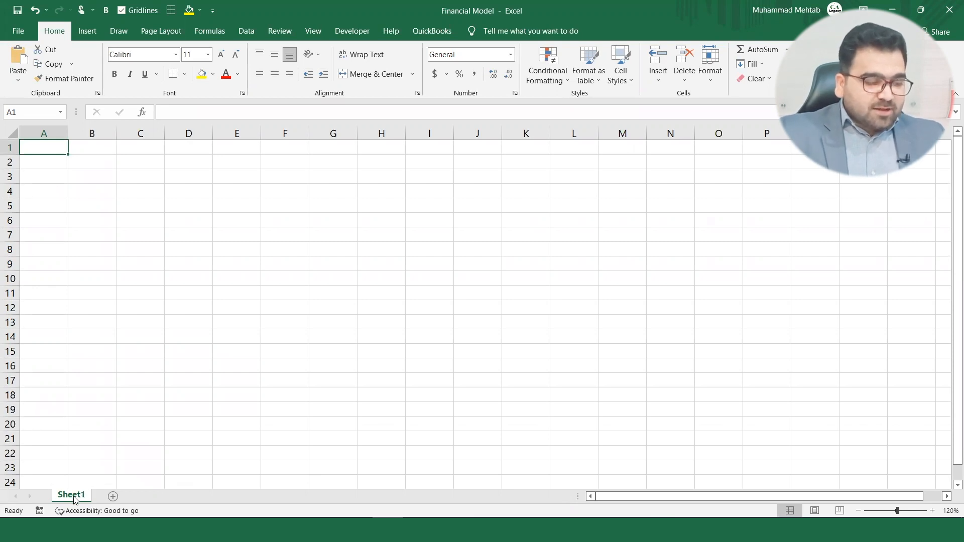
# Rename the worksheet Sheet1 as "Steps".
pyautogui.doubleClick(72, 497)
pyautogui.write('Steps')
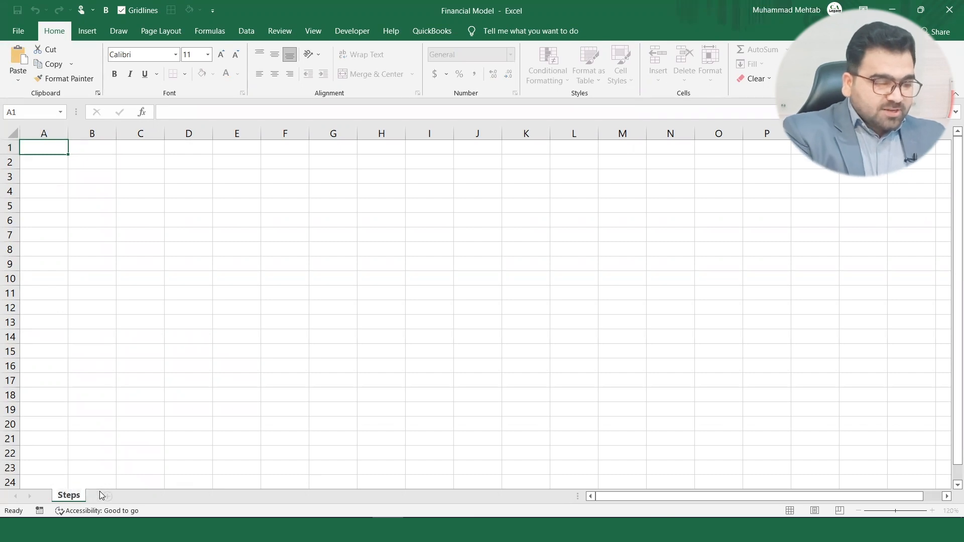
pyautogui.press('Return')
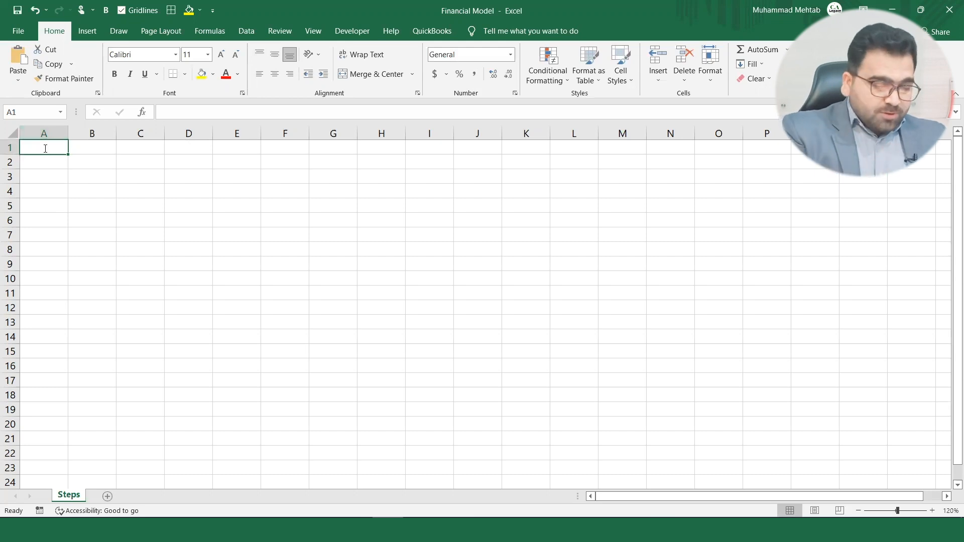
# Enter the title "Financial Model" in A1 and apply the Heading 2 cell style to A1:B1.
pyautogui.write('Finan')
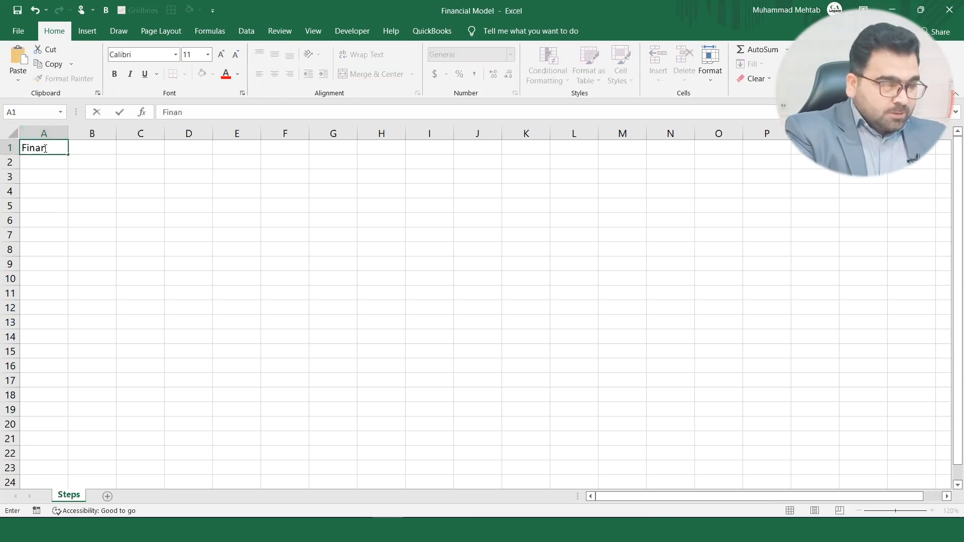
pyautogui.write('cial Model')
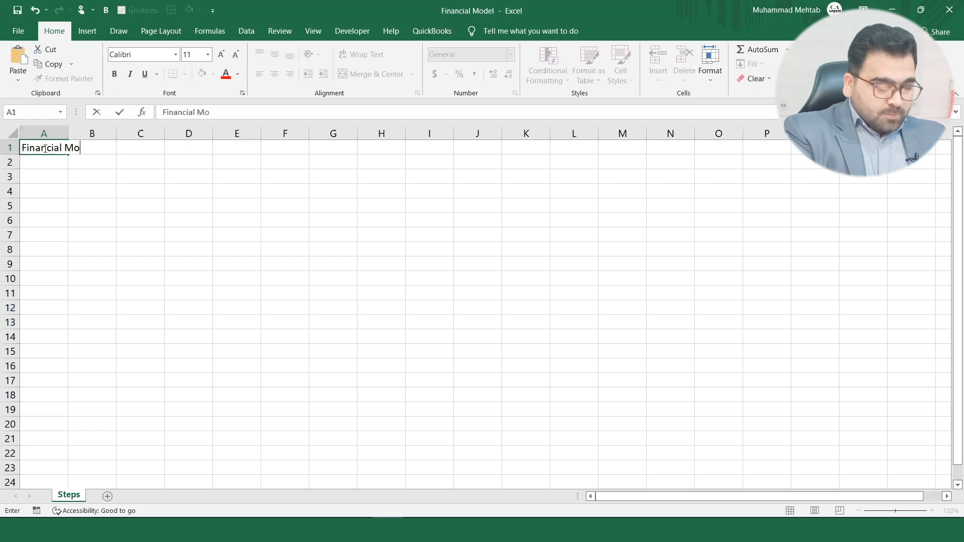
pyautogui.press('Return')
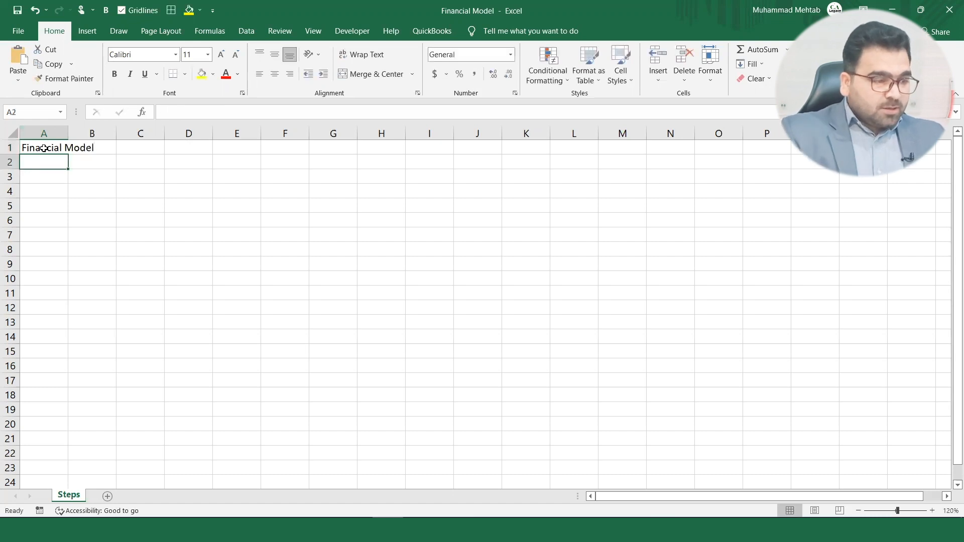
pyautogui.click(43, 148)
pyautogui.moveTo(44, 148); pyautogui.dragTo(92, 148)
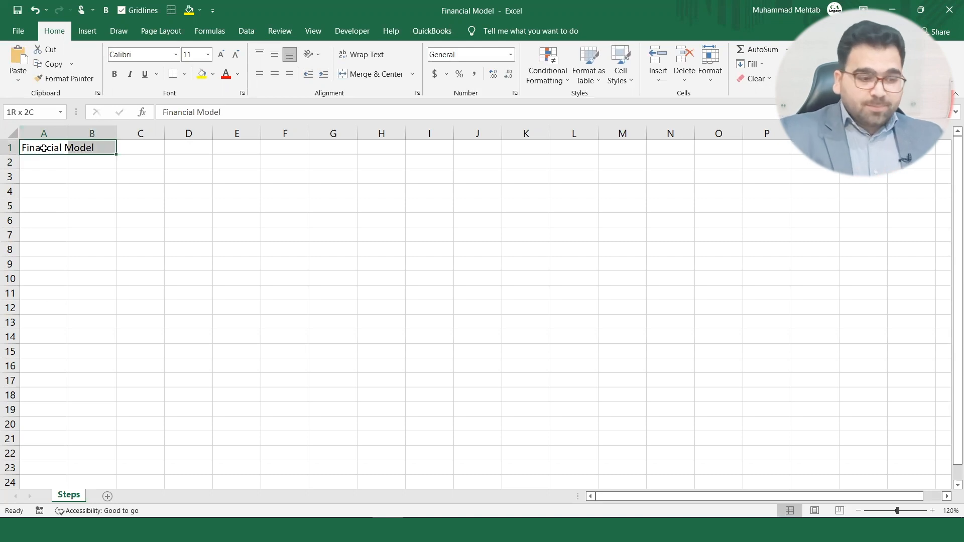
pyautogui.click(627, 78)
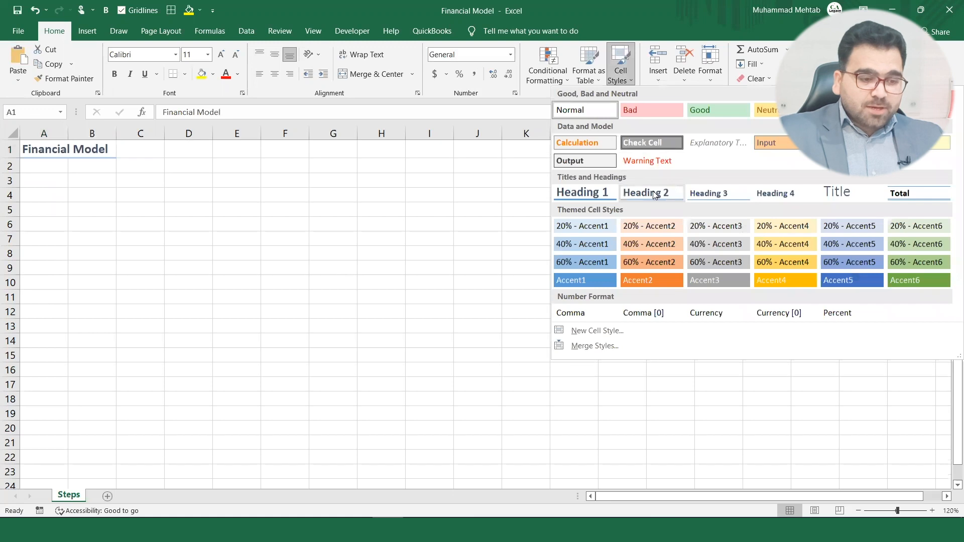
pyautogui.click(653, 194)
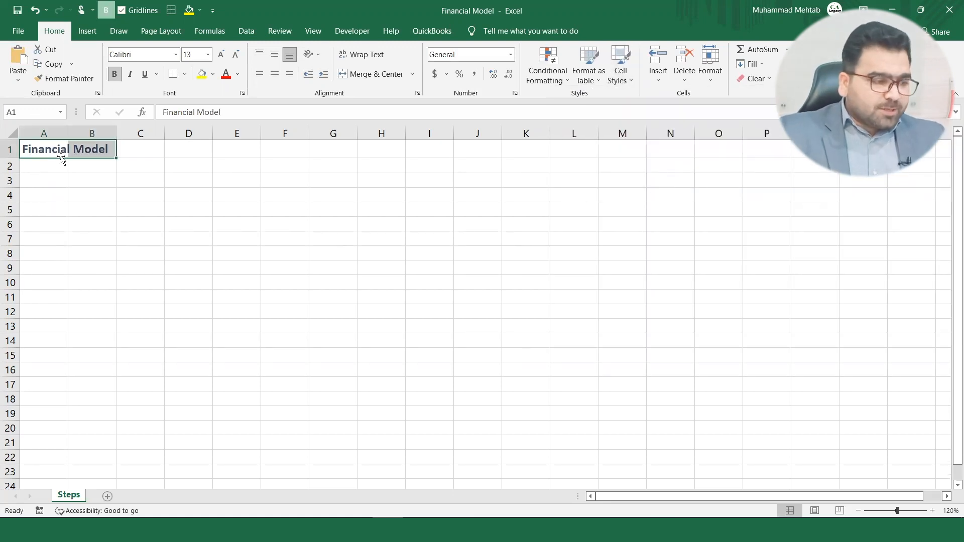
# Enter the label "Step 1" in cell B4.
pyautogui.click(80, 194)
pyautogui.write('S')
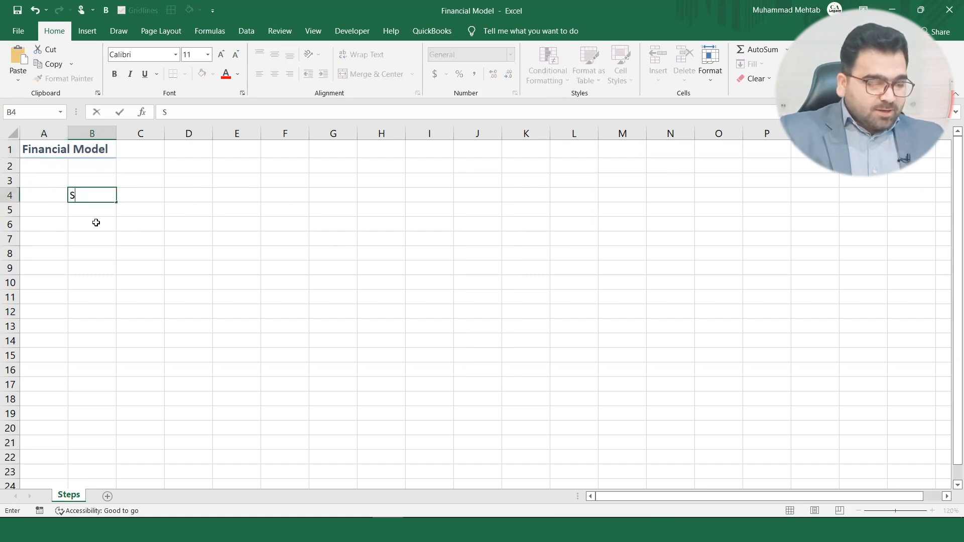
pyautogui.write('tep 1')
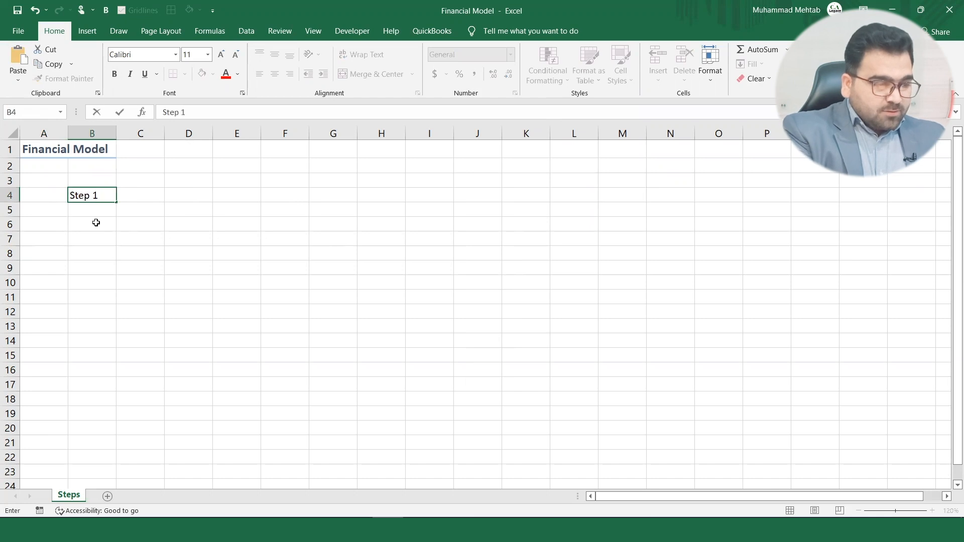
pyautogui.press('Tab')
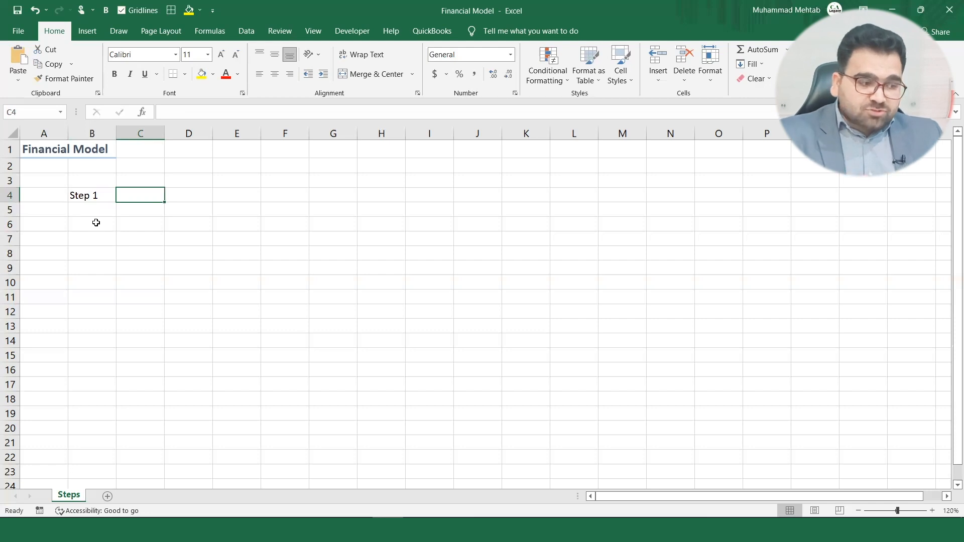
# Enter "Downloading Historic Financial Statements" in C4 as the description of Step 1.
pyautogui.write('Do')
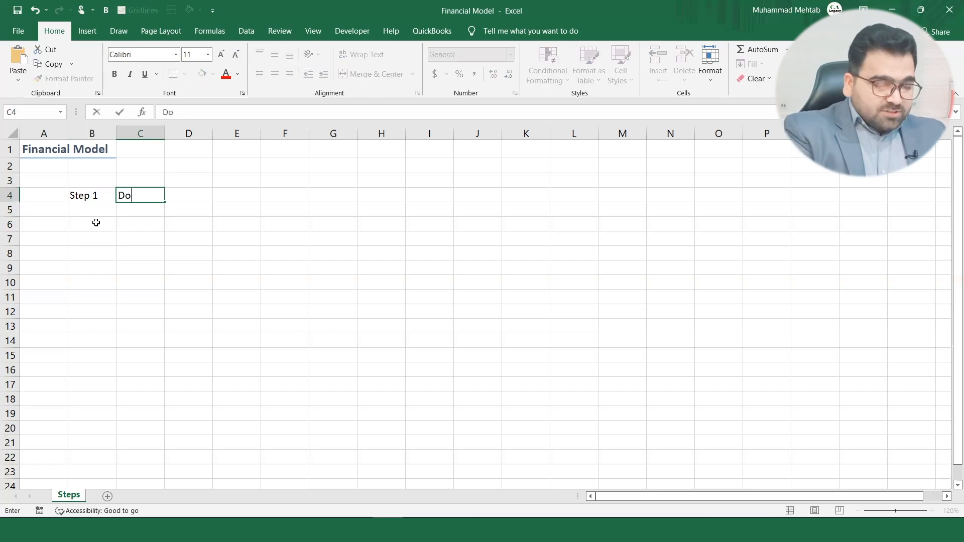
pyautogui.write('wnloain')
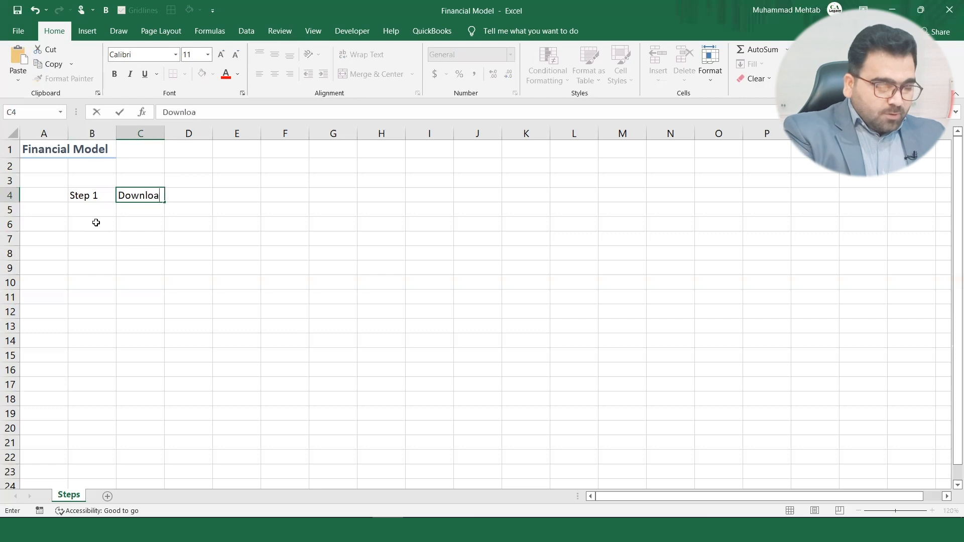
pyautogui.press('BackSpace')
pyautogui.press('BackSpace')
pyautogui.press('BackSpace')
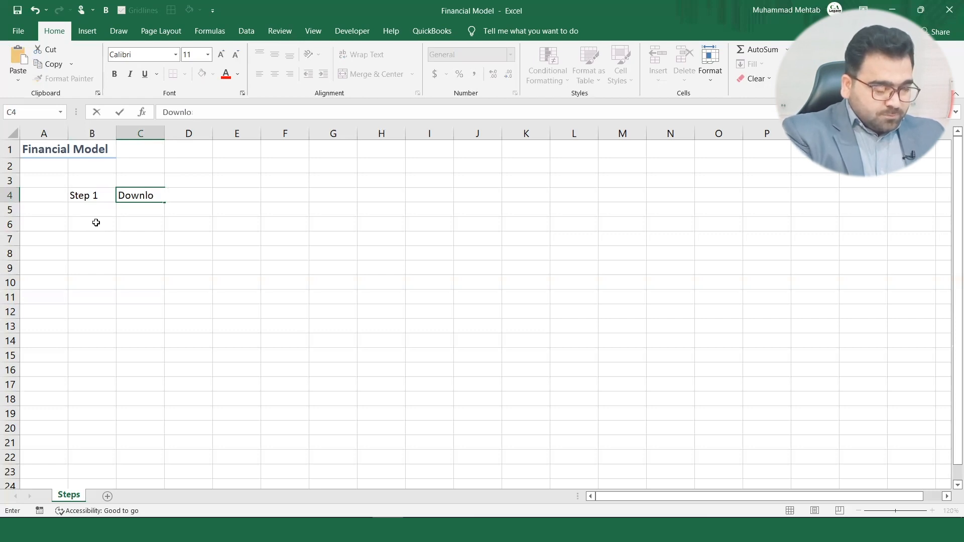
pyautogui.write('adin')
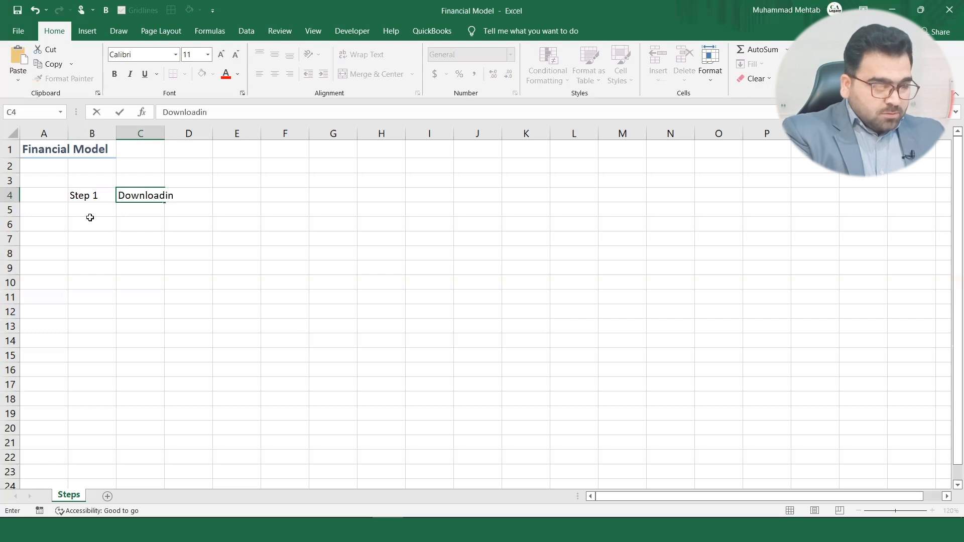
pyautogui.write('g H')
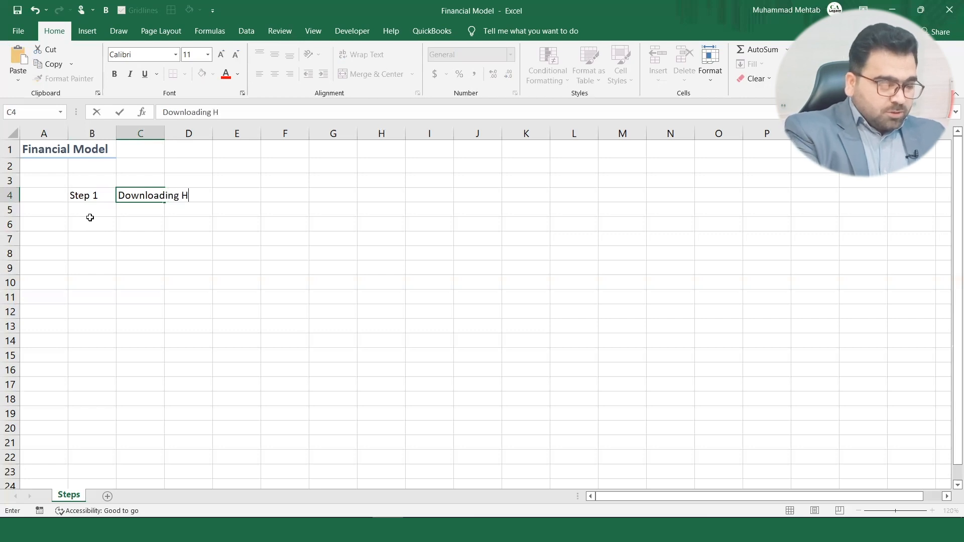
pyautogui.write('isto')
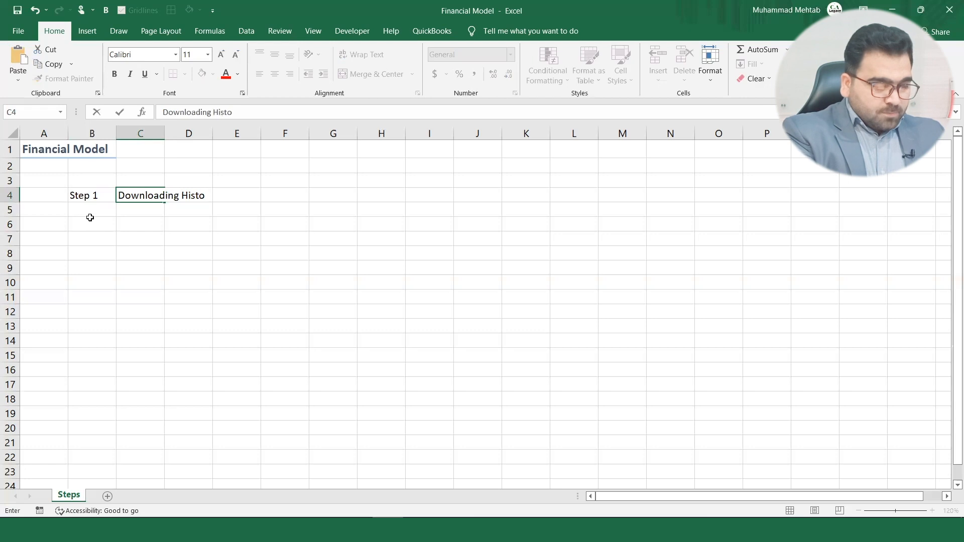
pyautogui.write('ric Fi')
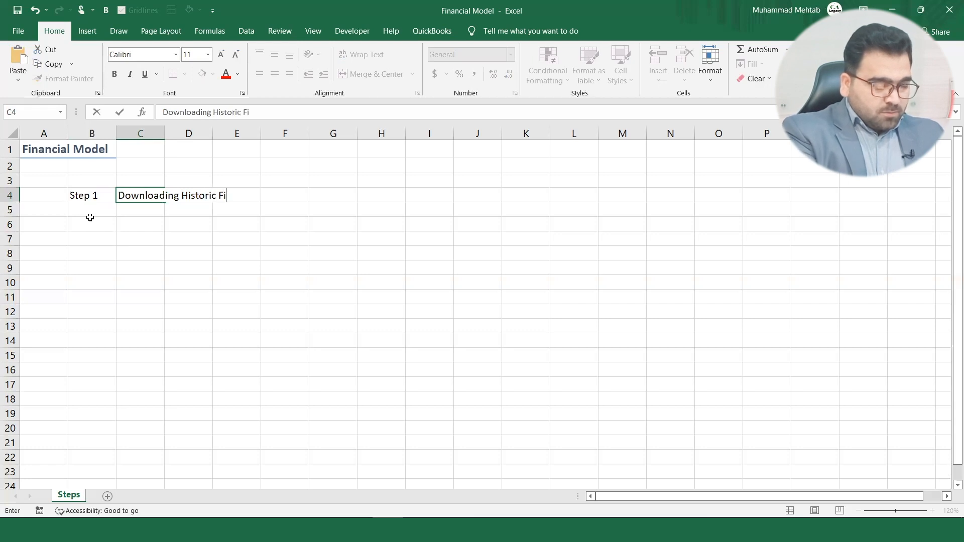
pyautogui.write('nancial S')
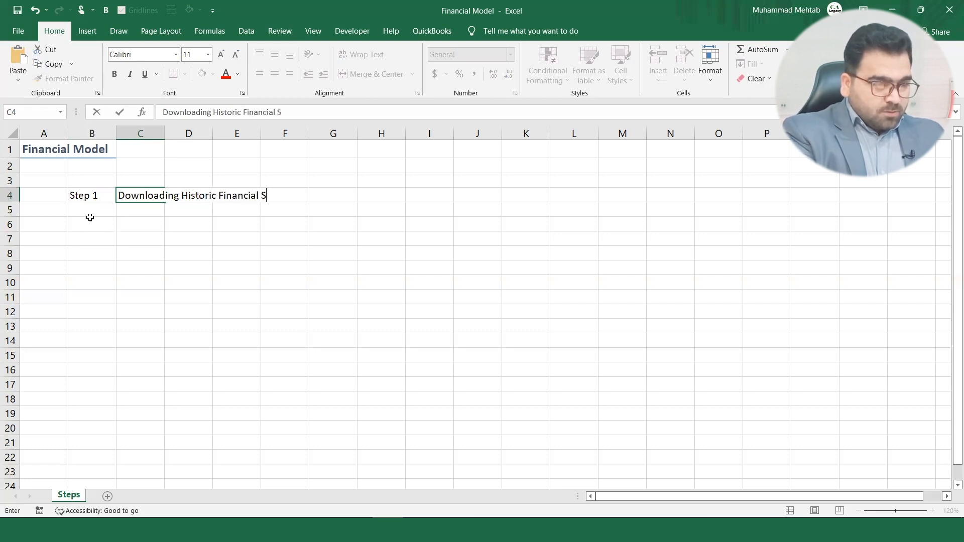
pyautogui.write('tatements')
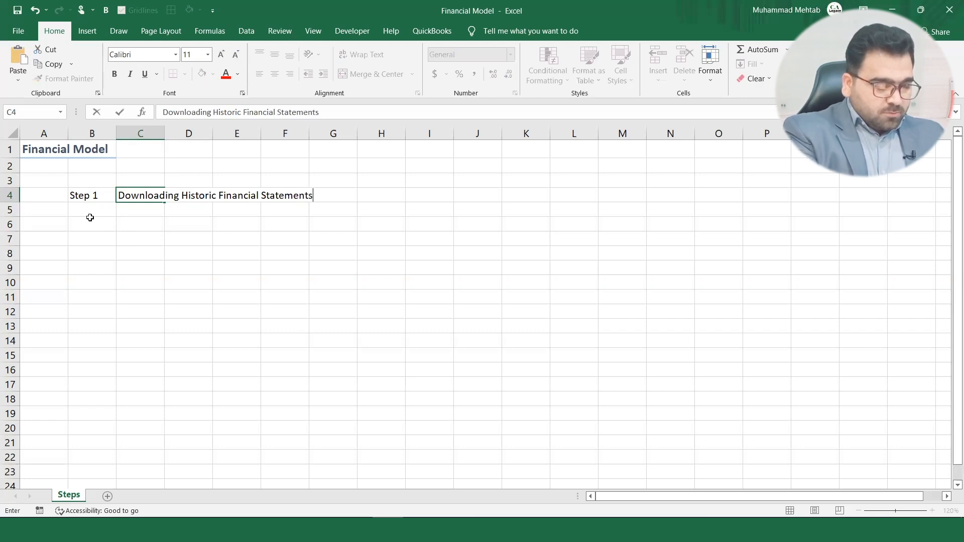
# Enter the label "Step 2" in cell B5, below the first step.
pyautogui.click(90, 216)
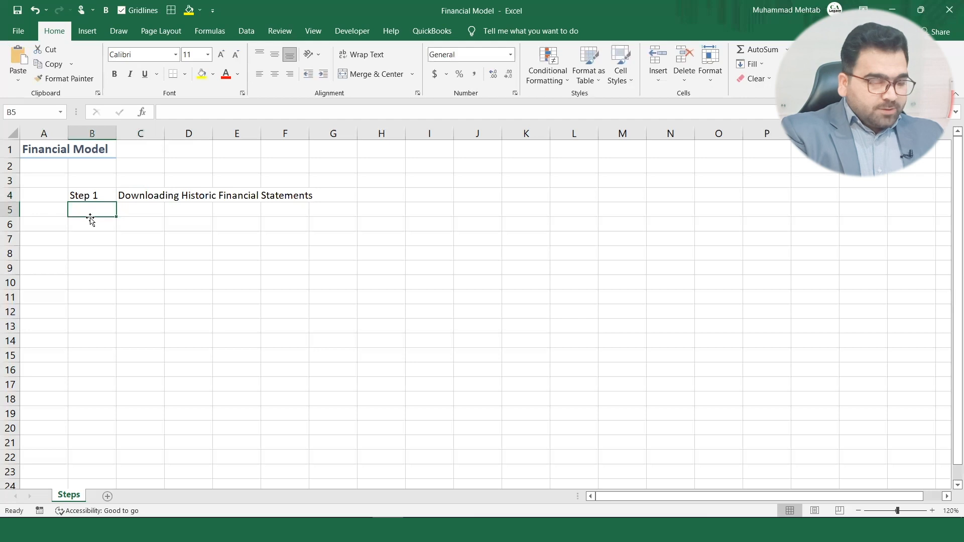
pyautogui.write('St')
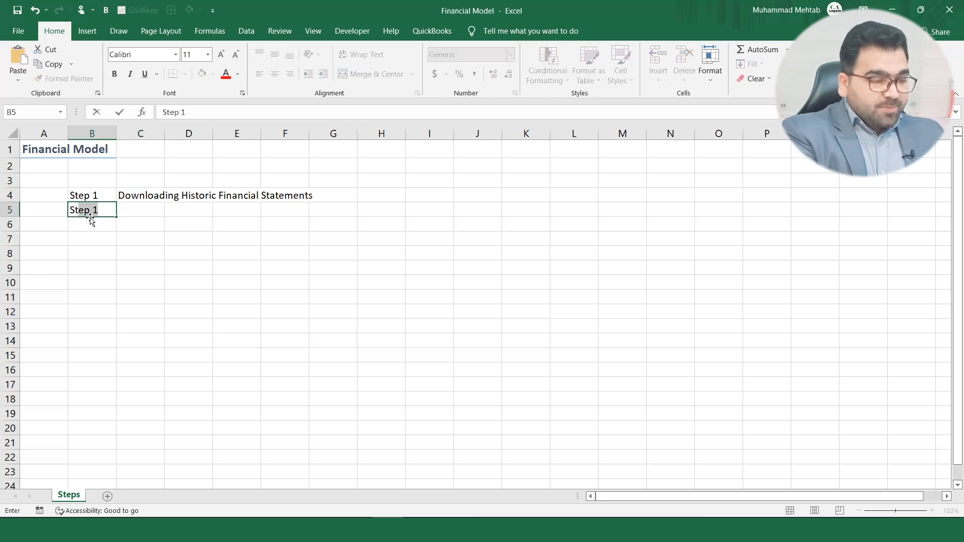
pyautogui.write('ep 2')
pyautogui.press('Return')
# Enter "Input Basic Information of Company" in C5 as the description of Step 2.
pyautogui.click(90, 216)
pyautogui.press('Right')
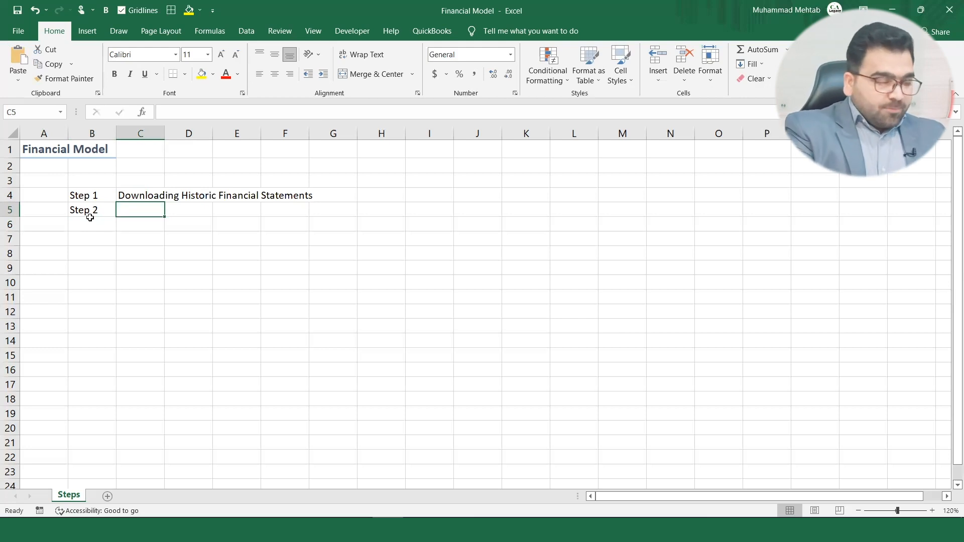
pyautogui.write('Inp')
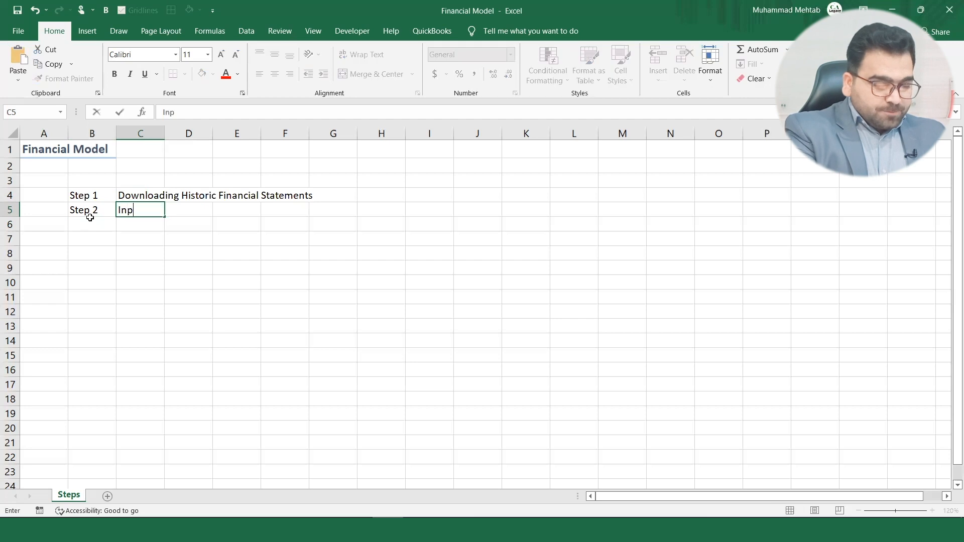
pyautogui.write('ut ')
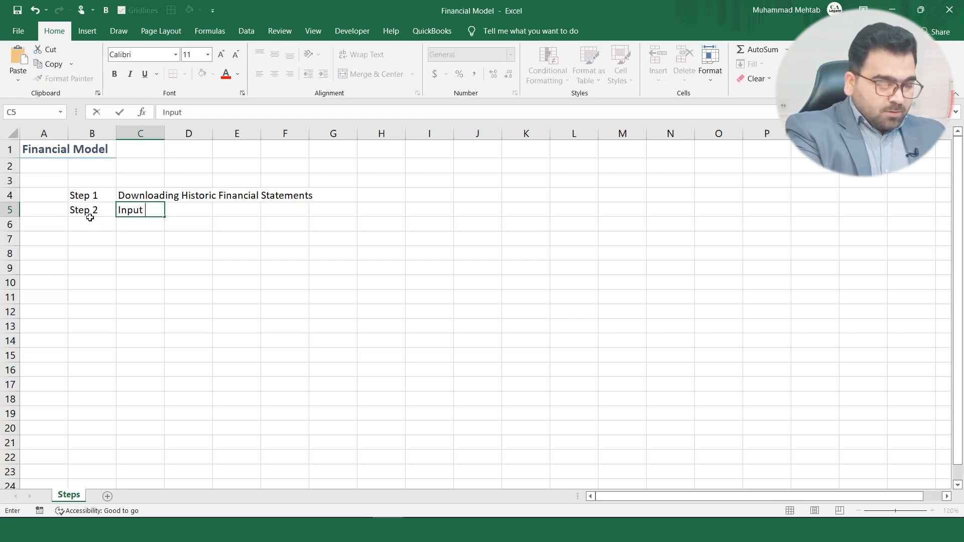
pyautogui.write('Basic')
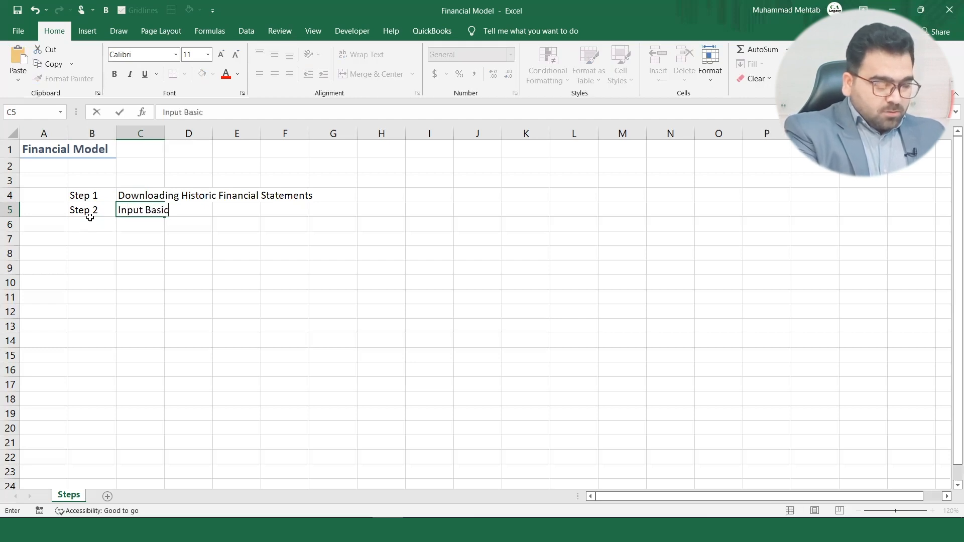
pyautogui.write(' Information of Comap')
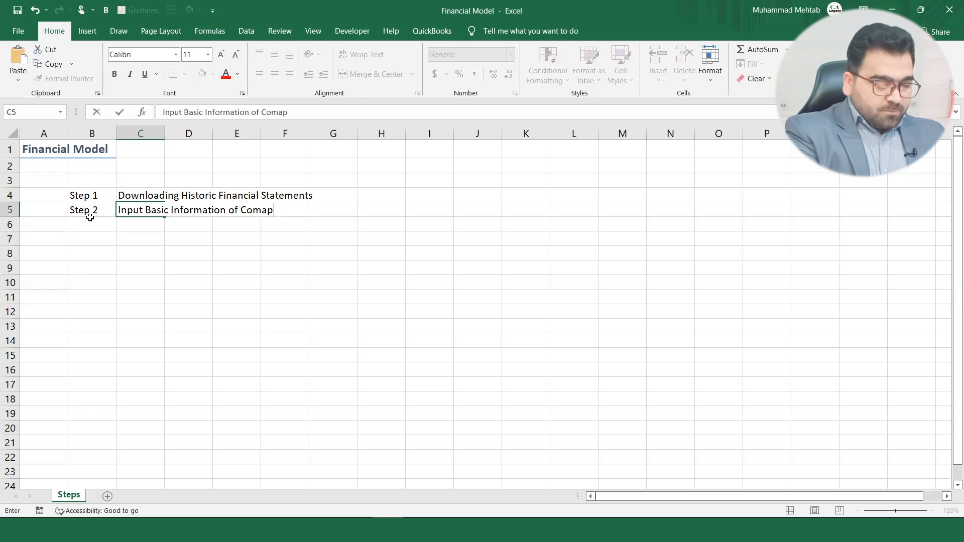
pyautogui.press('BackSpace')
pyautogui.press('BackSpace')
pyautogui.write('pany')
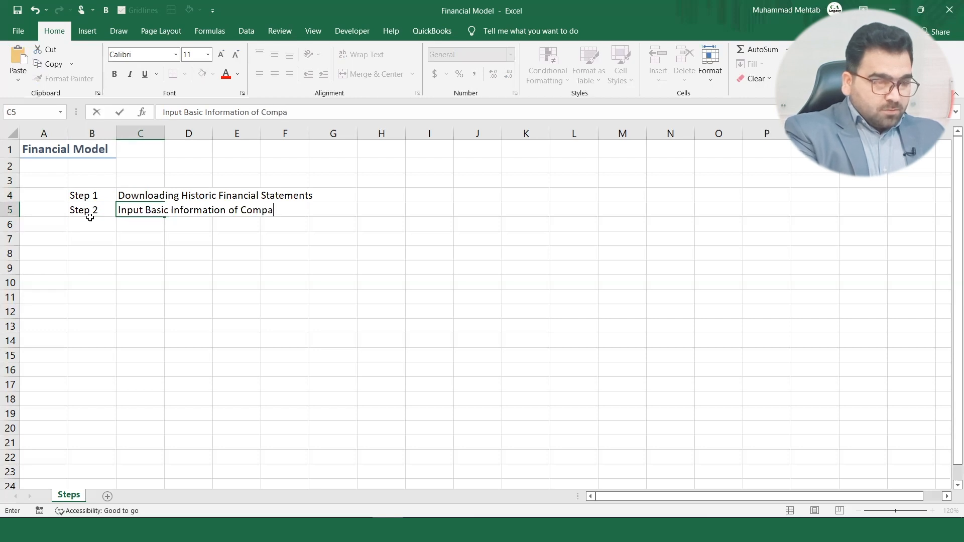
pyautogui.press('Return')
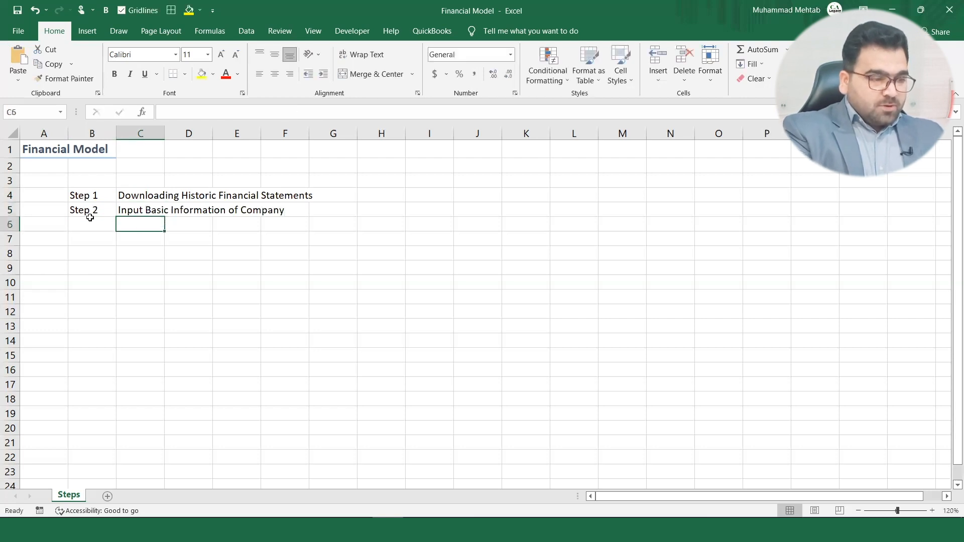
# Enter the label "Step 3" in cell B6, below the second step.
pyautogui.click(91, 219)
pyautogui.write('St')
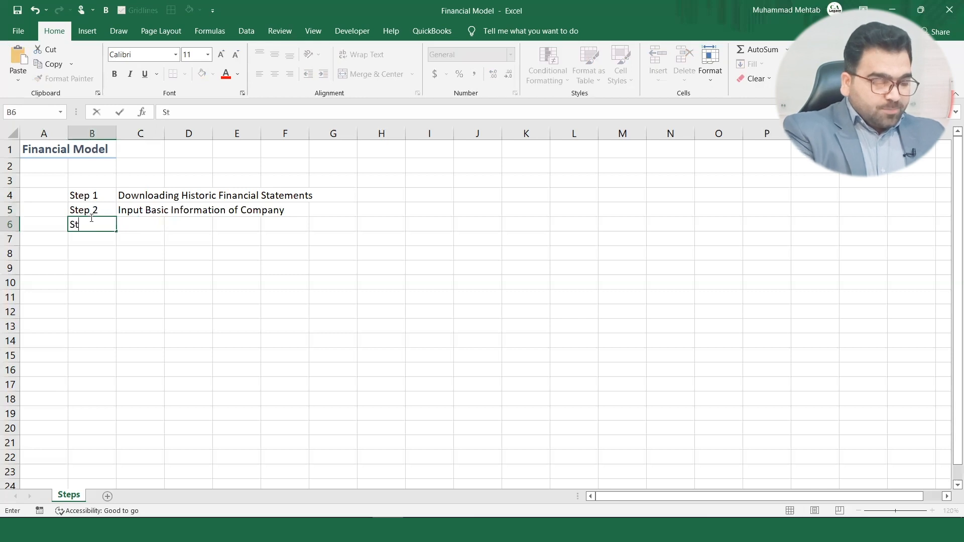
pyautogui.write('ep 3')
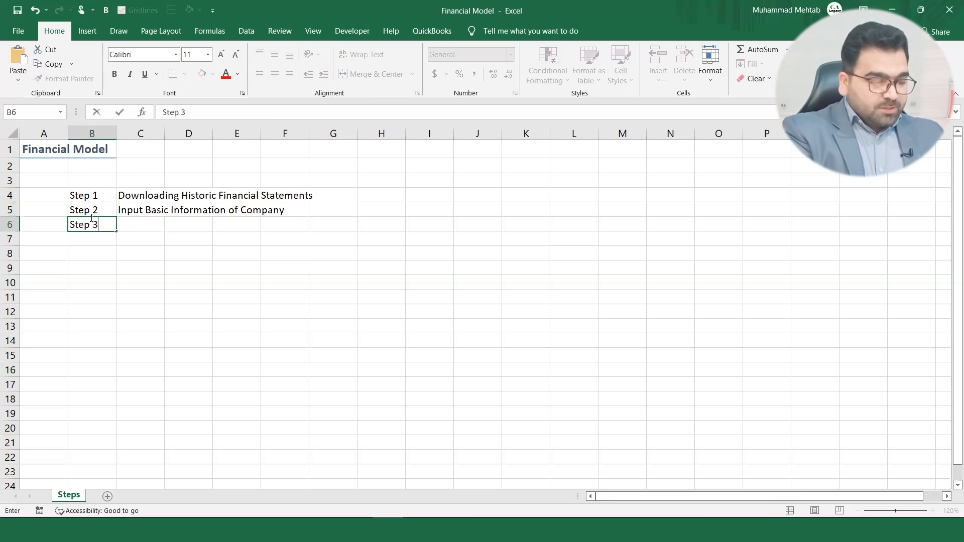
pyautogui.press('Tab')
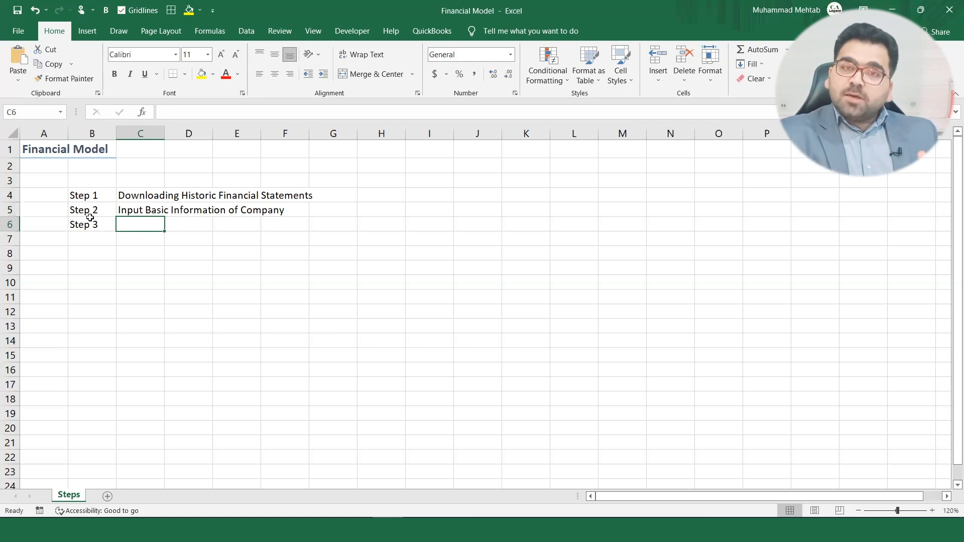
# Enter "Input Historic Financial Staements" in C6 as the description of Step 3.
pyautogui.write('Inp')
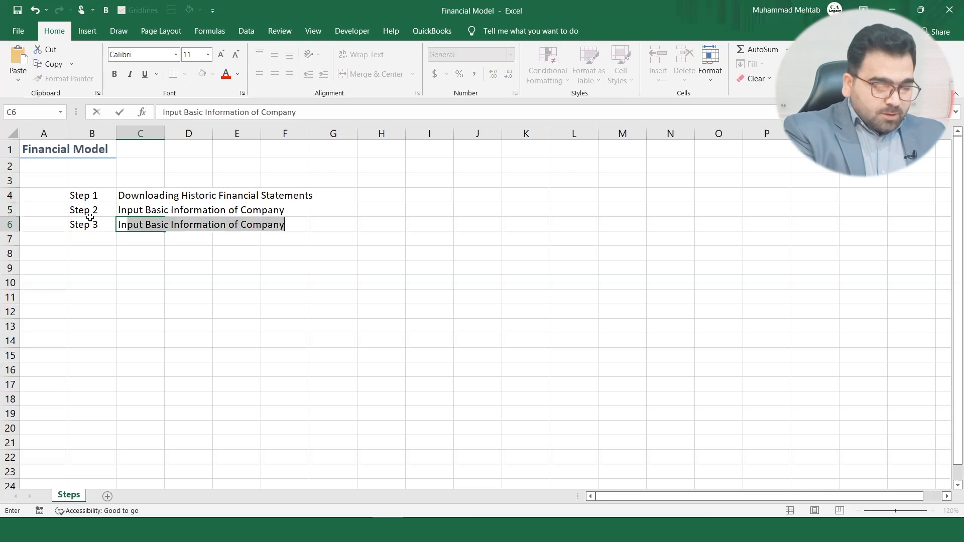
pyautogui.write('ut Hi')
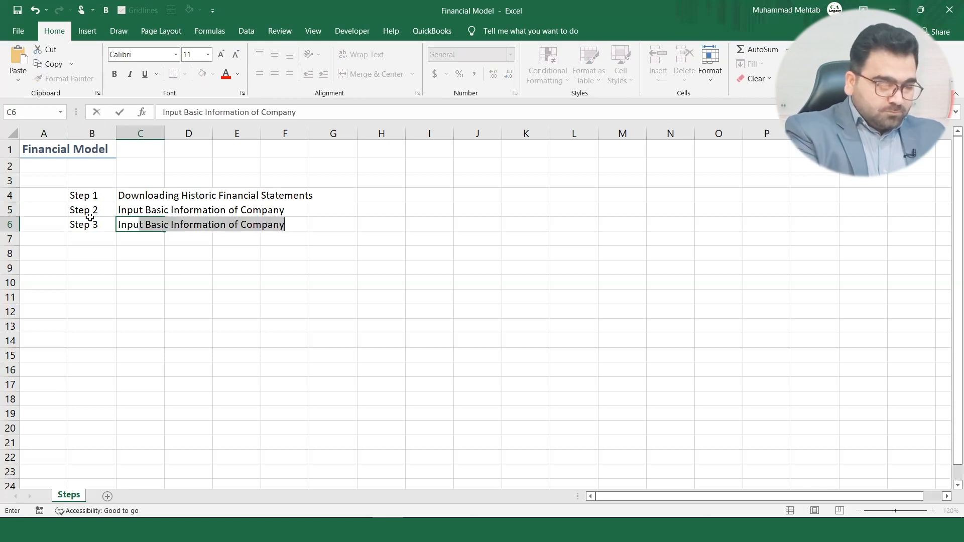
pyautogui.write('storic Fina')
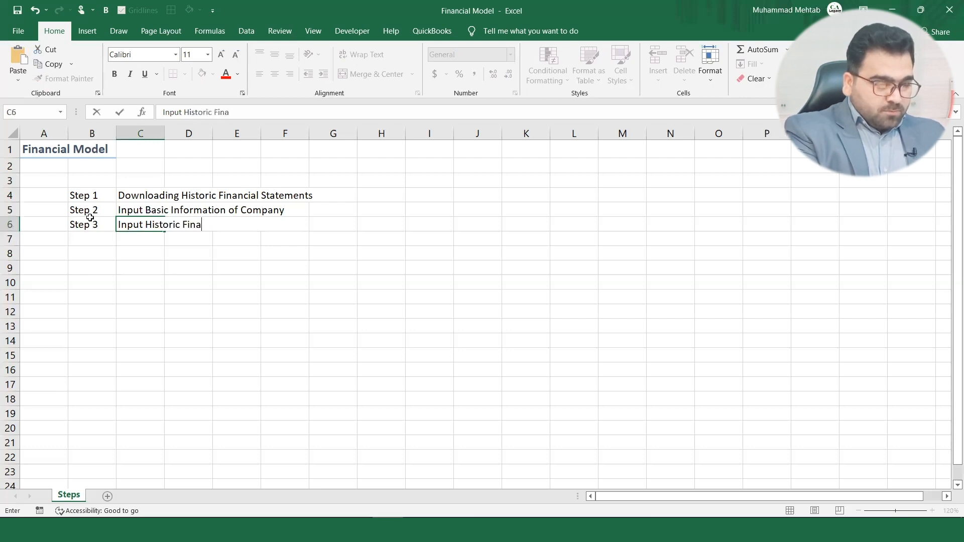
pyautogui.write('ncial')
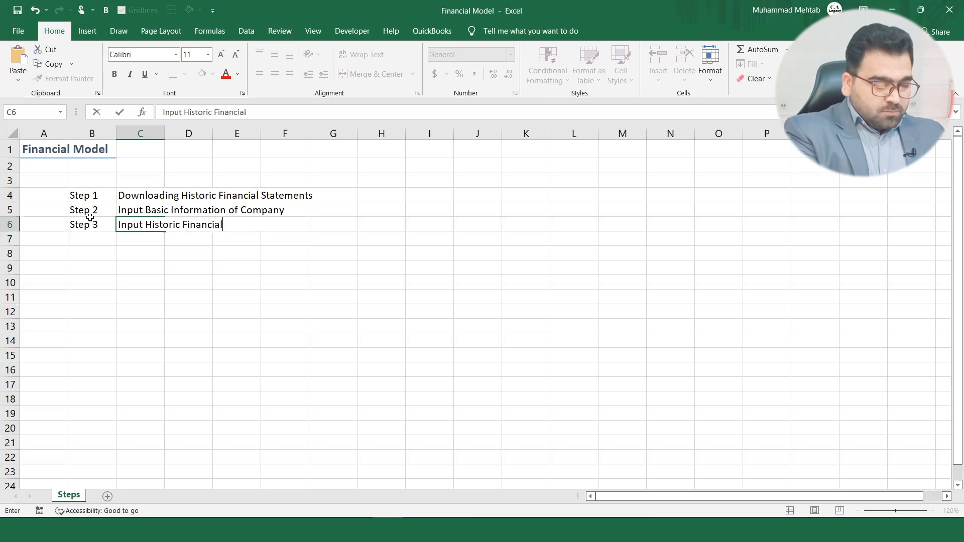
pyautogui.write(' Staements')
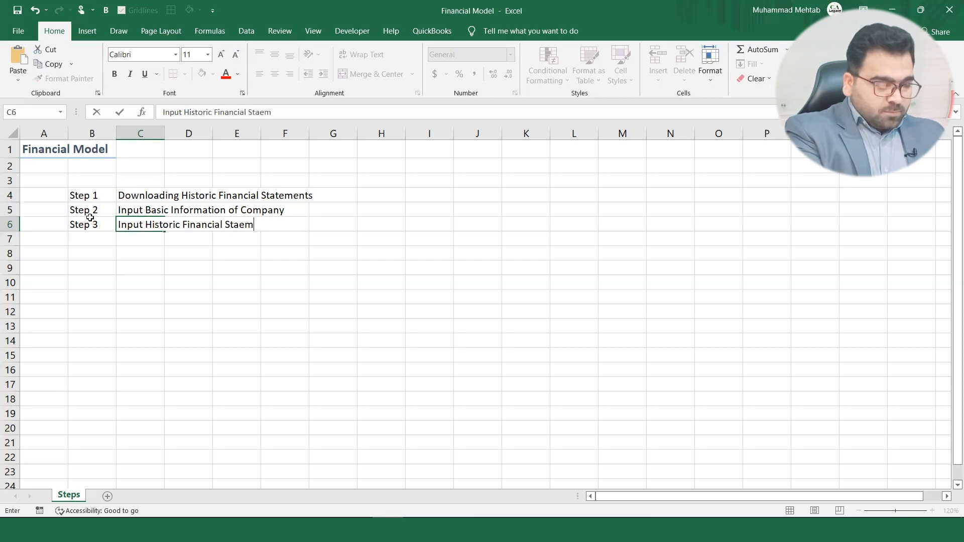
pyautogui.press('Return')
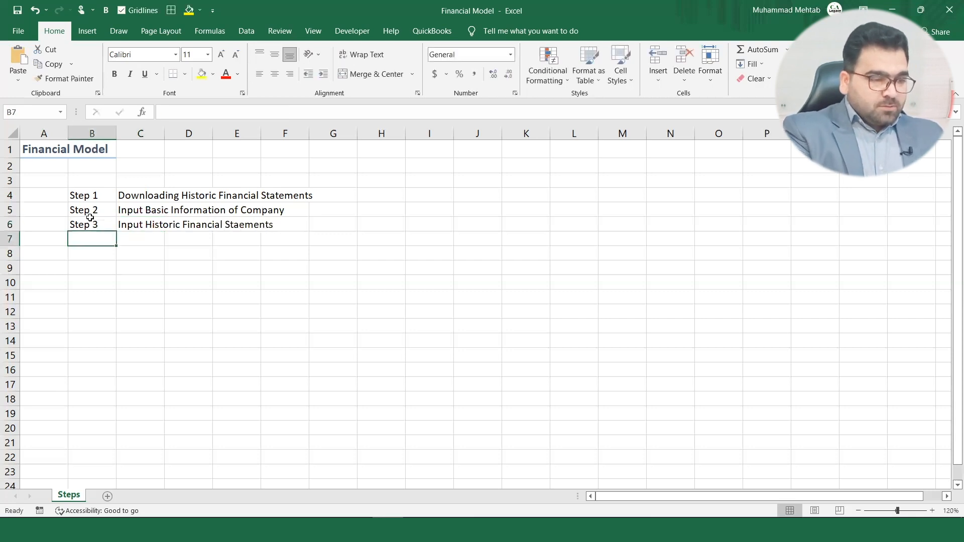
# Correct the last word of the Step 3 description in C6 so it reads "Input Historic Financial Statements".
pyautogui.press('Up')
pyautogui.press('Right')
pyautogui.press('F2')
pyautogui.press('BackSpace')
pyautogui.press('BackSpace')
pyautogui.press('BackSpace')
pyautogui.press('BackSpace')
pyautogui.press('BackSpace')
pyautogui.press('BackSpace')
pyautogui.press('BackSpace')
pyautogui.write('atements')
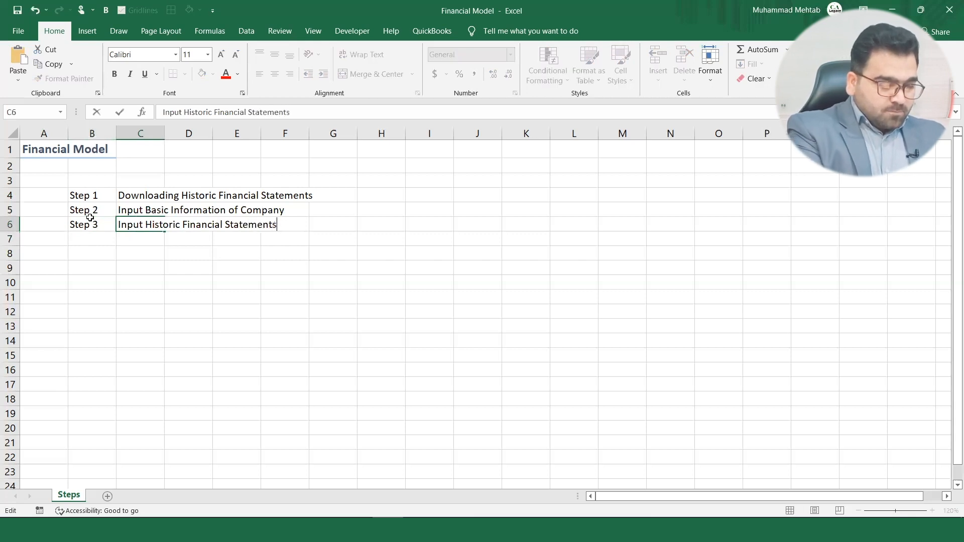
pyautogui.press('Return')
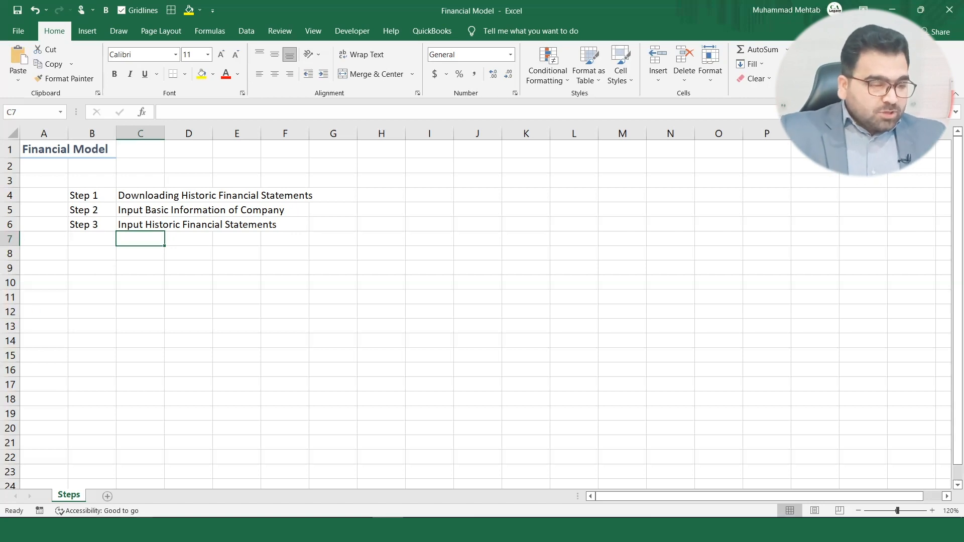
# Switch to Chrome, choose a browser profile and search the web for "taqa holdings".
pyautogui.click(205, 530)
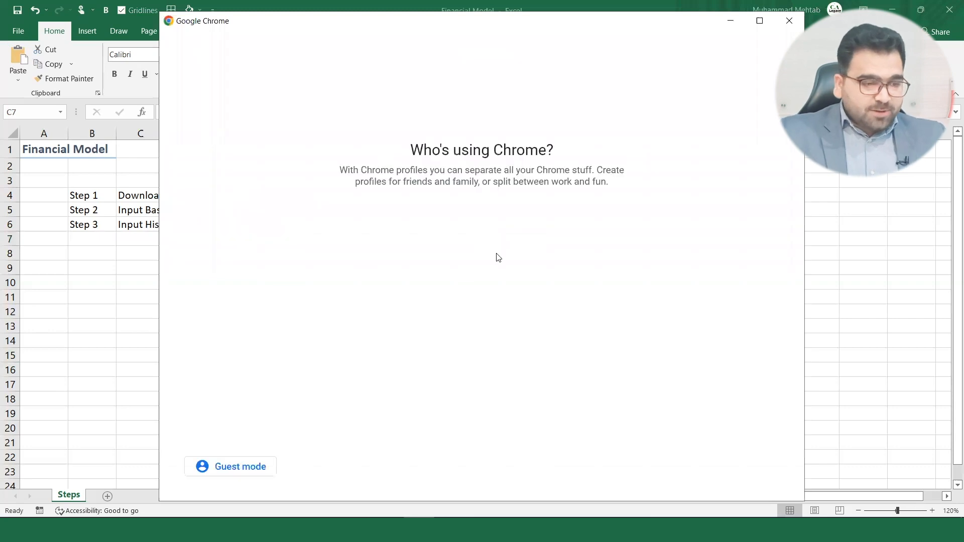
pyautogui.click(482, 313)
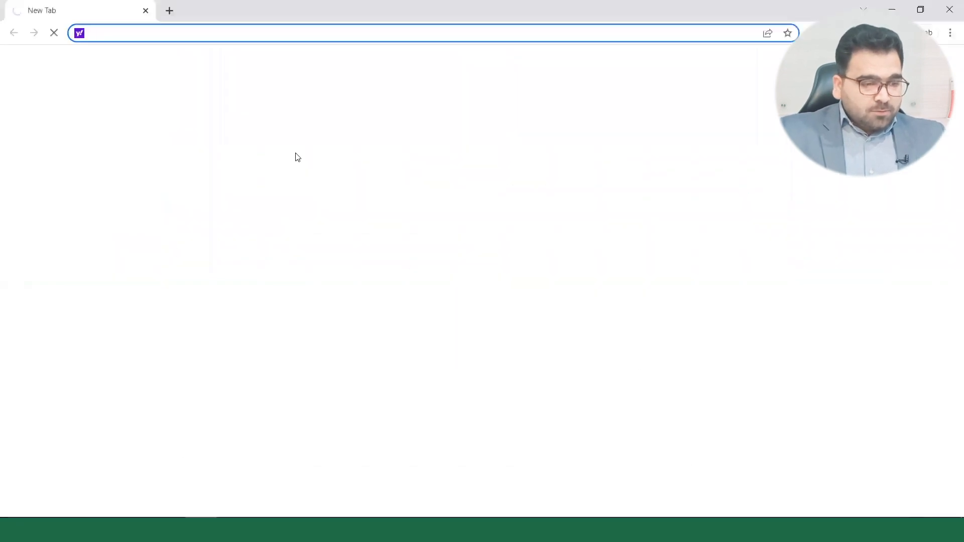
pyautogui.write('taqa')
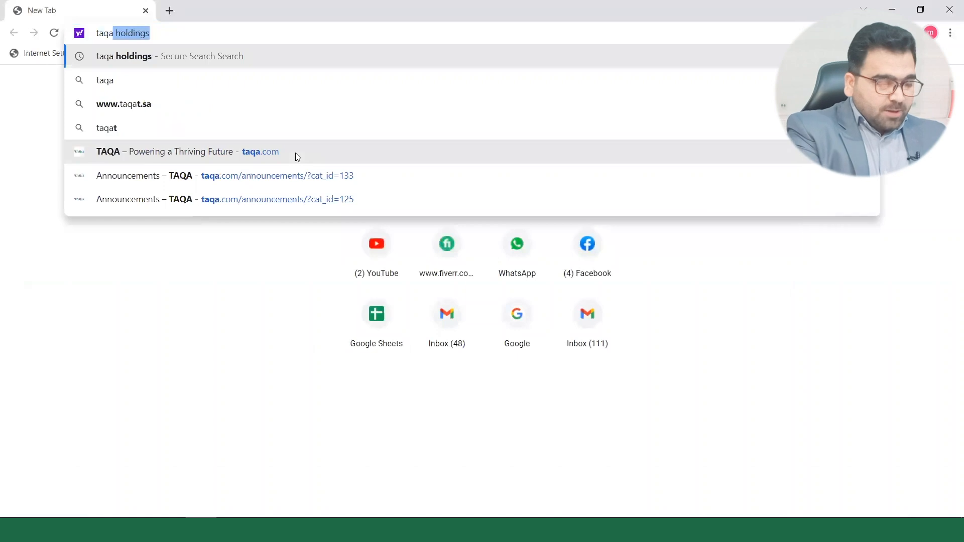
pyautogui.press('Return')
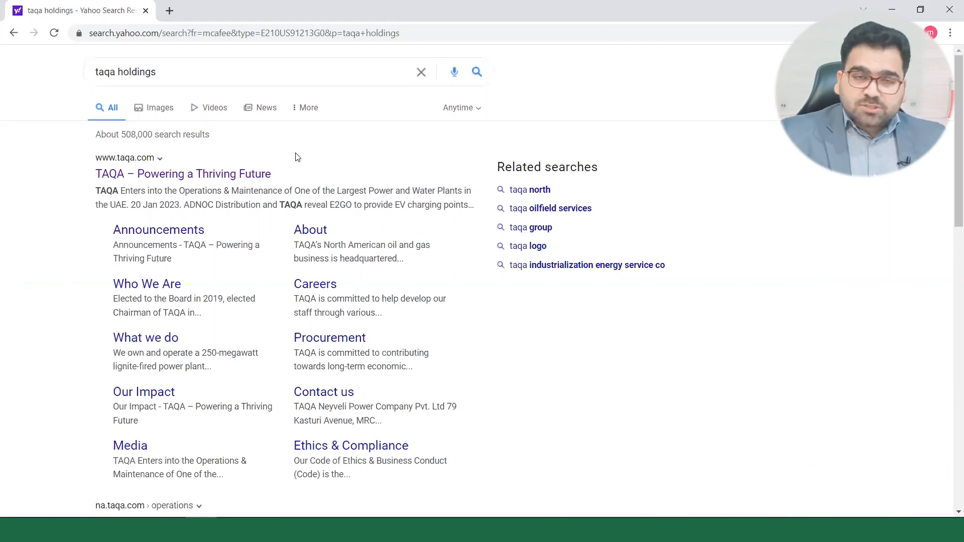
# Open the TAQA website from the search results and show the annual reports among its investor announcements.
pyautogui.click(219, 175)
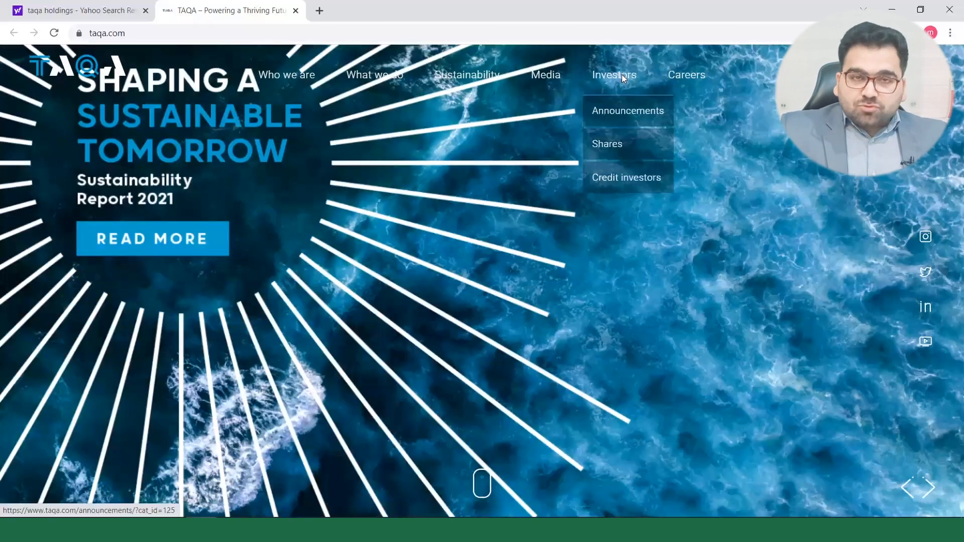
pyautogui.click(622, 80)
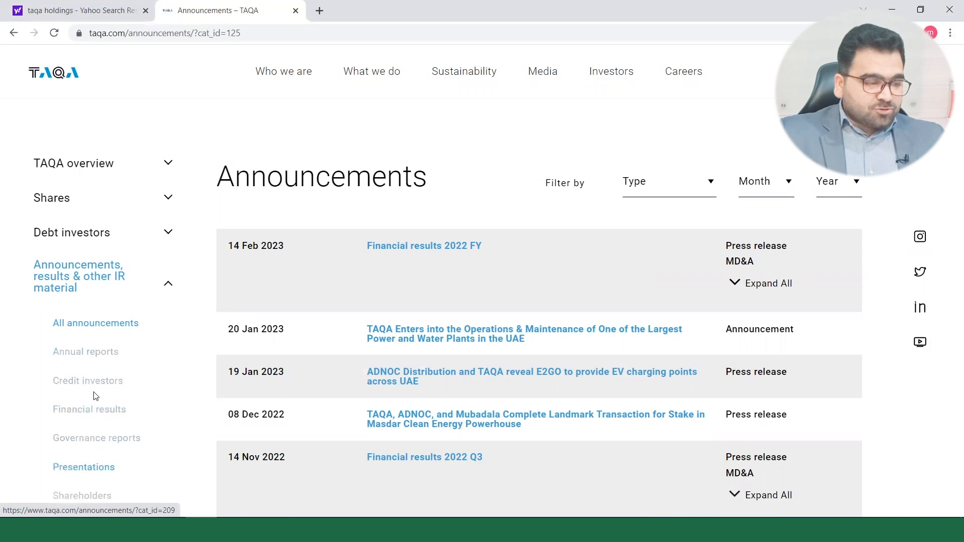
pyautogui.click(95, 362)
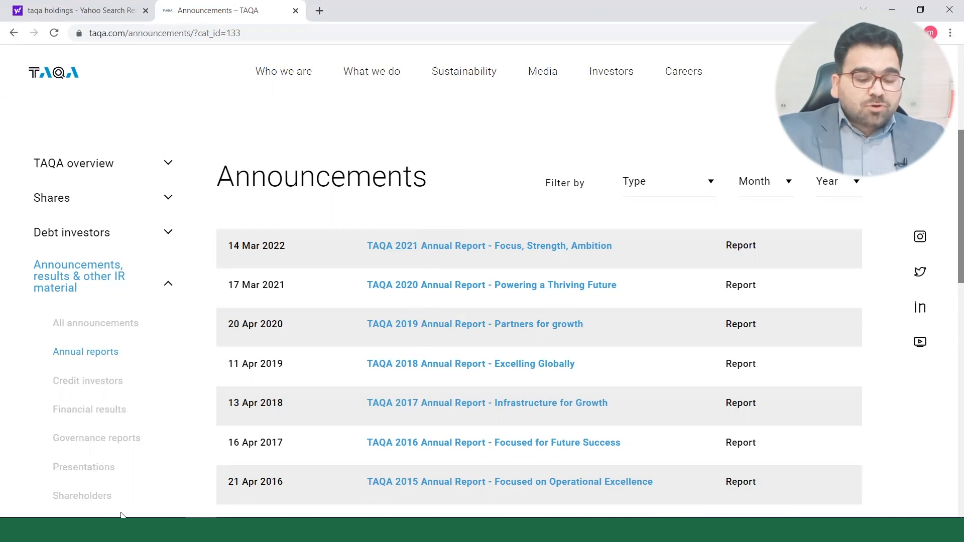
# Open the AR 2021 PDF from the Financial Model V-1 folder in Acrobat Reader and set the zoom to 125%.
pyautogui.click(109, 529)
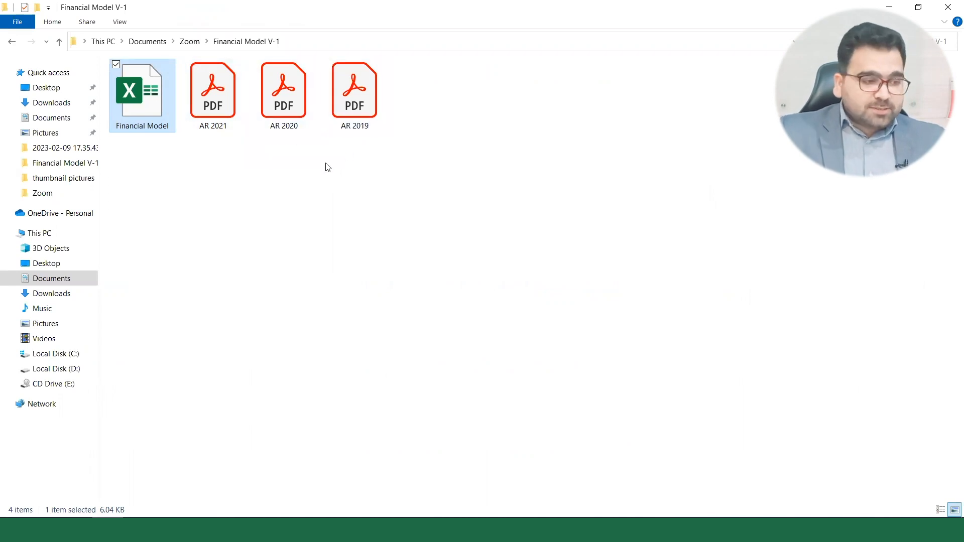
pyautogui.doubleClick(221, 109)
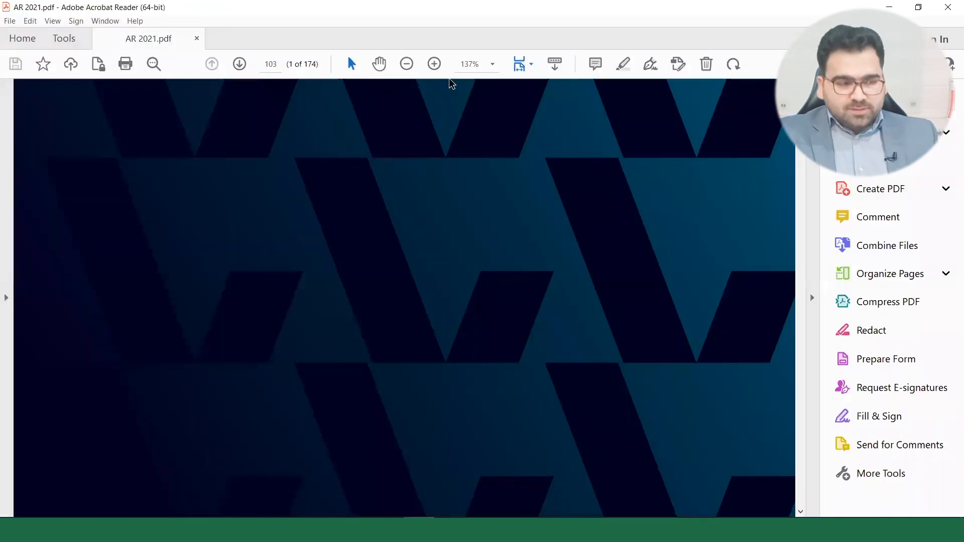
pyautogui.click(470, 64)
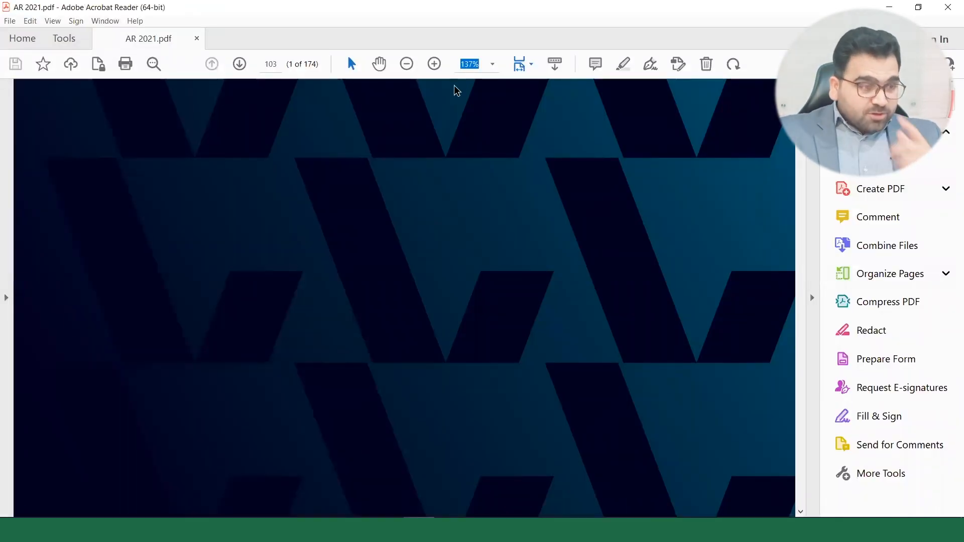
pyautogui.write('100')
pyautogui.press('Return')
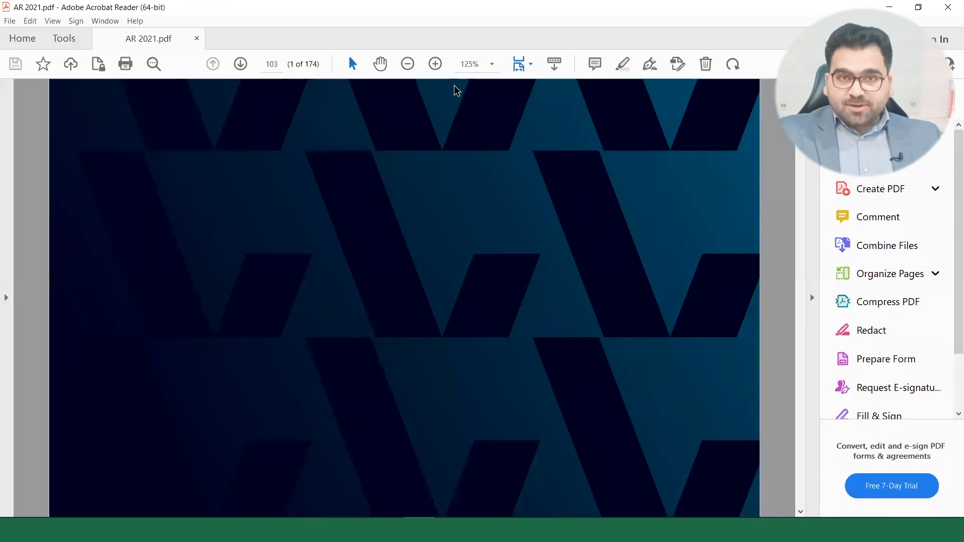
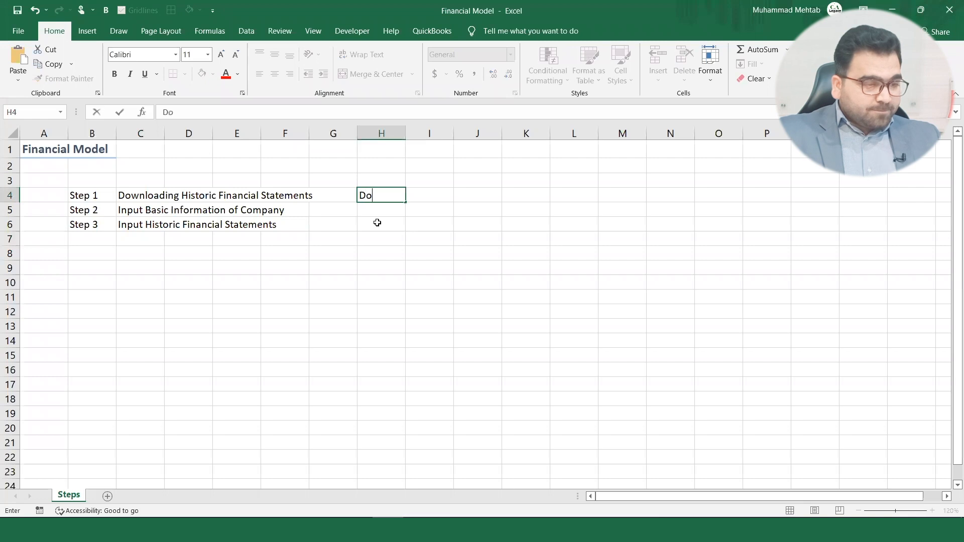
# In the Excel workbook, mark Step 1 as "Done" in bold in H4, and select the Step 2 description in C5.
pyautogui.press('Up')
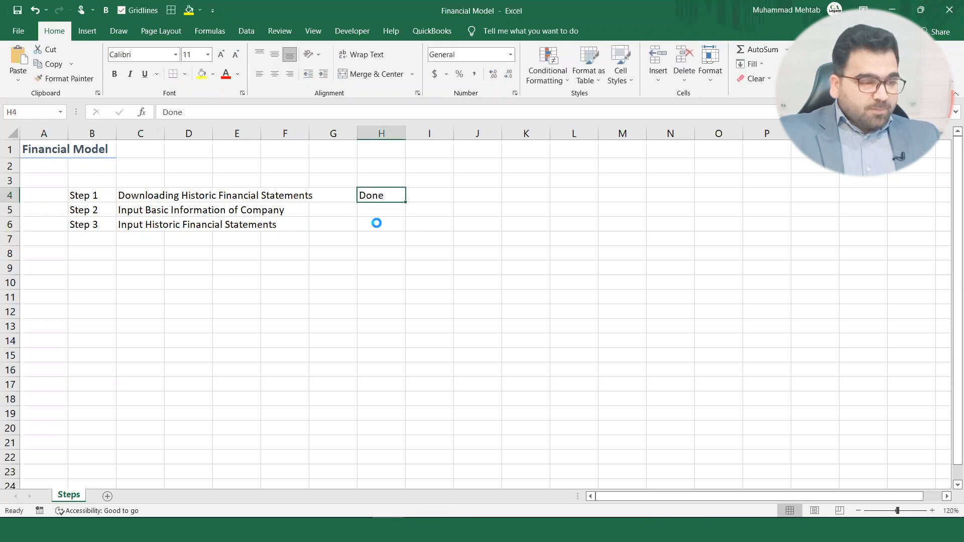
pyautogui.hotkey('ctrl', 'b')
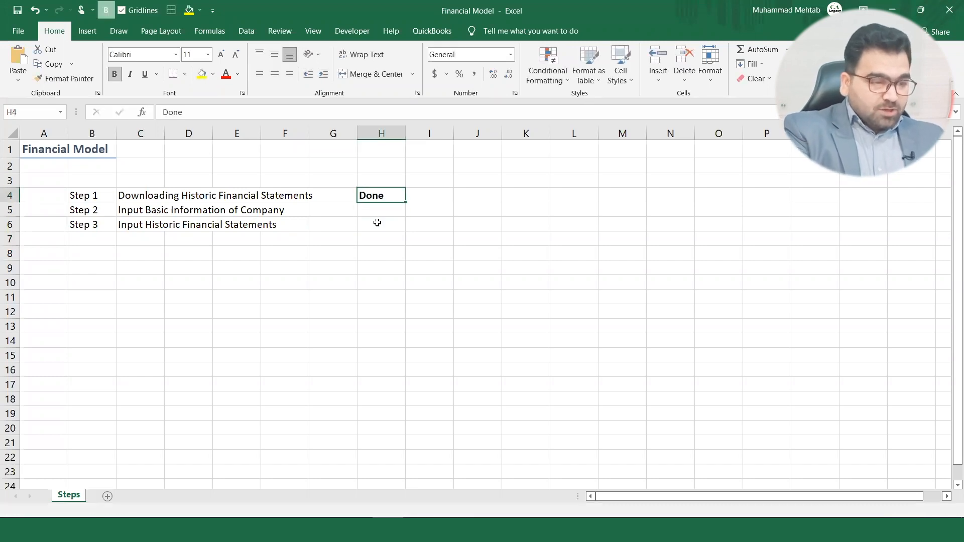
pyautogui.press('Left')
pyautogui.press('Down')
pyautogui.press('Left')
pyautogui.press('Left')
pyautogui.press('Left')
pyautogui.press('Left')
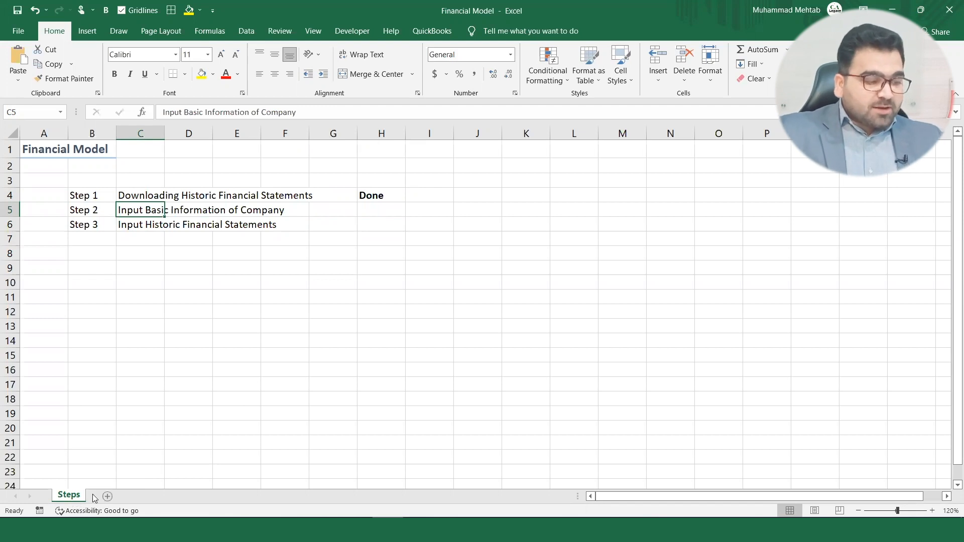
# Add a new worksheet after the Steps sheet and name it "Inputs".
pyautogui.click(107, 497)
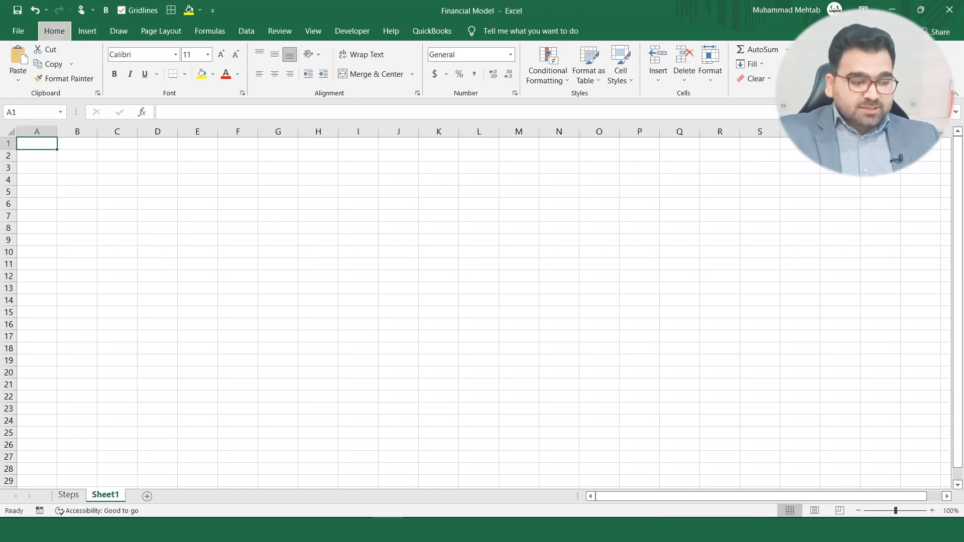
pyautogui.press('alt')
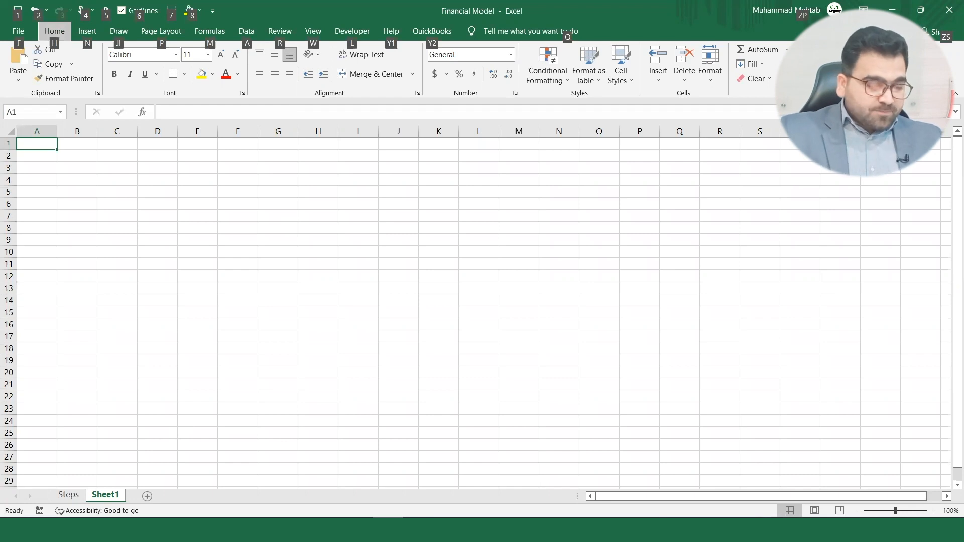
pyautogui.press('o')
pyautogui.press('h')
pyautogui.press('r')
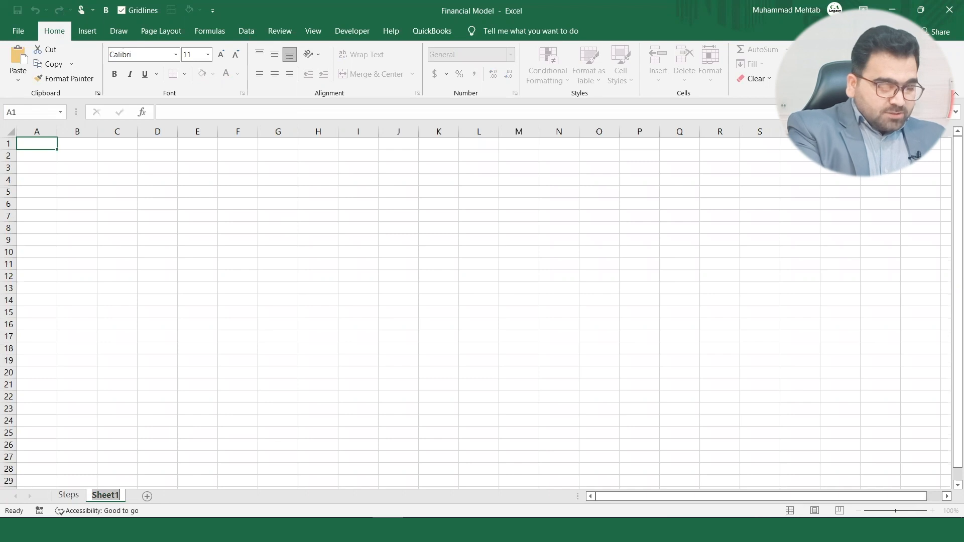
pyautogui.write('In')
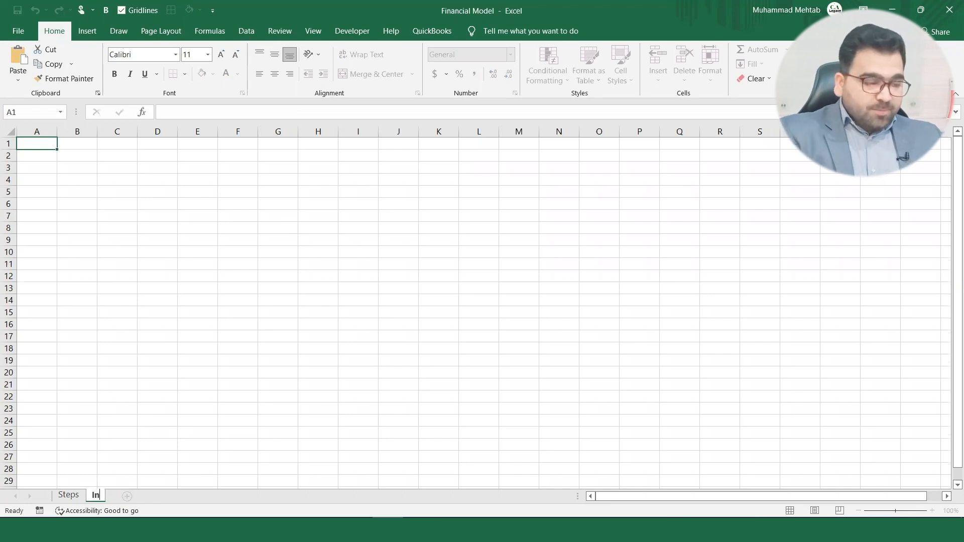
pyautogui.write('puts')
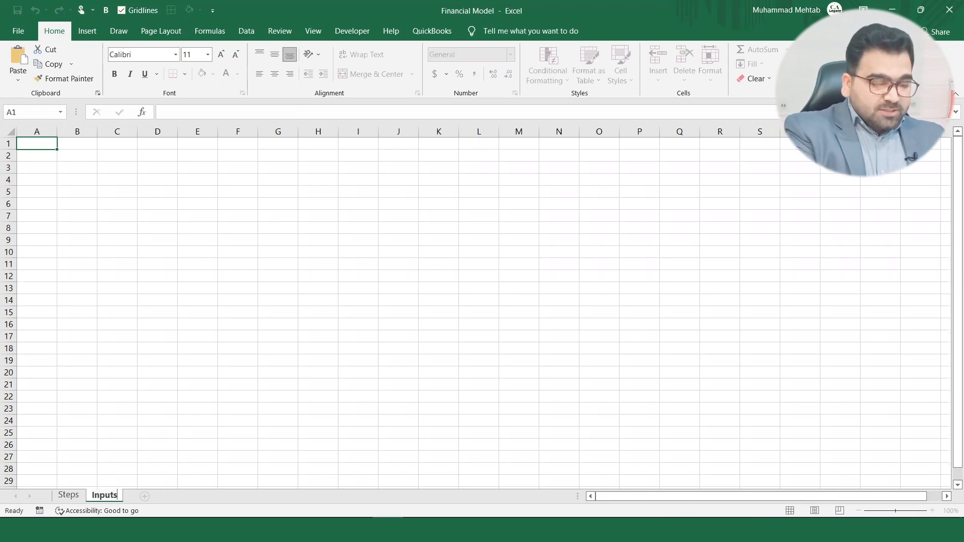
pyautogui.press('Return')
# Return to the Steps sheet and rename it "Steps & Formulas".
pyautogui.click(68, 495)
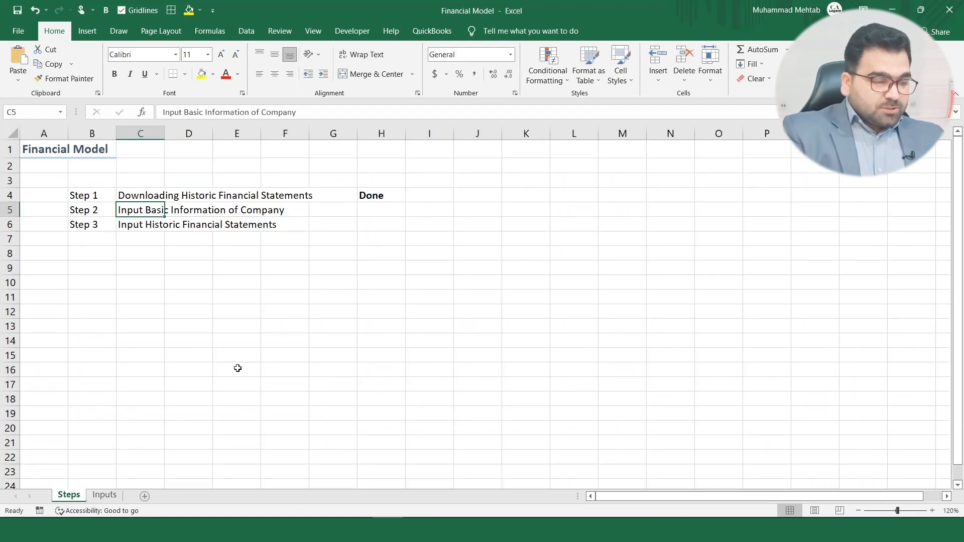
pyautogui.press('alt')
pyautogui.press('o')
pyautogui.press('h')
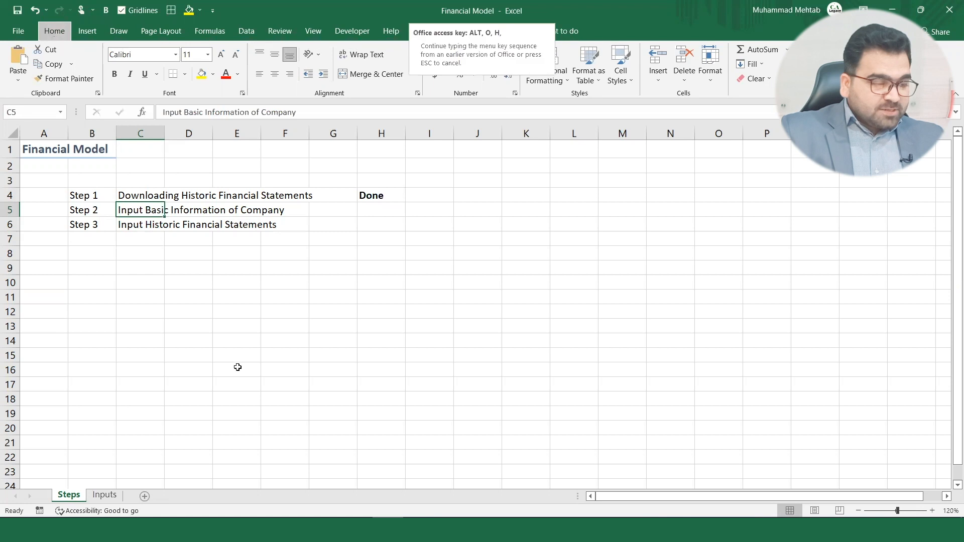
pyautogui.press('r')
pyautogui.press('End')
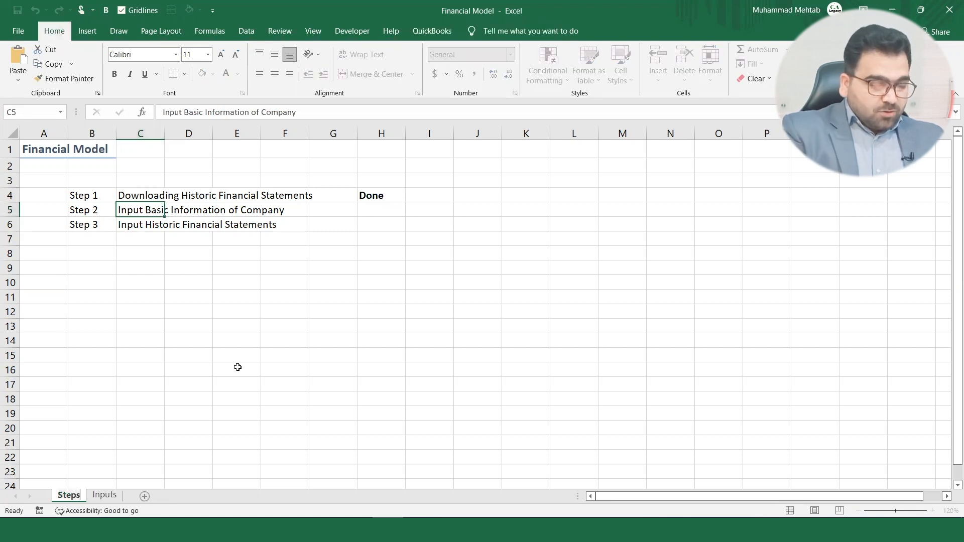
pyautogui.write('& Formul')
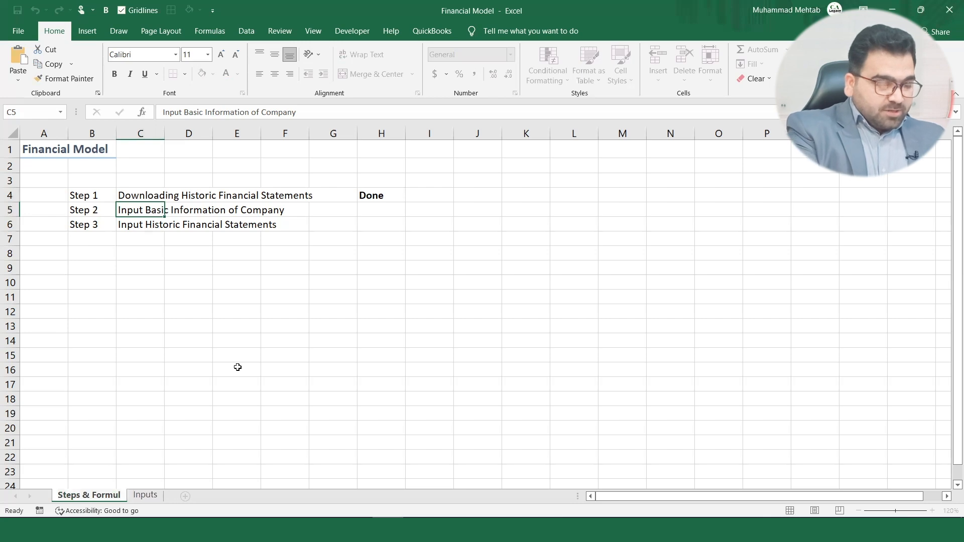
pyautogui.write('as')
pyautogui.press('Return')
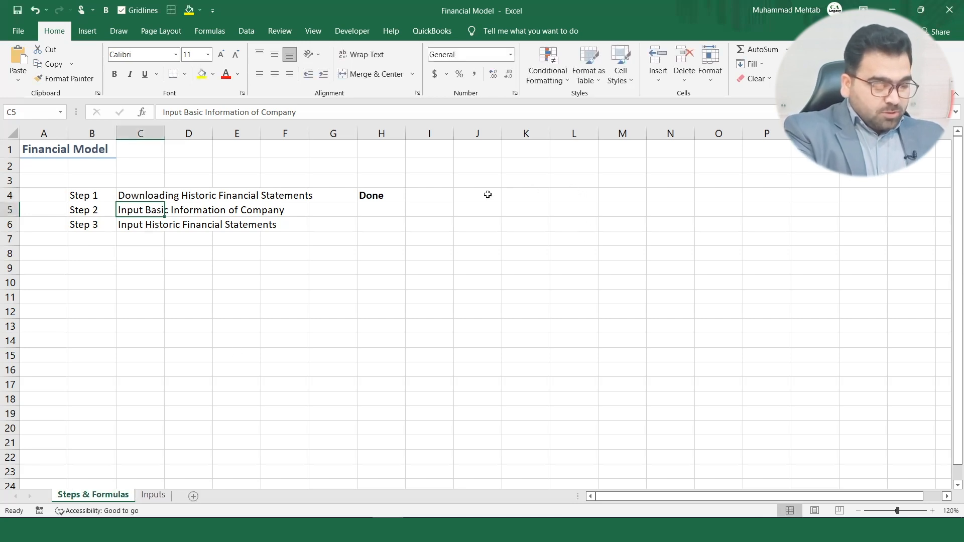
# Enter the label "Sheet Renaming" in K4 of the Steps & Formulas sheet.
pyautogui.click(510, 191)
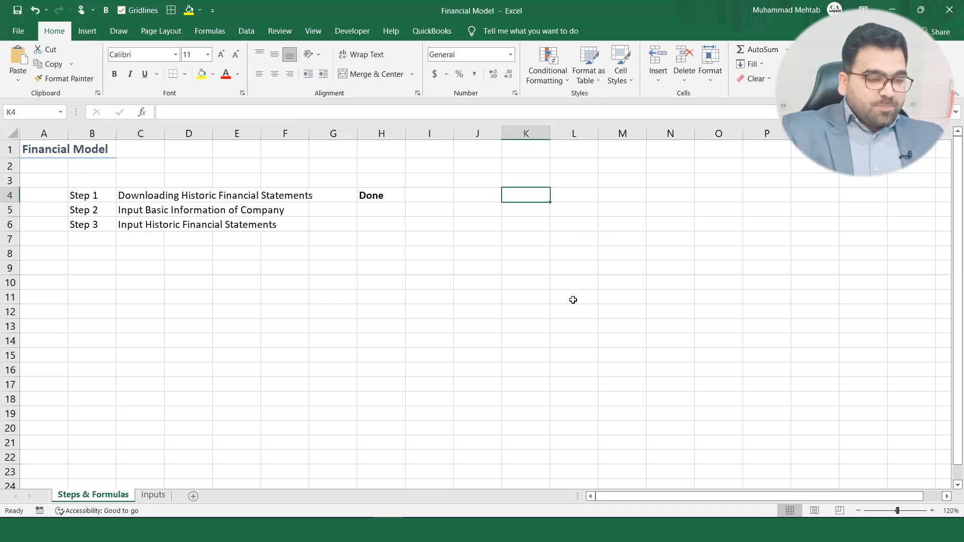
pyautogui.write('Sheet Renaimg')
pyautogui.press('BackSpace')
pyautogui.press('BackSpace')
pyautogui.press('BackSpace')
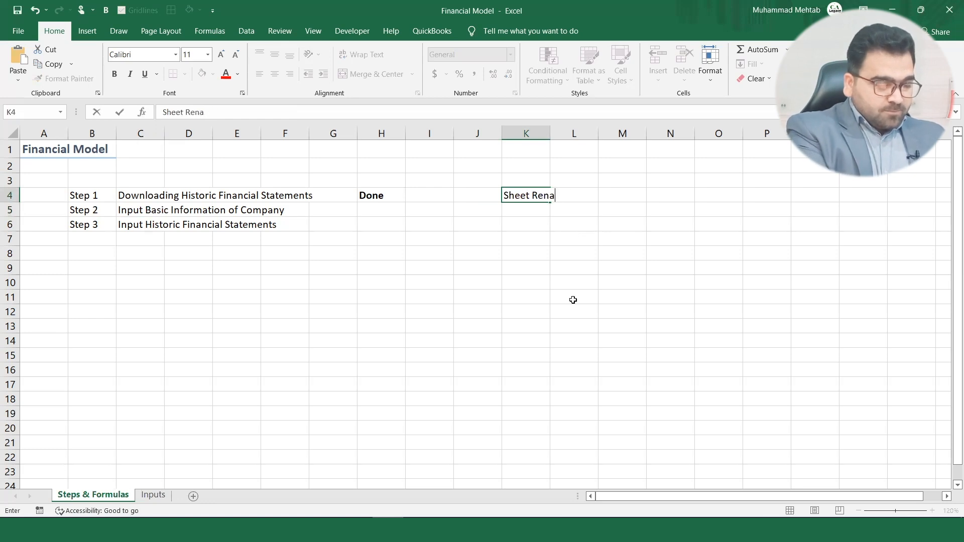
pyautogui.write('ming')
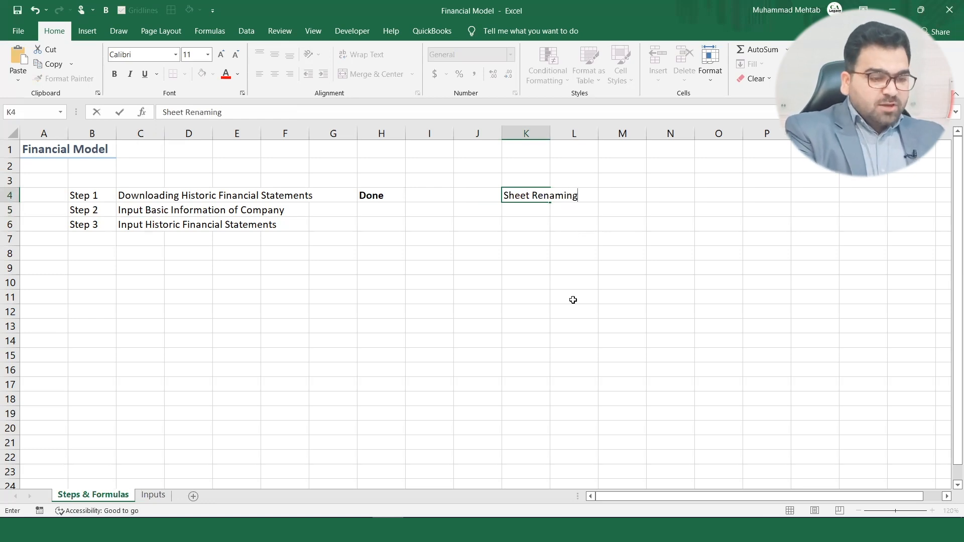
# Record the sheet-renaming shortcut "ALT O H R" in M4, beside its label.
pyautogui.press('Tab')
pyautogui.press('Tab')
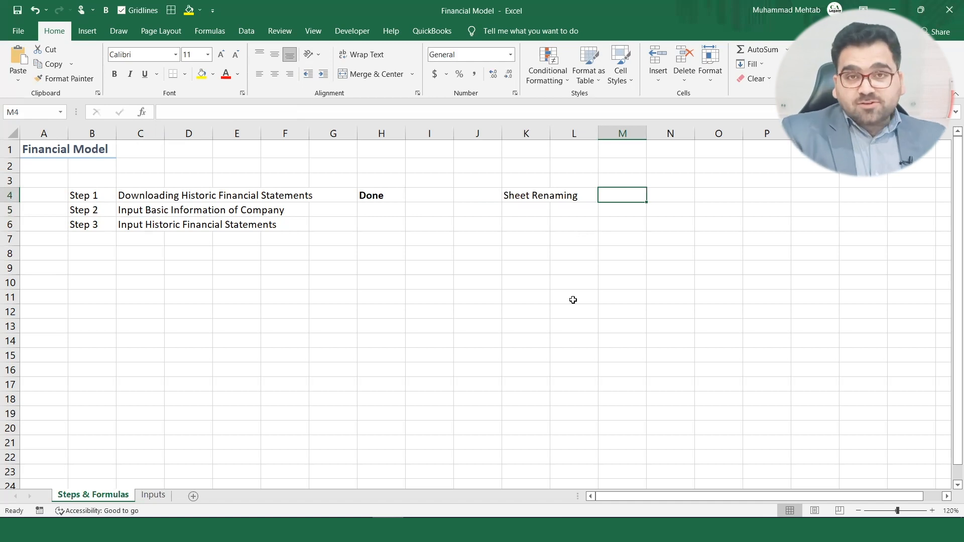
pyautogui.write('AL')
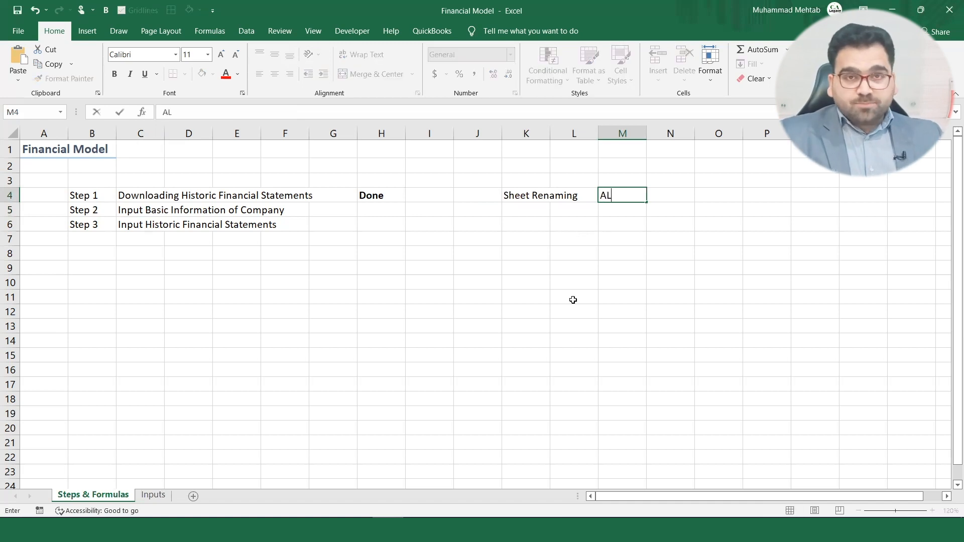
pyautogui.write('T O ')
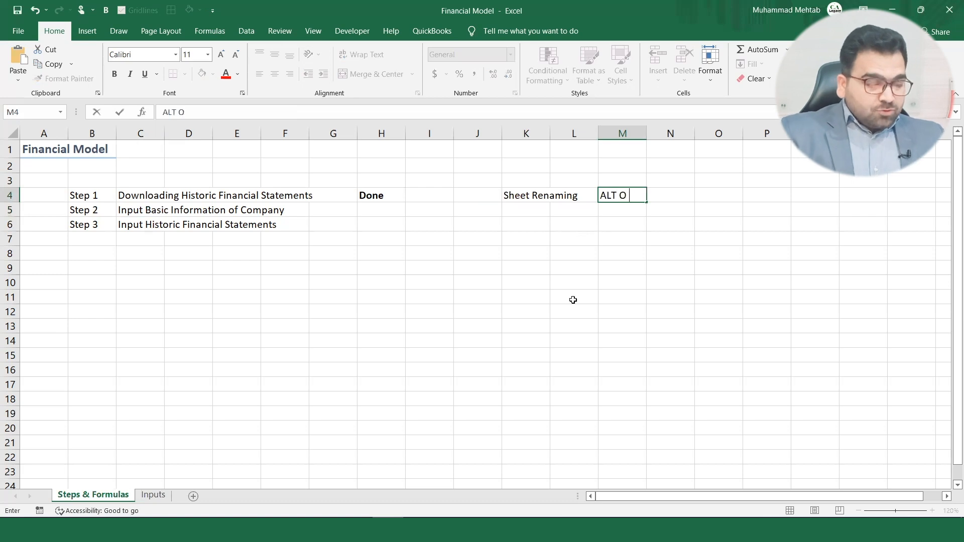
pyautogui.write('H R')
pyautogui.press('Return')
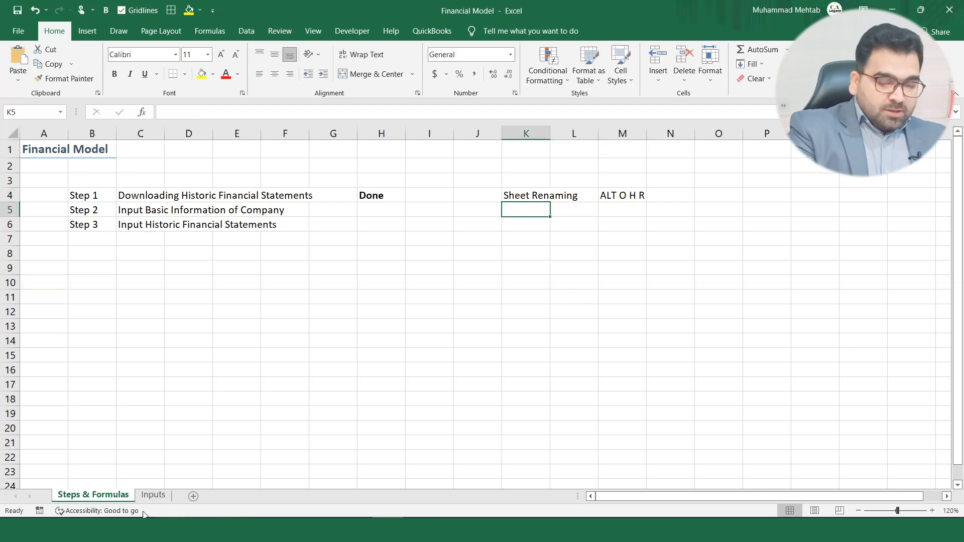
# Switch to the Inputs sheet and enter the title "Taqa Financial Model" in A1.
pyautogui.click(153, 496)
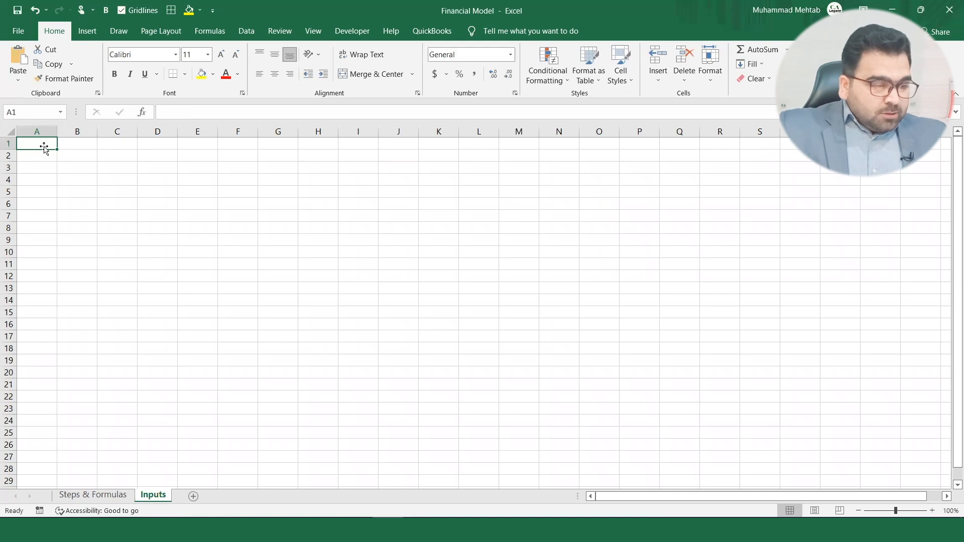
pyautogui.write('Taqa')
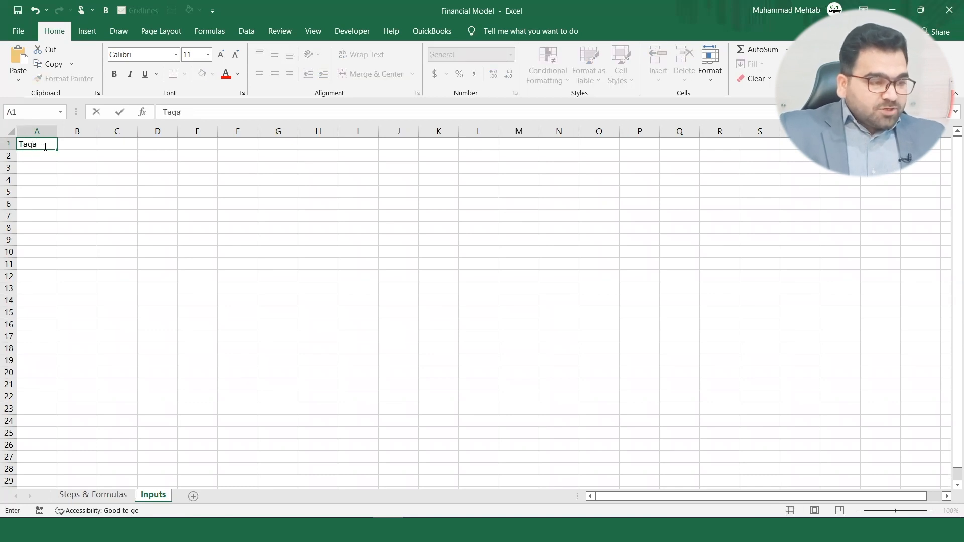
pyautogui.write(' Fian')
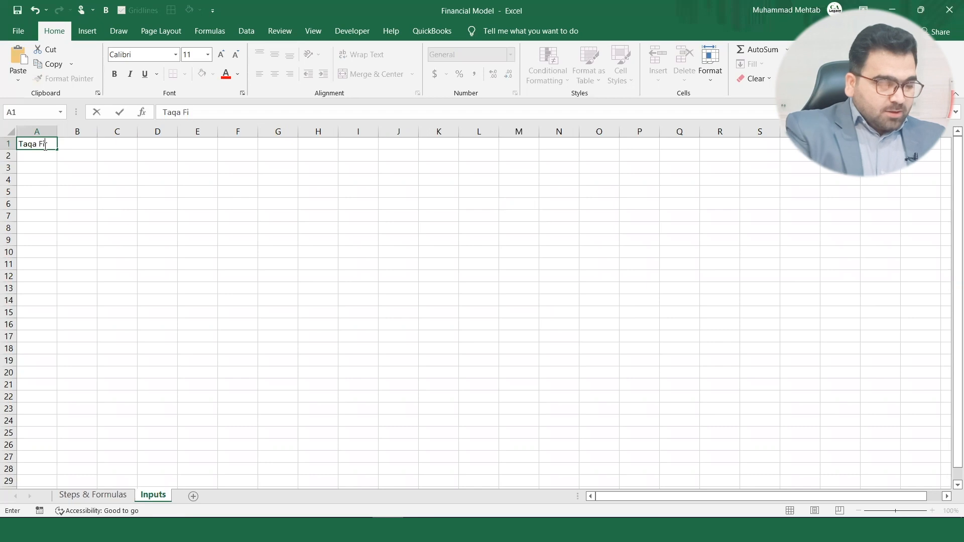
pyautogui.press('BackSpace')
pyautogui.press('BackSpace')
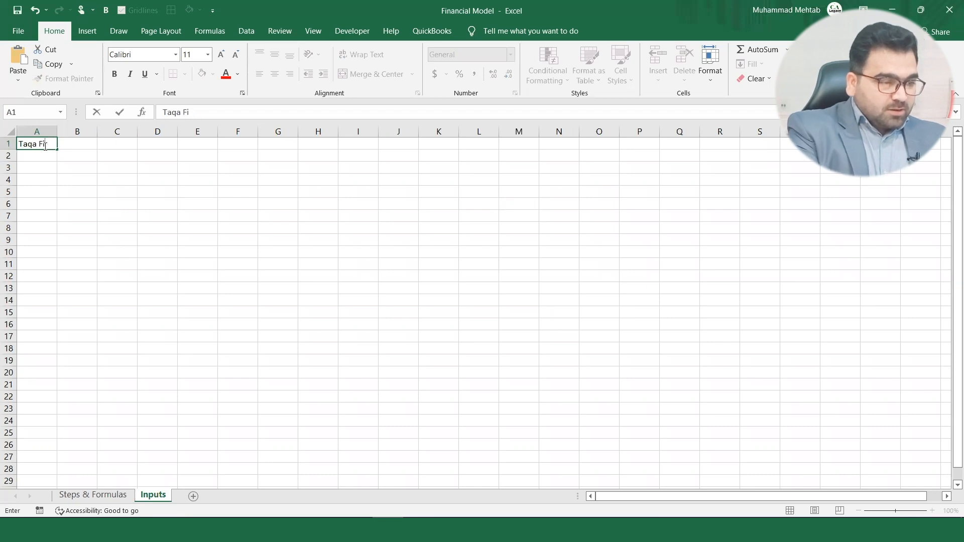
pyautogui.write('nancial Model')
pyautogui.press('Return')
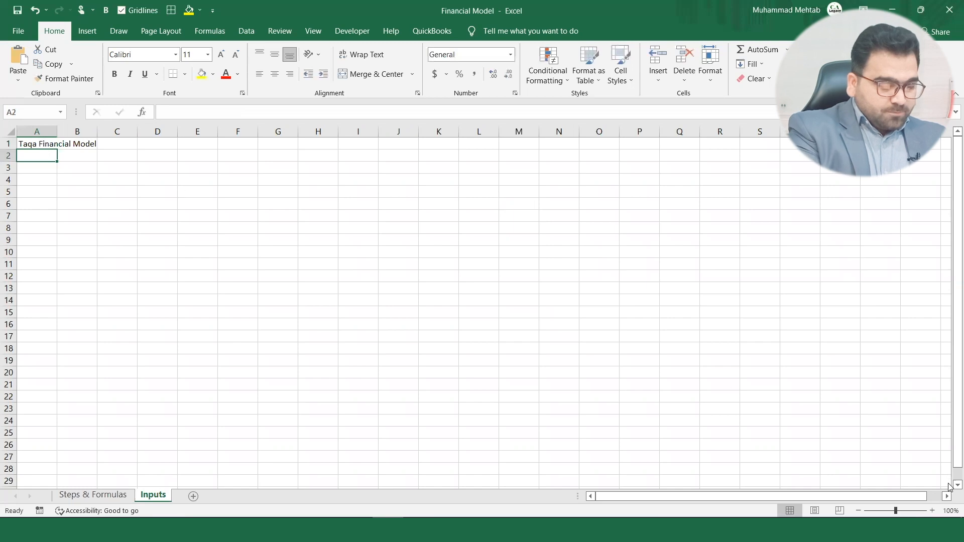
# Enter the heading "Inputs" in B3 of the Inputs sheet and turn off the sheet's gridlines.
pyautogui.click(933, 511)
pyautogui.click(933, 511)
pyautogui.click(933, 511)
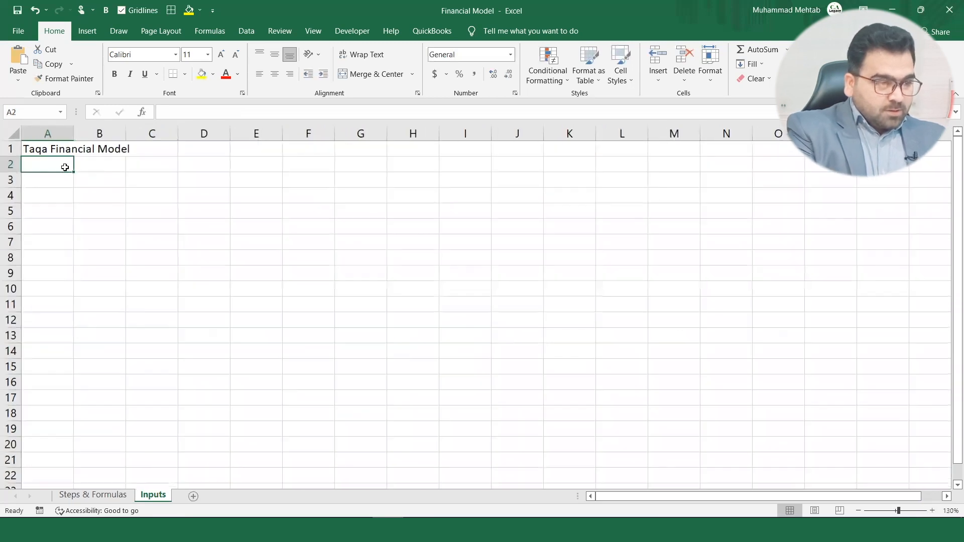
pyautogui.click(33, 148)
pyautogui.hotkey('shift', 'Right')
pyautogui.hotkey('shift', 'Right')
pyautogui.press('Down')
pyautogui.press('Down')
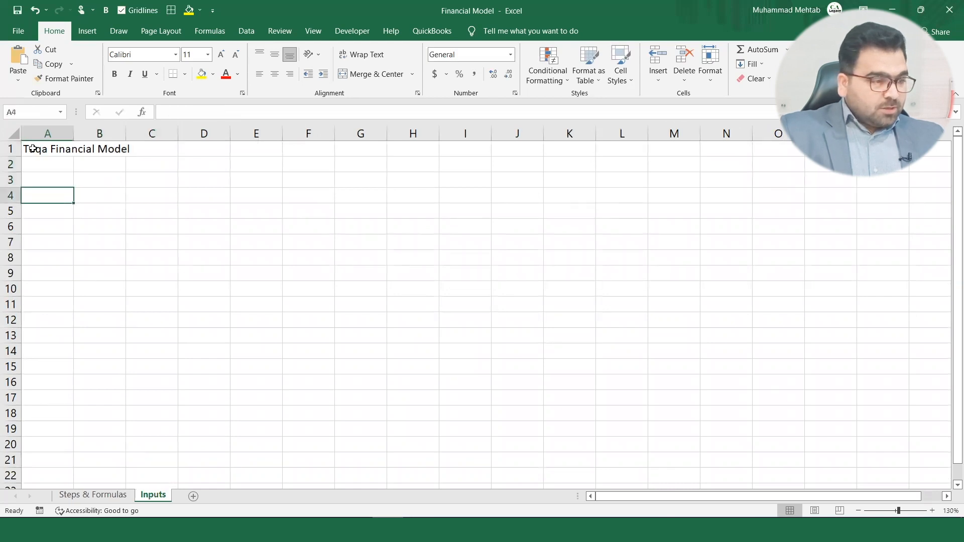
pyautogui.press('Right')
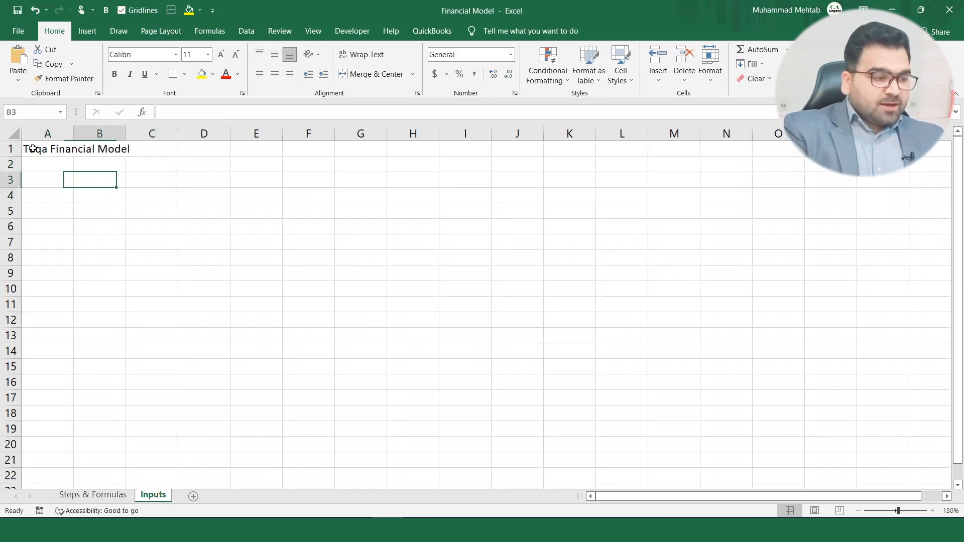
pyautogui.write('Inputs')
pyautogui.press('Return')
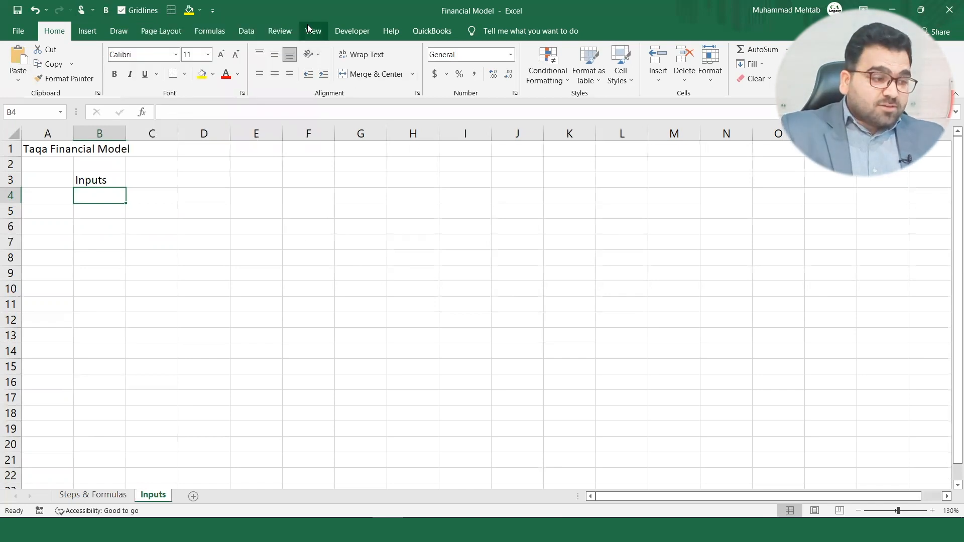
pyautogui.click(313, 30)
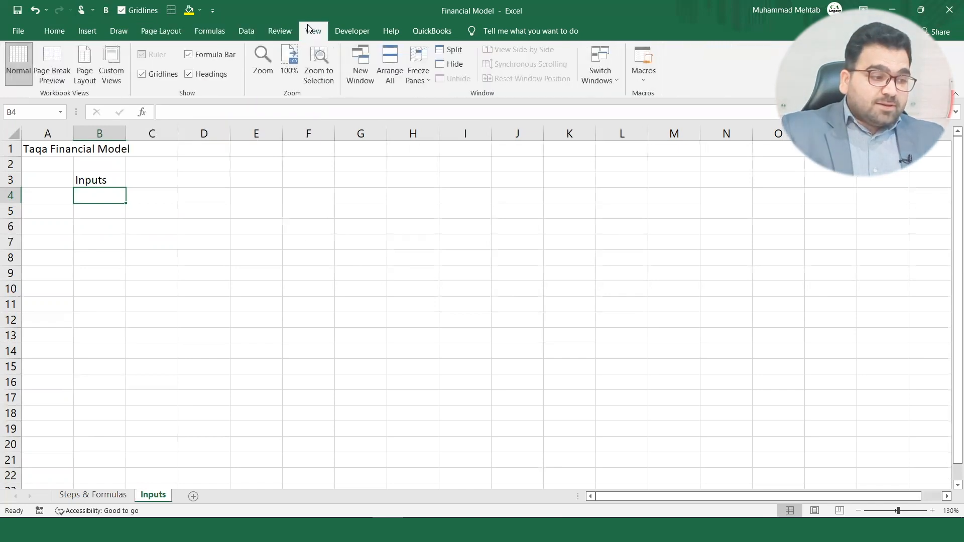
pyautogui.click(141, 76)
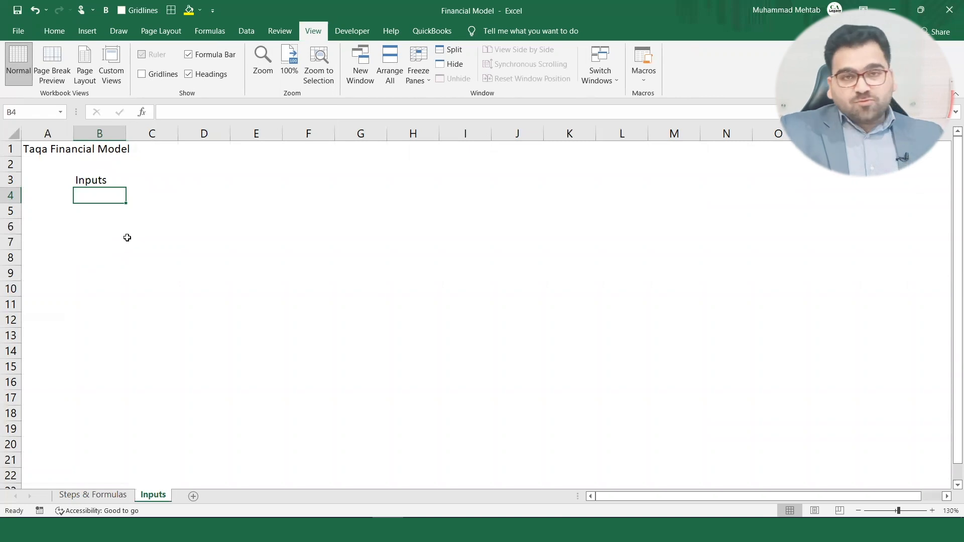
# Change the B3 heading to "Basic Inputs" and select cell A5.
pyautogui.press('Up')
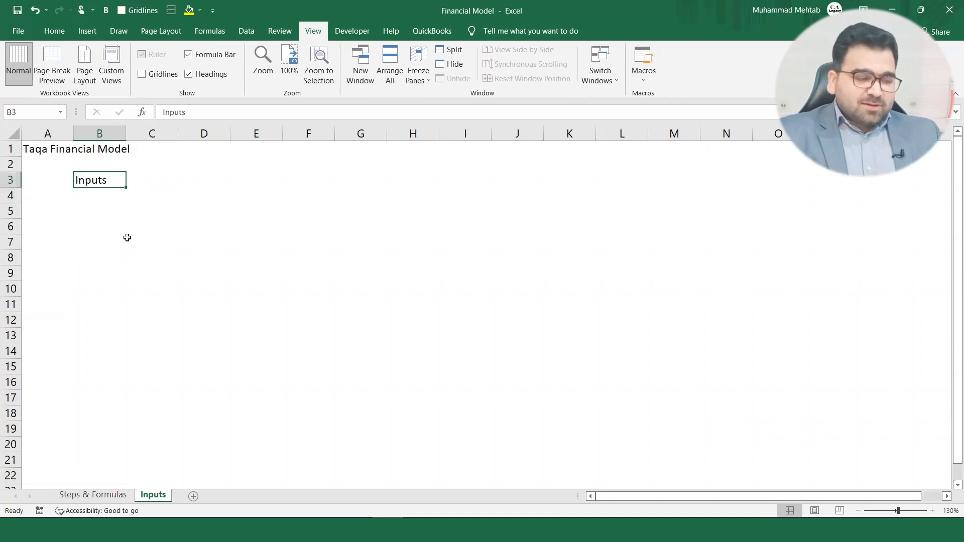
pyautogui.press('F2')
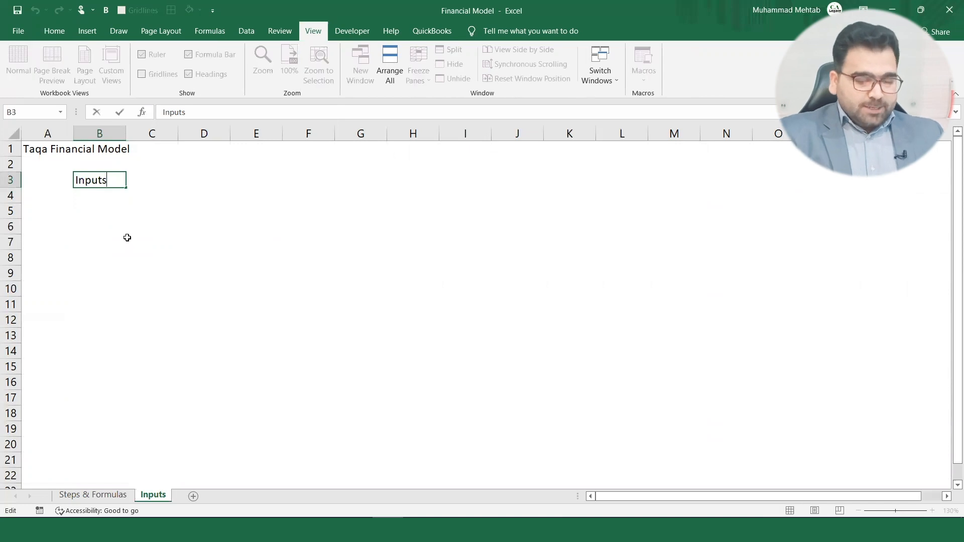
pyautogui.press('Home')
pyautogui.write('Basic')
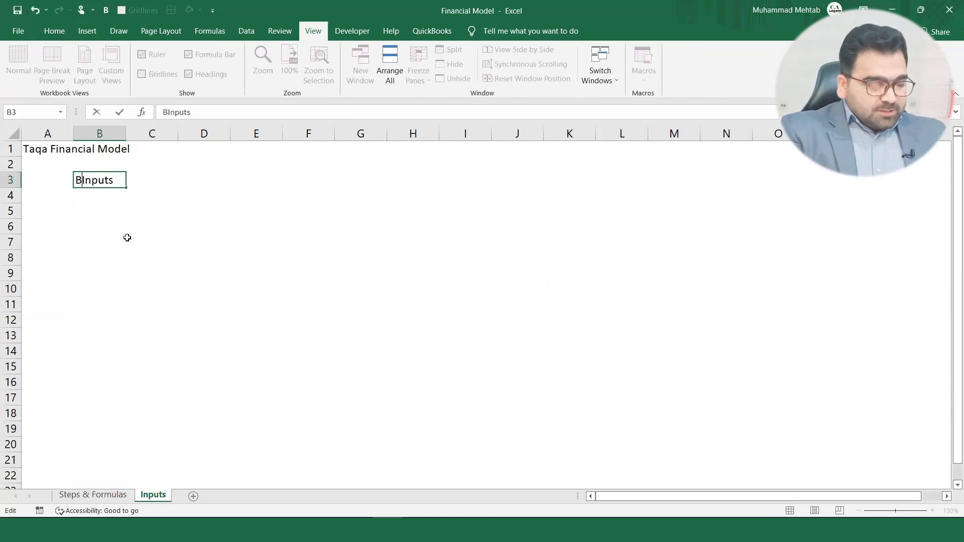
pyautogui.press('Return')
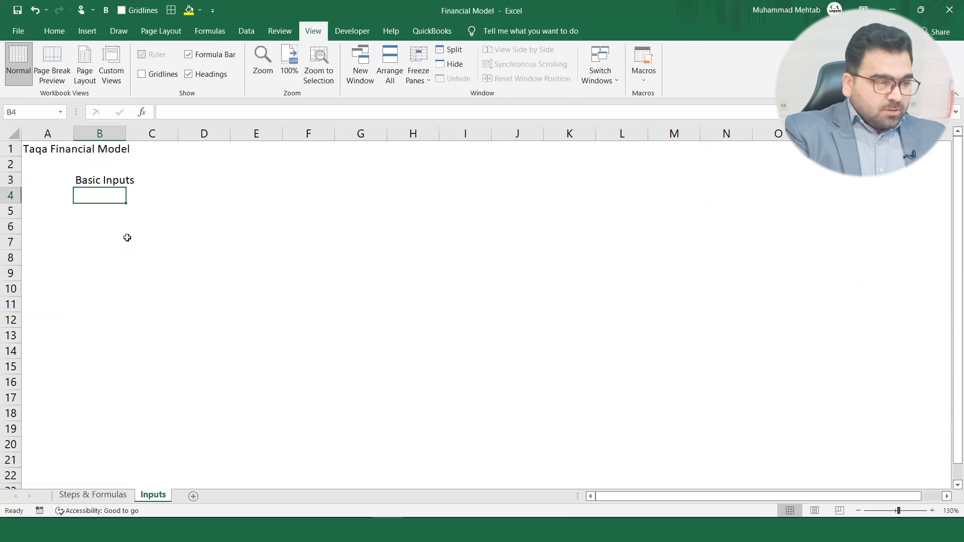
pyautogui.press('Down')
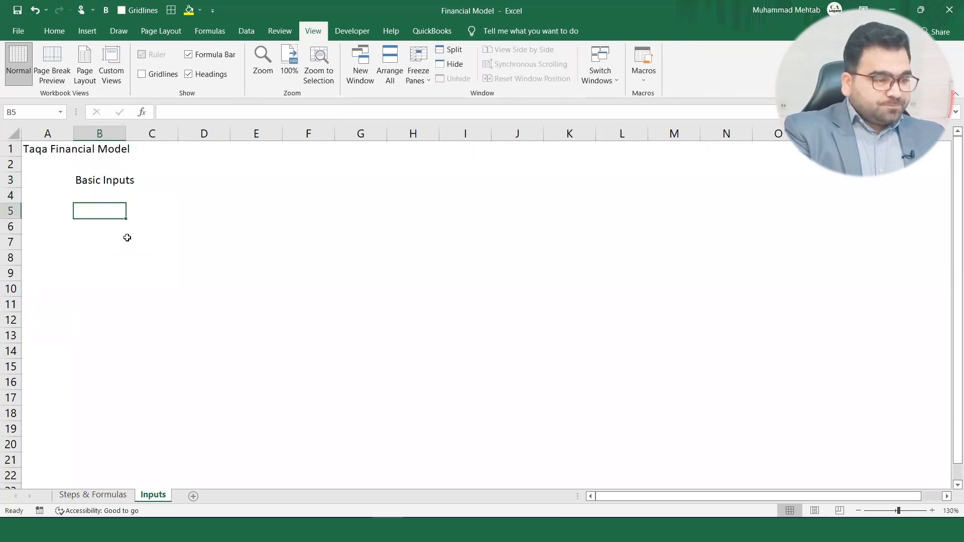
pyautogui.press('Left')
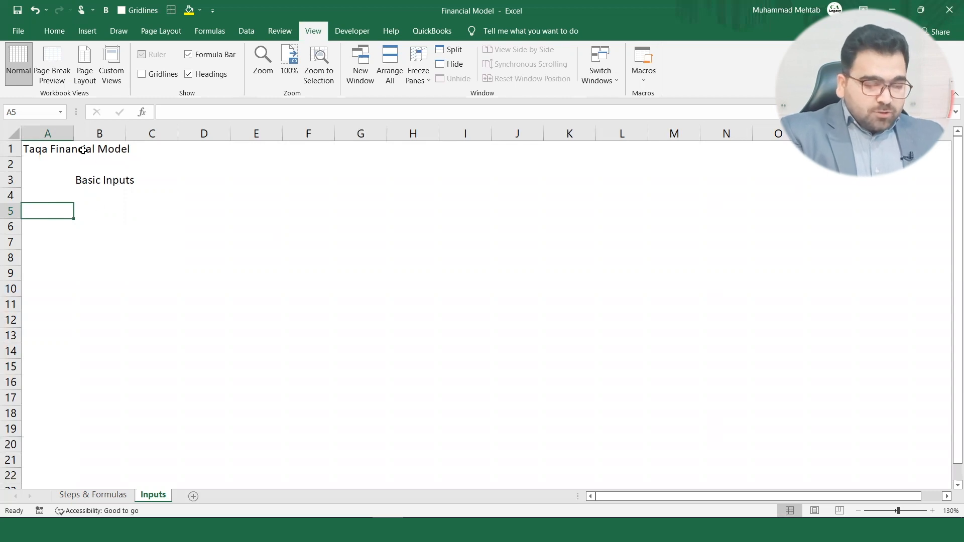
pyautogui.moveTo(73, 133)
pyautogui.mouseDown()
pyautogui.moveTo(43, 141)
pyautogui.moveTo(78, 138)
pyautogui.mouseUp()
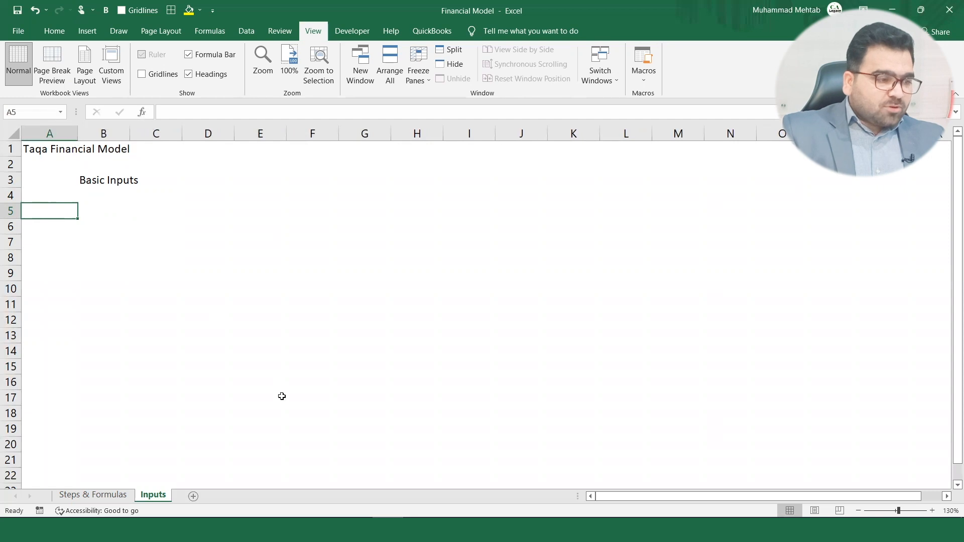
pyautogui.press('alt')
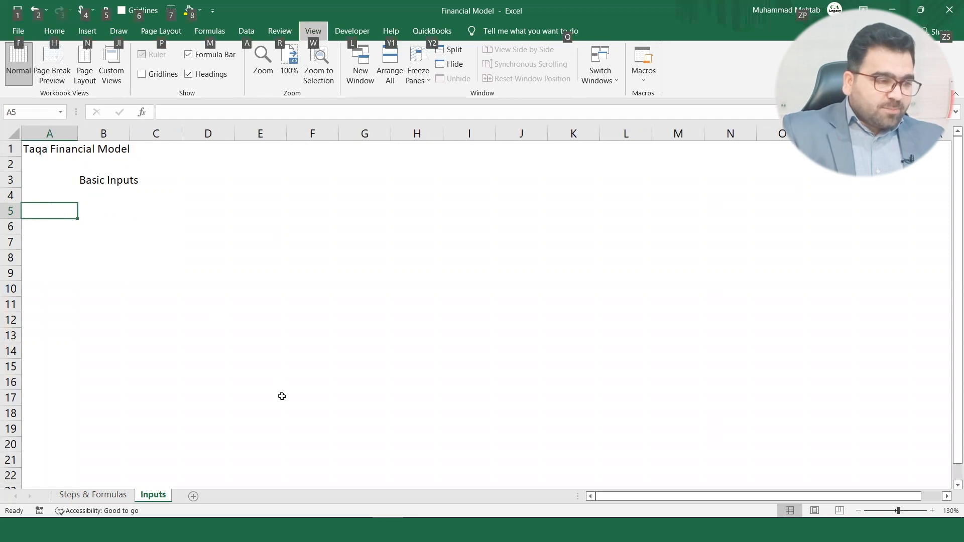
pyautogui.press('h')
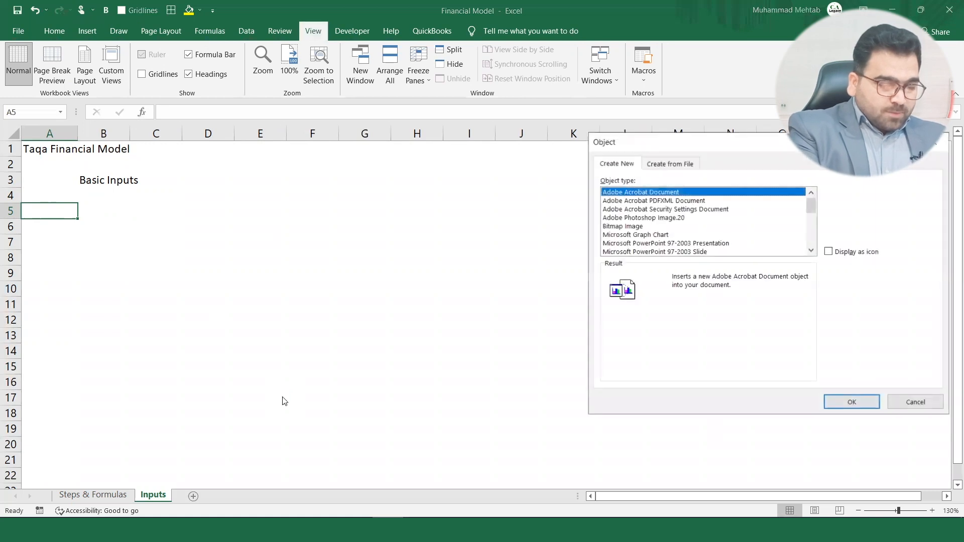
pyautogui.press('Escape')
# Set the width of column A to 2.
pyautogui.press('alt')
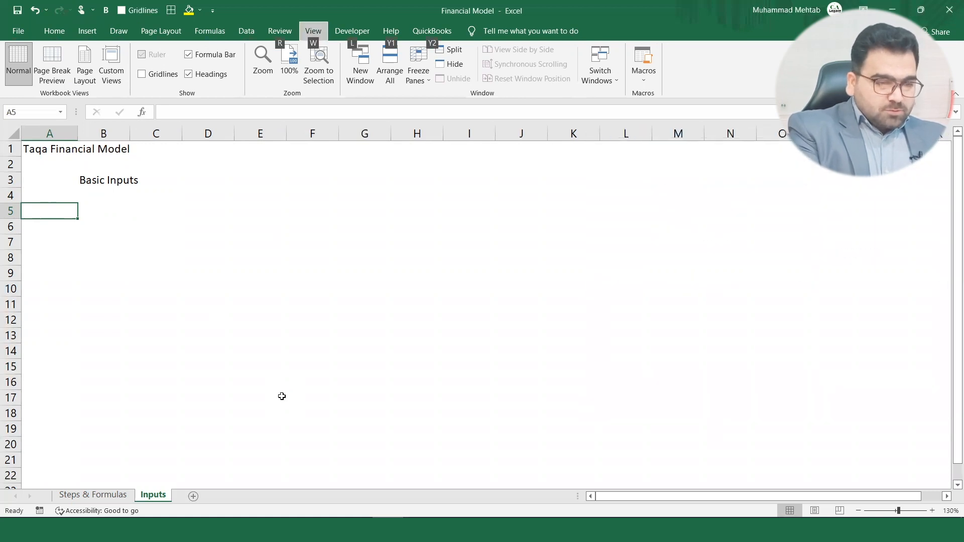
pyautogui.press('h')
pyautogui.press('o')
pyautogui.press('w')
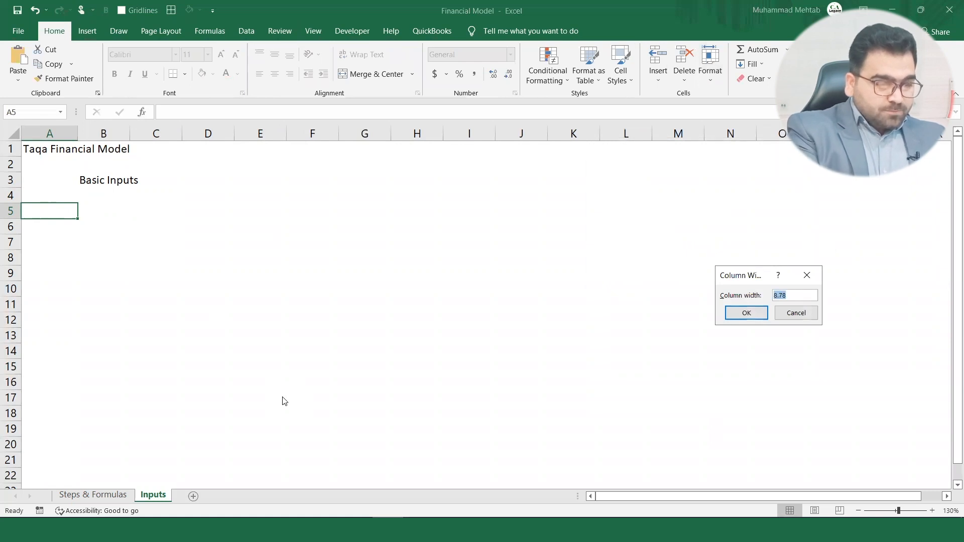
pyautogui.write('2')
pyautogui.press('Return')
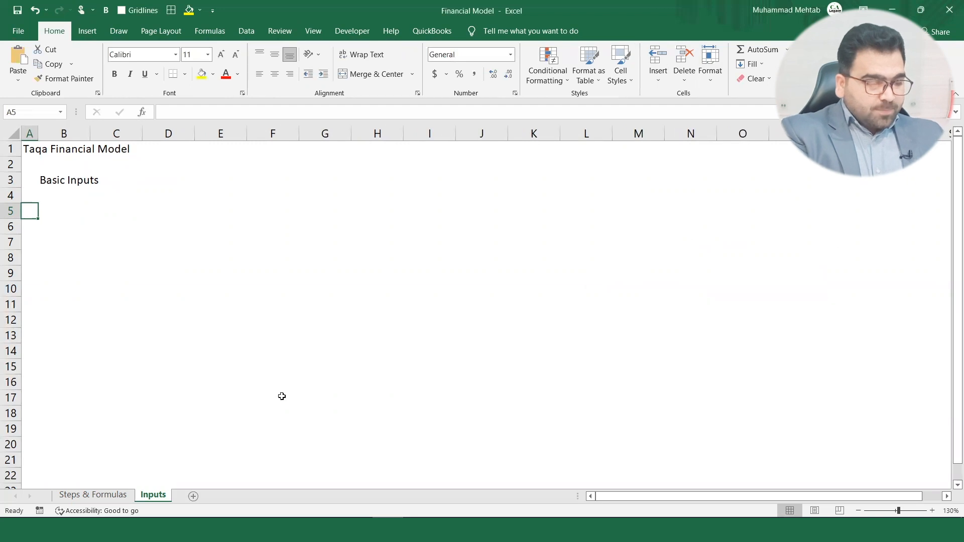
# Enter the label "Company Name" in B5 under the Basic Inputs heading.
pyautogui.press('Right')
pyautogui.write('Co')
pyautogui.write('map')
pyautogui.press('BackSpace')
pyautogui.press('BackSpace')
pyautogui.write('pany Name')
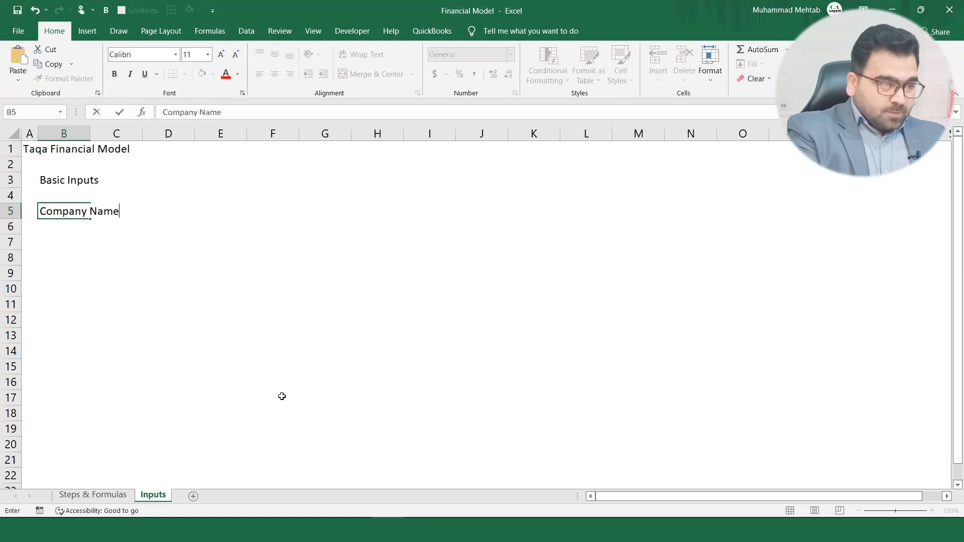
pyautogui.press('Return')
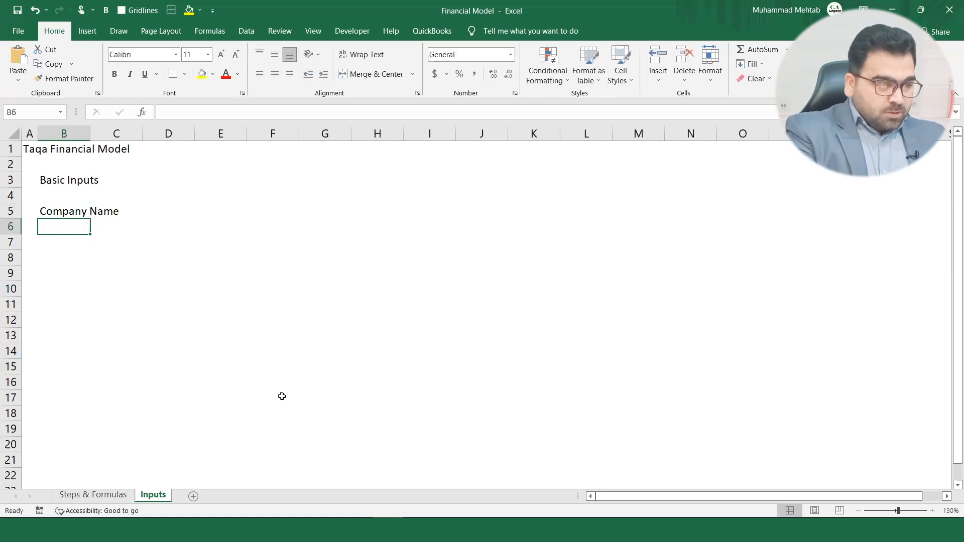
# Enter the label "Co. Short Name" in B6, below the Company Name label.
pyautogui.write('Co')
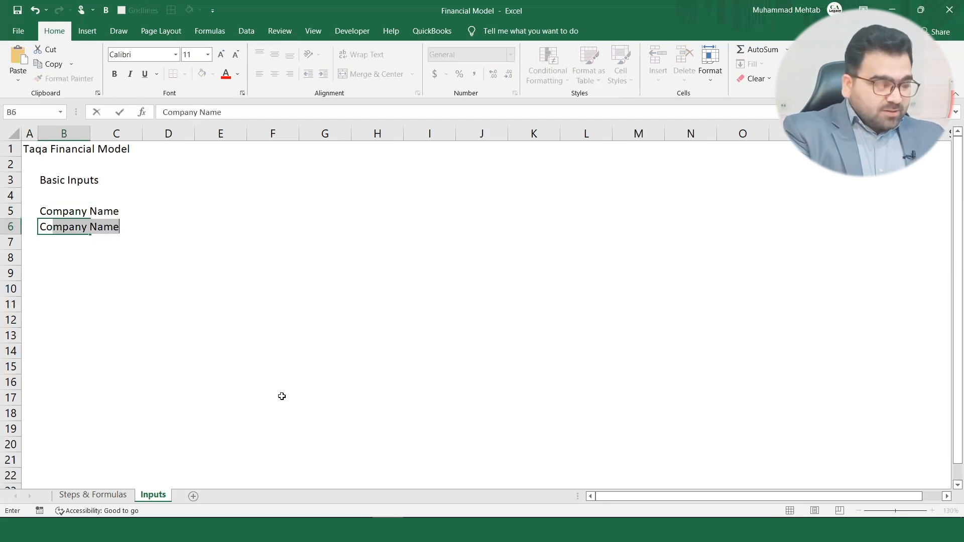
pyautogui.write('. Shory')
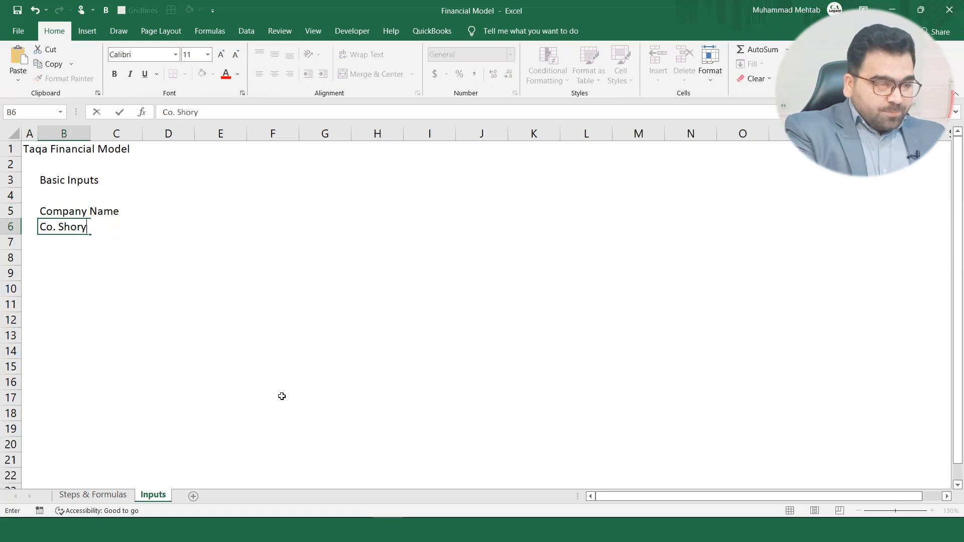
pyautogui.press('BackSpace')
pyautogui.write('t Name')
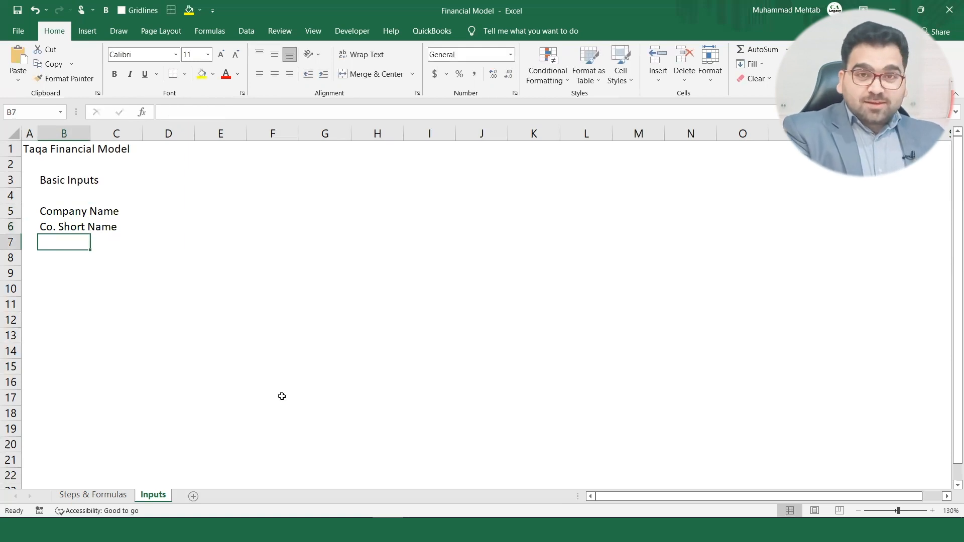
# Enter the label "Latest Financial Year" in B7, below Co. Short Name.
pyautogui.write('LATEST')
pyautogui.press('BackSpace')
pyautogui.press('BackSpace')
pyautogui.press('BackSpace')
pyautogui.press('BackSpace')
pyautogui.press('BackSpace')
pyautogui.write('atest F')
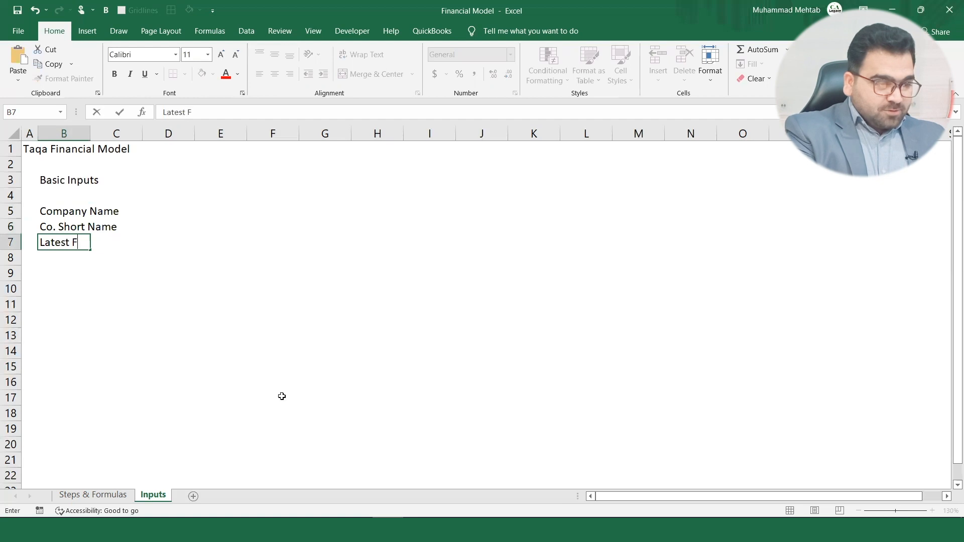
pyautogui.write('inan')
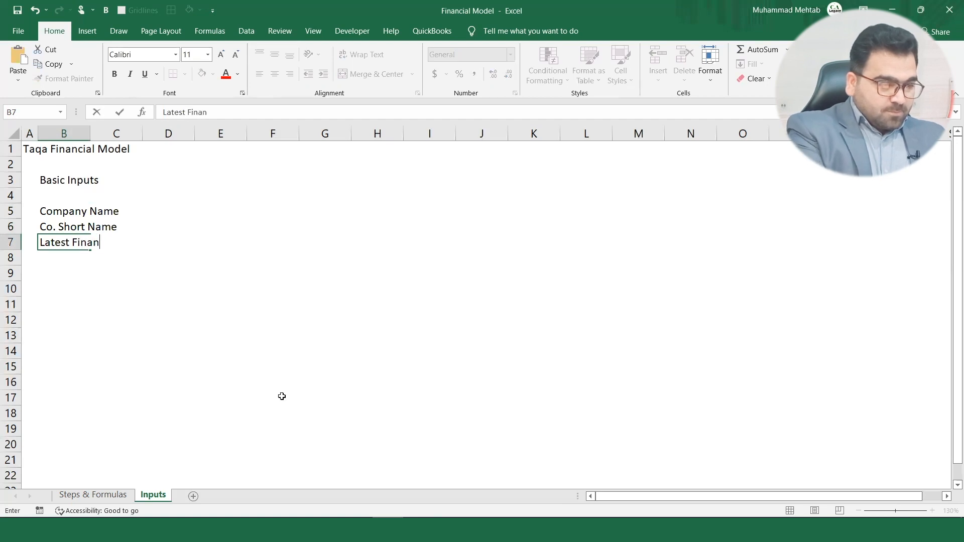
pyautogui.write('cial Year')
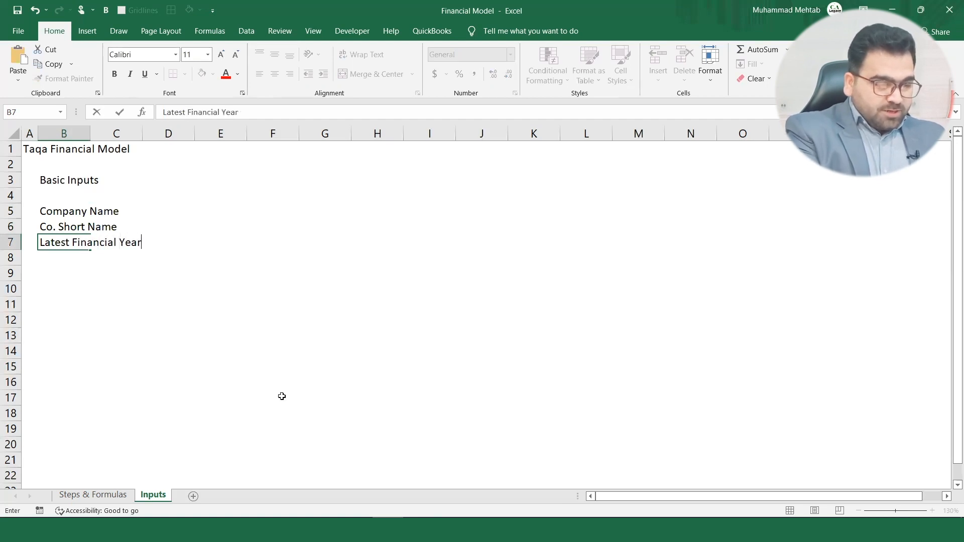
pyautogui.press('Return')
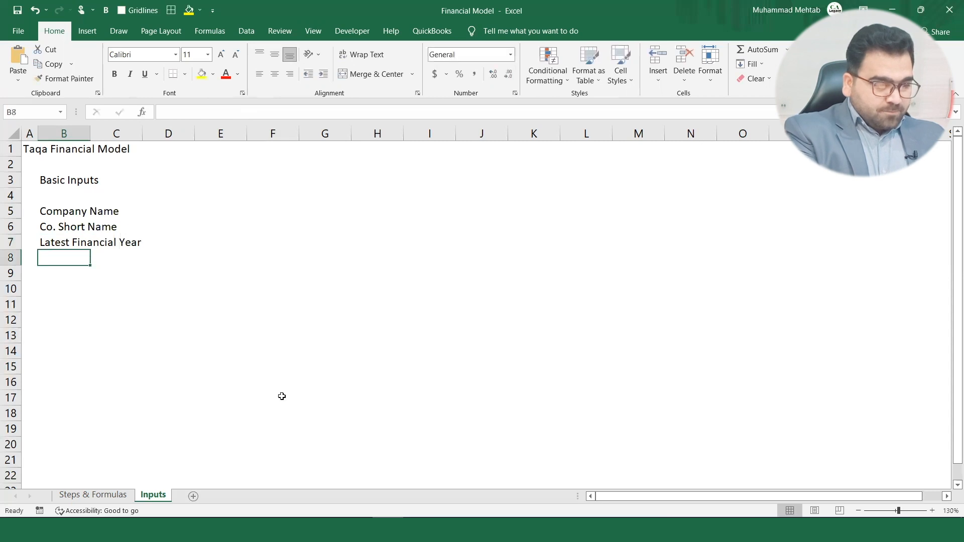
# Enter the labels "Currency" in B8 and "Unit" in B9 to complete the Basic Inputs list.
pyautogui.write('Currency')
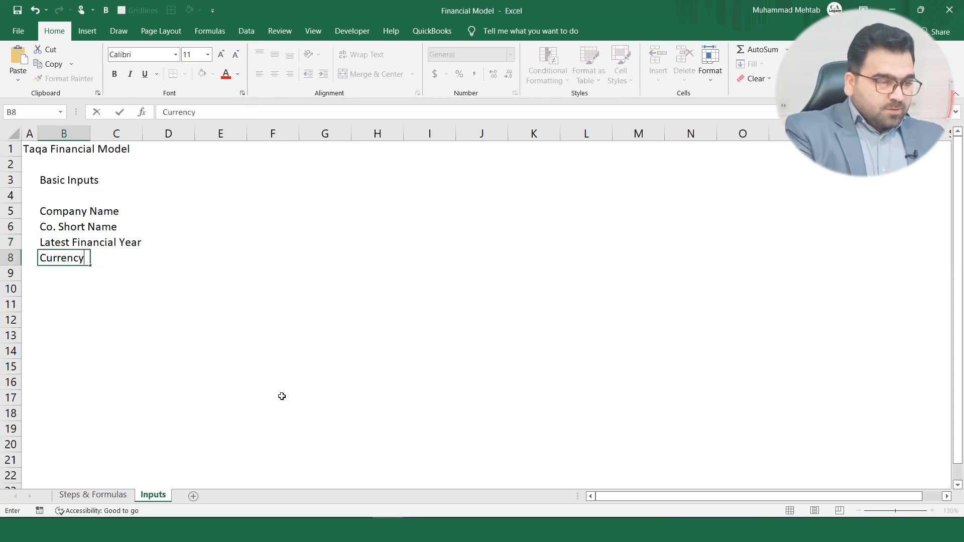
pyautogui.press('Return')
pyautogui.write('Unit')
pyautogui.press('Return')
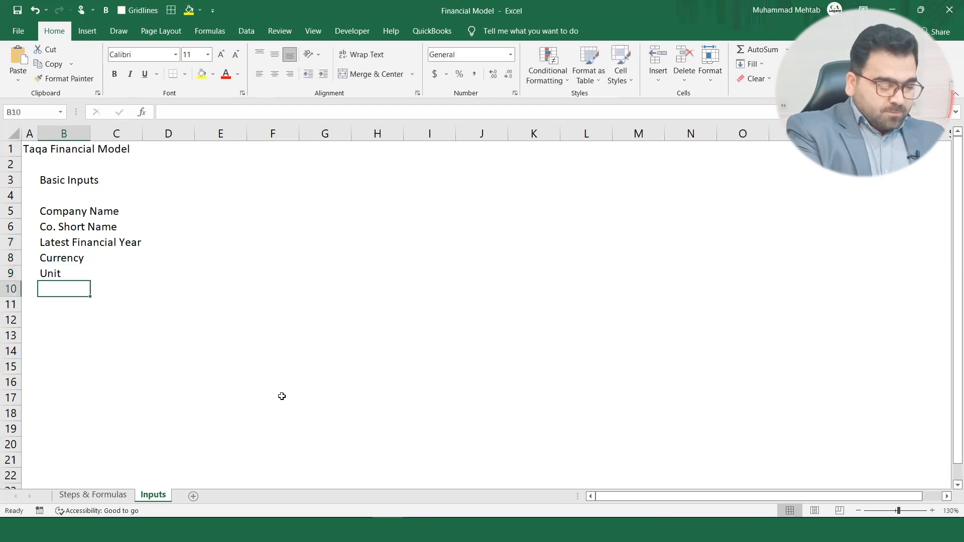
# Copy "Abu Dhabi National Energy Company" from AR 2021.pdf in Acrobat Reader into cell E5 of the Excel workbook as the company name.
pyautogui.press('Up')
pyautogui.press('Up')
pyautogui.press('Up')
pyautogui.press('Up')
pyautogui.press('Up')
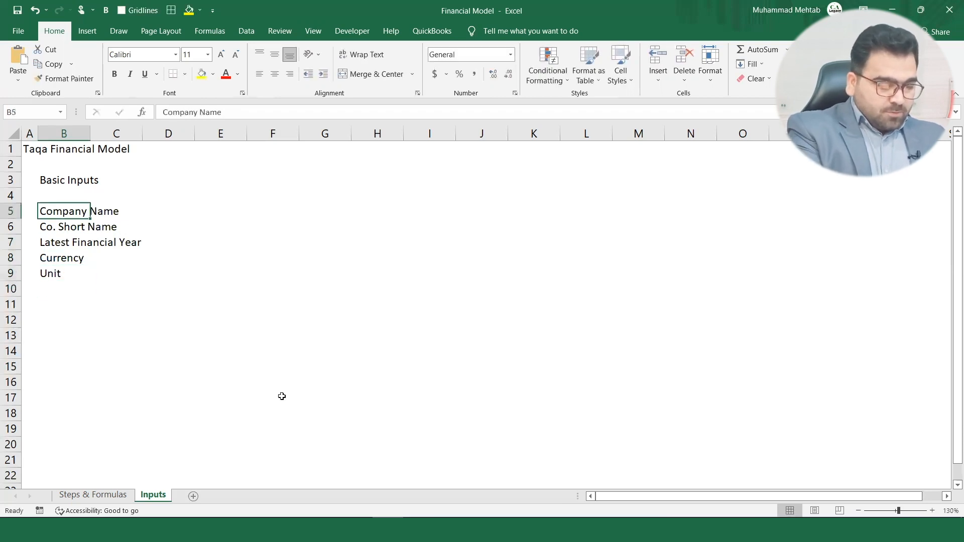
pyautogui.press('Right')
pyautogui.press('Right')
pyautogui.press('Right')
pyautogui.press('Left')
pyautogui.press('Right')
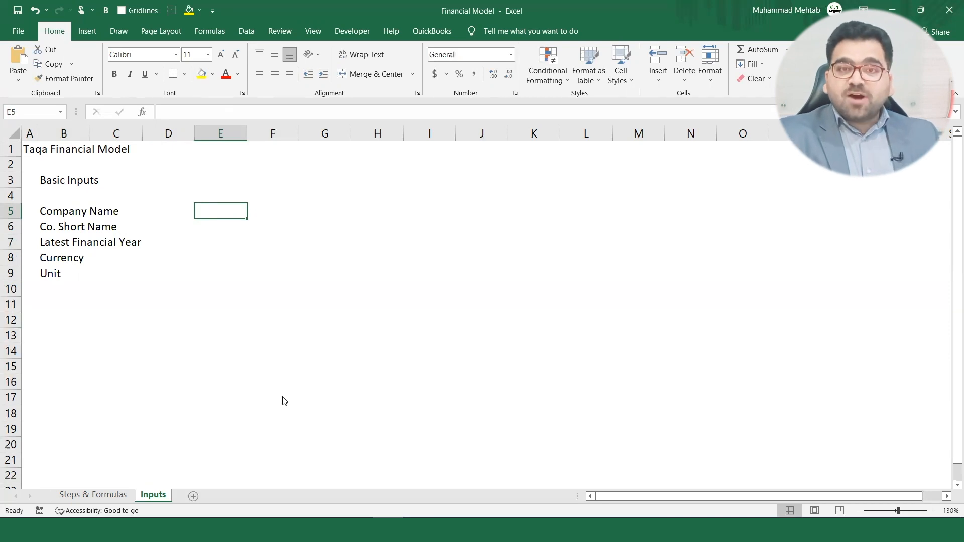
pyautogui.hotkey('alt', 'Tab')
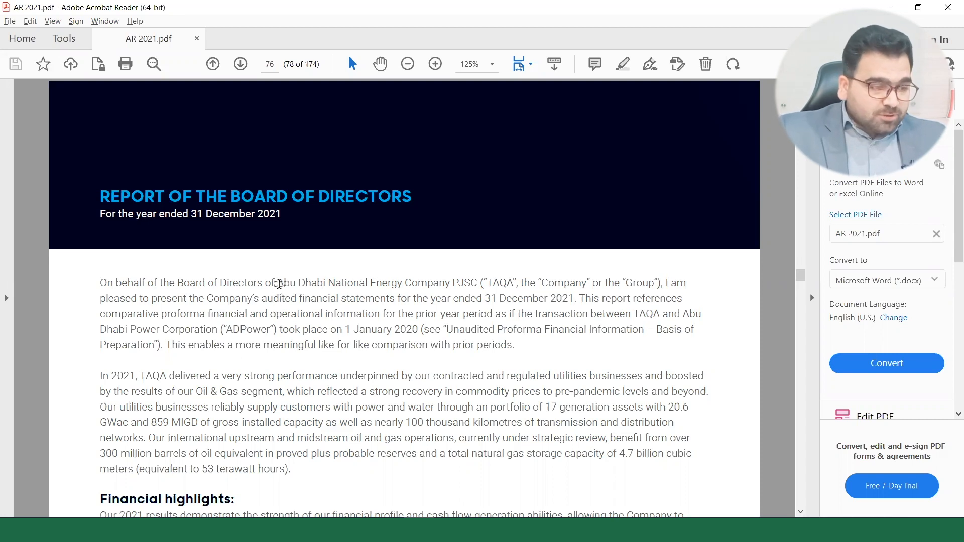
pyautogui.moveTo(279, 284); pyautogui.dragTo(447, 284)
pyautogui.hotkey('ctrl', 'c')
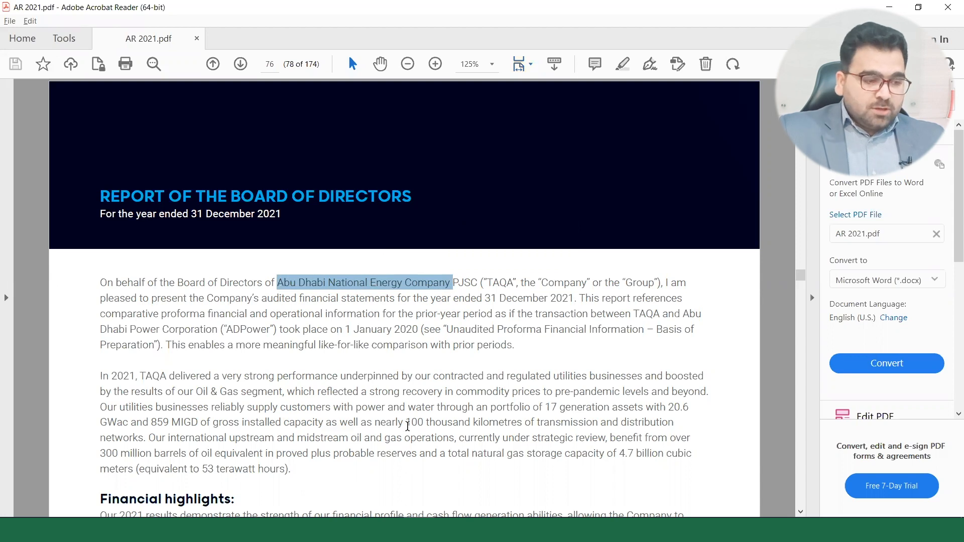
pyautogui.hotkey('alt', 'Tab')
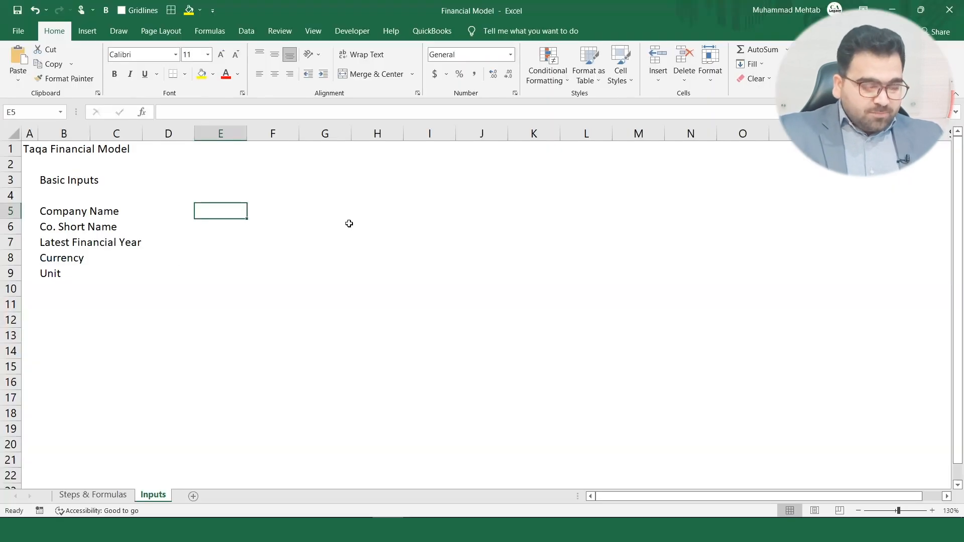
pyautogui.hotkey('ctrl', 'v')
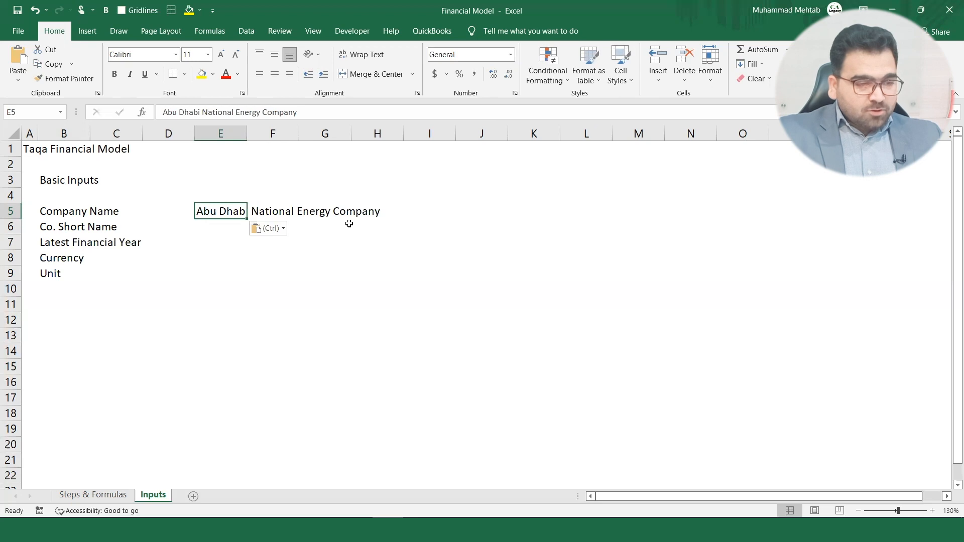
# Copy the short name TAQA from AR 2021.pdf into E6, removing the trailing quotation mark and comma.
pyautogui.click(218, 229)
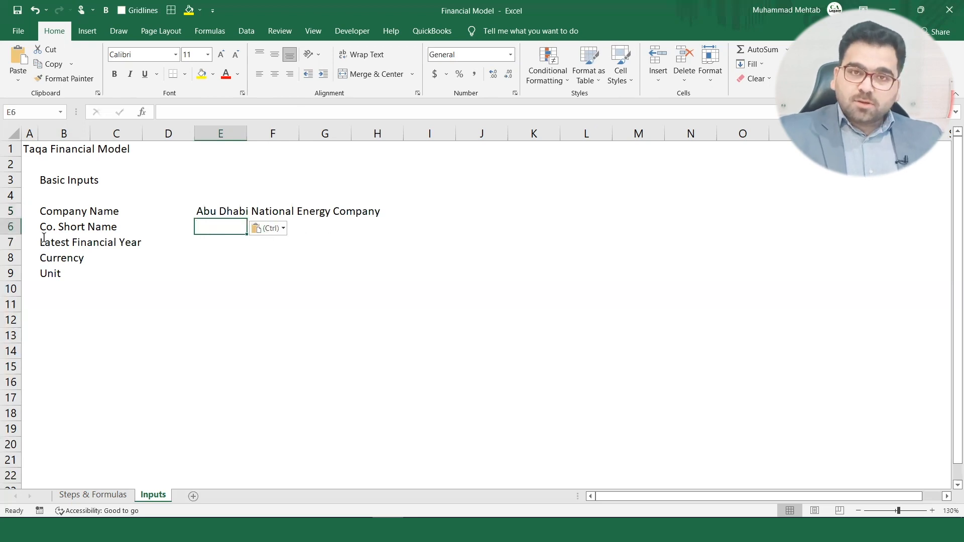
pyautogui.hotkey('alt', 'Tab')
pyautogui.click(492, 284)
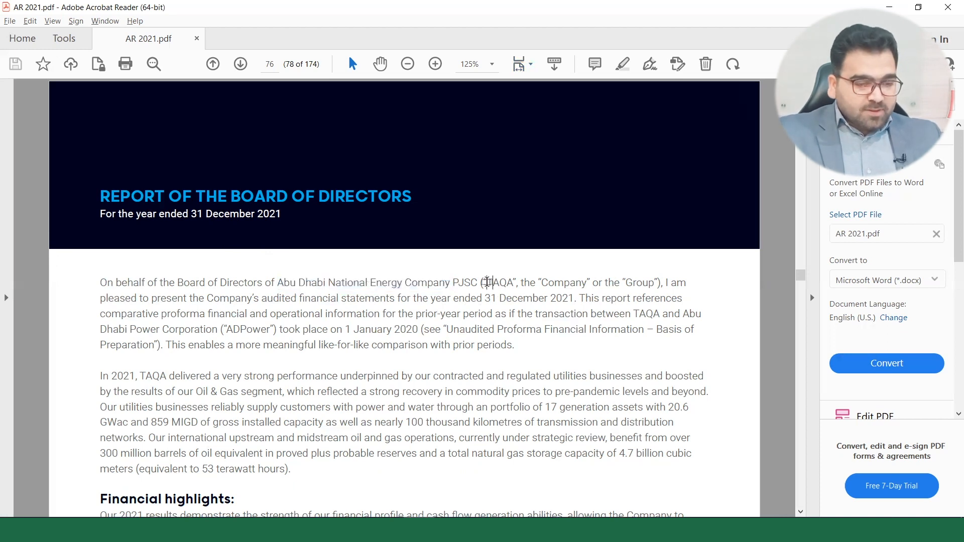
pyautogui.press('Down')
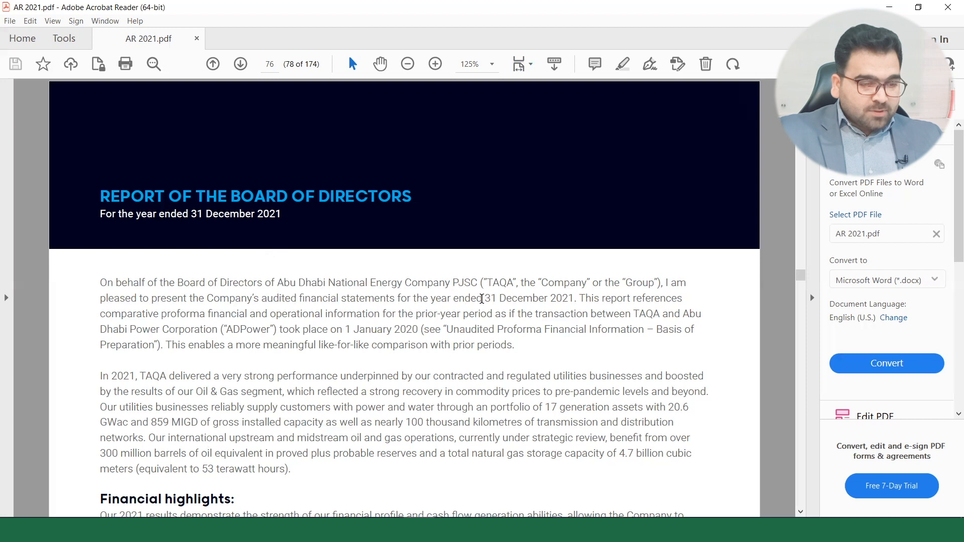
pyautogui.doubleClick(494, 282)
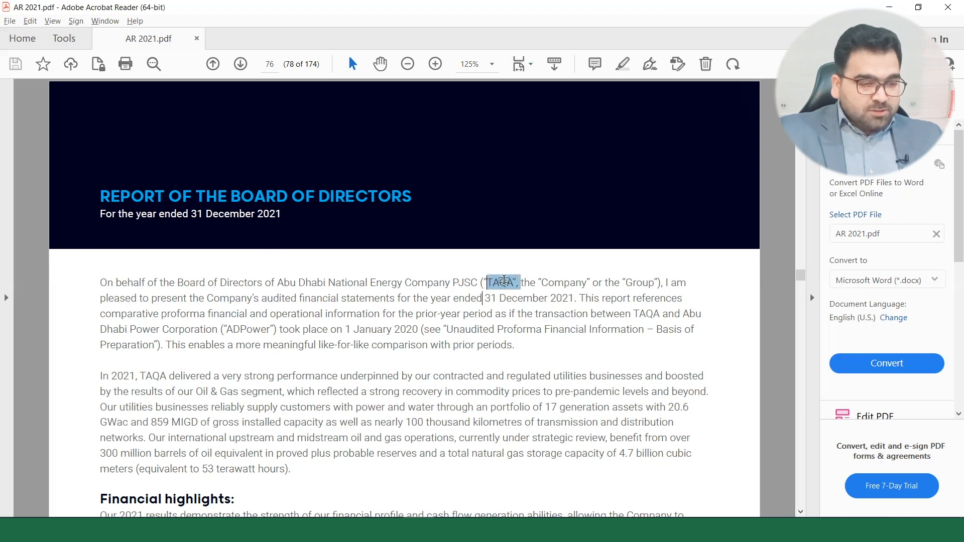
pyautogui.hotkey('ctrl', 'c')
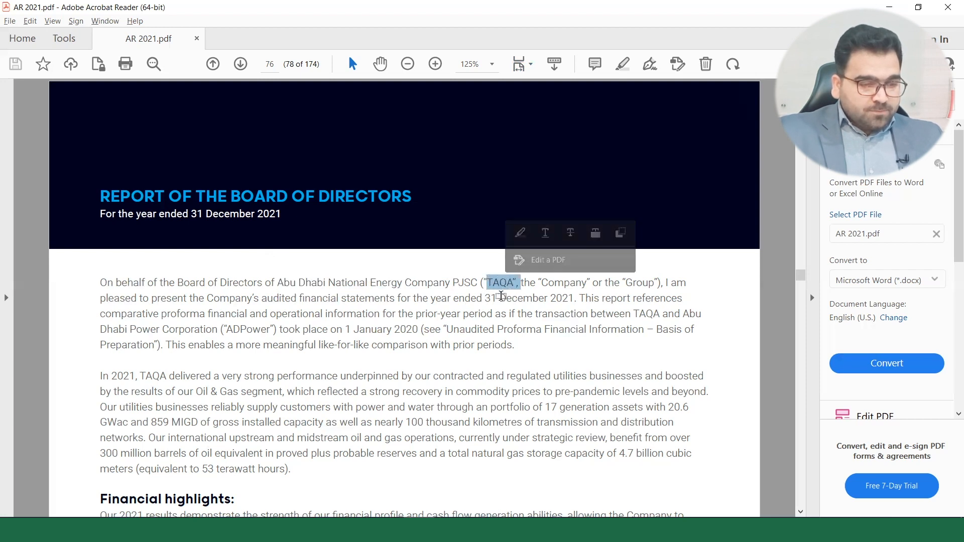
pyautogui.hotkey('alt', 'Tab')
pyautogui.hotkey('ctrl', 'v')
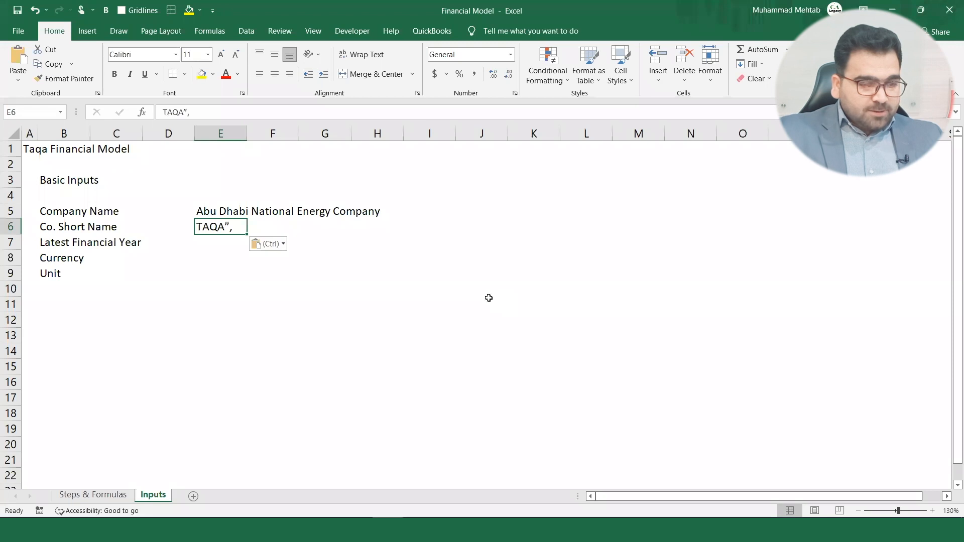
pyautogui.press('F2')
pyautogui.press('BackSpace')
pyautogui.press('BackSpace')
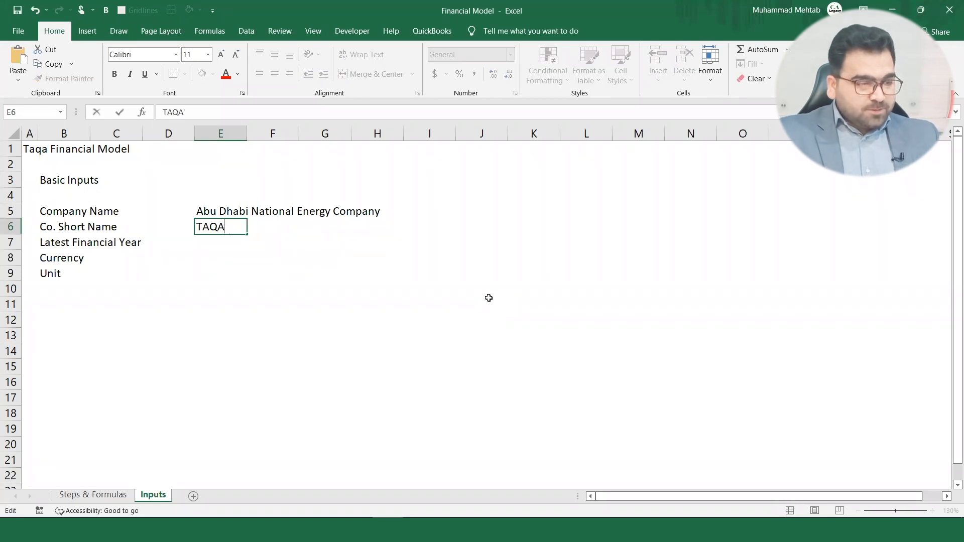
pyautogui.press('Return')
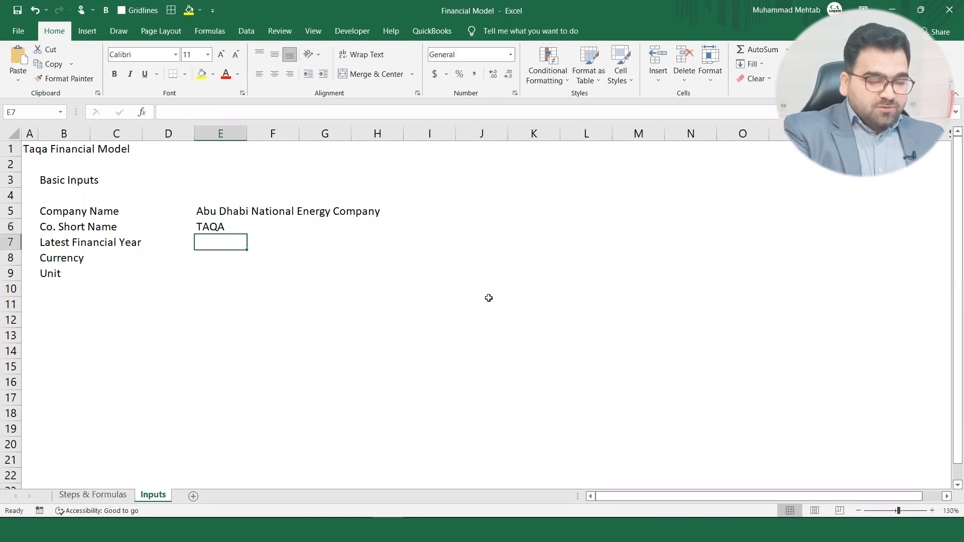
# Copy the year-end date 31 December 2021 from AR 2021.pdf into E7 and widen column E to fit the full company name.
pyautogui.hotkey('alt', 'Tab')
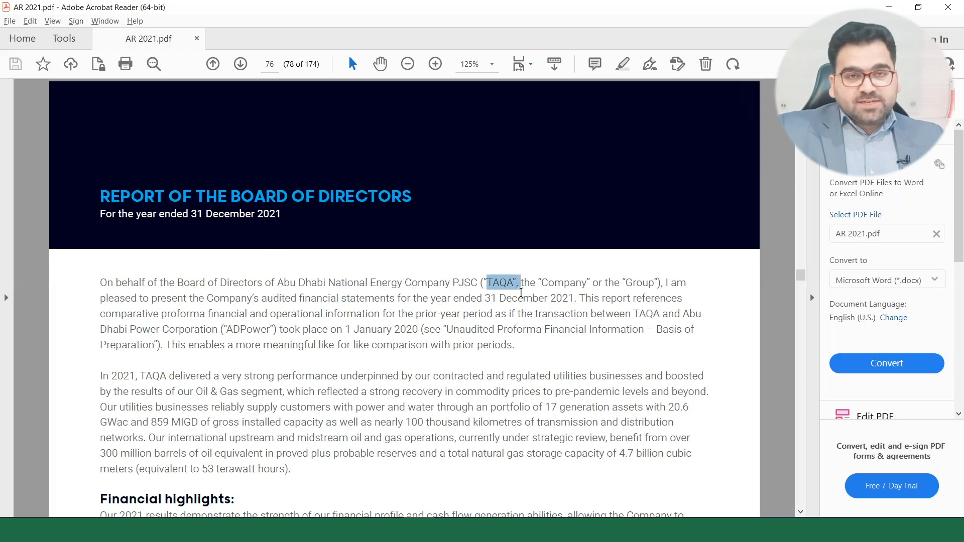
pyautogui.moveTo(485, 299); pyautogui.dragTo(575, 300)
pyautogui.hotkey('ctrl', 'c')
pyautogui.hotkey('alt', 'Tab')
pyautogui.hotkey('ctrl', 'v')
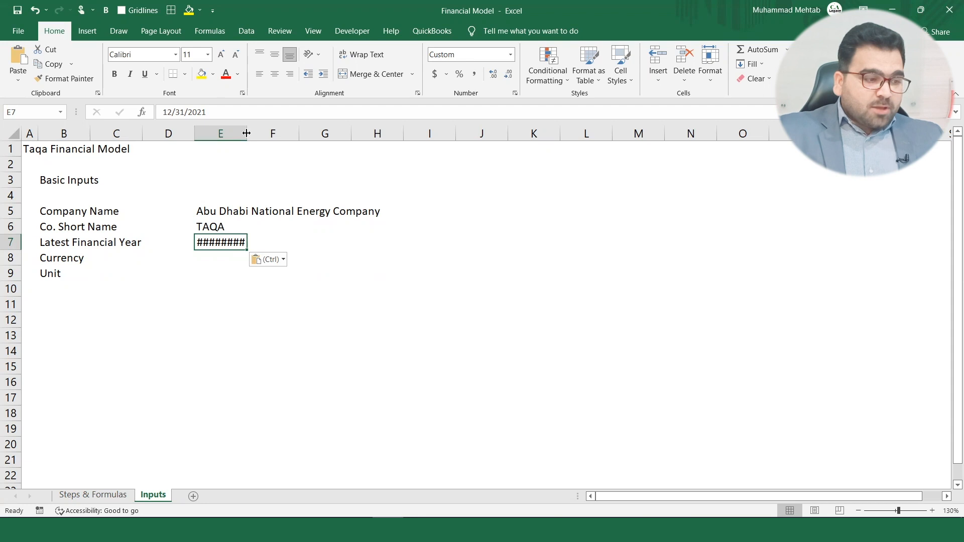
pyautogui.moveTo(246, 133); pyautogui.dragTo(386, 133)
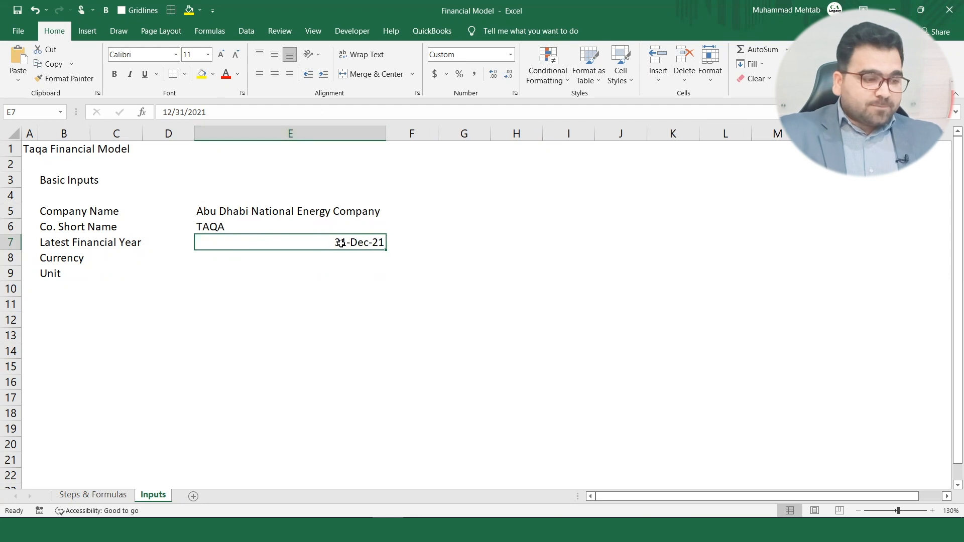
pyautogui.click(285, 213)
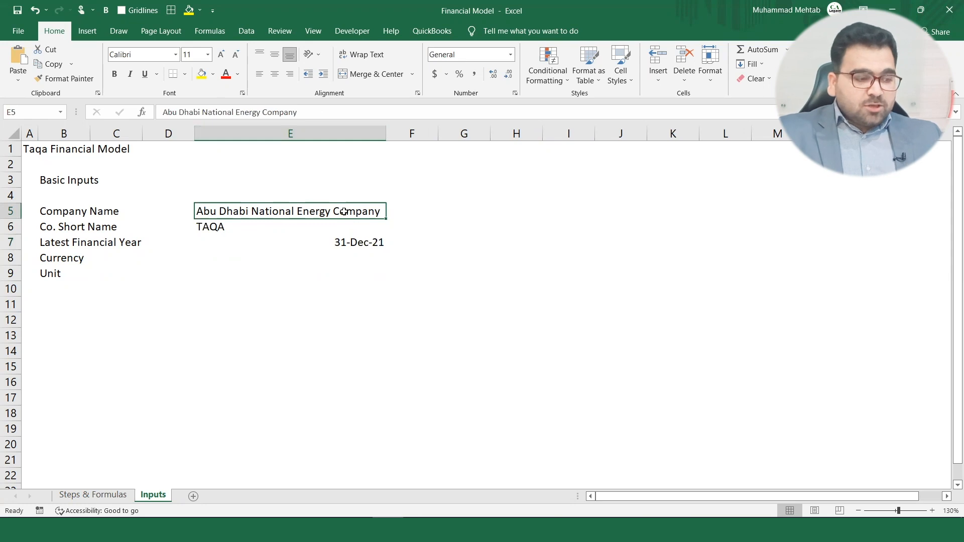
# Select E8 for the currency, and find the reporting currency and unit in the proforma consolidated statement of profit or loss in AR 2021.pdf.
pyautogui.click(289, 256)
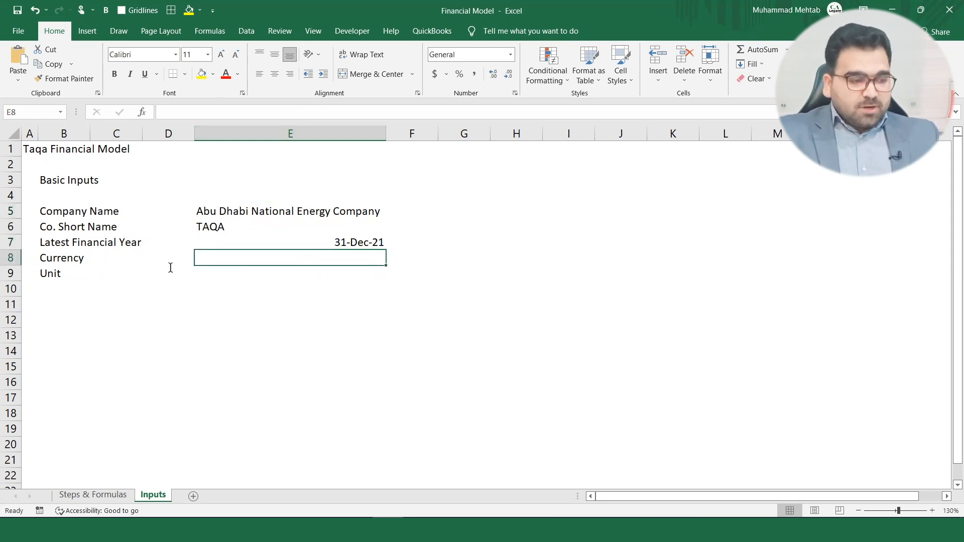
pyautogui.hotkey('alt', 'Tab')
pyautogui.click(406, 389)
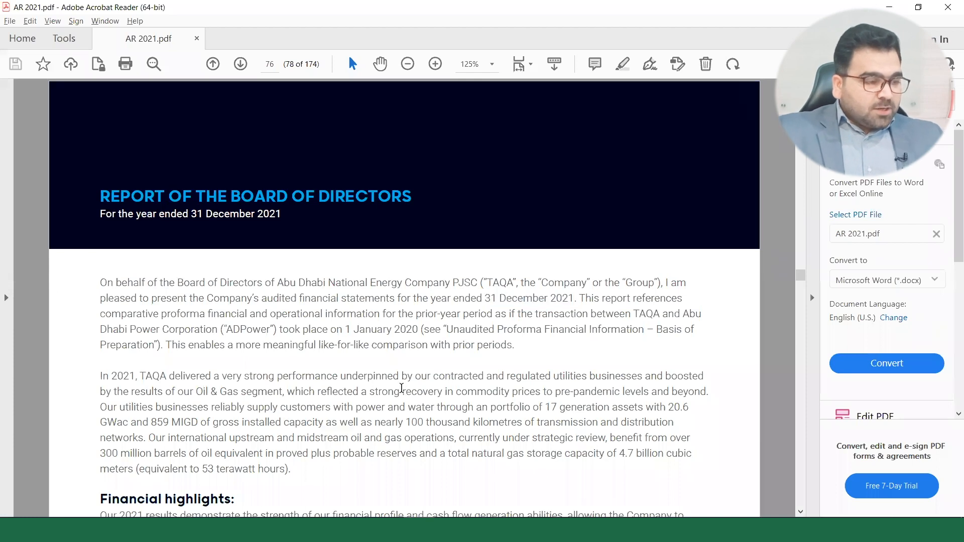
pyautogui.scroll(-8, 405, 392)
pyautogui.scroll(-8, 405, 392)
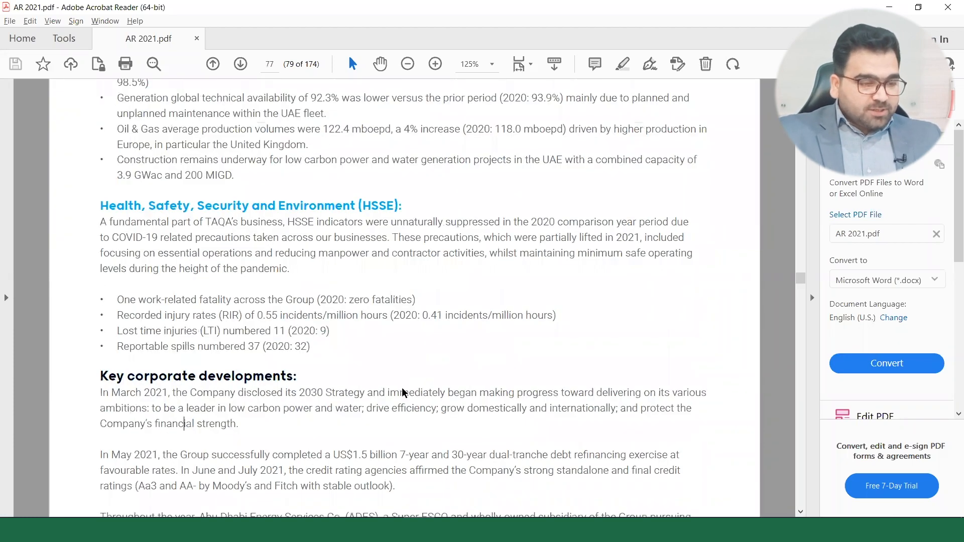
pyautogui.scroll(-8, 405, 392)
pyautogui.scroll(-8, 405, 393)
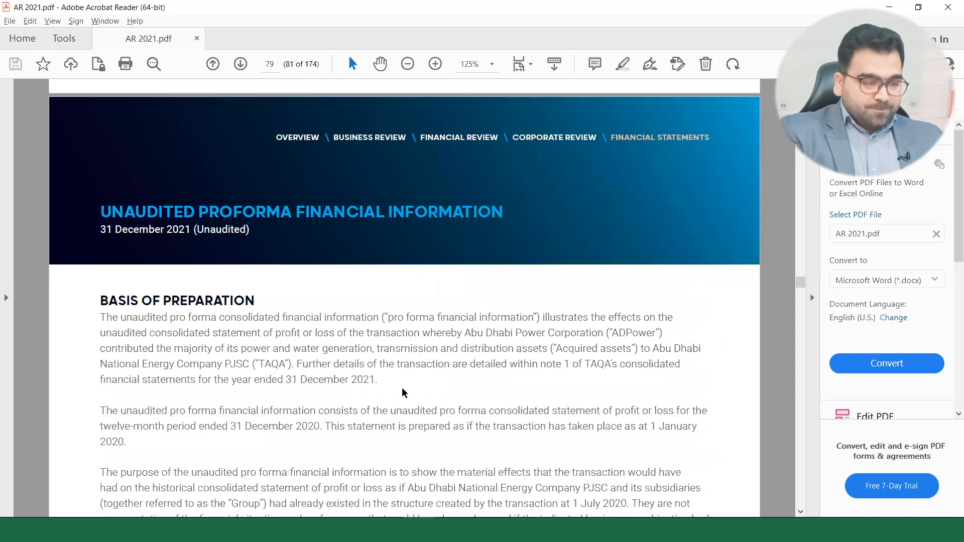
pyautogui.scroll(-8, 405, 392)
pyautogui.scroll(8, 405, 392)
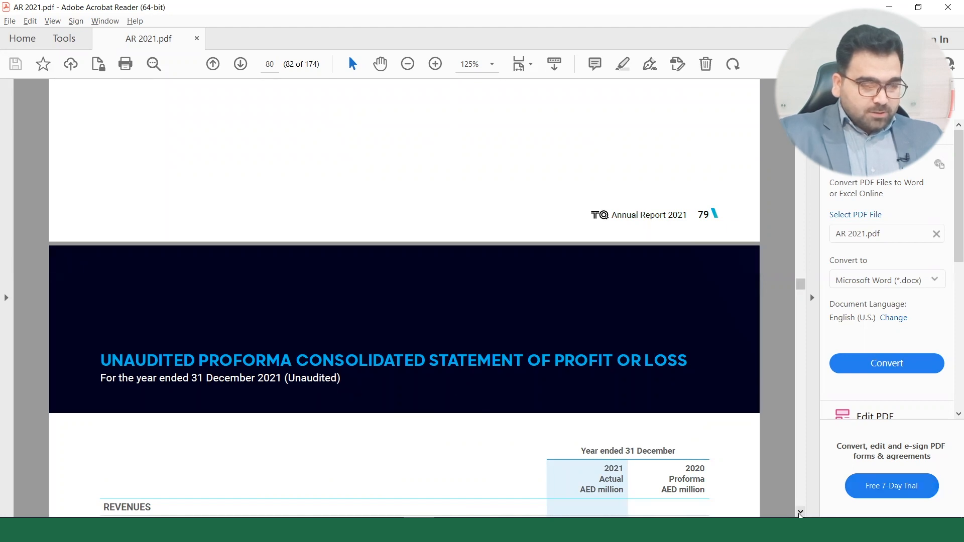
pyautogui.click(801, 513)
pyautogui.click(800, 513)
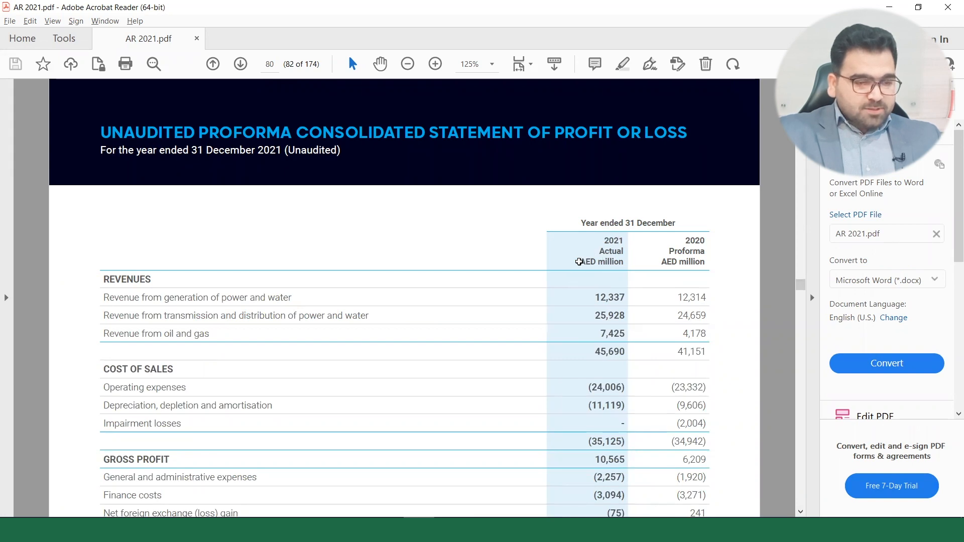
# Back in the Excel workbook, enter AED as the currency in E8 and Millions as the unit in E9.
pyautogui.hotkey('alt', 'Tab')
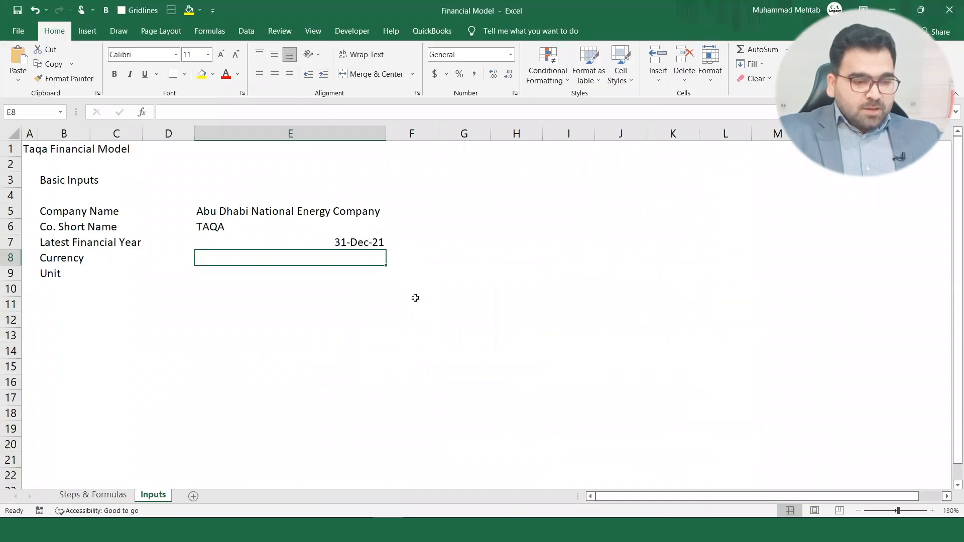
pyautogui.write('AED')
pyautogui.press('Return')
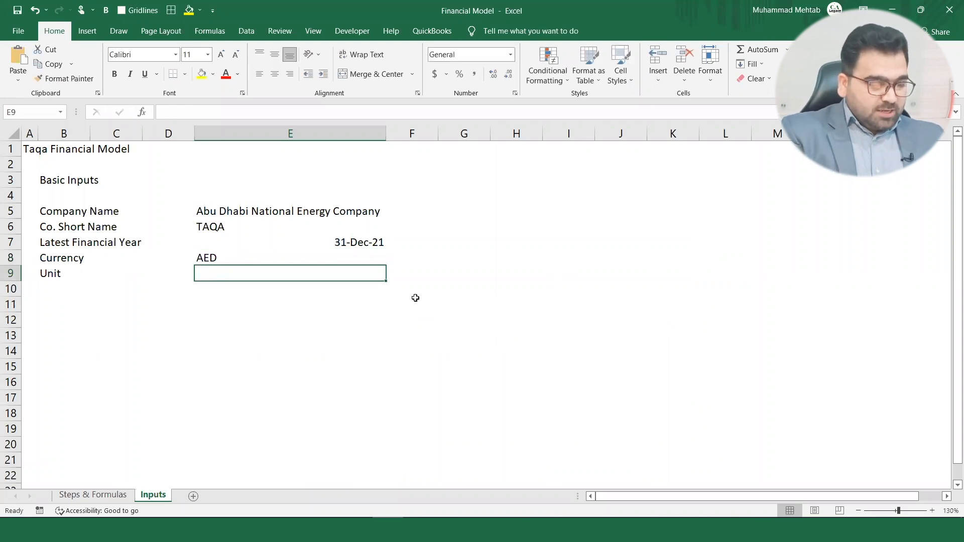
pyautogui.write('Millions')
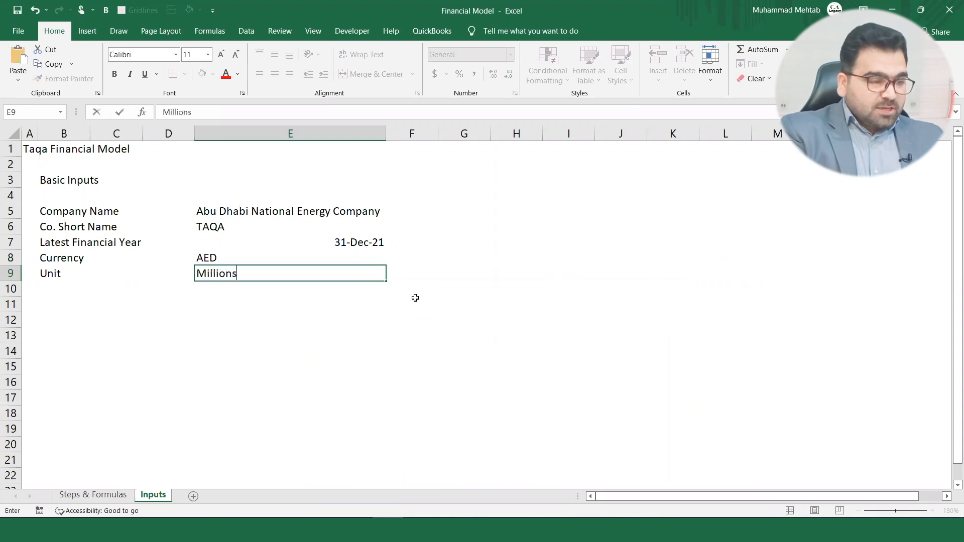
pyautogui.press('Return')
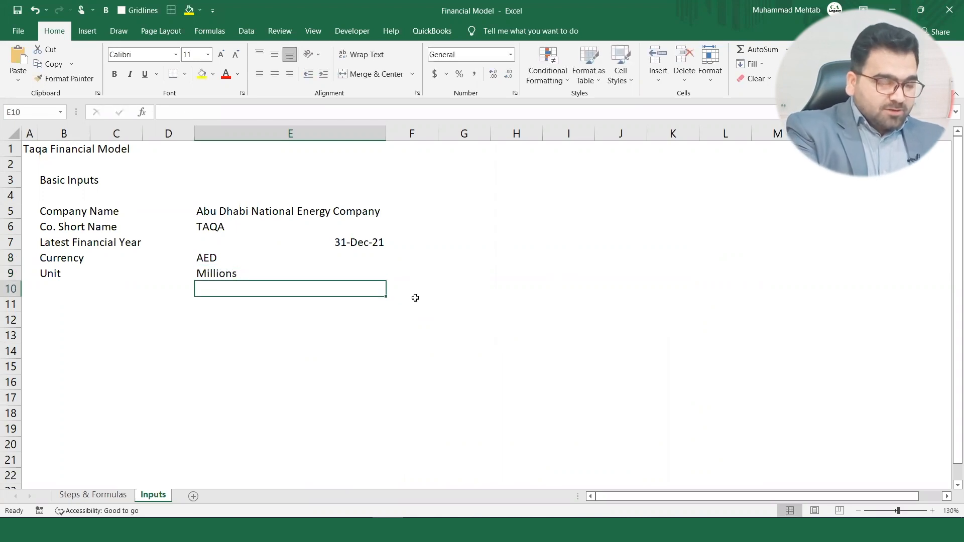
# Enter the sample words Professionals in G7 and Legacy in H7, and fit column G to its contents.
pyautogui.press('Up')
pyautogui.press('Up')
pyautogui.press('Up')
pyautogui.press('Up')
pyautogui.press('Up')
pyautogui.press('Up')
pyautogui.press('Up')
pyautogui.press('Up')
pyautogui.press('Up')
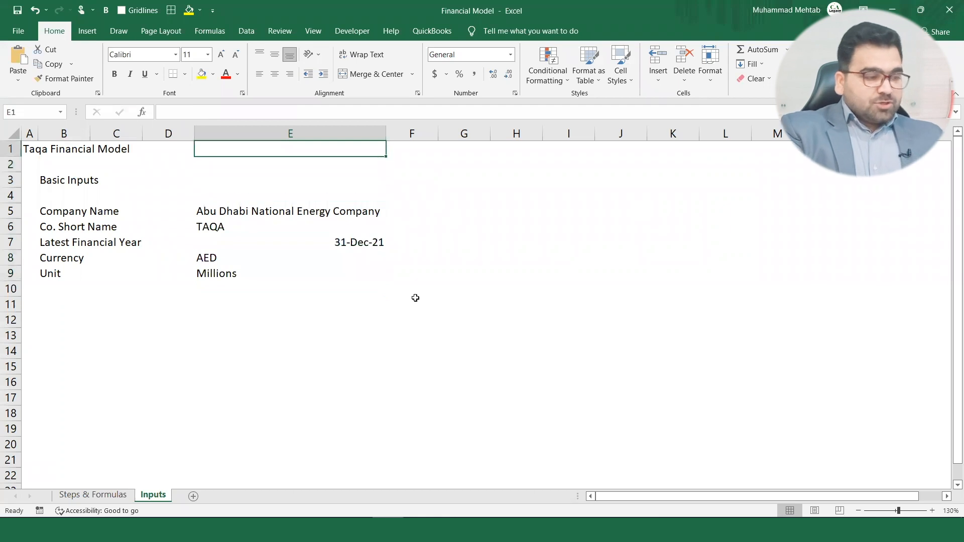
pyautogui.press('Right')
pyautogui.press('Right')
pyautogui.press('Down')
pyautogui.press('Down')
pyautogui.press('Down')
pyautogui.press('Down')
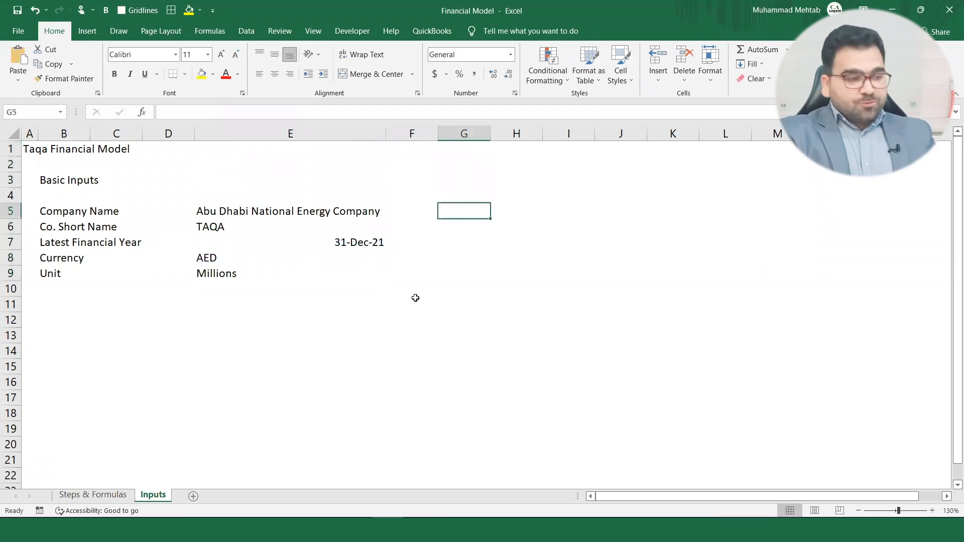
pyautogui.press('Down')
pyautogui.press('Down')
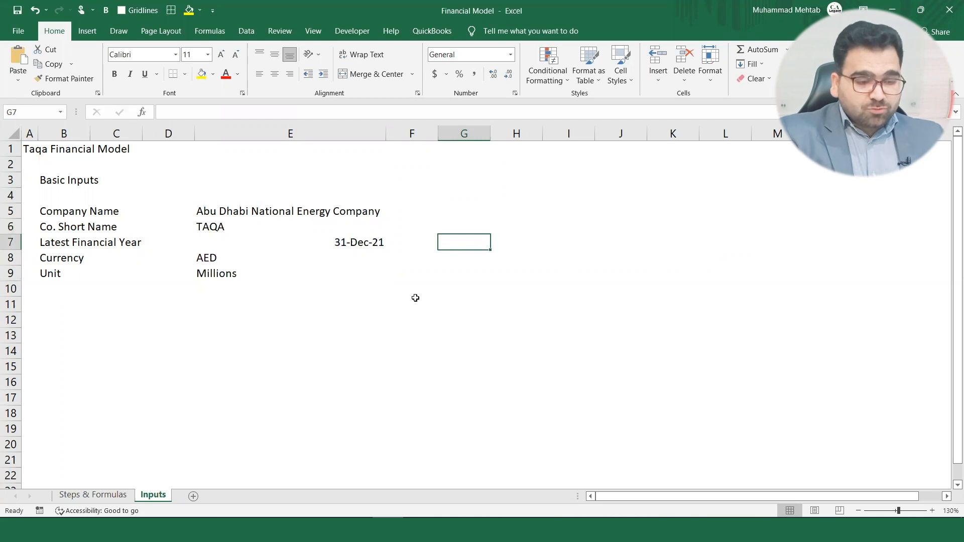
pyautogui.write('P')
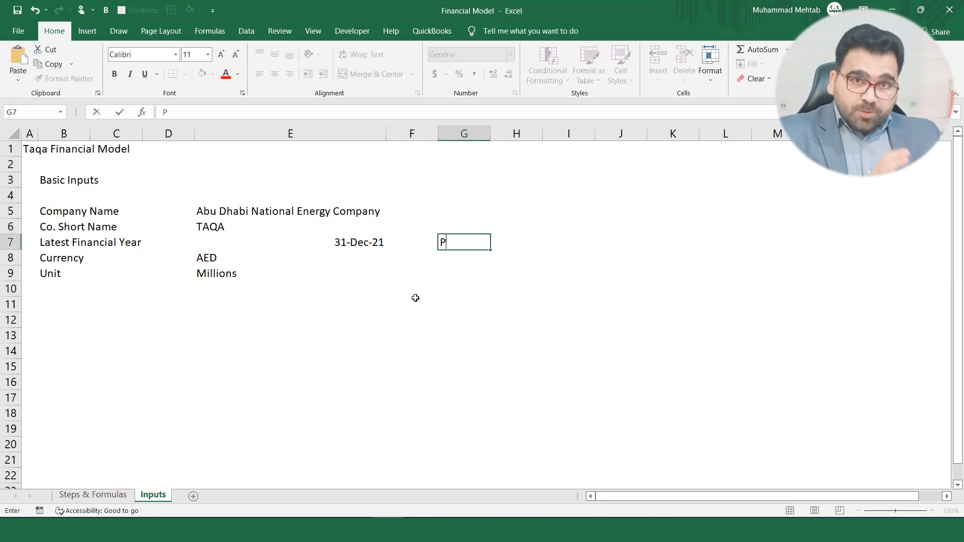
pyautogui.write('rofessionals')
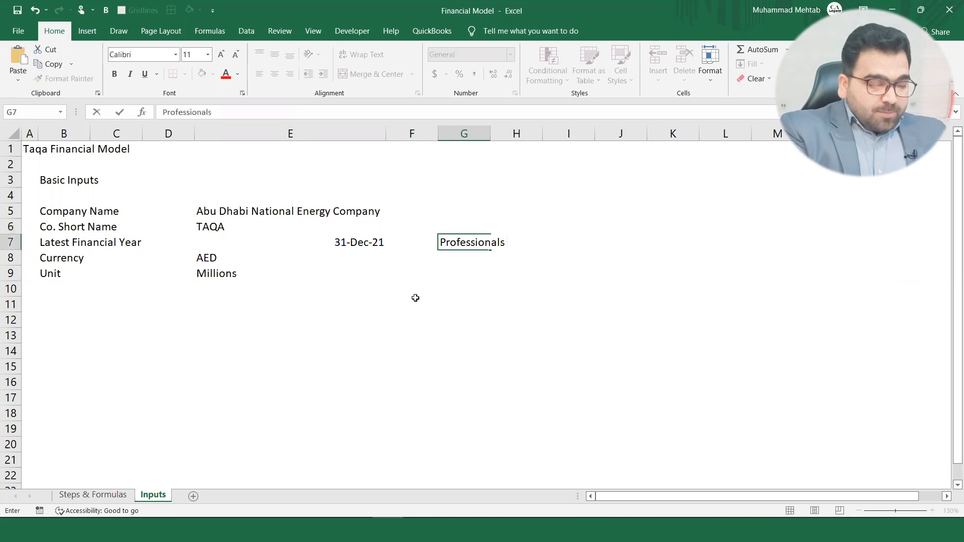
pyautogui.press('Tab')
pyautogui.write('Leacy')
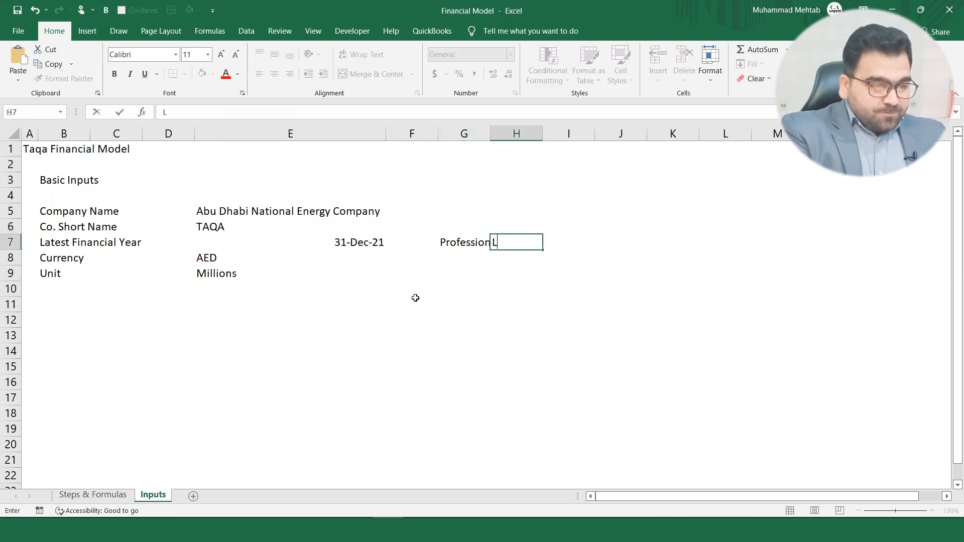
pyautogui.press('BackSpace')
pyautogui.press('BackSpace')
pyautogui.press('BackSpace')
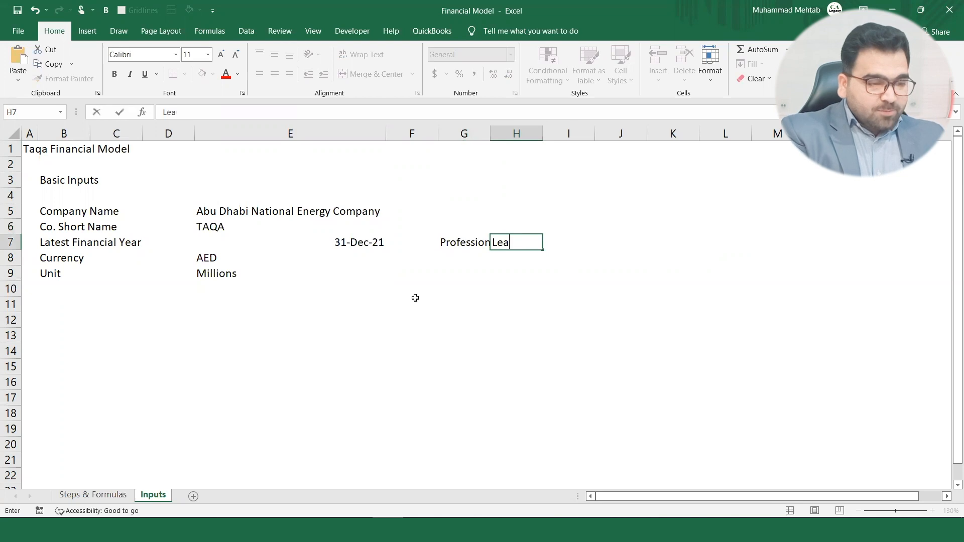
pyautogui.write('gacy')
pyautogui.press('Return')
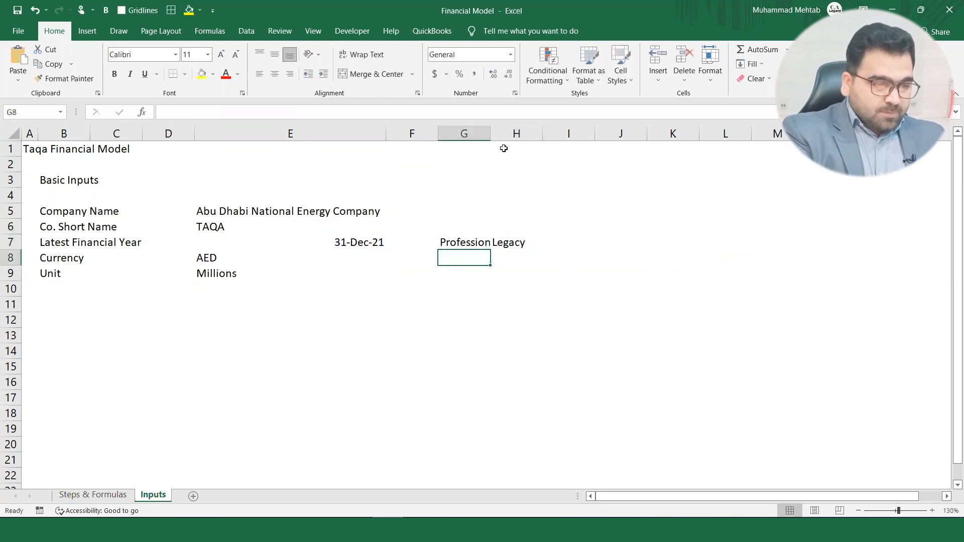
pyautogui.doubleClick(491, 134)
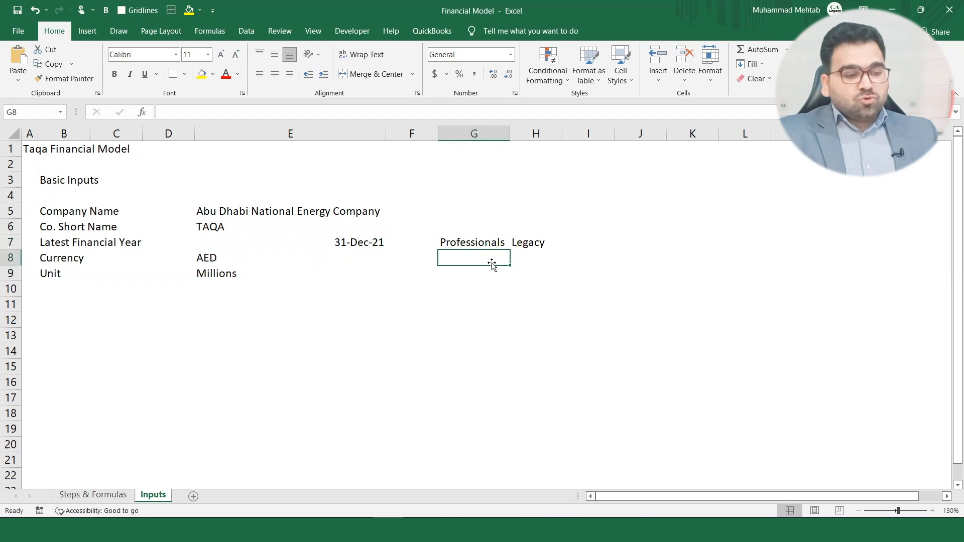
# Enter =CONCAT(G7,H7) in G8 to join the two sample words, and review the formula.
pyautogui.write('=con')
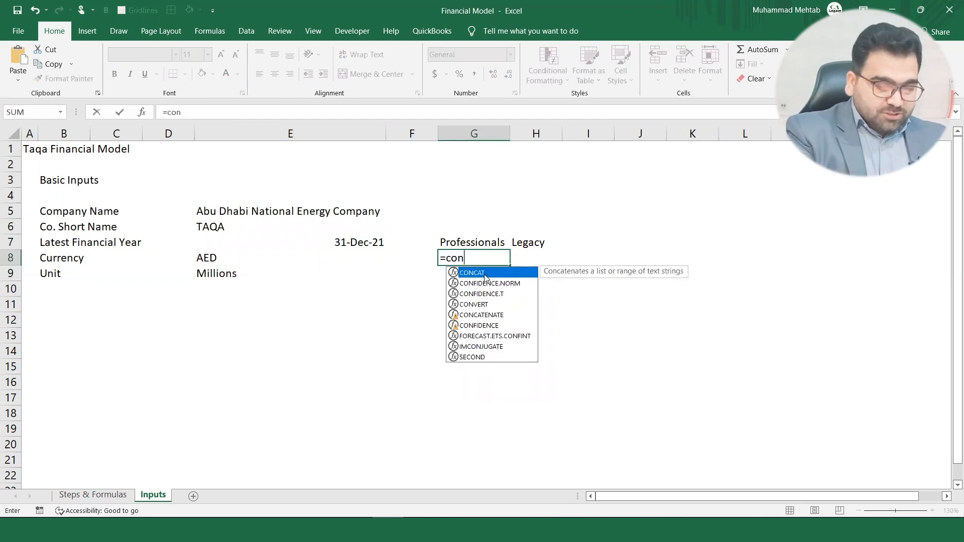
pyautogui.doubleClick(474, 273)
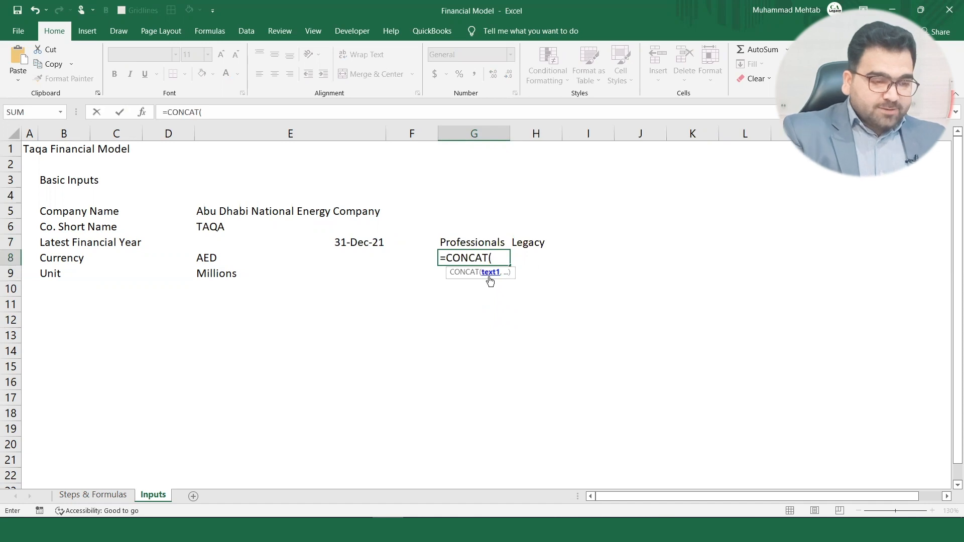
pyautogui.click(477, 239)
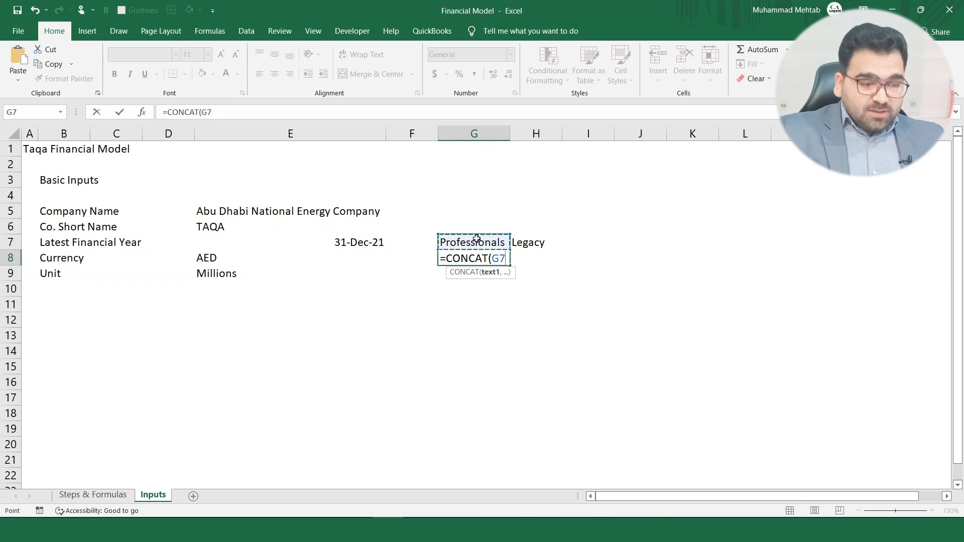
pyautogui.write(',')
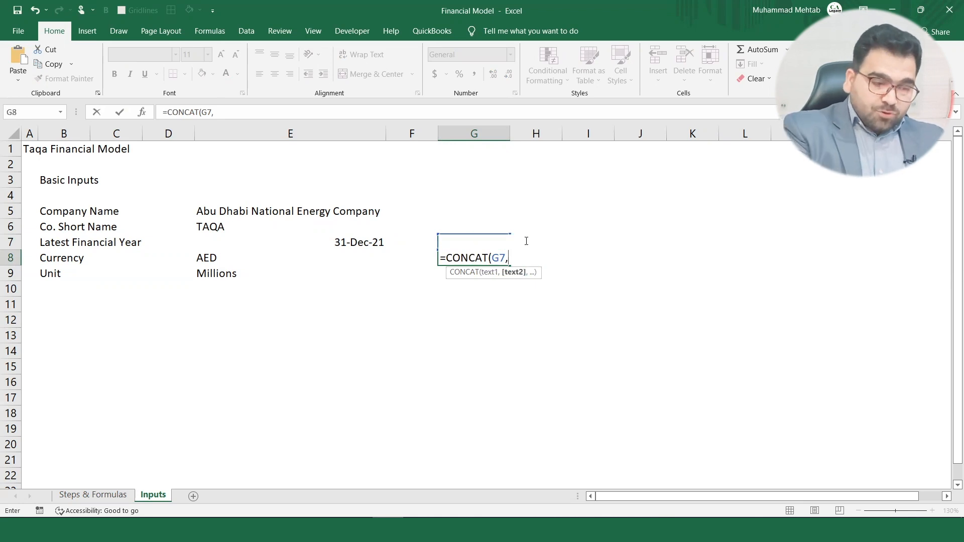
pyautogui.press('Up')
pyautogui.press('Right')
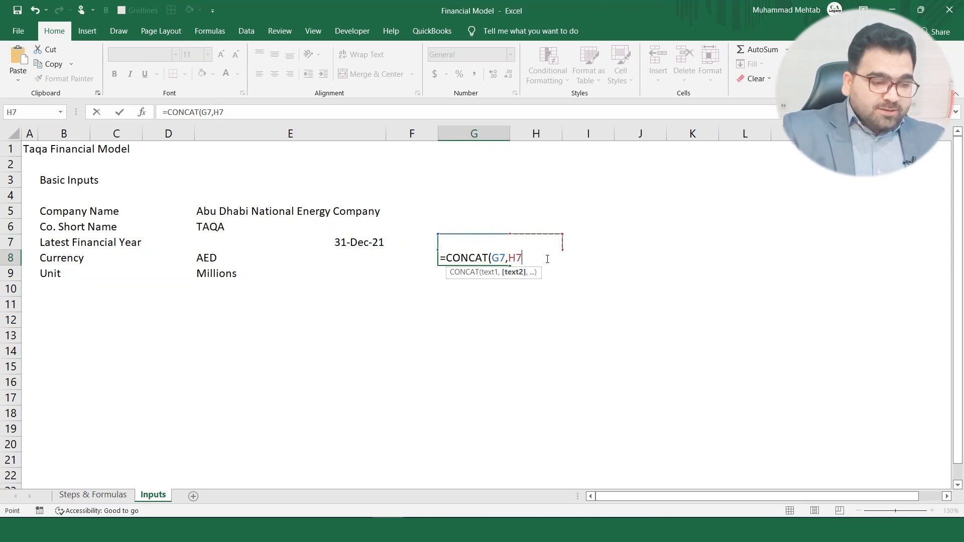
pyautogui.moveTo(538, 273)
pyautogui.mouseDown()
pyautogui.moveTo(538, 288)
pyautogui.moveTo(516, 267)
pyautogui.moveTo(520, 274)
pyautogui.mouseUp()
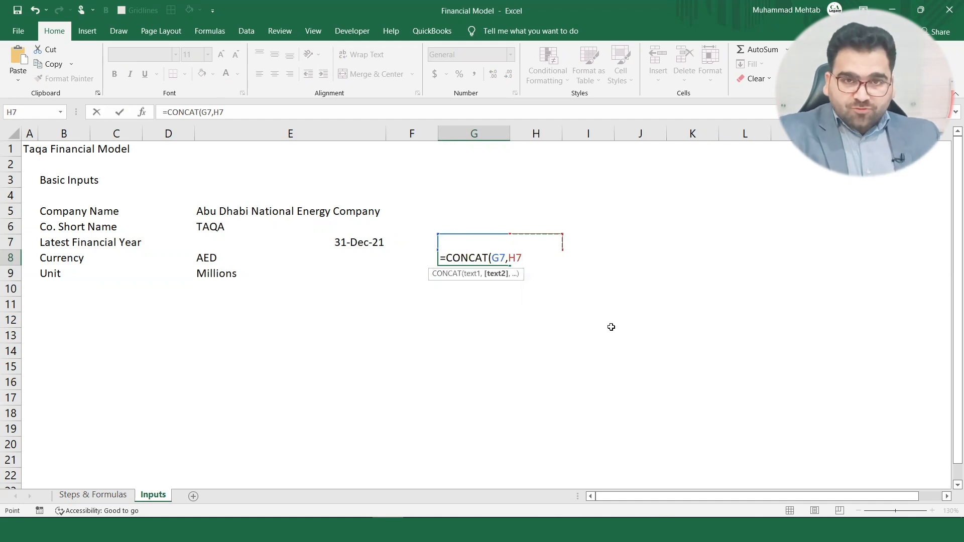
pyautogui.press('Return')
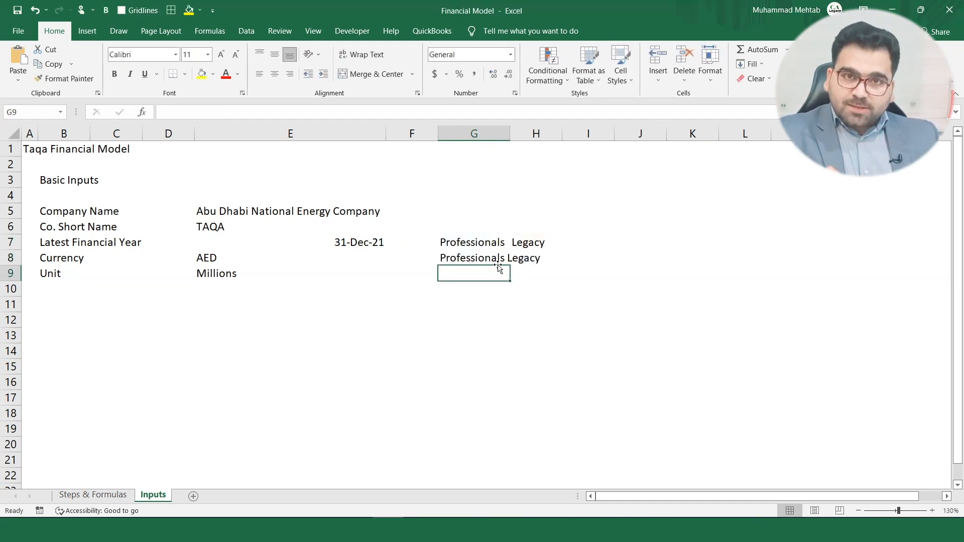
pyautogui.click(462, 258)
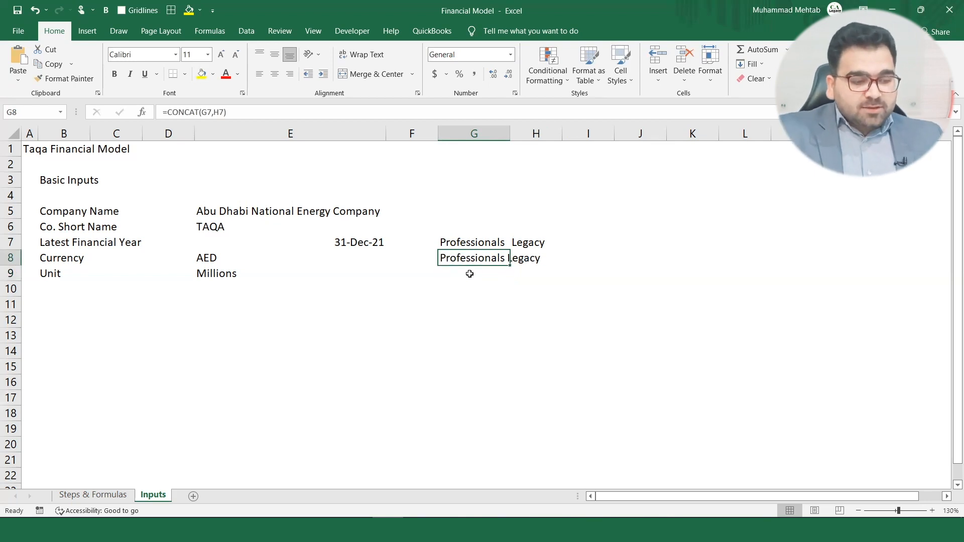
pyautogui.press('F2')
pyautogui.press('Escape')
pyautogui.click(505, 303)
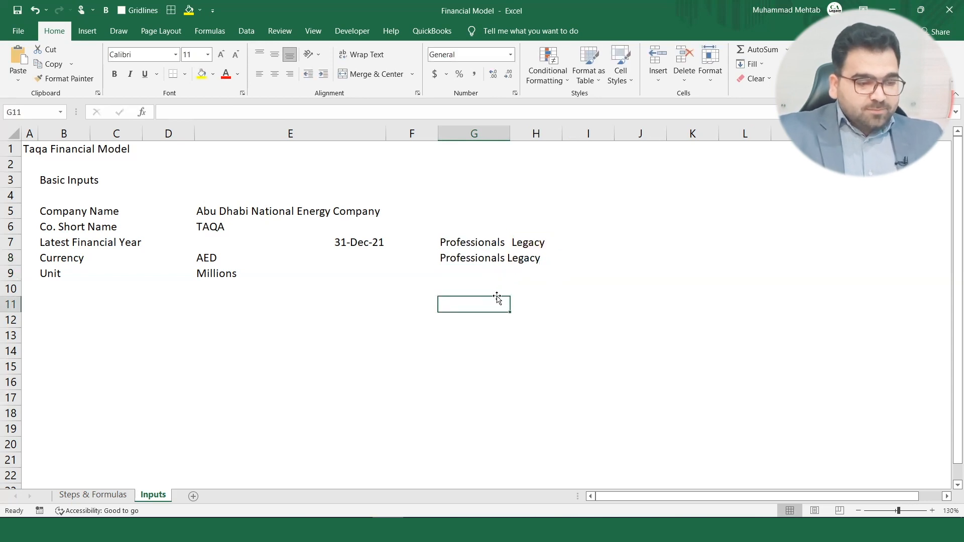
# Edit the G8 formula to =CONCAT(G7," ",H7) so a space separates the words, and clear the sample range G6:H8.
pyautogui.click(451, 258)
pyautogui.press('F2')
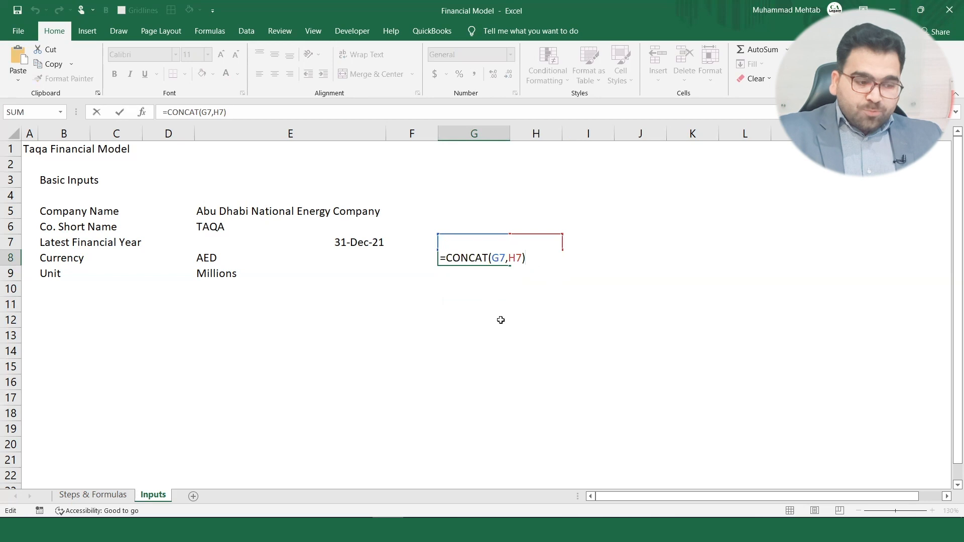
pyautogui.press('Left')
pyautogui.press('Left')
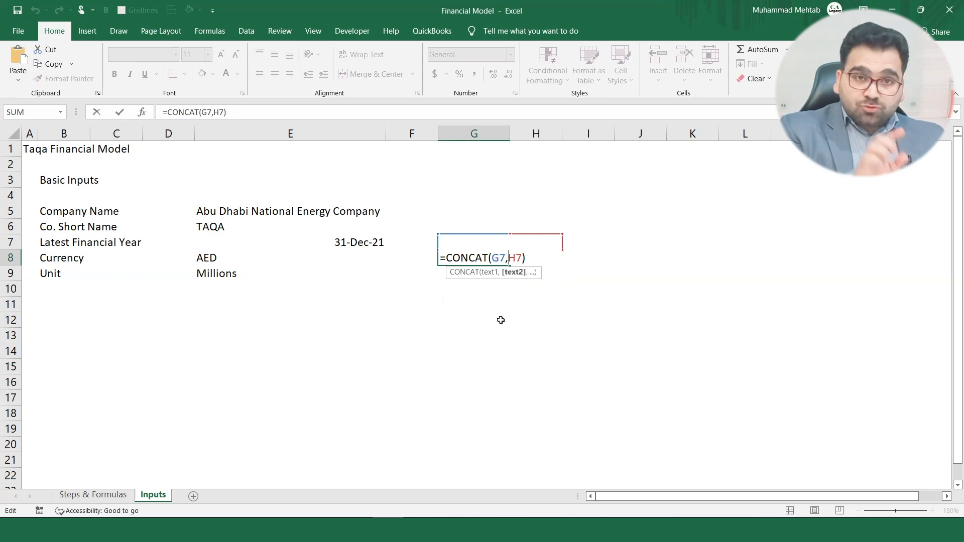
pyautogui.write('"')
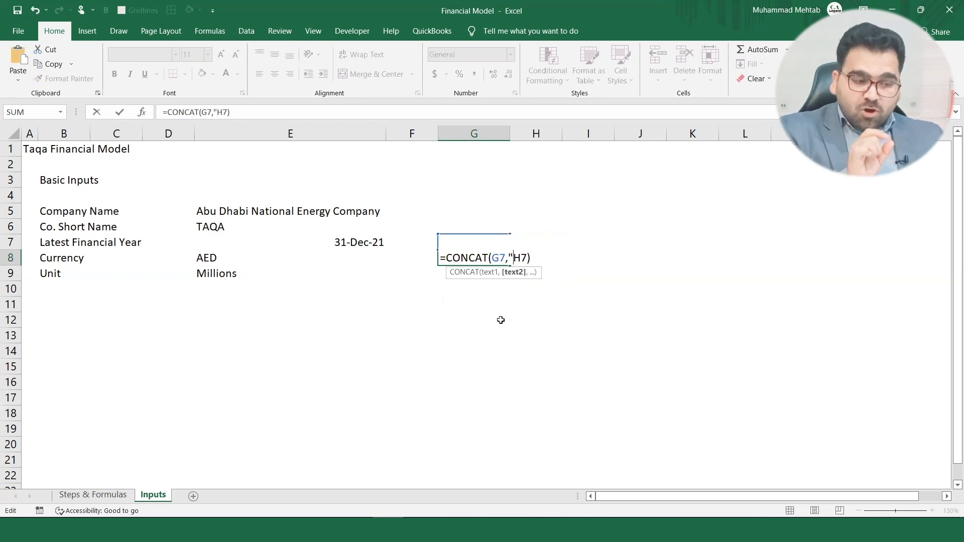
pyautogui.write(' "')
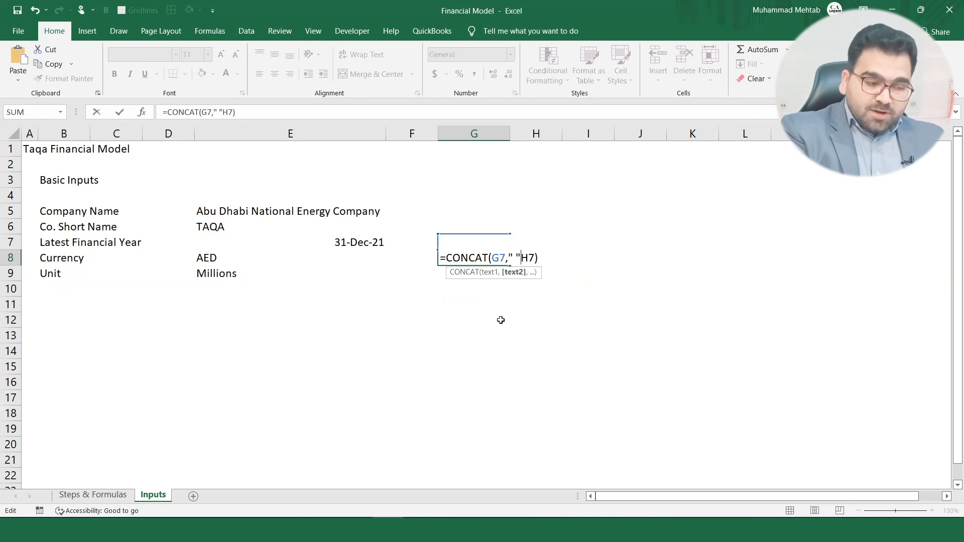
pyautogui.write(',')
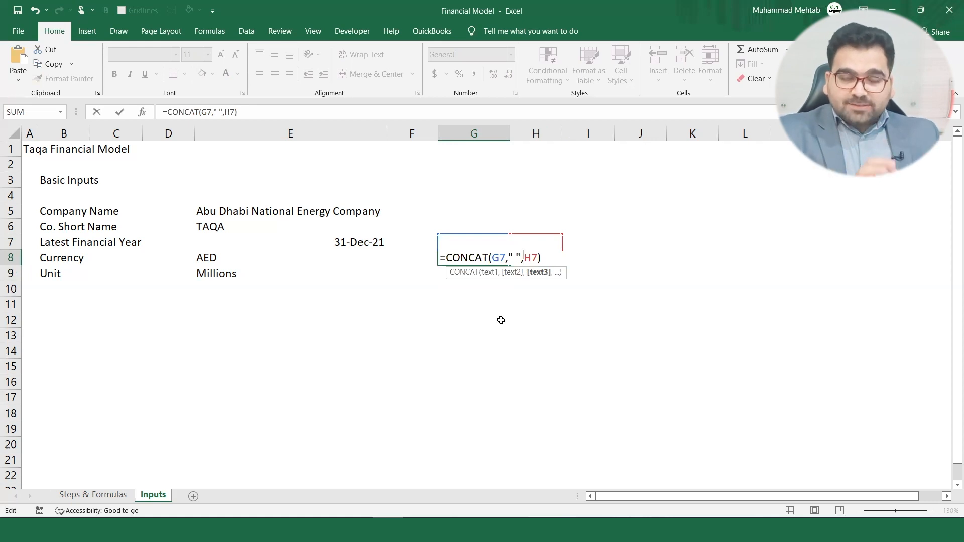
pyautogui.press('Return')
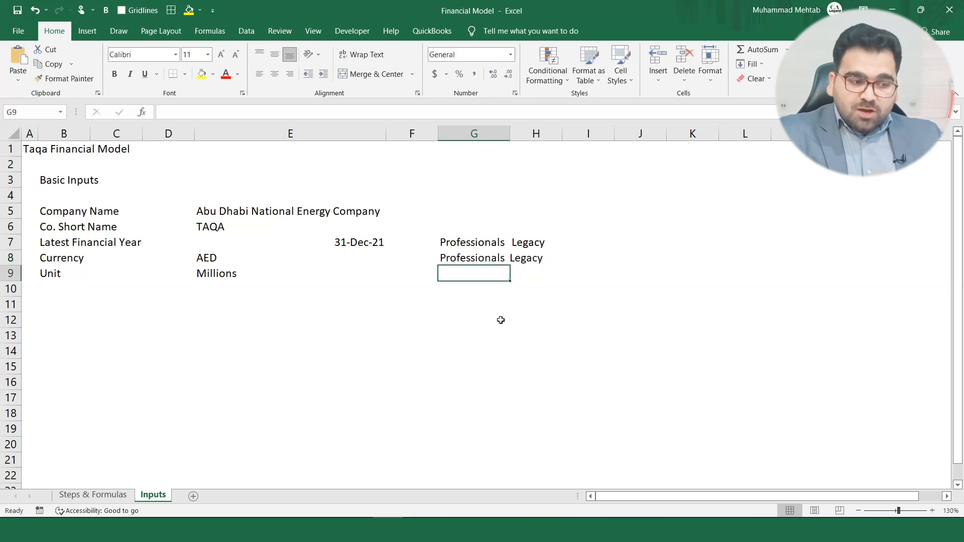
pyautogui.moveTo(456, 230); pyautogui.dragTo(535, 257)
pyautogui.press('Delete')
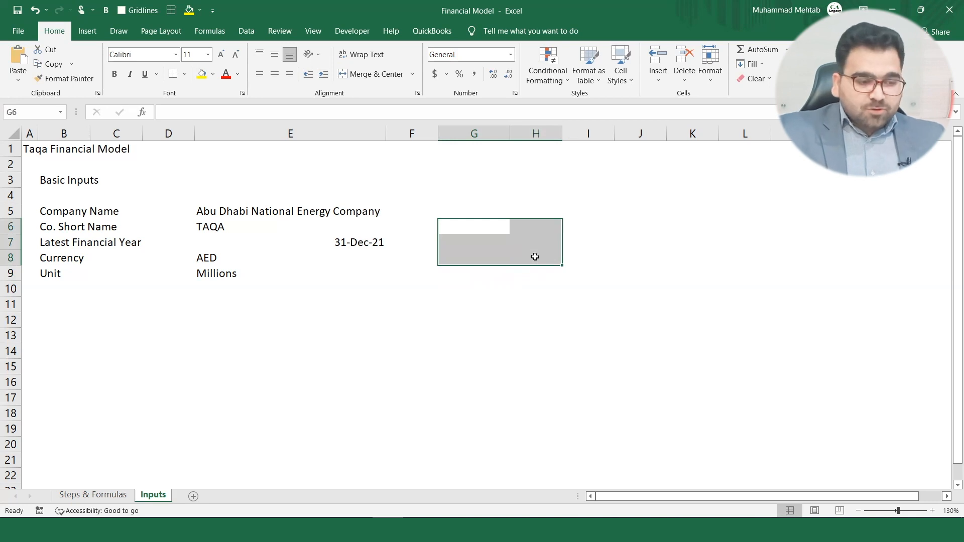
# Note Concat in K5 of the Steps & Formulas sheet, below Sheet Renaming.
pyautogui.click(83, 495)
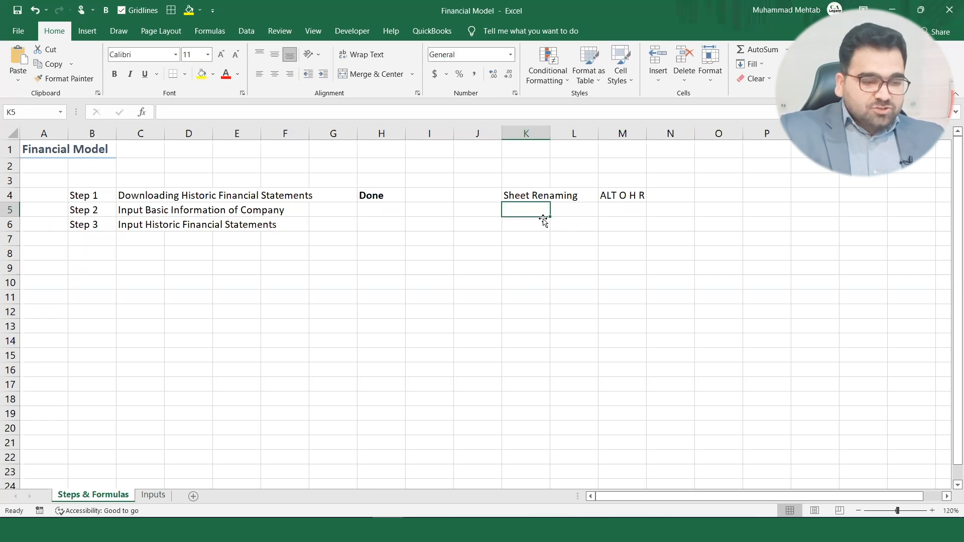
pyautogui.write('Concat')
pyautogui.press('Return')
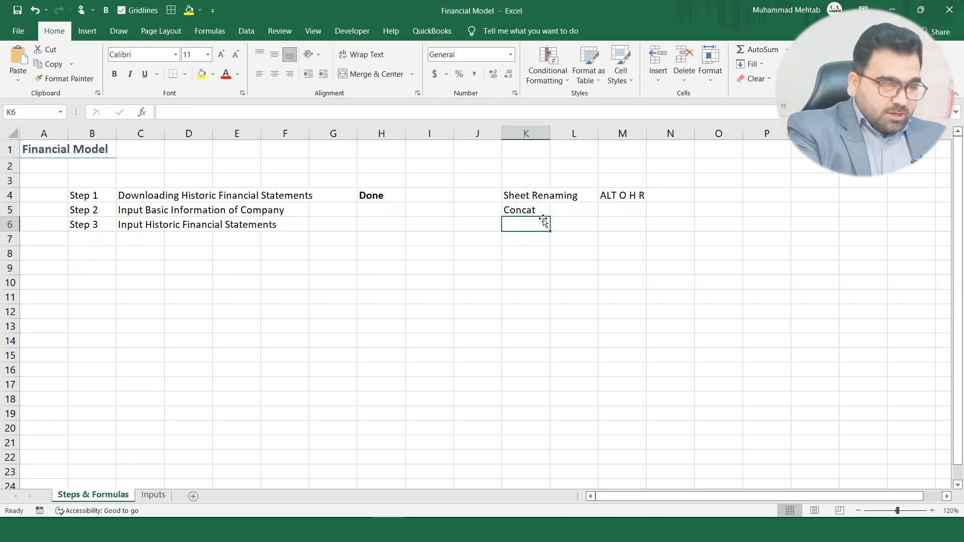
pyautogui.press('pagedown')
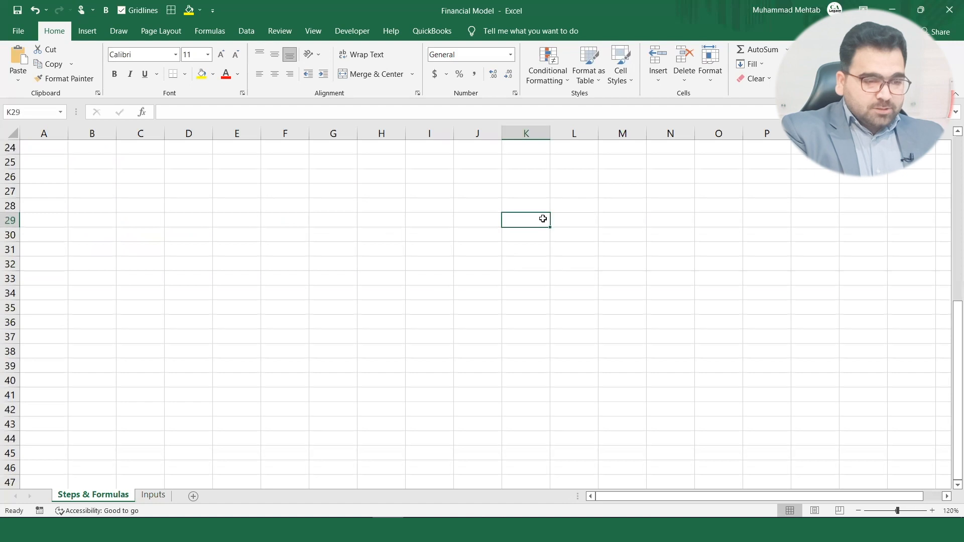
pyautogui.press('pageup')
# Clear the plain-text title from A1 of the Inputs sheet.
pyautogui.hotkey('ctrl', 'pagedown')
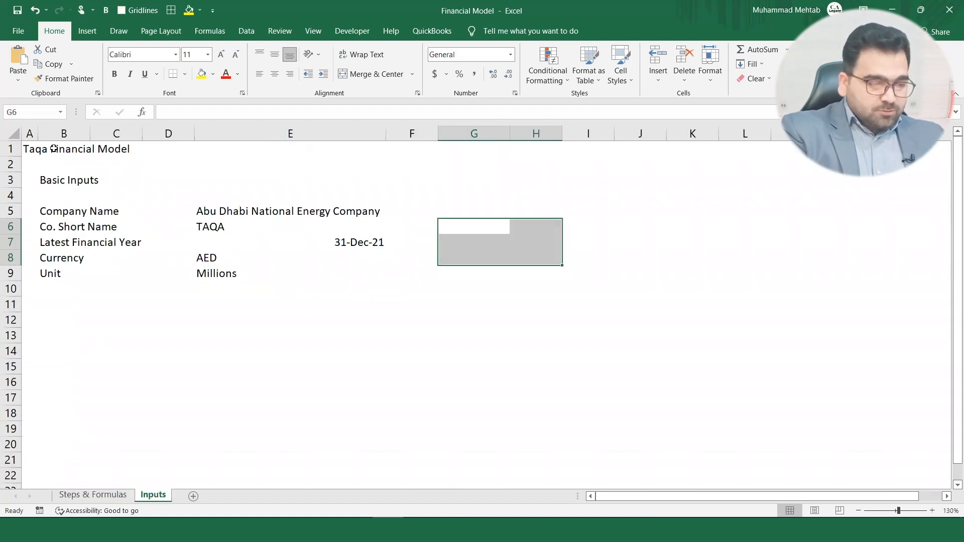
pyautogui.click(37, 148)
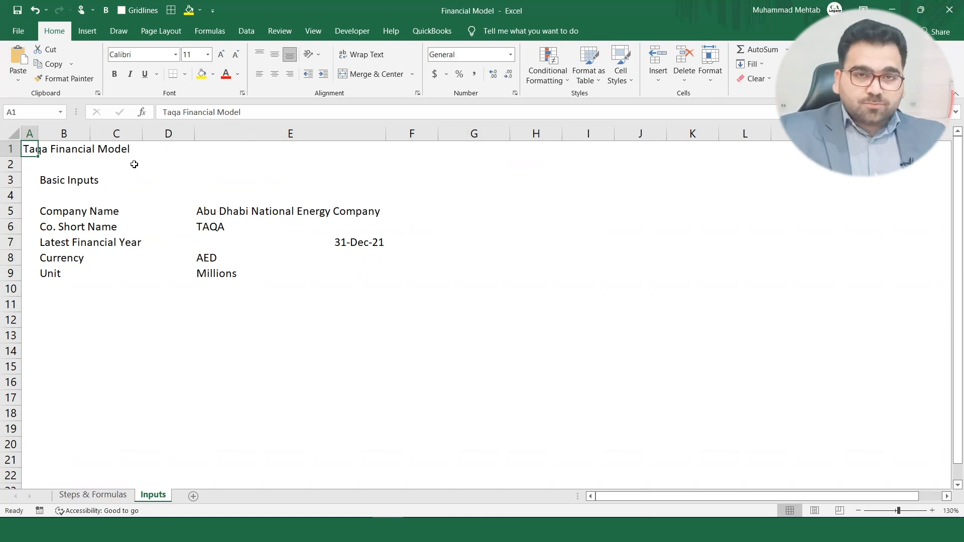
pyautogui.press('Delete')
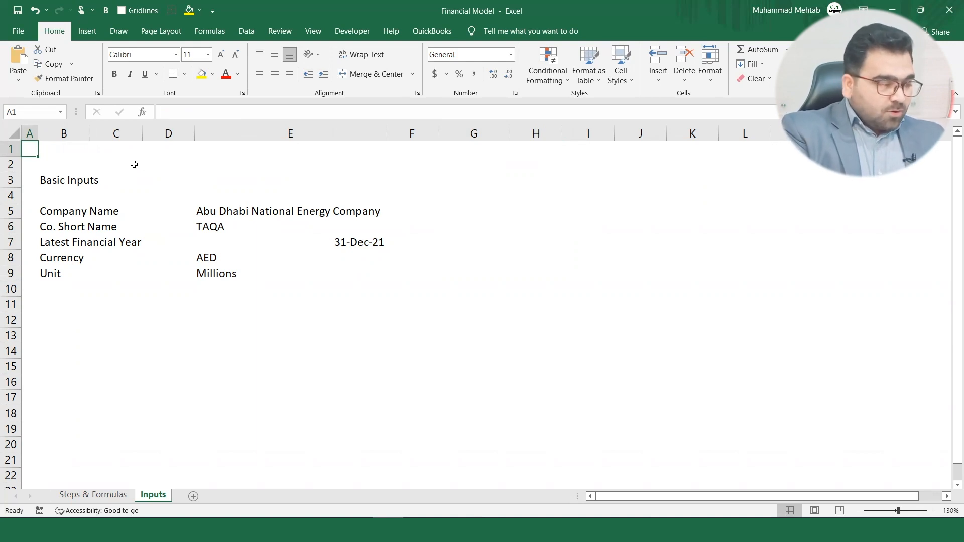
# Enter =CONCAT(E6,"Inputs in",E8,E9) in A1 to build the title from the short name, currency and unit.
pyautogui.write('=')
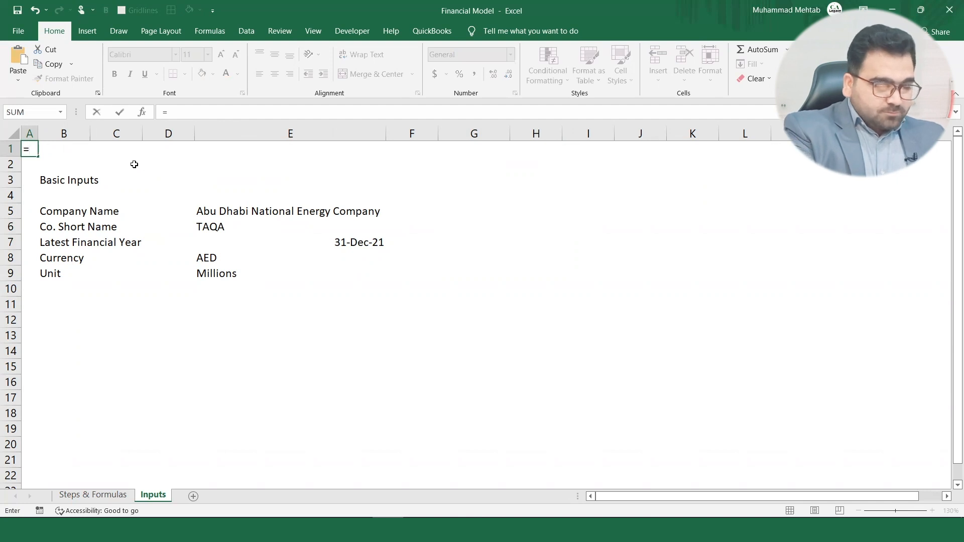
pyautogui.write('conc')
pyautogui.press('Tab')
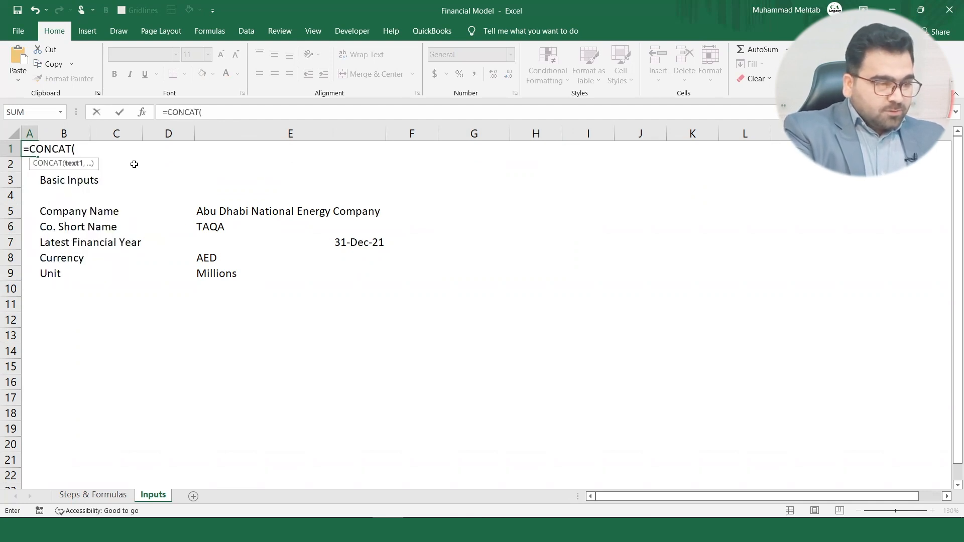
pyautogui.click(219, 229)
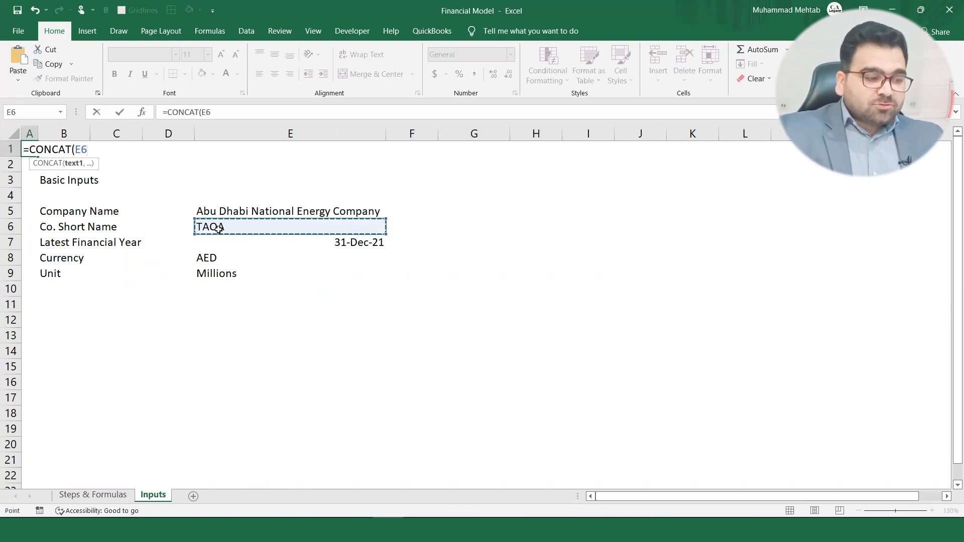
pyautogui.write(',')
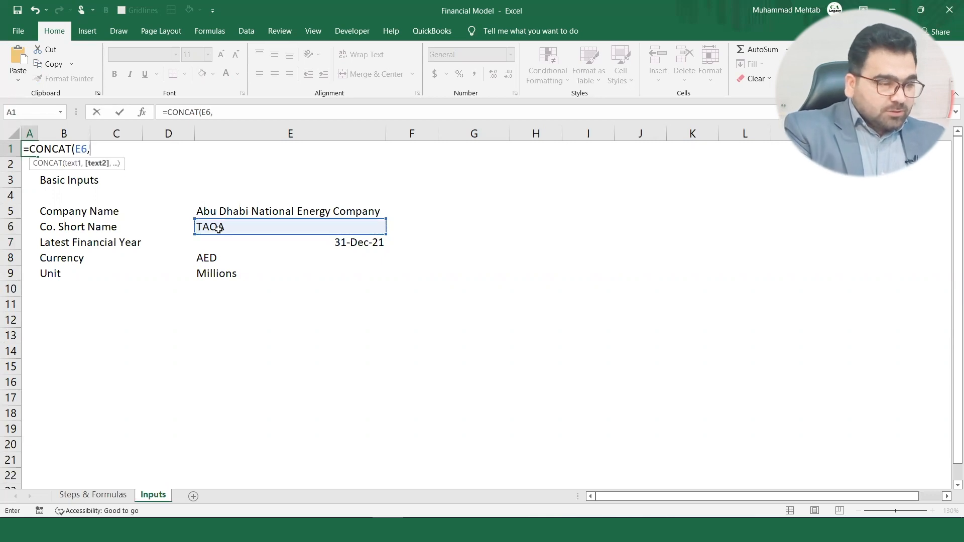
pyautogui.write('"Inputs in')
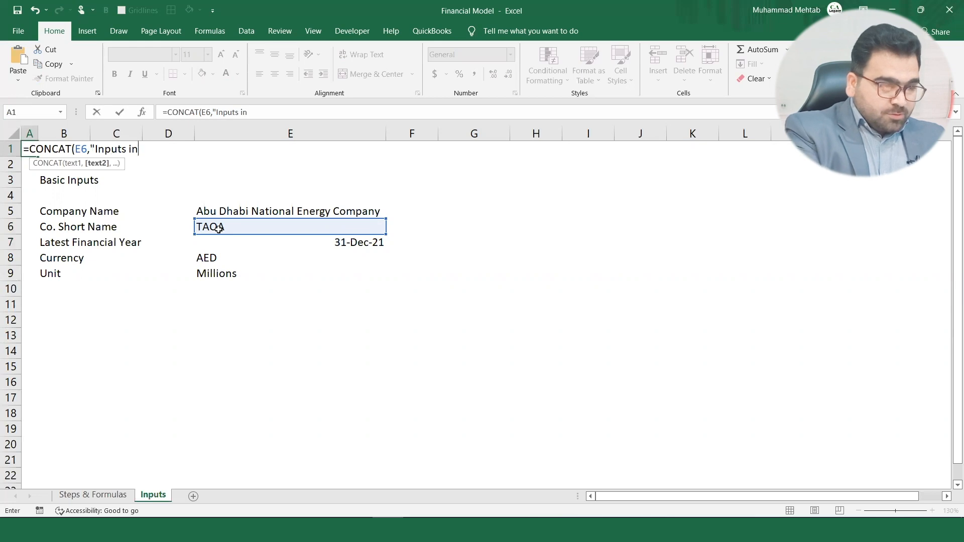
pyautogui.write('"')
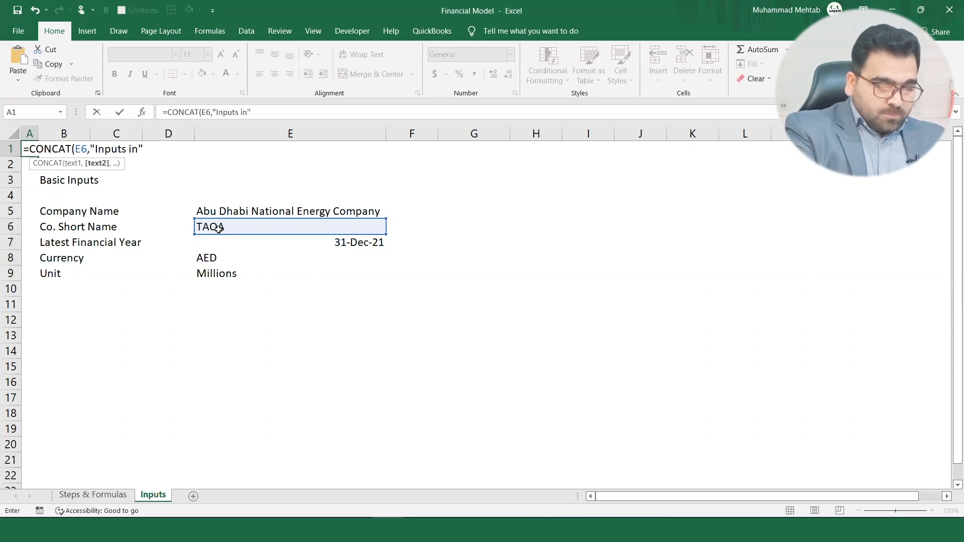
pyautogui.write(',')
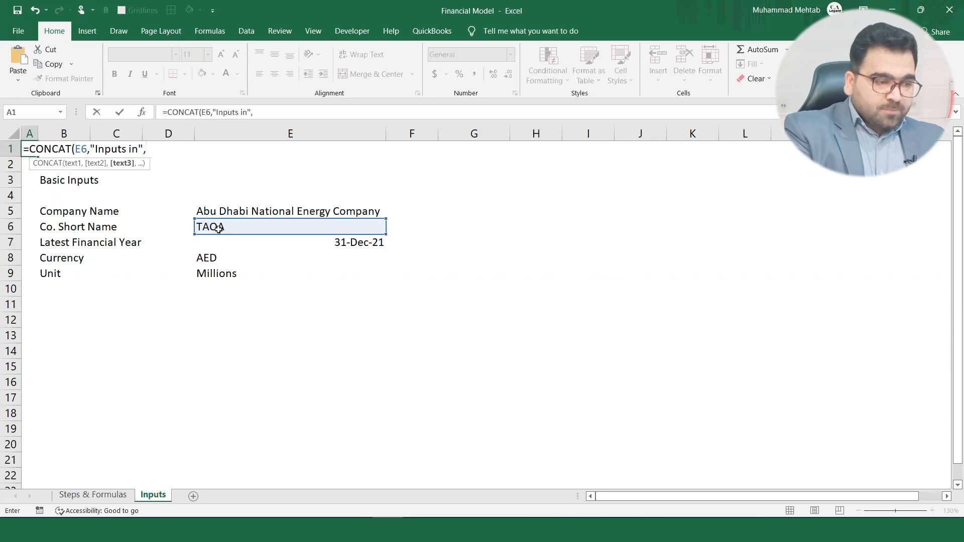
pyautogui.click(210, 260)
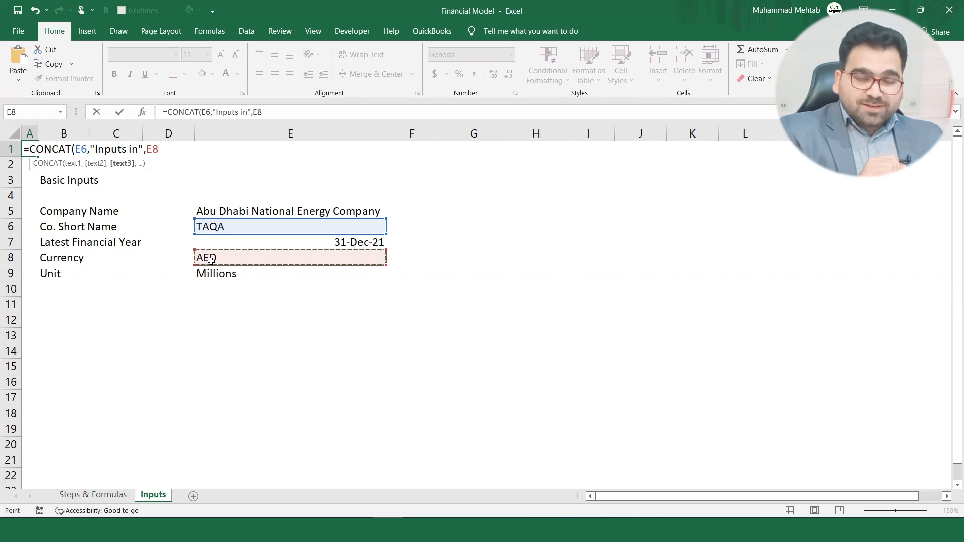
pyautogui.write(',')
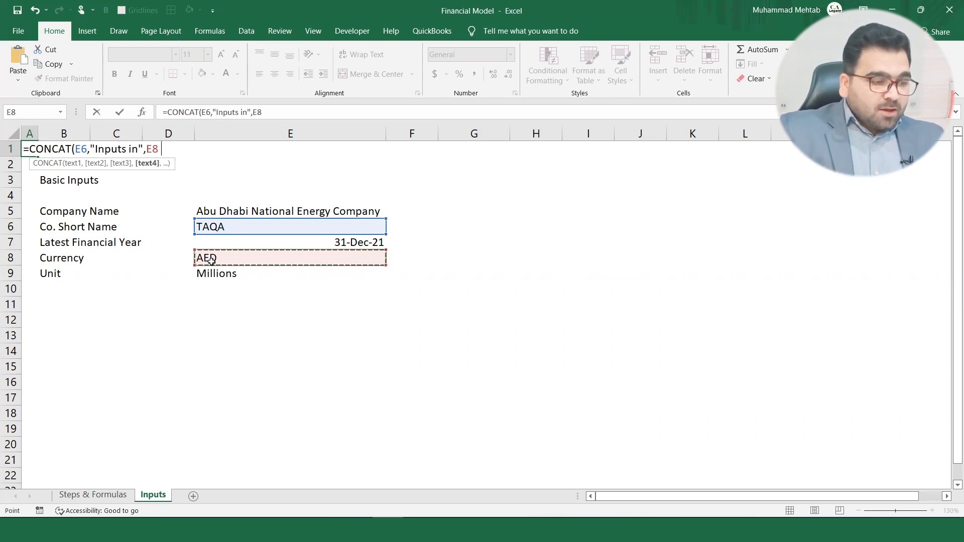
pyautogui.click(224, 278)
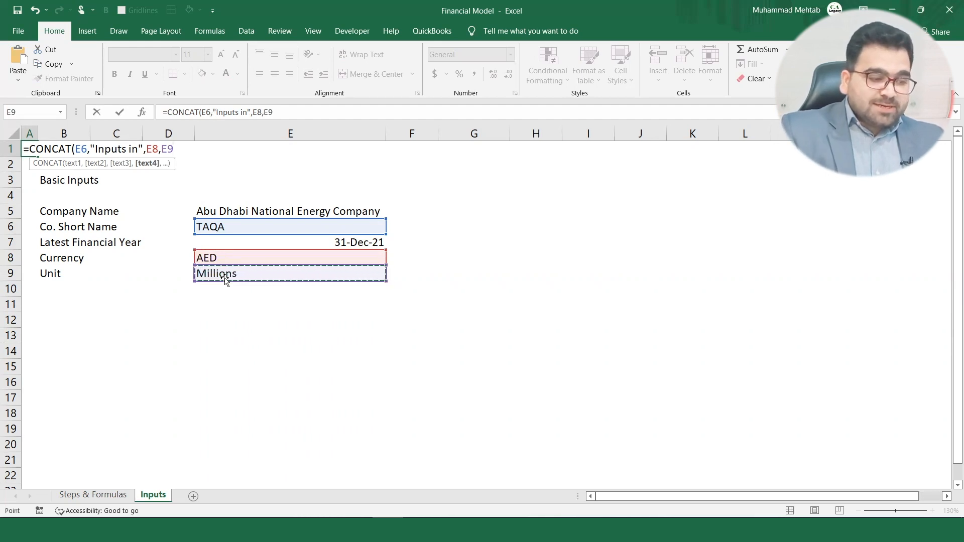
pyautogui.write(')')
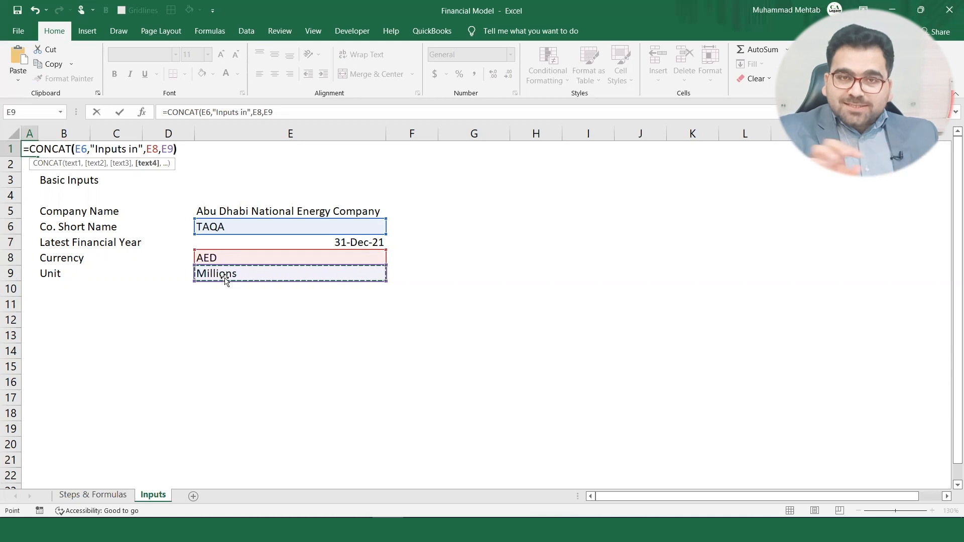
pyautogui.press('Return')
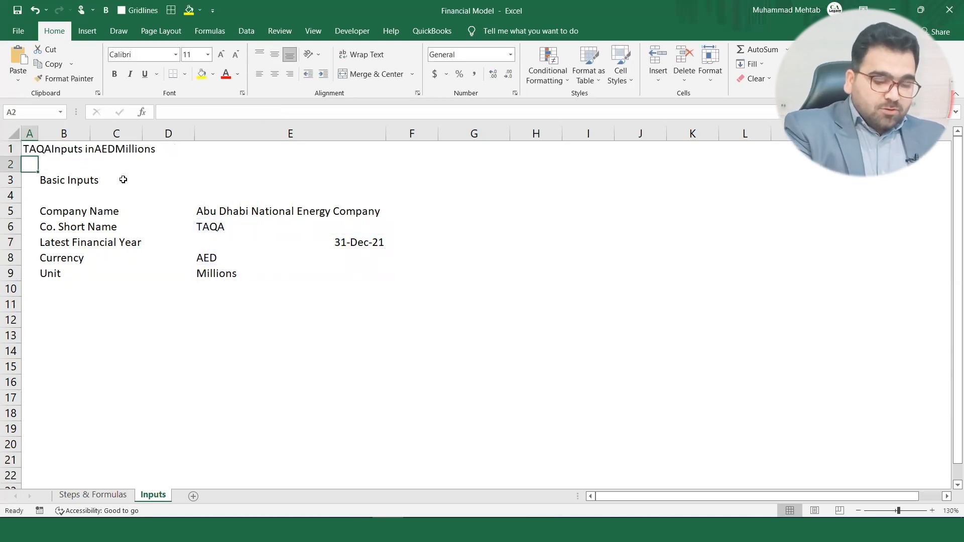
# Insert a " " argument after E6 in the A1 CONCAT formula to separate the short name from "Inputs in".
pyautogui.click(932, 510)
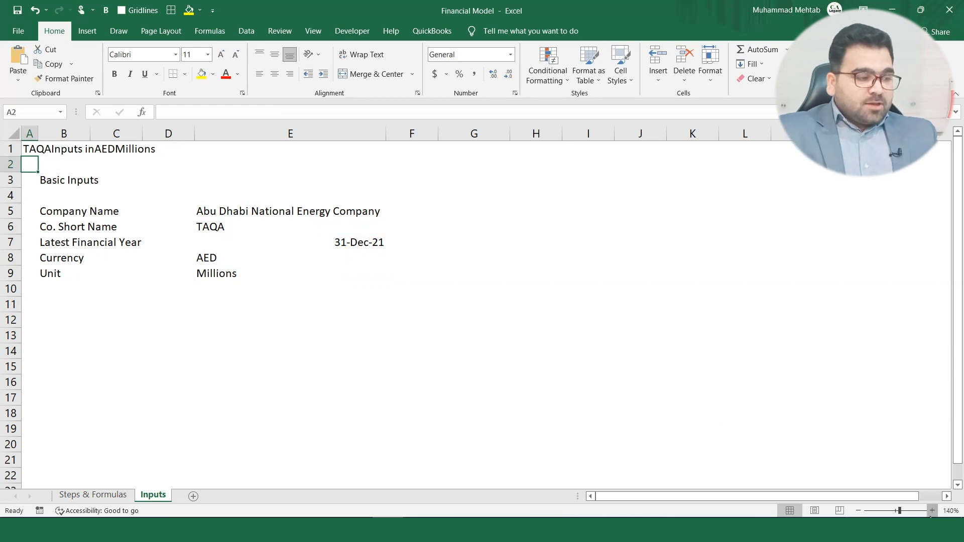
pyautogui.click(932, 511)
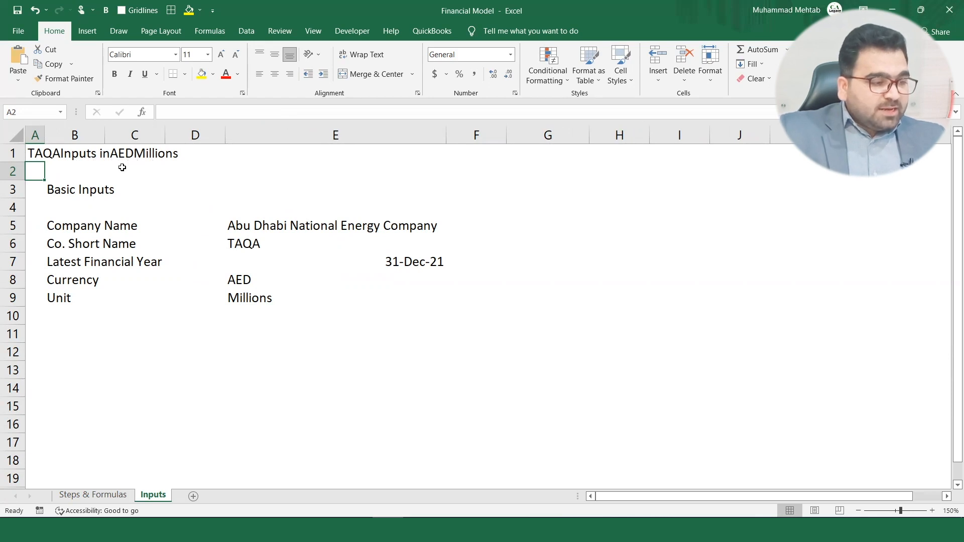
pyautogui.click(35, 149)
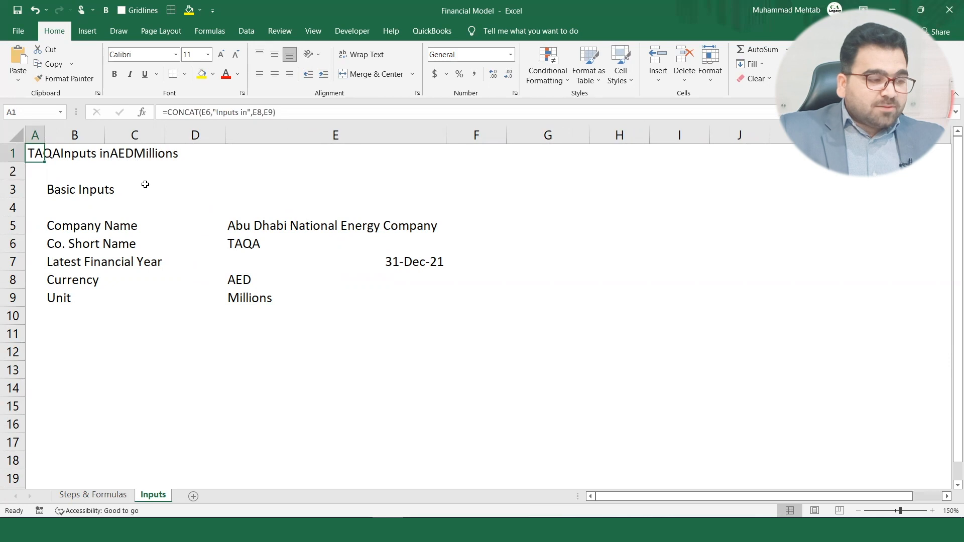
pyautogui.press('F2')
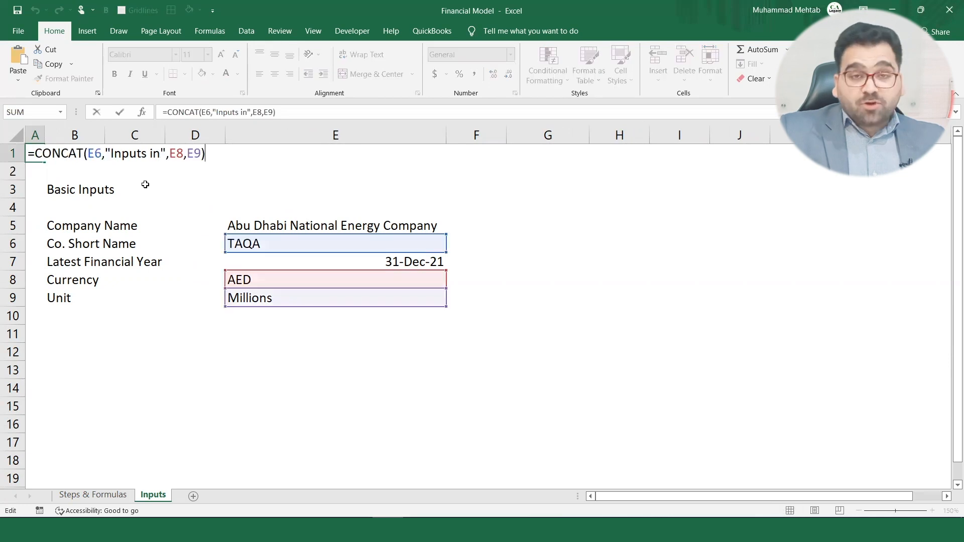
pyautogui.click(106, 155)
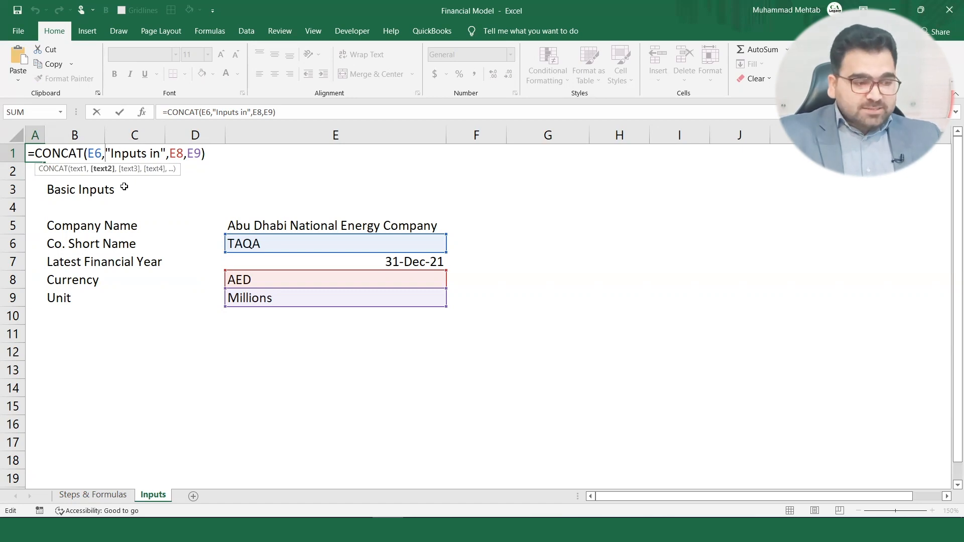
pyautogui.write('" ')
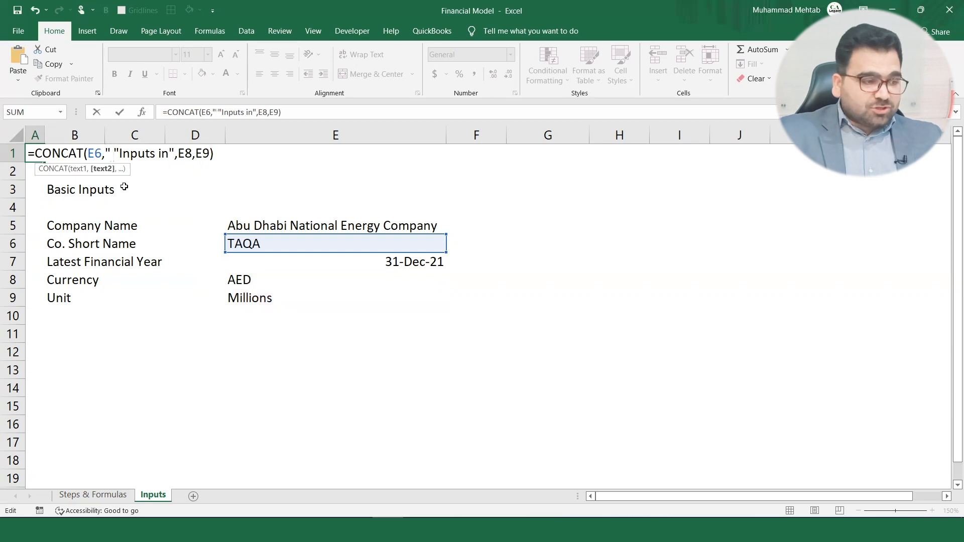
pyautogui.write('"')
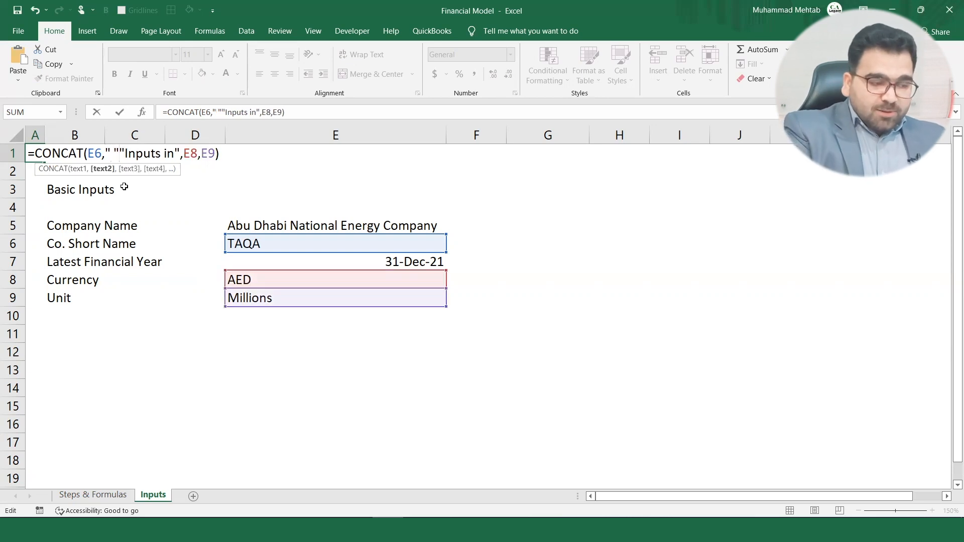
pyautogui.write(',')
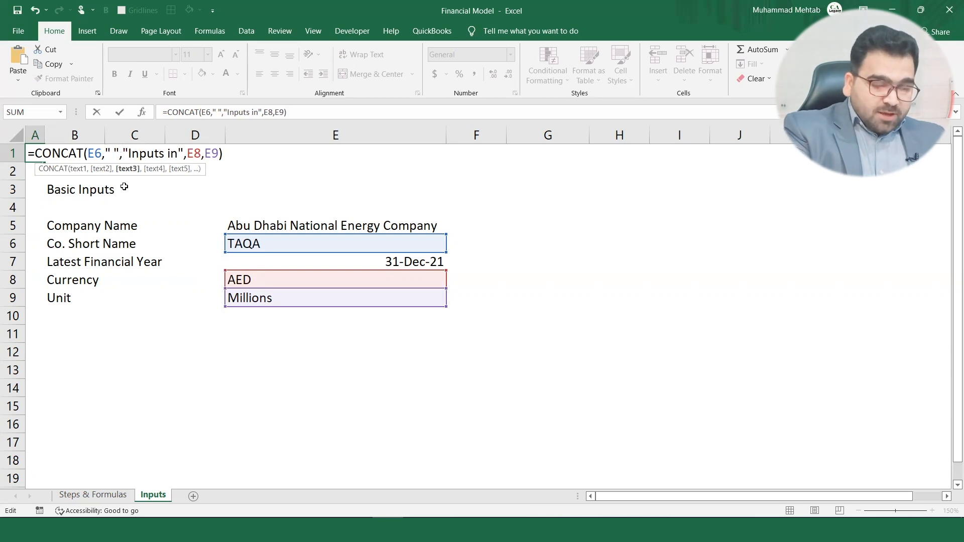
# Add a " " argument between "Inputs in" and E8 in the A1 title formula.
pyautogui.press('Right')
pyautogui.press('Right')
pyautogui.press('Right')
pyautogui.press('Right')
pyautogui.press('Right')
pyautogui.press('Right')
pyautogui.press('Right')
pyautogui.press('Right')
pyautogui.press('Right')
pyautogui.press('Right')
pyautogui.press('Right')
pyautogui.press('Right')
pyautogui.press('Left')
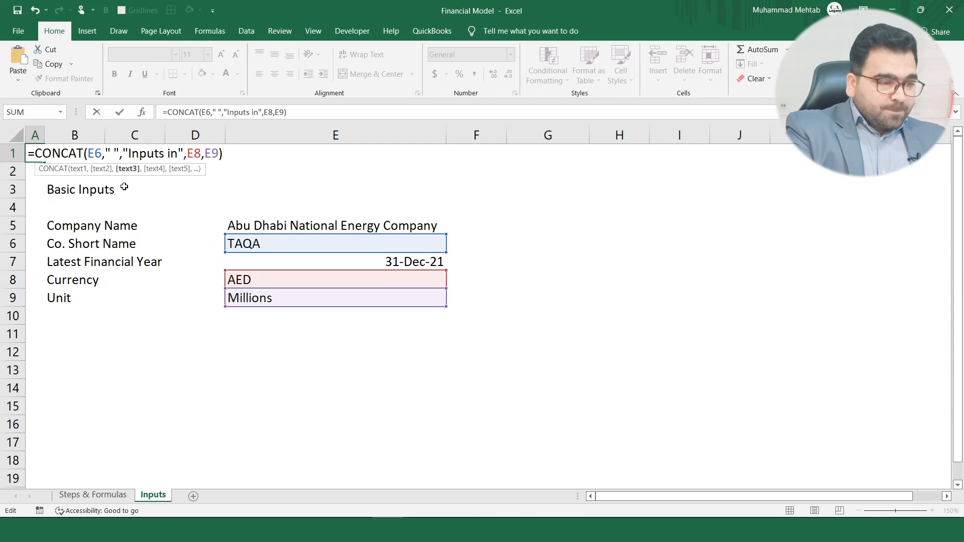
pyautogui.press('Right')
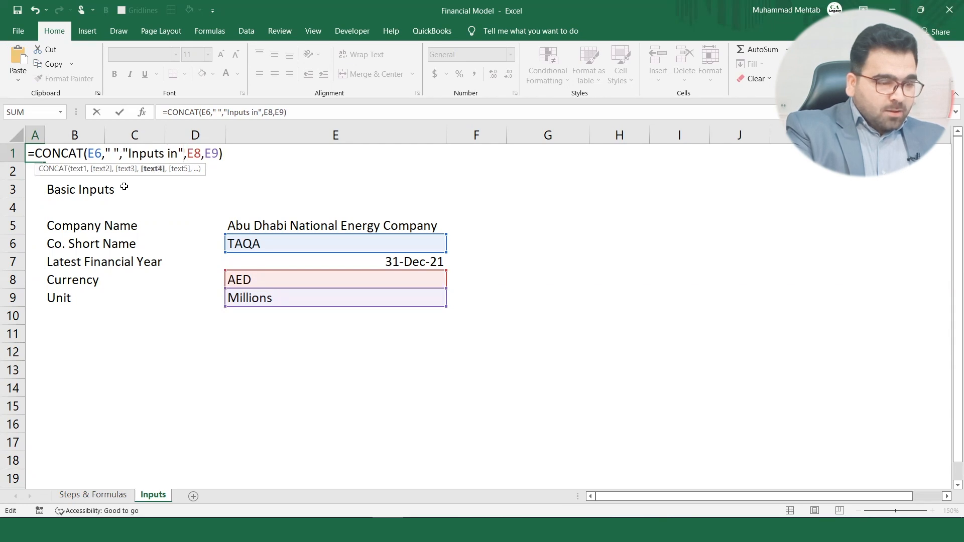
pyautogui.write('" ')
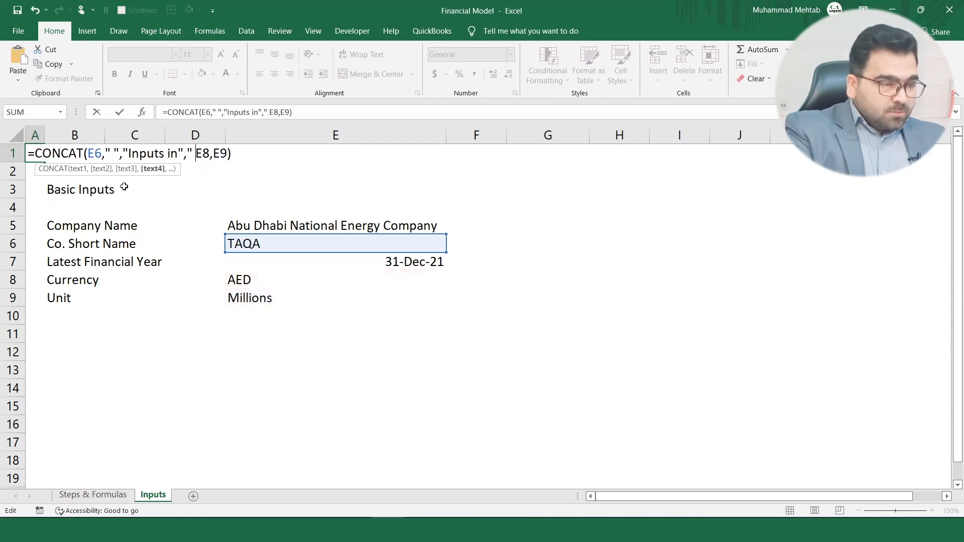
pyautogui.write('"')
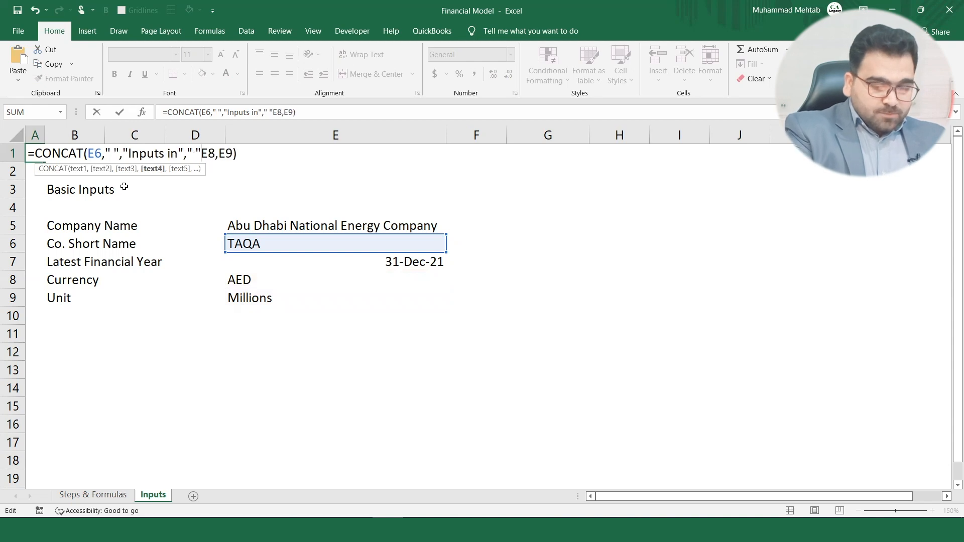
pyautogui.write(',')
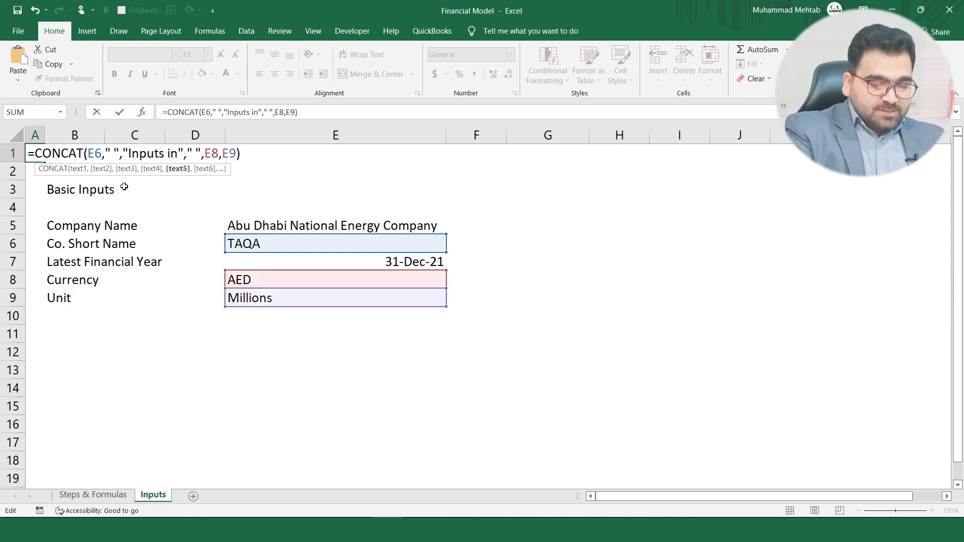
# Add a " " argument between E8 and E9, completing A1 as =CONCAT(E6," ","Inputs in"," ",E8," ",E9).
pyautogui.press('Right')
pyautogui.press('Right')
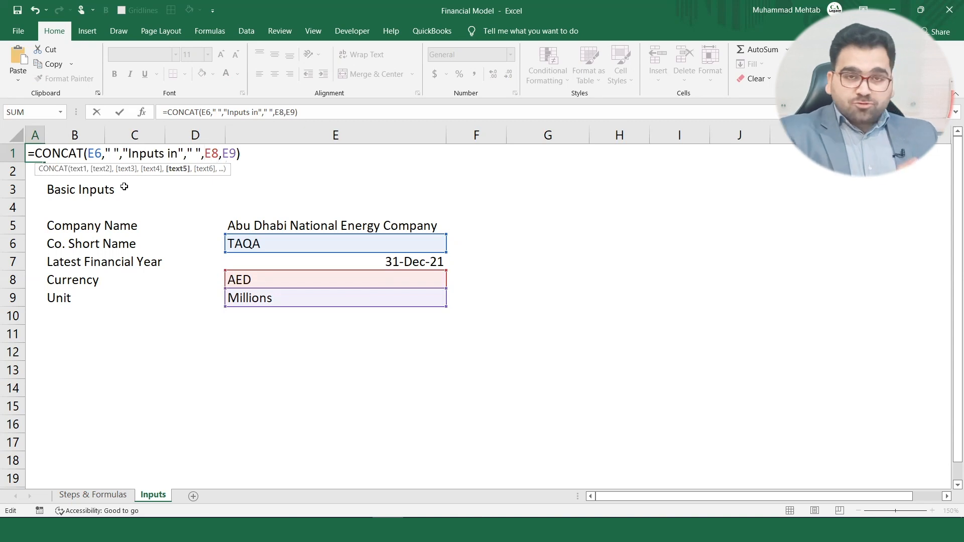
pyautogui.press('Right')
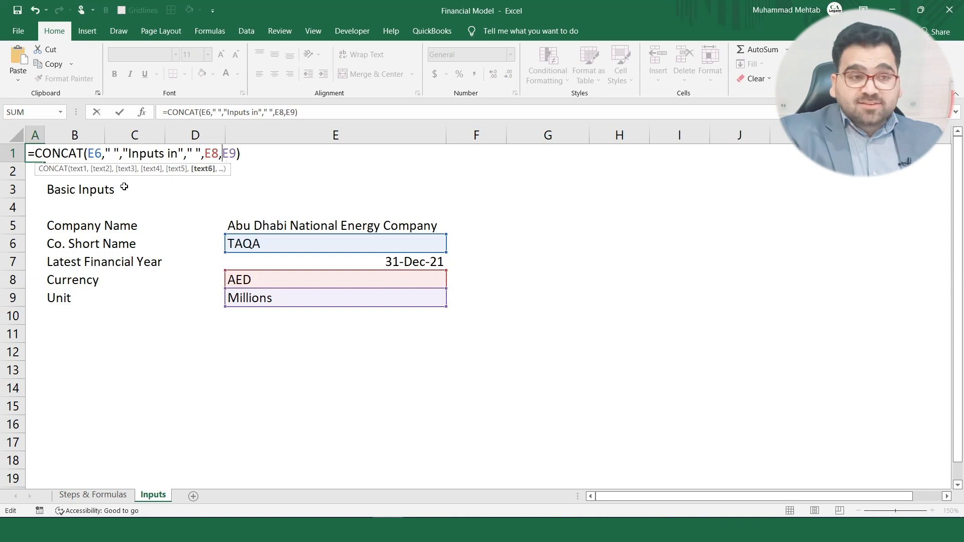
pyautogui.write('" ')
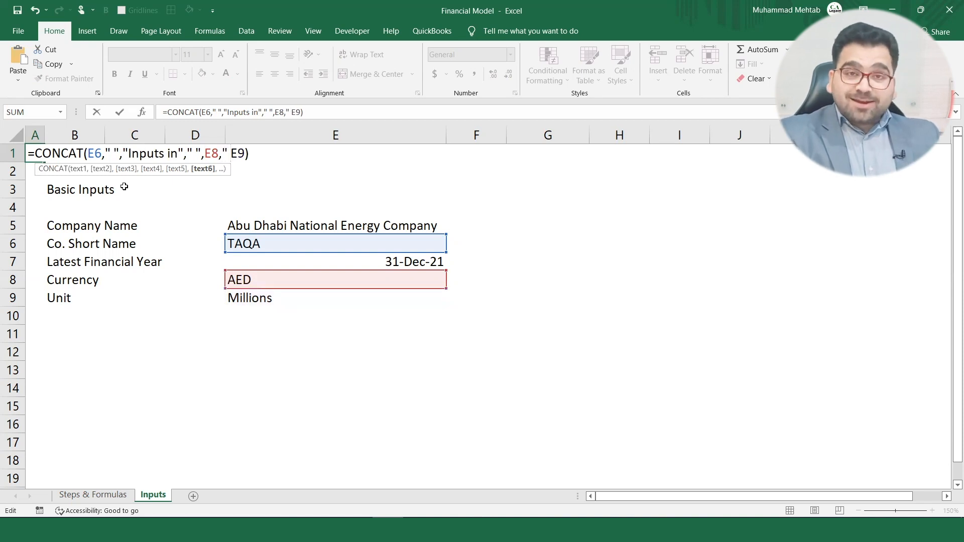
pyautogui.write('",')
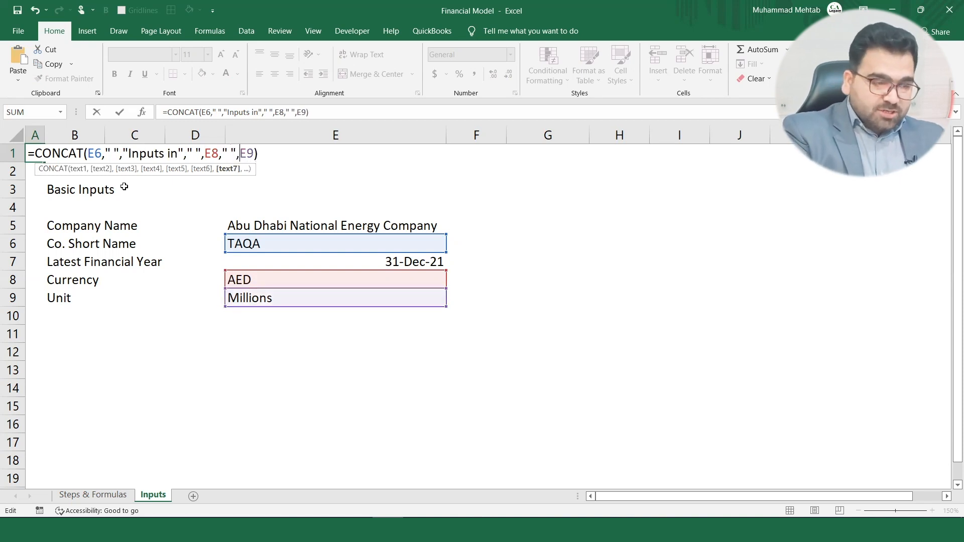
pyautogui.press('Return')
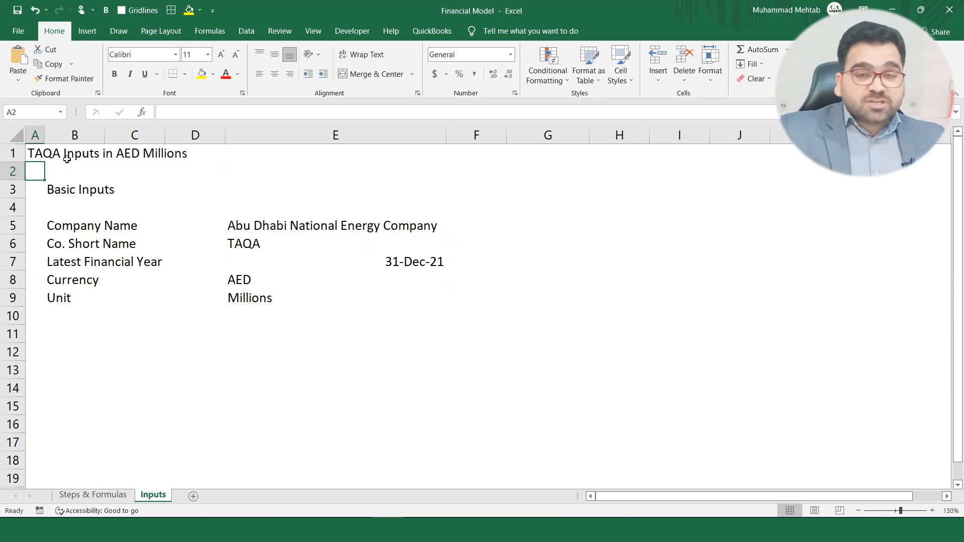
# Apply the Heading 2 cell style to the title range A1:D1 on the Inputs sheet.
pyautogui.click(47, 153)
pyautogui.moveTo(39, 152); pyautogui.dragTo(45, 165)
pyautogui.hotkey('shift', 'Right')
pyautogui.hotkey('shift', 'Right')
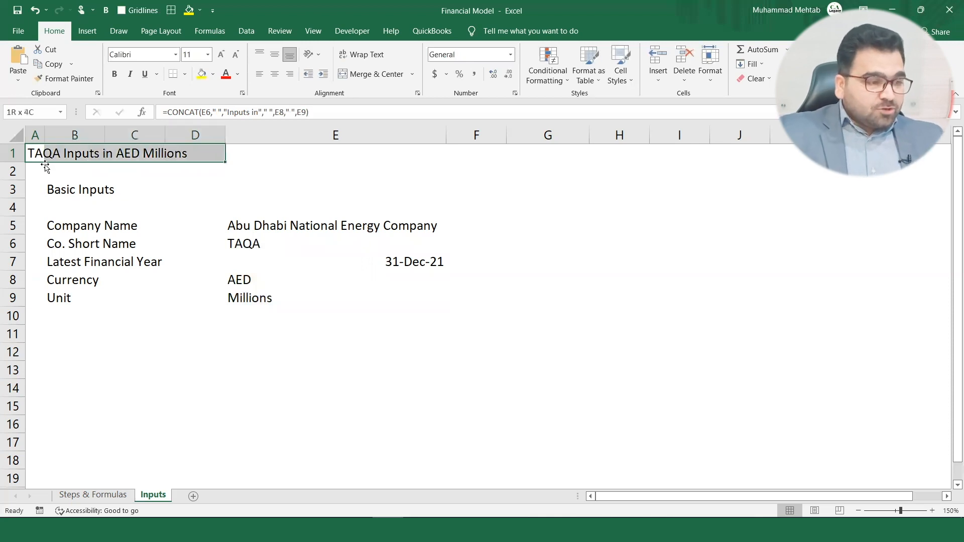
pyautogui.click(619, 75)
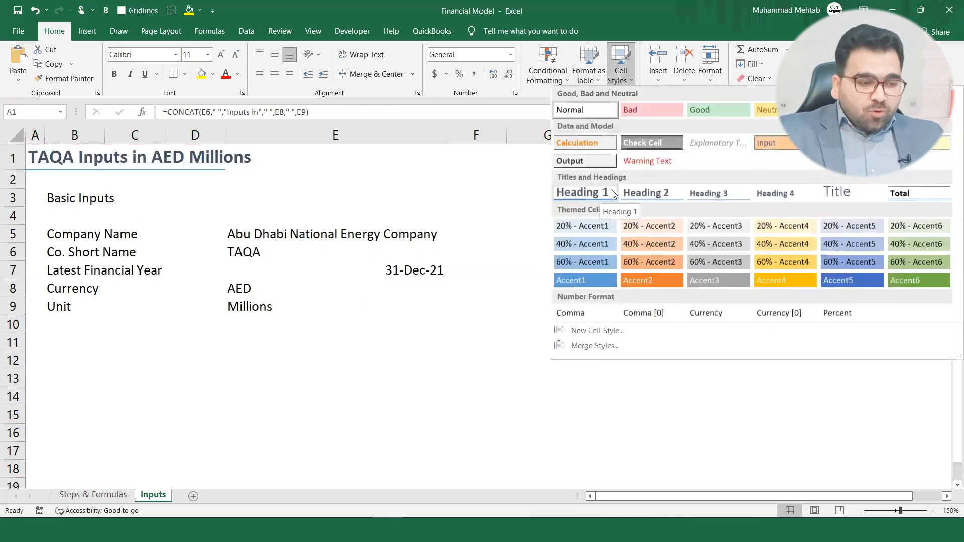
pyautogui.click(643, 194)
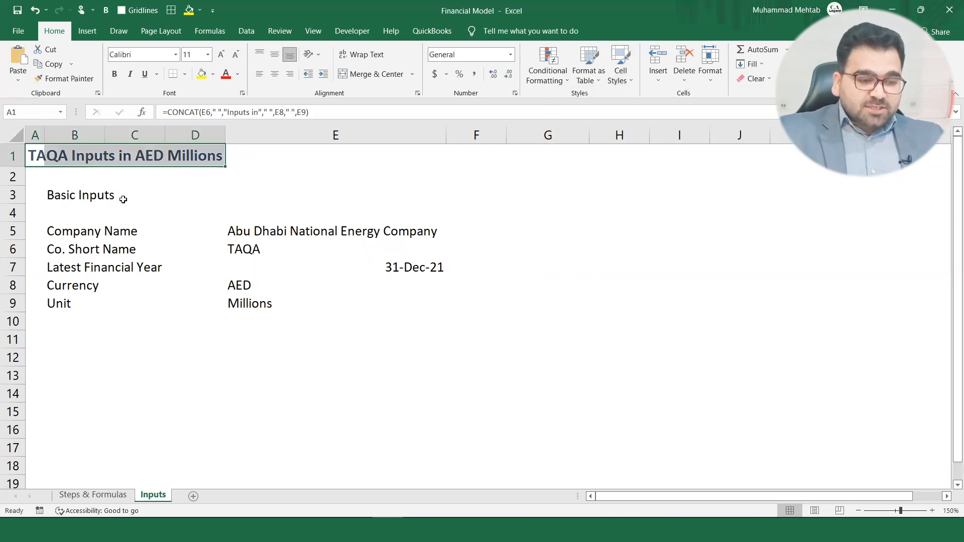
pyautogui.click(240, 208)
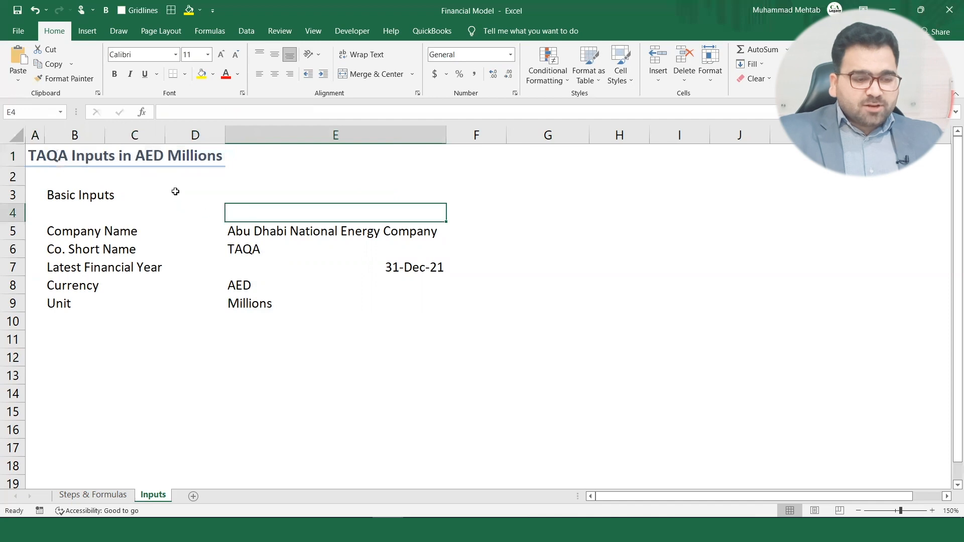
# Test the dynamic title by setting the currency to USD and the unit to Billions, and undo both entries.
pyautogui.click(256, 232)
pyautogui.click(254, 285)
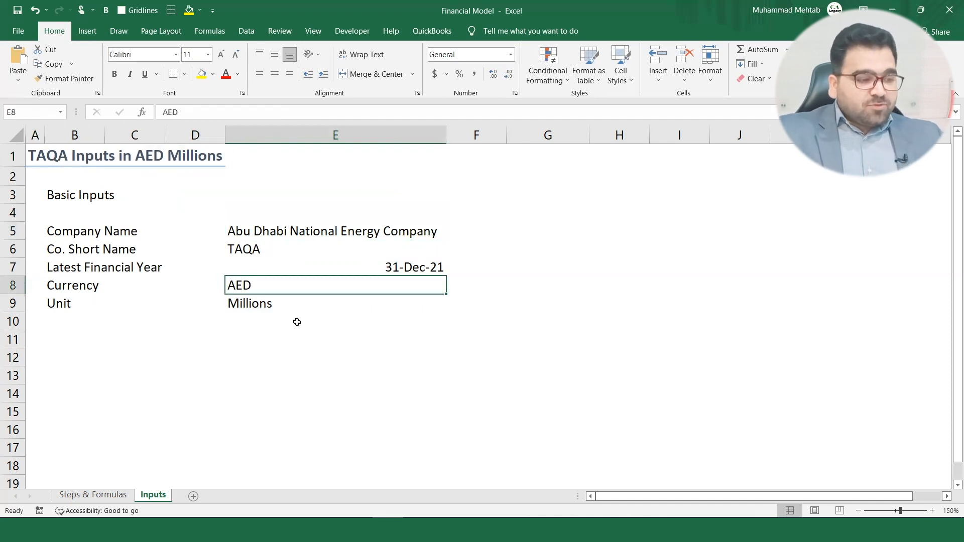
pyautogui.write('USD')
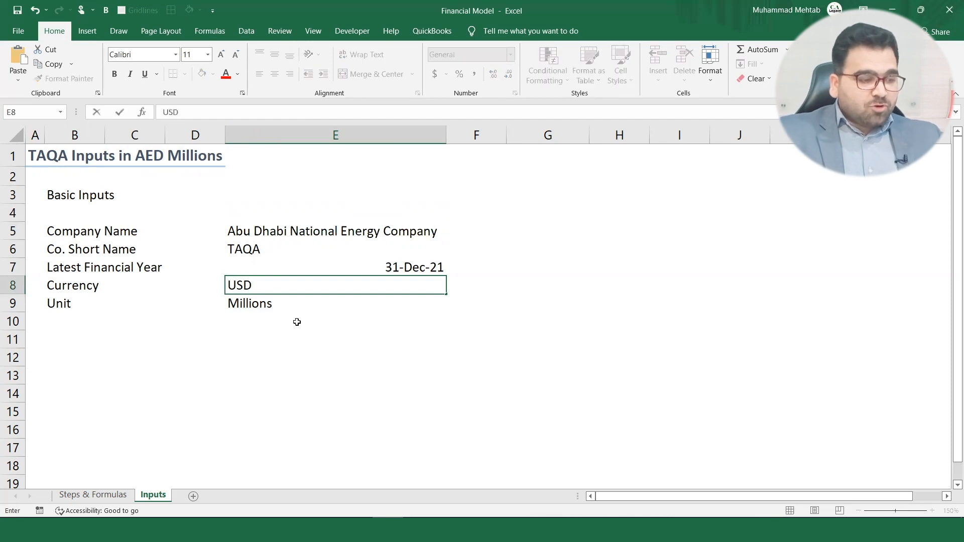
pyautogui.press('Return')
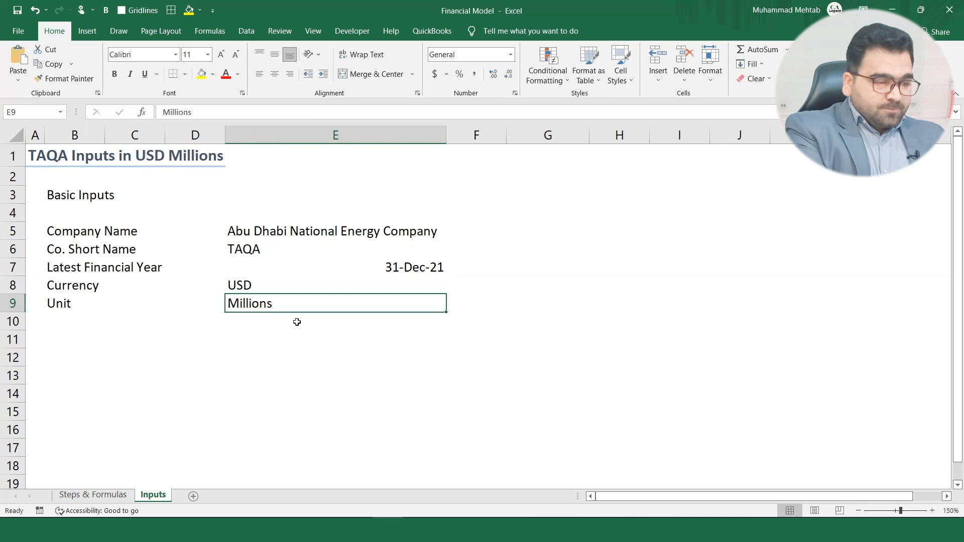
pyautogui.write('Billio')
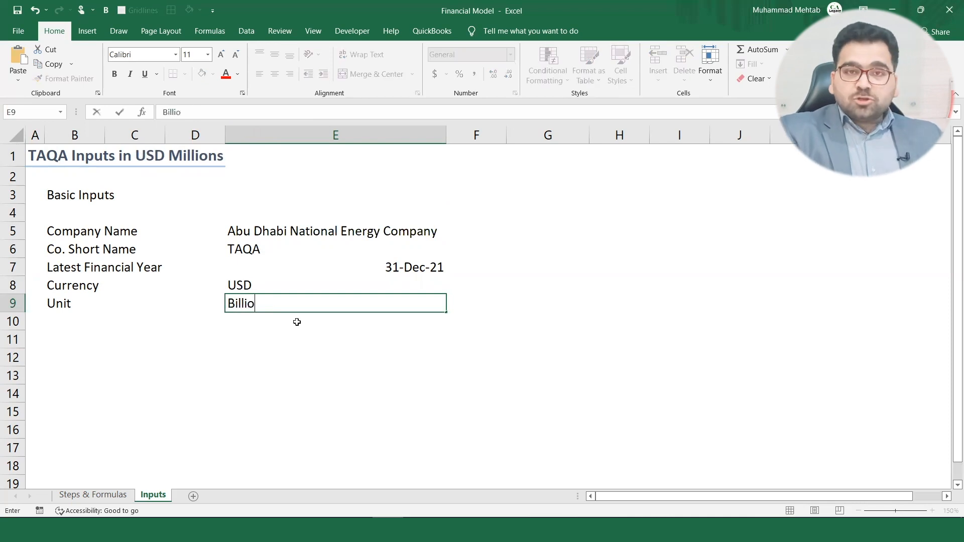
pyautogui.write('ns')
pyautogui.press('Return')
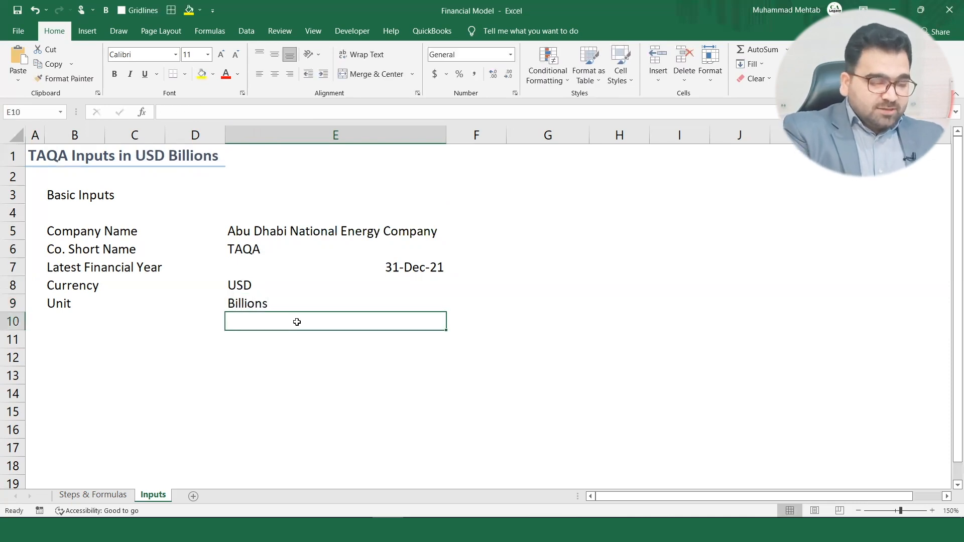
pyautogui.hotkey('ctrl', 'z')
pyautogui.hotkey('ctrl', 'z')
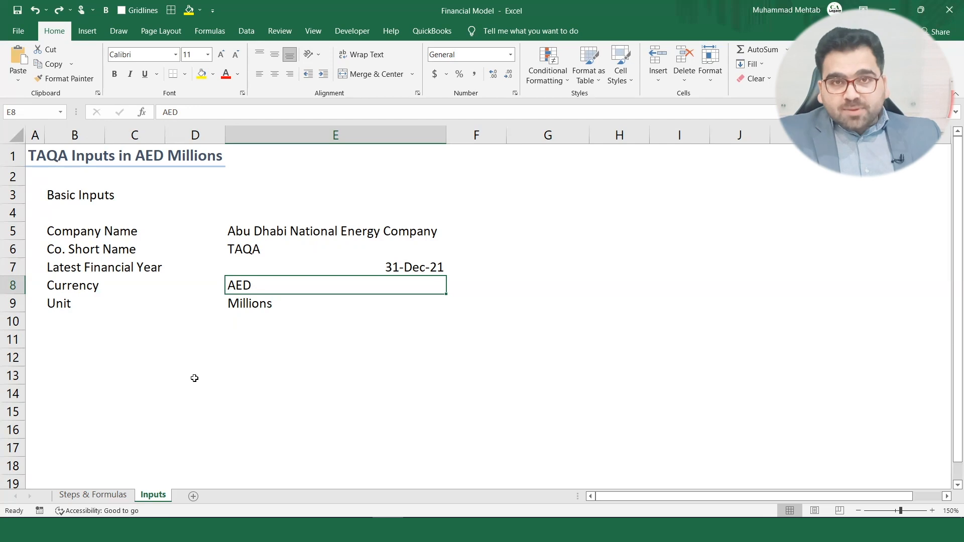
# Mark Step 2 as Done in H5 on the Steps & Formulas sheet by filling down from the cell above.
pyautogui.click(111, 497)
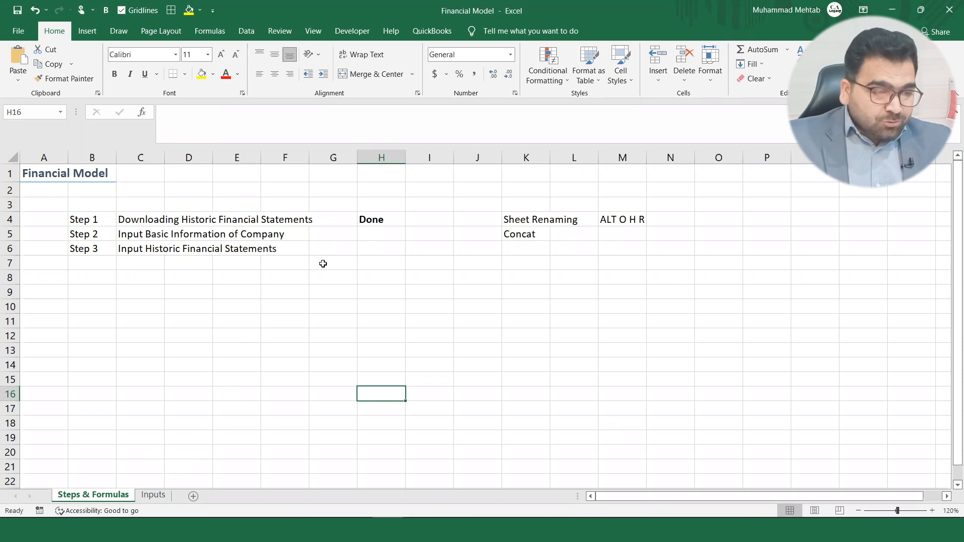
pyautogui.click(153, 495)
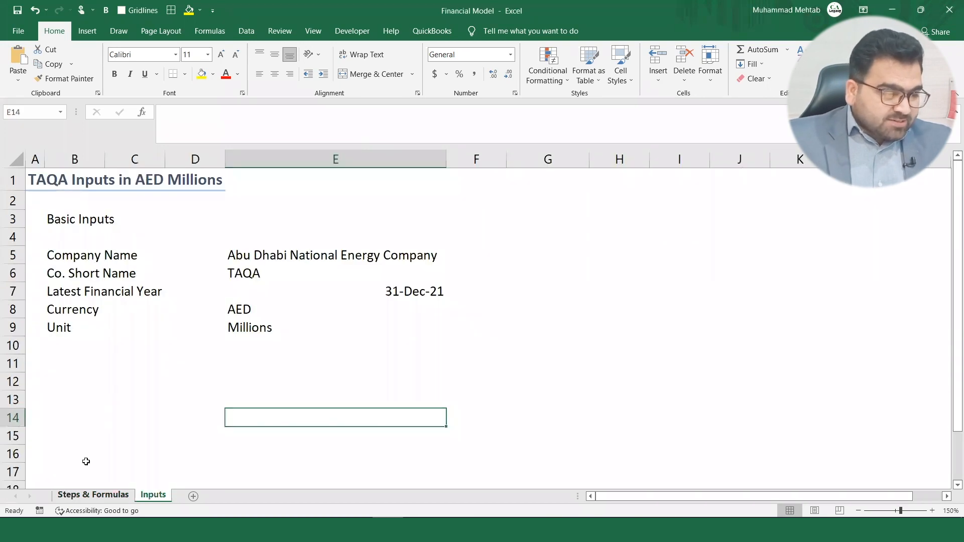
pyautogui.click(93, 495)
pyautogui.click(386, 238)
pyautogui.hotkey('ctrl', 'd')
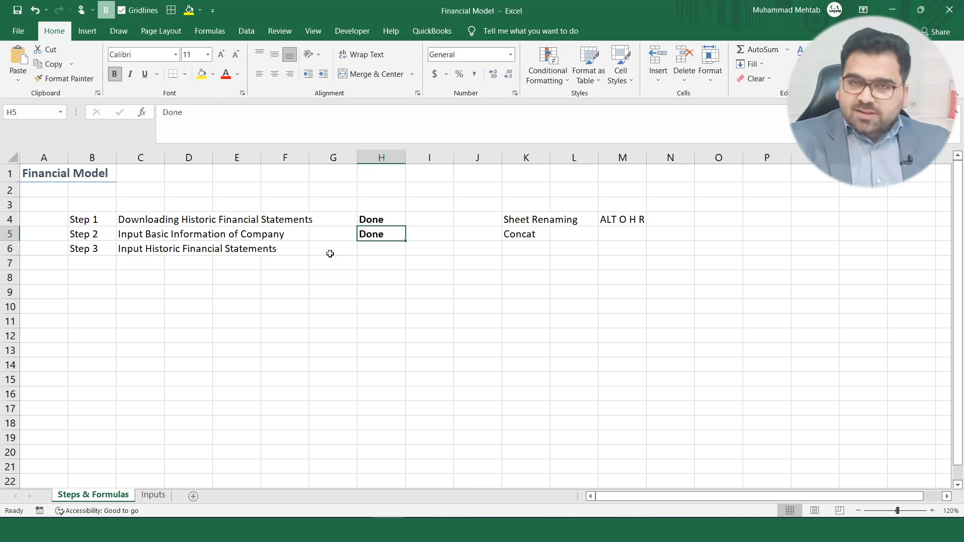
# Duplicate the Inputs sheet directly after the original and rename the copy Income Statement.
pyautogui.click(152, 495)
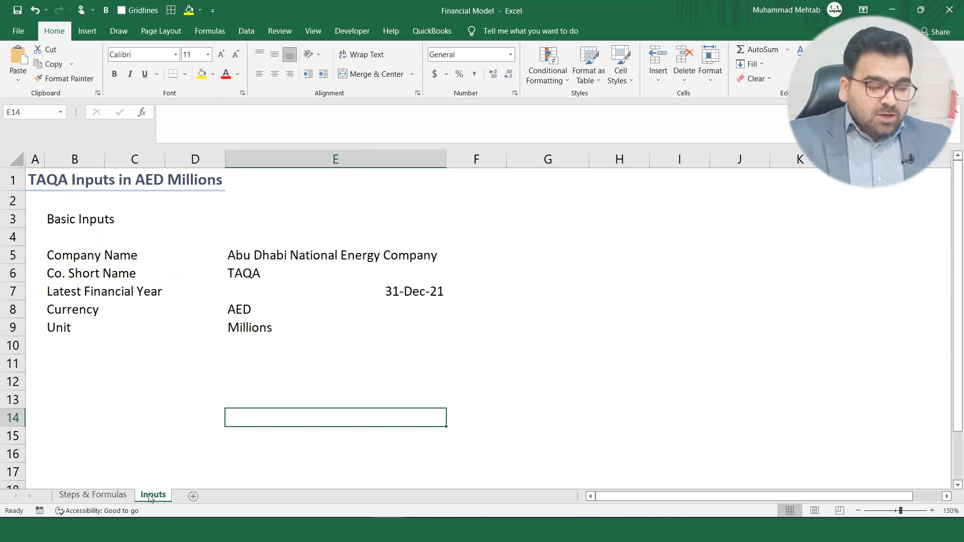
pyautogui.moveTo(150, 498); pyautogui.dragTo(185, 499)
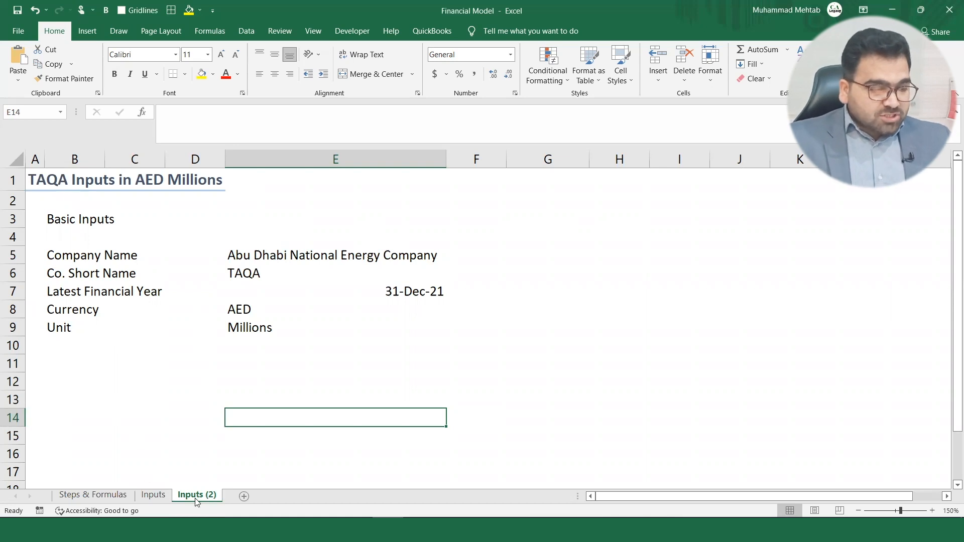
pyautogui.press('alt')
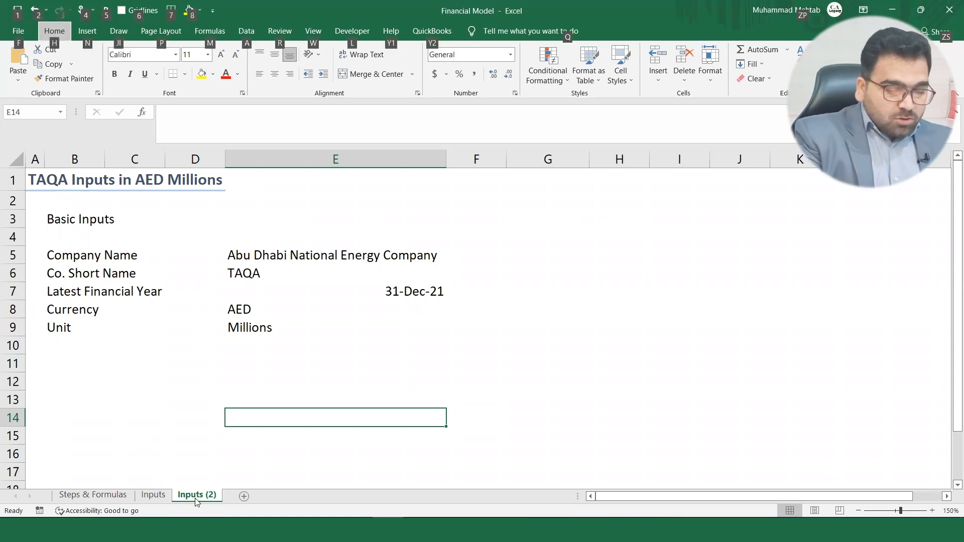
pyautogui.press('o')
pyautogui.press('h')
pyautogui.press('r')
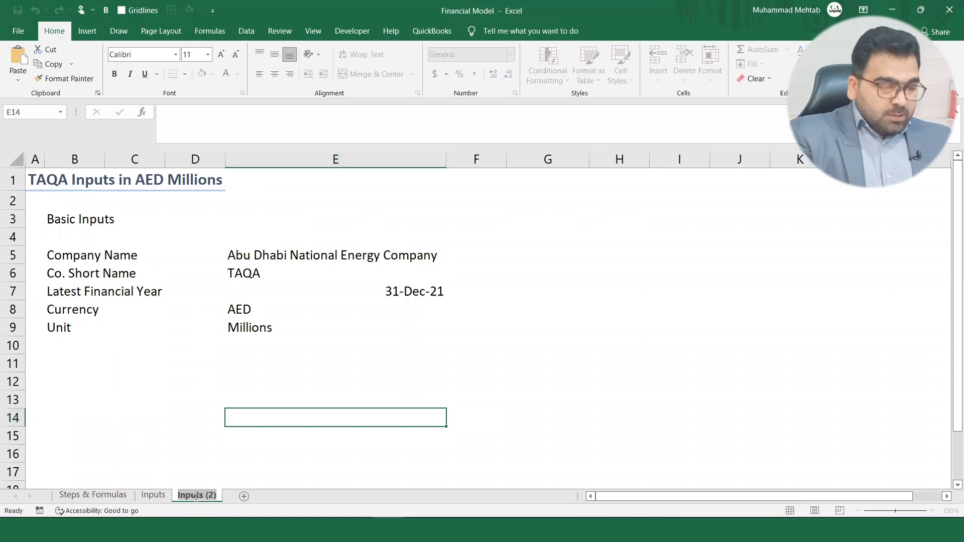
pyautogui.write('Income')
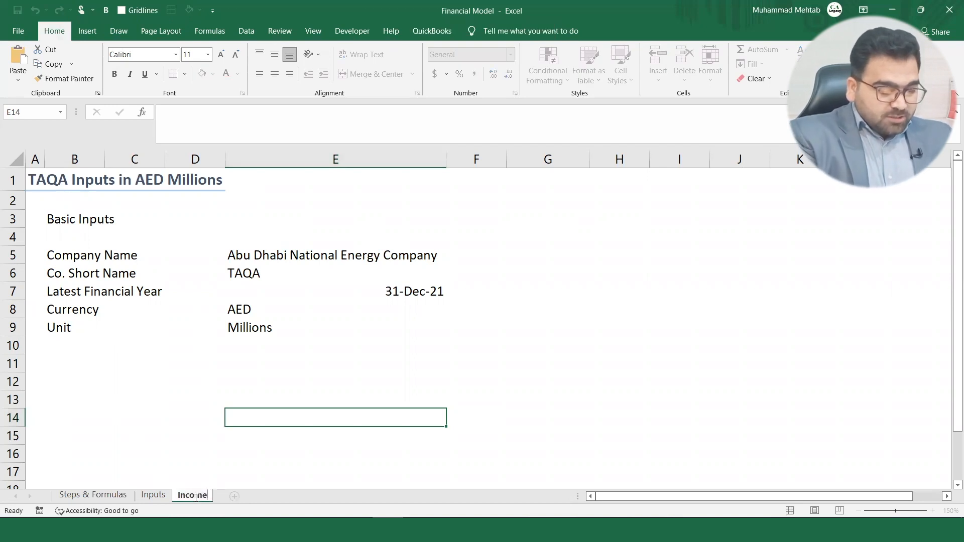
pyautogui.write(' Statement')
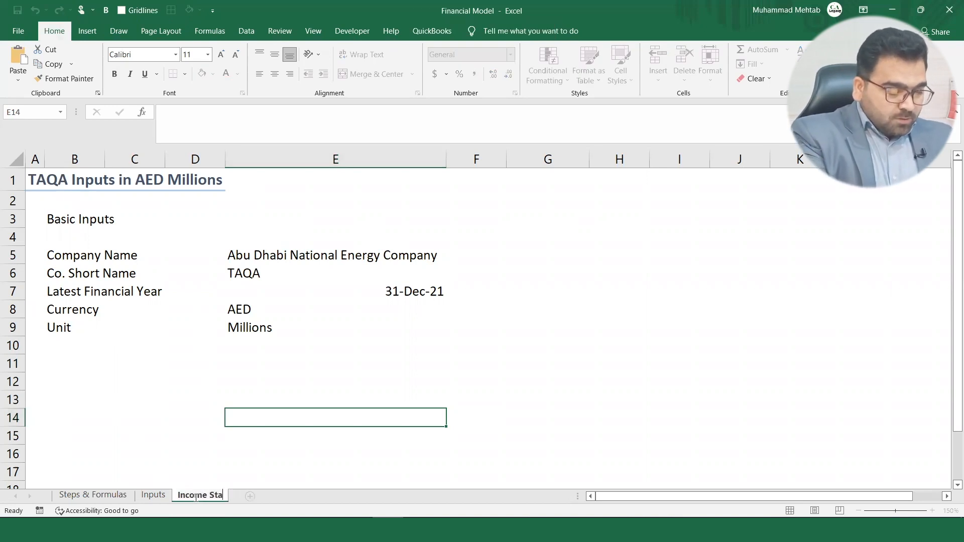
pyautogui.press('Return')
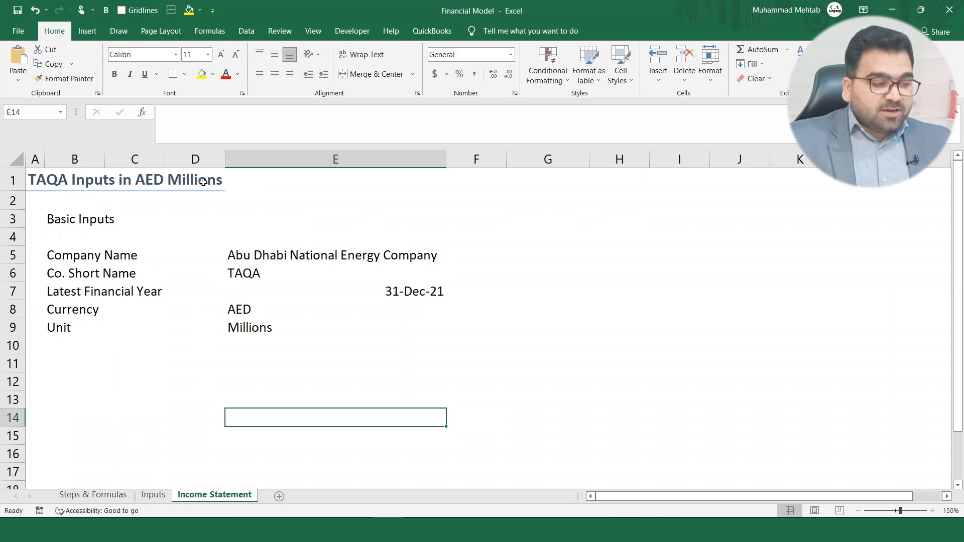
# Replace "Inputs in" with "Income Statement in" in the A1 CONCAT formula of the Income Statement sheet.
pyautogui.click(39, 179)
pyautogui.press('F2')
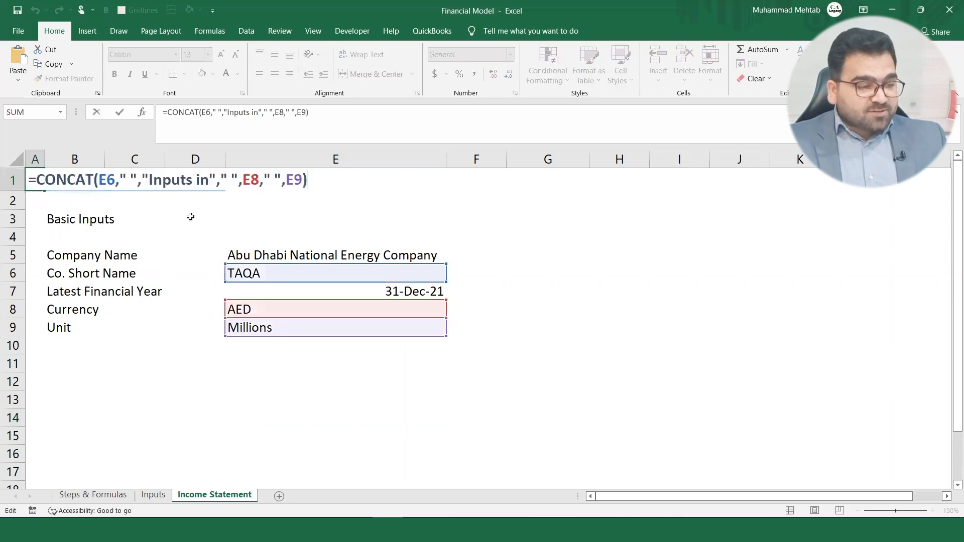
pyautogui.moveTo(209, 180); pyautogui.dragTo(149, 179)
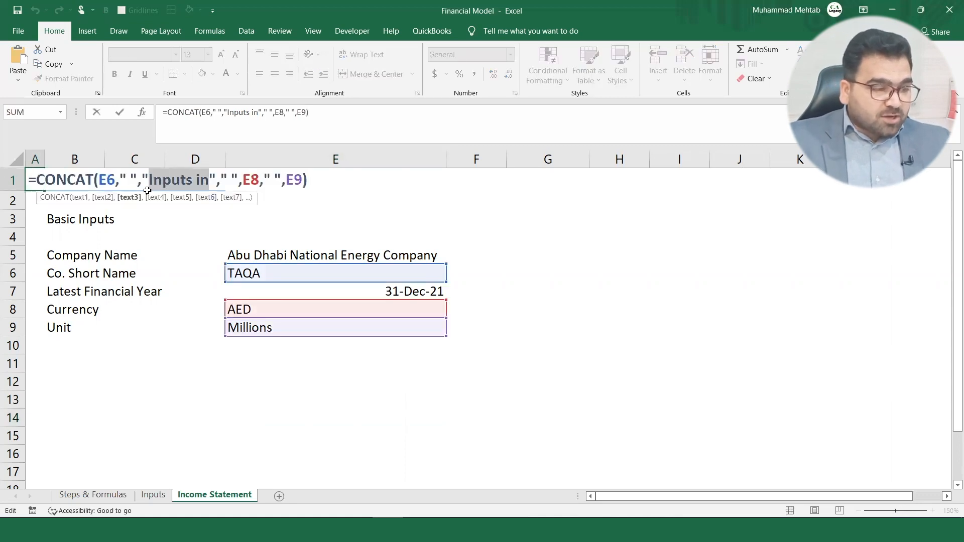
pyautogui.write('Income')
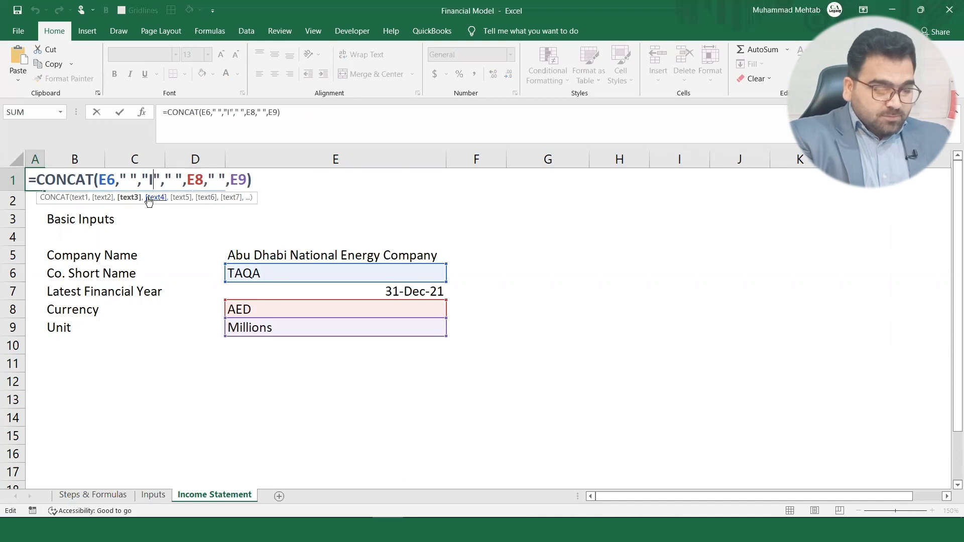
pyautogui.write(' Statem')
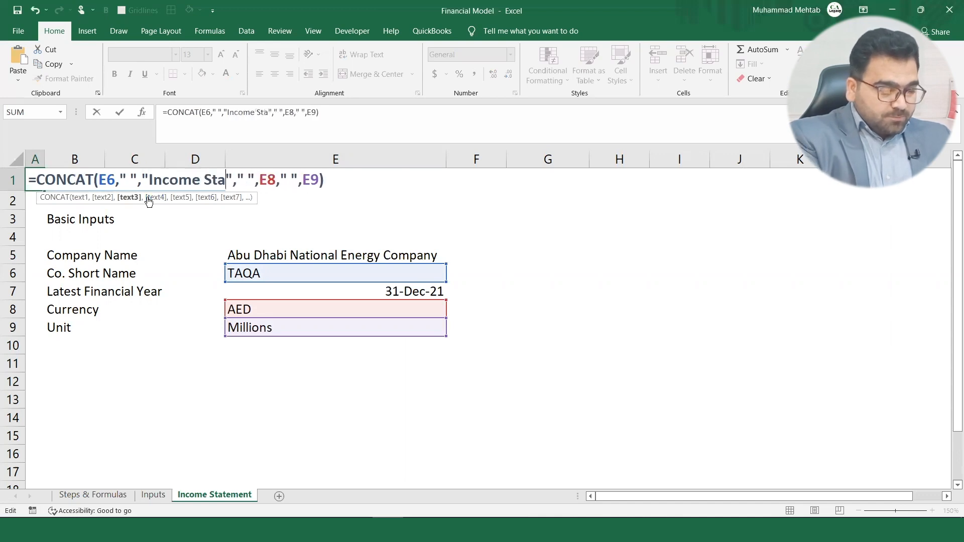
pyautogui.write('ent in')
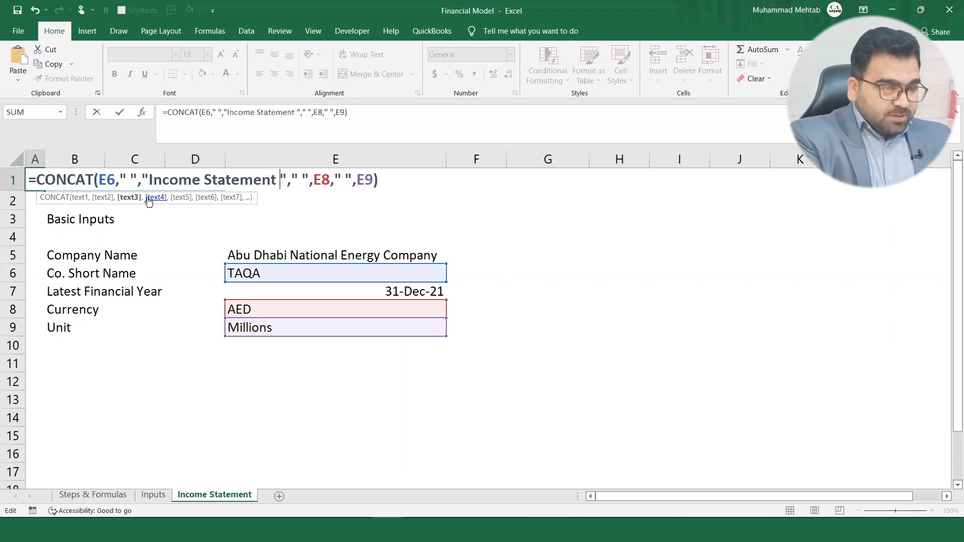
pyautogui.press('Return')
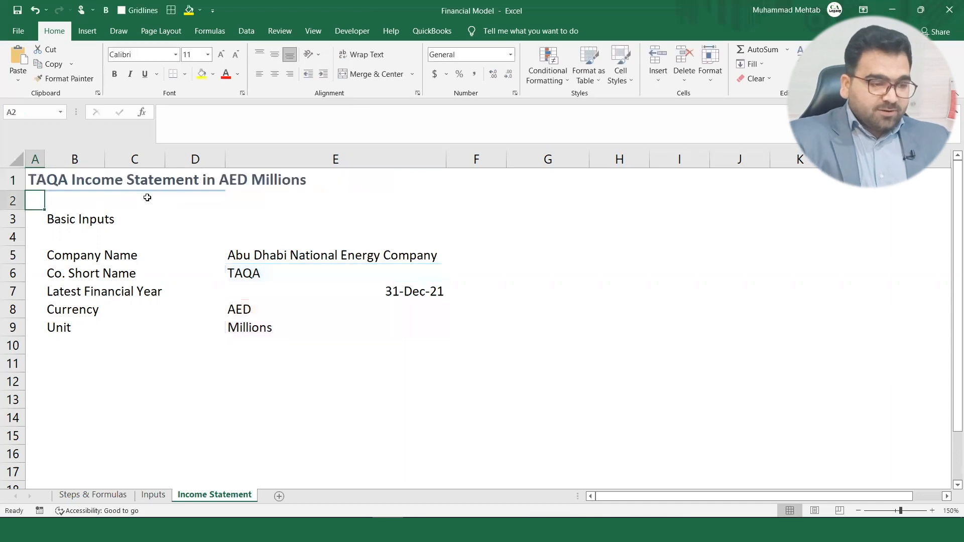
# Try to delete rows 3 to 9 with the copied basic inputs, and undo the deletion.
pyautogui.click(89, 220)
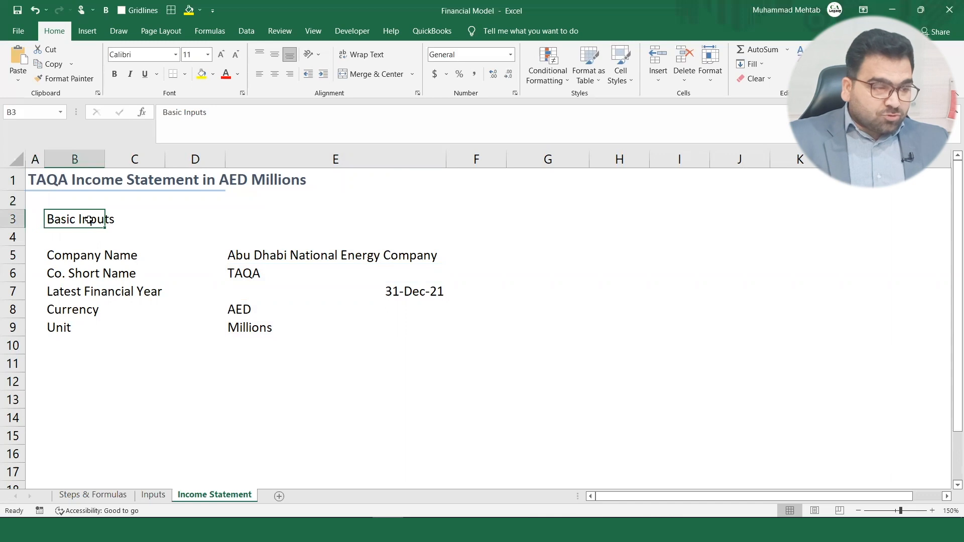
pyautogui.hotkey('shift', 'Down')
pyautogui.hotkey('shift', 'Down')
pyautogui.hotkey('shift', 'Down')
pyautogui.hotkey('shift', 'Down')
pyautogui.hotkey('shift', 'Down')
pyautogui.hotkey('shift', 'Down')
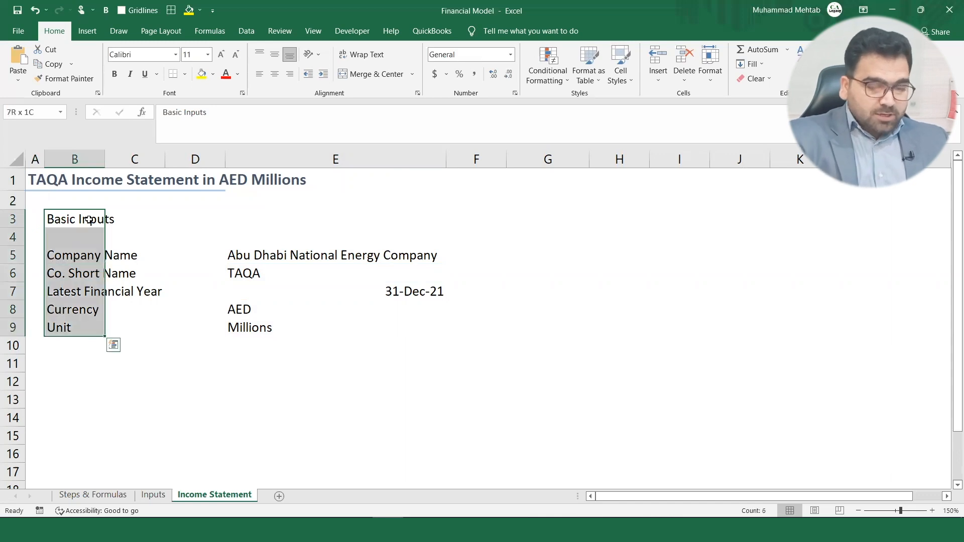
pyautogui.hotkey('ctrl', '-')
pyautogui.press('r')
pyautogui.press('Return')
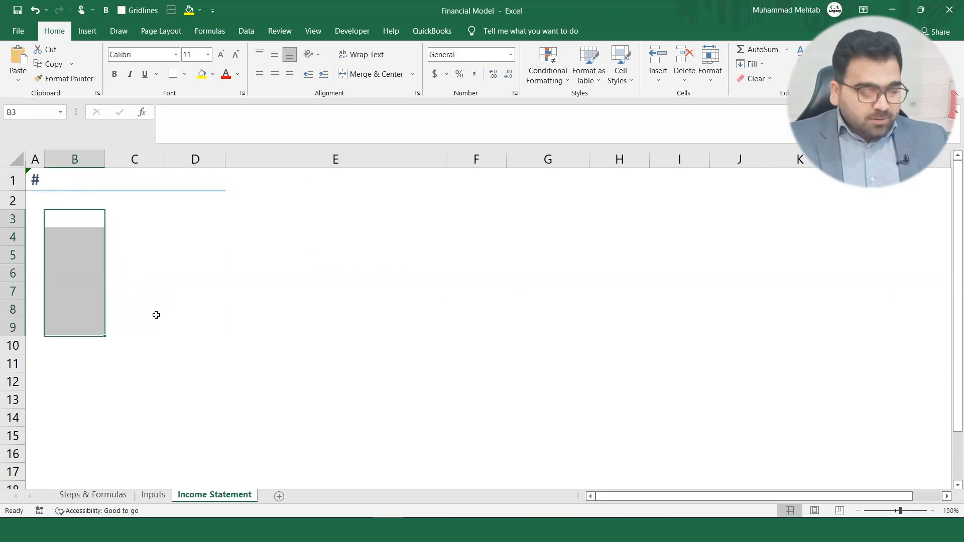
pyautogui.hotkey('ctrl', 'z')
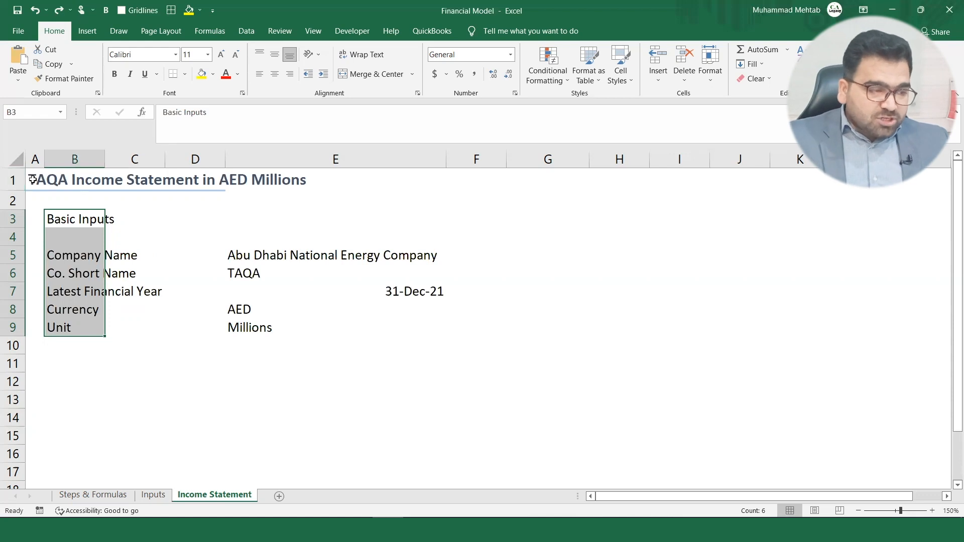
# Replace the E6 reference in the Income Statement sheet's A1 CONCAT formula with the company short name in Inputs!E6.
pyautogui.click(32, 180)
pyautogui.press('F2')
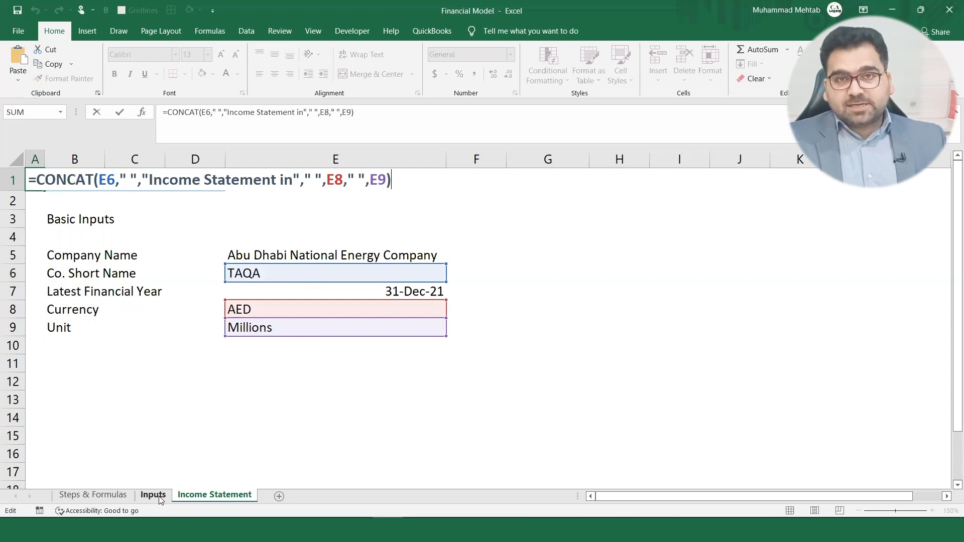
pyautogui.hotkey('ctrl', 'Return')
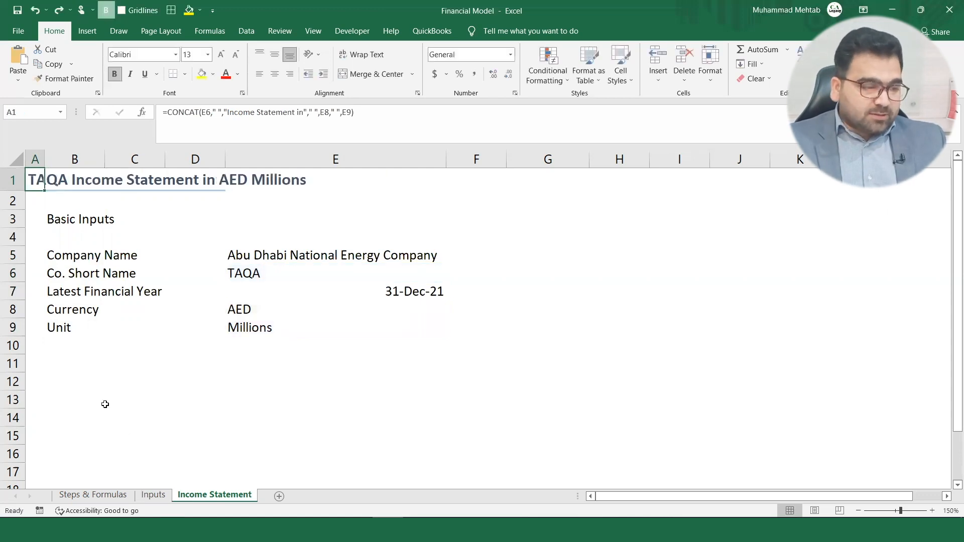
pyautogui.press('F2')
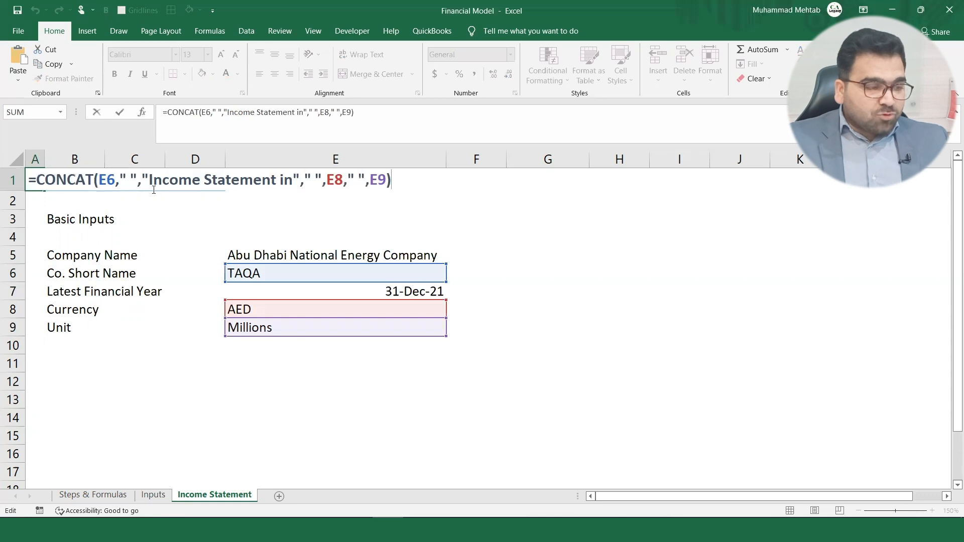
pyautogui.moveTo(115, 180); pyautogui.dragTo(99, 180)
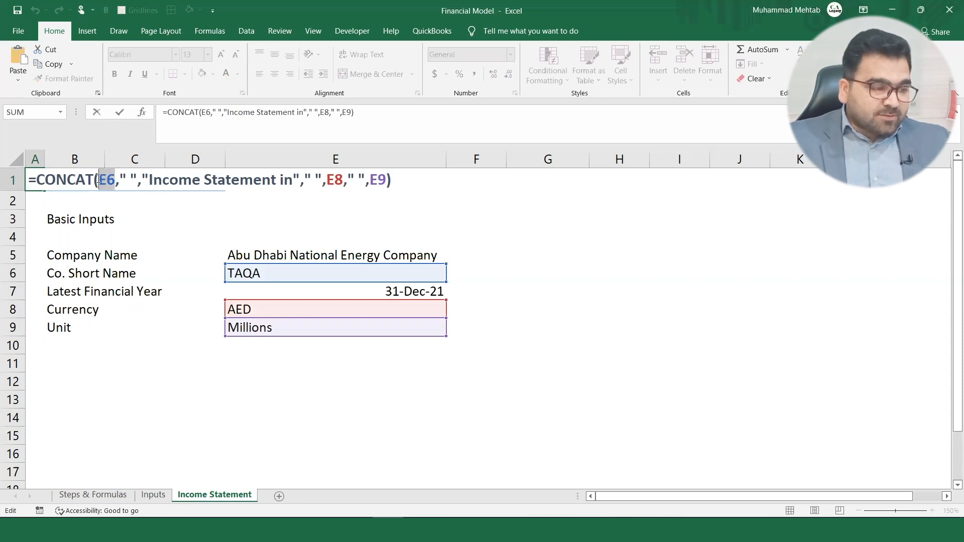
pyautogui.press('Delete')
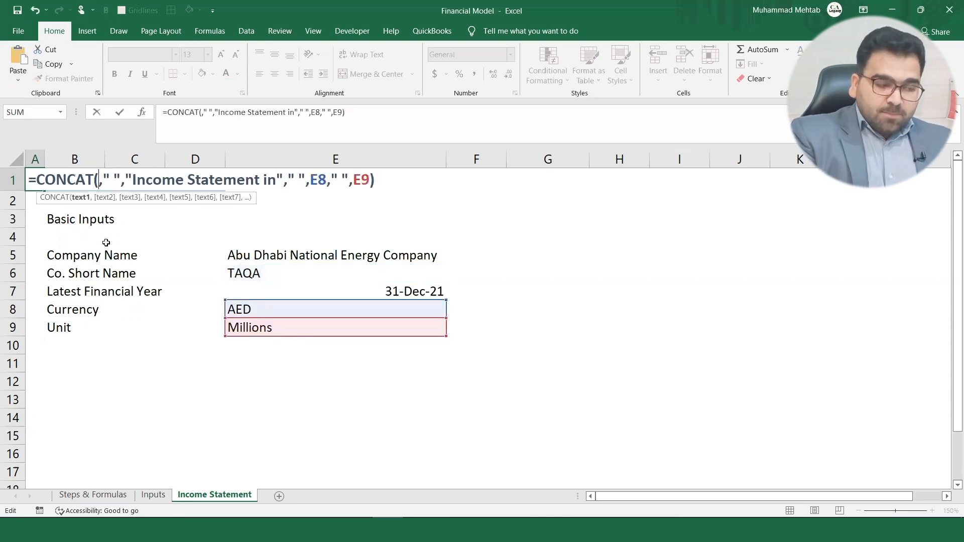
pyautogui.click(165, 497)
pyautogui.click(263, 275)
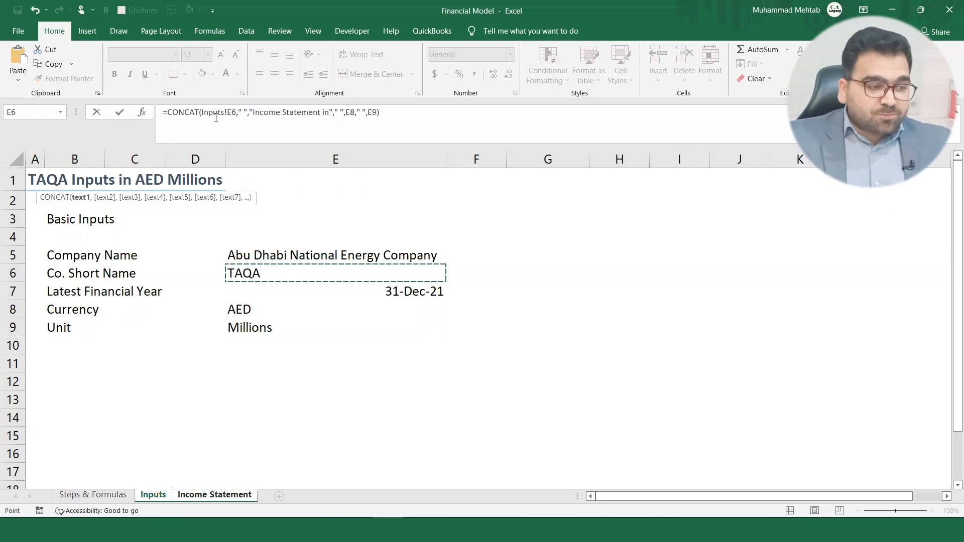
# Point the currency and unit references in the A1 CONCAT formula to Inputs!E8 and Inputs!E9.
pyautogui.click(355, 112)
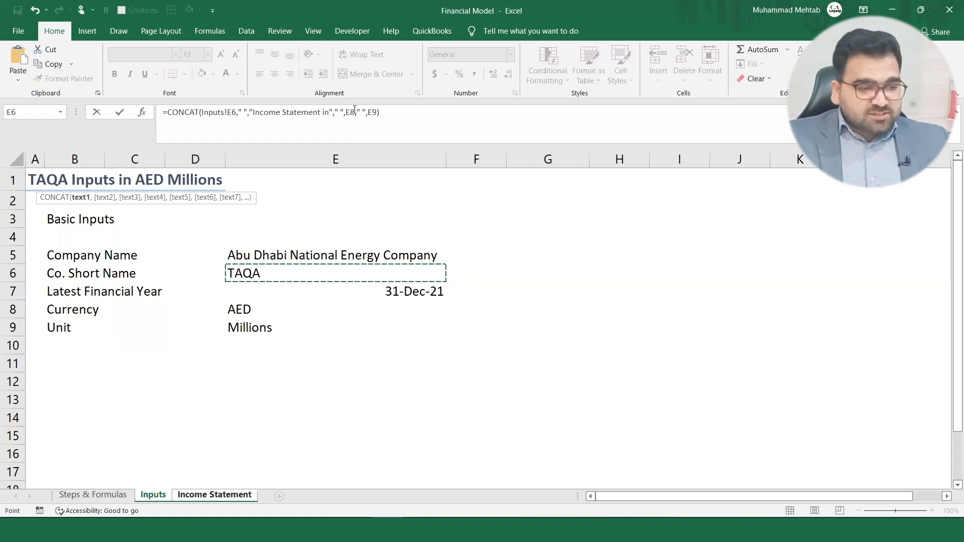
pyautogui.write(',')
pyautogui.press('BackSpace')
pyautogui.press('BackSpace')
pyautogui.press('BackSpace')
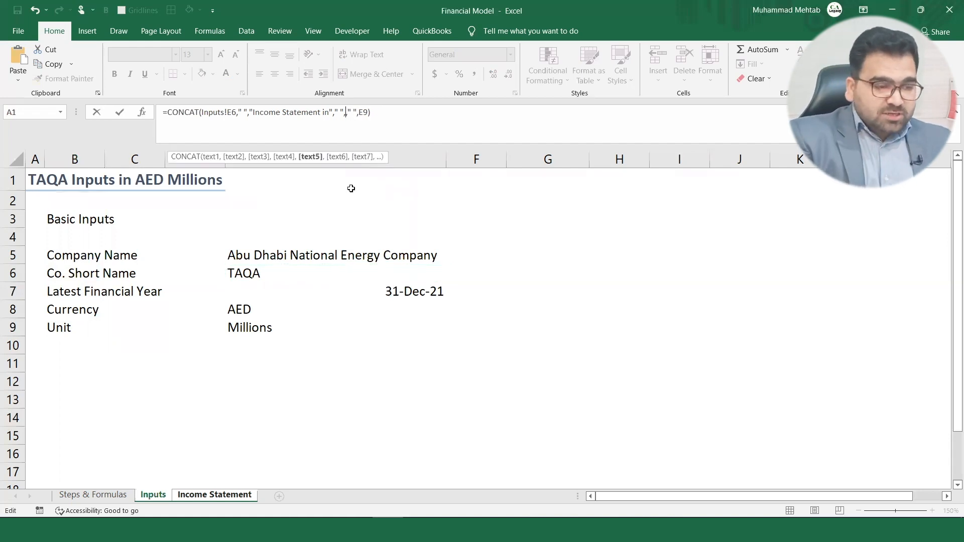
pyautogui.click(257, 306)
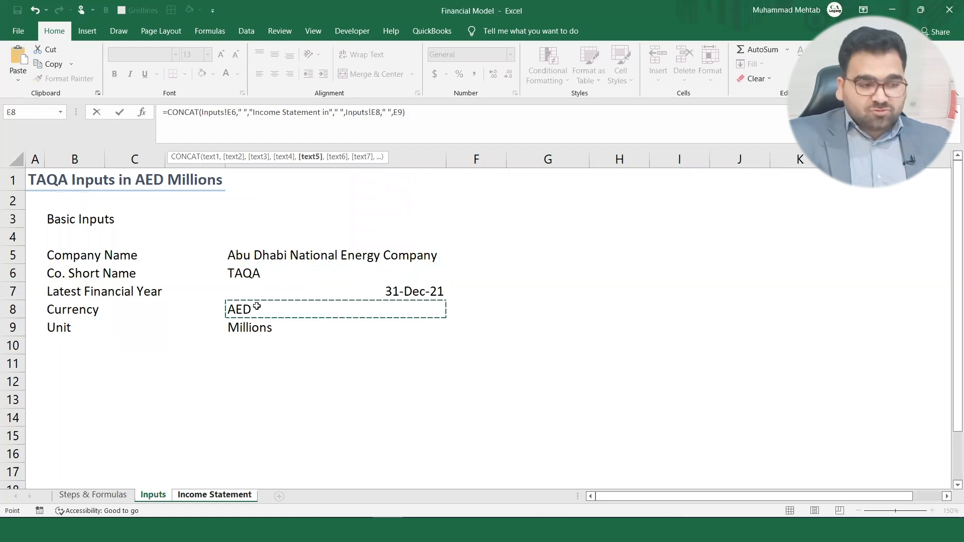
pyautogui.click(404, 113)
pyautogui.press('BackSpace')
pyautogui.press('BackSpace')
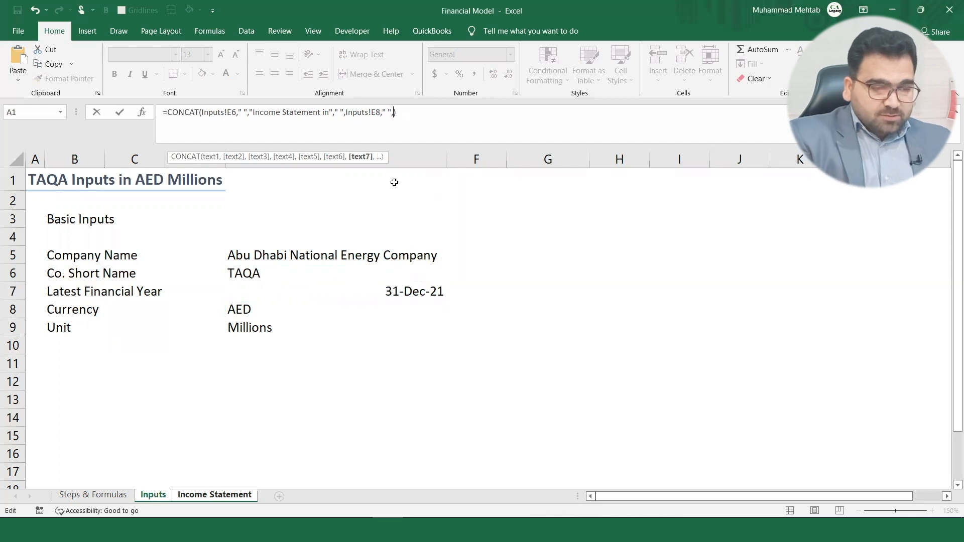
pyautogui.click(268, 330)
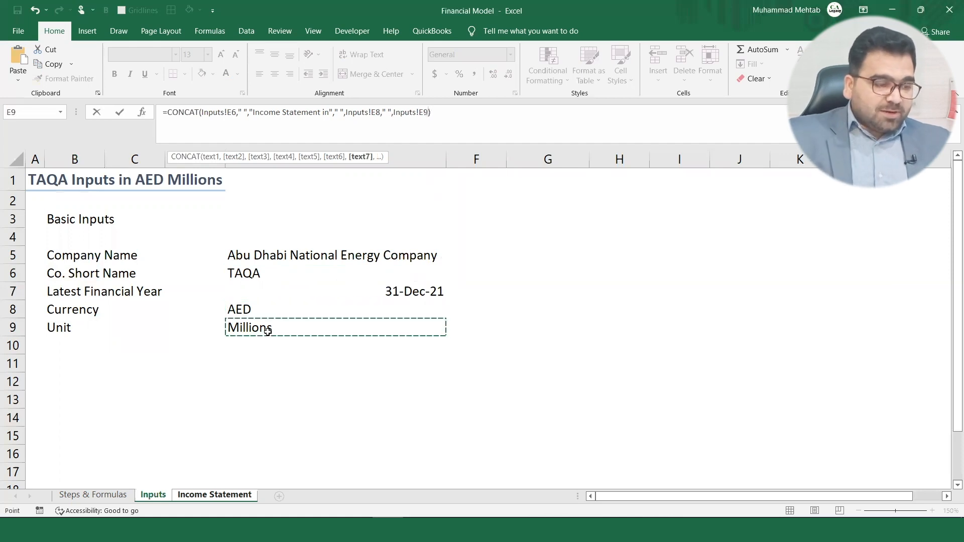
pyautogui.press('Return')
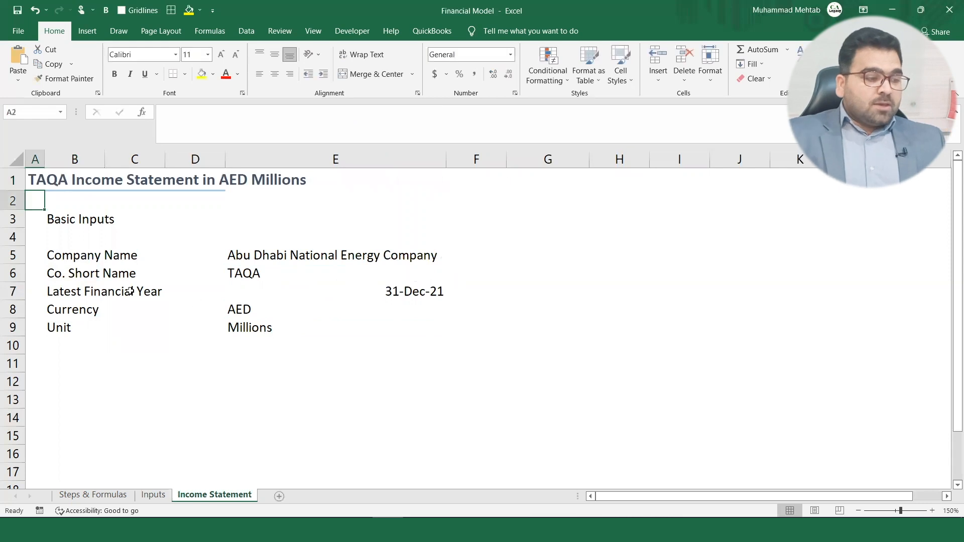
# Delete rows 3 to 9 with the copied basic inputs from the Income Statement sheet and collapse the formula bar.
pyautogui.moveTo(68, 214); pyautogui.dragTo(74, 327)
pyautogui.hotkey('ctrl', '-')
pyautogui.press('r')
pyautogui.press('Return')
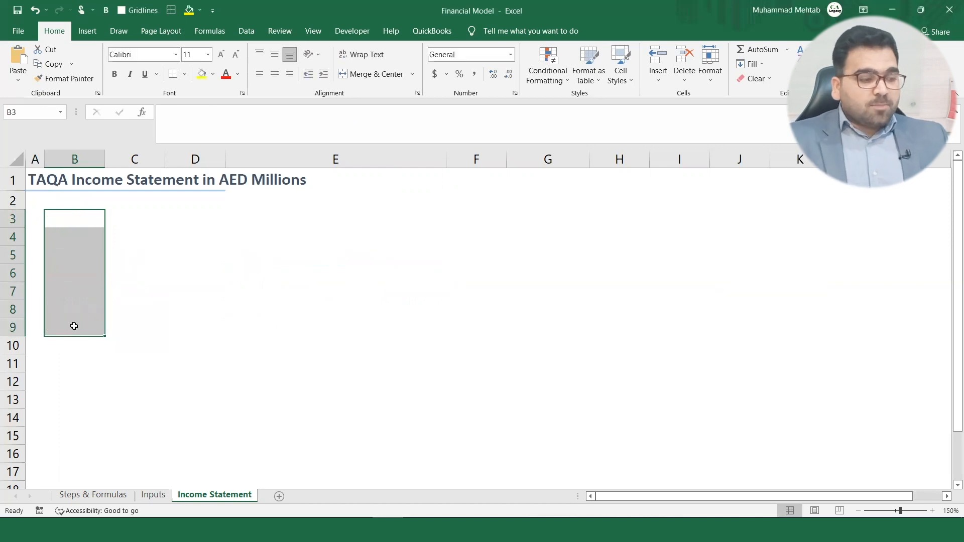
pyautogui.click(36, 180)
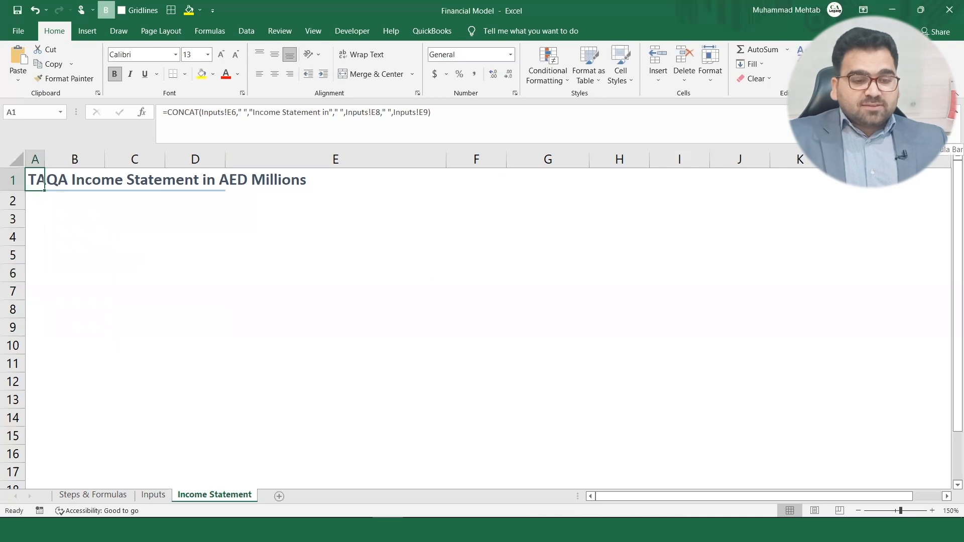
pyautogui.click(956, 114)
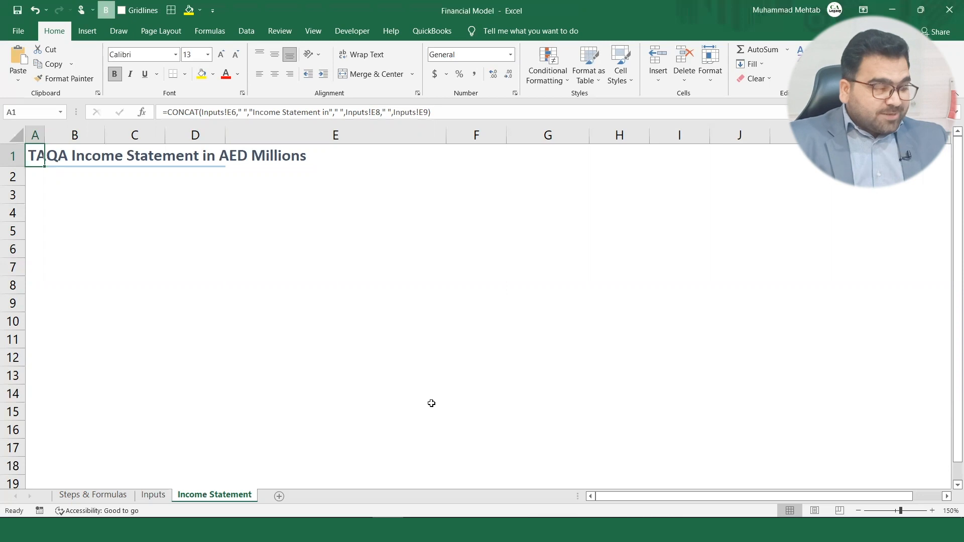
# Narrow column E to about the width of column D and widen column B to make room for row labels.
pyautogui.press('Down')
pyautogui.press('Down')
pyautogui.press('Down')
pyautogui.press('Right')
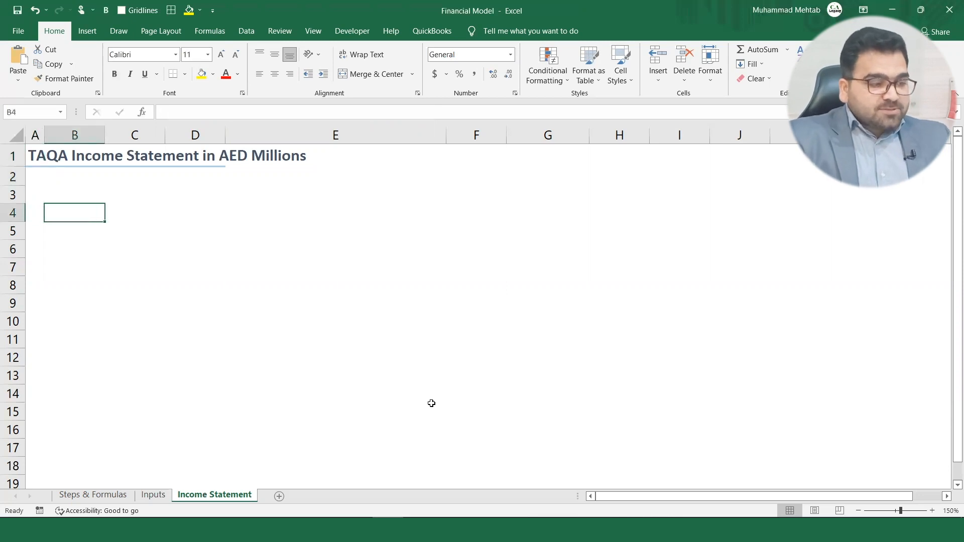
pyautogui.press('Up')
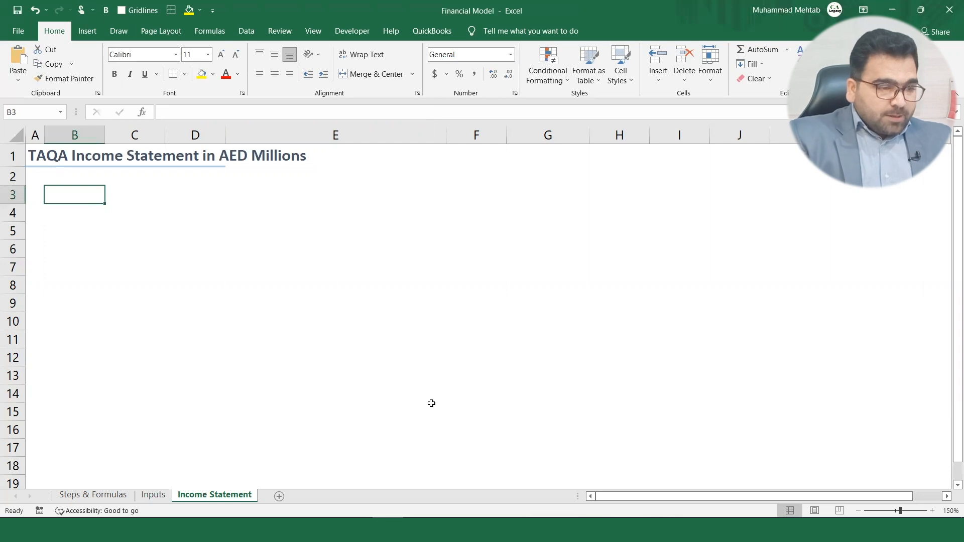
pyautogui.moveTo(446, 133); pyautogui.dragTo(287, 137)
pyautogui.moveTo(102, 137); pyautogui.dragTo(188, 137)
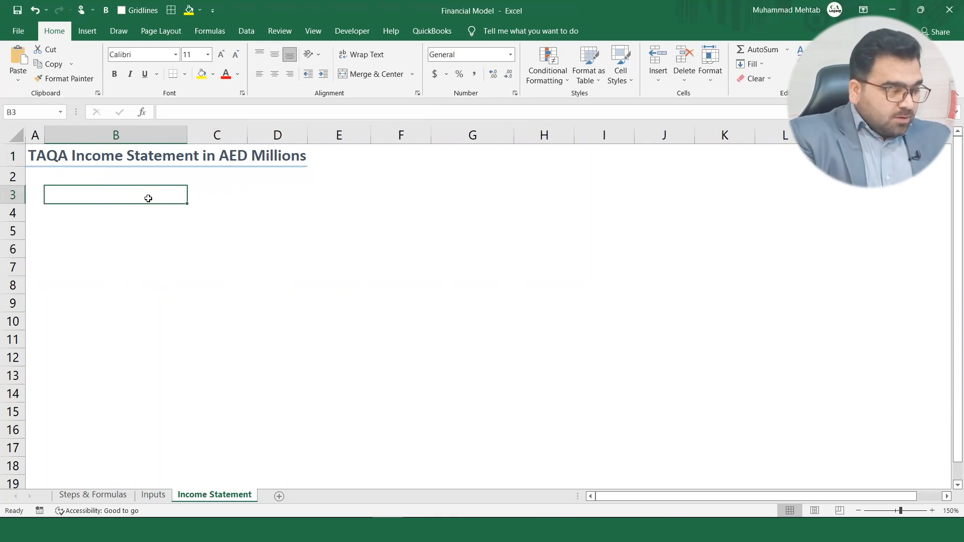
# Enter the row label "Financial Year End" in B3 of the Income Statement sheet.
pyautogui.write('Fi')
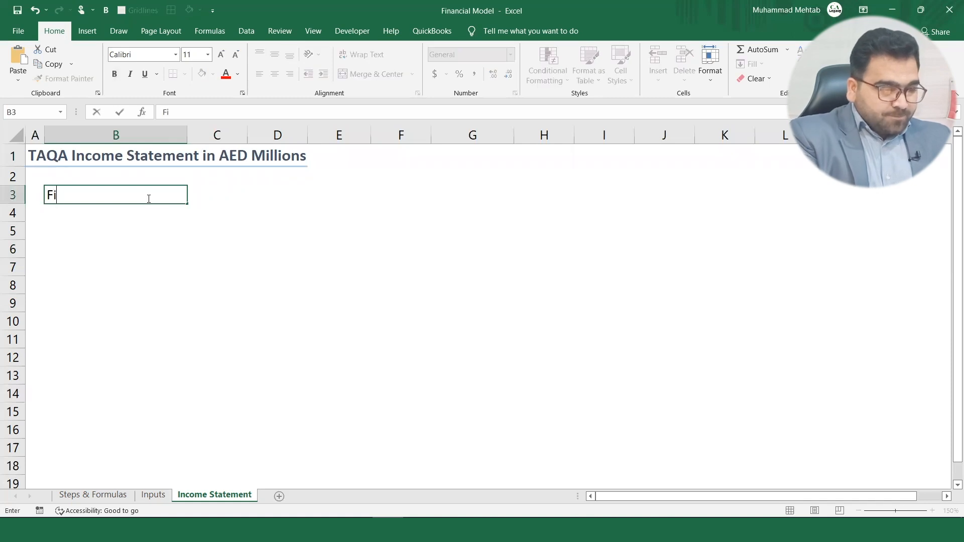
pyautogui.write('ancial')
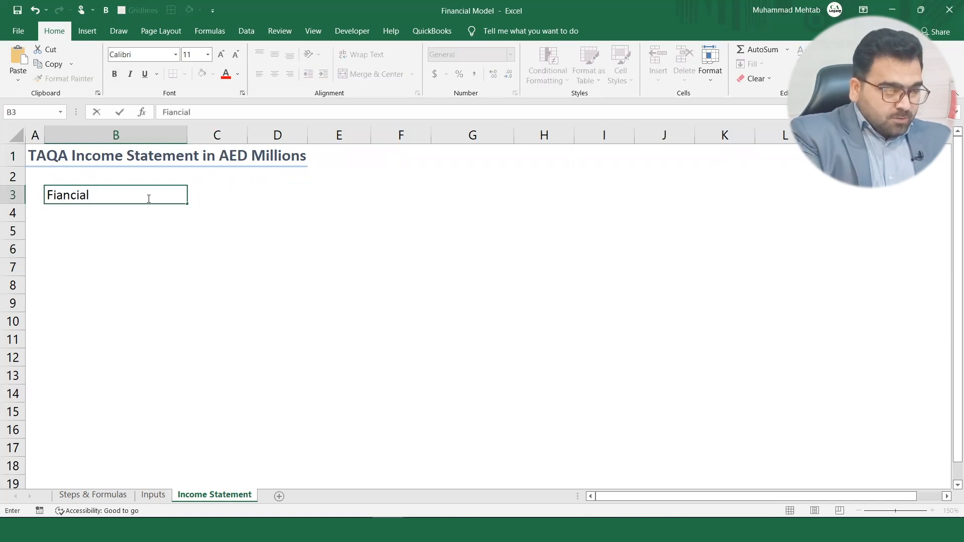
pyautogui.press('BackSpace')
pyautogui.press('BackSpace')
pyautogui.press('BackSpace')
pyautogui.press('BackSpace')
pyautogui.press('BackSpace')
pyautogui.press('BackSpace')
pyautogui.press('BackSpace')
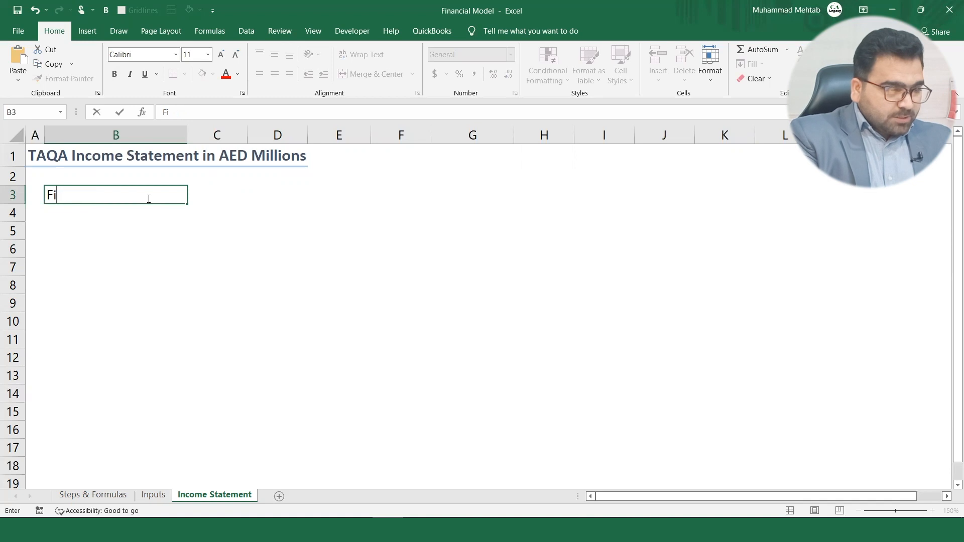
pyautogui.write('nancial Year End')
pyautogui.press('Tab')
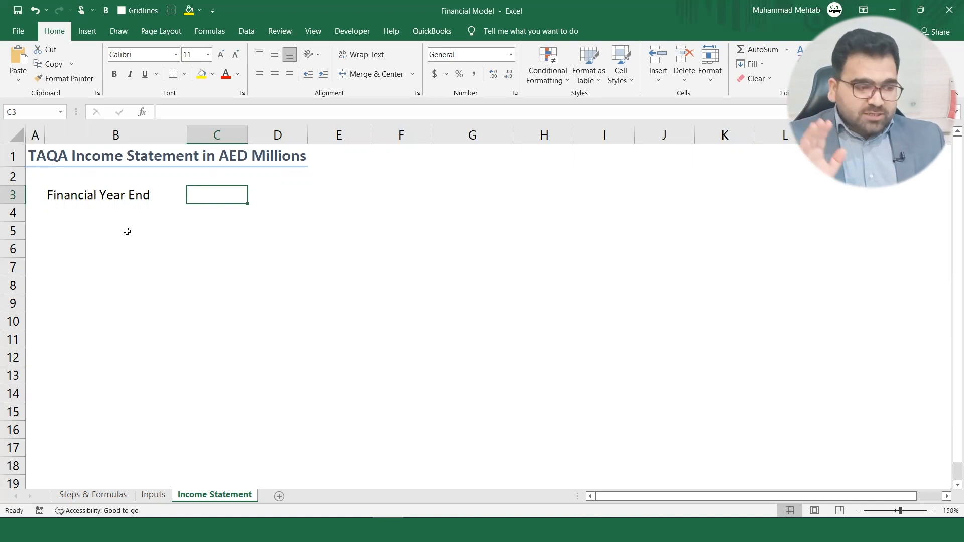
# Enter the row label "Time Line" in B4, directly below Financial Year End.
pyautogui.press('Left')
pyautogui.press('Left')
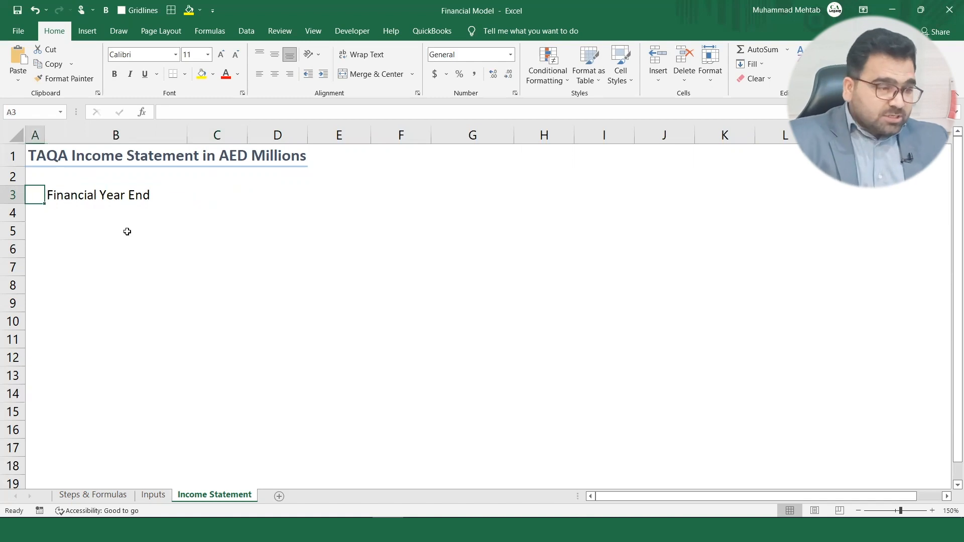
pyautogui.press('Right')
pyautogui.press('Down')
pyautogui.write('Ti')
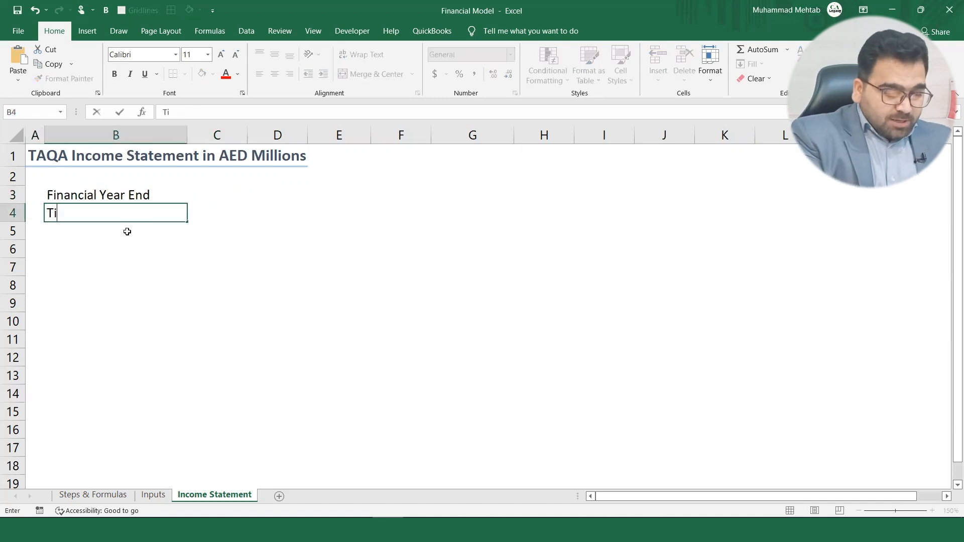
pyautogui.write('me Line')
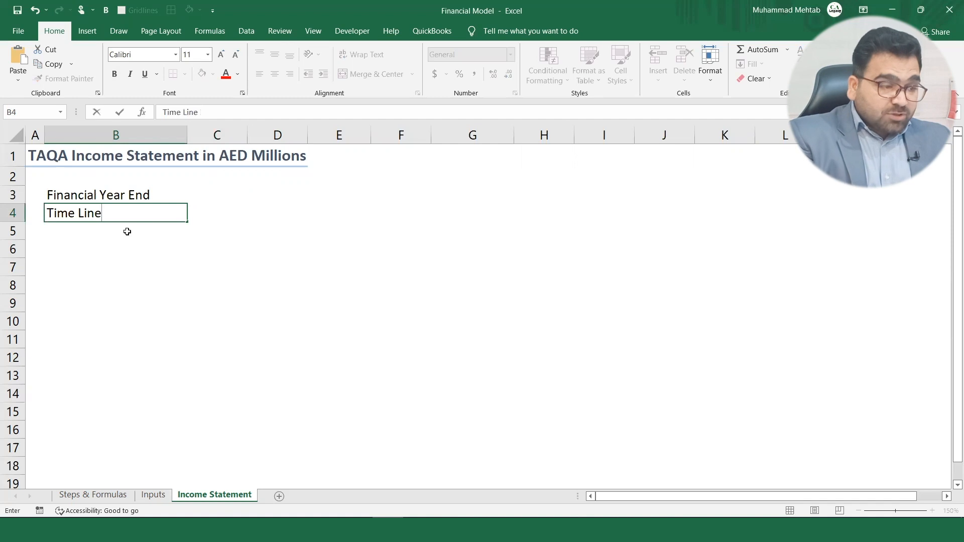
pyautogui.press('Return')
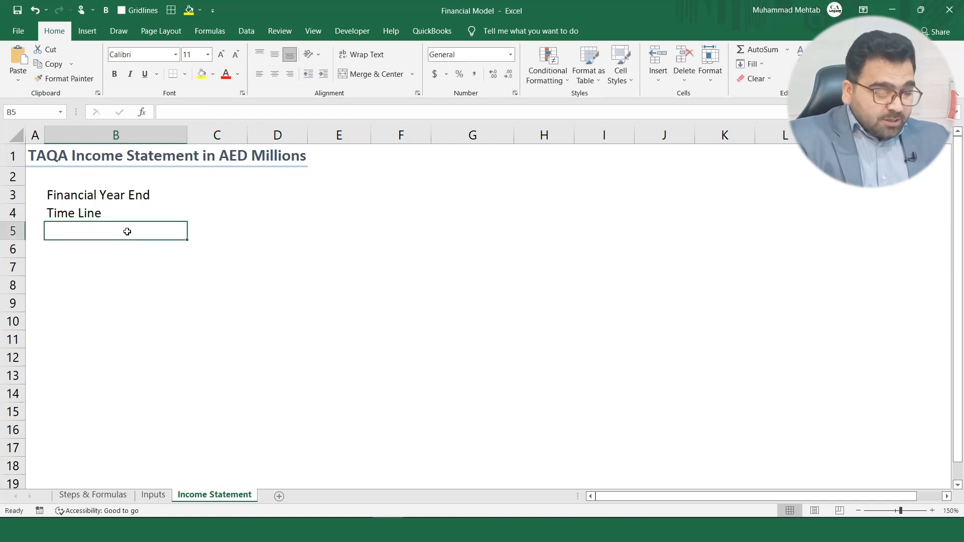
# Add the row labels "Currency & Units" in B5 and "Time Stamp" in B6.
pyautogui.write('Currency ')
pyautogui.write('and')
pyautogui.press('BackSpace')
pyautogui.press('BackSpace')
pyautogui.press('BackSpace')
pyautogui.press('BackSpace')
pyautogui.write('& Units')
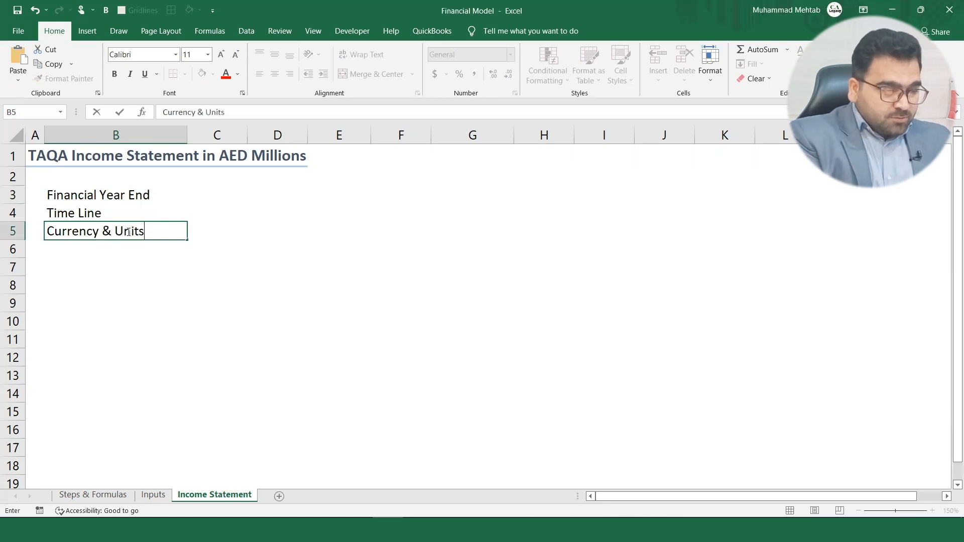
pyautogui.press('Return')
pyautogui.write('Time ')
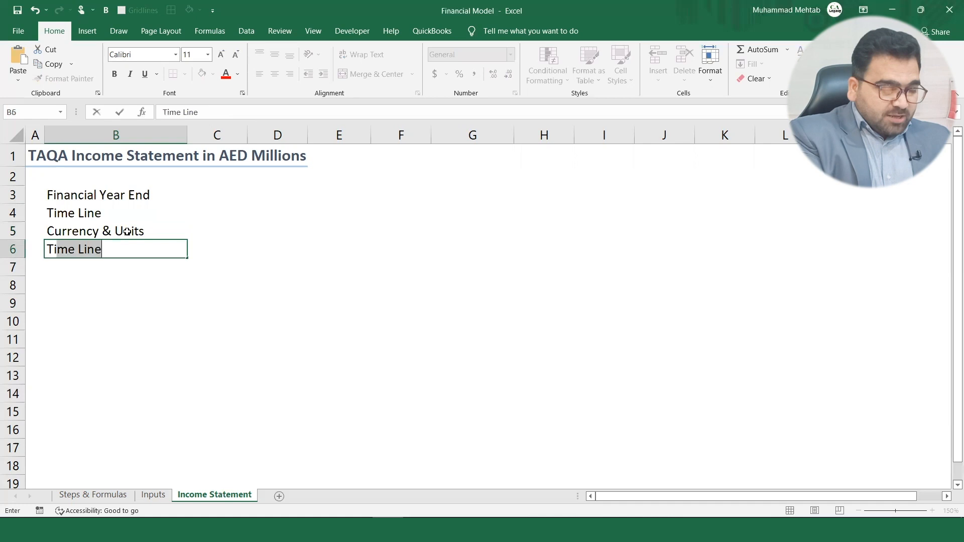
pyautogui.write('Sta')
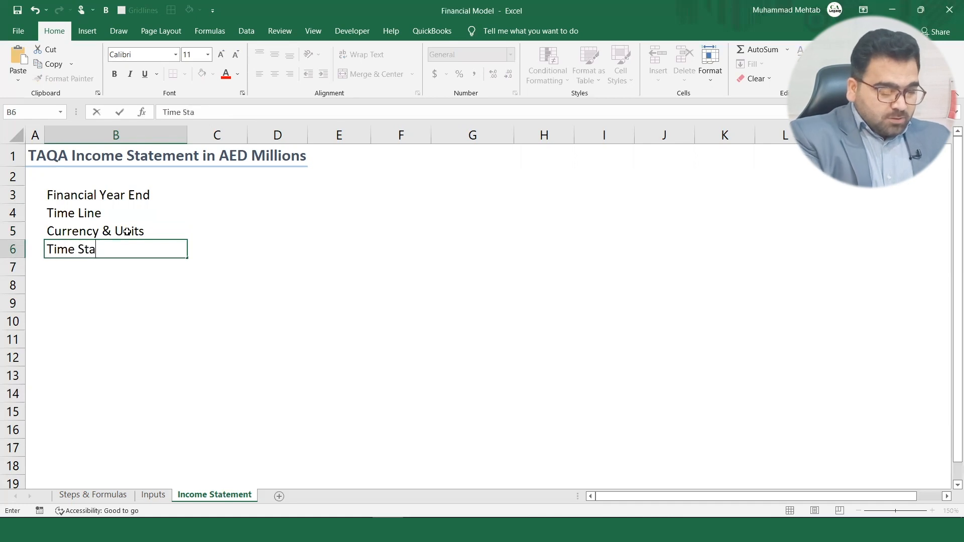
pyautogui.write('mp')
pyautogui.press('Return')
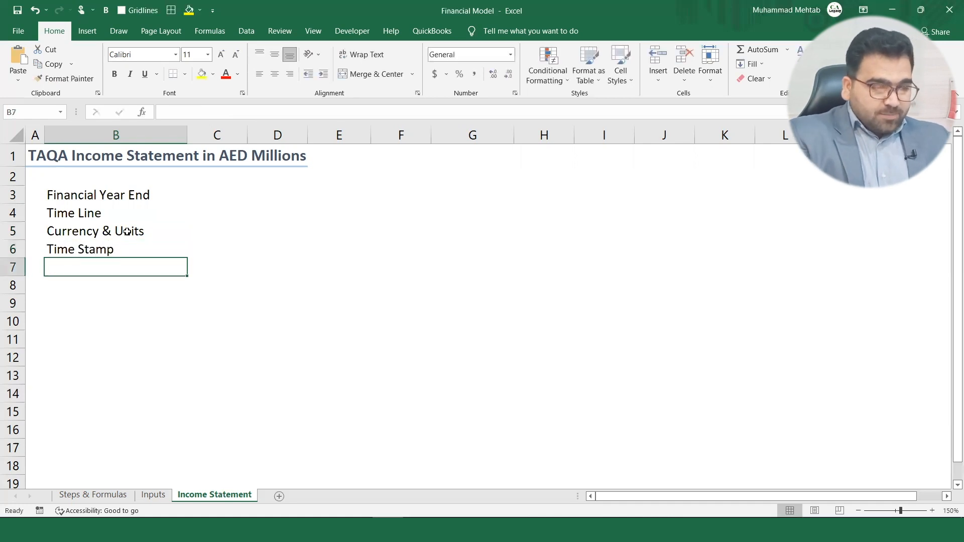
# Enter -2, -1 and 0 in C4:E4 of the Time Line row.
pyautogui.press('Up')
pyautogui.press('Up')
pyautogui.press('Up')
pyautogui.press('Right')
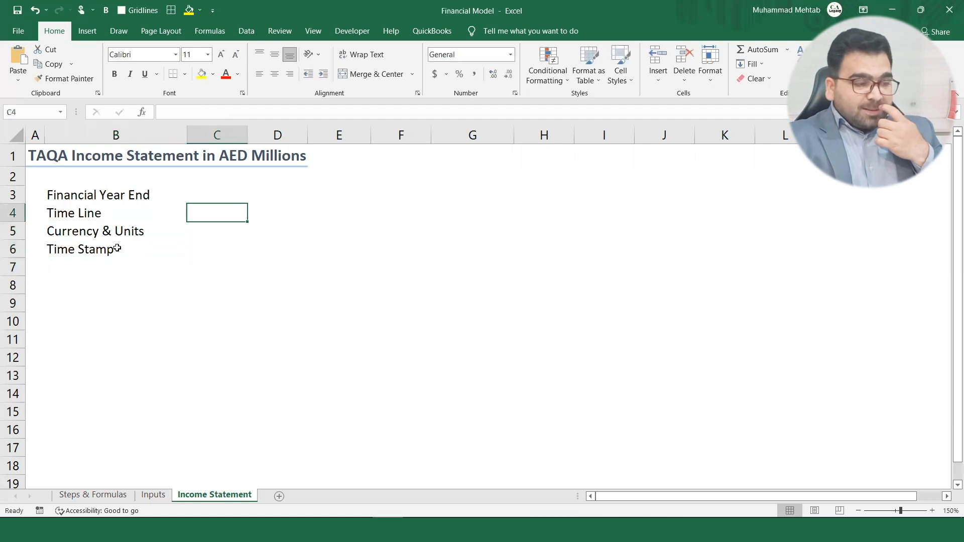
pyautogui.press('Up')
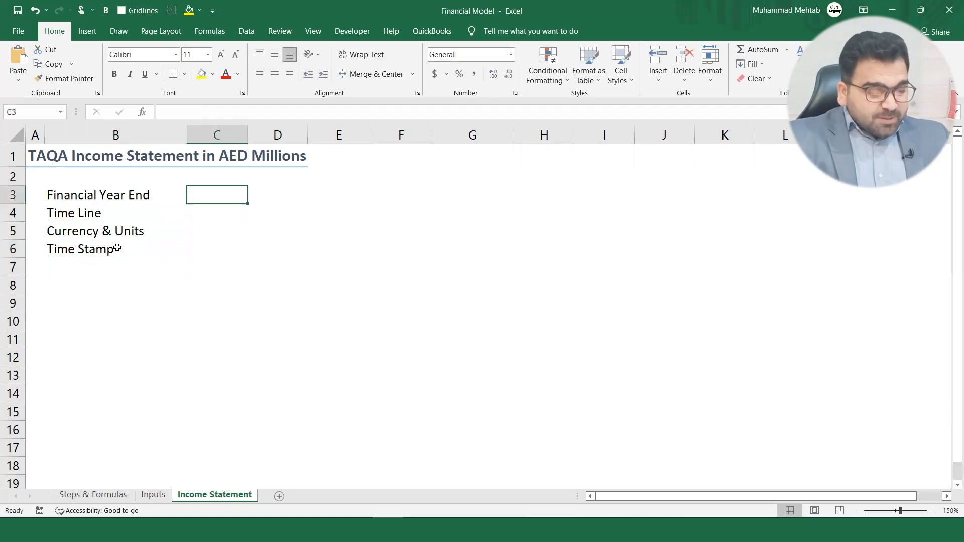
pyautogui.press('Down')
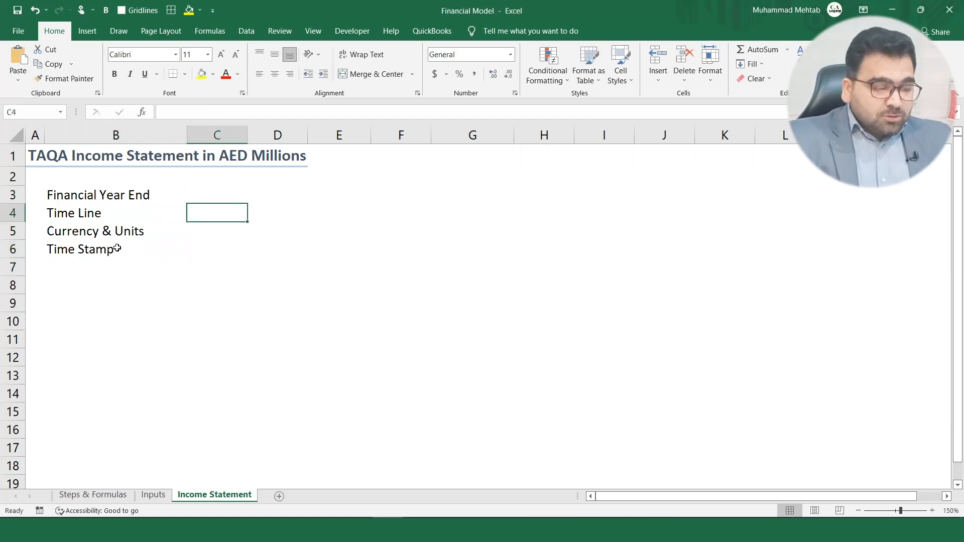
pyautogui.write('-2')
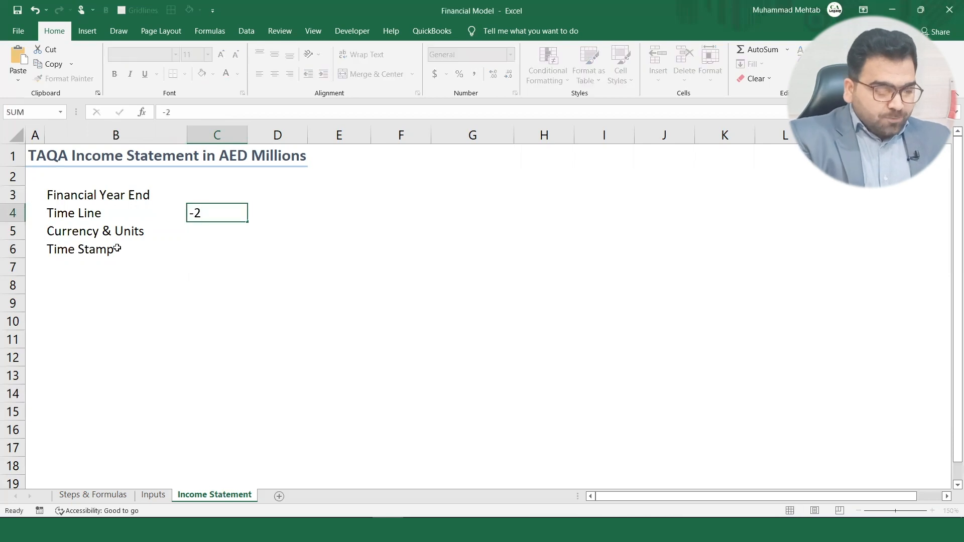
pyautogui.press('Tab')
pyautogui.write('-1')
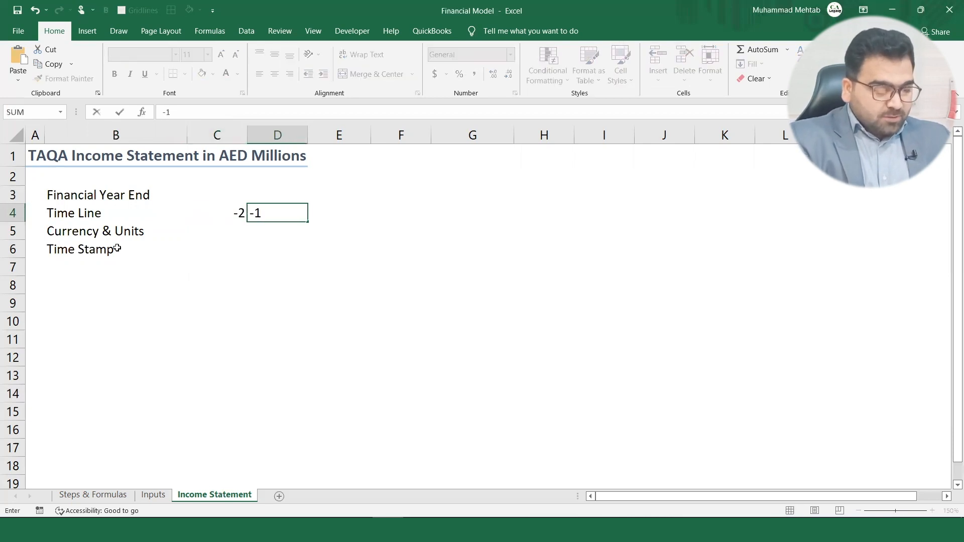
pyautogui.press('Tab')
pyautogui.write('01')
pyautogui.press('BackSpace')
pyautogui.press('Tab')
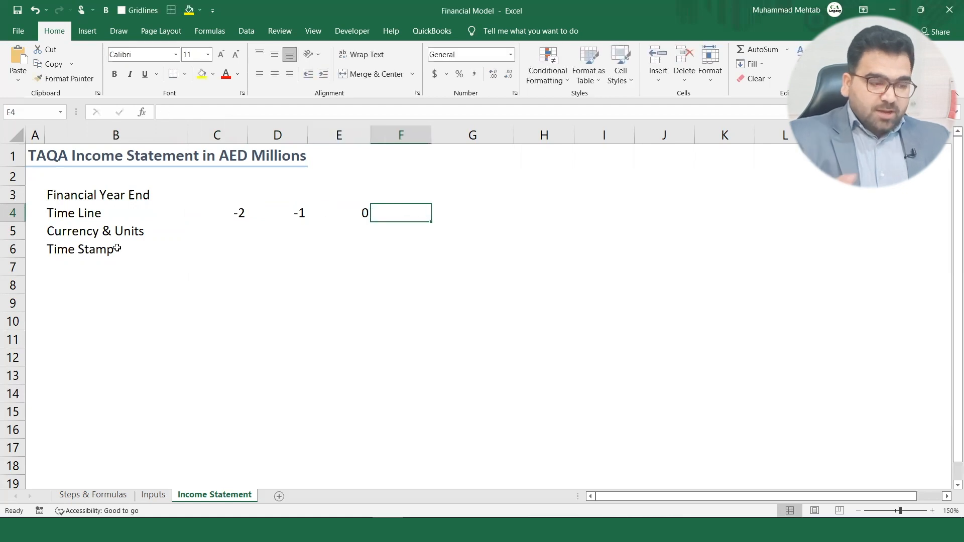
# Extend the Time Line series from C4:E4 across to J4 so it runs up to 5.
pyautogui.click(235, 213)
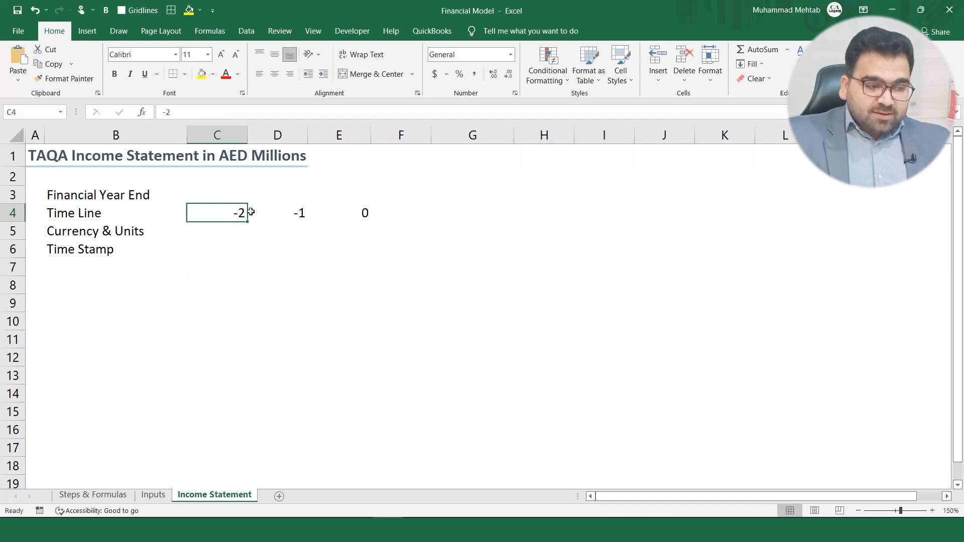
pyautogui.hotkey('shift', 'Right')
pyautogui.hotkey('shift', 'Right')
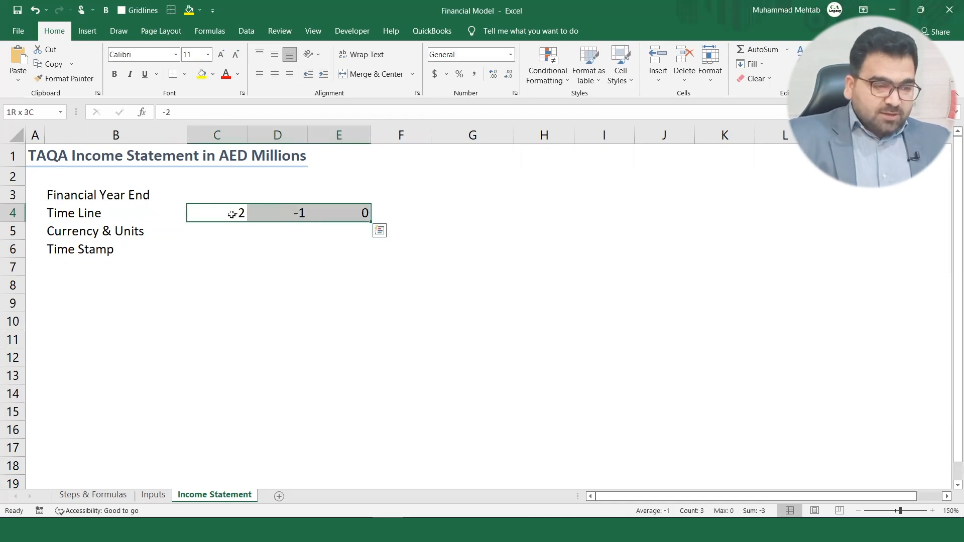
pyautogui.moveTo(372, 222); pyautogui.dragTo(674, 216)
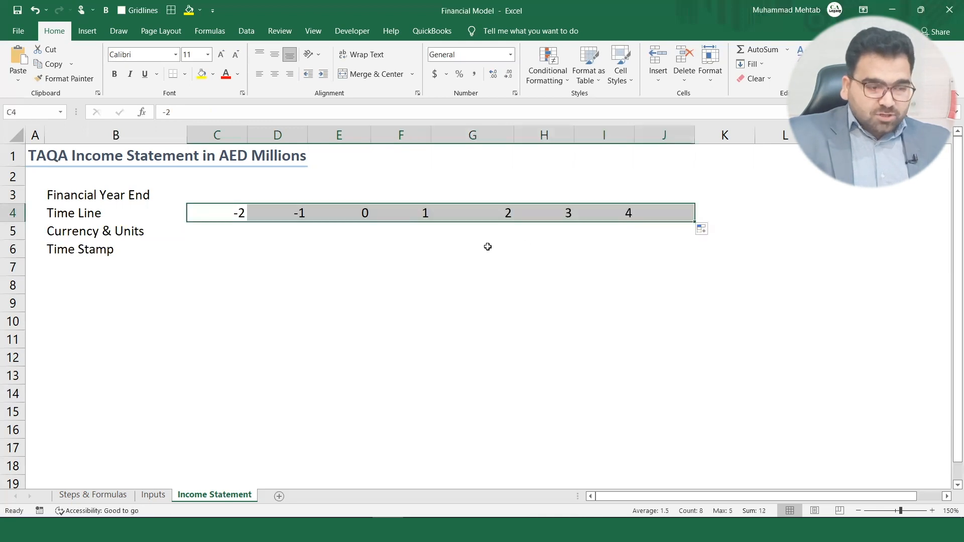
pyautogui.click(465, 177)
pyautogui.click(243, 194)
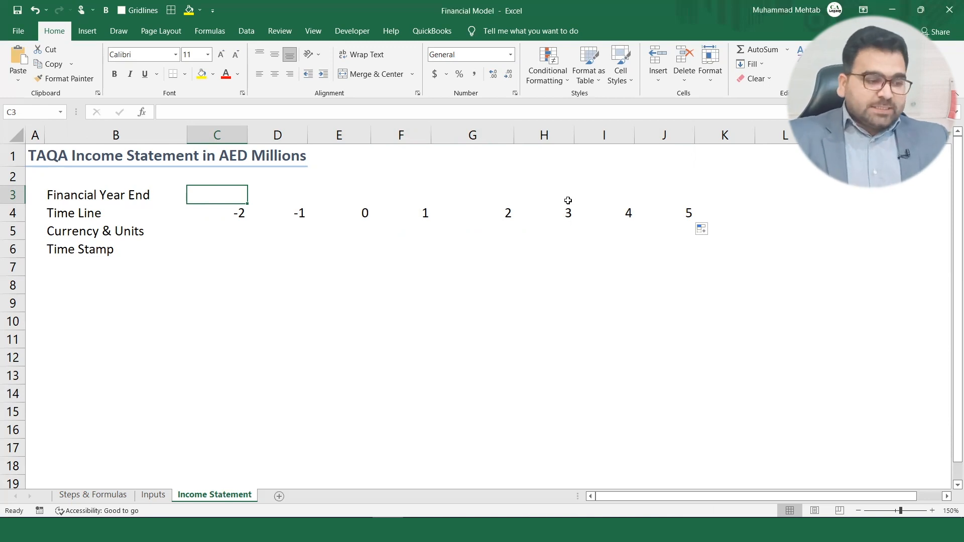
# Enter the trial start date May 2020 in D9.
pyautogui.click(252, 303)
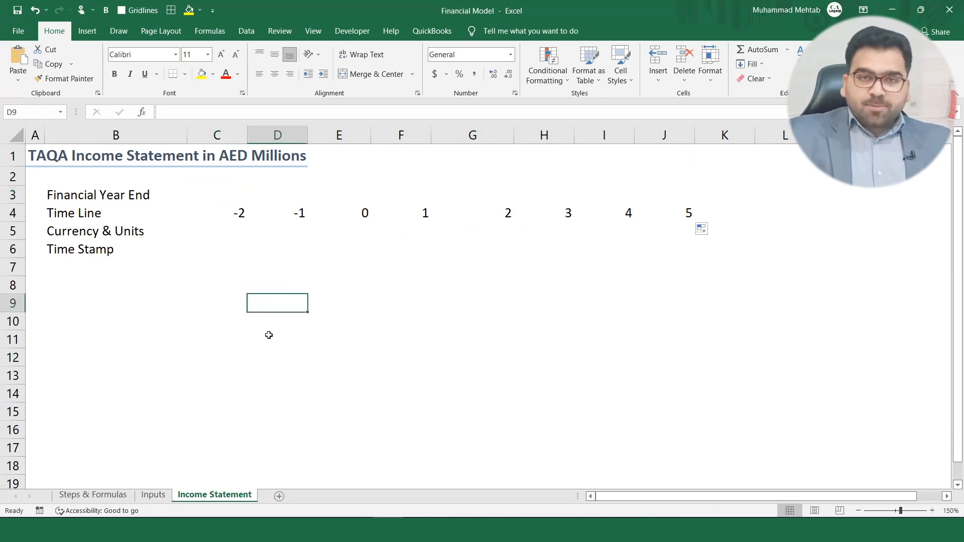
pyautogui.write('M')
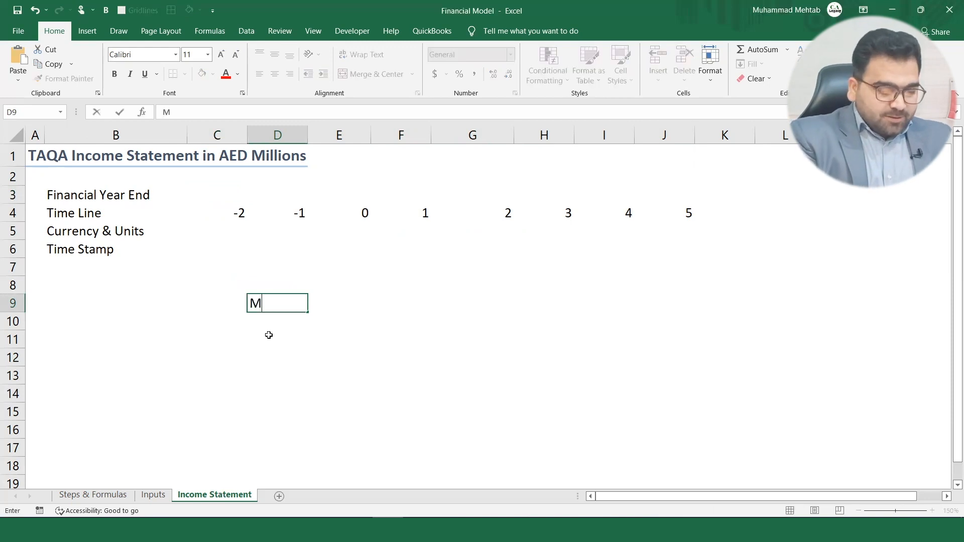
pyautogui.write('ay 2020')
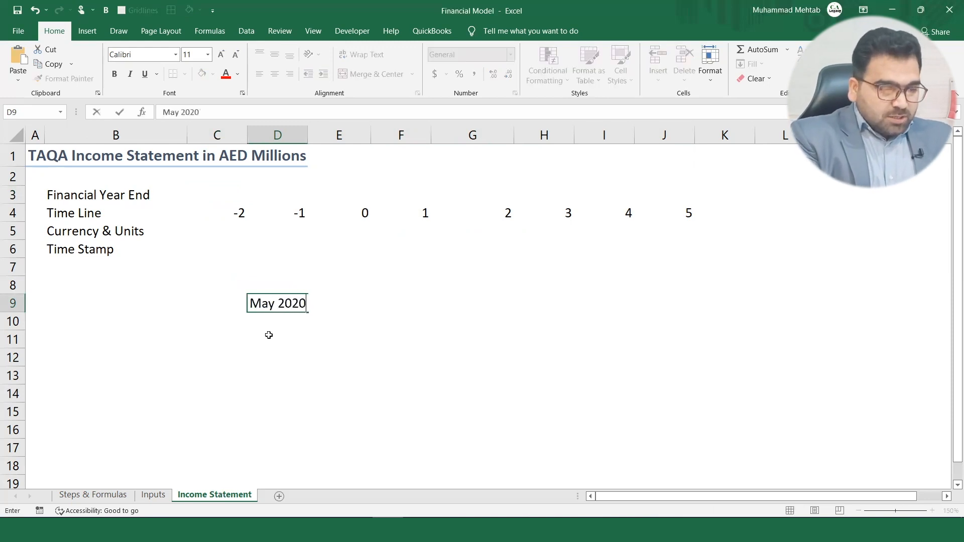
pyautogui.press('Return')
pyautogui.click(269, 335)
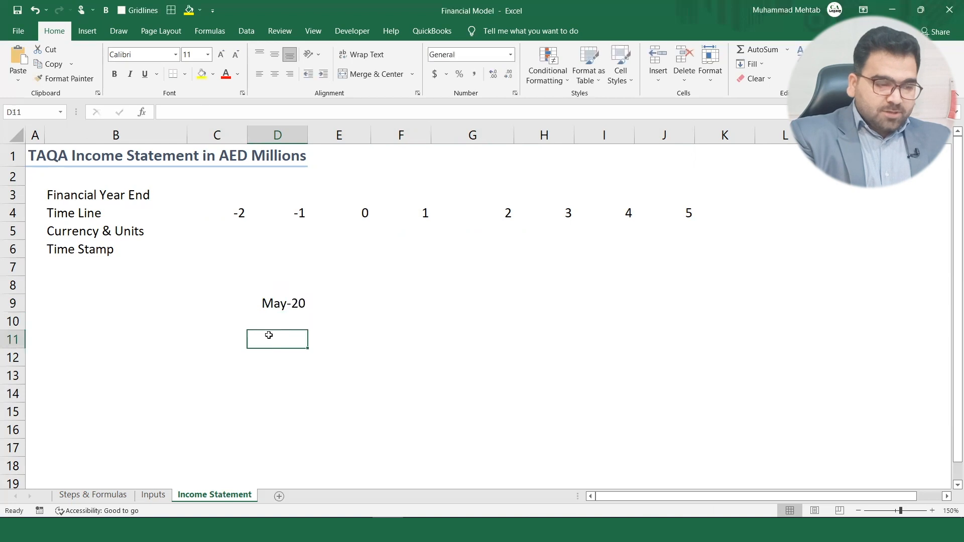
pyautogui.press('Up')
pyautogui.press('Down')
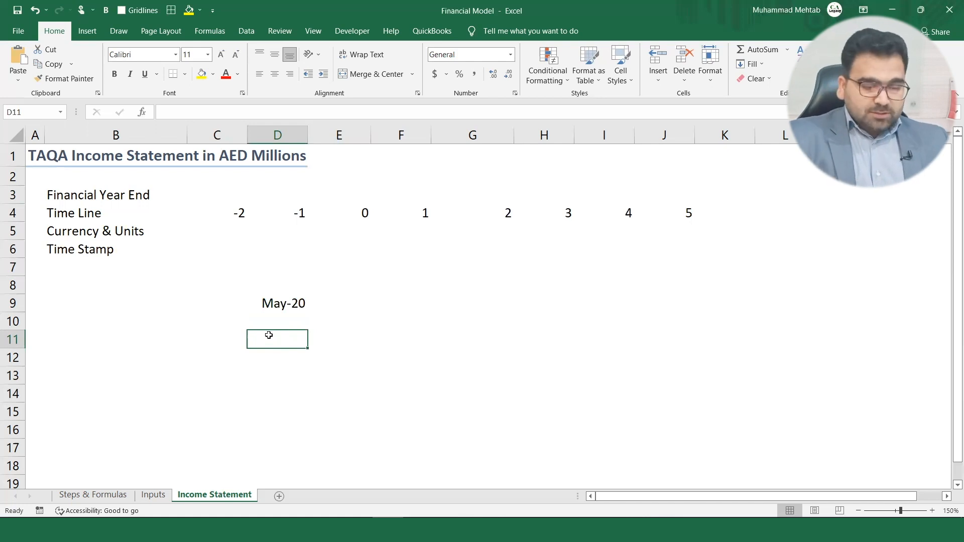
# Enter an EDATE formula in D11 that adds 5 months to the date in D9.
pyautogui.write('=ed')
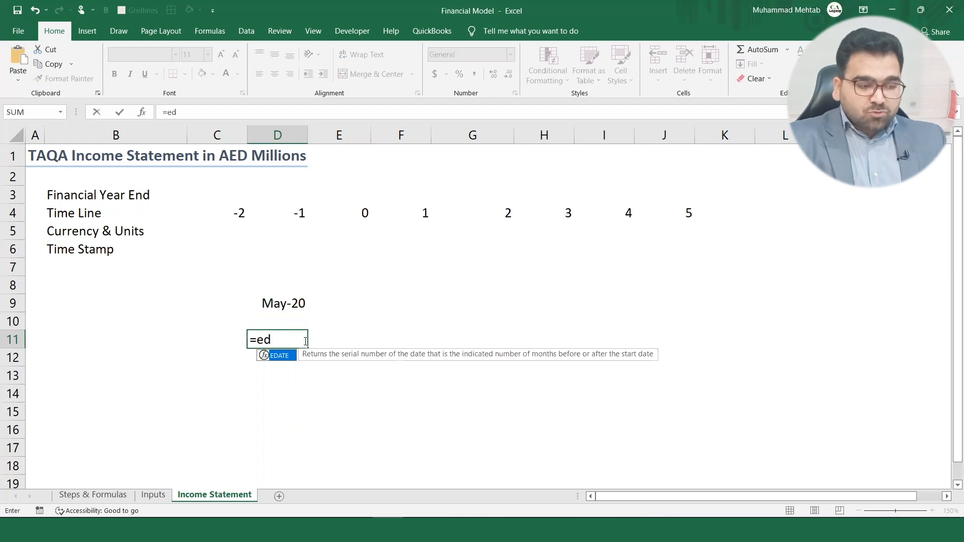
pyautogui.press('Tab')
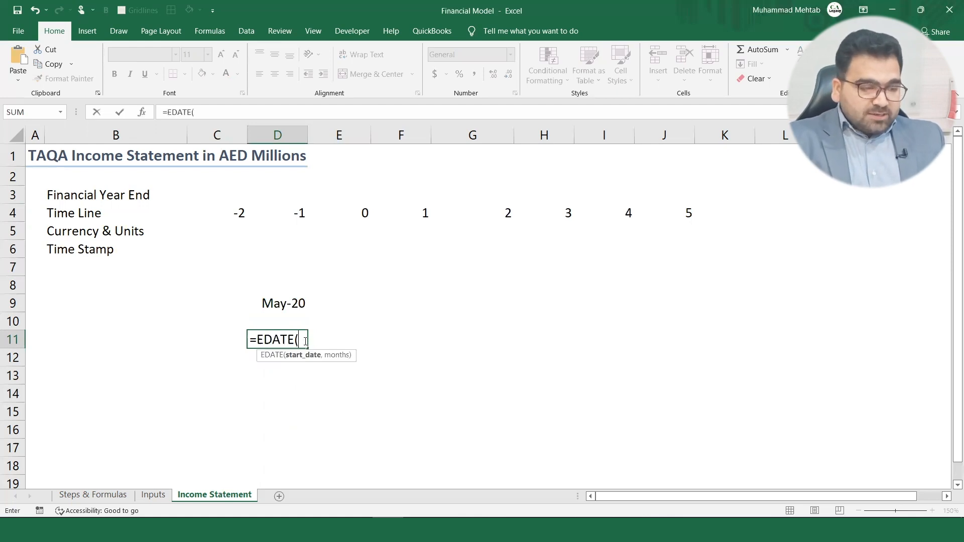
pyautogui.click(278, 300)
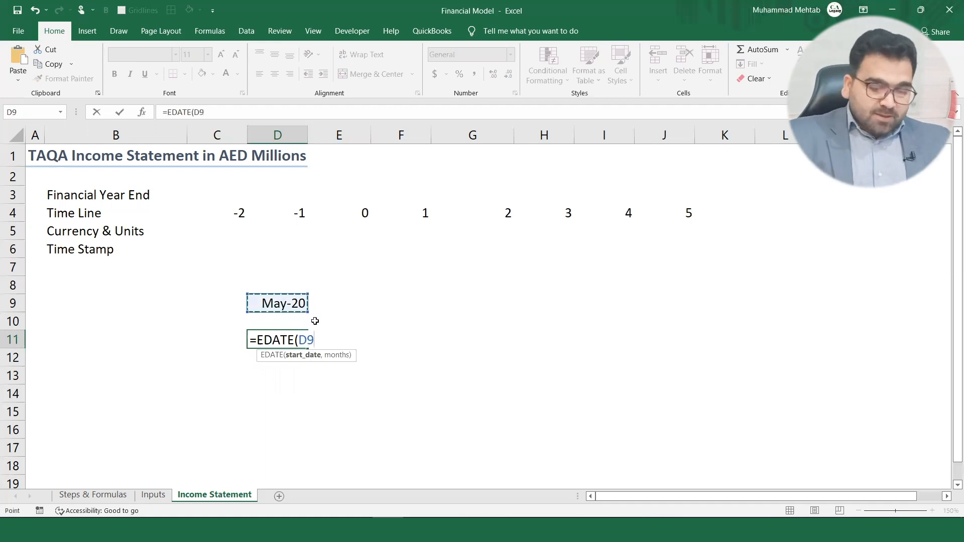
pyautogui.write(',5')
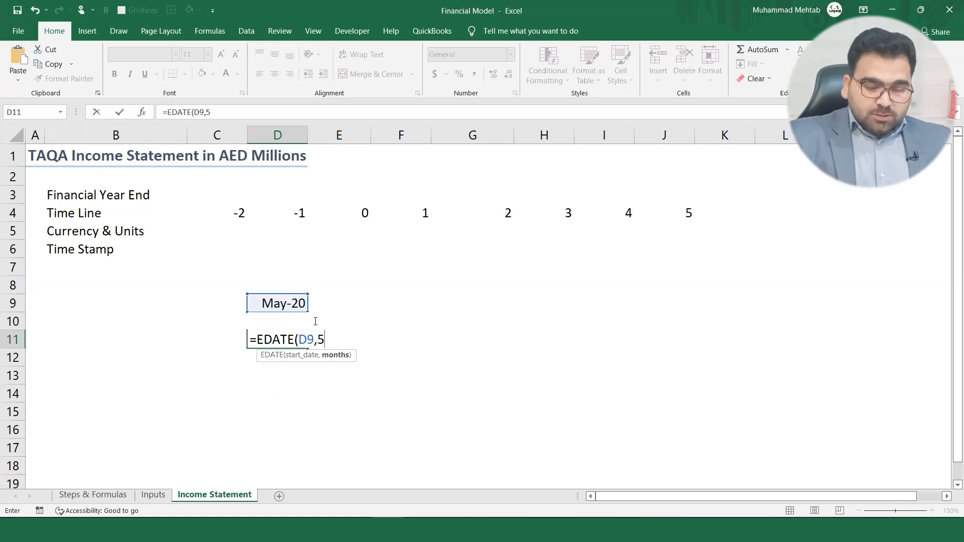
pyautogui.press('Return')
# Format D11 as a date with the second 14-Mar-12 type, which shows a two-digit day.
pyautogui.click(301, 338)
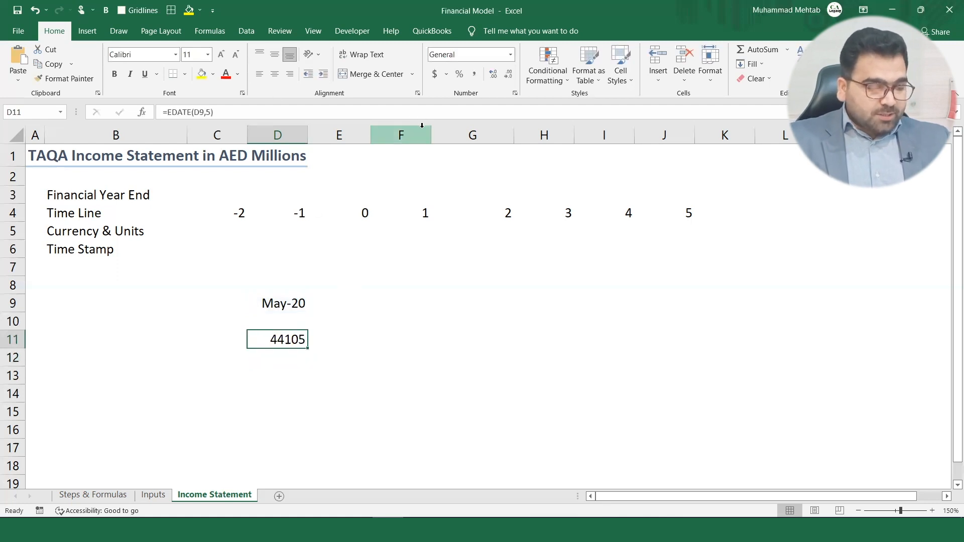
pyautogui.hotkey('ctrl', '1')
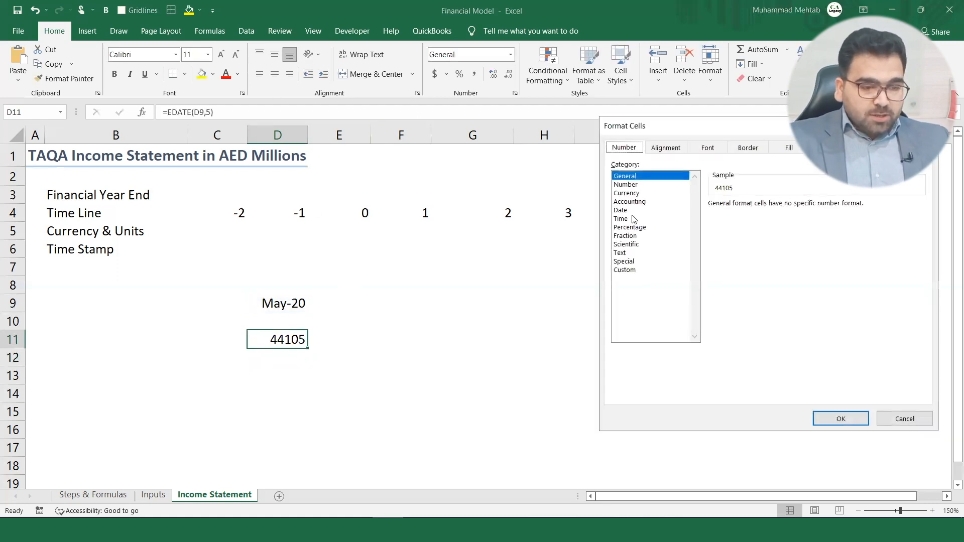
pyautogui.click(656, 211)
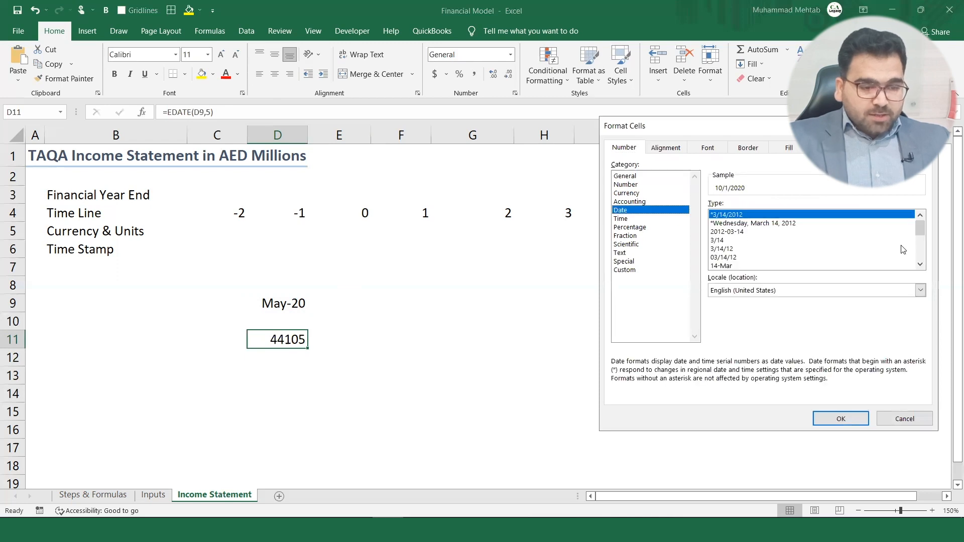
pyautogui.click(919, 266)
pyautogui.click(920, 266)
pyautogui.click(920, 266)
pyautogui.click(920, 266)
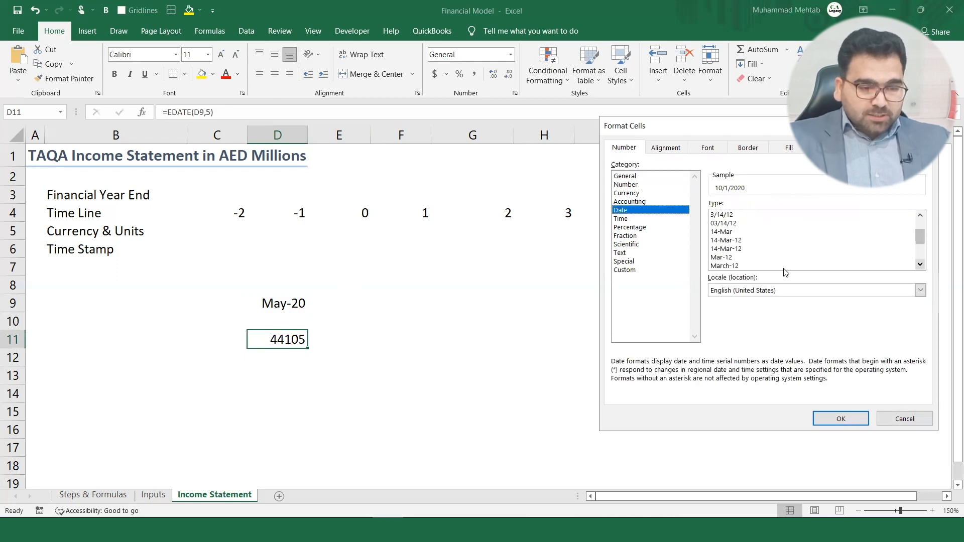
pyautogui.click(734, 249)
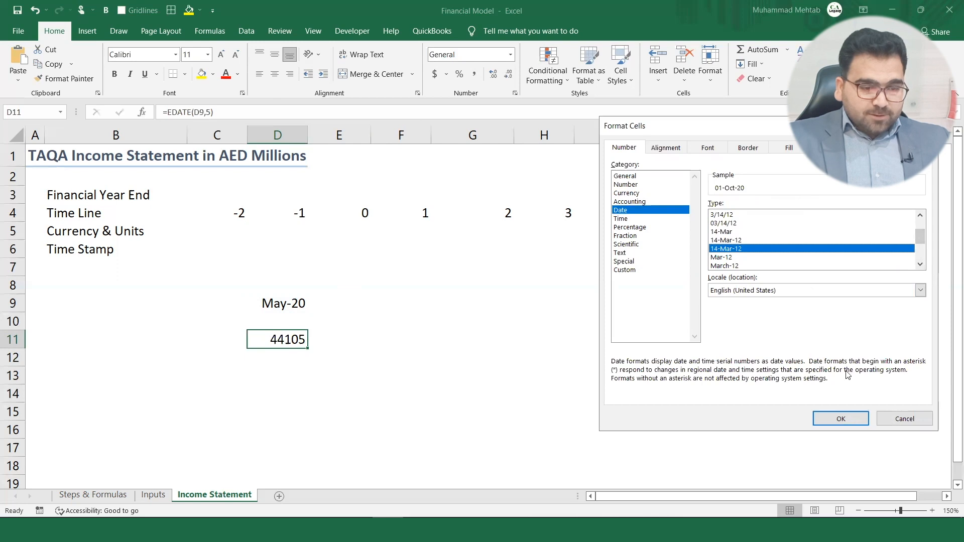
pyautogui.click(809, 421)
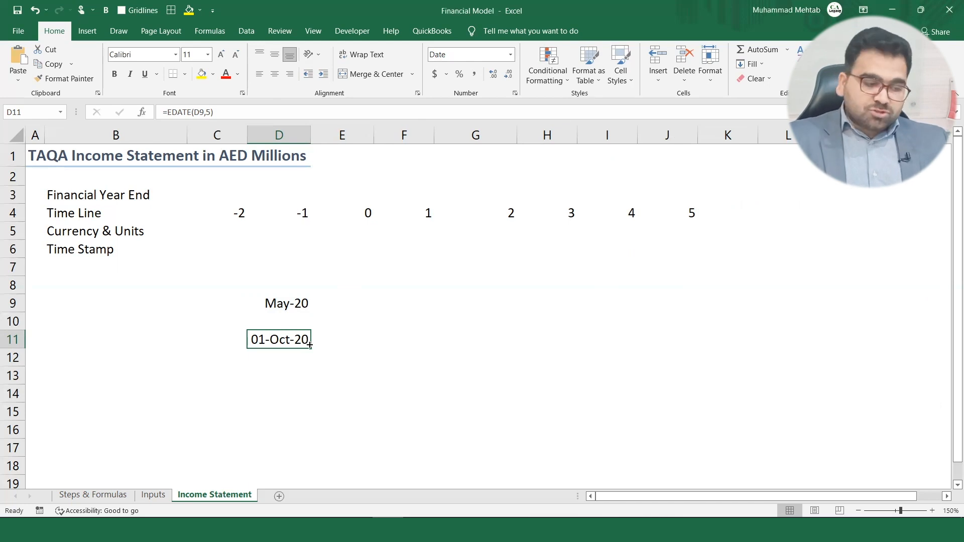
# Fill the D11 formula down through D15, trying the Flash Fill option, and autofit column D to the dates.
pyautogui.moveTo(310, 355); pyautogui.dragTo(316, 420)
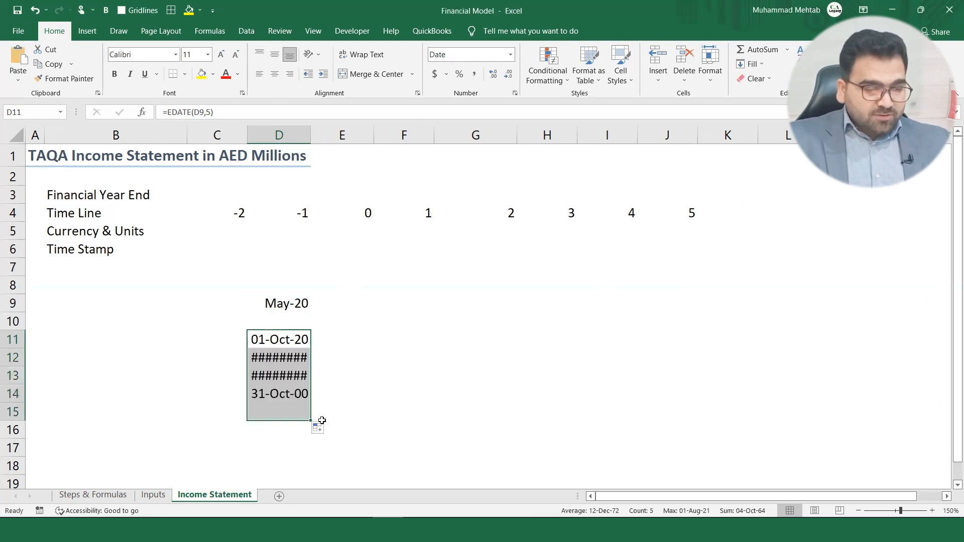
pyautogui.click(321, 429)
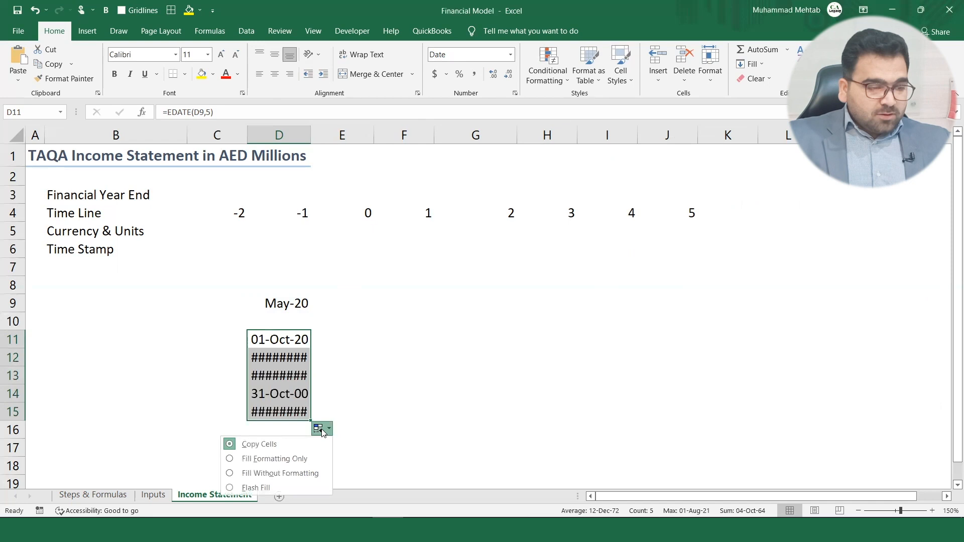
pyautogui.click(266, 487)
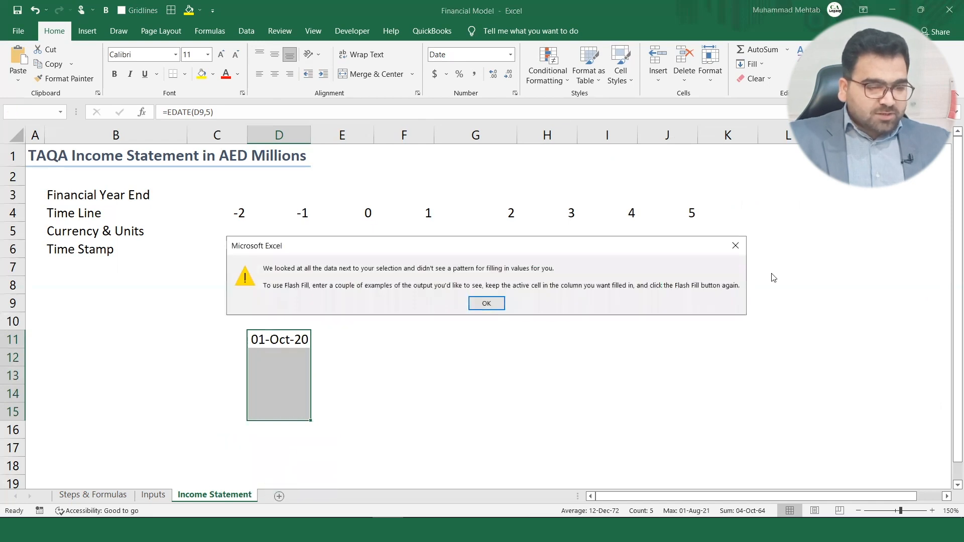
pyautogui.click(736, 246)
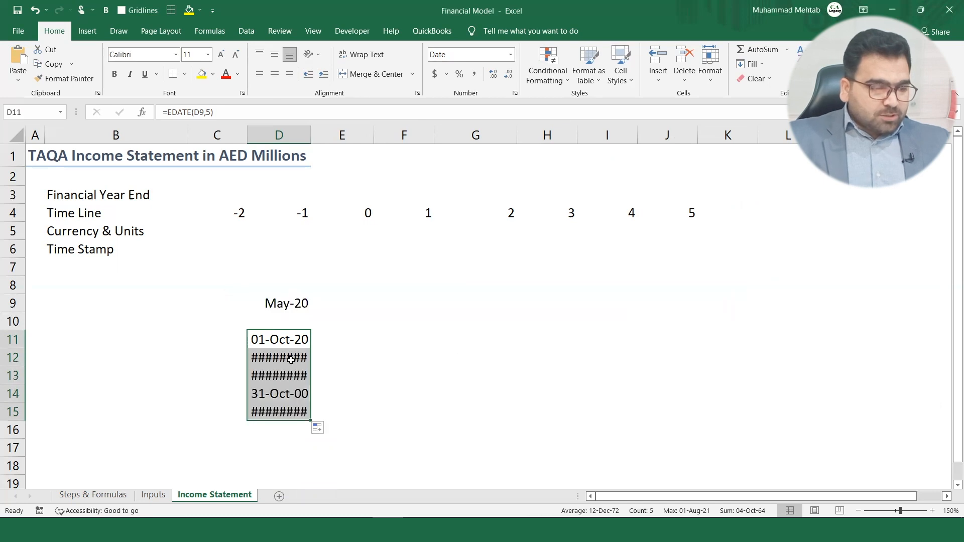
pyautogui.doubleClick(310, 141)
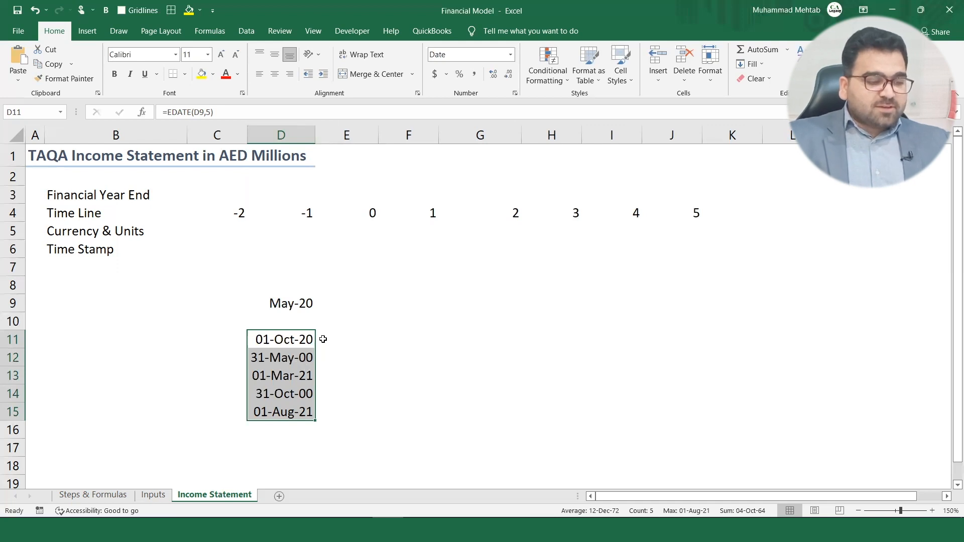
# Clear the trial formulas in D11:D15 and the trial date in D9.
pyautogui.press('Delete')
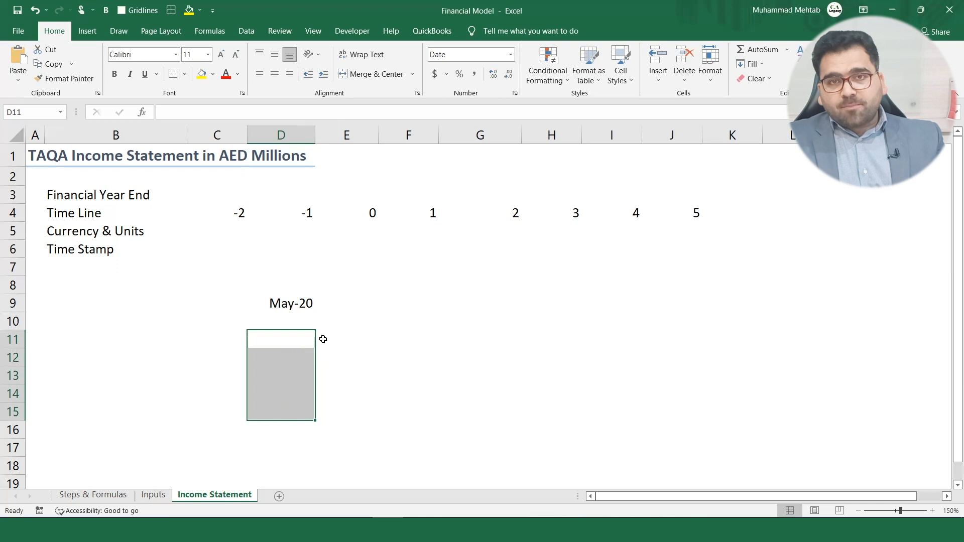
pyautogui.click(301, 304)
pyautogui.press('Delete')
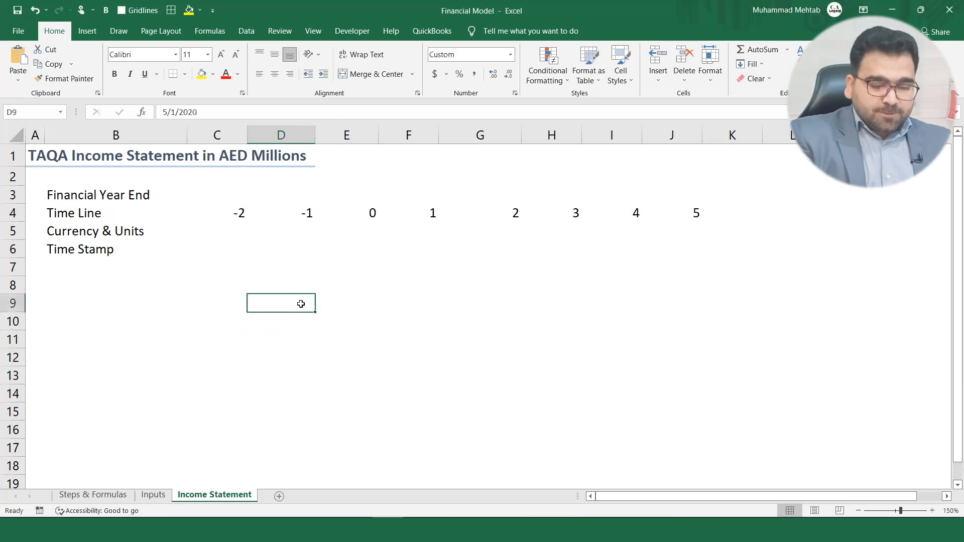
pyautogui.click(222, 191)
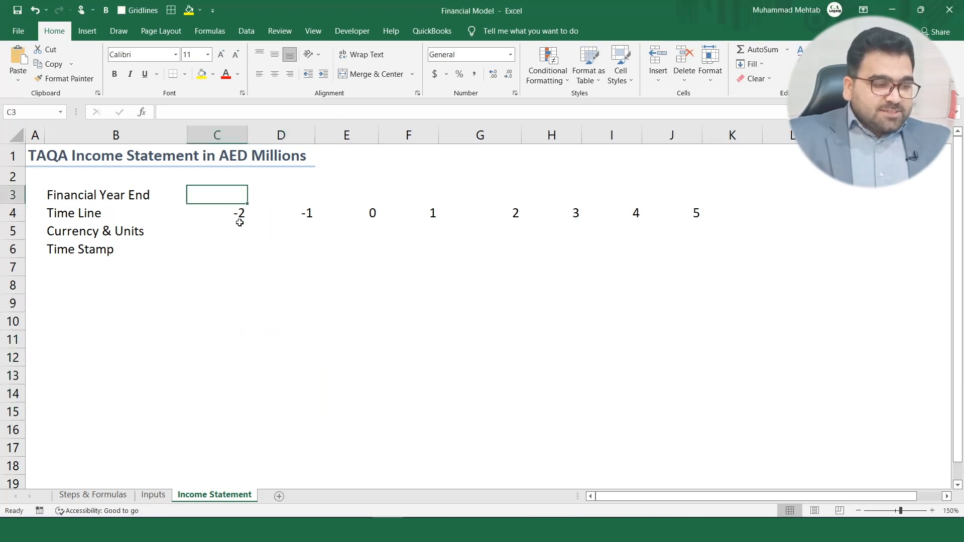
pyautogui.write('=e')
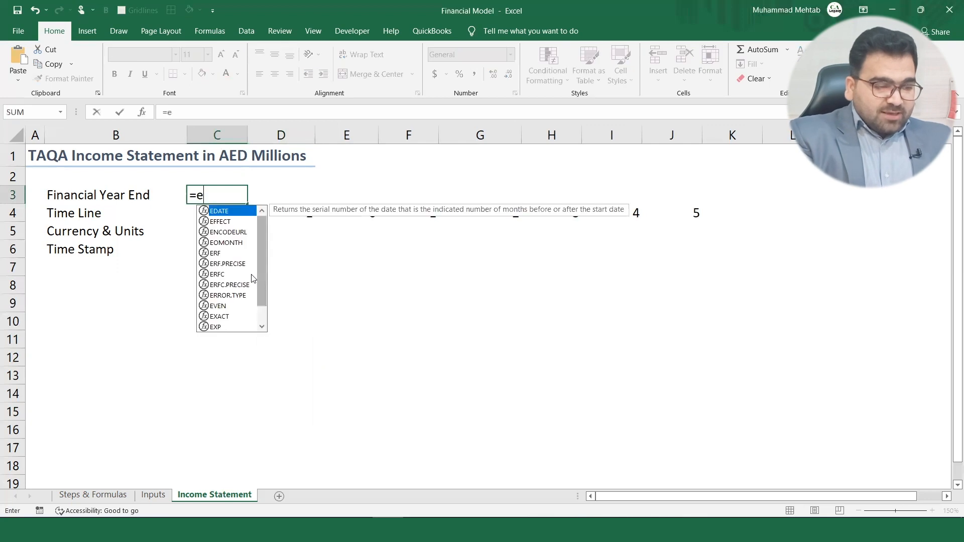
pyautogui.press('Tab')
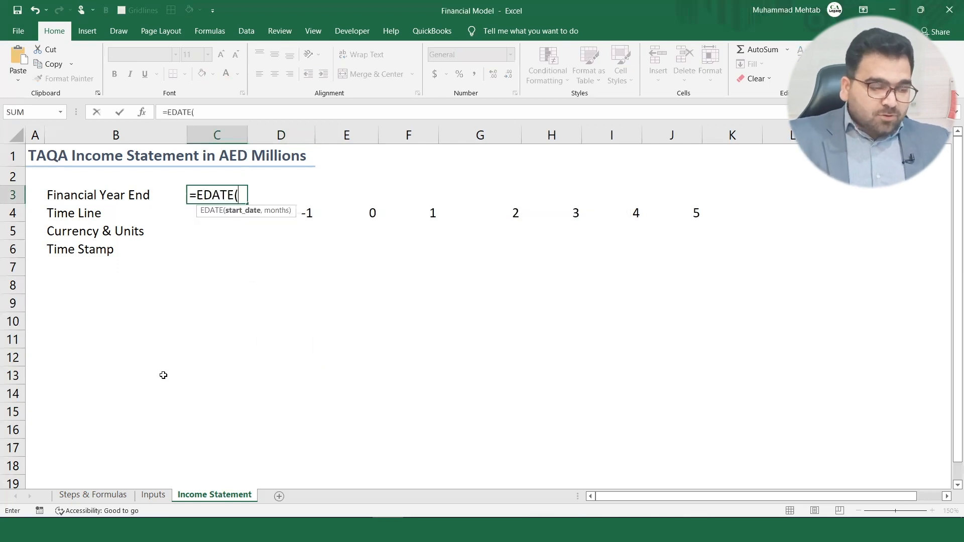
pyautogui.press('Escape')
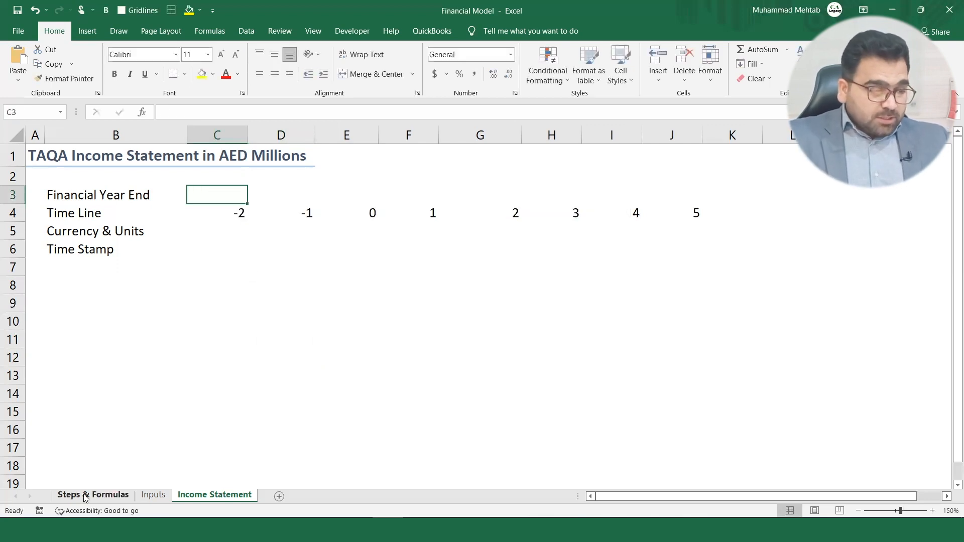
# Add "Edate" in K6 of the Steps & Formulas sheet, below Concat in the list of formulas.
pyautogui.click(93, 494)
pyautogui.click(517, 222)
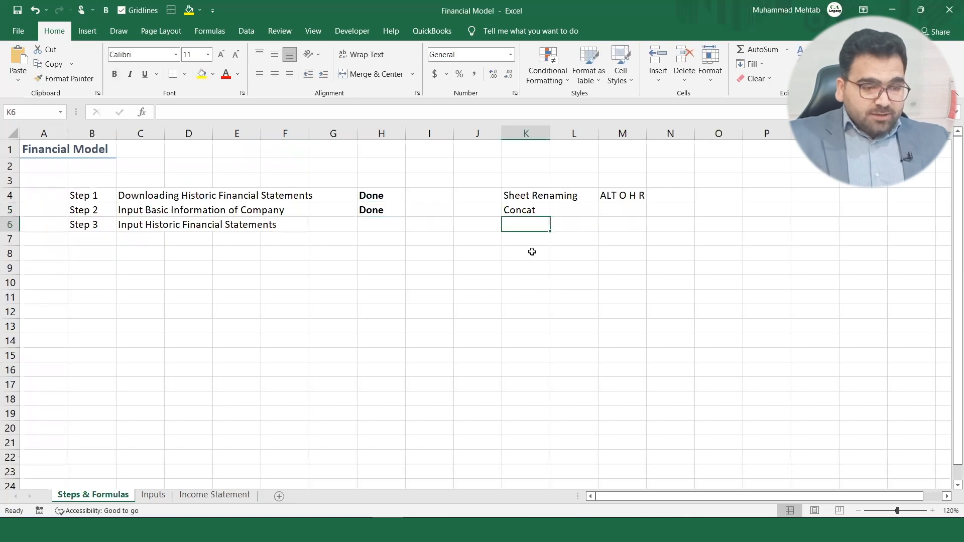
pyautogui.write('Edta')
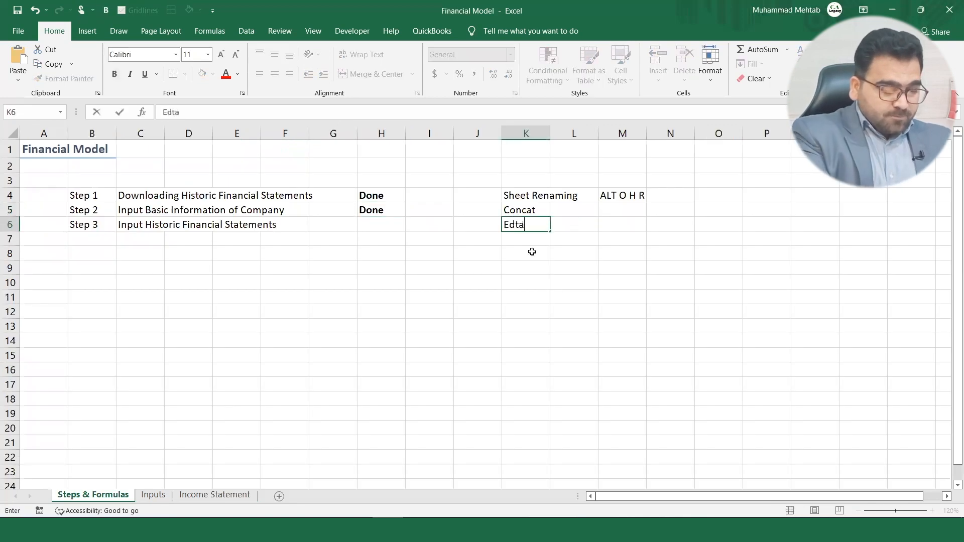
pyautogui.press('BackSpace')
pyautogui.press('BackSpace')
pyautogui.write('date')
pyautogui.press('Return')
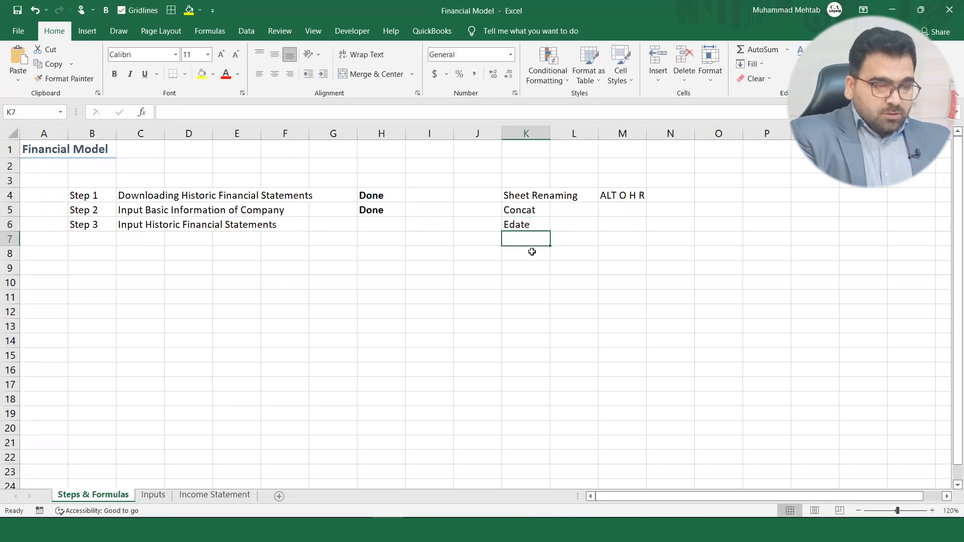
# On the Income Statement sheet, enter an EDATE formula in C3 with 'Income Statement'!E7 as start date and C4*12 as months.
pyautogui.click(217, 495)
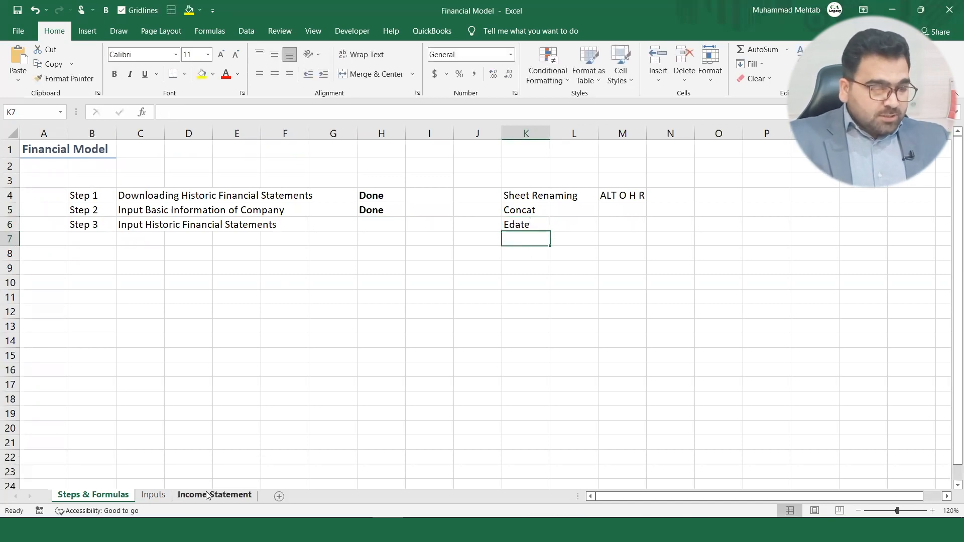
pyautogui.write('=ed')
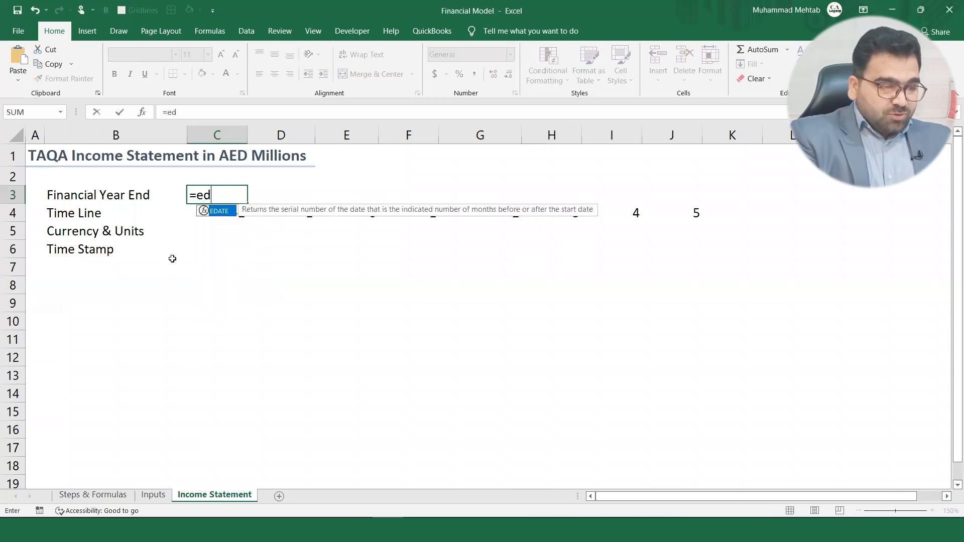
pyautogui.press('Tab')
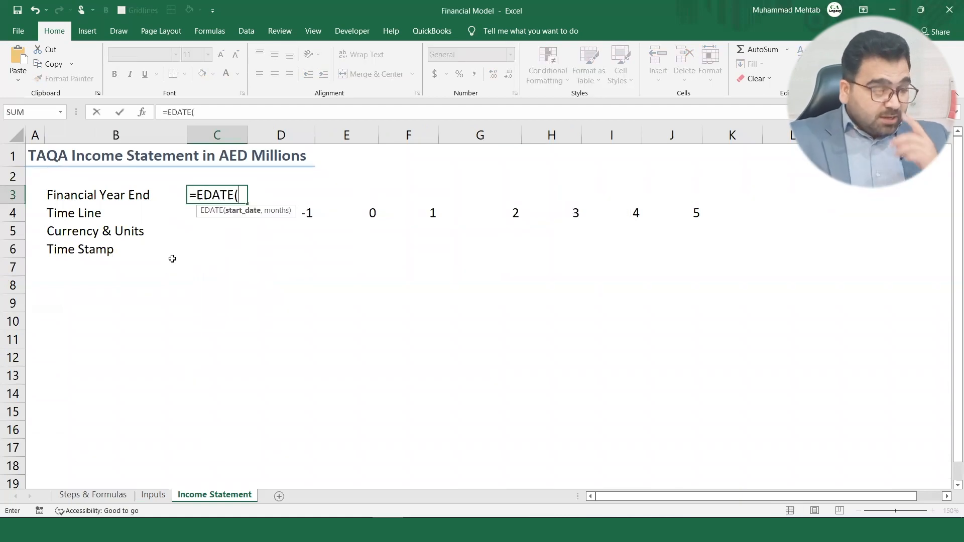
pyautogui.click(153, 495)
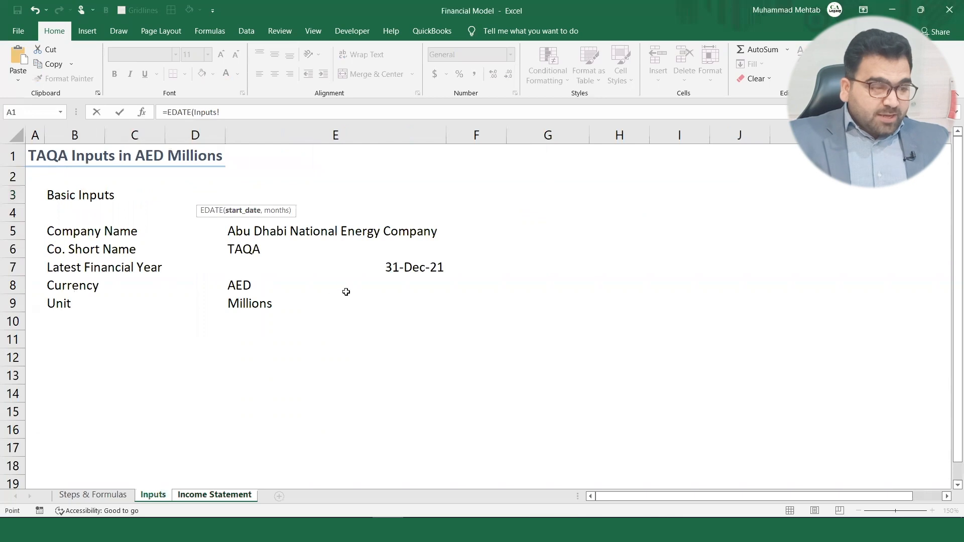
pyautogui.click(374, 271)
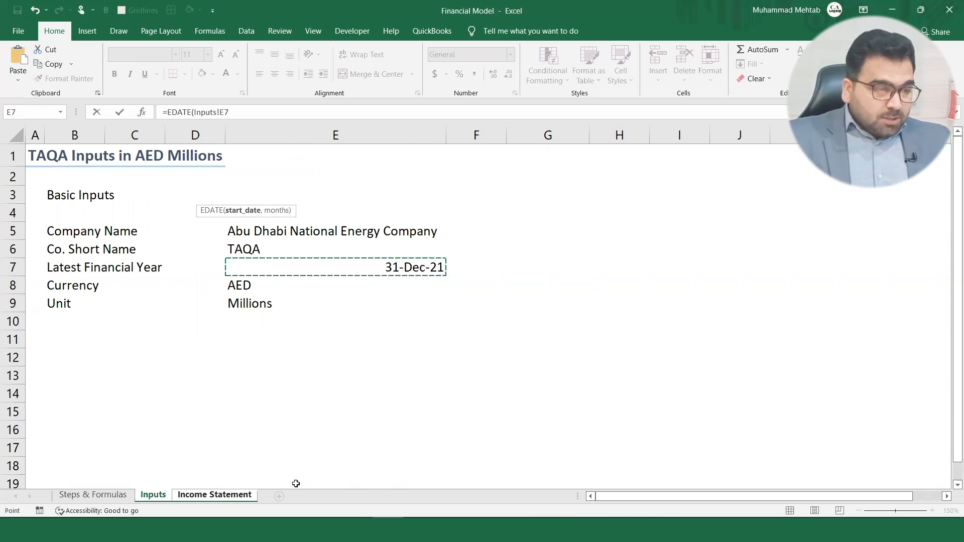
pyautogui.click(234, 498)
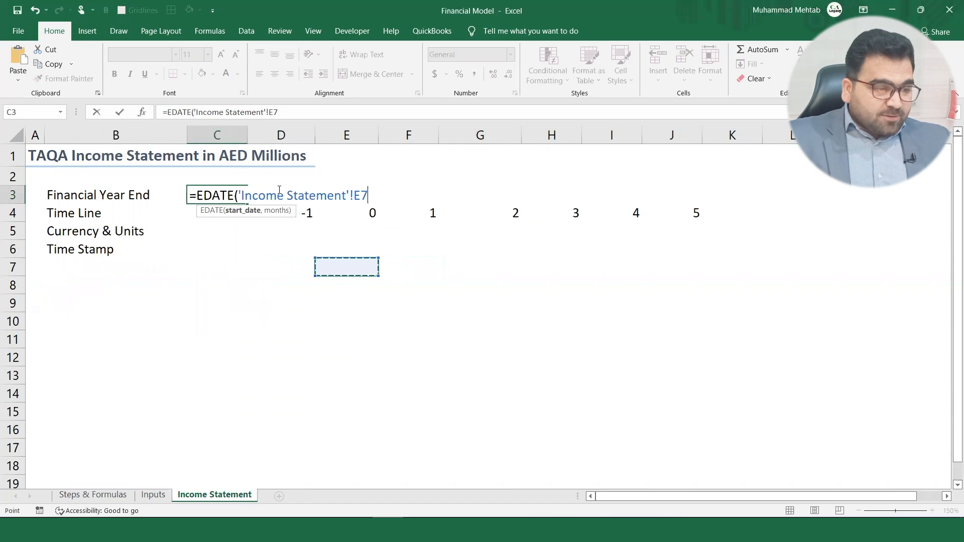
pyautogui.write(',')
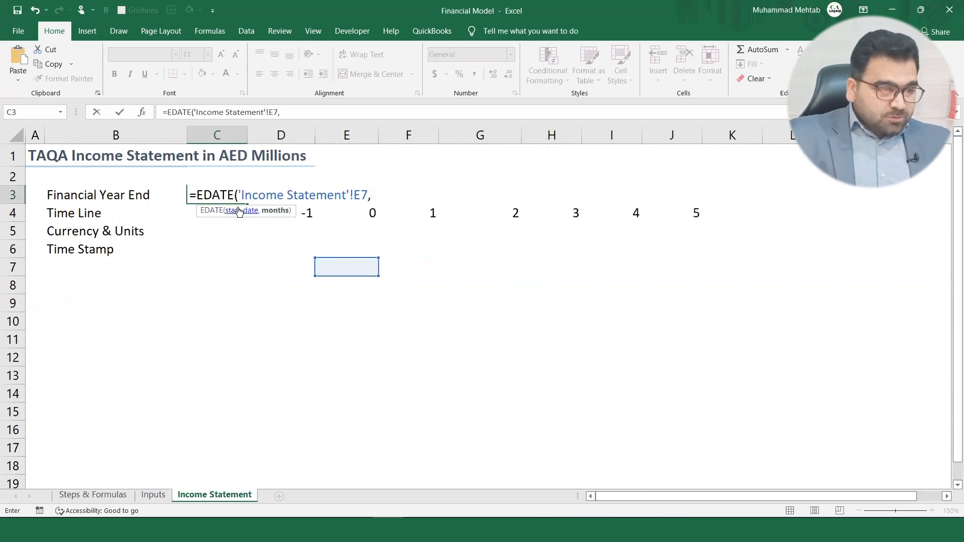
pyautogui.moveTo(292, 207); pyautogui.dragTo(303, 173)
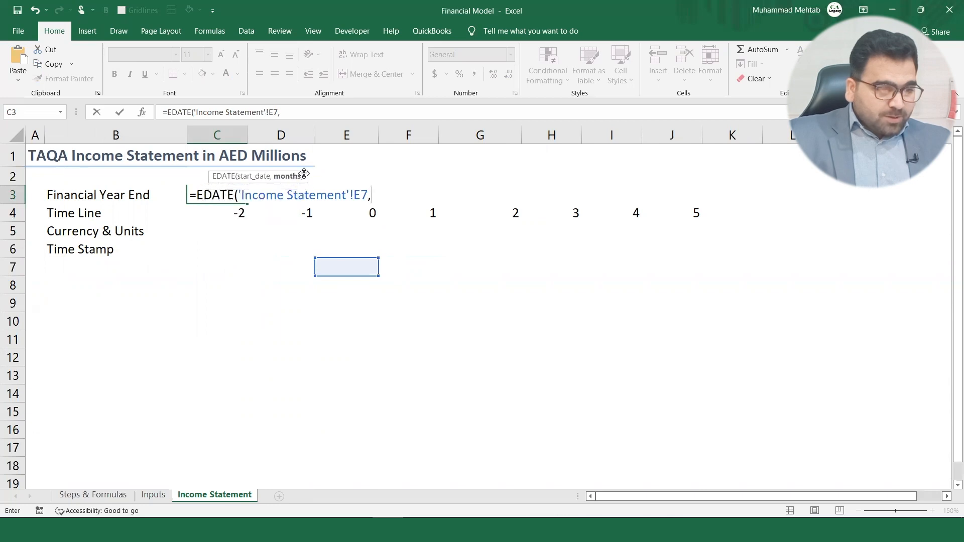
pyautogui.click(237, 213)
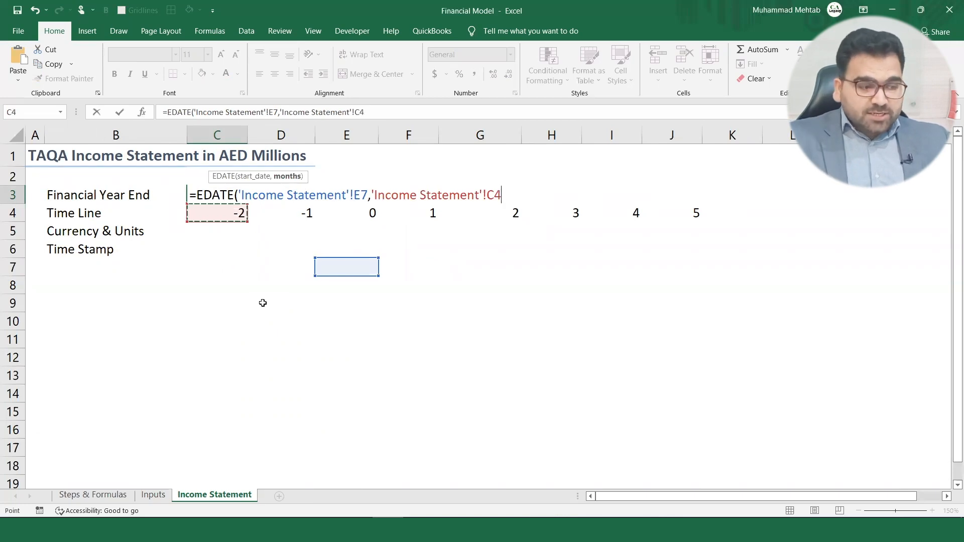
pyautogui.write('*12')
pyautogui.press('Return')
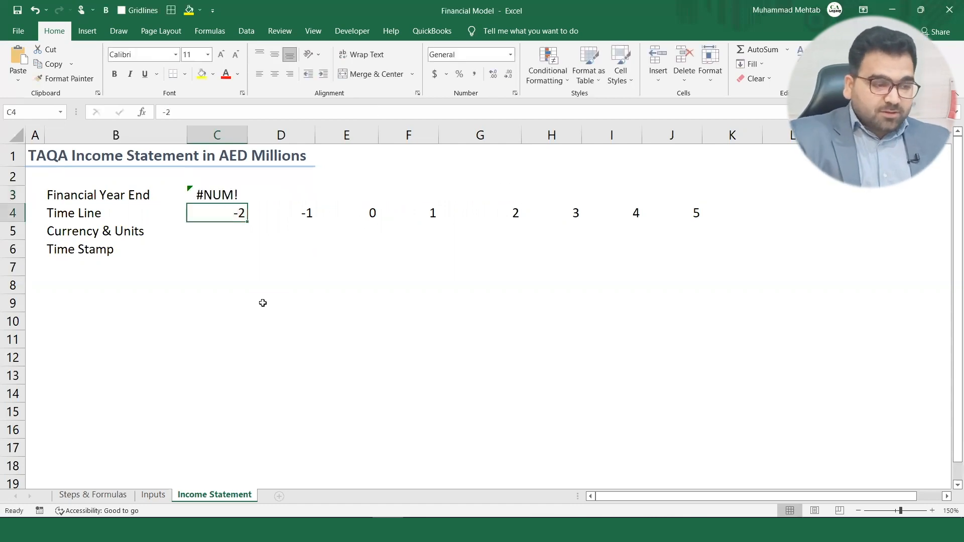
# Remove the *12 multiplier from the months argument of the EDATE formula in C3.
pyautogui.click(217, 195)
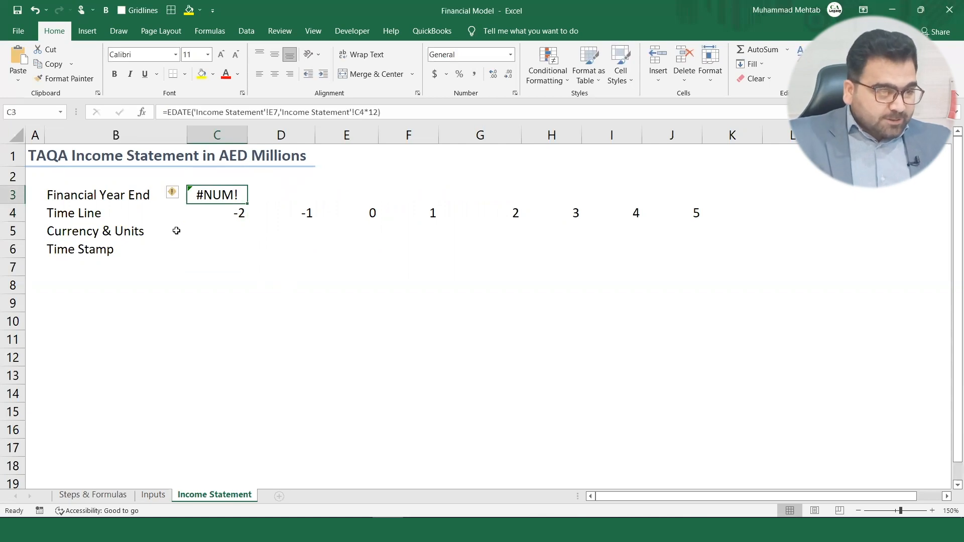
pyautogui.doubleClick(236, 194)
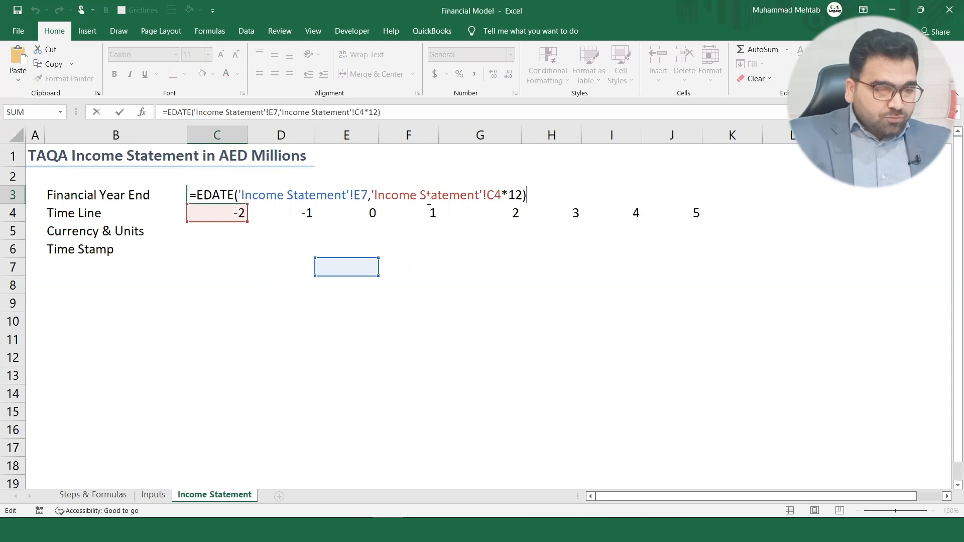
pyautogui.press('Left')
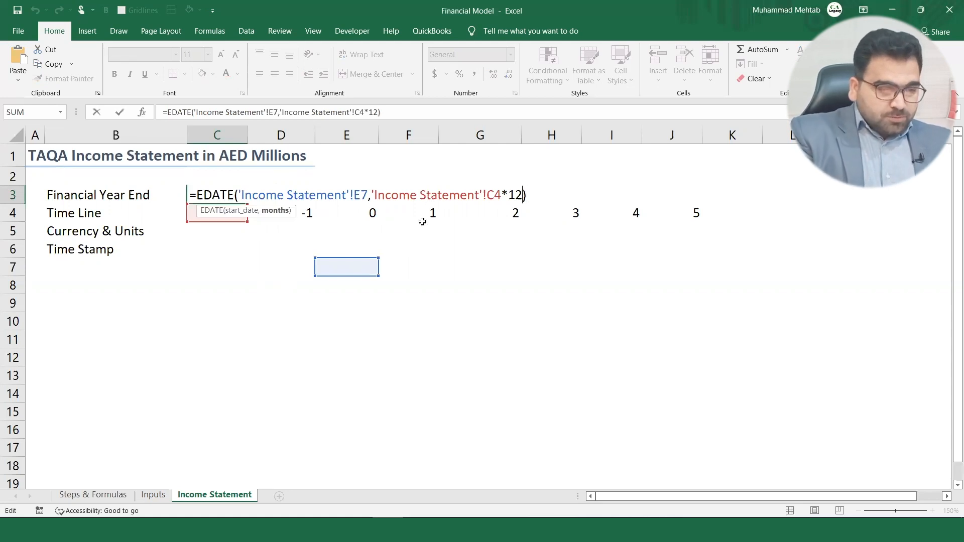
pyautogui.press('BackSpace')
pyautogui.press('BackSpace')
pyautogui.press('BackSpace')
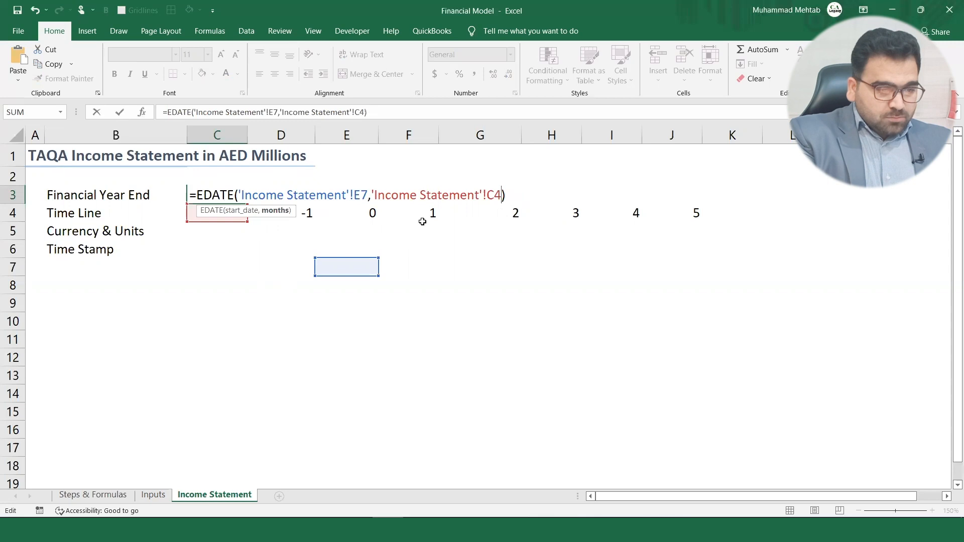
pyautogui.press('Return')
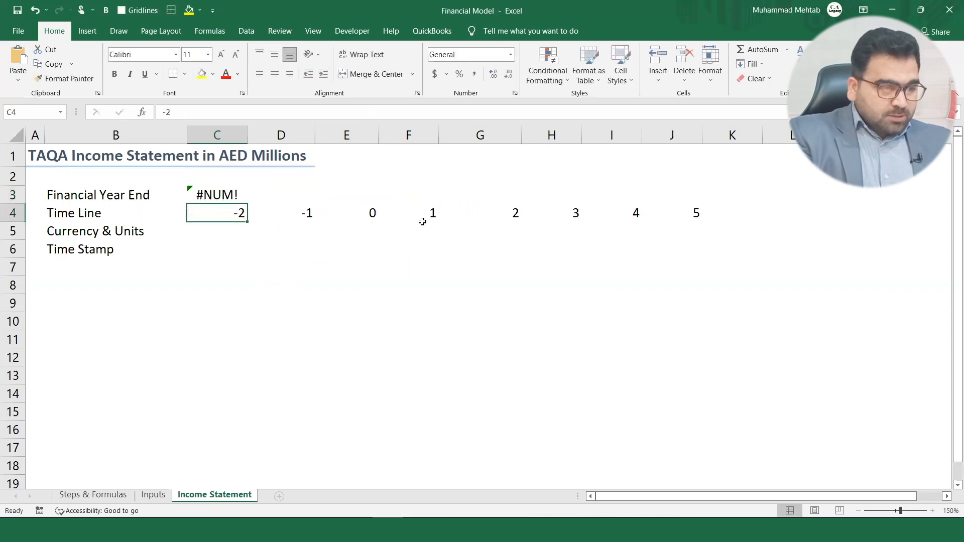
# Erase both arguments of the EDATE formula in C3, leaving only =EDATE( in the cell.
pyautogui.press('Up')
pyautogui.press('F2')
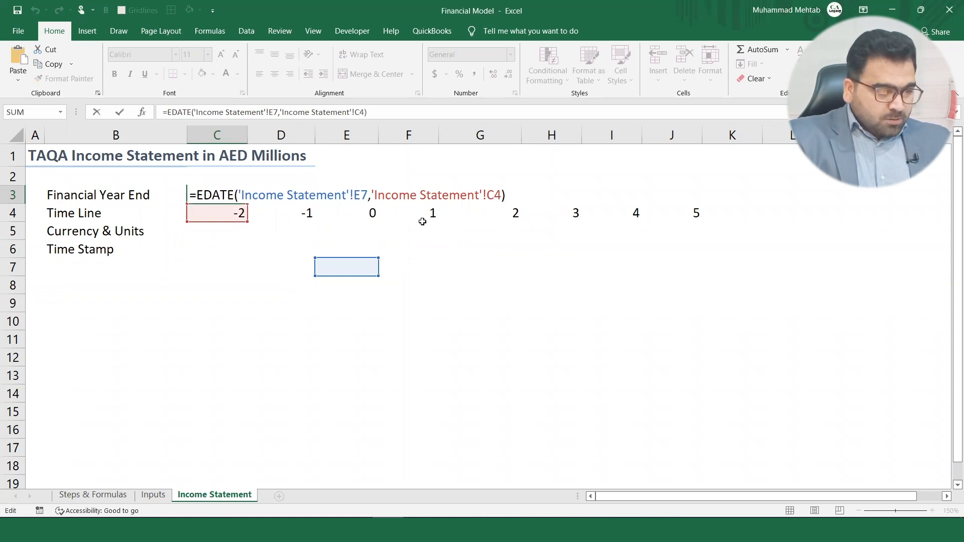
pyautogui.press('Left')
pyautogui.press('Left')
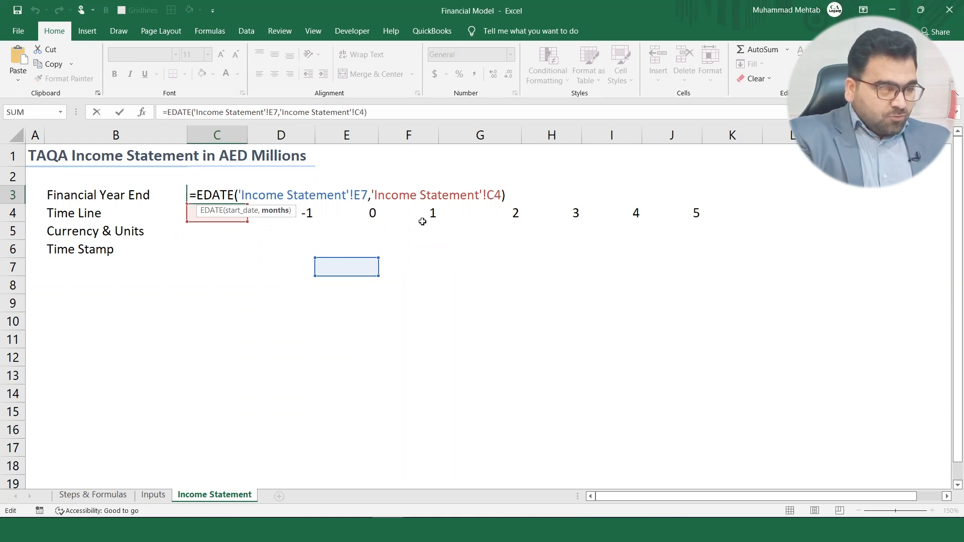
pyautogui.press('BackSpace')
pyautogui.press('BackSpace')
pyautogui.press('BackSpace')
pyautogui.press('BackSpace')
pyautogui.press('BackSpace')
pyautogui.press('BackSpace')
pyautogui.press('BackSpace')
pyautogui.press('BackSpace')
pyautogui.press('BackSpace')
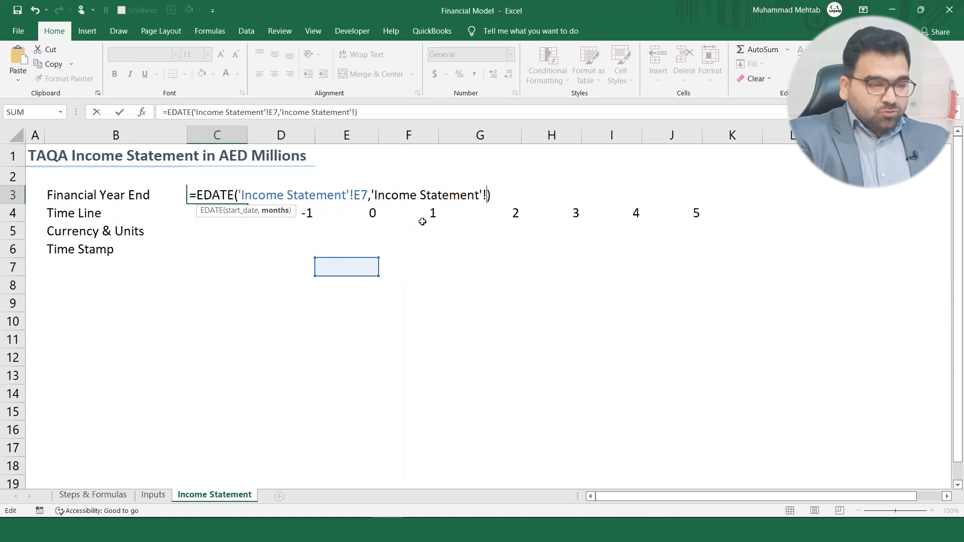
pyautogui.press('BackSpace')
pyautogui.press('BackSpace')
pyautogui.press('BackSpace')
pyautogui.press('BackSpace')
pyautogui.press('BackSpace')
pyautogui.press('BackSpace')
pyautogui.press('BackSpace')
pyautogui.press('BackSpace')
pyautogui.press('BackSpace')
pyautogui.press('BackSpace')
pyautogui.press('BackSpace')
pyautogui.press('BackSpace')
pyautogui.press('BackSpace')
pyautogui.press('BackSpace')
pyautogui.press('BackSpace')
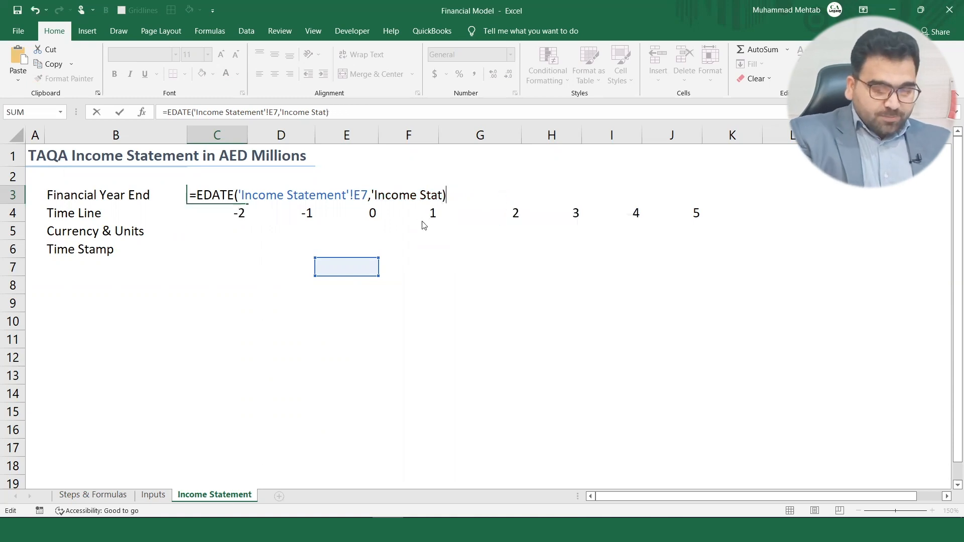
pyautogui.press('BackSpace')
pyautogui.press('BackSpace')
pyautogui.press('BackSpace')
pyautogui.press('BackSpace')
pyautogui.press('BackSpace')
pyautogui.press('BackSpace')
pyautogui.press('BackSpace')
pyautogui.press('BackSpace')
pyautogui.press('BackSpace')
pyautogui.press('BackSpace')
pyautogui.press('BackSpace')
pyautogui.press('BackSpace')
pyautogui.press('BackSpace')
pyautogui.press('BackSpace')
pyautogui.press('BackSpace')
pyautogui.press('BackSpace')
pyautogui.press('BackSpace')
pyautogui.press('BackSpace')
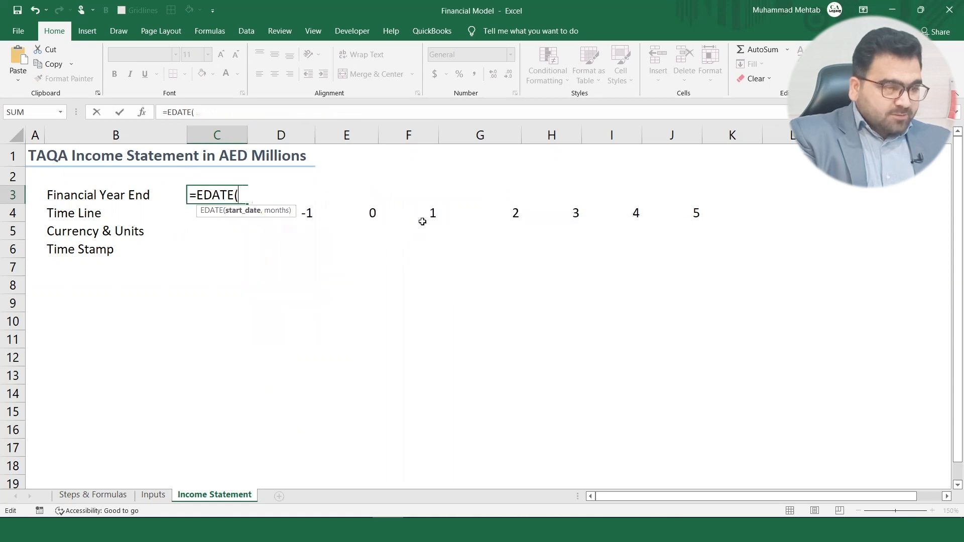
# Complete the C3 EDATE formula with Inputs!E7 as the start date and the timeline cell C4*12 as the months.
pyautogui.click(153, 496)
pyautogui.click(410, 271)
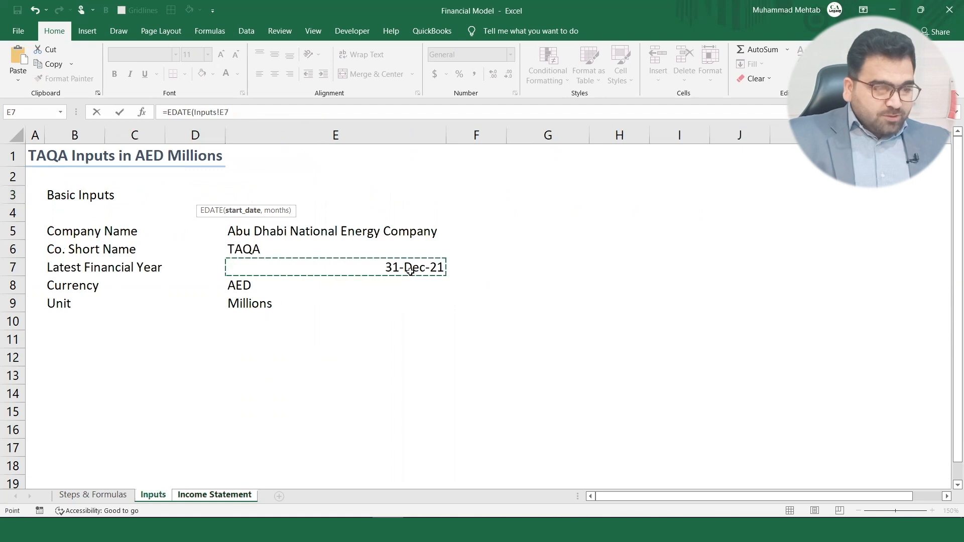
pyautogui.write(',')
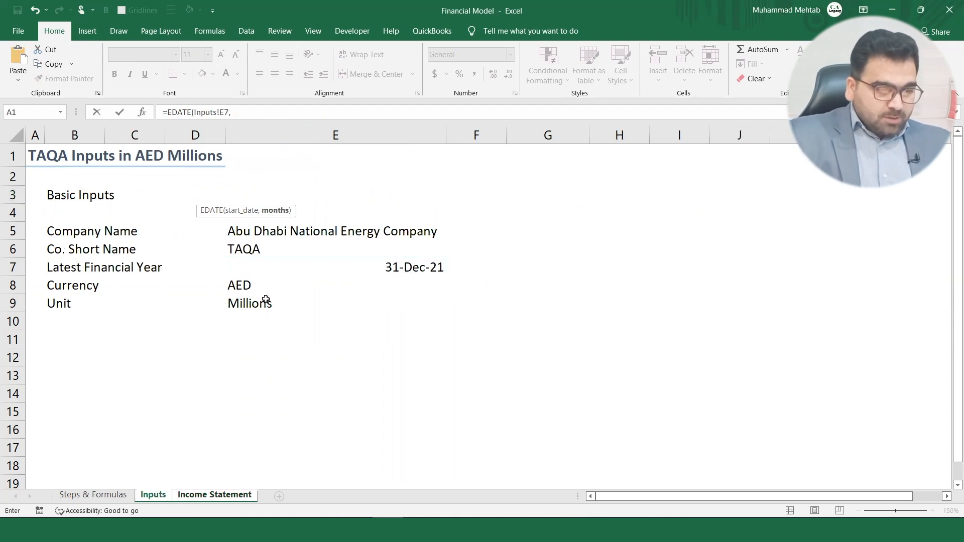
pyautogui.click(229, 495)
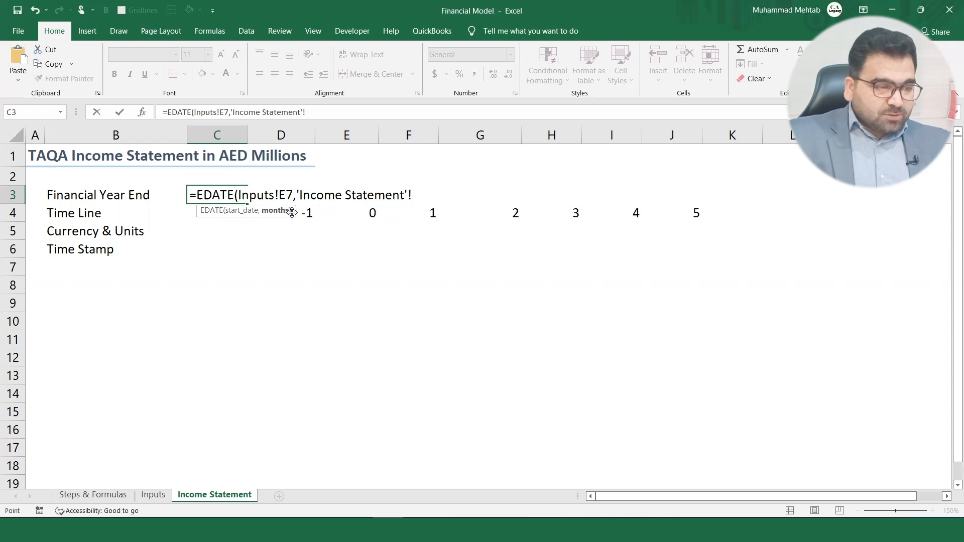
pyautogui.moveTo(293, 199); pyautogui.dragTo(284, 171)
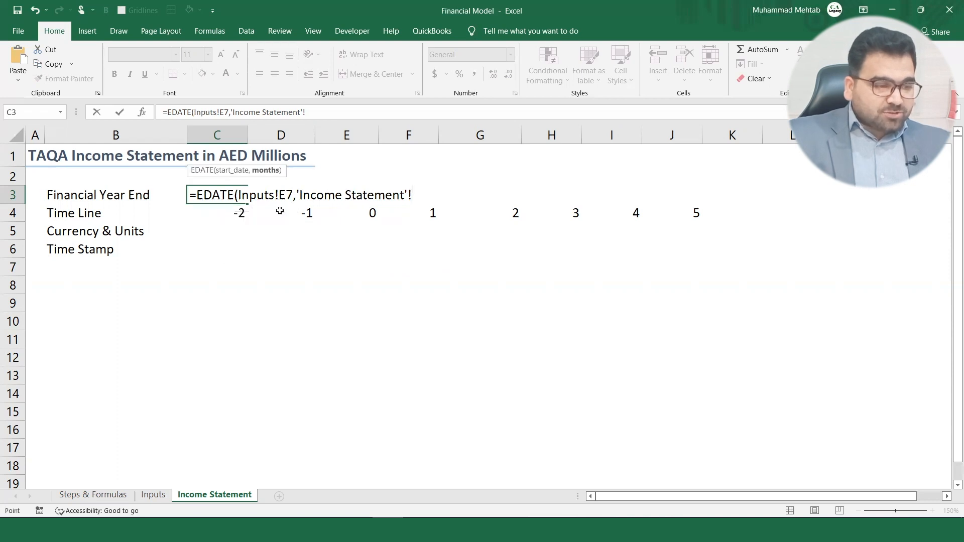
pyautogui.click(241, 215)
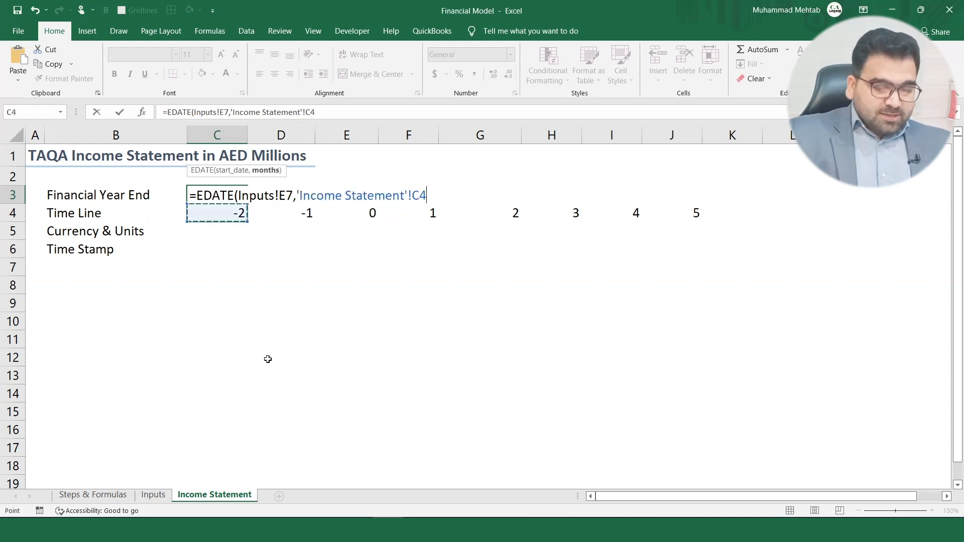
pyautogui.write('*')
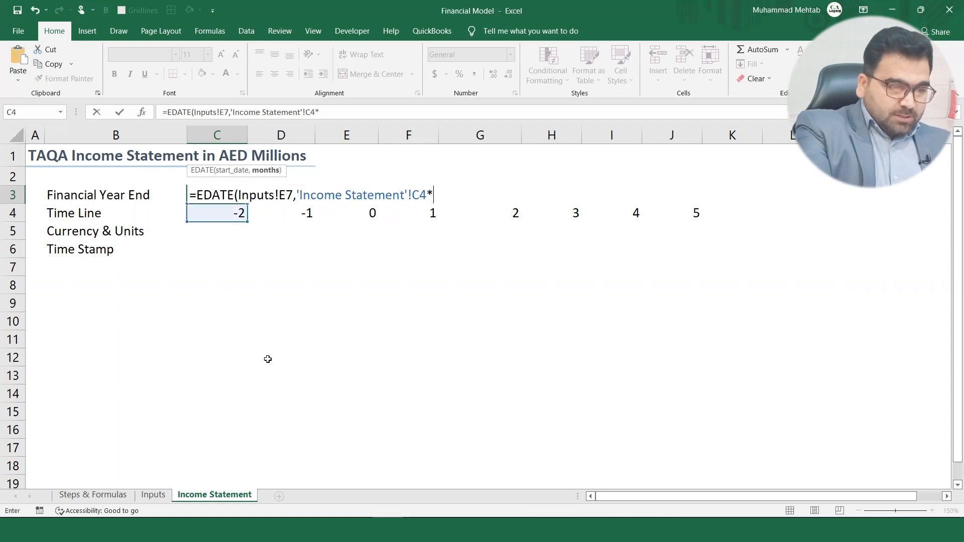
pyautogui.write('12')
pyautogui.press('Return')
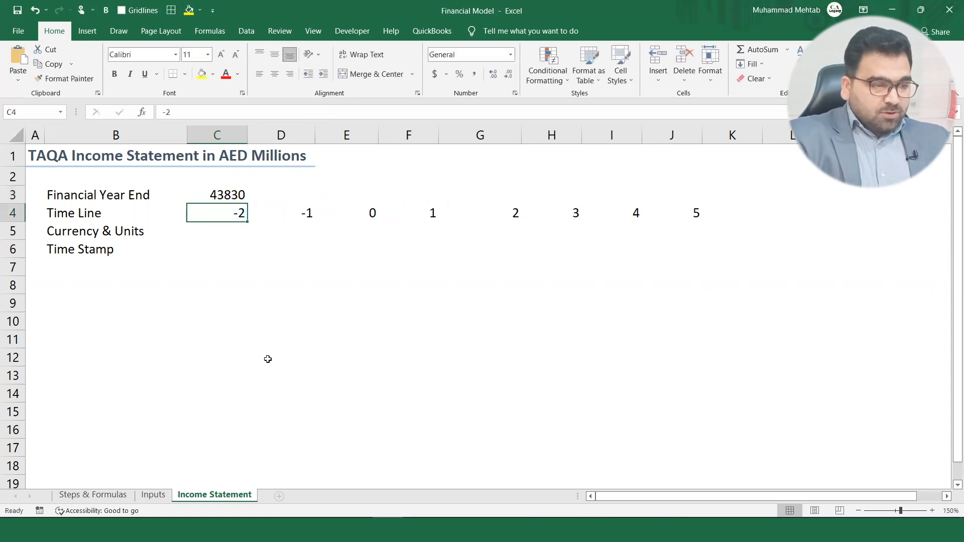
# Format the Financial Year End value in C3 as a date in the March 14, 2012 style.
pyautogui.click(240, 197)
pyautogui.hotkey('ctrl', '1')
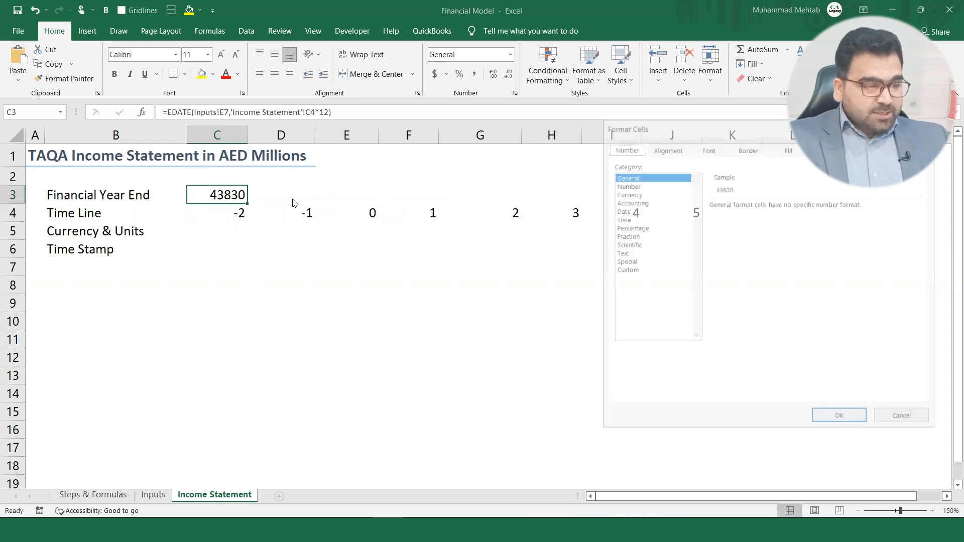
pyautogui.click(632, 212)
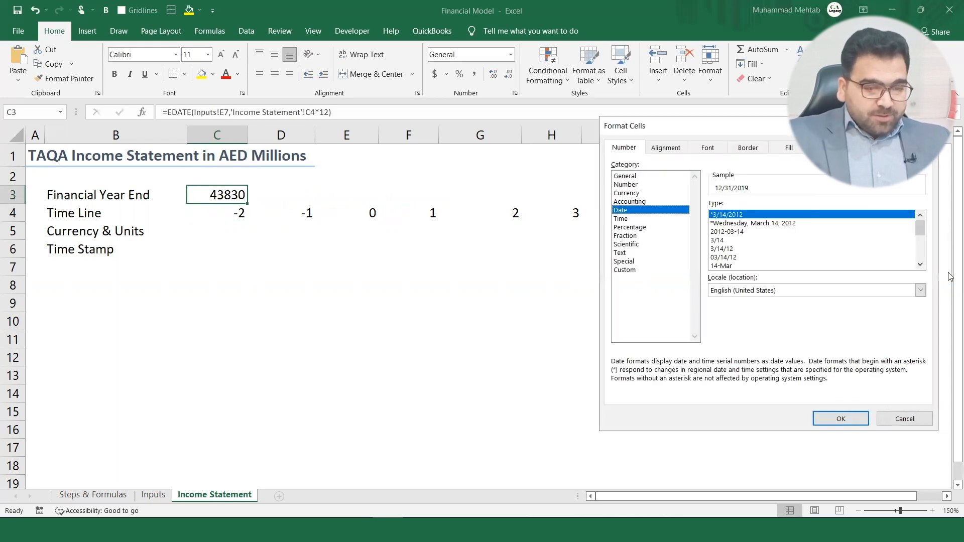
pyautogui.click(920, 264)
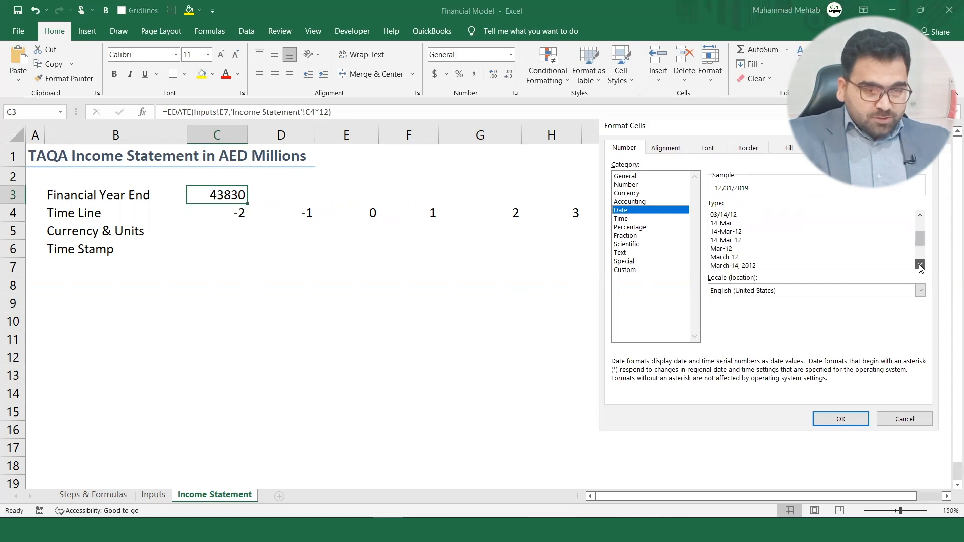
pyautogui.click(753, 265)
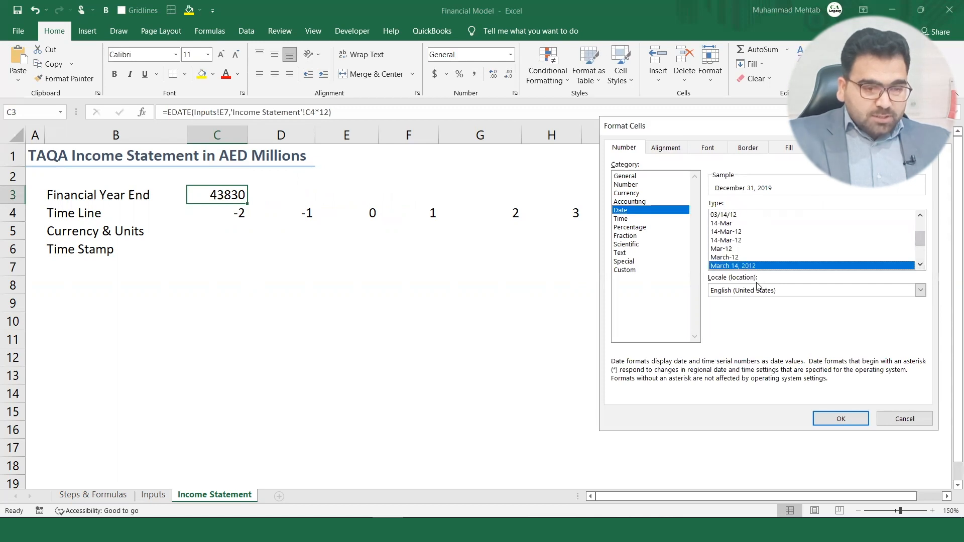
pyautogui.click(826, 419)
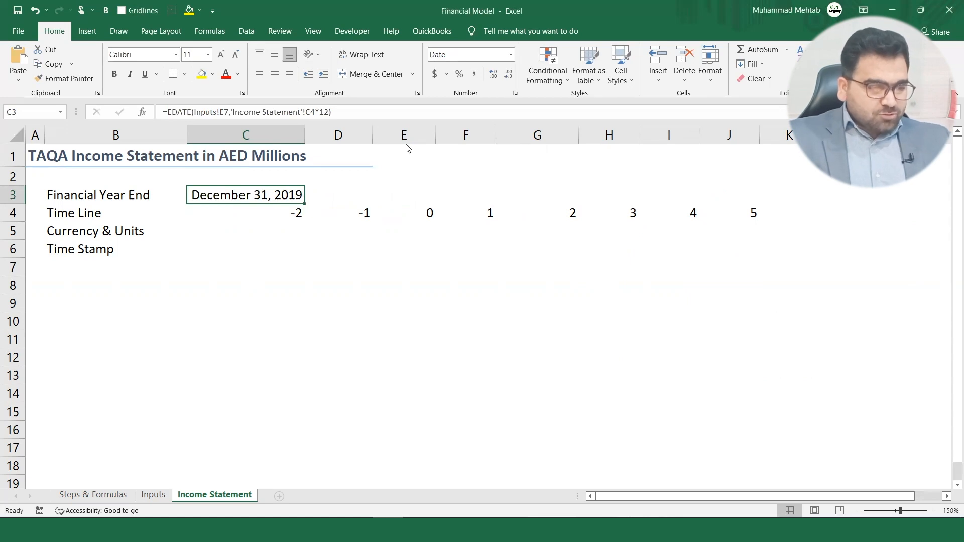
# Change the date format of C3 to the second 14-Mar-12 style.
pyautogui.hotkey('ctrl', '1')
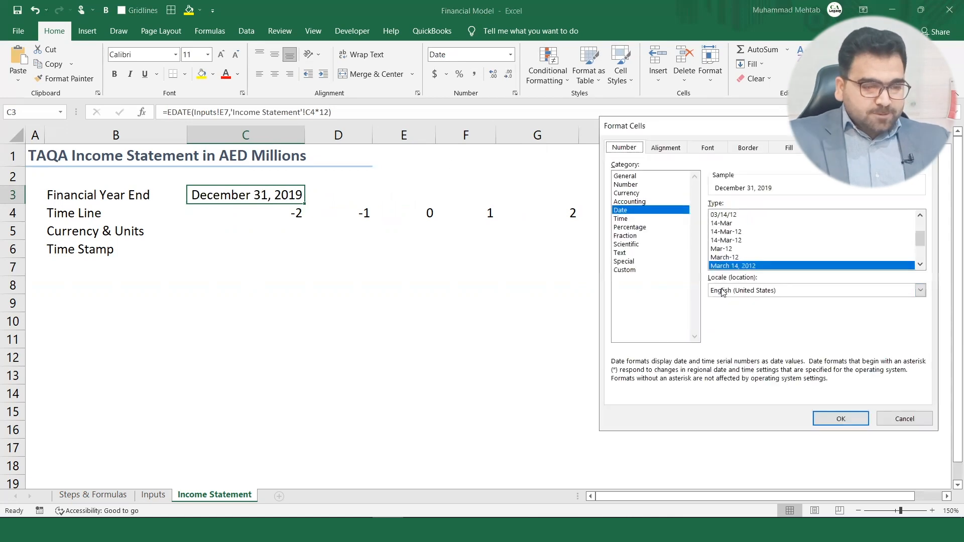
pyautogui.click(735, 240)
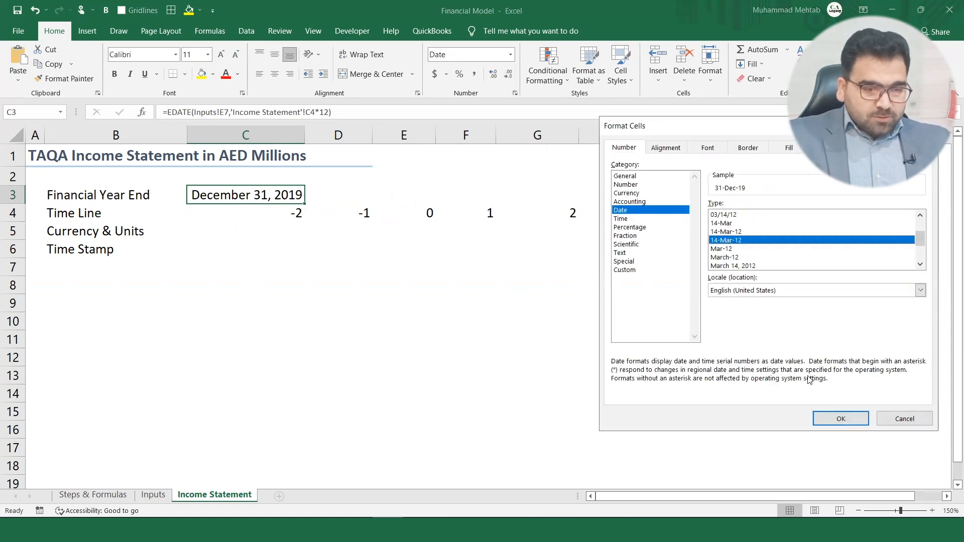
pyautogui.click(842, 419)
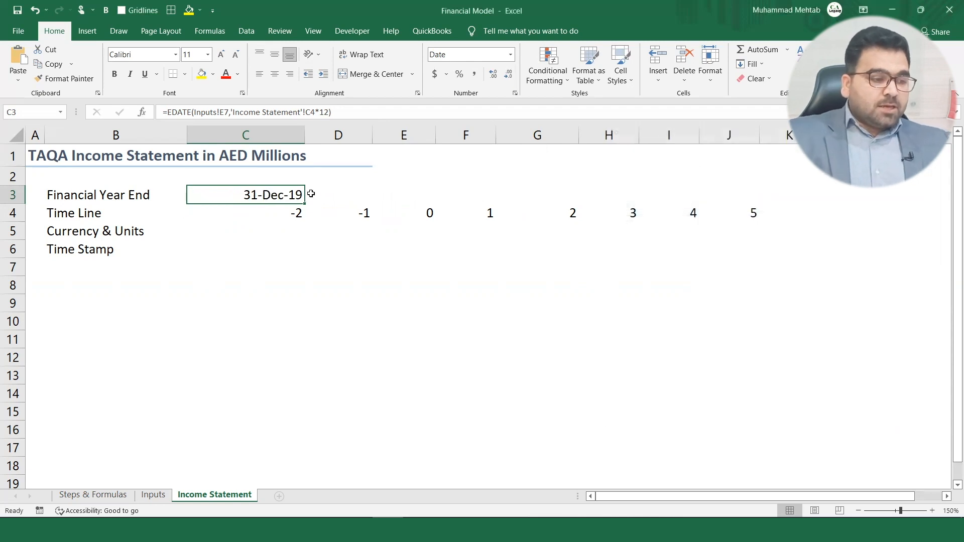
# Try to fill the EDATE formula from C3 across the Financial Year End row through J3.
pyautogui.click(316, 195)
pyautogui.click(301, 195)
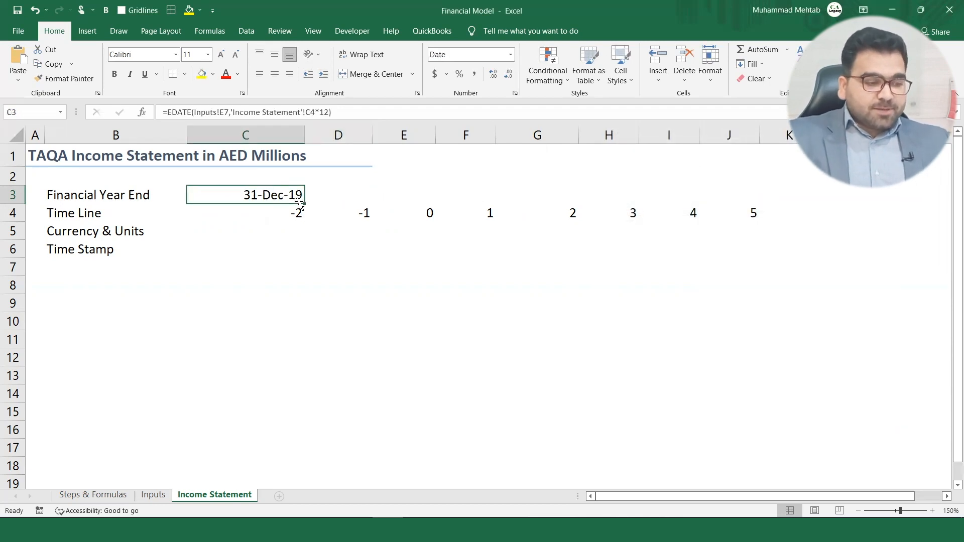
pyautogui.moveTo(305, 203); pyautogui.dragTo(756, 205)
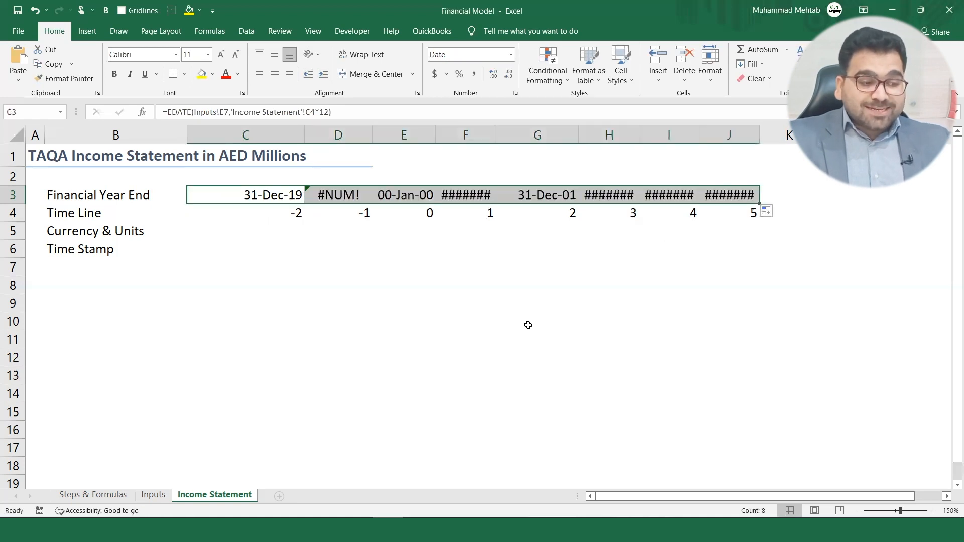
# Make the start date in C3's EDATE formula absolute as Inputs!$E$7 and fill the formula across through J3.
pyautogui.click(266, 195)
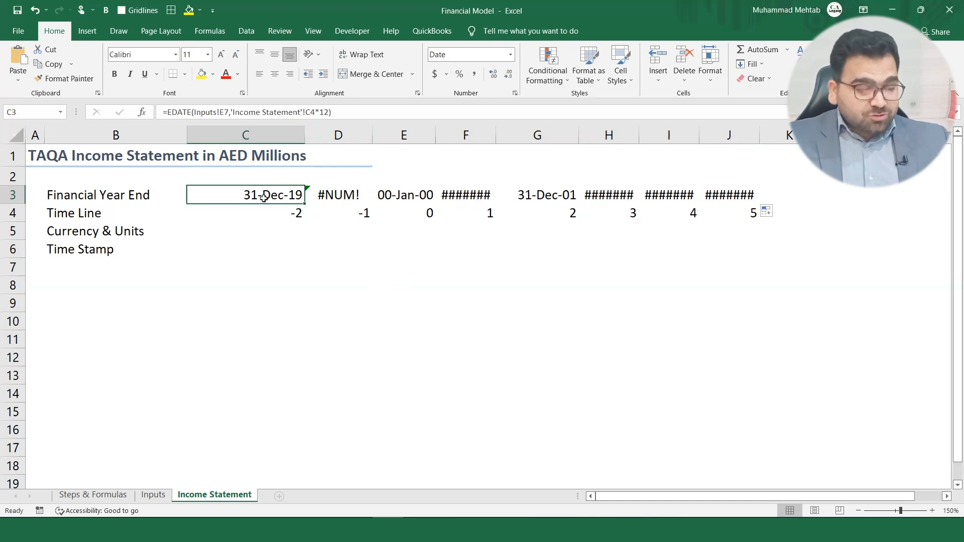
pyautogui.doubleClick(264, 197)
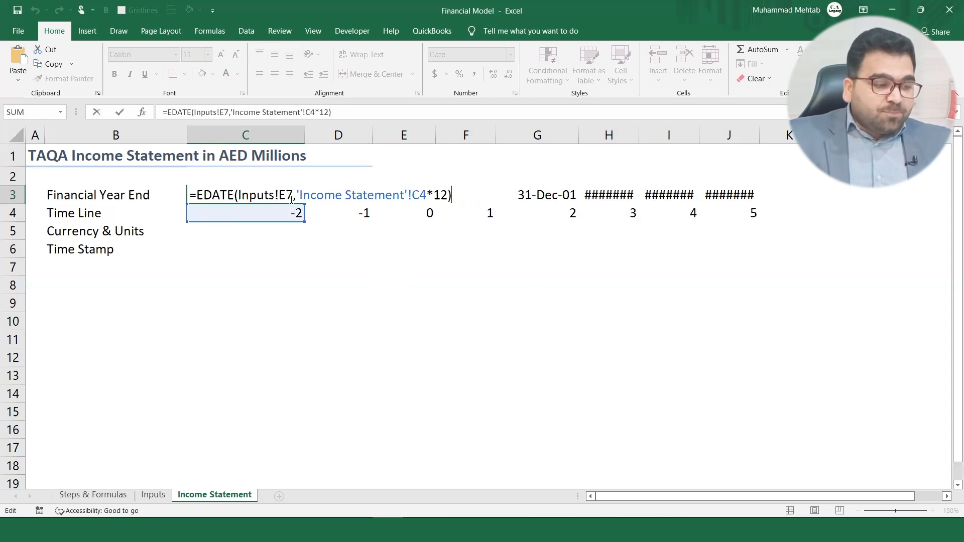
pyautogui.click(294, 195)
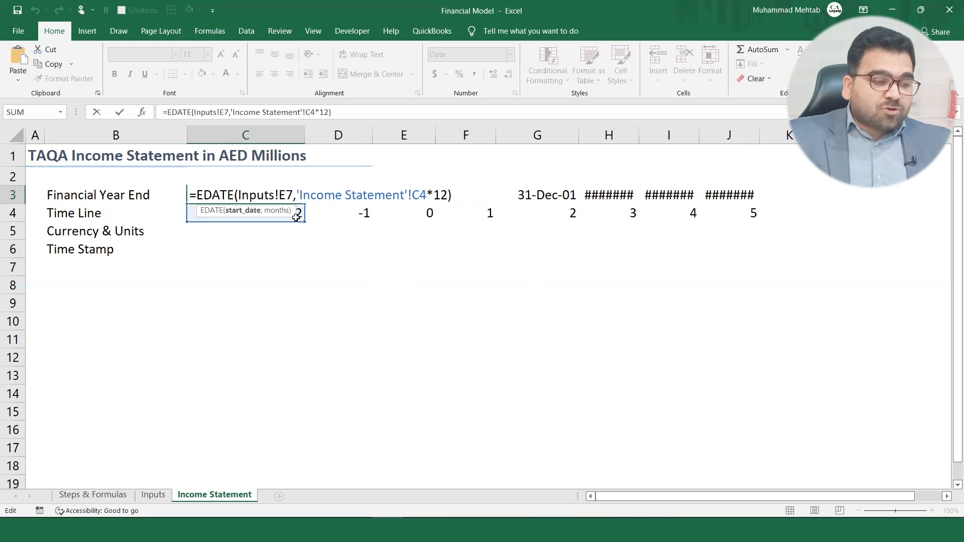
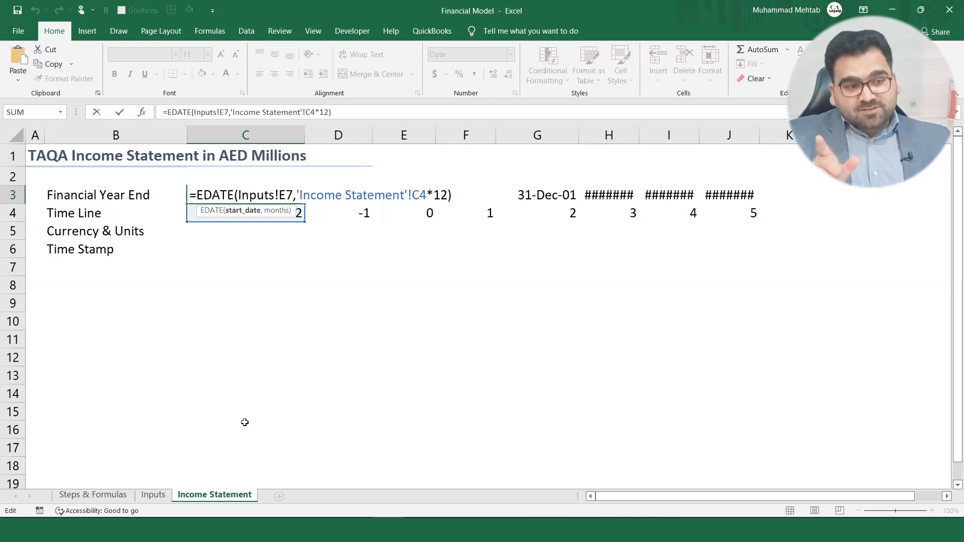
pyautogui.press('F4')
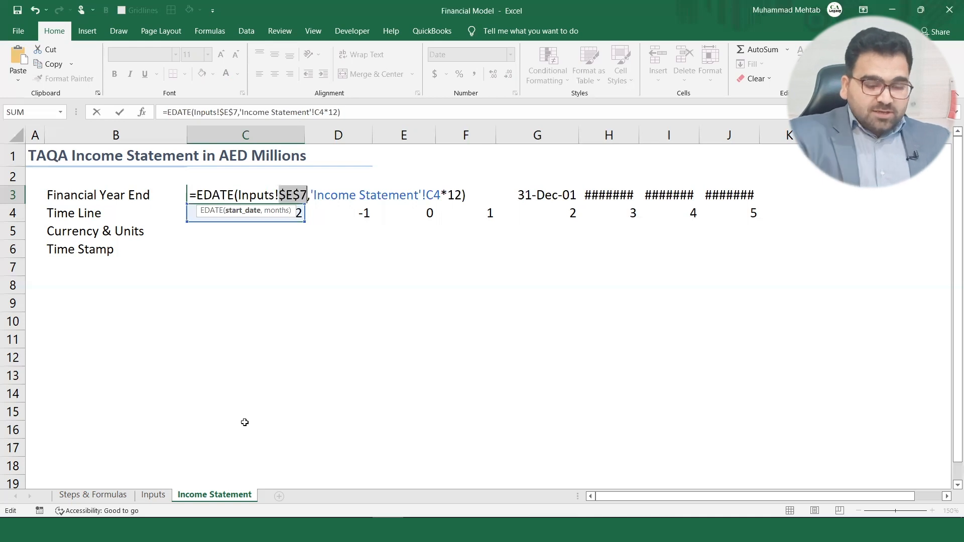
pyautogui.press('Return')
pyautogui.click(272, 194)
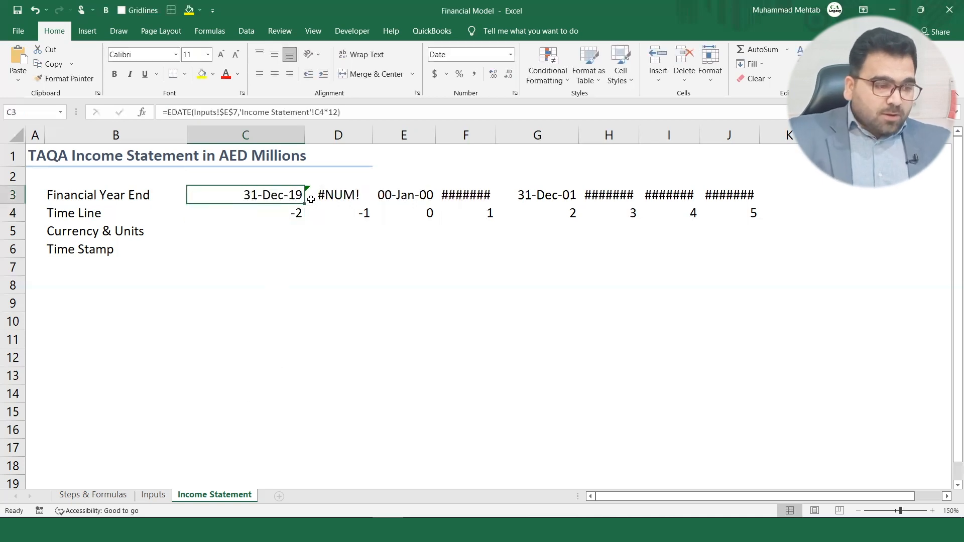
pyautogui.moveTo(304, 203); pyautogui.dragTo(757, 200)
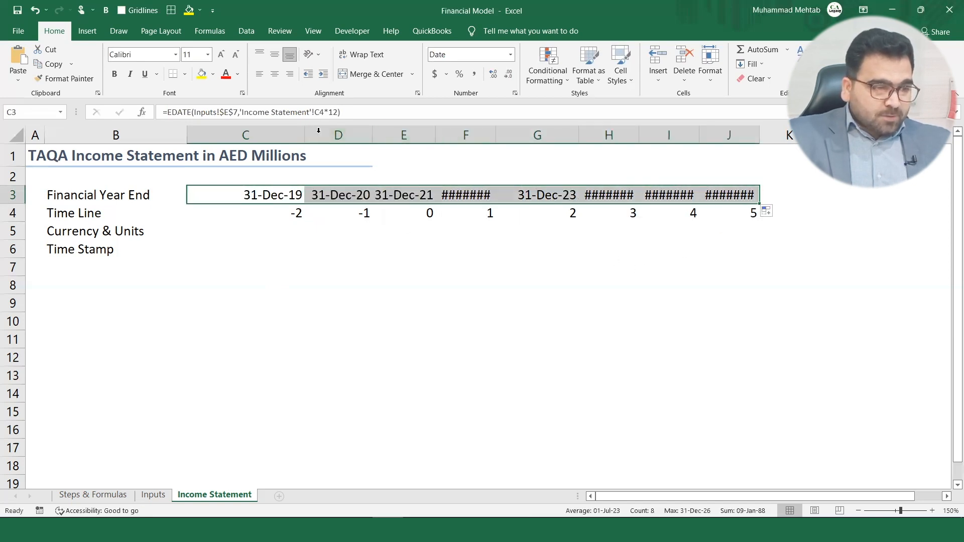
# Widen columns E, F and H slightly to fit the Financial Year End dates.
pyautogui.moveTo(435, 135); pyautogui.dragTo(437, 135)
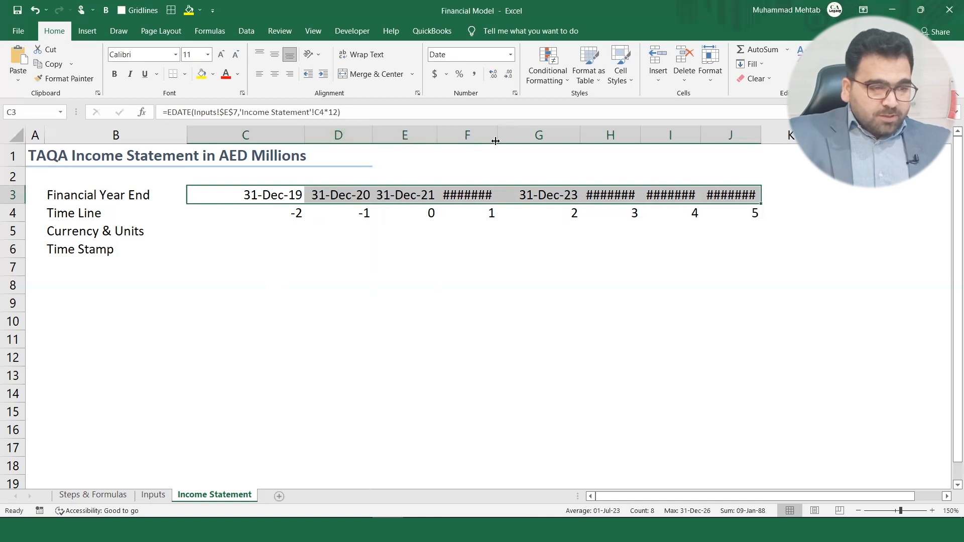
pyautogui.moveTo(495, 141); pyautogui.dragTo(500, 140)
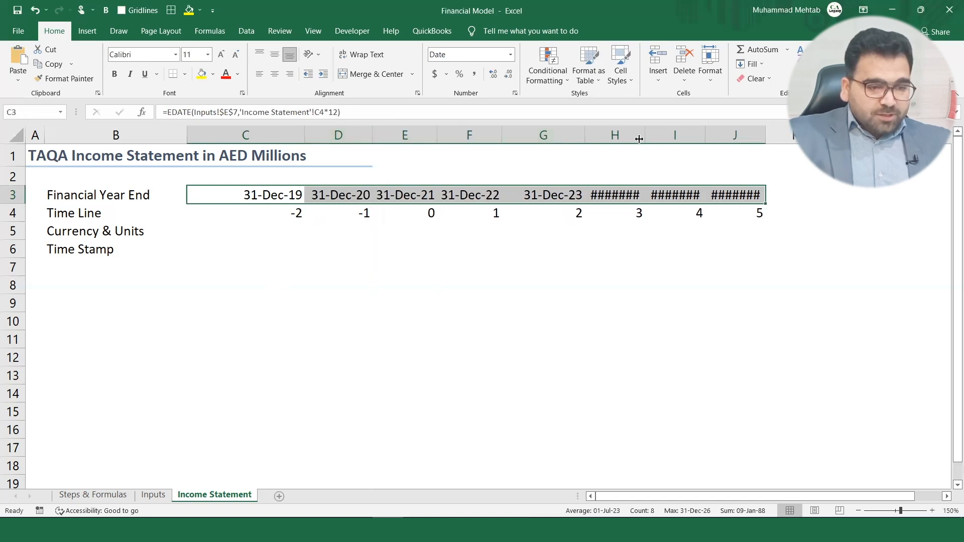
pyautogui.moveTo(640, 140); pyautogui.dragTo(649, 139)
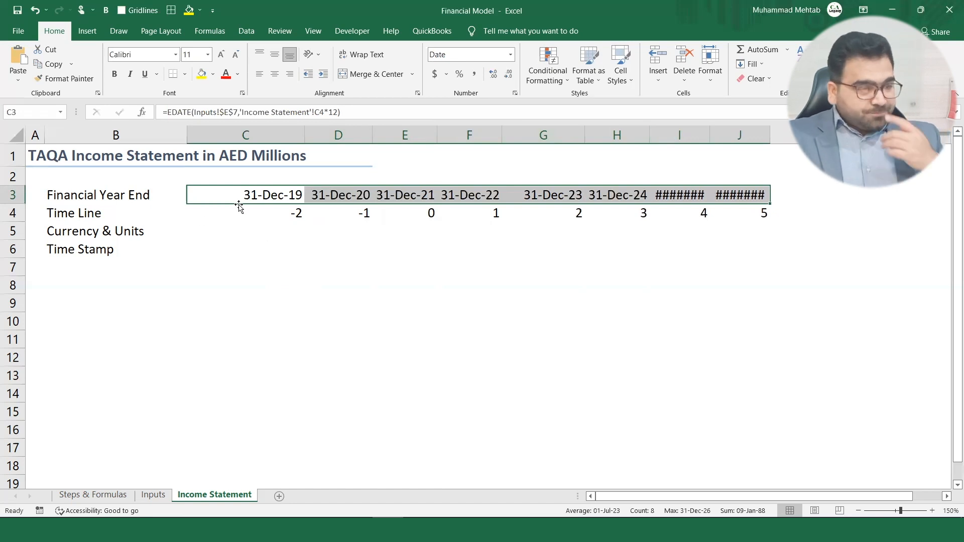
# Autofit column C's width to its Financial Year End date.
pyautogui.click(262, 129)
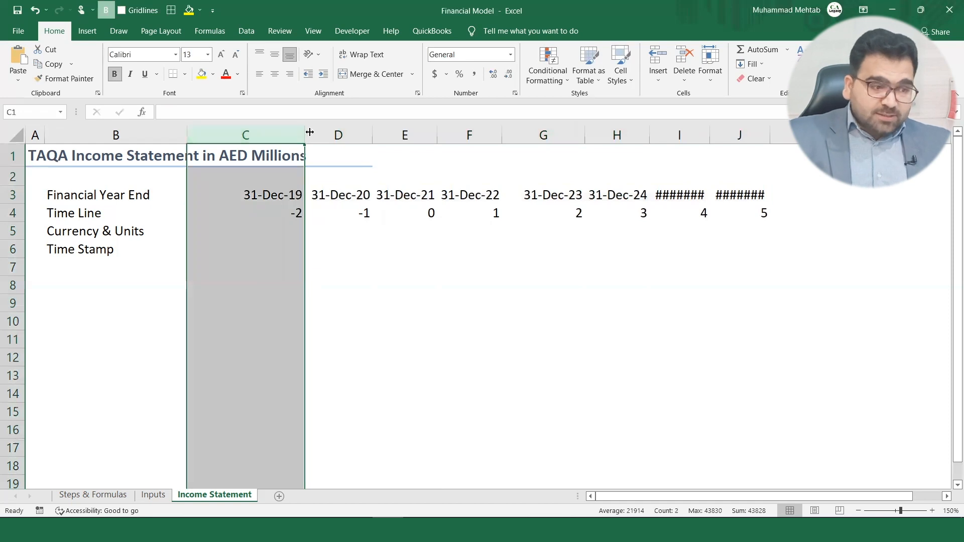
pyautogui.click(340, 129)
pyautogui.click(397, 129)
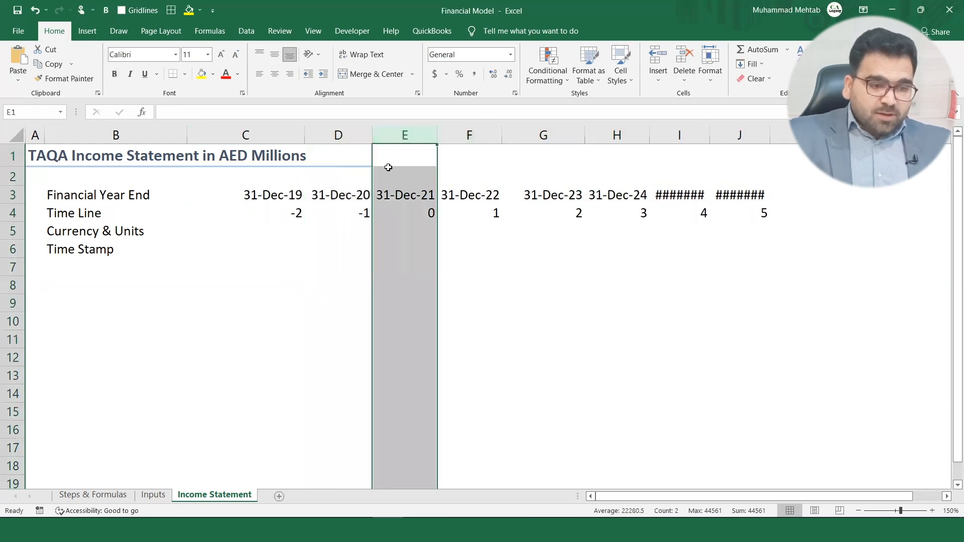
pyautogui.click(298, 136)
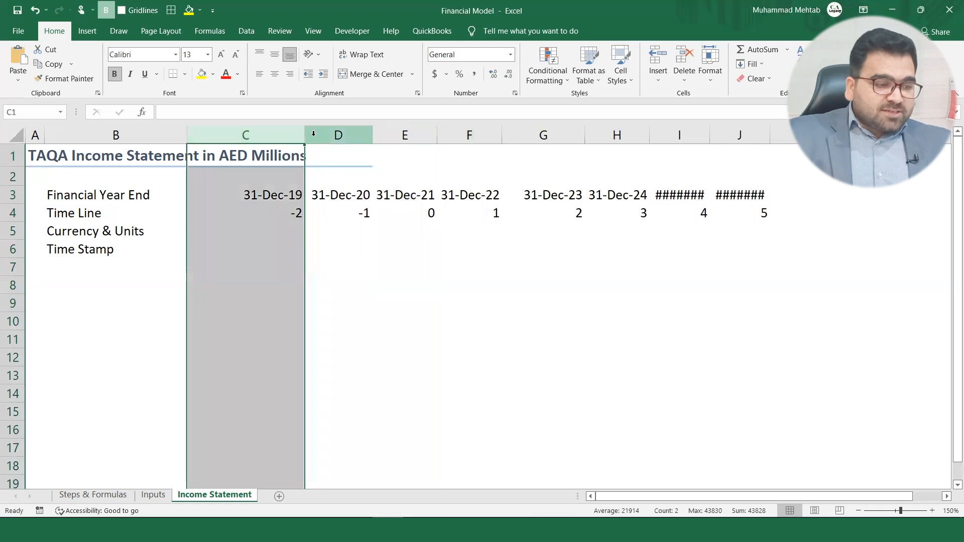
pyautogui.doubleClick(298, 136)
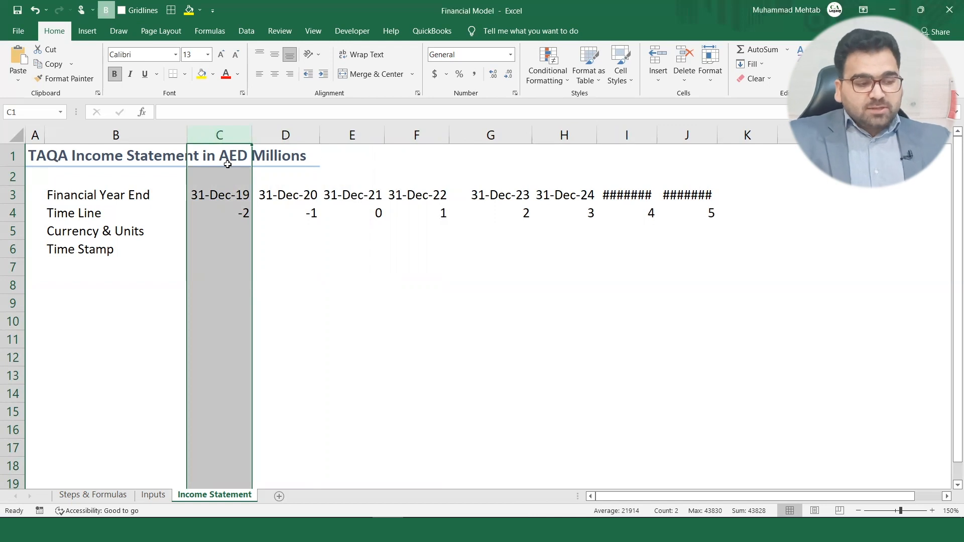
# Copy C3 and apply only its column width to D3:J3 with Paste Special's Column widths option.
pyautogui.click(217, 194)
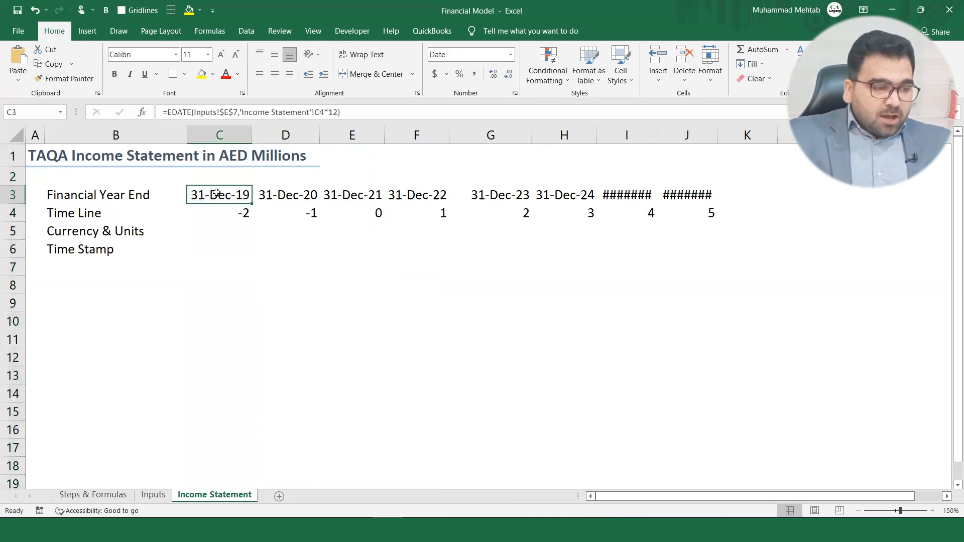
pyautogui.hotkey('ctrl', 'c')
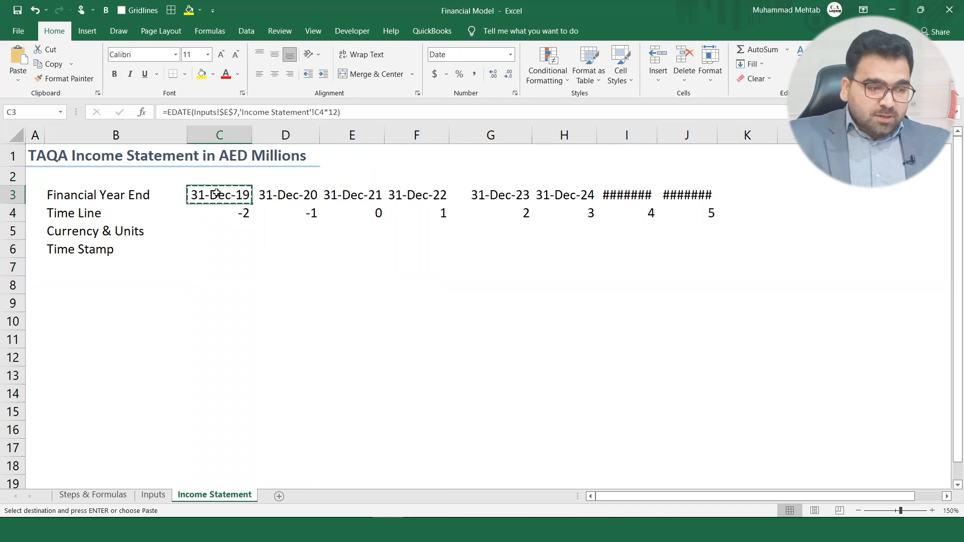
pyautogui.click(265, 193)
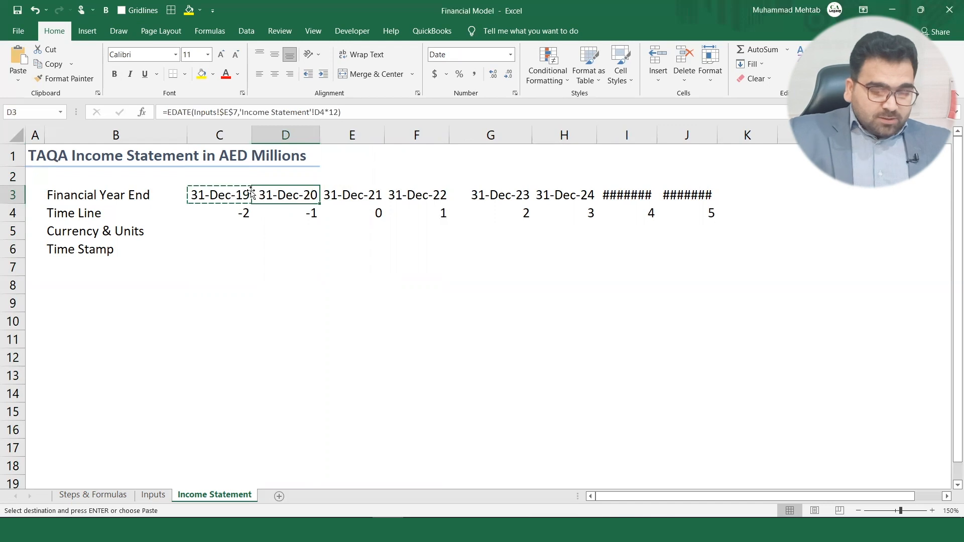
pyautogui.hotkey('shift', 'Right')
pyautogui.hotkey('shift', 'Right')
pyautogui.hotkey('shift', 'Right')
pyautogui.hotkey('shift', 'Right')
pyautogui.hotkey('shift', 'Right')
pyautogui.hotkey('shift', 'Right')
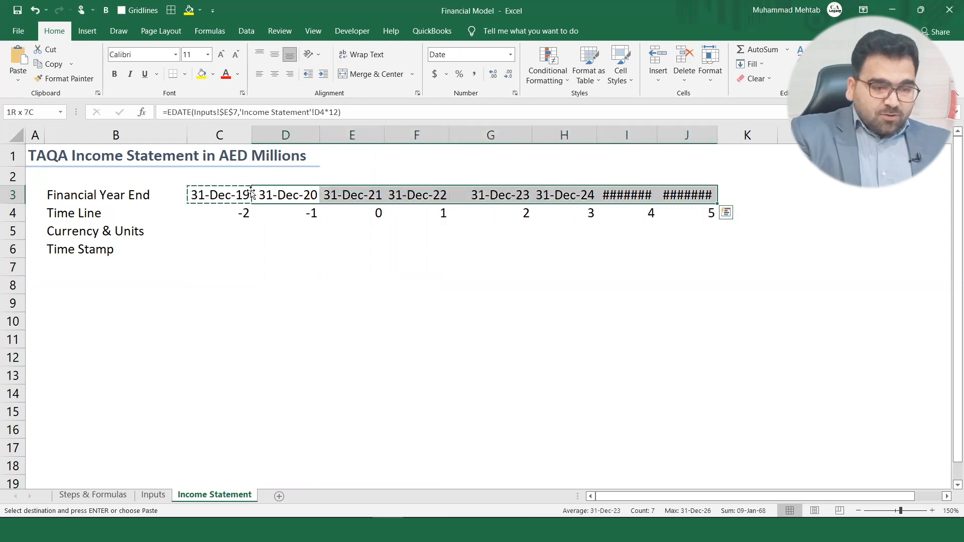
pyautogui.press('alt')
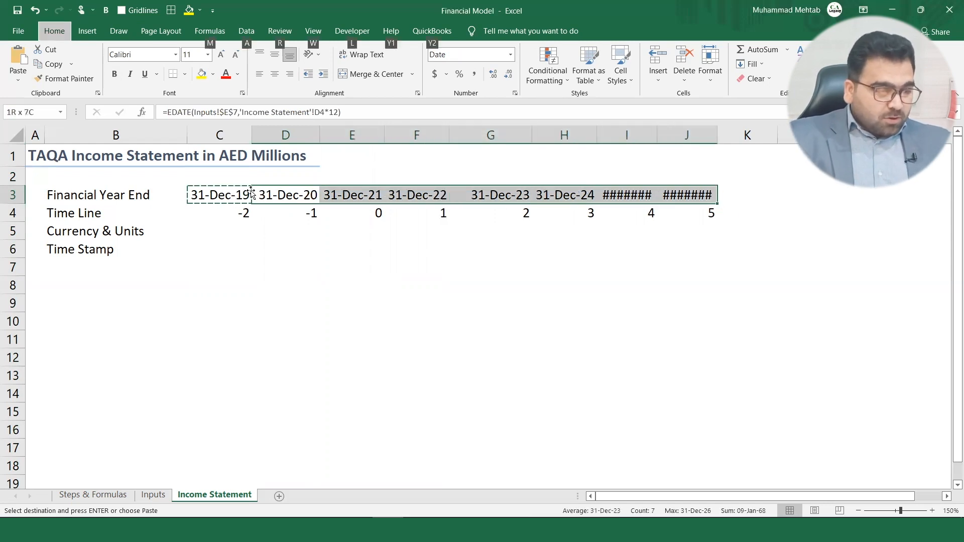
pyautogui.press('e')
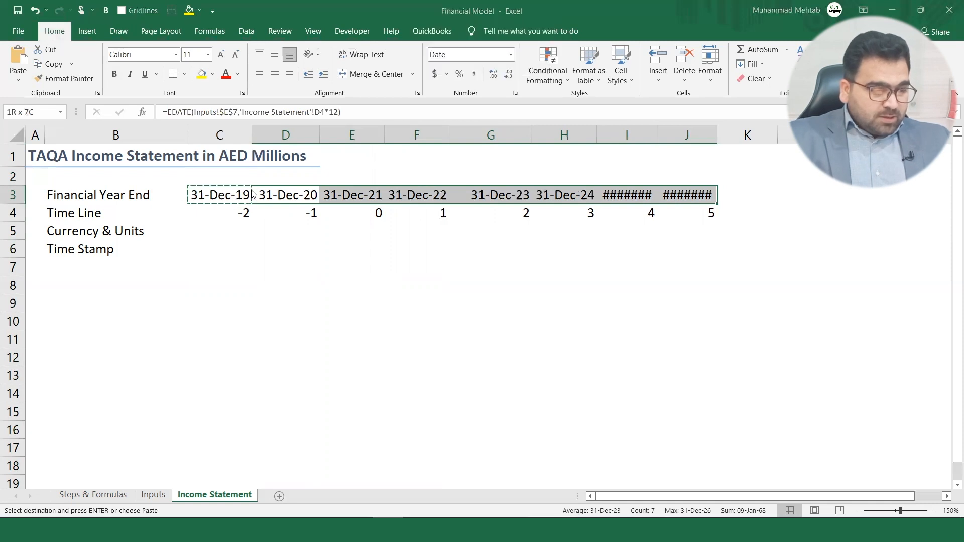
pyautogui.press('s')
pyautogui.press('w')
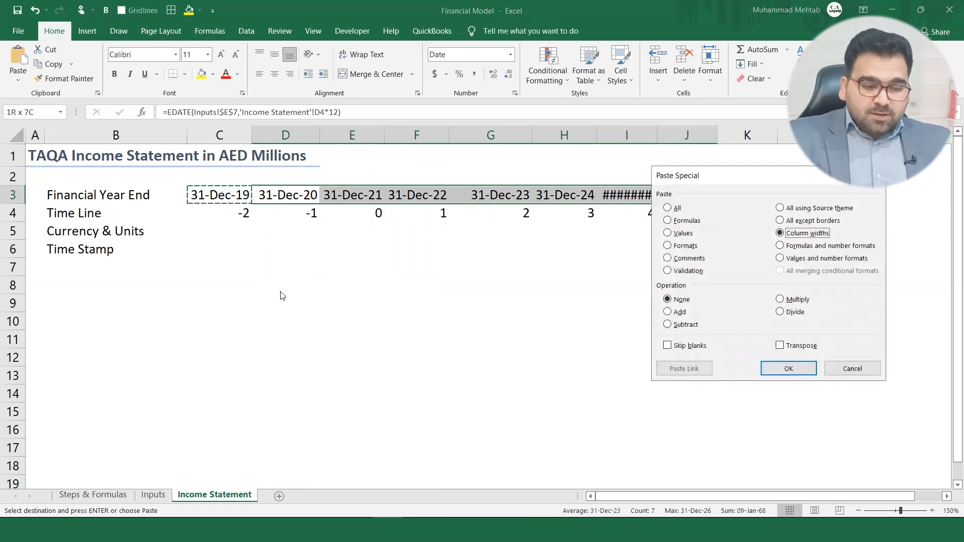
pyautogui.click(789, 369)
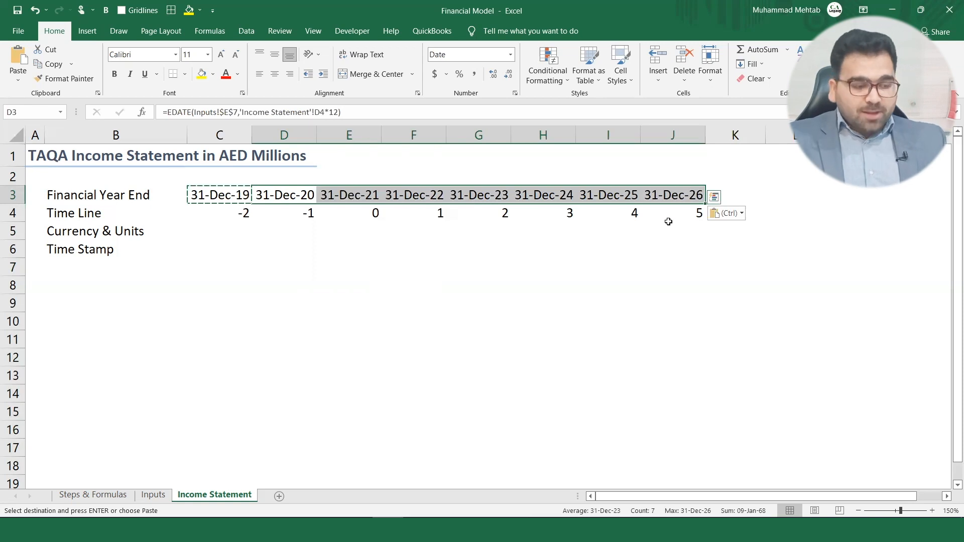
# On the Steps & Formulas sheet, enter the note "Adjusting Column Bilk" in K7.
pyautogui.click(93, 496)
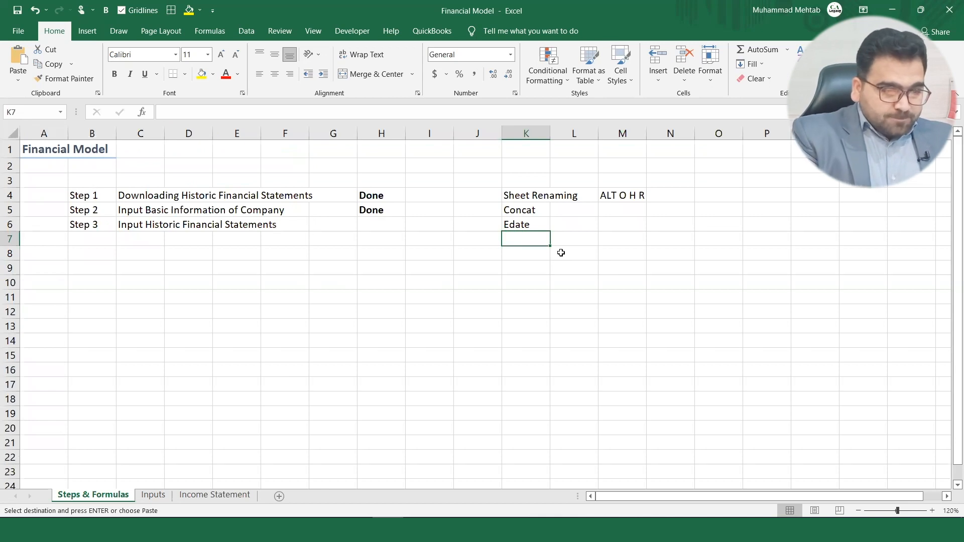
pyautogui.write('S')
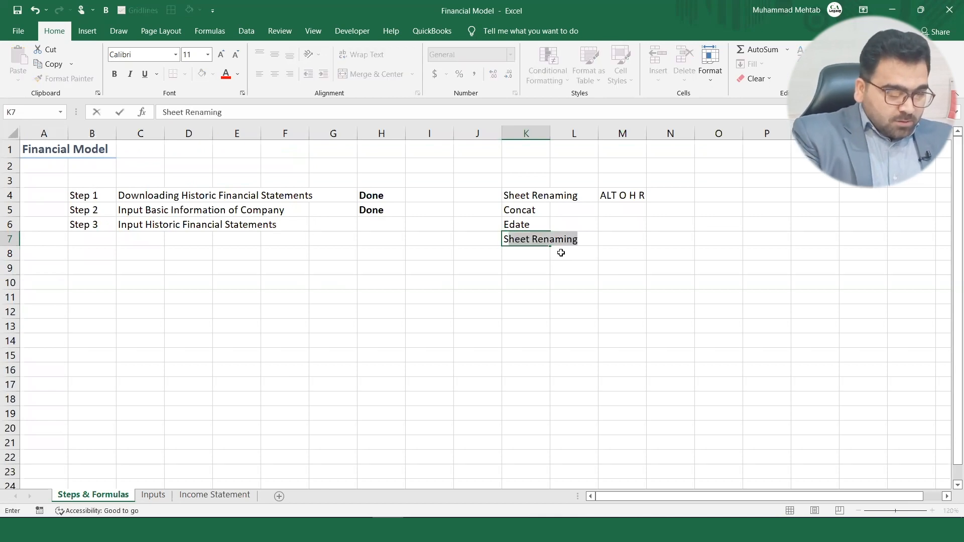
pyautogui.press('BackSpace')
pyautogui.press('BackSpace')
pyautogui.write('Adjusting Cou')
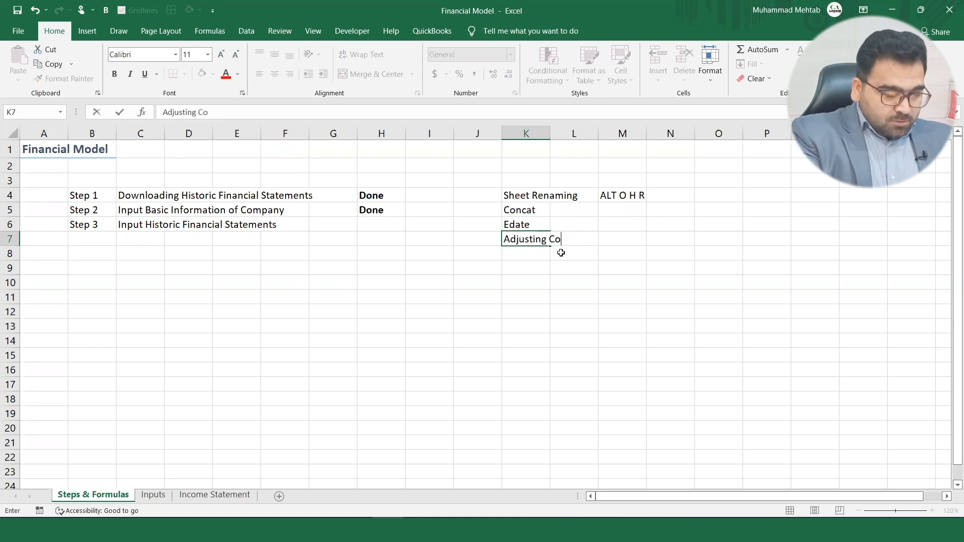
pyautogui.press('BackSpace')
pyautogui.write('lumn Bilk')
pyautogui.press('Tab')
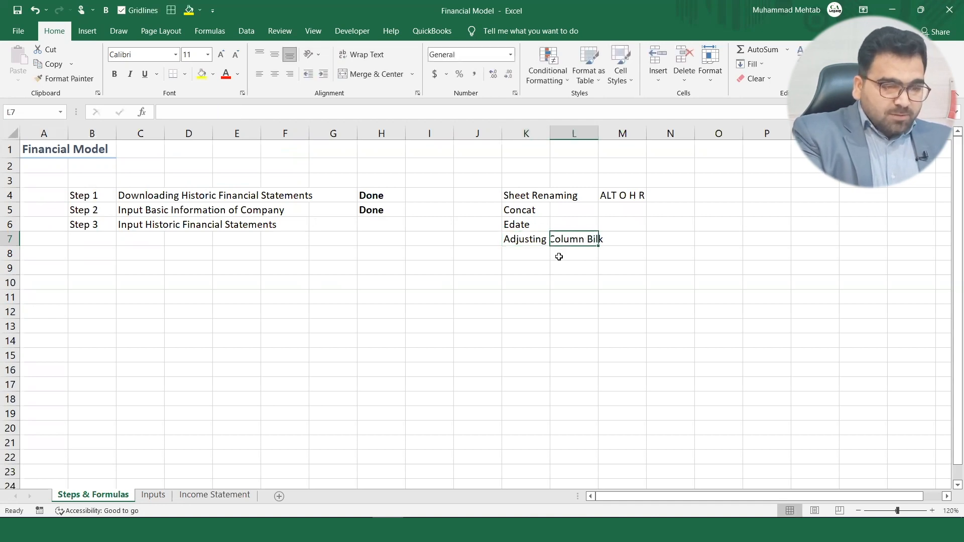
# Autofit column K to the text of the note in K7.
pyautogui.press('Tab')
pyautogui.press('Left')
pyautogui.press('Left')
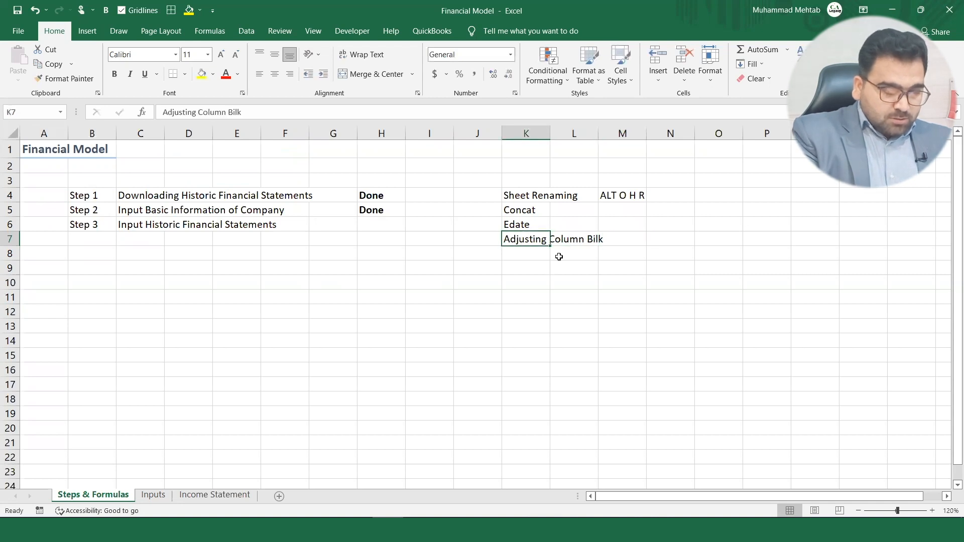
pyautogui.hotkey('alt', 'o')
pyautogui.press('c')
pyautogui.press('a')
# Enter "ALT E S W" in M7 and narrow column K to about the width of the "Sheet Renaming" text.
pyautogui.press('Right')
pyautogui.press('Right')
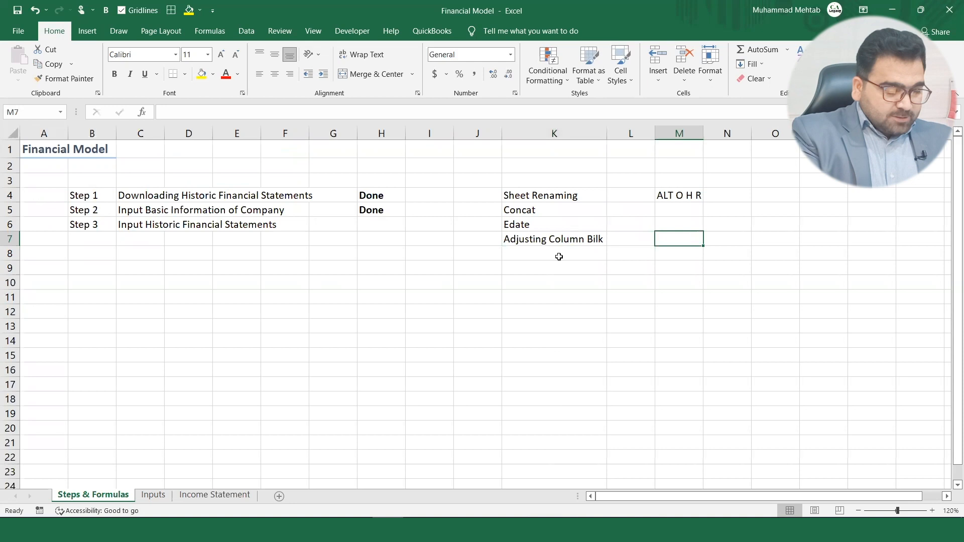
pyautogui.write('ALT ')
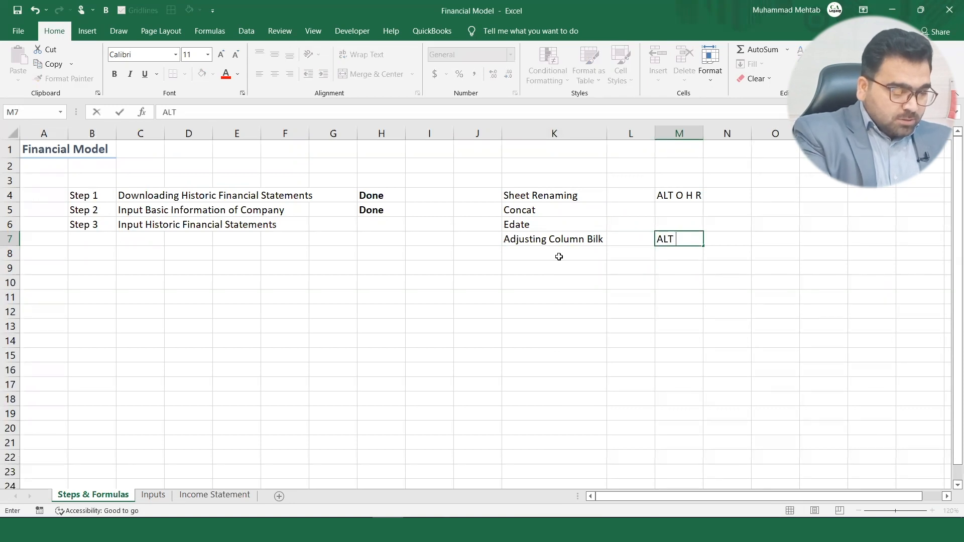
pyautogui.write('E S W')
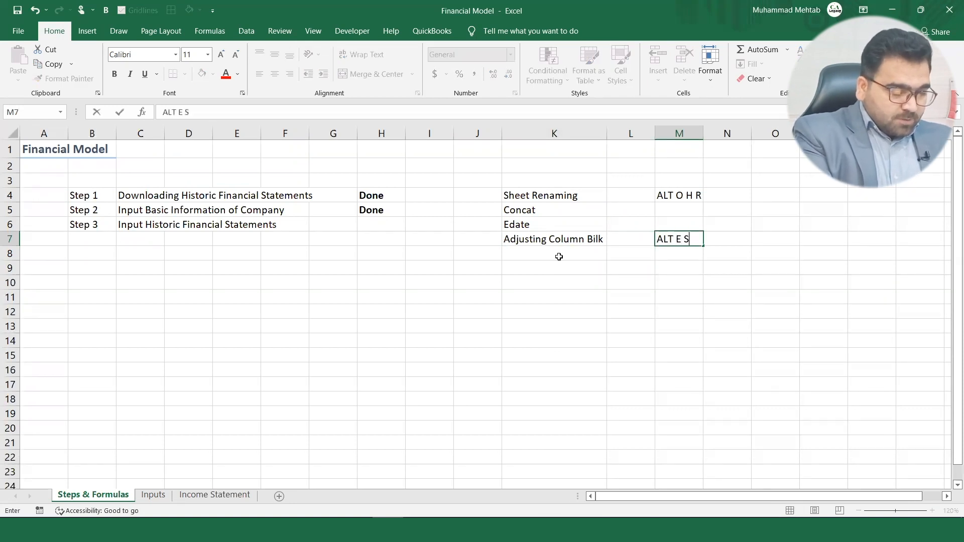
pyautogui.press('Return')
pyautogui.press('Left')
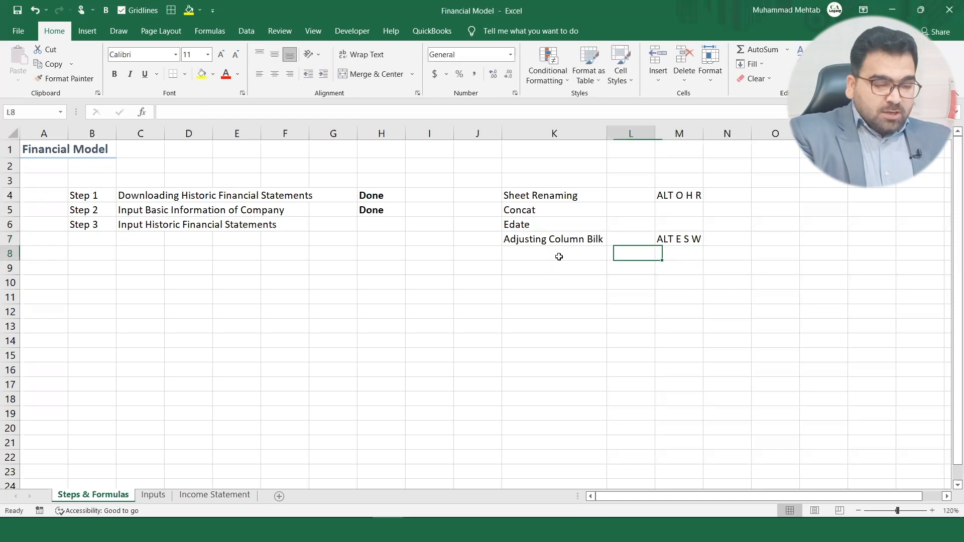
pyautogui.press('Left')
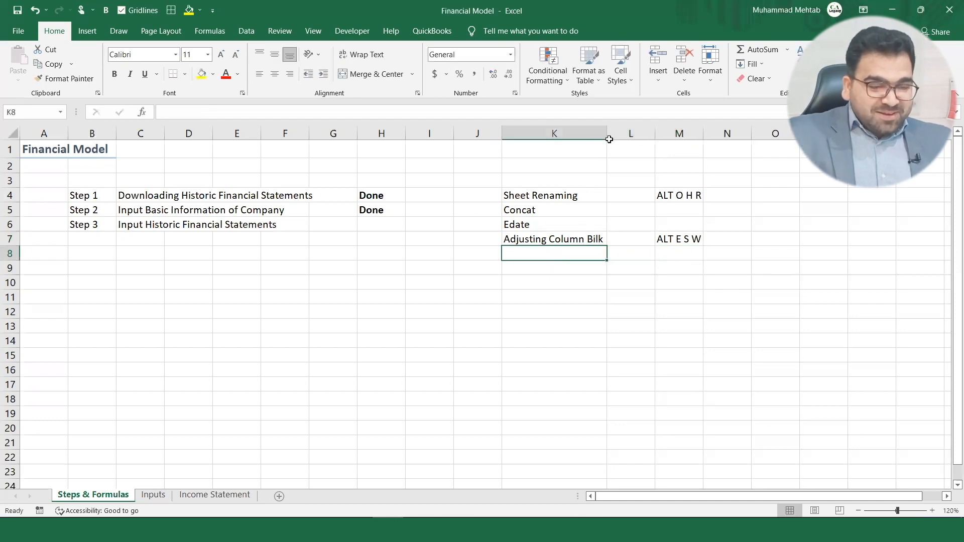
pyautogui.moveTo(608, 135); pyautogui.dragTo(577, 137)
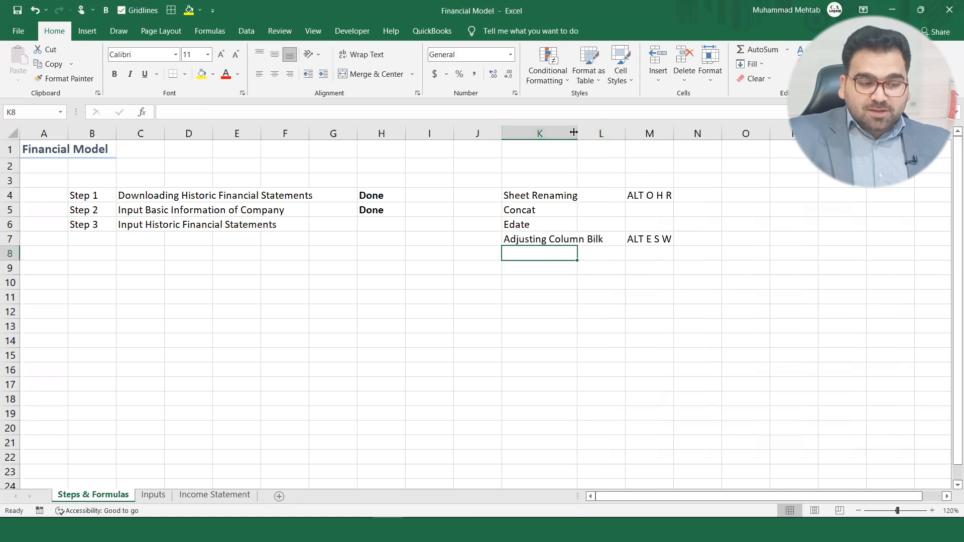
# Enter the note "Auto Adjust Column" in K8, below the "Adjusting Column Bilk" entry.
pyautogui.click(551, 240)
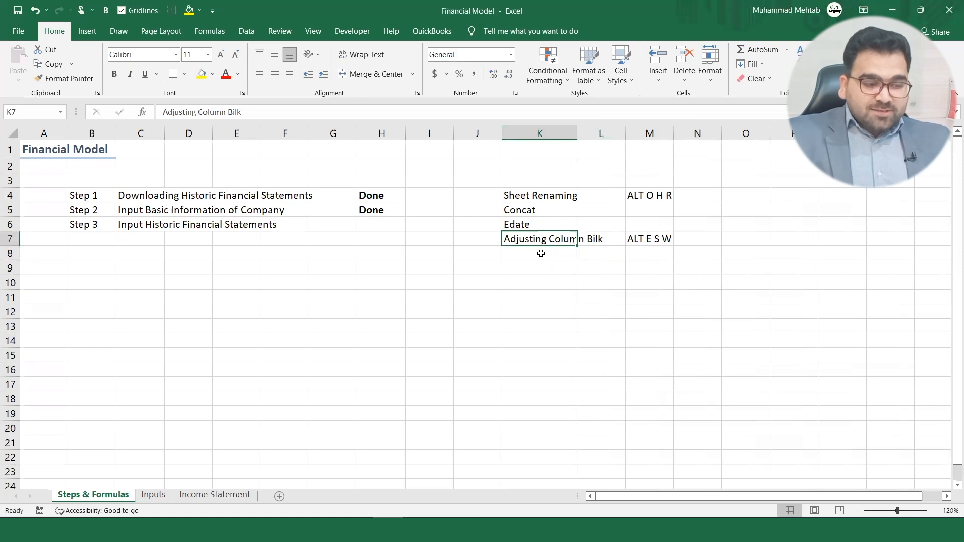
pyautogui.click(541, 254)
pyautogui.write('Auto')
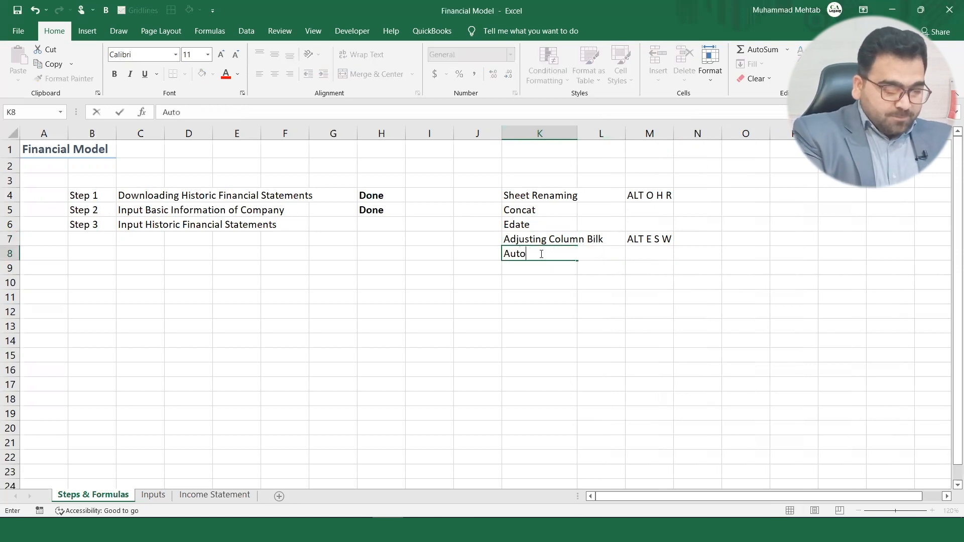
pyautogui.write(' Adju')
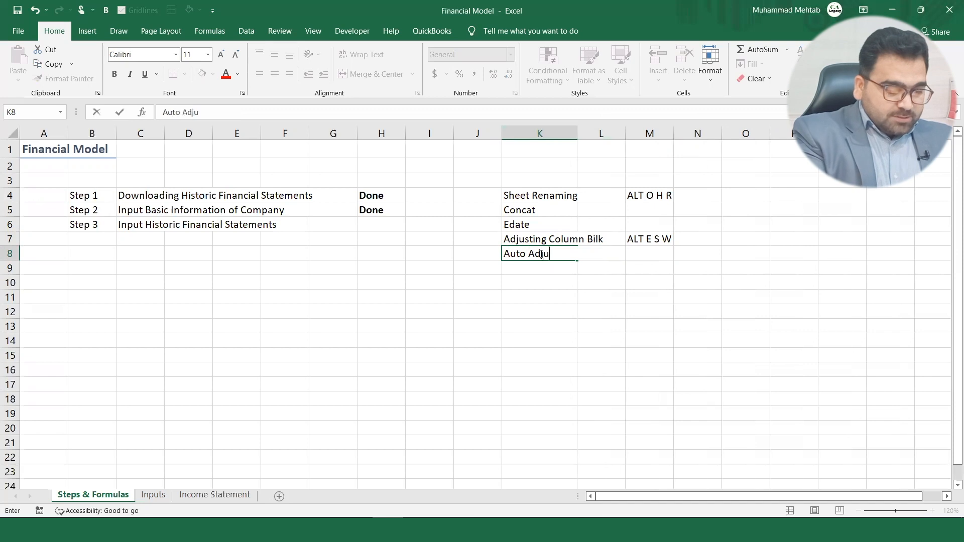
pyautogui.write('st C')
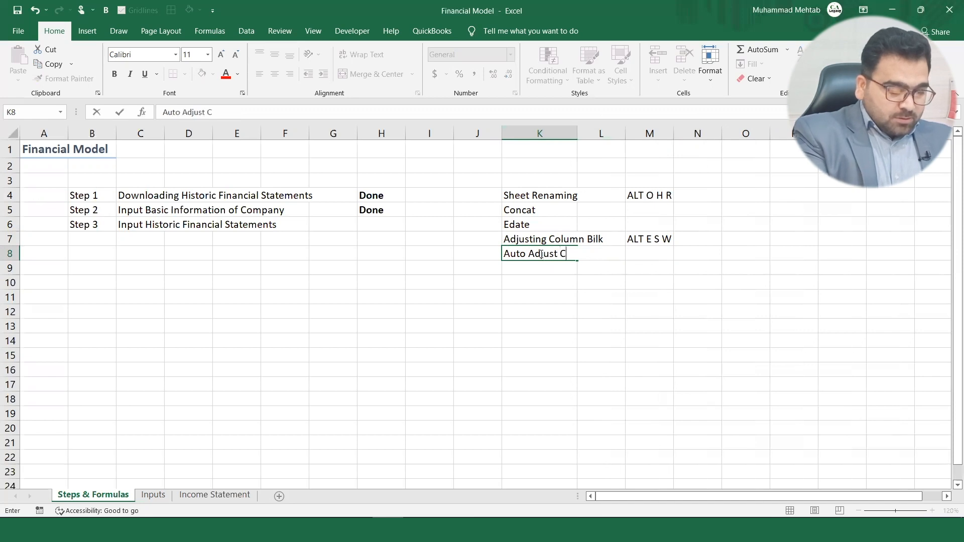
pyautogui.write('olumn')
# Enter "ALT E S V" in M8 as the shortcut for the "Auto Adjust Column" note.
pyautogui.press('Tab')
pyautogui.press('Tab')
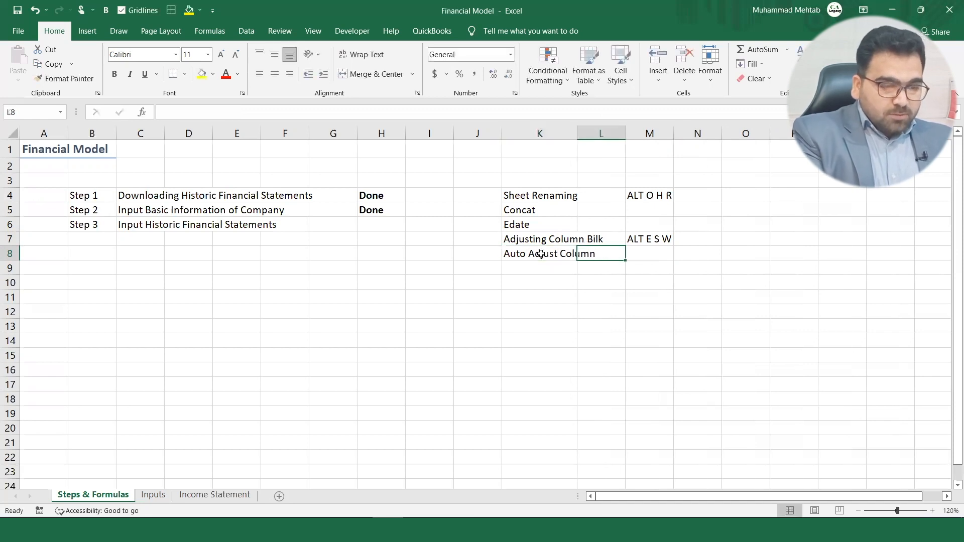
pyautogui.write('ALT ')
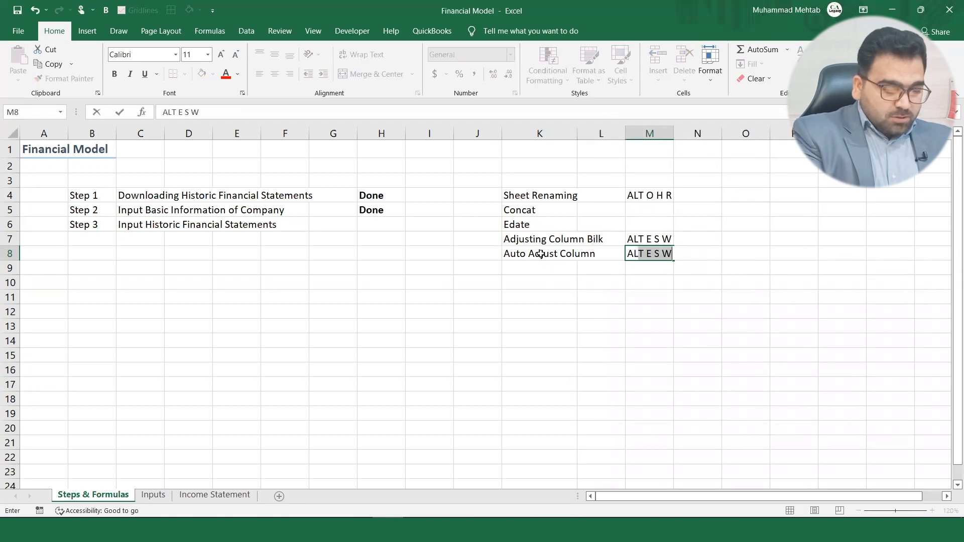
pyautogui.write('E ')
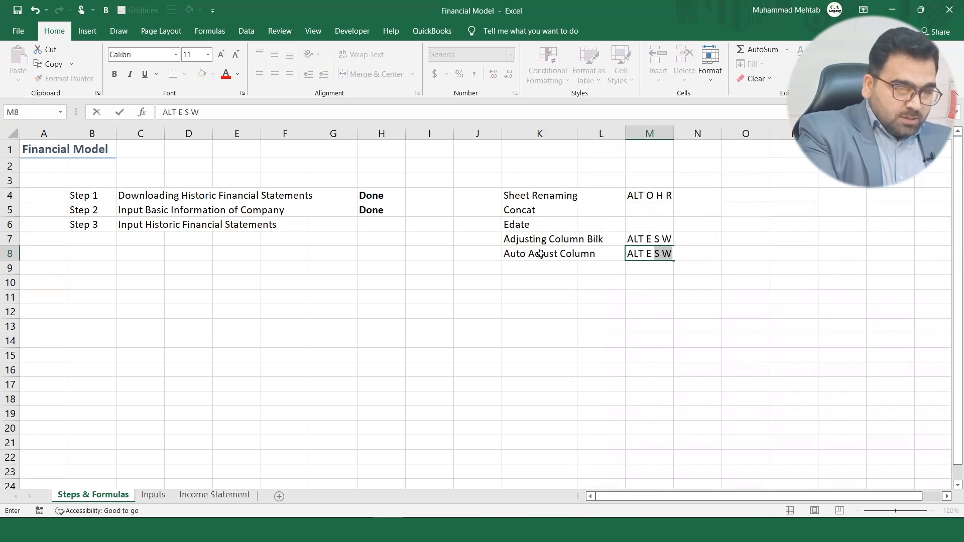
pyautogui.write('S V')
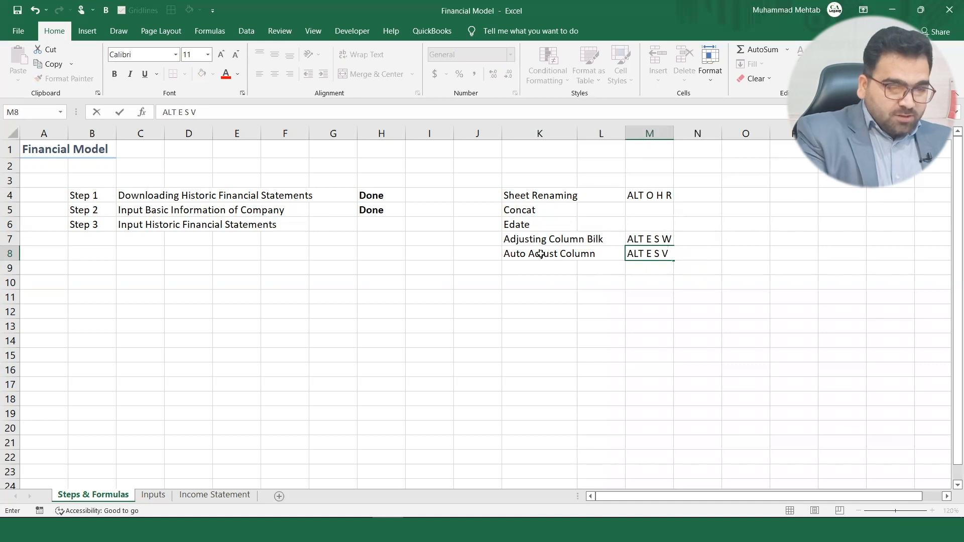
pyautogui.press('Return')
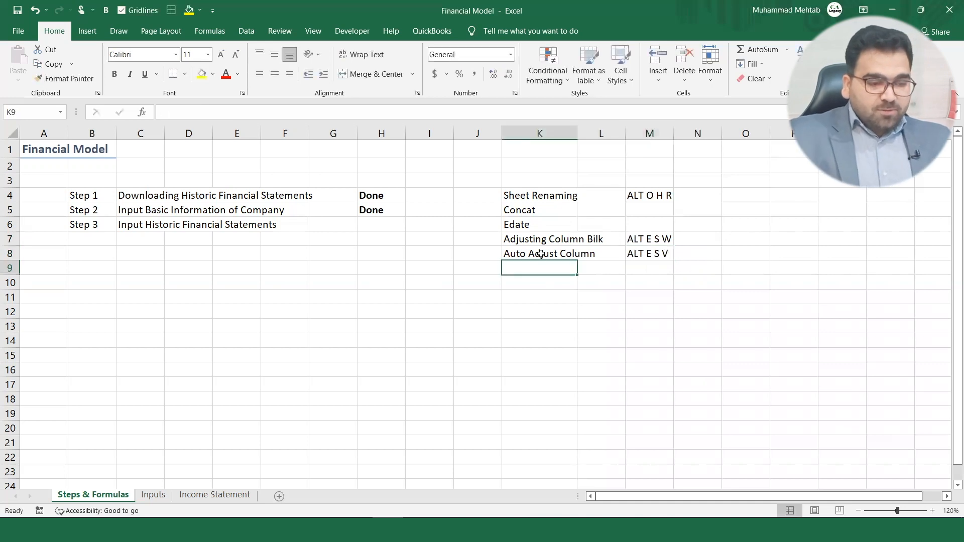
pyautogui.click(550, 243)
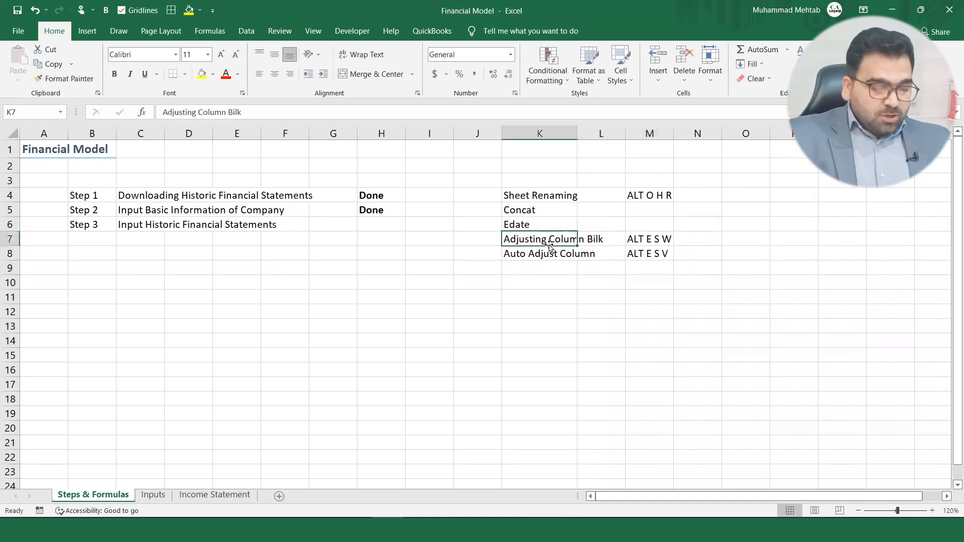
pyautogui.press('alt')
pyautogui.write('v')
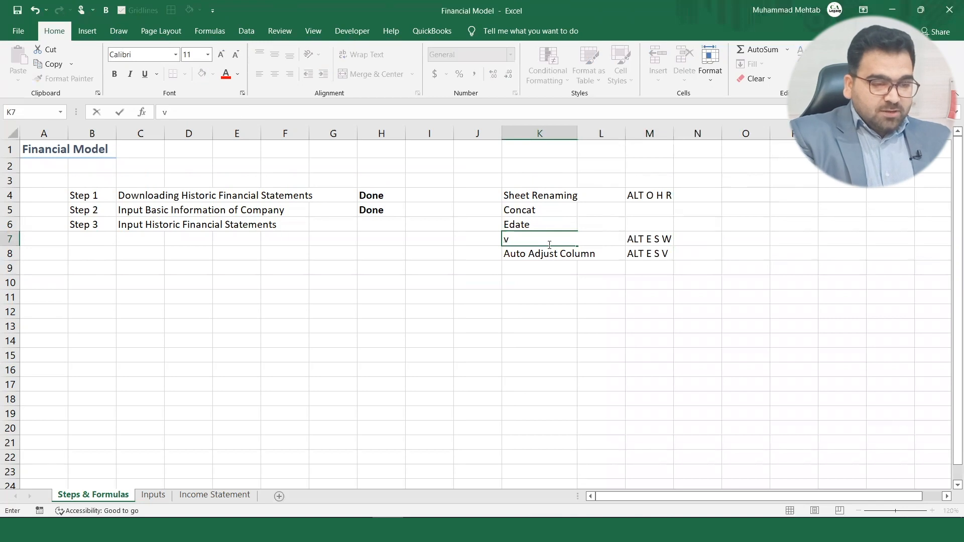
pyautogui.press('Escape')
pyautogui.press('alt')
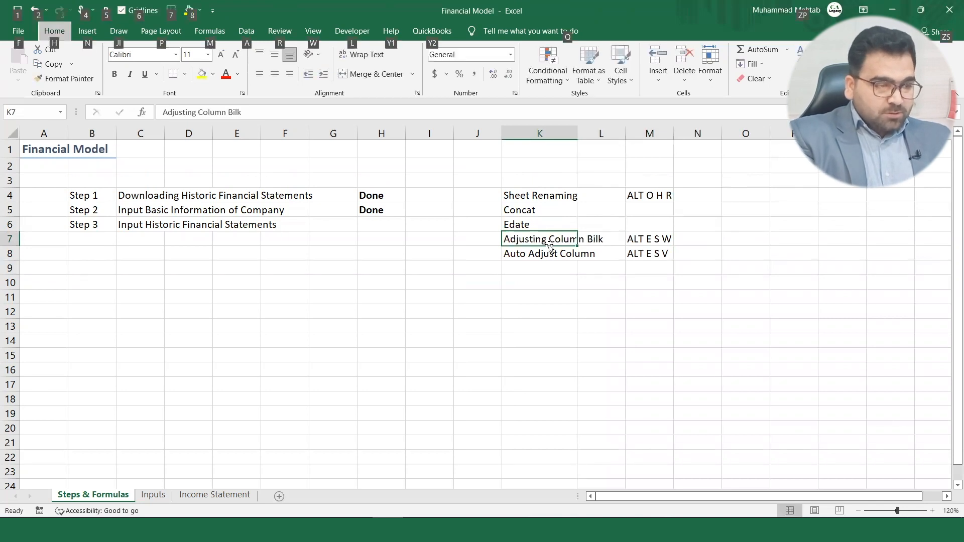
pyautogui.write('v')
pyautogui.press('Escape')
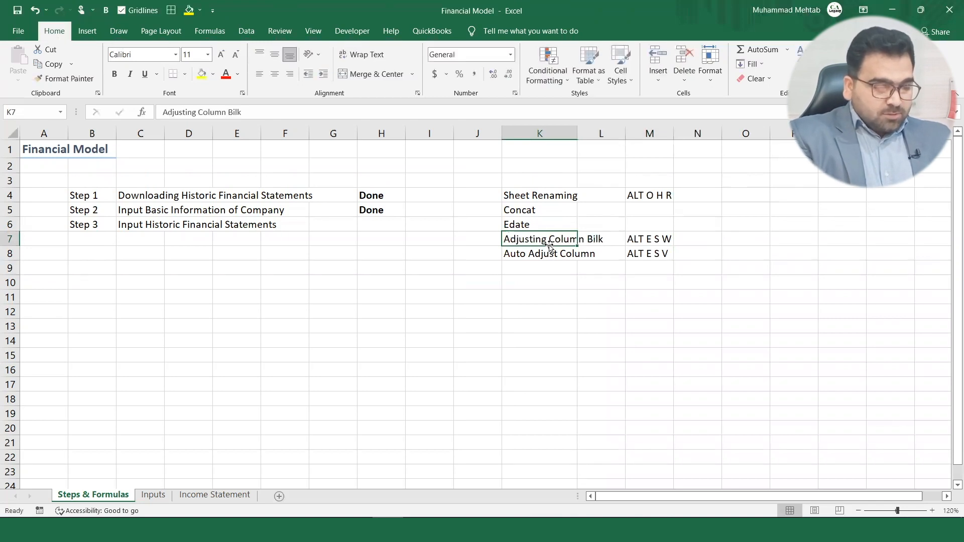
pyautogui.press('alt')
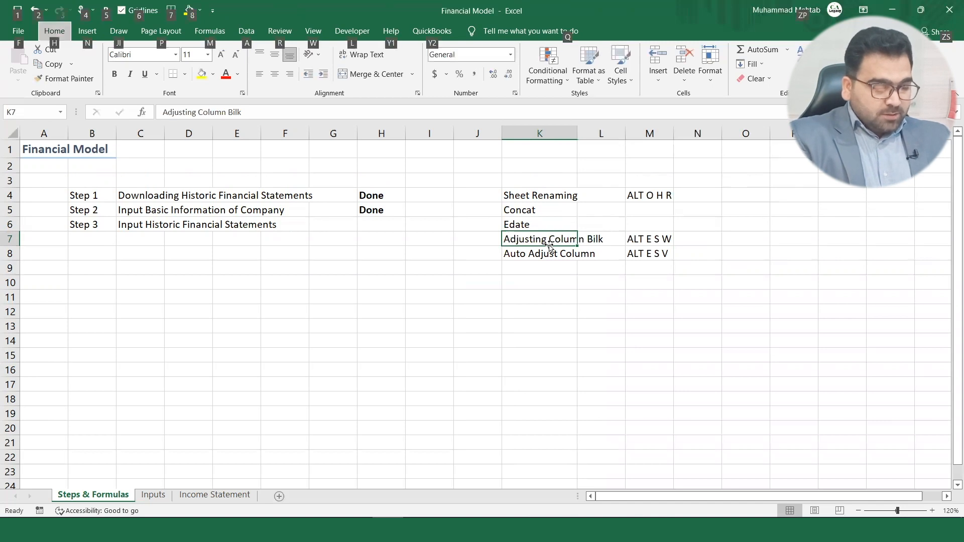
pyautogui.write('es')
pyautogui.write('s')
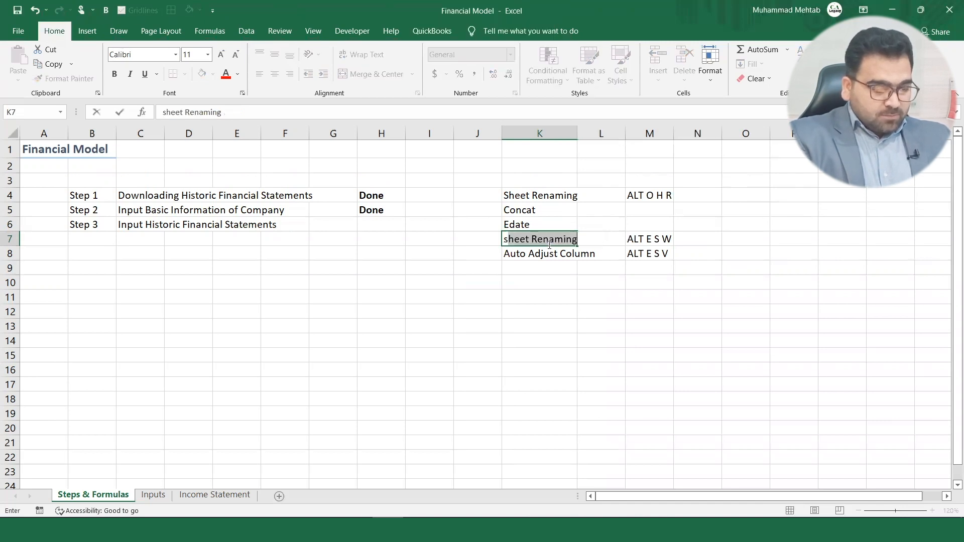
pyautogui.press('Escape')
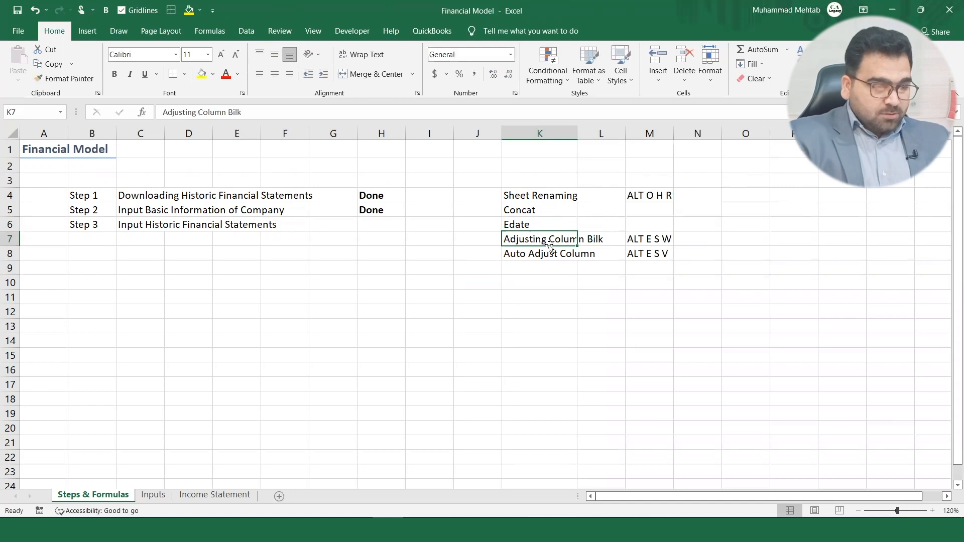
pyautogui.press('alt')
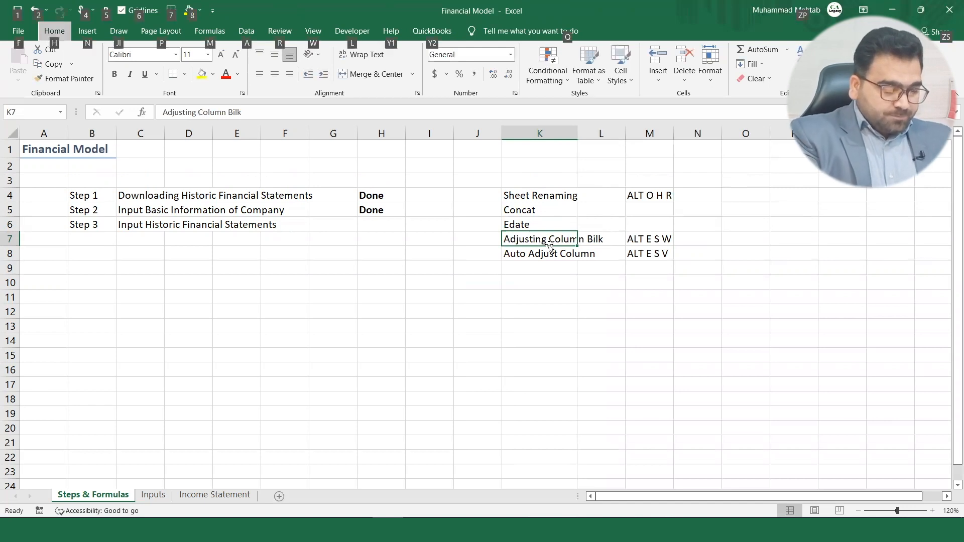
pyautogui.write('essss')
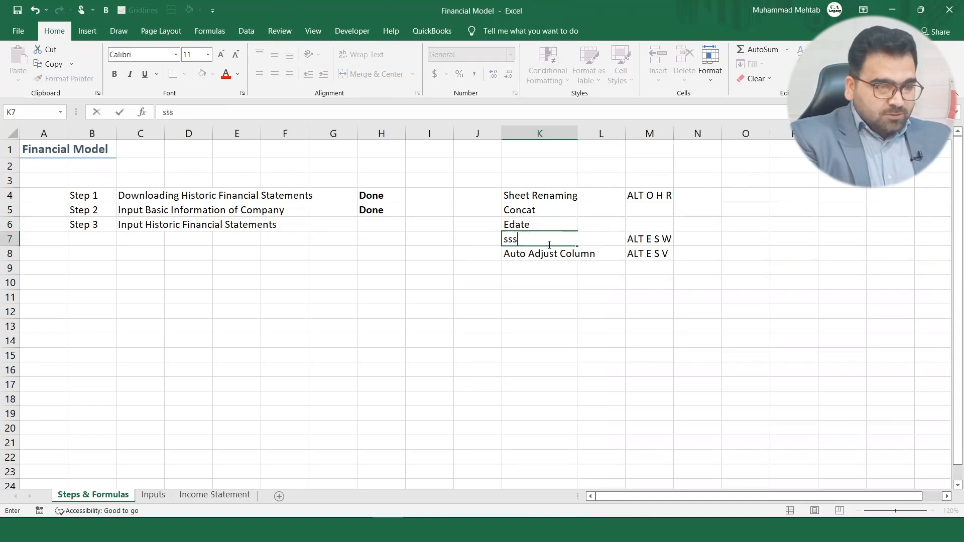
pyautogui.press('Escape')
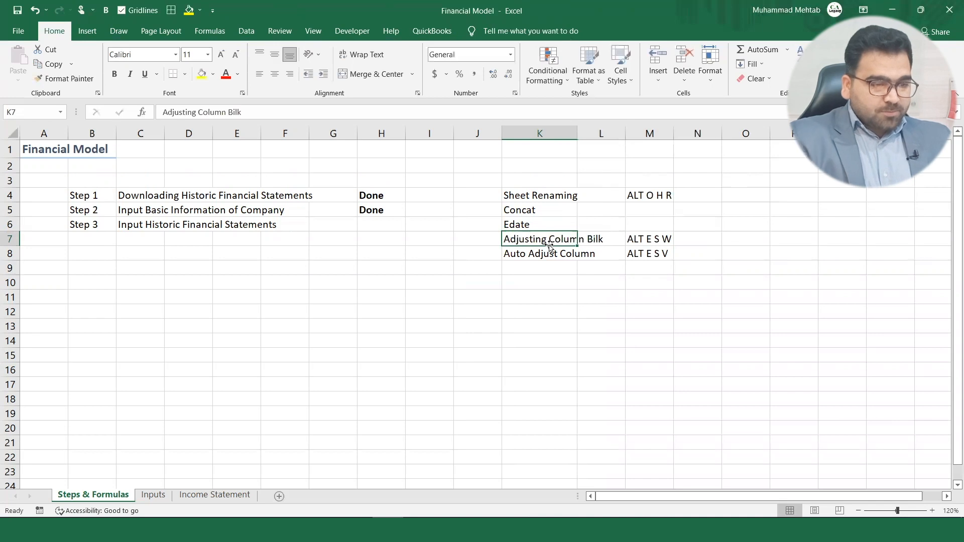
# Autofit column K to the width of the "Adjusting Column Bilk" note.
pyautogui.doubleClick(577, 133)
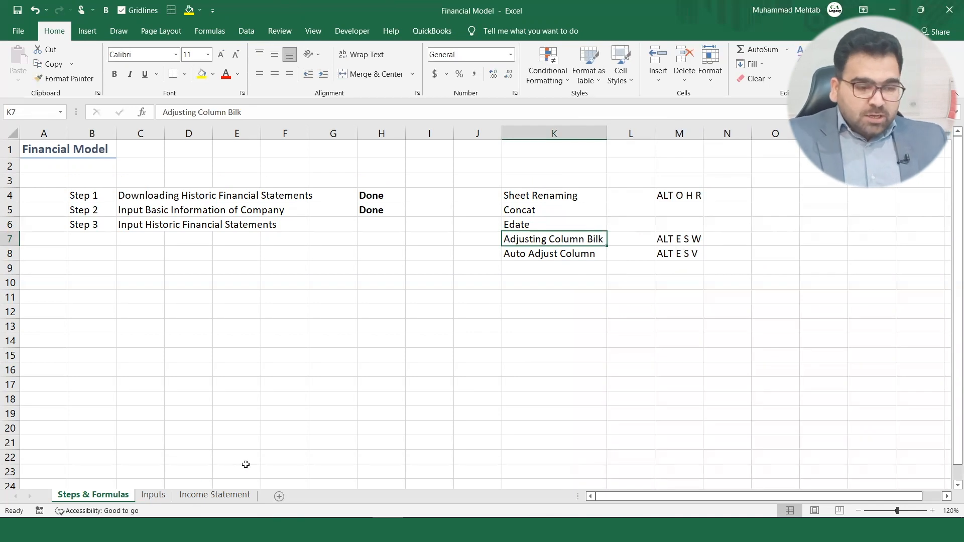
# On the Income Statement sheet, enter =CONCAT(Inputs!E8," ",Inputs!E9) in C5 to join the currency and unit.
pyautogui.click(228, 496)
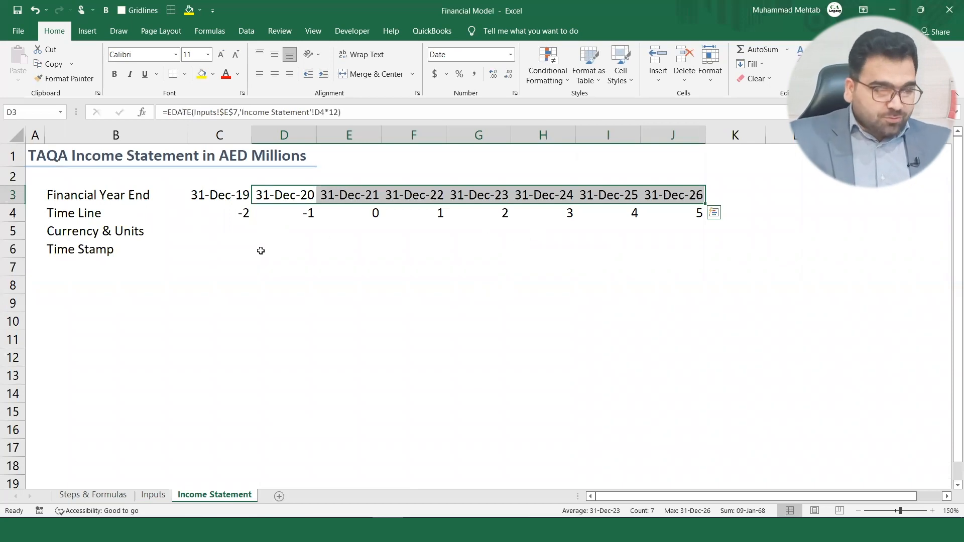
pyautogui.click(221, 230)
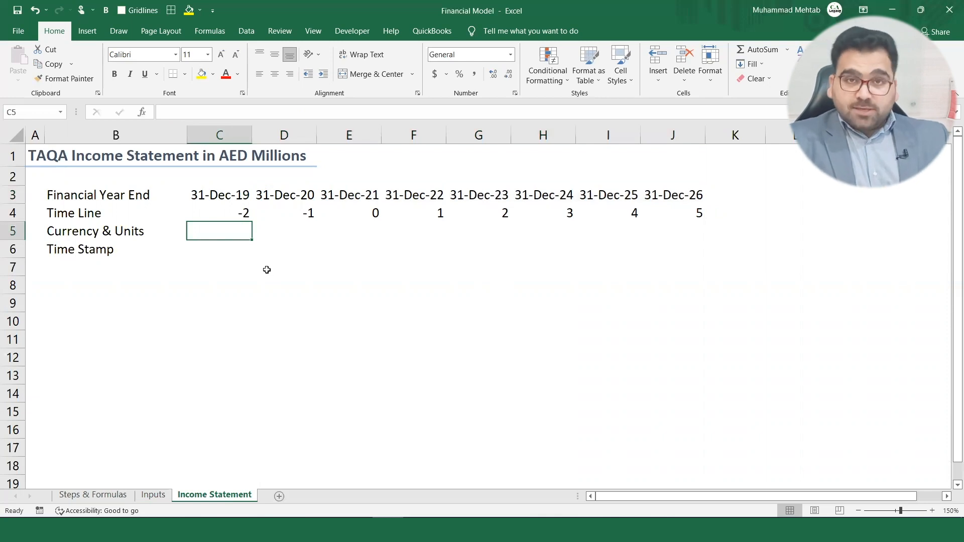
pyautogui.write('=CON')
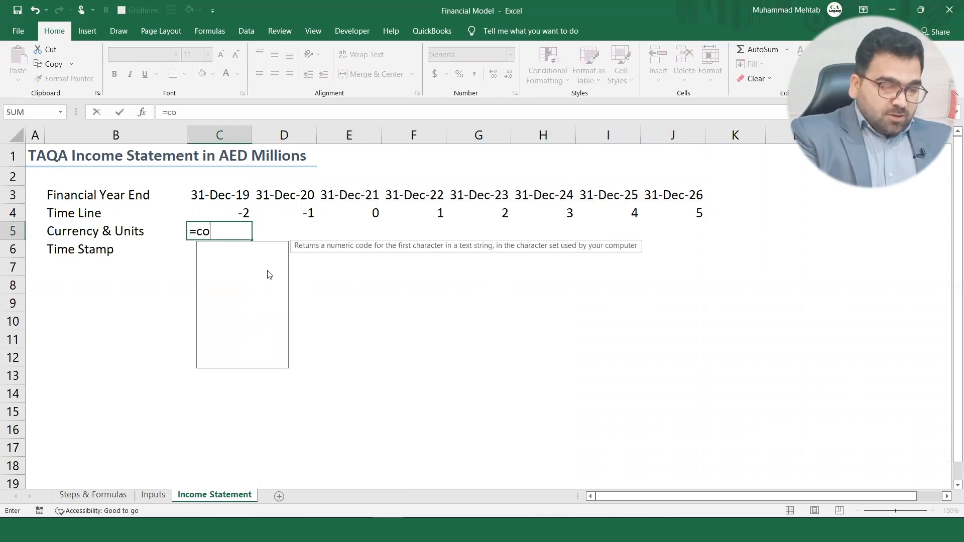
pyautogui.press('Tab')
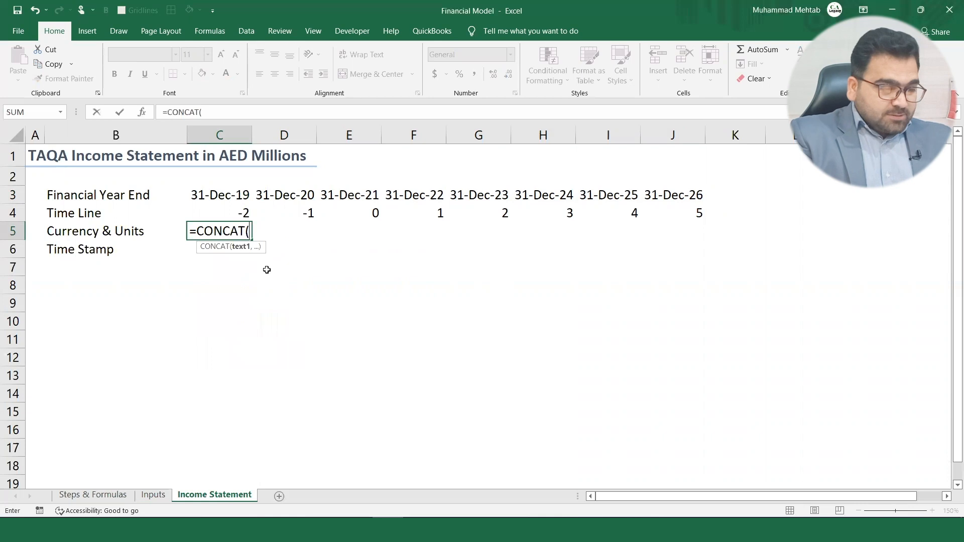
pyautogui.click(153, 496)
pyautogui.click(247, 284)
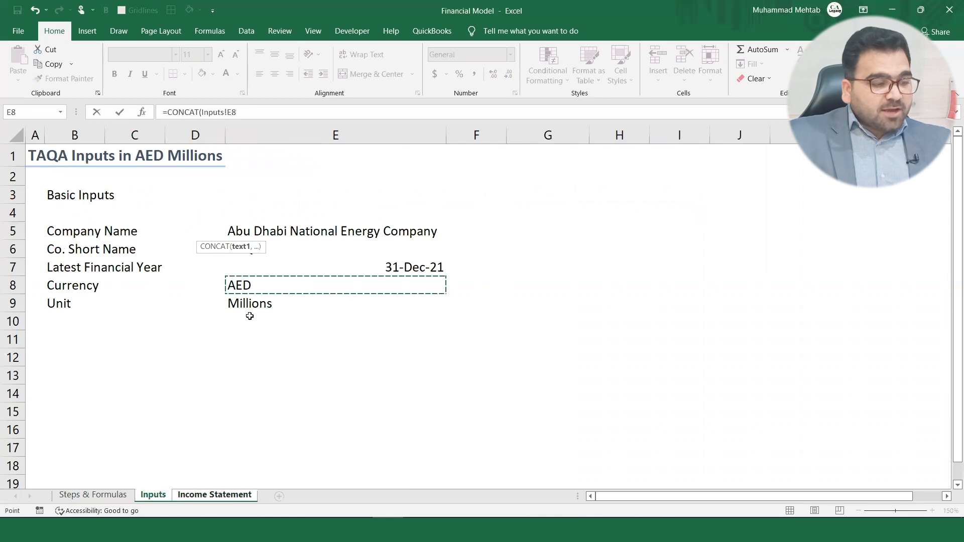
pyautogui.write(',')
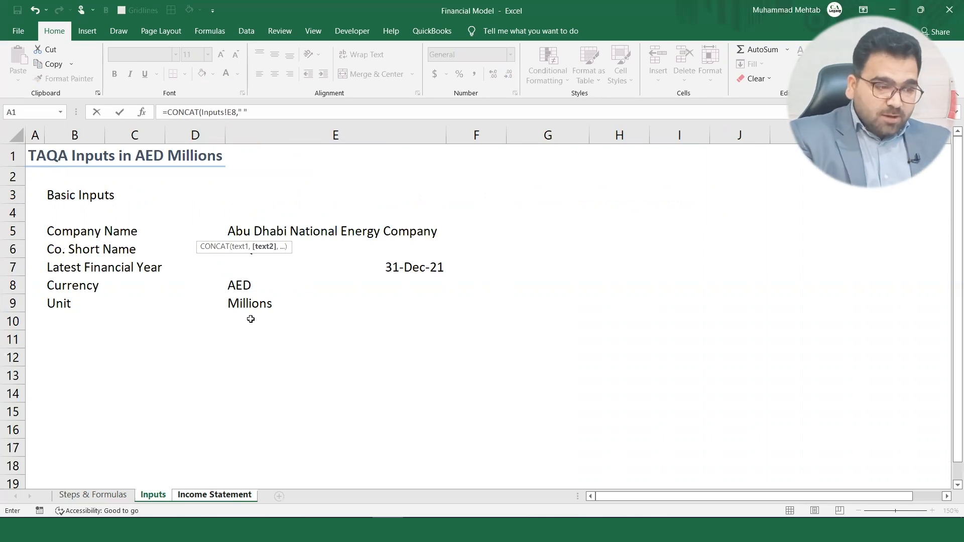
pyautogui.write(',')
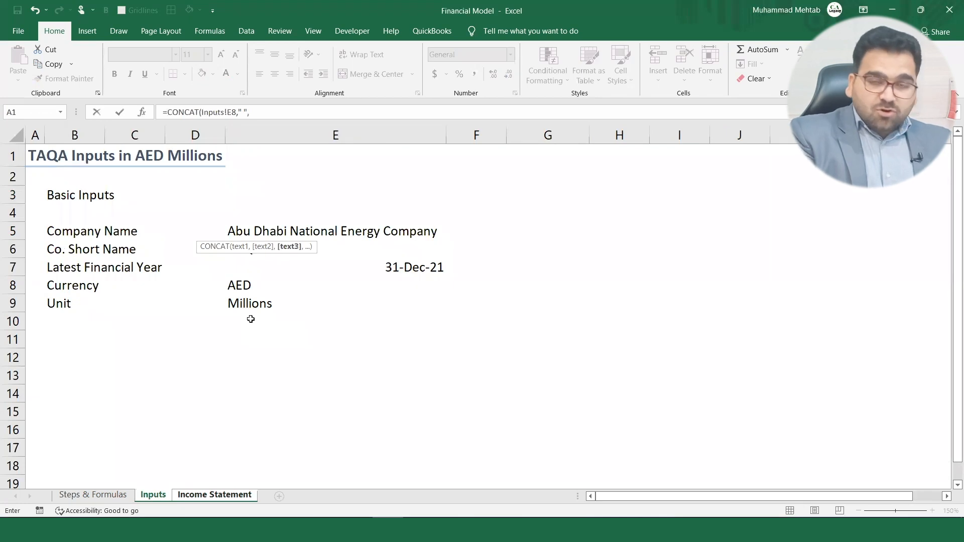
pyautogui.click(253, 303)
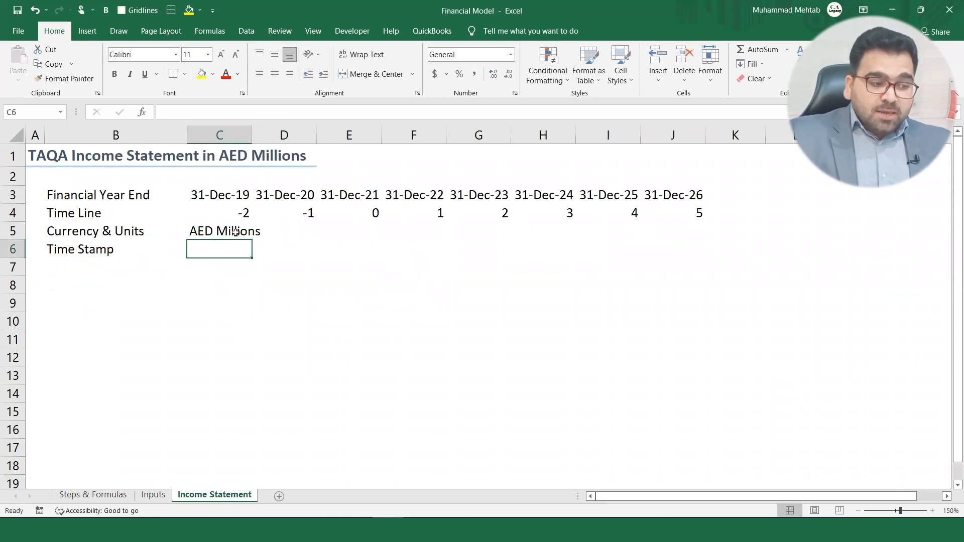
# Make both Inputs references in C5's formula absolute, as =CONCAT(Inputs!$E$8," ",Inputs!$E$9).
pyautogui.click(236, 232)
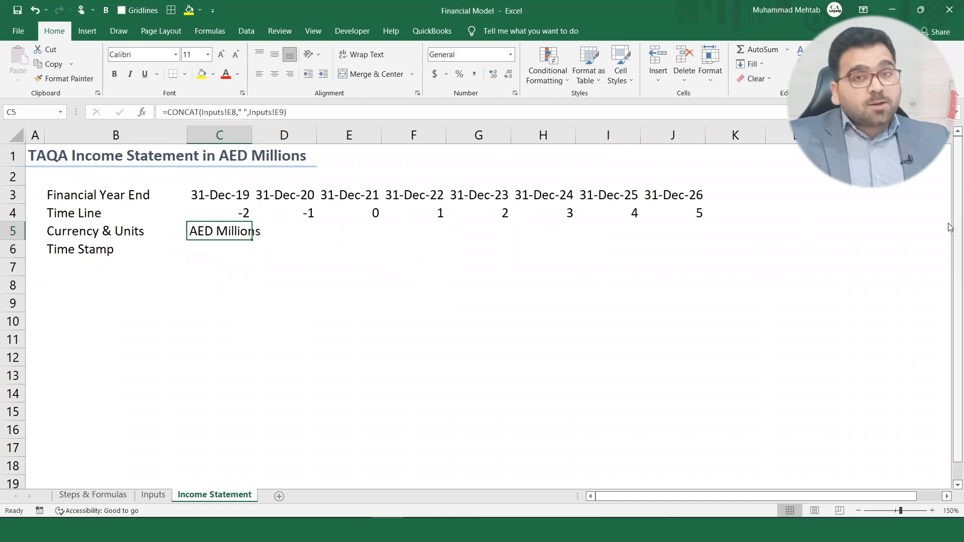
pyautogui.press('F2')
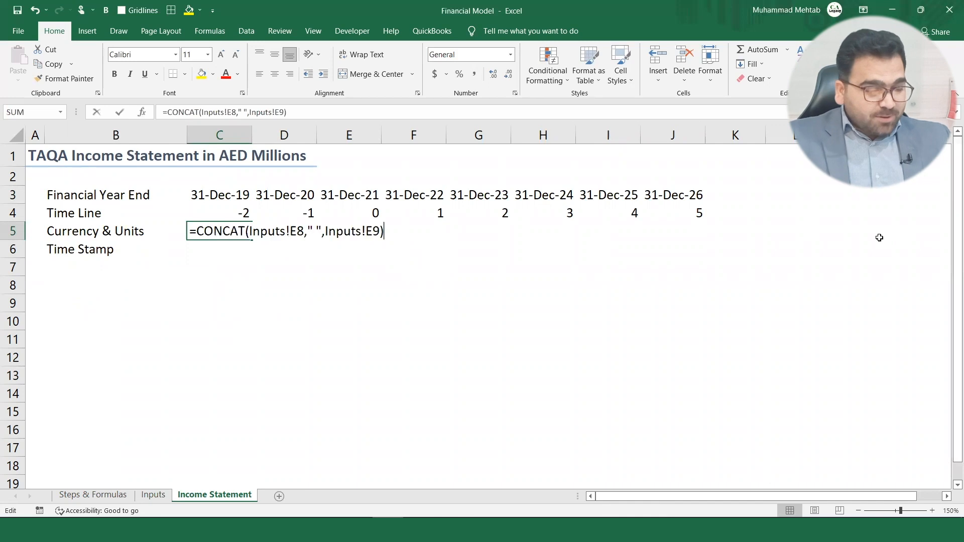
pyautogui.click(305, 229)
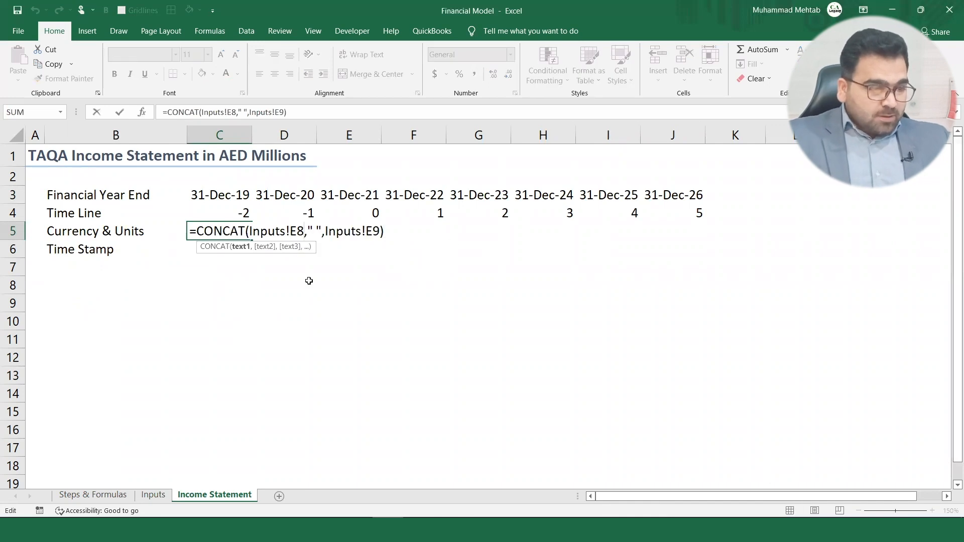
pyautogui.press('F4')
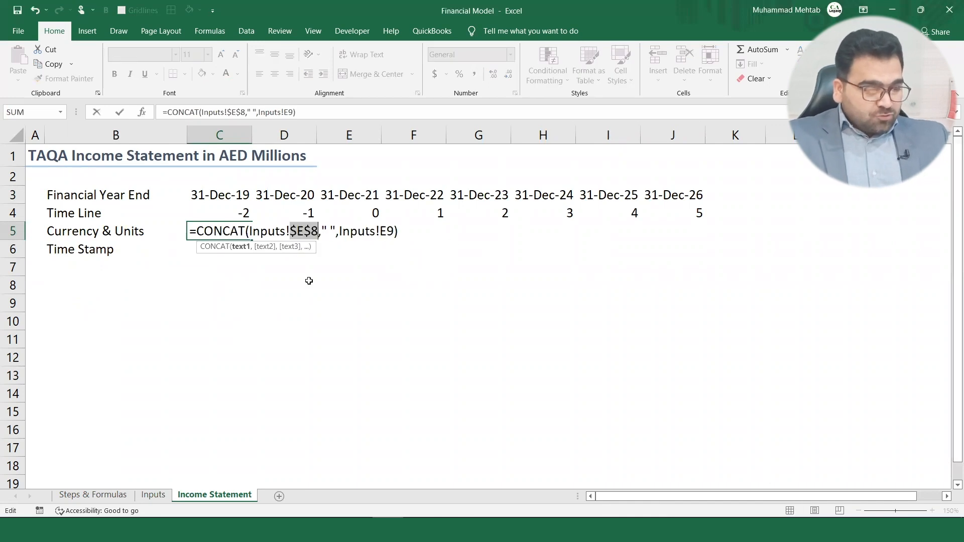
pyautogui.click(394, 231)
pyautogui.press('F4')
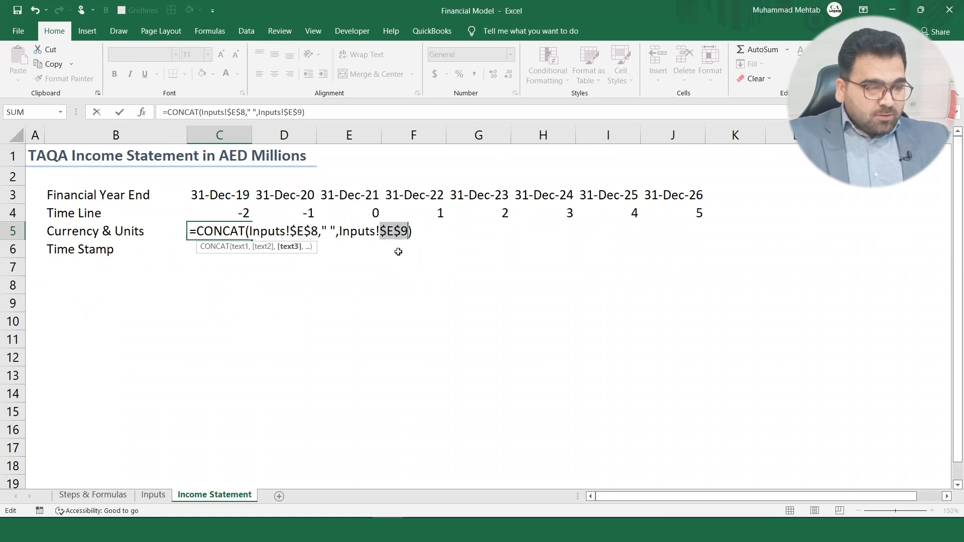
pyautogui.press('Return')
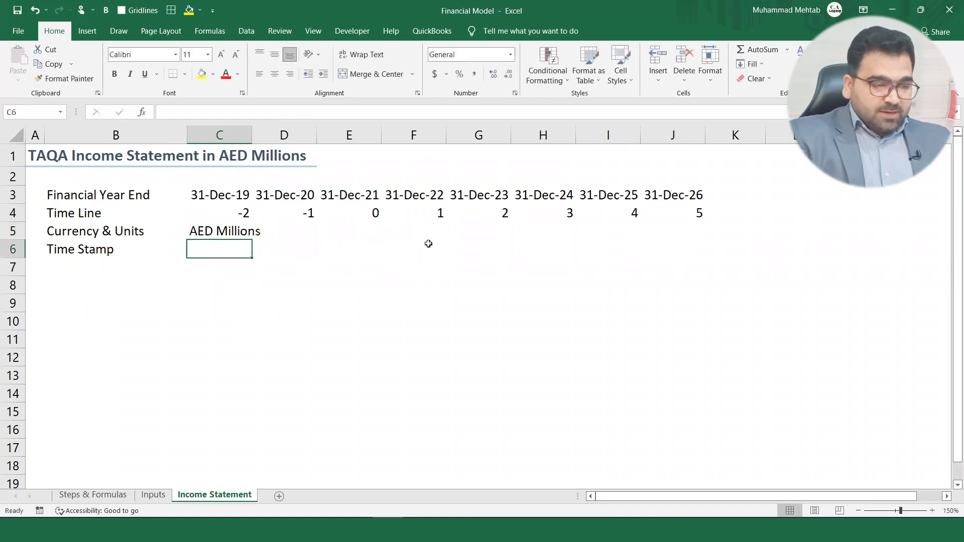
# Fill the Currency & Units formula from C5 across to J5 and autofit columns C to J to its text.
pyautogui.click(220, 230)
pyautogui.moveTo(259, 242); pyautogui.dragTo(707, 249)
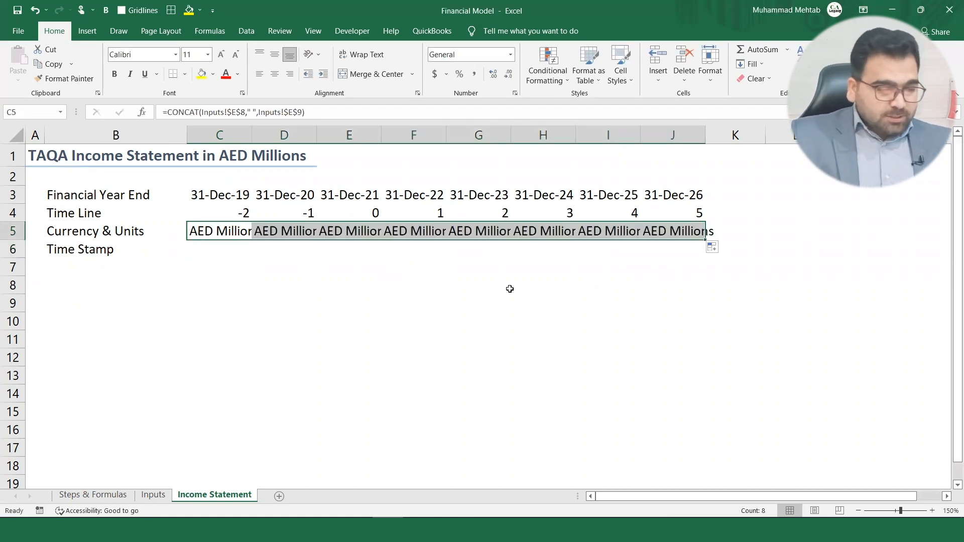
pyautogui.doubleClick(316, 136)
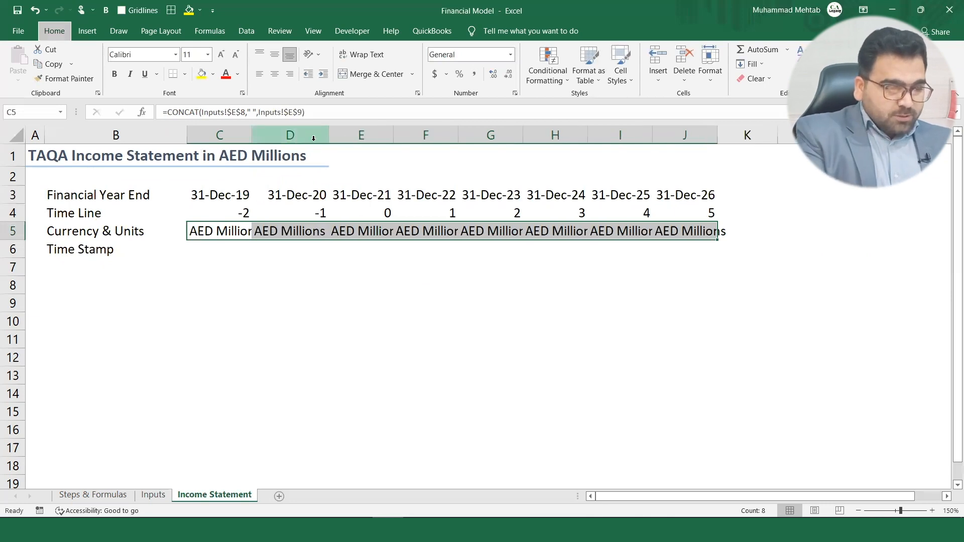
pyautogui.hotkey('alt', 'h')
pyautogui.press('o')
pyautogui.press('i')
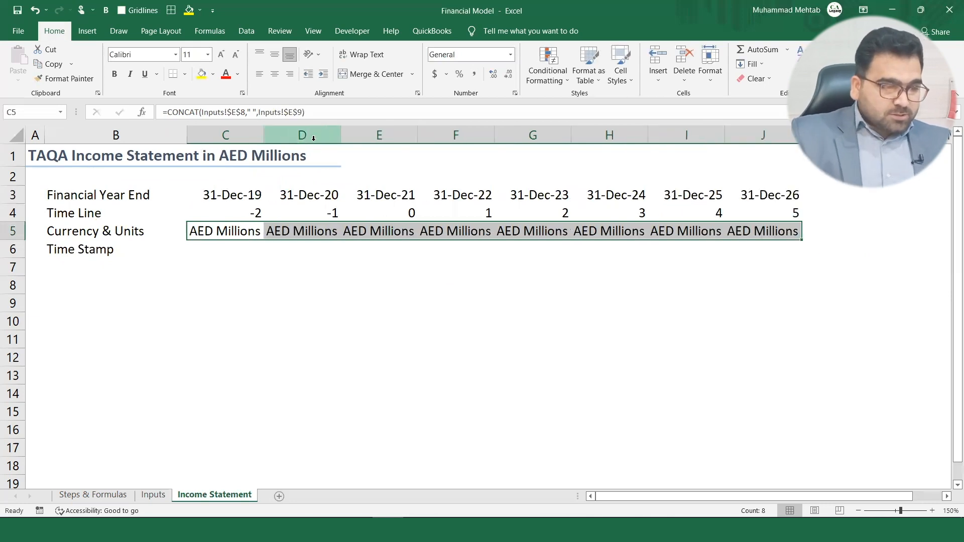
pyautogui.click(223, 248)
# On the Steps & Formulas sheet, change the "Auto Adjust Column" shortcut in M8 to "ALT H O I".
pyautogui.click(92, 495)
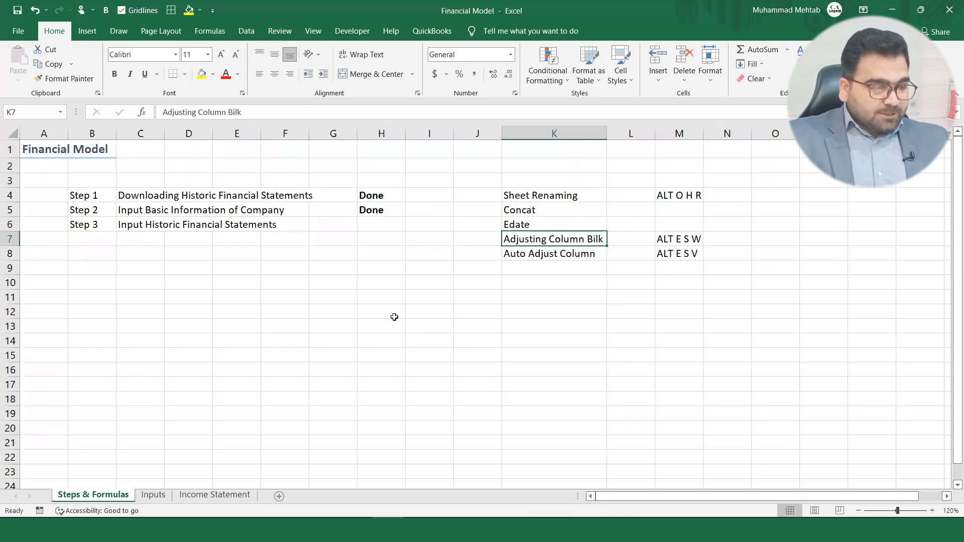
pyautogui.click(691, 255)
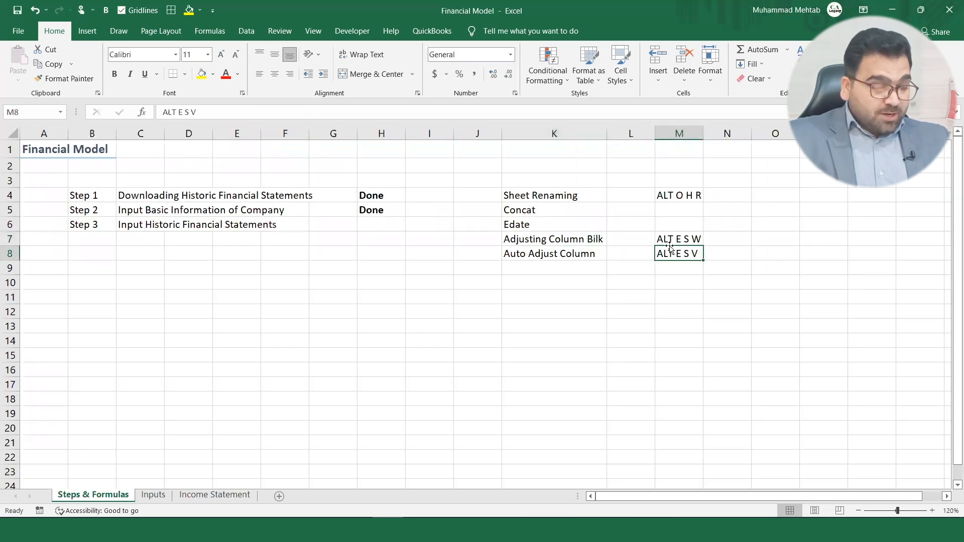
pyautogui.press('F2')
pyautogui.press('BackSpace')
pyautogui.press('BackSpace')
pyautogui.press('BackSpace')
pyautogui.press('BackSpace')
pyautogui.press('BackSpace')
pyautogui.press('BackSpace')
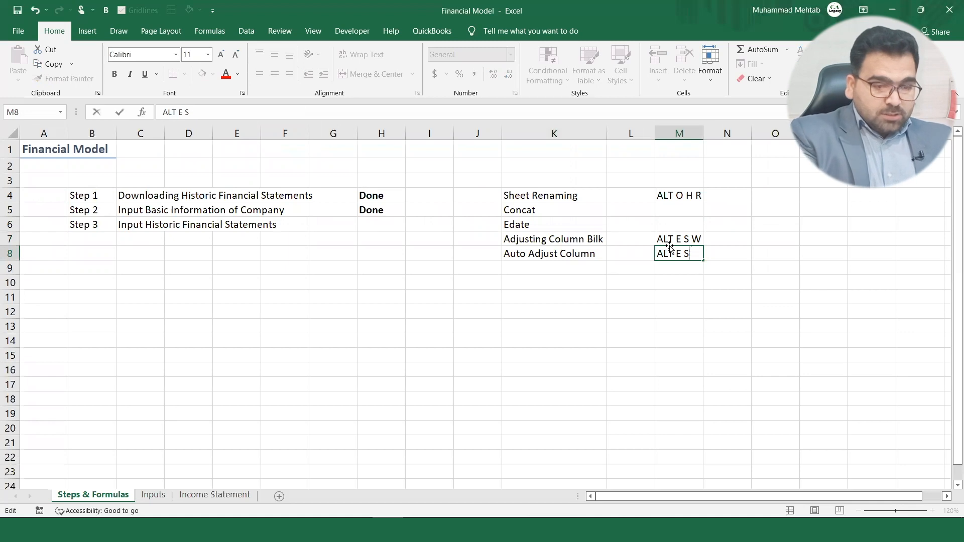
pyautogui.write('H O I')
pyautogui.press('Return')
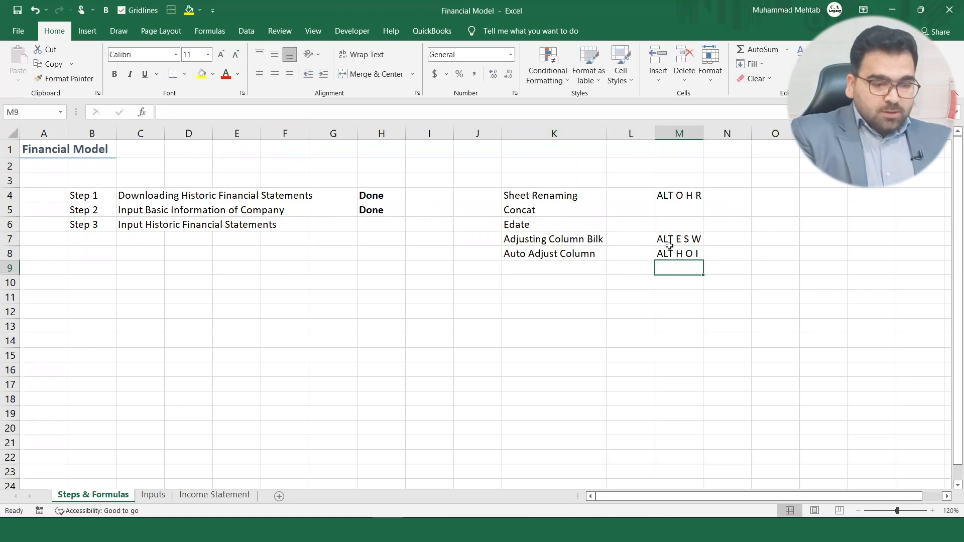
# On the Income Statement sheet, set the font colour of the hardcoded Time Line value in C4 to blue.
pyautogui.click(250, 499)
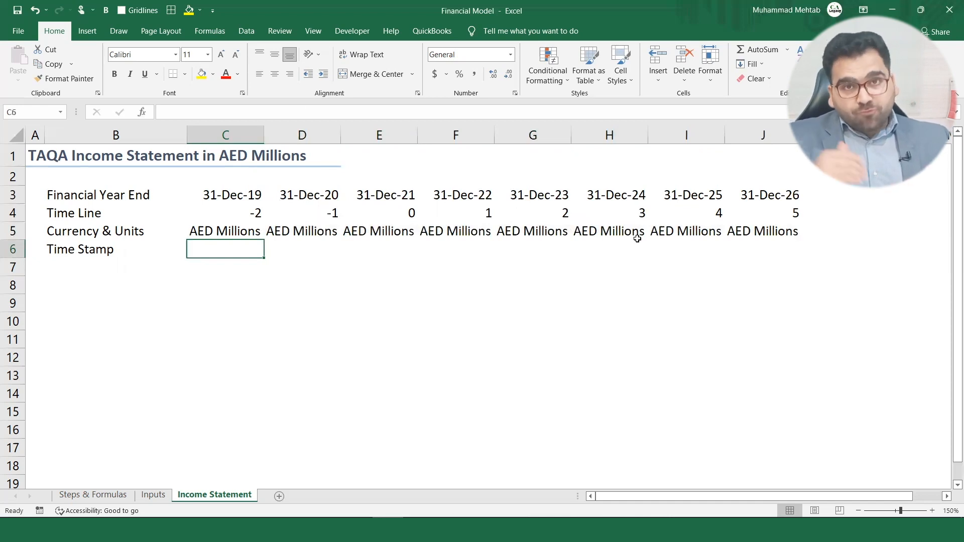
pyautogui.click(245, 220)
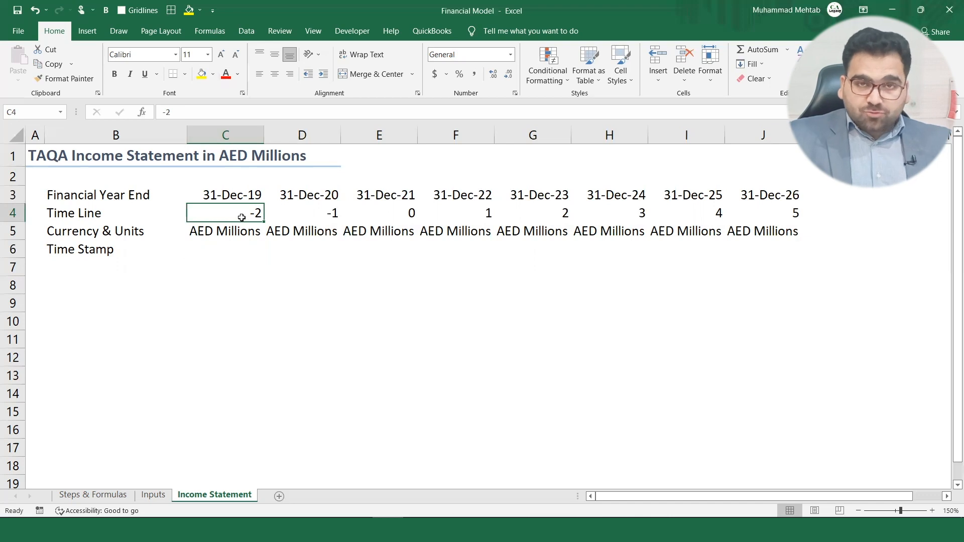
pyautogui.click(237, 74)
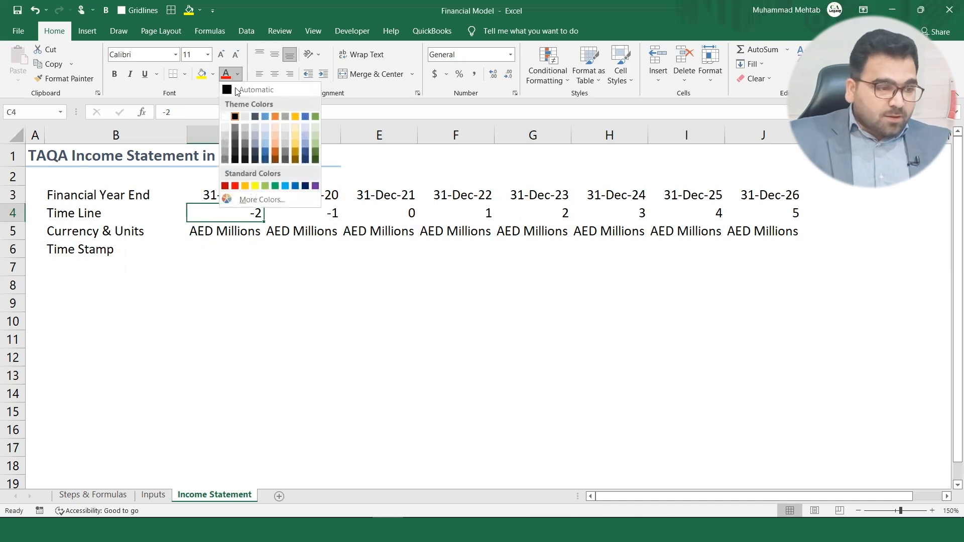
pyautogui.click(260, 200)
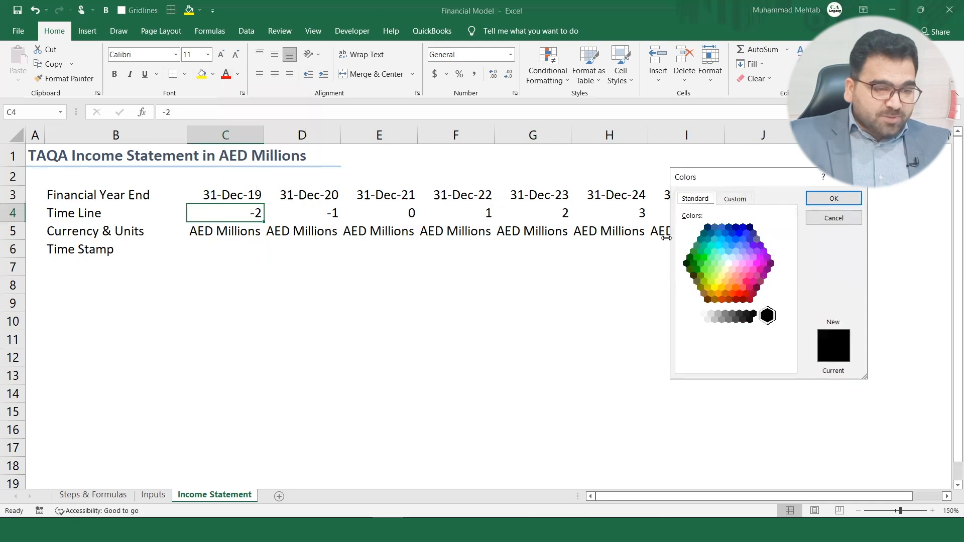
pyautogui.click(739, 233)
pyautogui.click(847, 200)
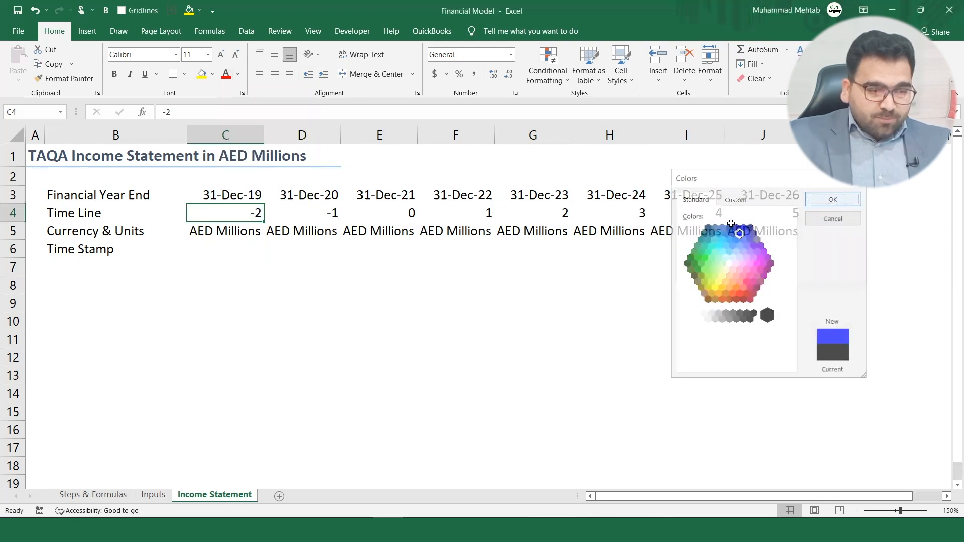
# Enter =IF(C4<1,"Historical","Forecasted") in C6 to label the Time Stamp row.
pyautogui.click(226, 251)
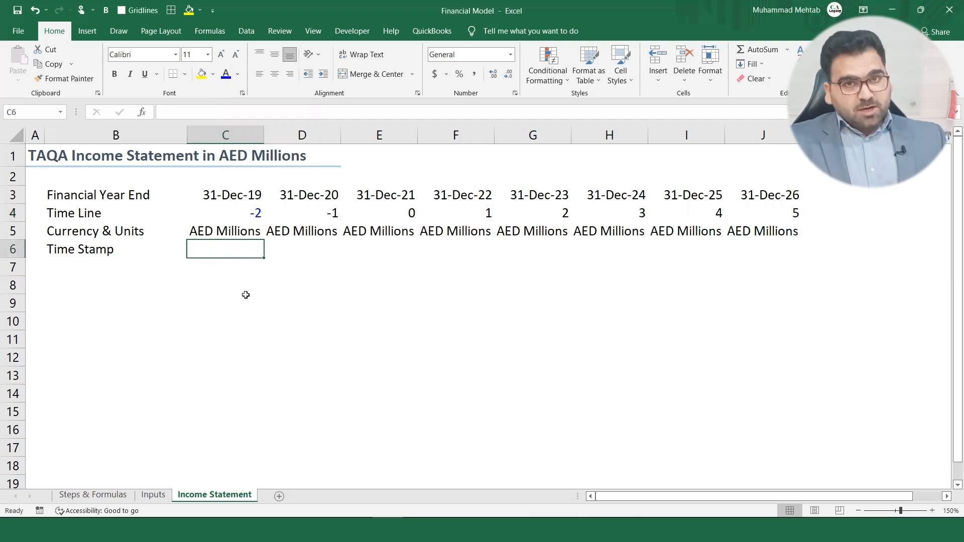
pyautogui.write('=if')
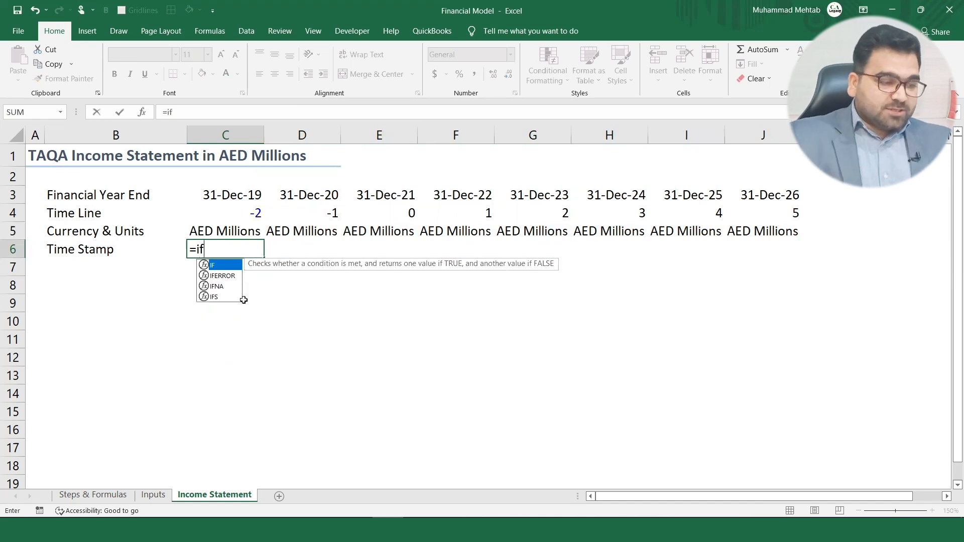
pyautogui.press('Tab')
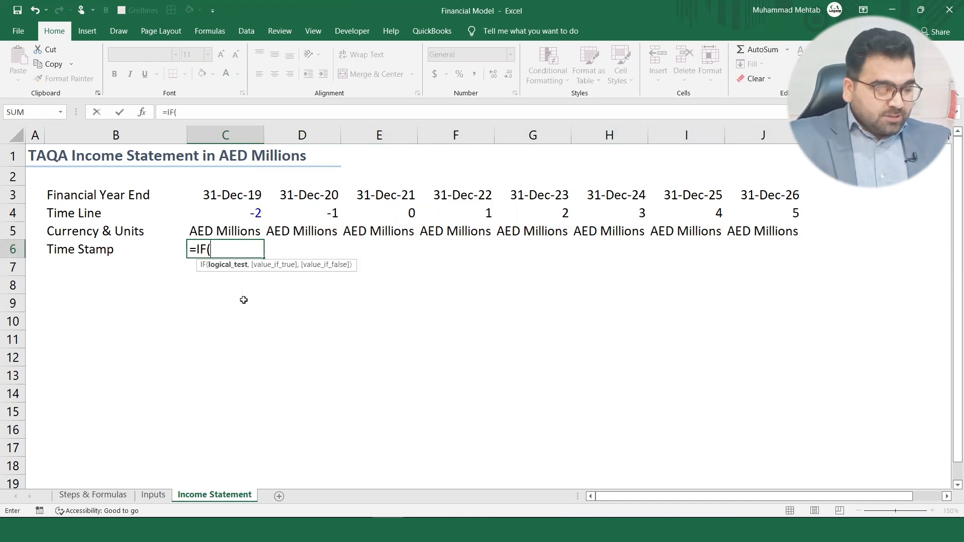
pyautogui.click(245, 212)
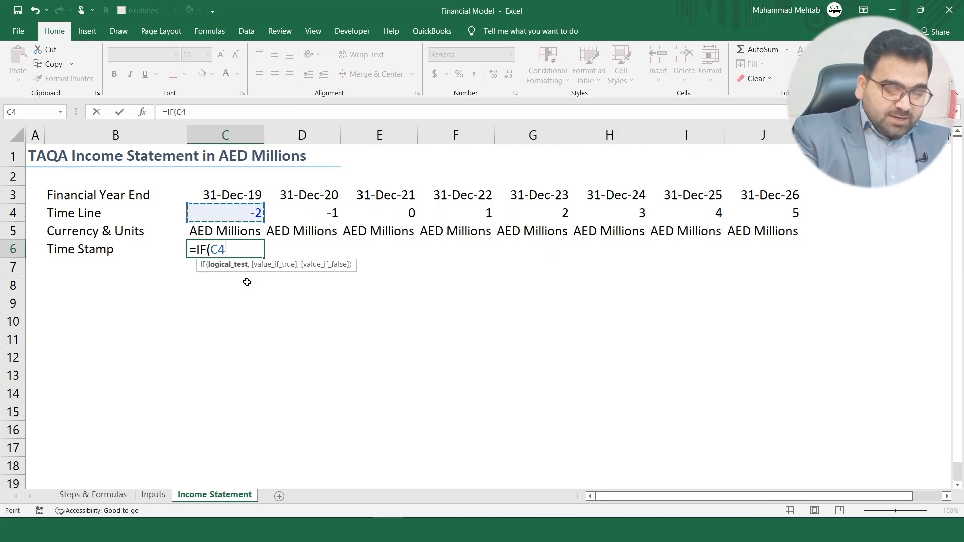
pyautogui.write('<1')
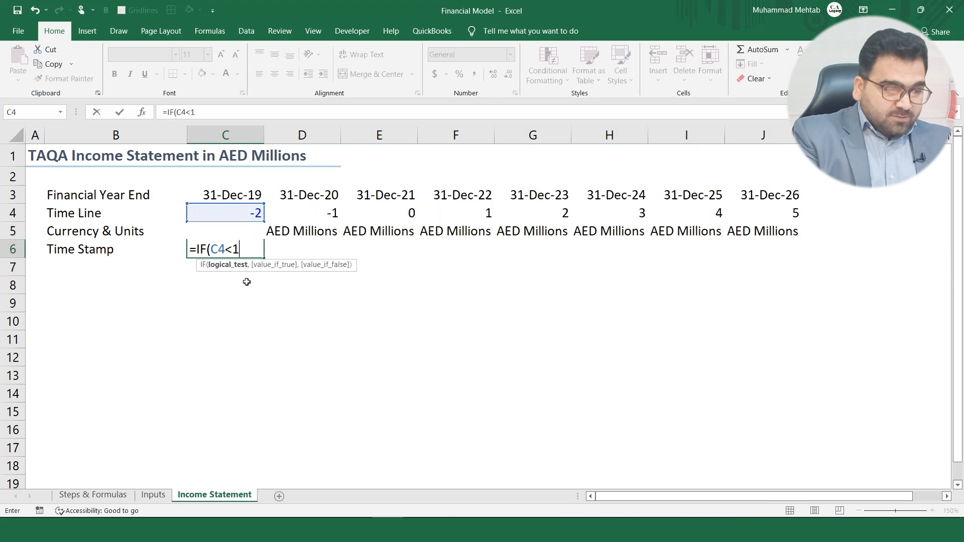
pyautogui.write(',')
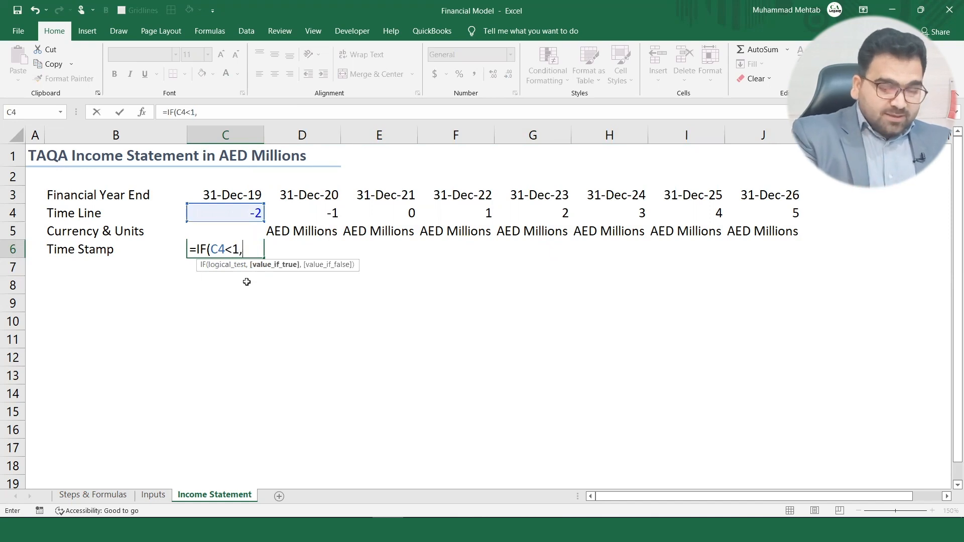
pyautogui.write('"')
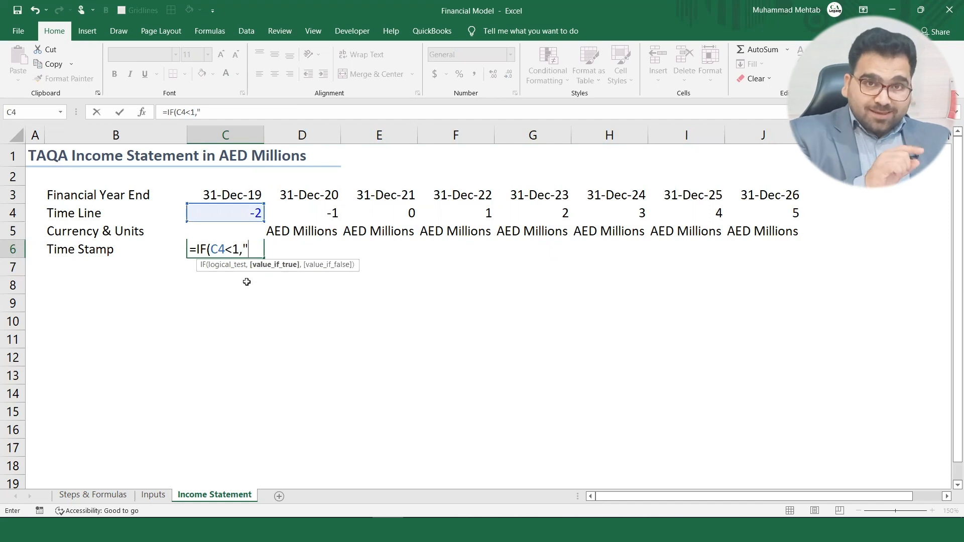
pyautogui.write('H')
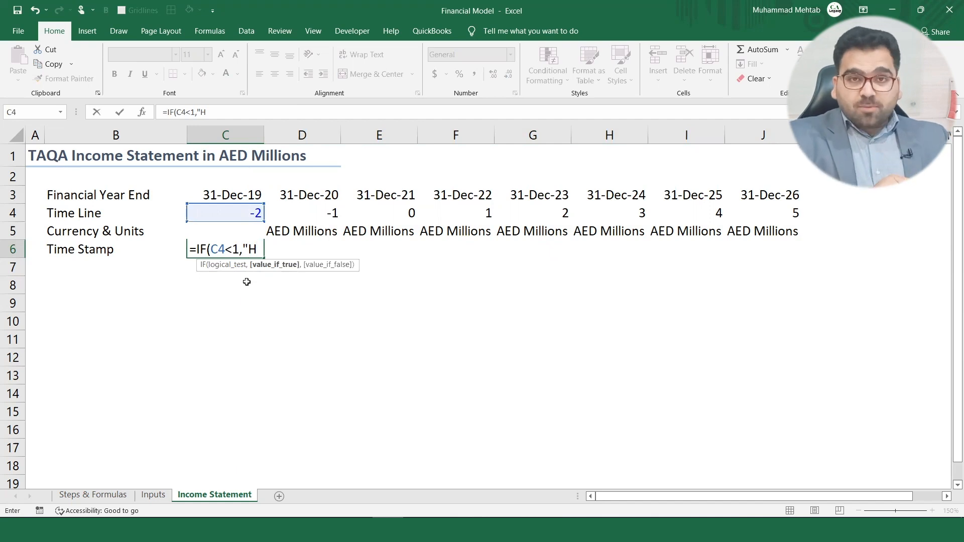
pyautogui.write('is')
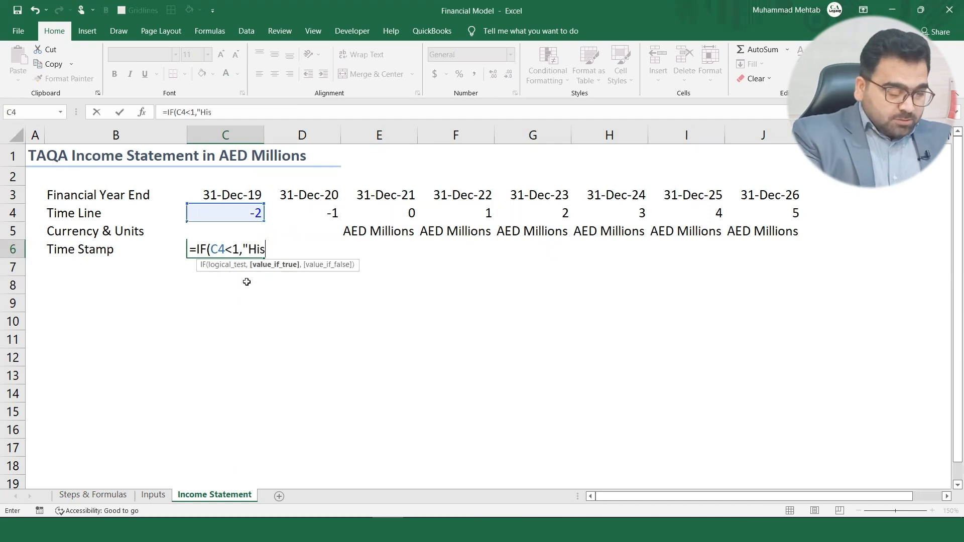
pyautogui.write('to')
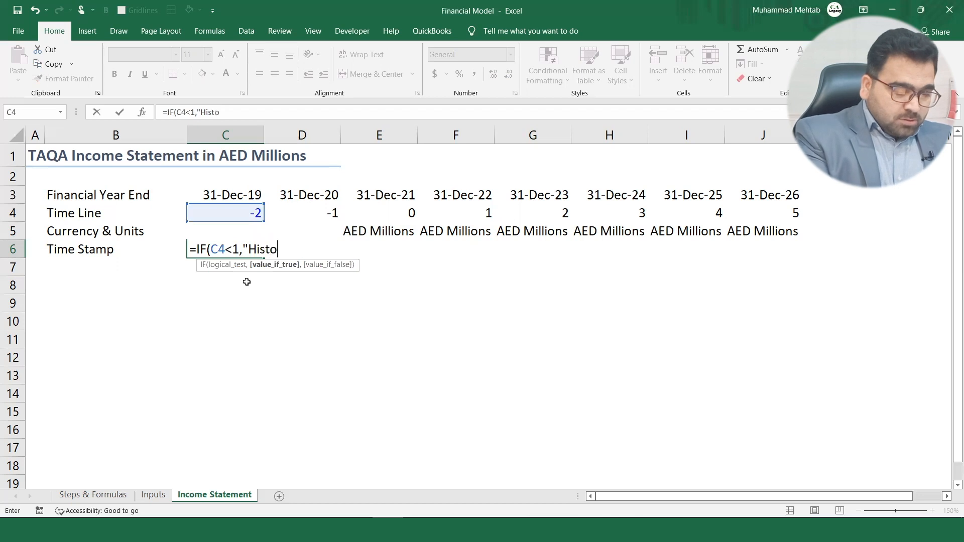
pyautogui.write('rical')
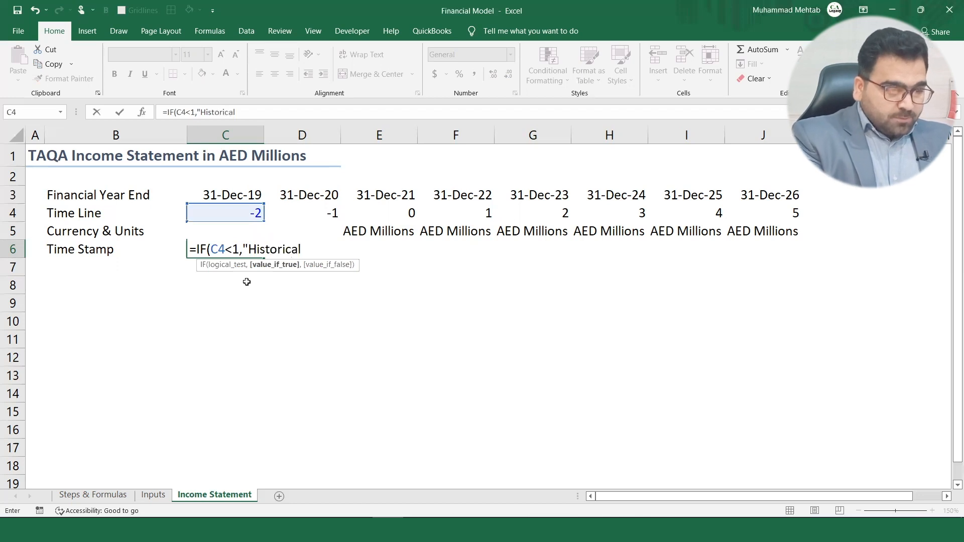
pyautogui.write('",')
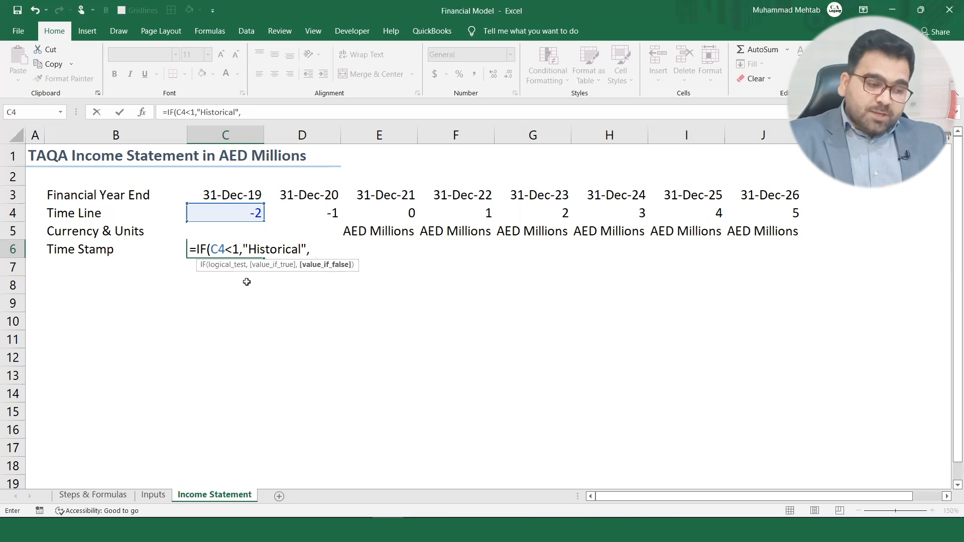
pyautogui.write('F')
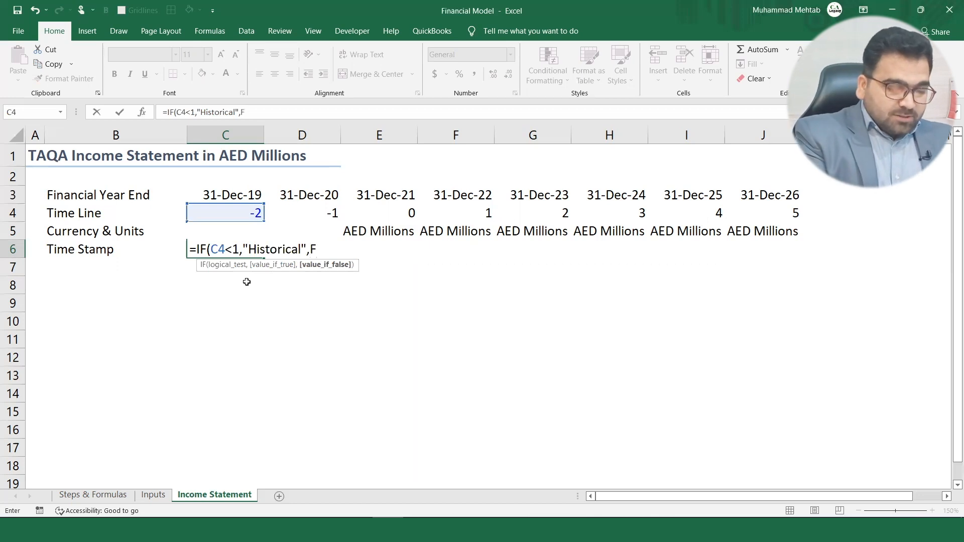
pyautogui.write('or')
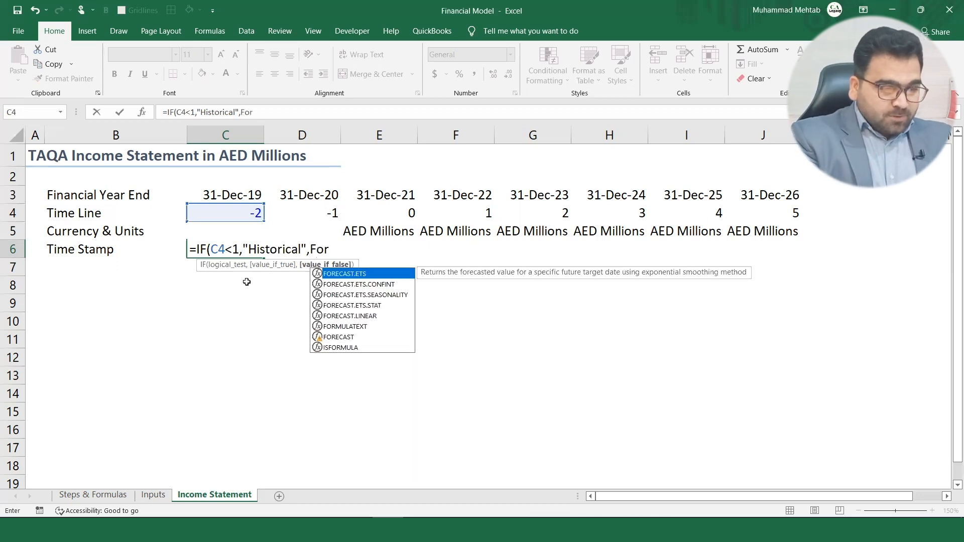
pyautogui.press('BackSpace')
pyautogui.press('BackSpace')
pyautogui.press('BackSpace')
pyautogui.write('"')
pyautogui.write('Fo')
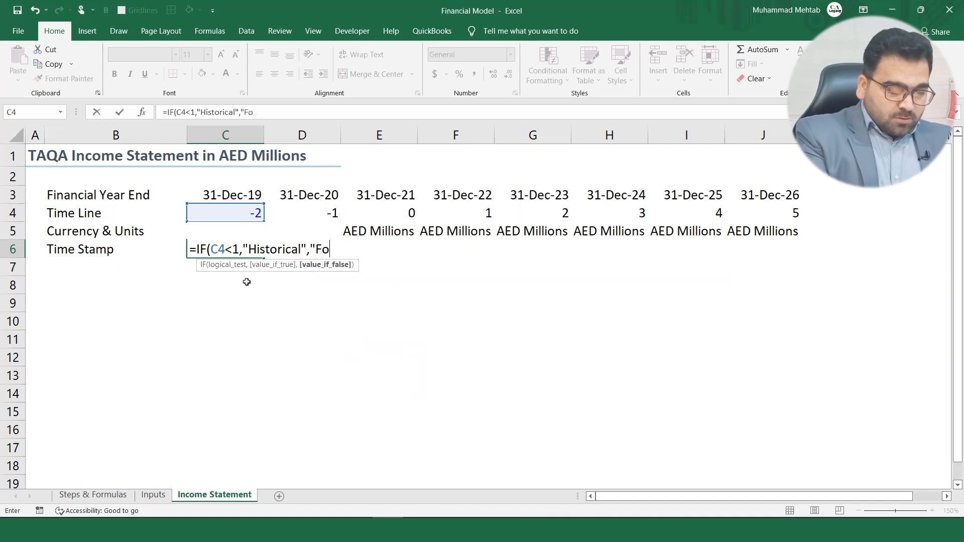
pyautogui.write('recaste')
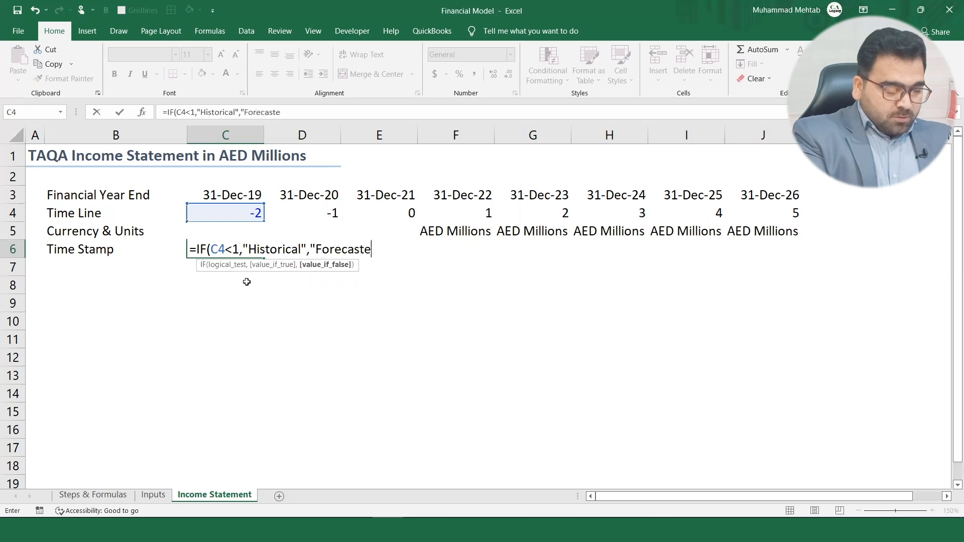
pyautogui.write('d"')
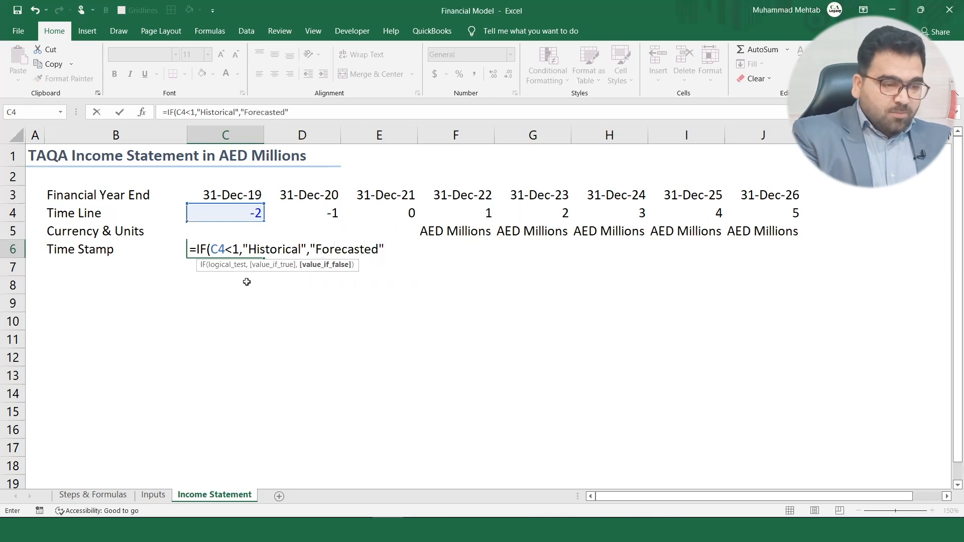
pyautogui.press('Return')
# Fill the Time Stamp formula from C6 across to J6.
pyautogui.click(238, 250)
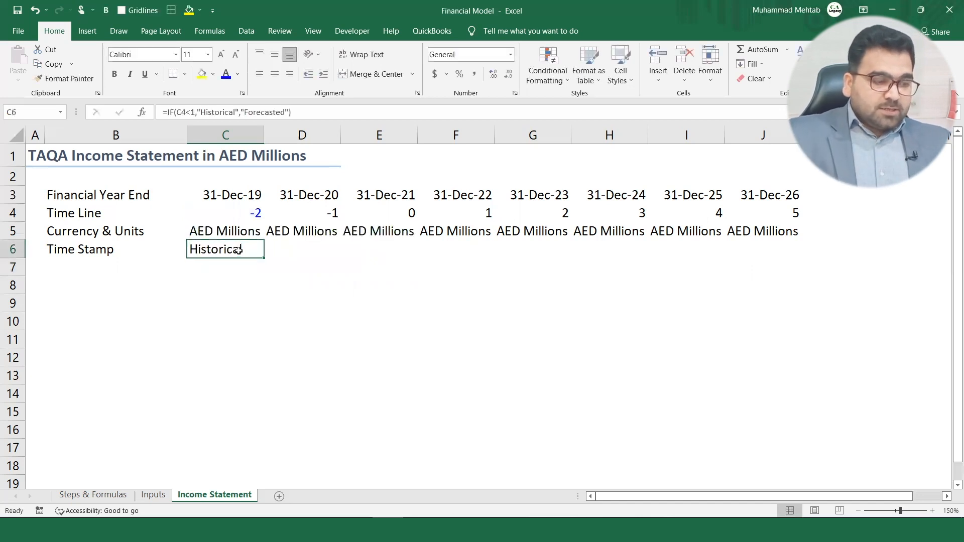
pyautogui.moveTo(264, 258); pyautogui.dragTo(791, 251)
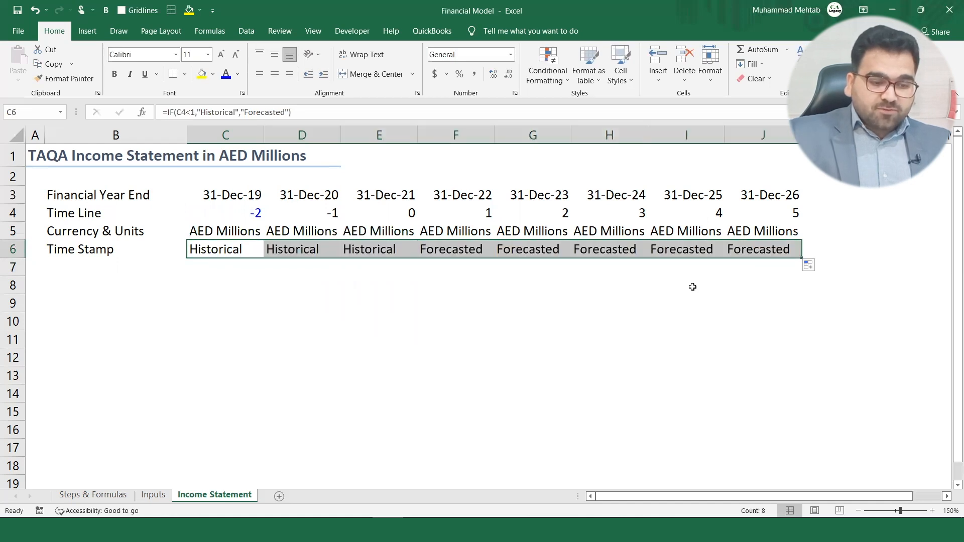
pyautogui.click(290, 266)
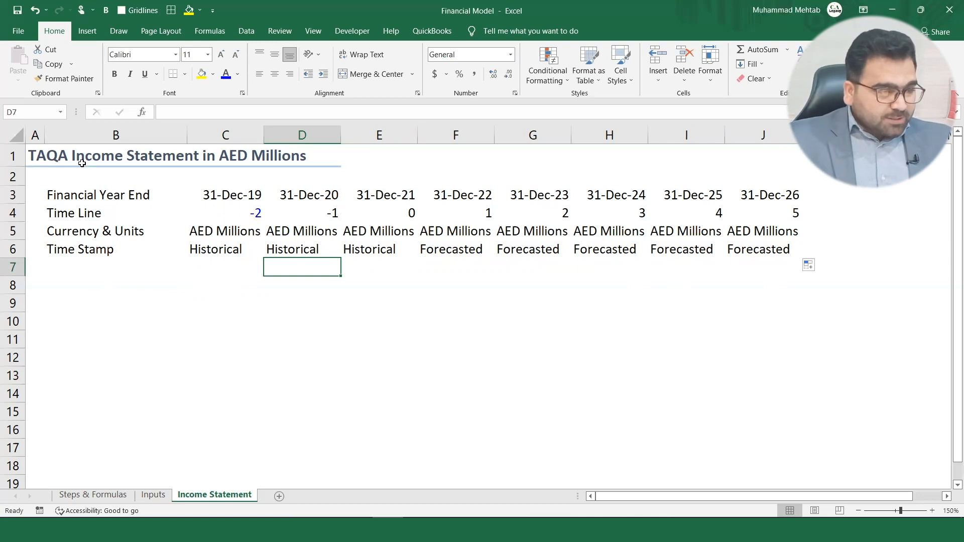
# Enter the section title "Reported Income Statement:" in B9.
pyautogui.click(62, 304)
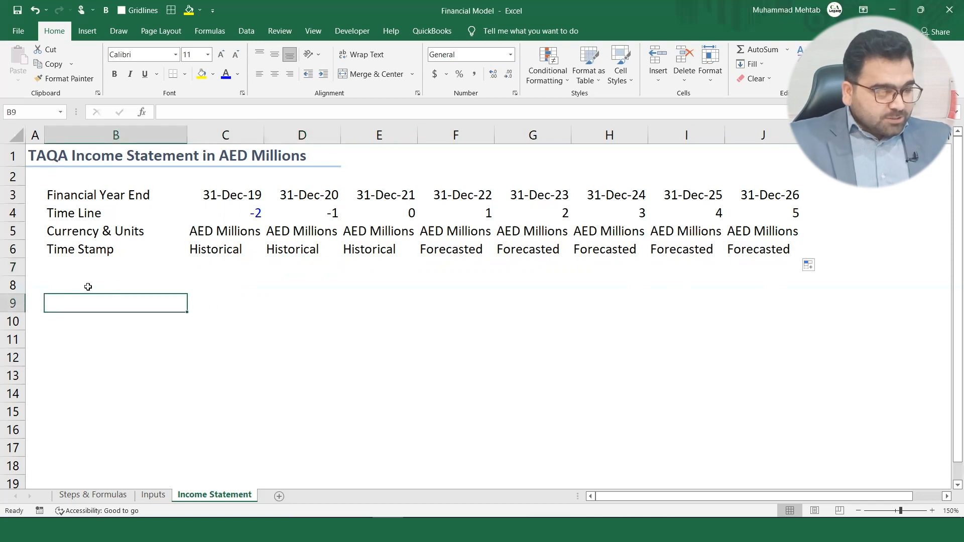
pyautogui.write('Re')
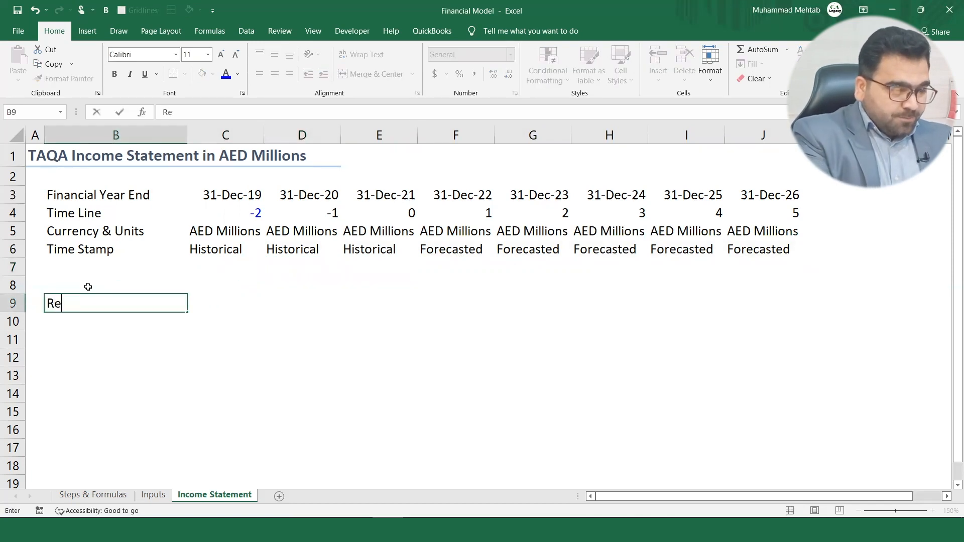
pyautogui.write('por')
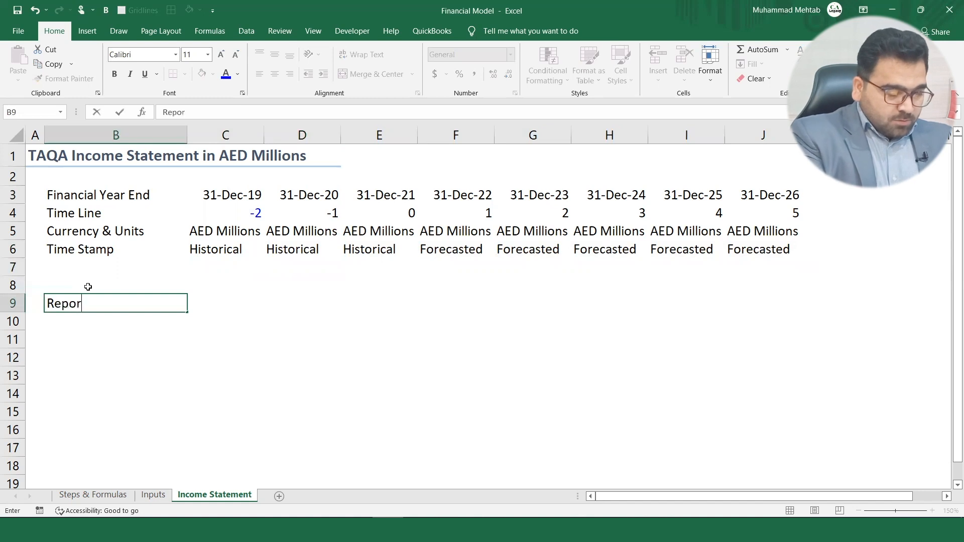
pyautogui.write('ted Income ')
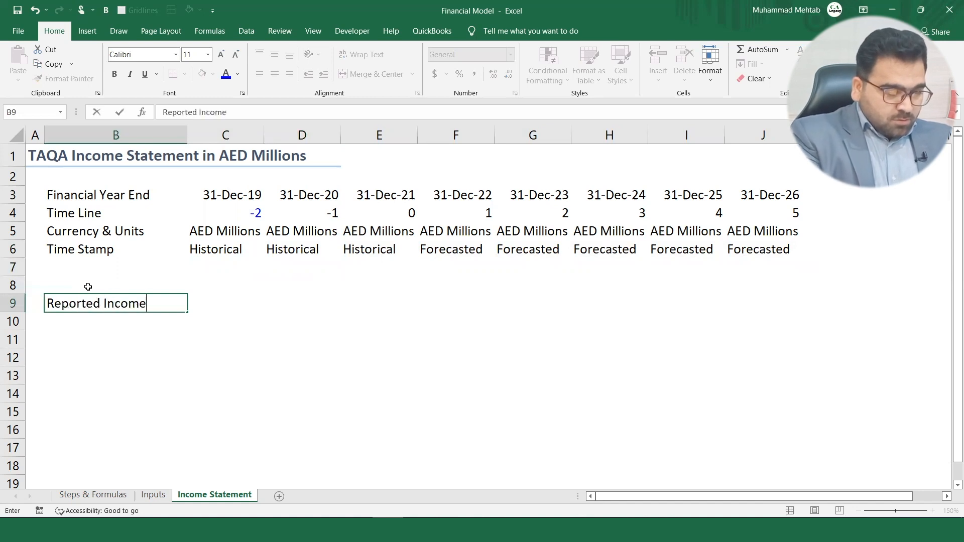
pyautogui.write('Sta')
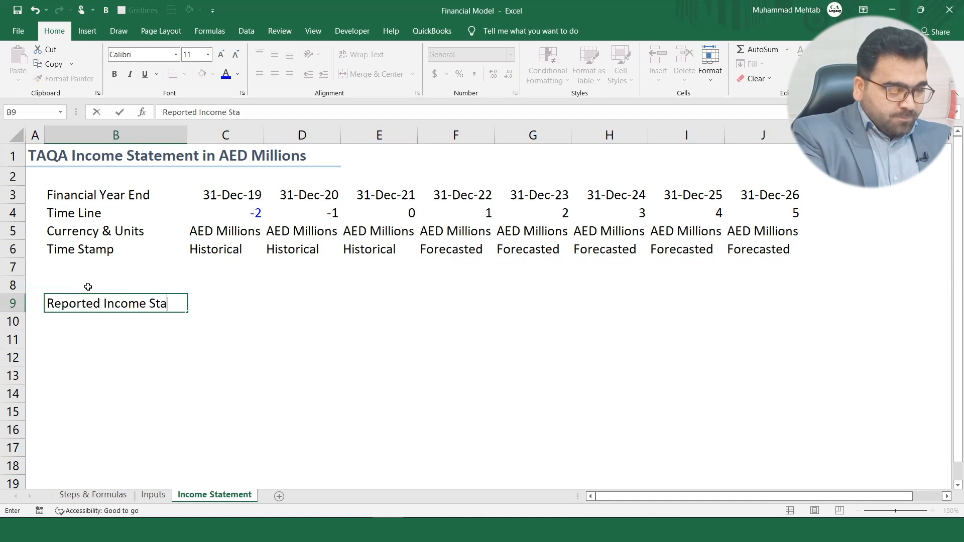
pyautogui.write('tement')
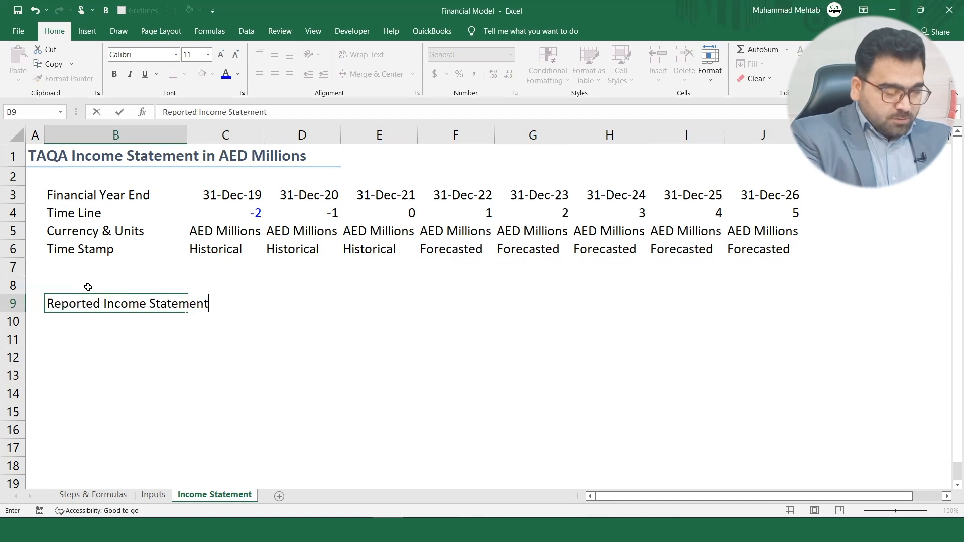
pyautogui.write(':')
pyautogui.press('Return')
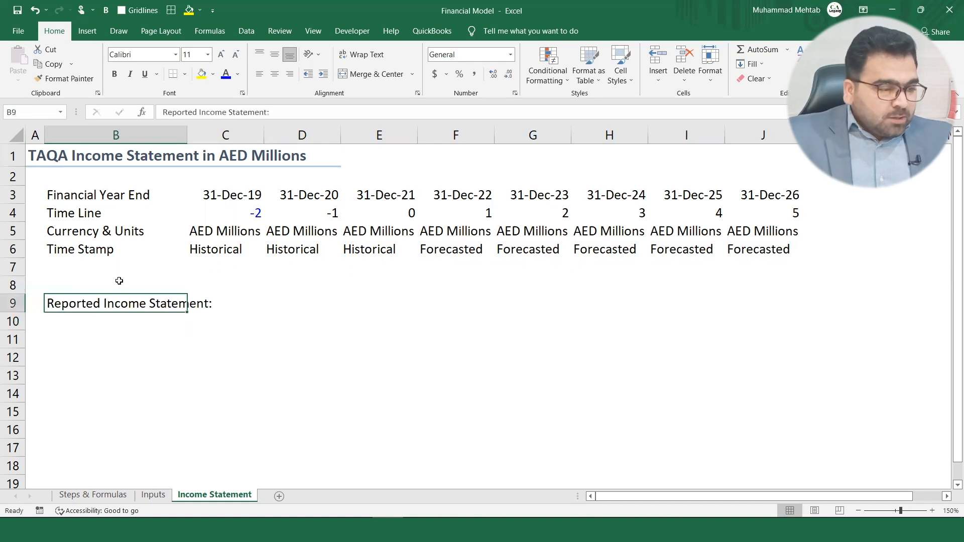
# Apply the Heading 3 cell style to the section title across B9:C9.
pyautogui.hotkey('shift', 'Right')
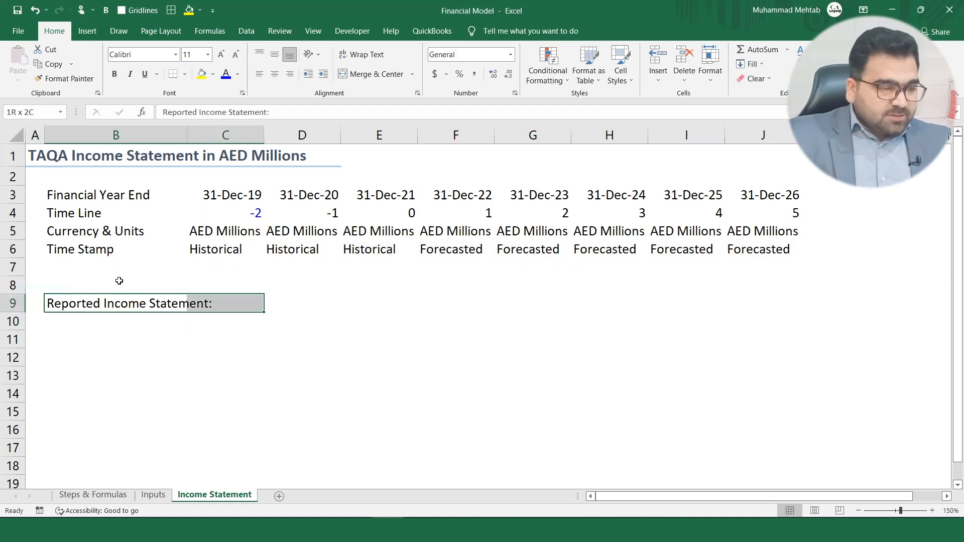
pyautogui.click(631, 78)
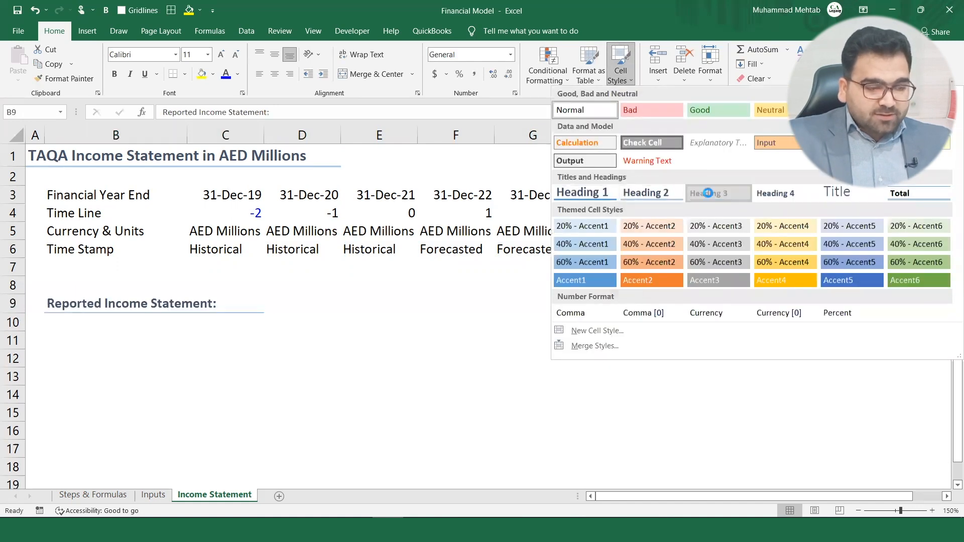
pyautogui.click(708, 193)
pyautogui.click(94, 328)
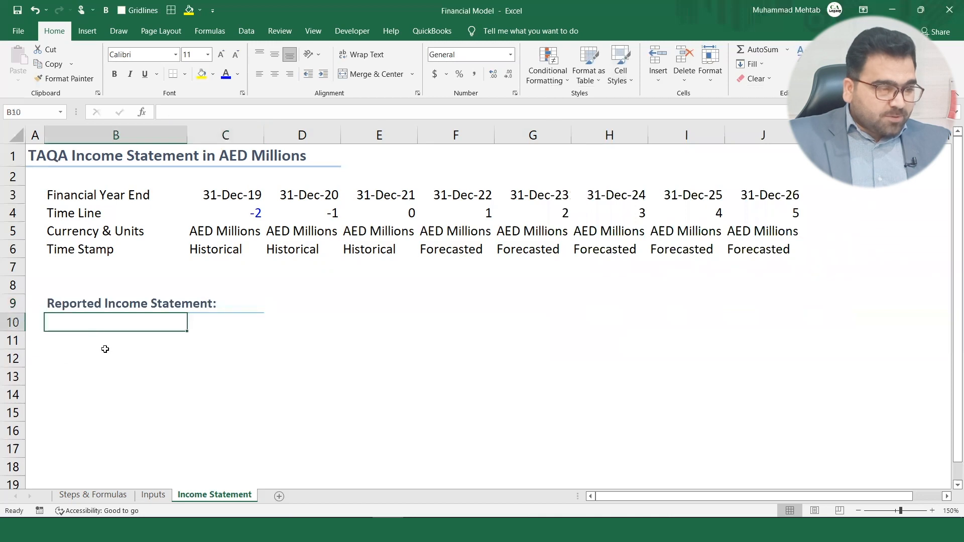
# Copy the three revenue line labels from the statement of profit or loss in AR 2021.pdf (Adobe Acrobat Reader) and paste them into Excel starting at B11.
pyautogui.click(97, 346)
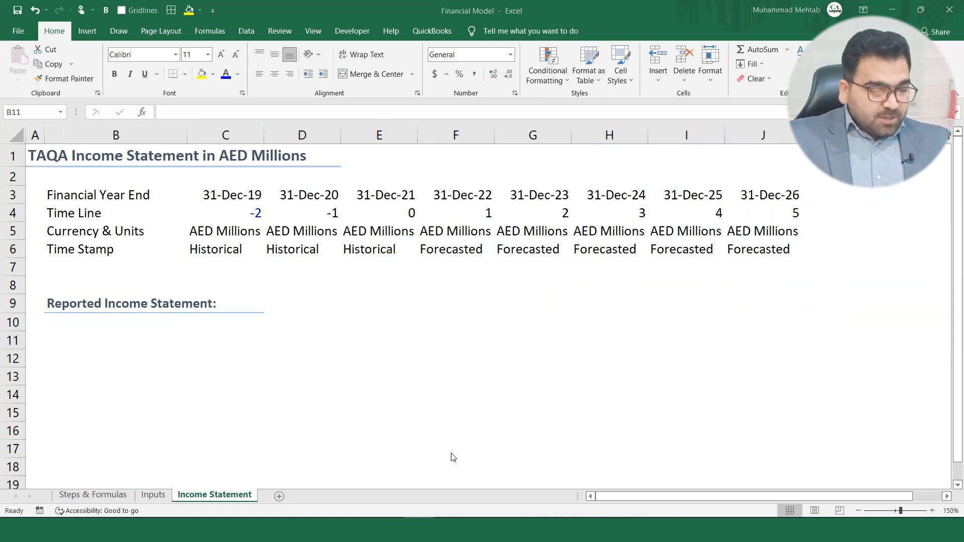
pyautogui.hotkey('alt', 'Tab')
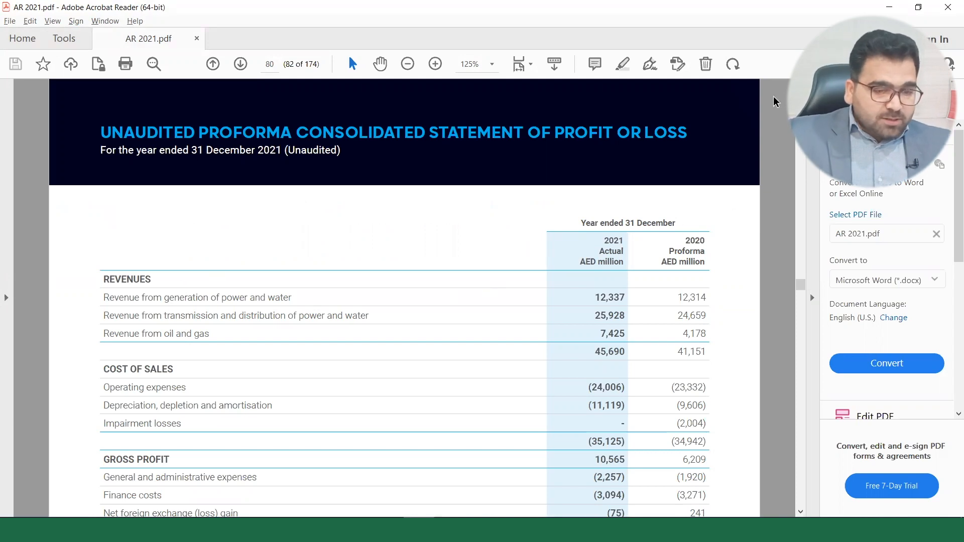
pyautogui.scroll(1, 802, 284)
pyautogui.scroll(10, 404, 298)
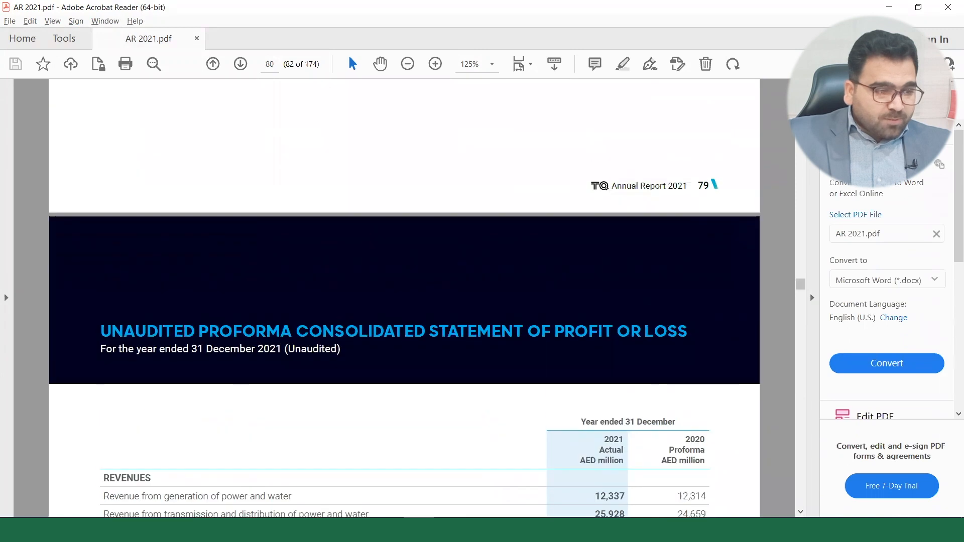
pyautogui.scroll(4, 802, 512)
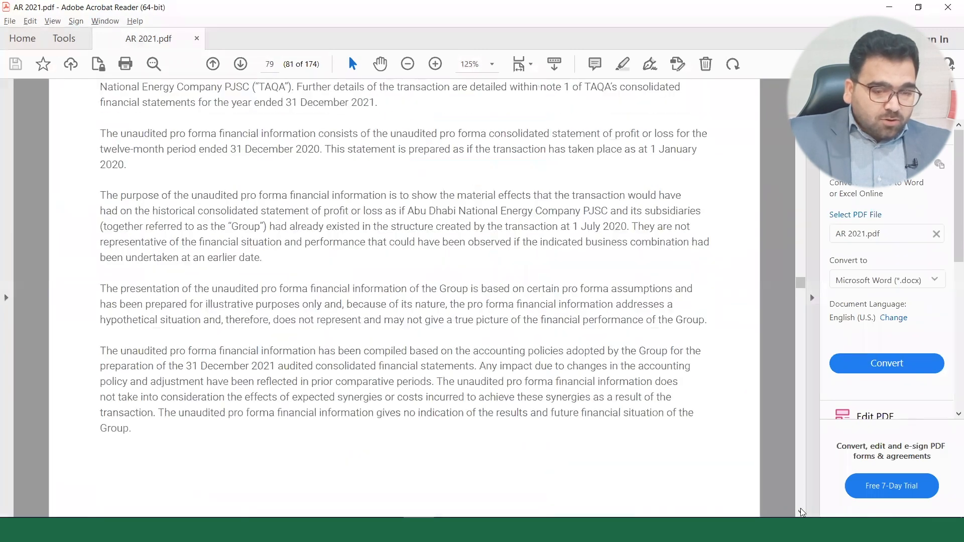
pyautogui.scroll(-6, 802, 512)
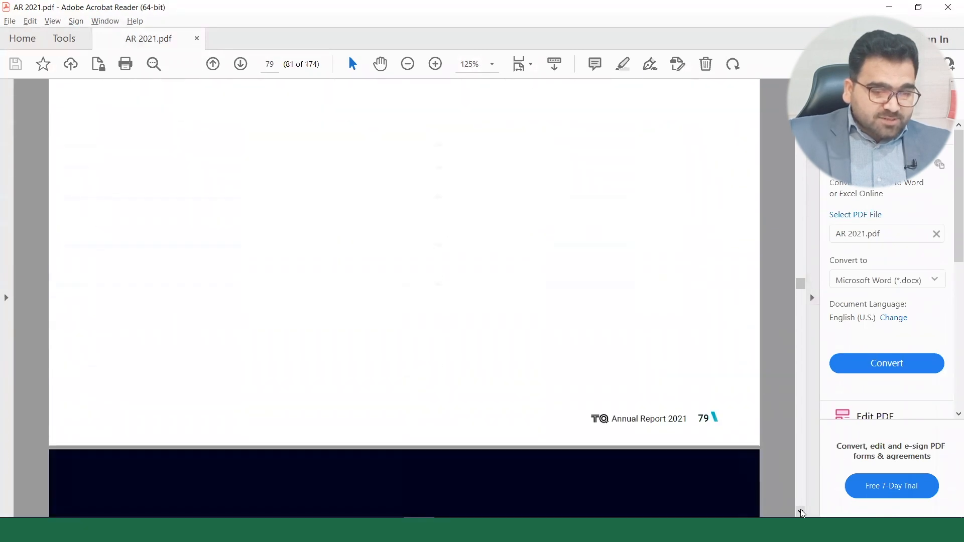
pyautogui.scroll(-3, 802, 512)
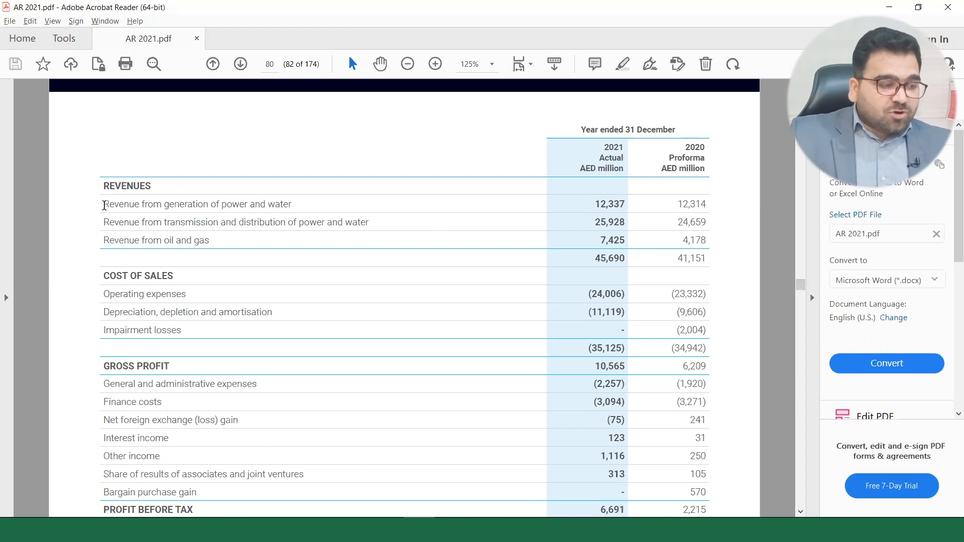
pyautogui.moveTo(104, 205); pyautogui.dragTo(592, 248)
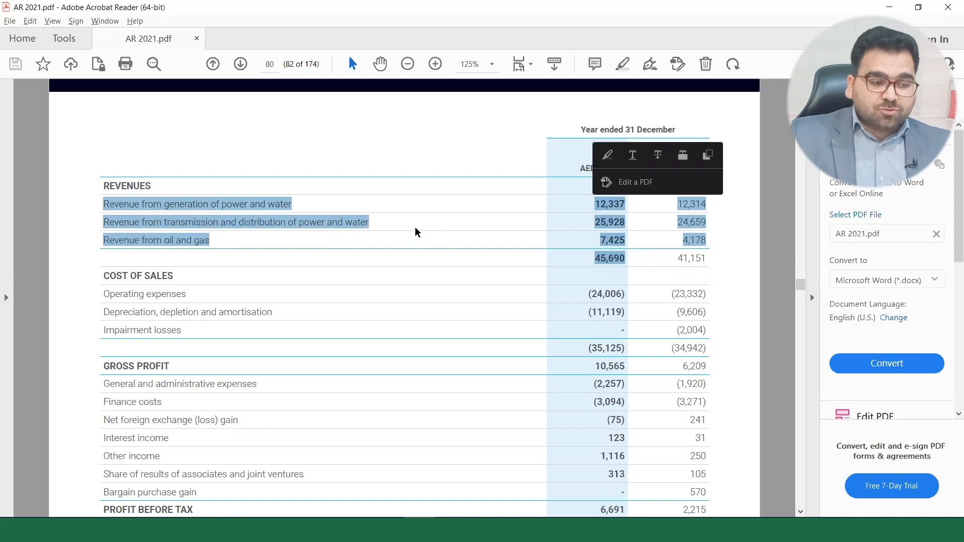
pyautogui.click(172, 186)
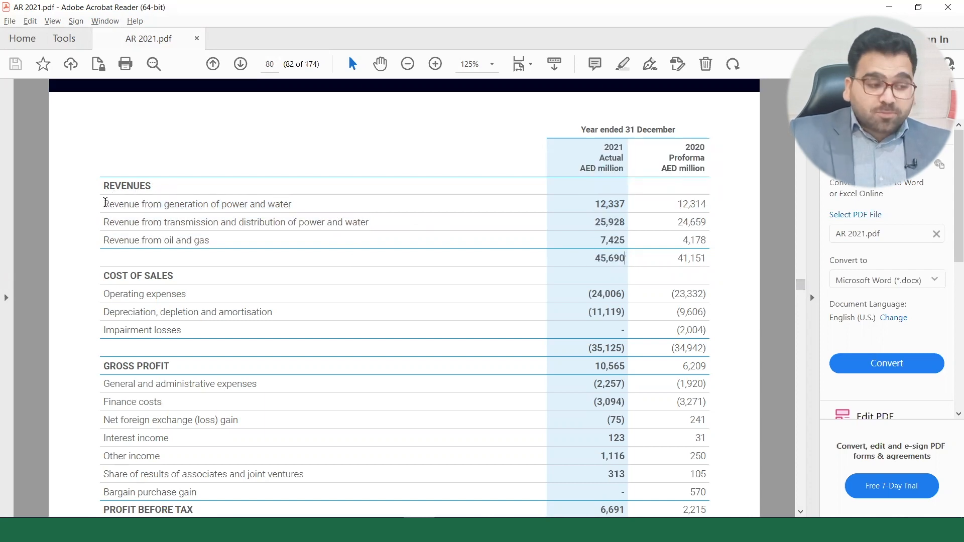
pyautogui.moveTo(100, 203); pyautogui.dragTo(375, 242)
pyautogui.hotkey('ctrl', 'c')
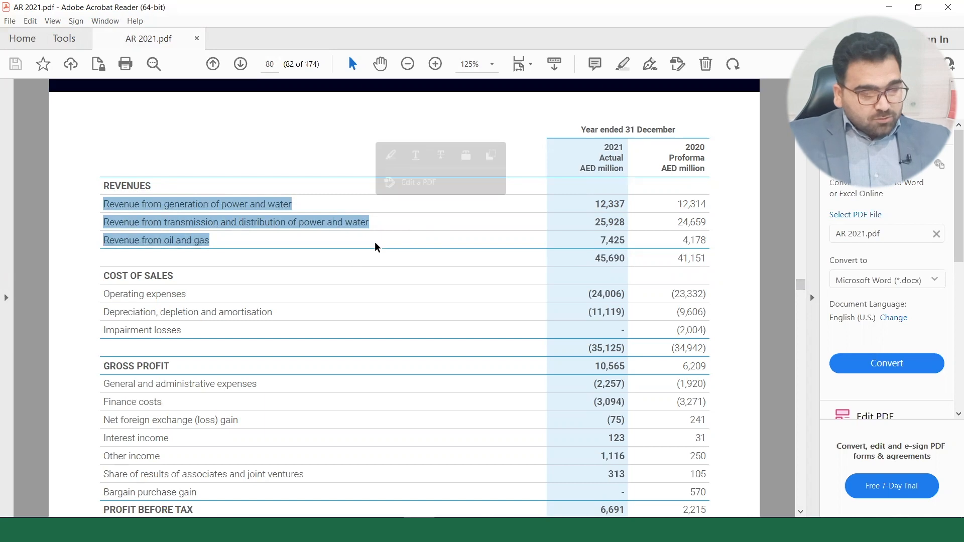
pyautogui.hotkey('alt', 'Tab')
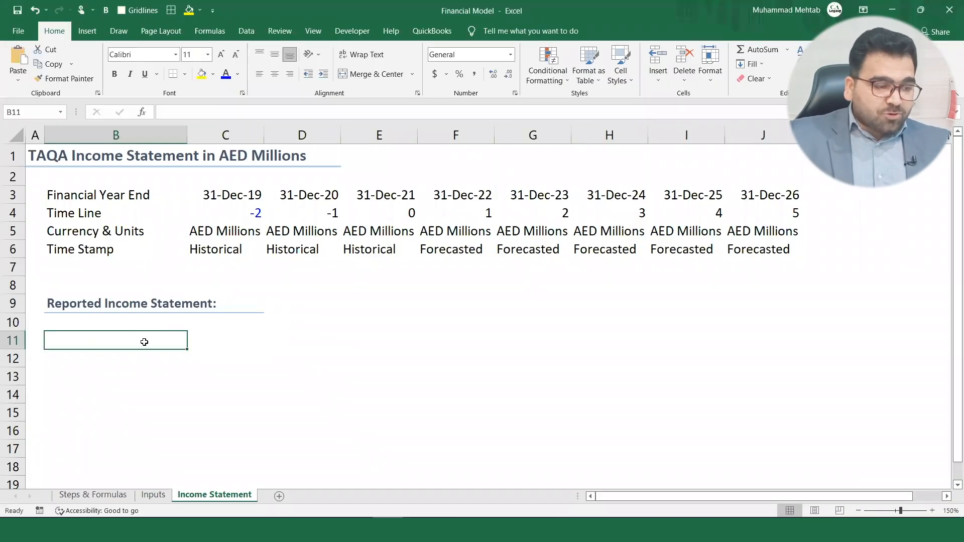
pyautogui.hotkey('ctrl', 'v')
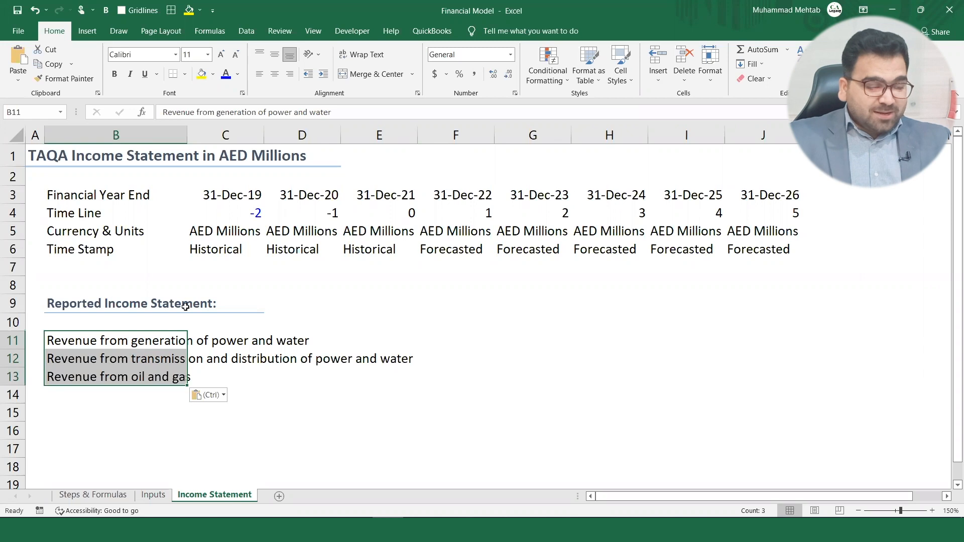
# Shorten the label in B11 to "Revenue from generation".
pyautogui.click(54, 338)
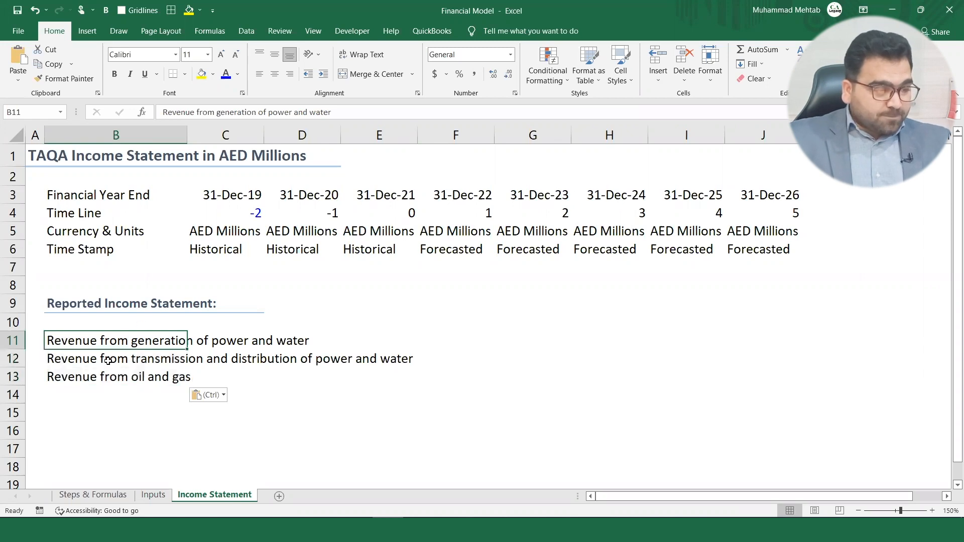
pyautogui.press('F2')
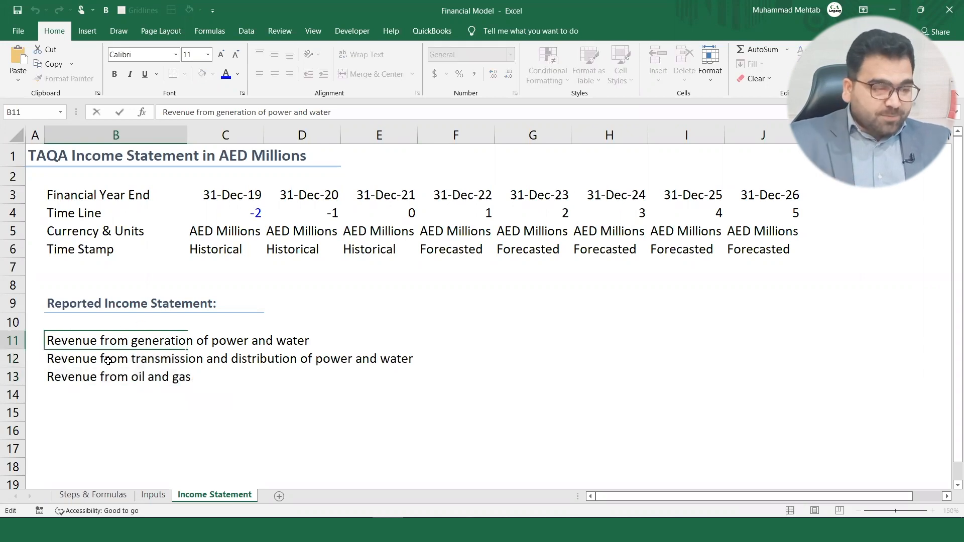
pyautogui.press('BackSpace')
pyautogui.press('BackSpace')
pyautogui.press('BackSpace')
pyautogui.press('BackSpace')
pyautogui.press('BackSpace')
pyautogui.press('BackSpace')
pyautogui.press('BackSpace')
pyautogui.press('BackSpace')
pyautogui.press('BackSpace')
pyautogui.press('BackSpace')
pyautogui.press('BackSpace')
pyautogui.press('BackSpace')
pyautogui.press('BackSpace')
pyautogui.press('BackSpace')
pyautogui.press('BackSpace')
pyautogui.press('BackSpace')
pyautogui.press('BackSpace')
pyautogui.press('BackSpace')
pyautogui.press('BackSpace')
# Shorten the label in B12 to "Revenue from transmission".
pyautogui.click(108, 360)
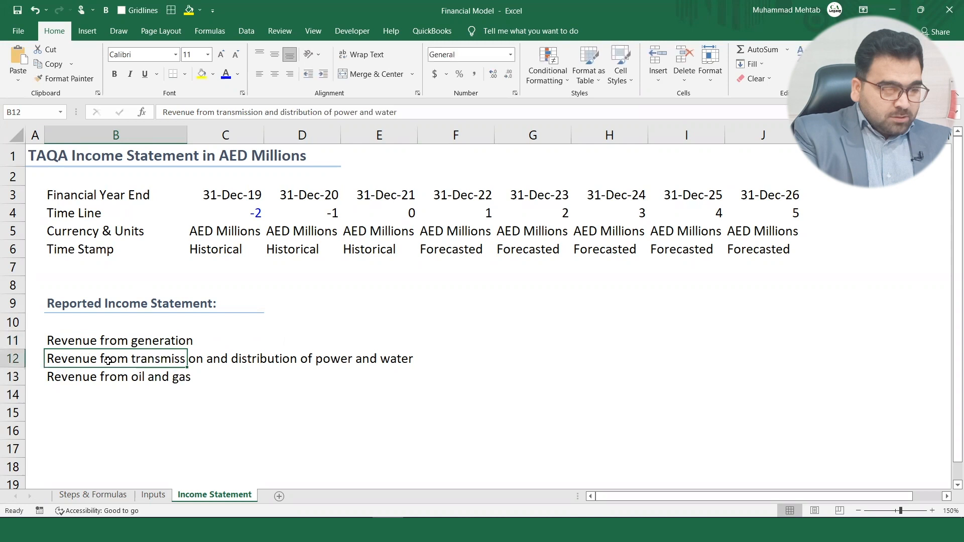
pyautogui.press('F2')
pyautogui.press('BackSpace')
pyautogui.press('BackSpace')
pyautogui.press('BackSpace')
pyautogui.press('BackSpace')
pyautogui.press('BackSpace')
pyautogui.press('BackSpace')
pyautogui.press('BackSpace')
pyautogui.press('BackSpace')
pyautogui.press('BackSpace')
pyautogui.press('BackSpace')
pyautogui.press('BackSpace')
pyautogui.press('BackSpace')
pyautogui.press('BackSpace')
pyautogui.press('BackSpace')
pyautogui.press('BackSpace')
pyautogui.press('BackSpace')
pyautogui.press('BackSpace')
pyautogui.press('BackSpace')
pyautogui.press('BackSpace')
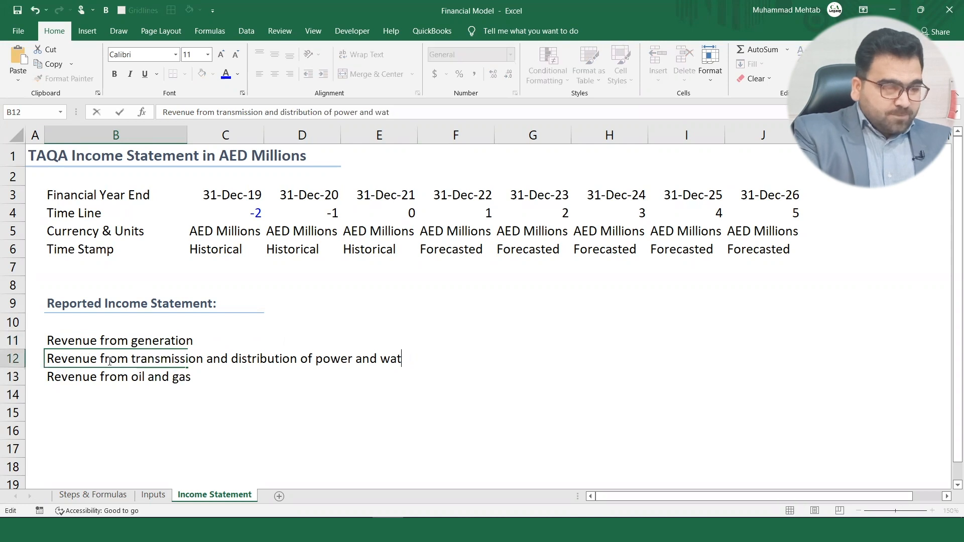
pyautogui.press('BackSpace')
pyautogui.press('BackSpace')
pyautogui.press('BackSpace')
pyautogui.press('BackSpace')
pyautogui.press('BackSpace')
pyautogui.press('BackSpace')
pyautogui.press('BackSpace')
pyautogui.press('BackSpace')
pyautogui.press('BackSpace')
pyautogui.press('BackSpace')
pyautogui.press('BackSpace')
pyautogui.press('BackSpace')
pyautogui.press('BackSpace')
pyautogui.press('BackSpace')
pyautogui.press('BackSpace')
pyautogui.press('BackSpace')
pyautogui.press('BackSpace')
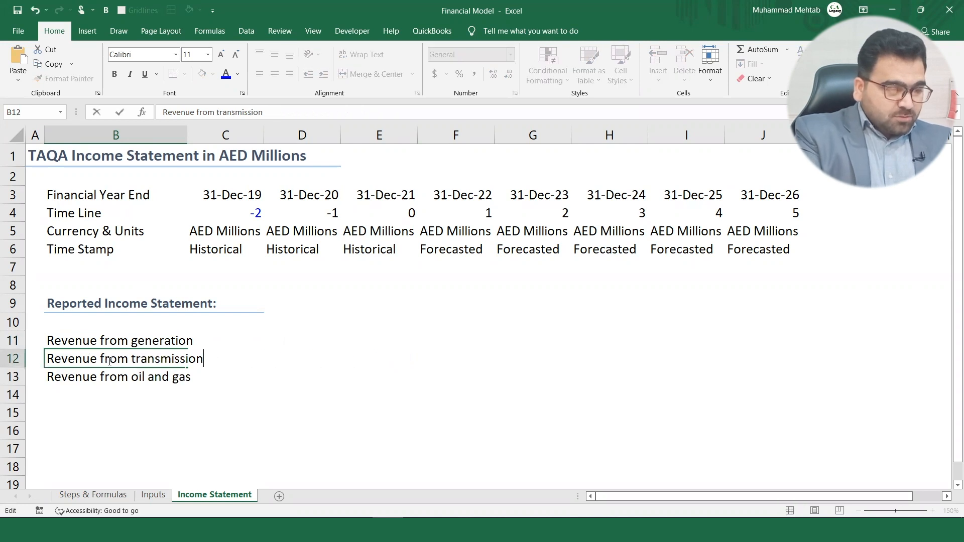
pyautogui.press('Return')
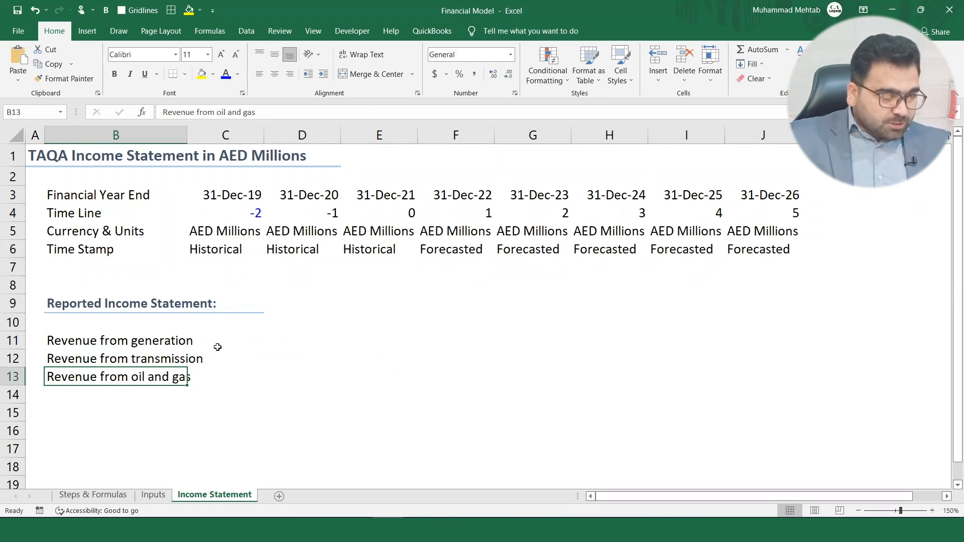
# AutoFit column B so its width fits the section title and revenue labels.
pyautogui.click(63, 299)
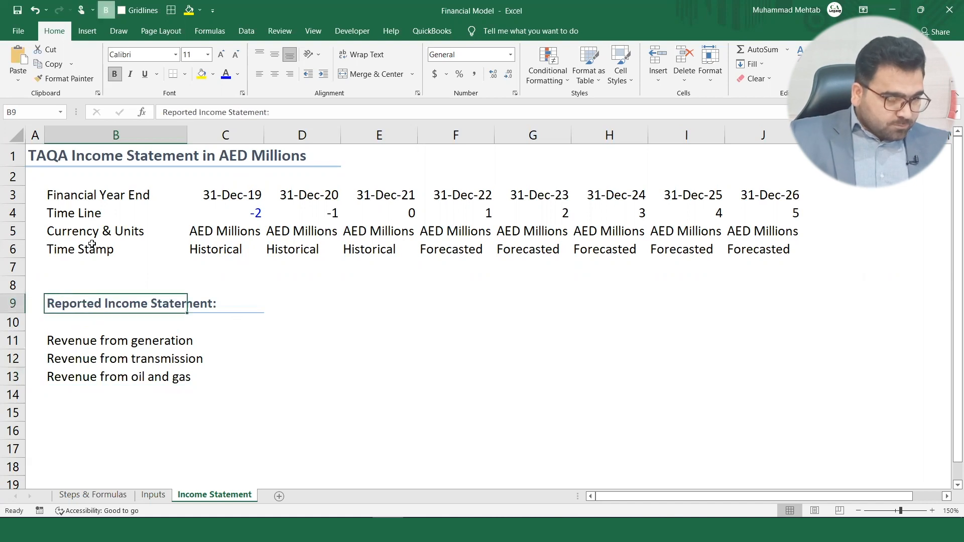
pyautogui.moveTo(189, 133); pyautogui.dragTo(190, 133)
pyautogui.doubleClick(190, 132)
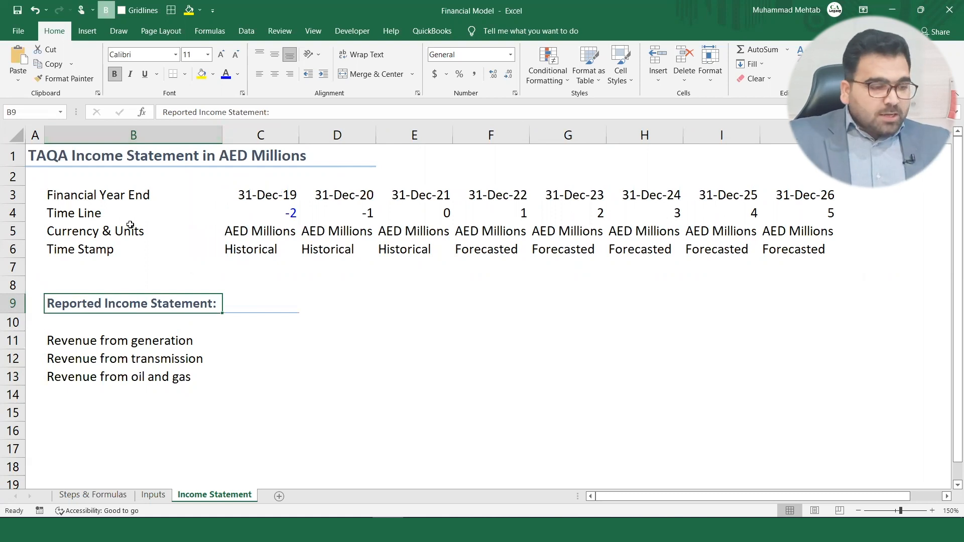
# Apply a thicker solid, dark blue bottom border across the sheet title row from A1 to J1.
pyautogui.click(37, 152)
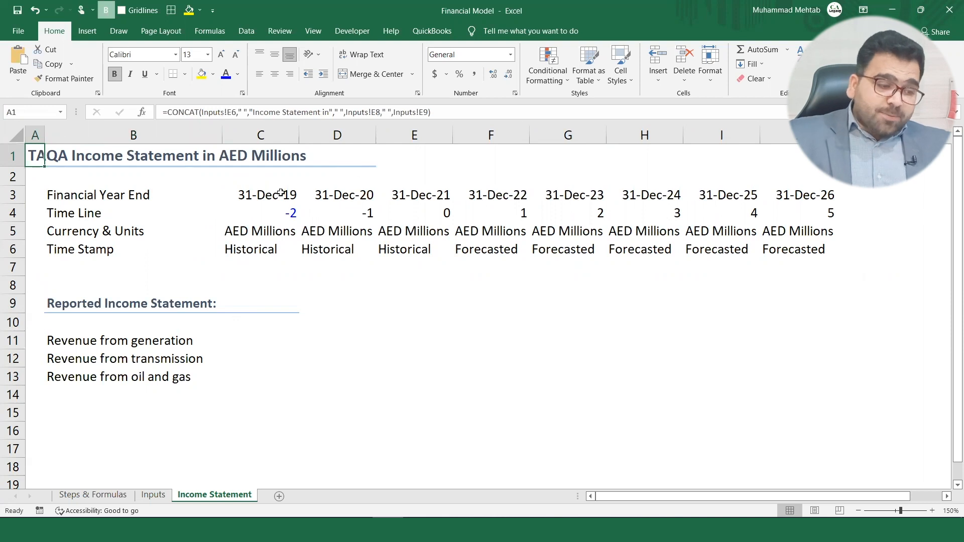
pyautogui.hotkey('shift', 'Right')
pyautogui.hotkey('shift', 'Right')
pyautogui.hotkey('shift', 'Right')
pyautogui.hotkey('shift', 'Right')
pyautogui.hotkey('shift', 'Right')
pyautogui.hotkey('shift', 'Right')
pyautogui.hotkey('shift', 'Right')
pyautogui.hotkey('shift', 'Right')
pyautogui.hotkey('shift', 'Right')
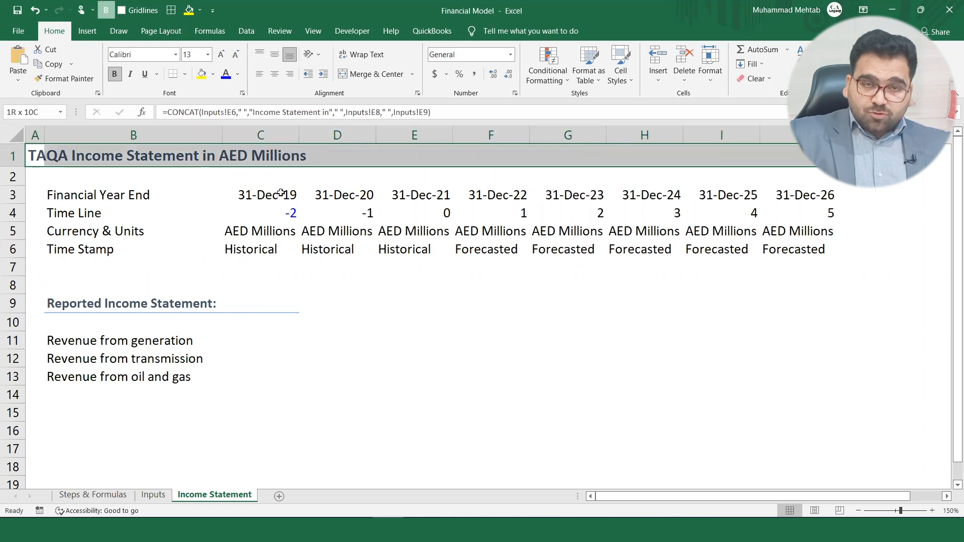
pyautogui.hotkey('ctrl', '1')
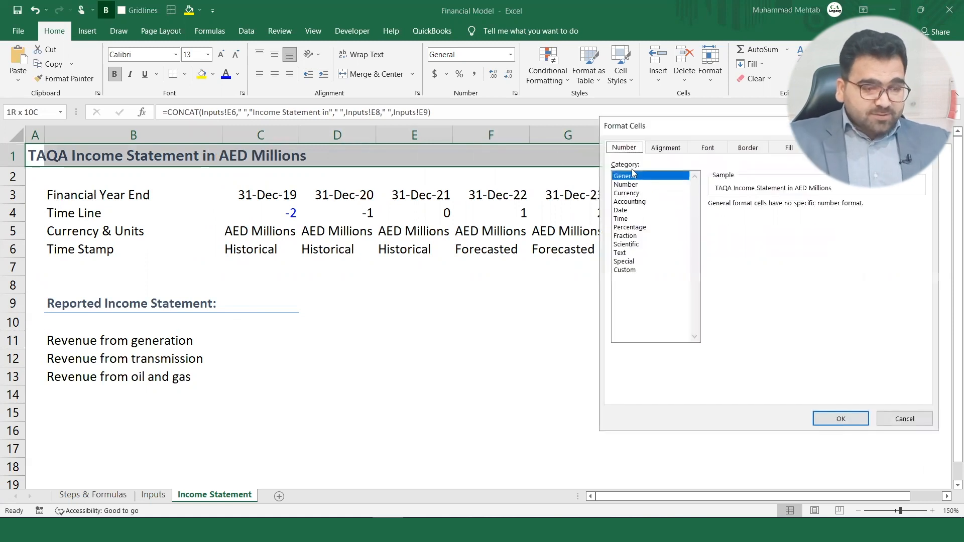
pyautogui.click(751, 150)
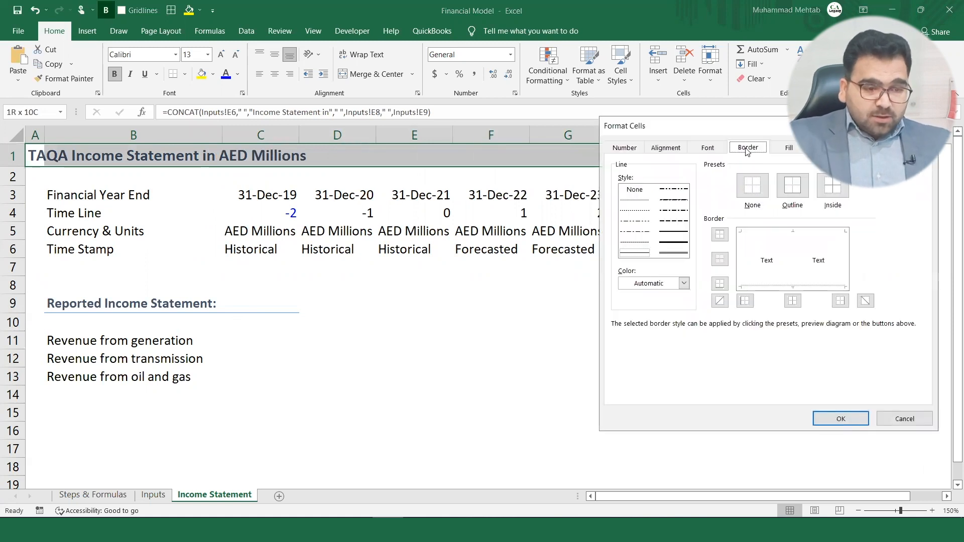
pyautogui.click(665, 236)
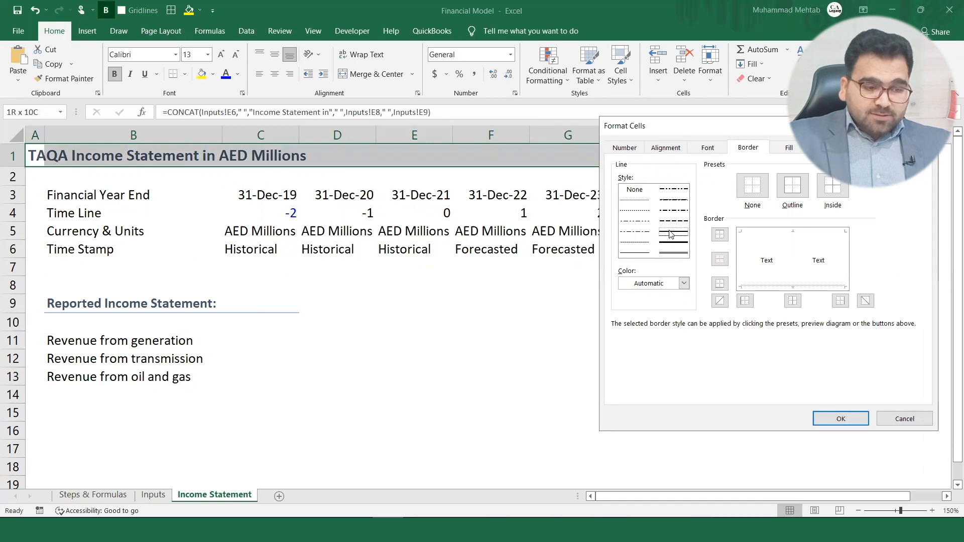
pyautogui.click(684, 283)
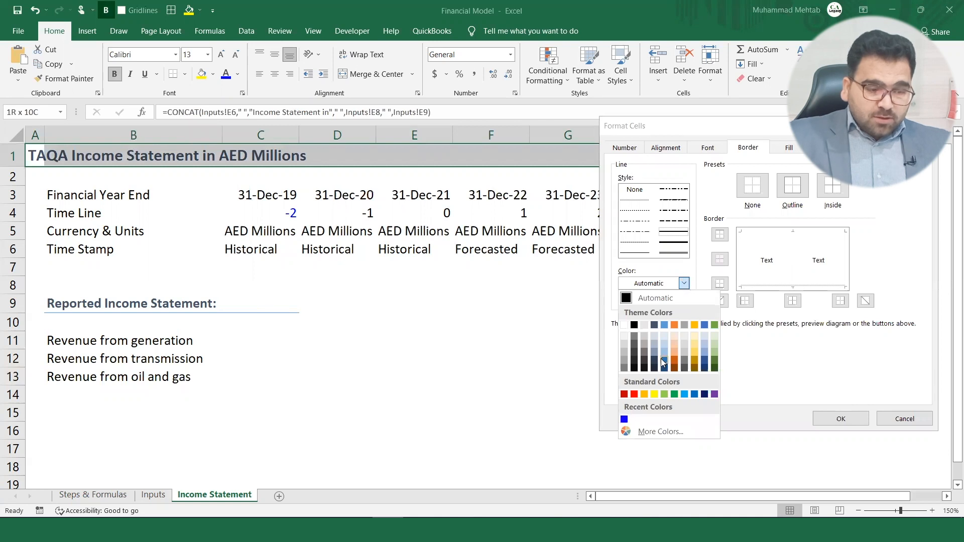
pyautogui.click(664, 369)
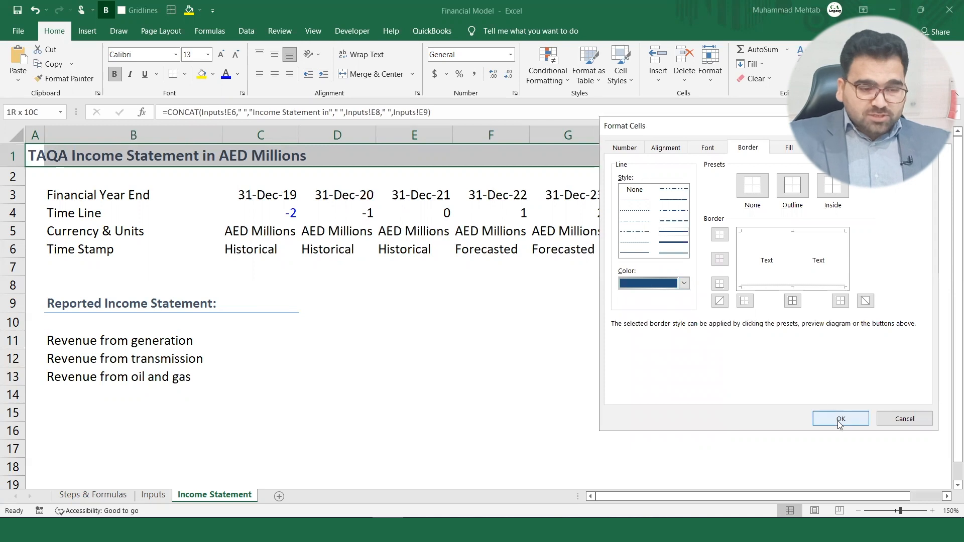
pyautogui.click(794, 286)
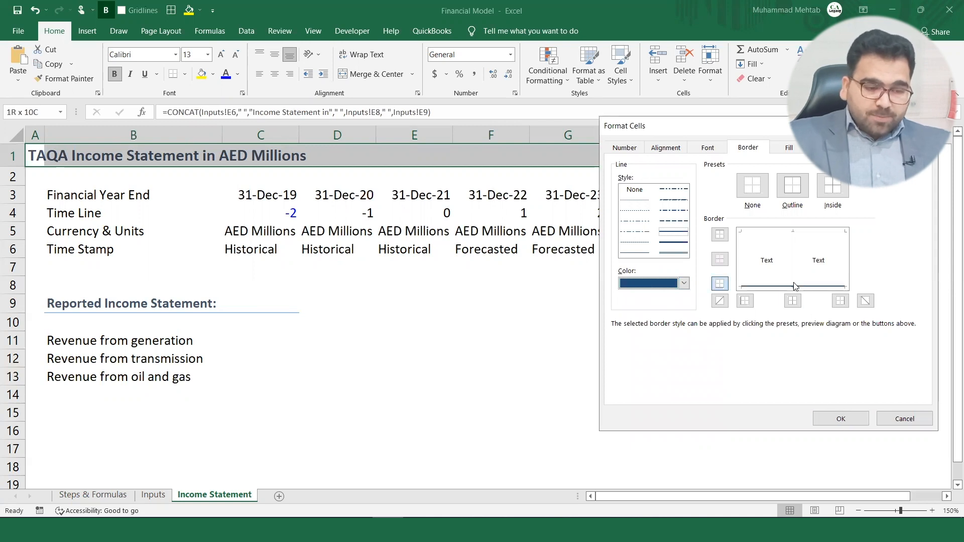
pyautogui.click(841, 419)
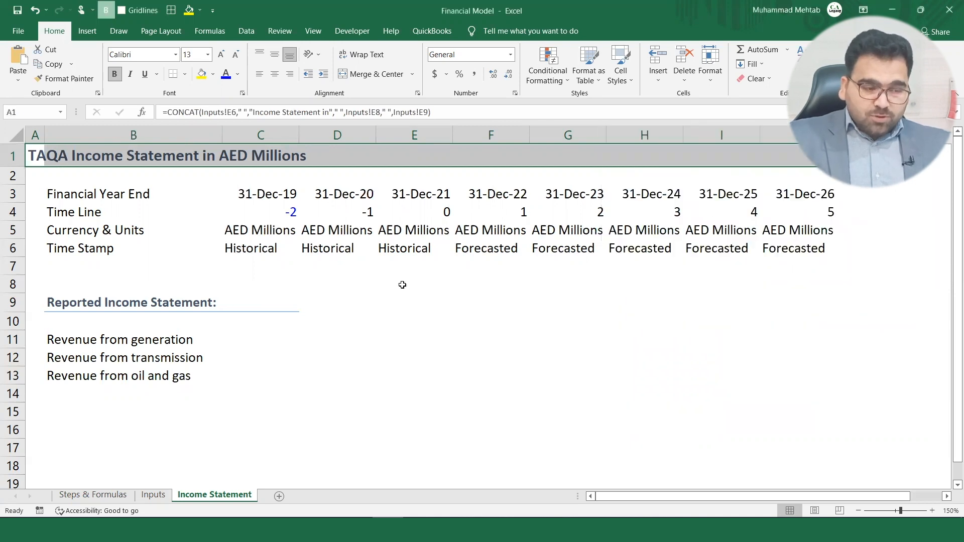
pyautogui.click(133, 181)
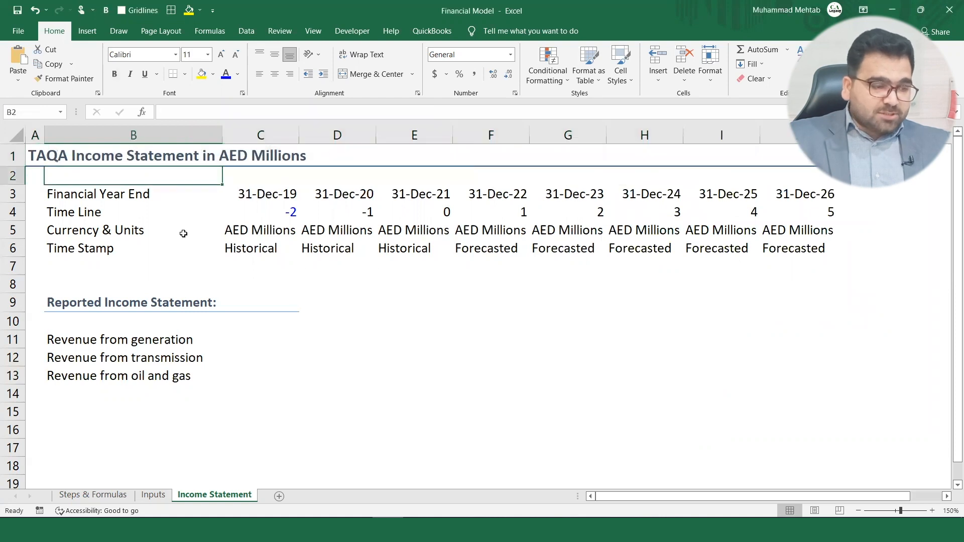
pyautogui.click(39, 155)
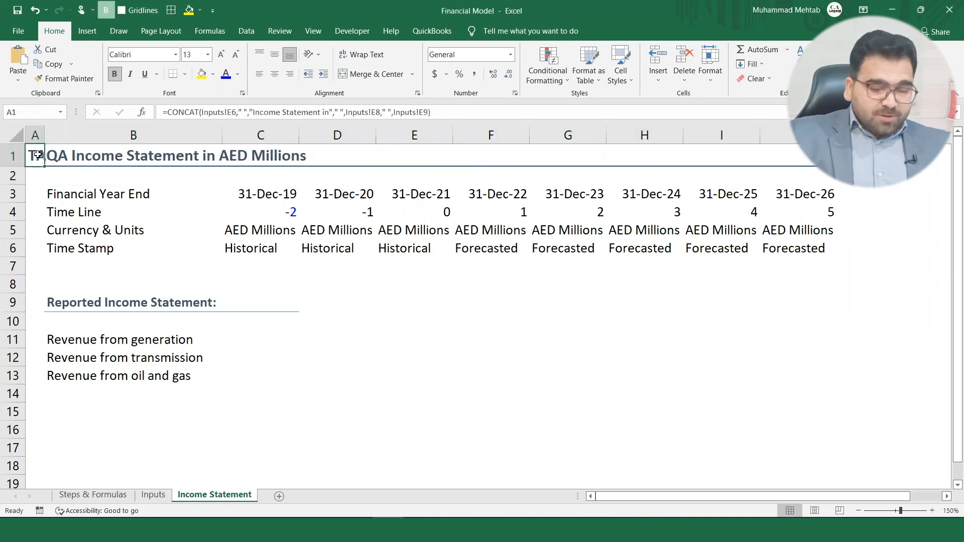
pyautogui.hotkey('shift', 'Right')
pyautogui.hotkey('shift', 'Right')
pyautogui.hotkey('shift', 'Right')
pyautogui.hotkey('shift', 'Right')
pyautogui.hotkey('shift', 'Right')
pyautogui.hotkey('shift', 'Right')
pyautogui.hotkey('shift', 'Right')
pyautogui.hotkey('shift', 'Right')
pyautogui.hotkey('shift', 'Right')
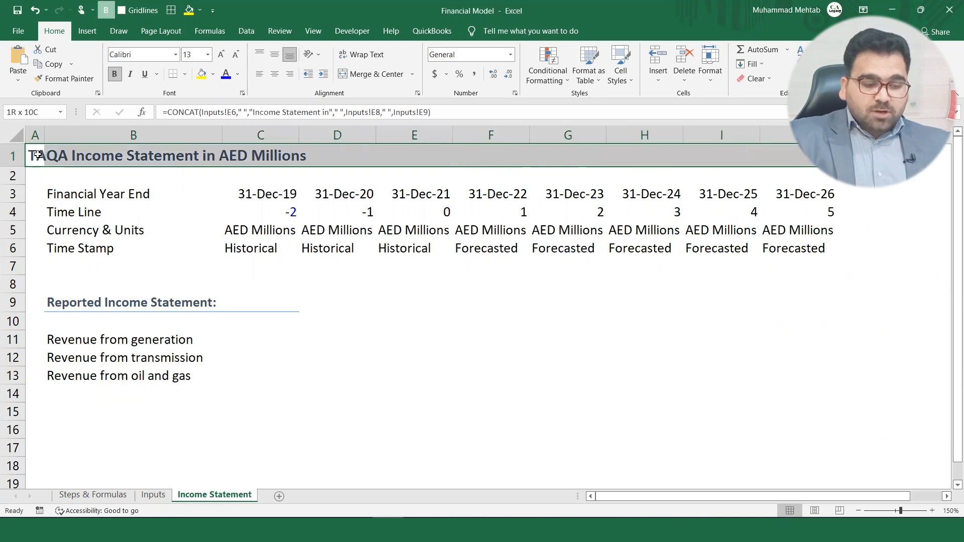
# Repeat the dark blue bottom border across the Reported Income Statement heading row from B9 to J9.
pyautogui.press('Down')
pyautogui.press('Down')
pyautogui.press('Down')
pyautogui.press('Down')
pyautogui.press('Down')
pyautogui.press('Down')
pyautogui.press('Down')
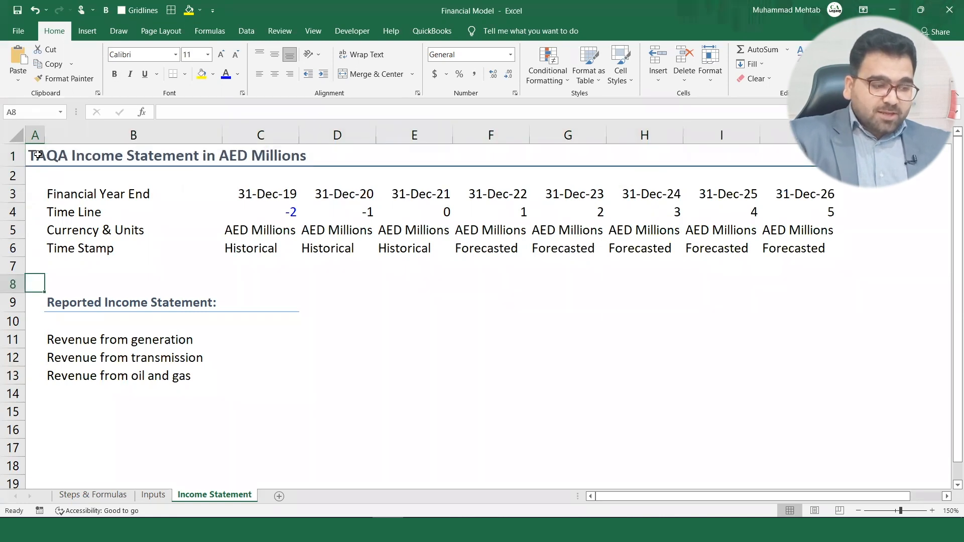
pyautogui.press('Down')
pyautogui.press('Right')
pyautogui.hotkey('shift', 'Right')
pyautogui.hotkey('shift', 'Right')
pyautogui.hotkey('shift', 'Right')
pyautogui.hotkey('shift', 'Right')
pyautogui.hotkey('shift', 'Right')
pyautogui.hotkey('shift', 'Right')
pyautogui.hotkey('shift', 'Right')
pyautogui.hotkey('shift', 'Right')
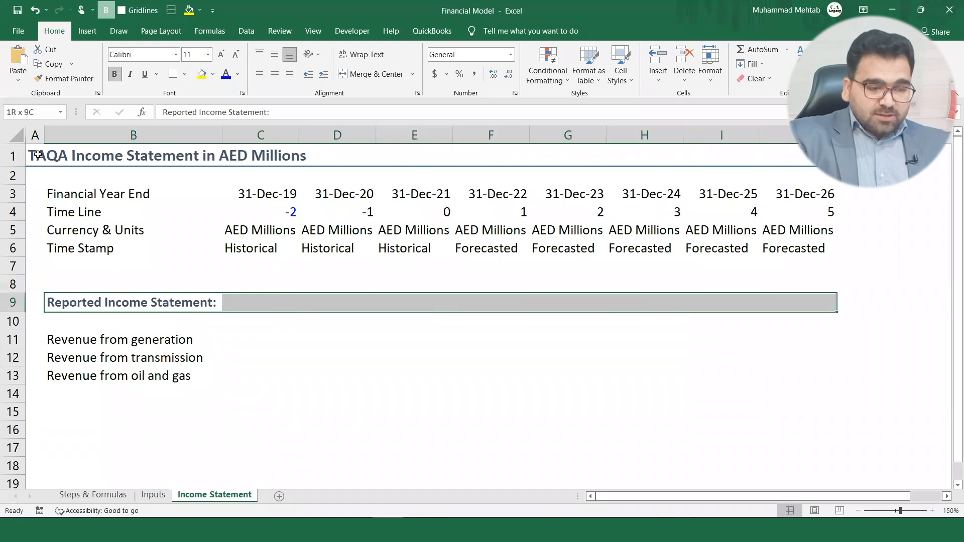
pyautogui.press('Down')
pyautogui.press('Down')
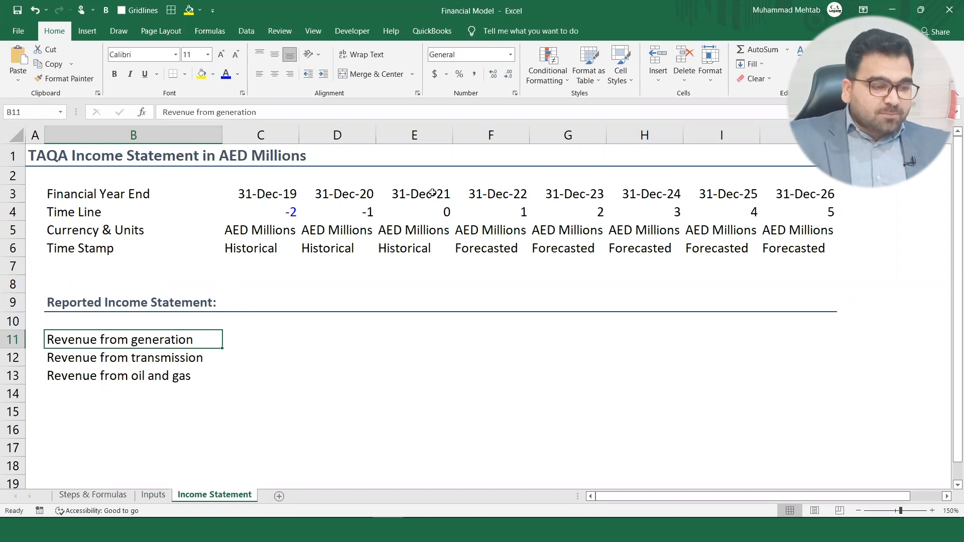
# Copy the three 2021 revenue figures from AR 2021.pdf in Acrobat Reader into Excel cells E11:E13 and colour them blue.
pyautogui.hotkey('alt', 'Tab')
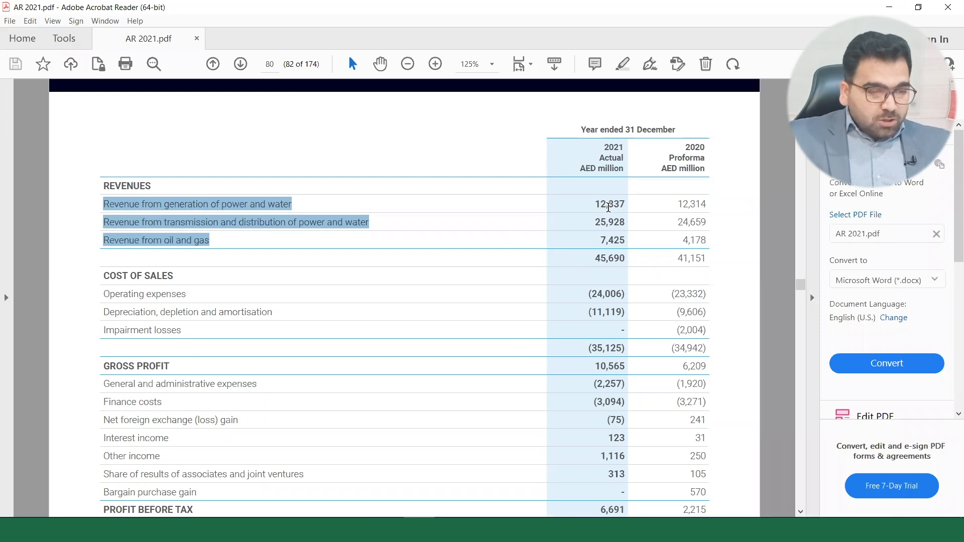
pyautogui.moveTo(594, 200); pyautogui.dragTo(624, 246)
pyautogui.hotkey('ctrl', 'c')
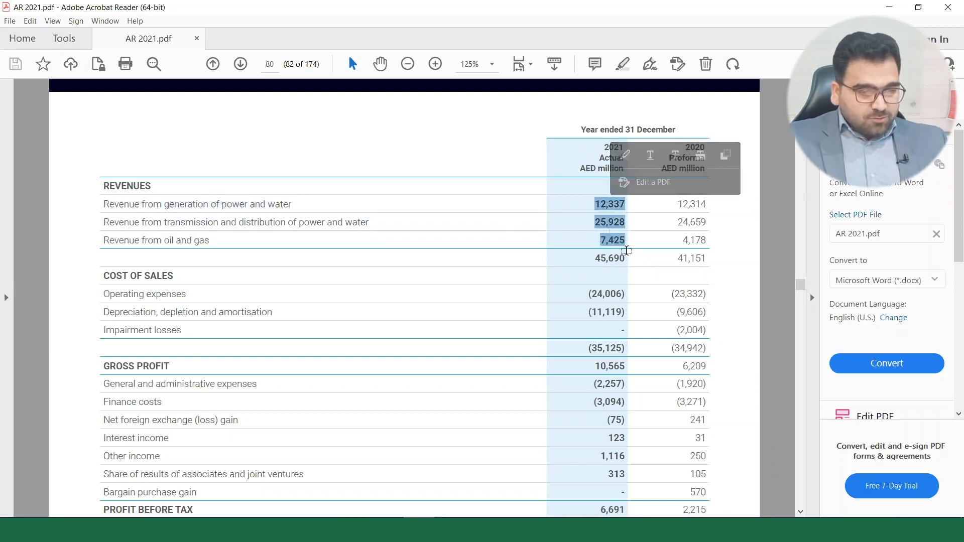
pyautogui.hotkey('alt', 'Tab')
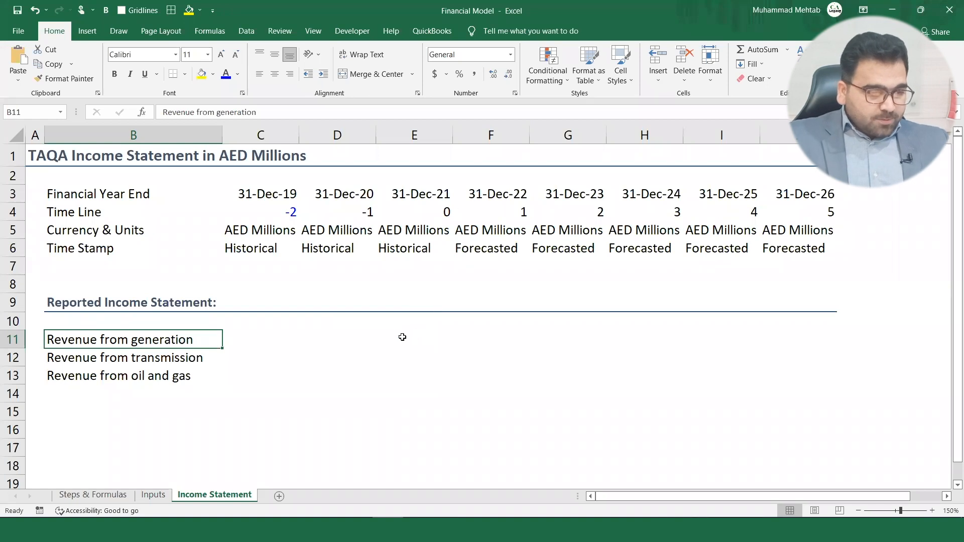
pyautogui.click(395, 337)
pyautogui.hotkey('ctrl', 'v')
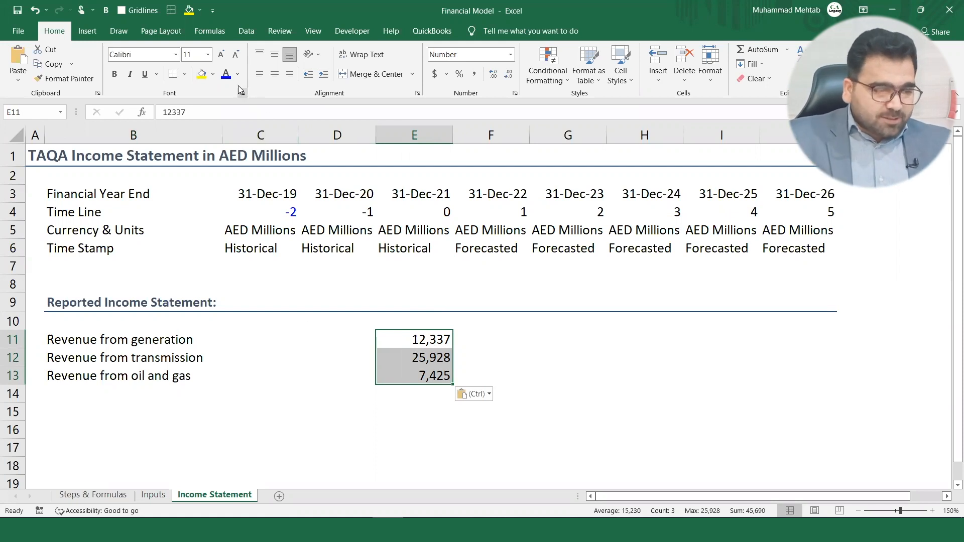
pyautogui.click(226, 74)
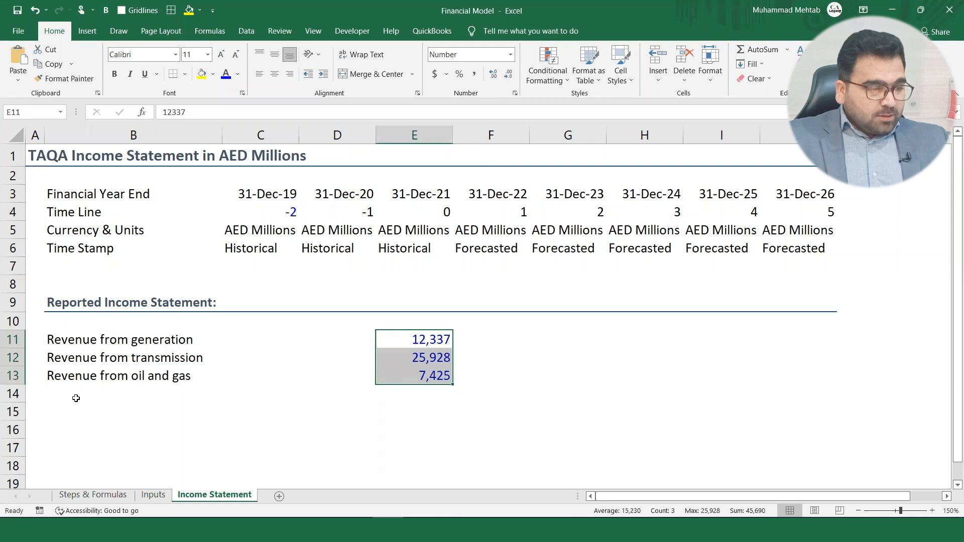
# Add the label "Total Revenue" in B14, below the revenue lines.
pyautogui.hotkey('alt', 'Tab')
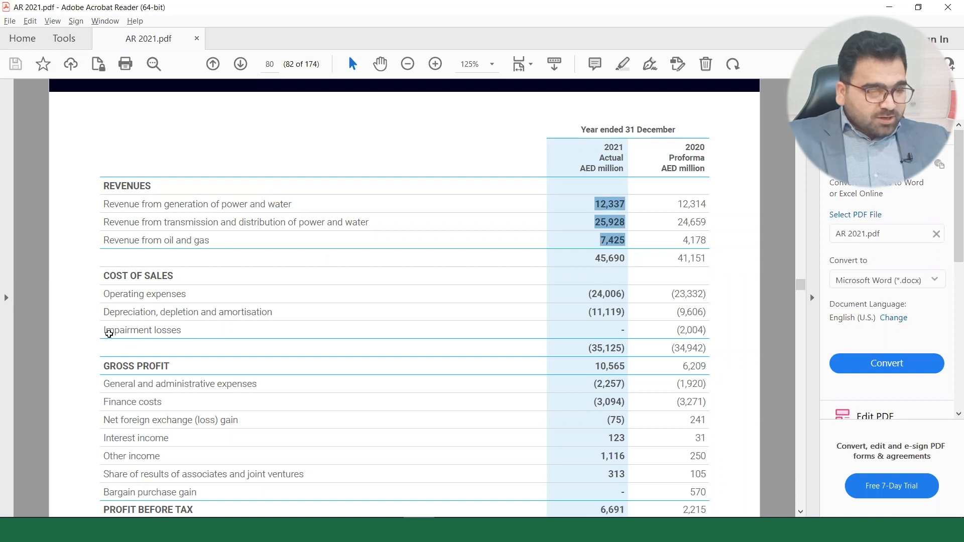
pyautogui.hotkey('alt', 'Tab')
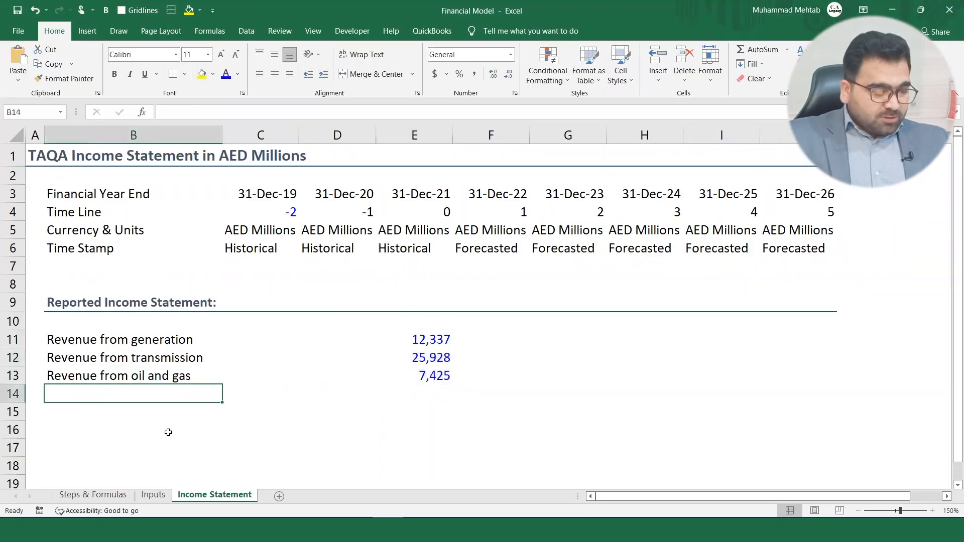
pyautogui.write('Total Reve')
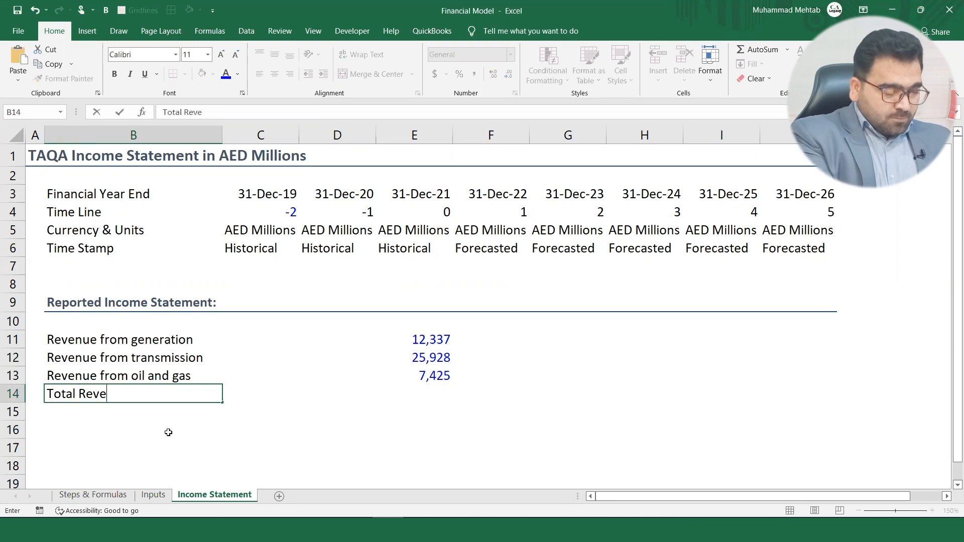
pyautogui.write('nue')
pyautogui.press('Return')
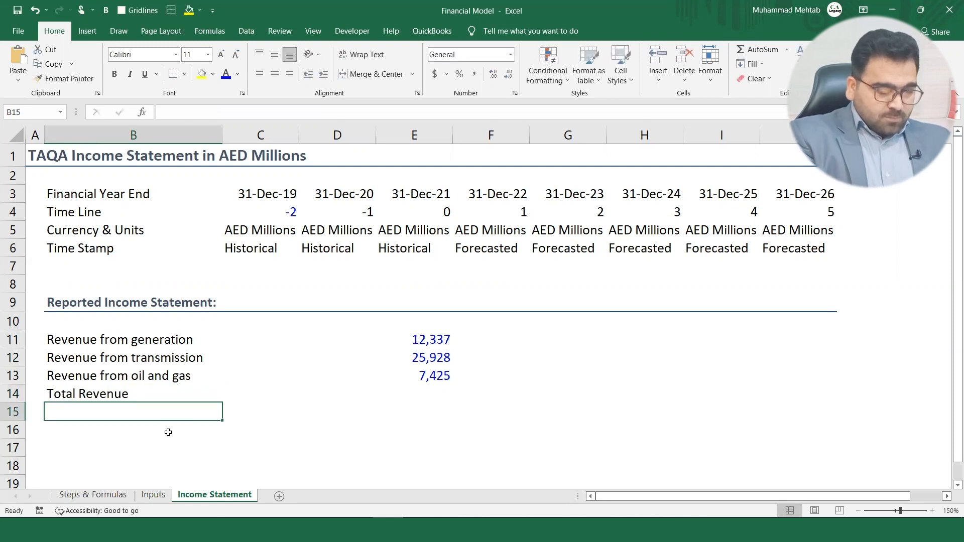
# Apply a thicker solid, dark blue top border across the Total Revenue row from B14 to J14.
pyautogui.press('Up')
pyautogui.hotkey('shift', 'Right')
pyautogui.hotkey('shift', 'Right')
pyautogui.hotkey('shift', 'Right')
pyautogui.hotkey('shift', 'Right')
pyautogui.hotkey('shift', 'Right')
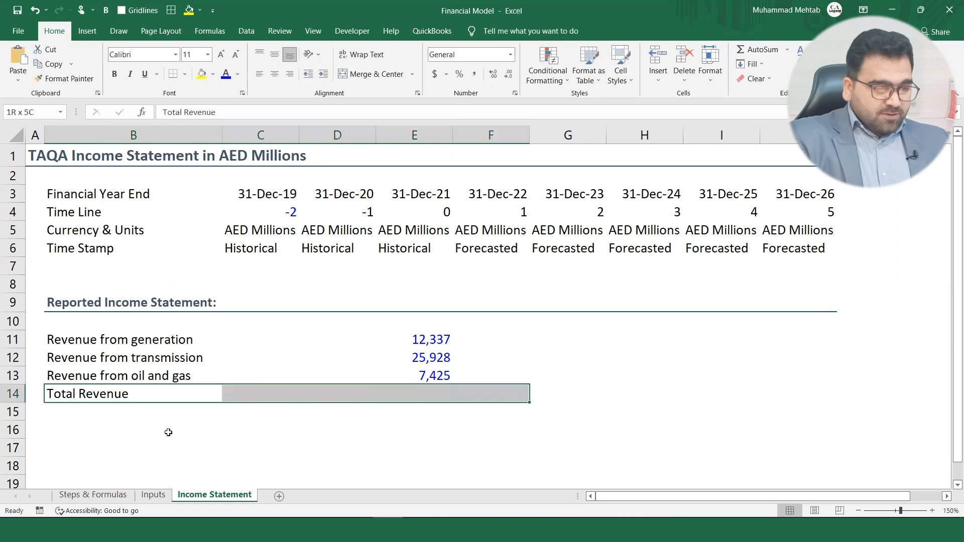
pyautogui.hotkey('shift', 'Right')
pyautogui.hotkey('shift', 'Right')
pyautogui.hotkey('shift', 'Right')
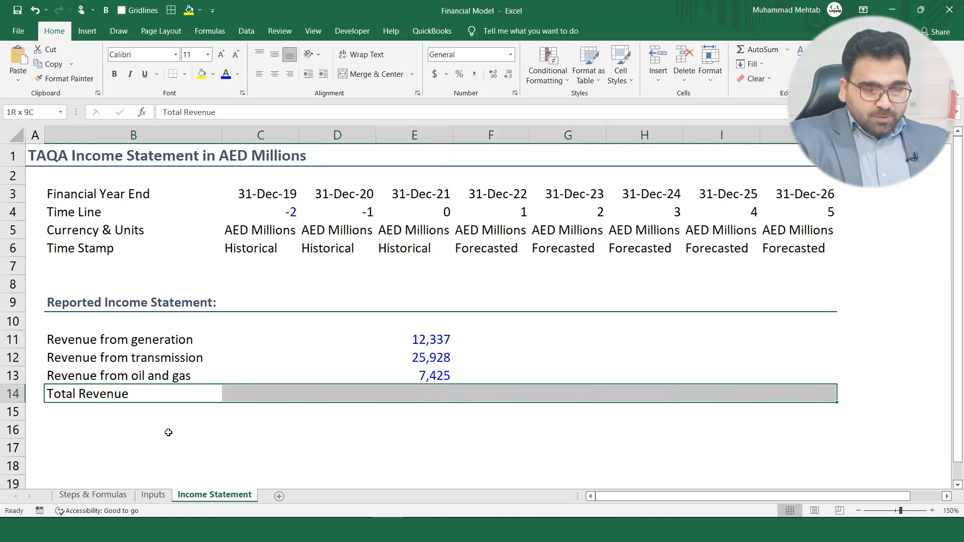
pyautogui.hotkey('ctrl', '1')
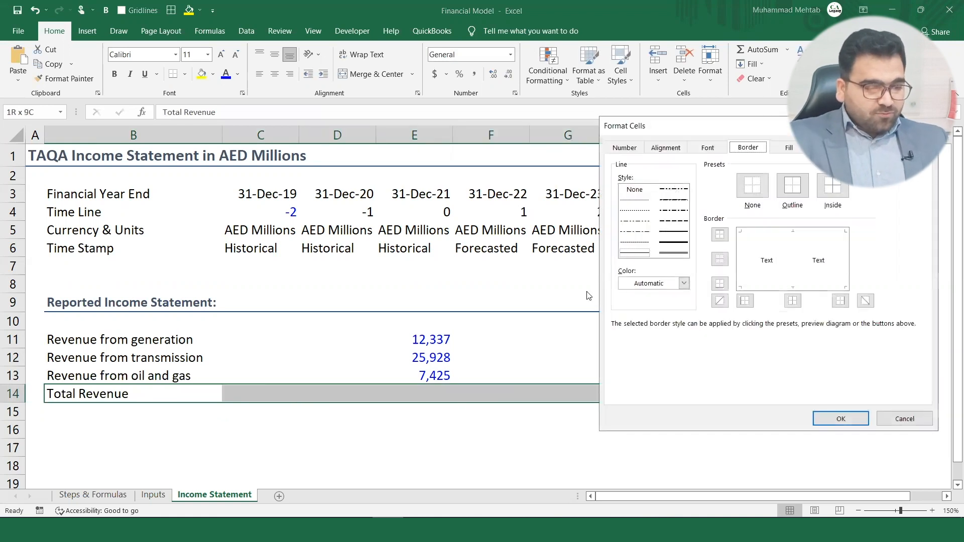
pyautogui.click(674, 232)
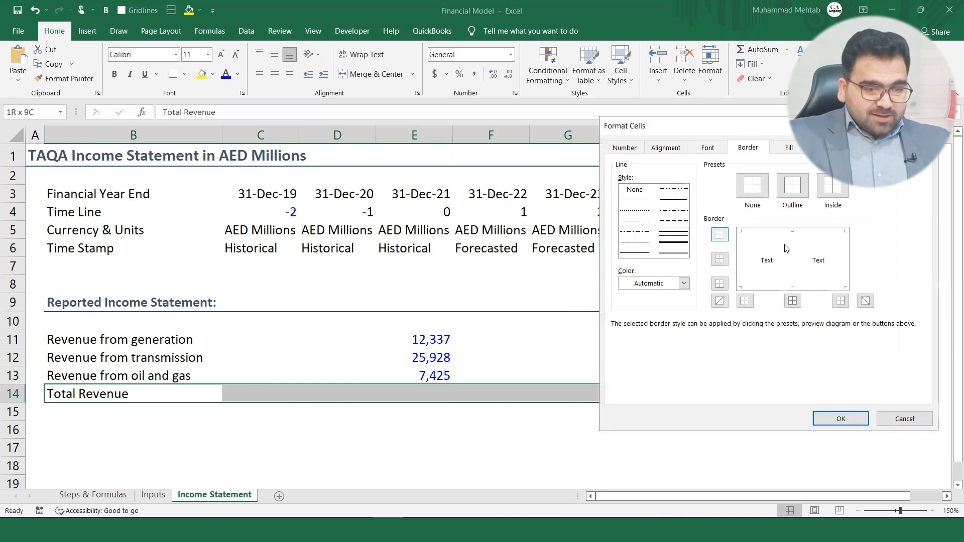
pyautogui.click(683, 284)
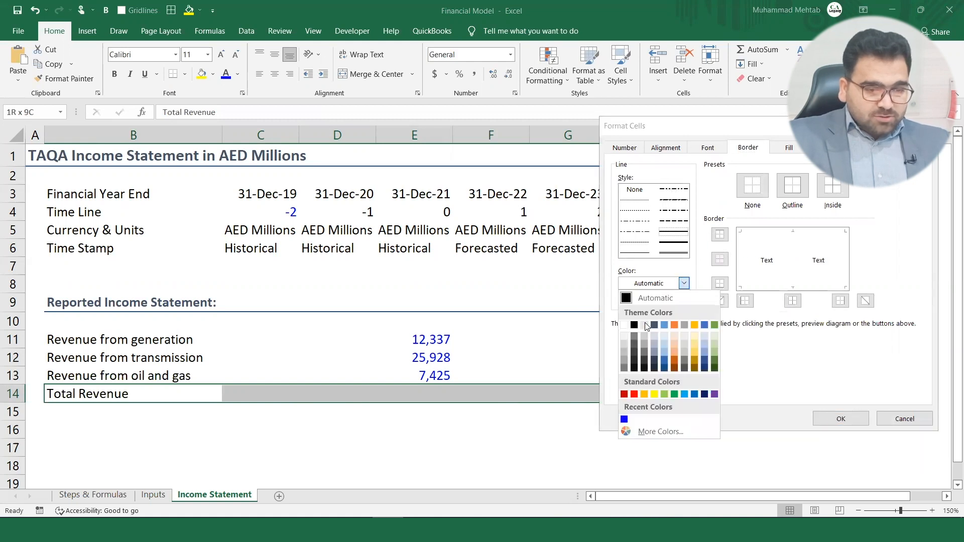
pyautogui.click(664, 369)
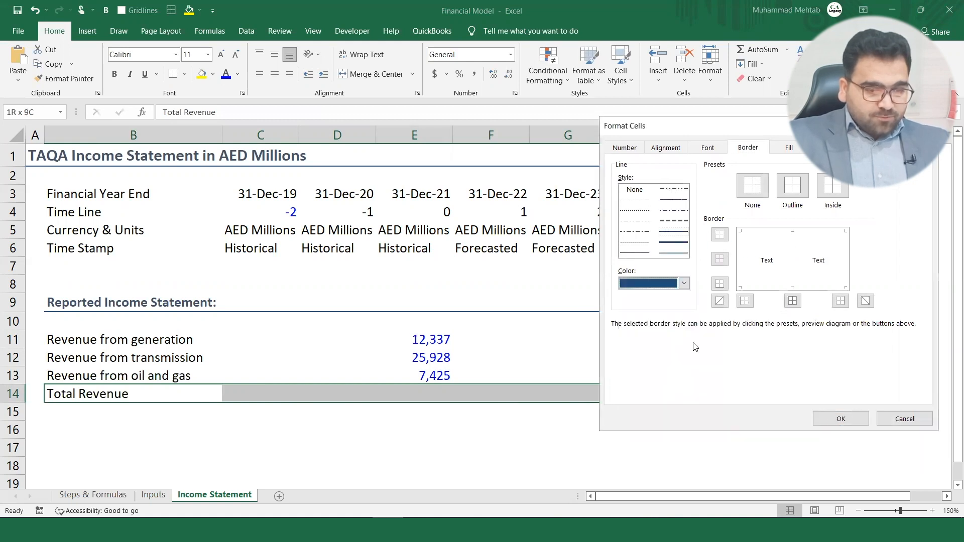
pyautogui.click(782, 242)
pyautogui.click(787, 242)
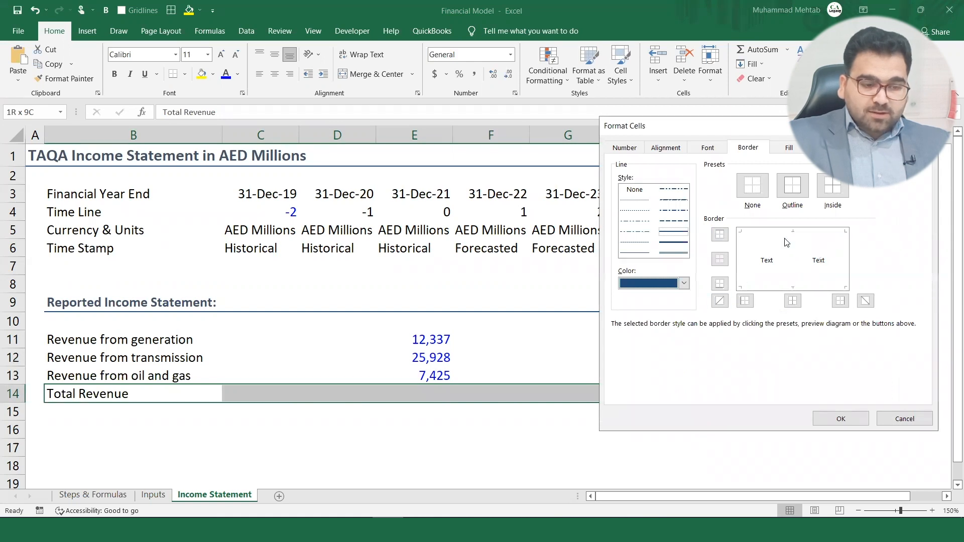
pyautogui.click(794, 233)
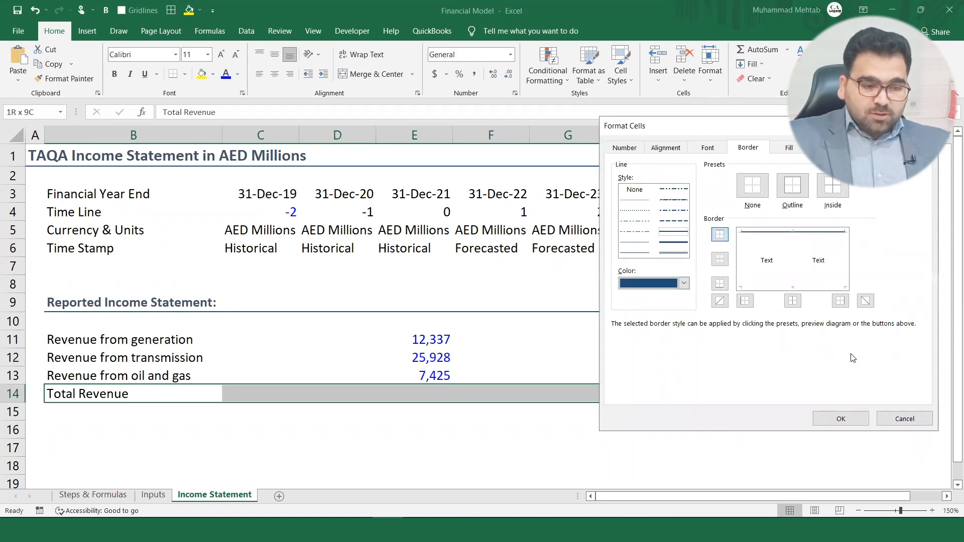
pyautogui.click(842, 419)
pyautogui.click(345, 438)
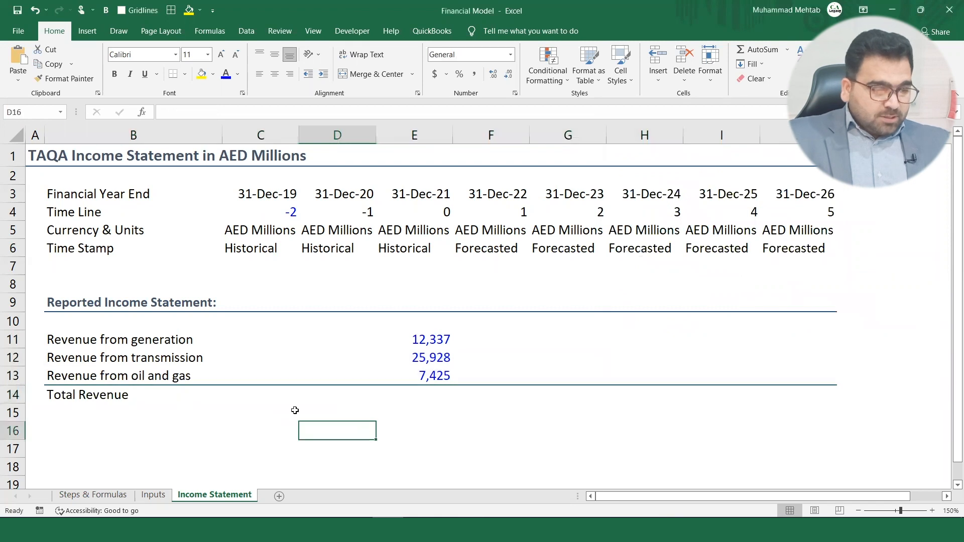
# Sum the 2021 revenue figures E11:E13 in E14 and make the total bold.
pyautogui.click(421, 398)
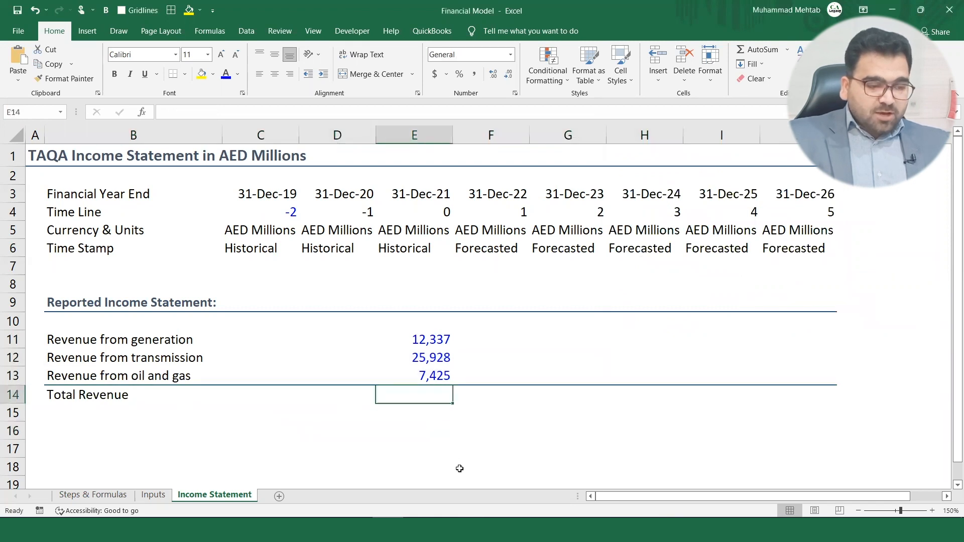
pyautogui.hotkey('alt', '=')
pyautogui.press('Return')
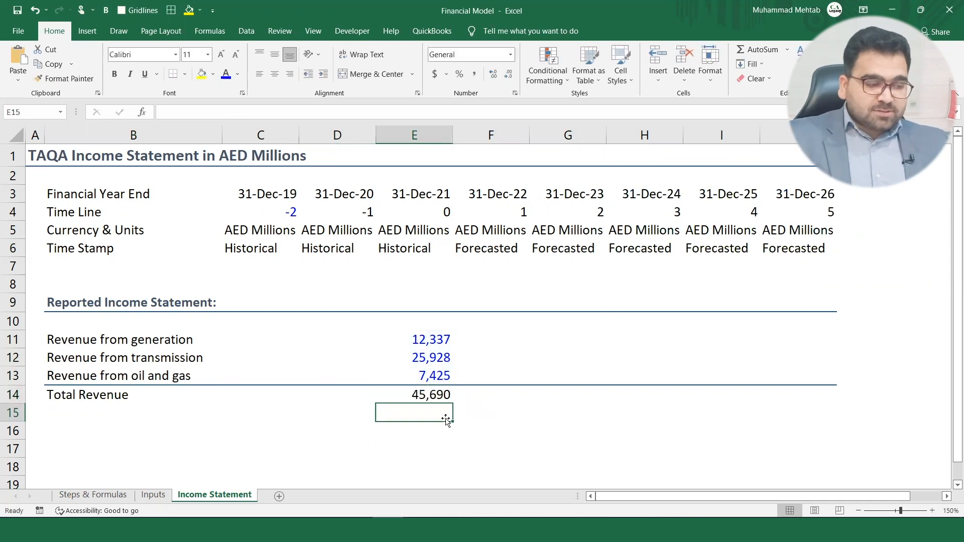
pyautogui.click(422, 399)
pyautogui.hotkey('ctrl', 'b')
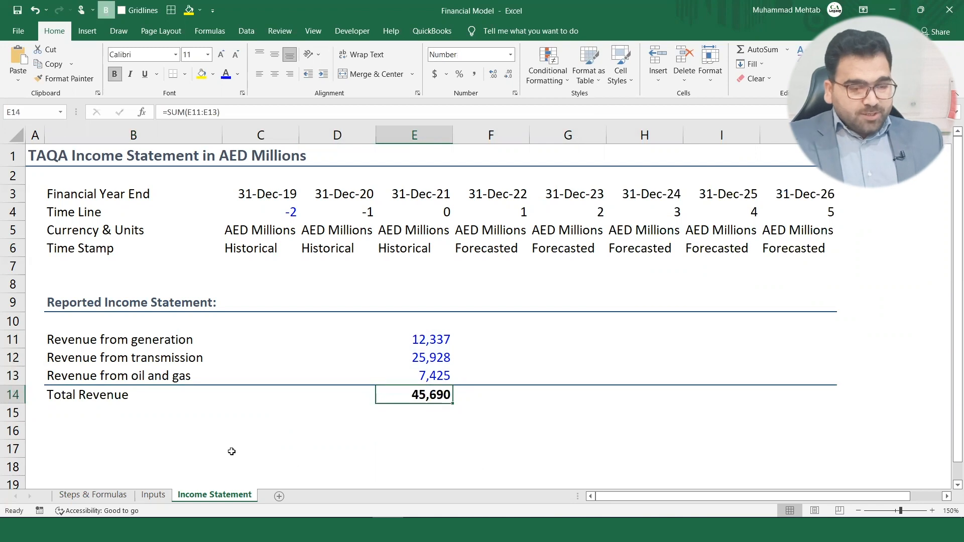
# Copy the 2021 operating expenses, depreciation and impairment figures from AR 2021.pdf in Acrobat Reader into Excel cells E16:E18.
pyautogui.click(67, 412)
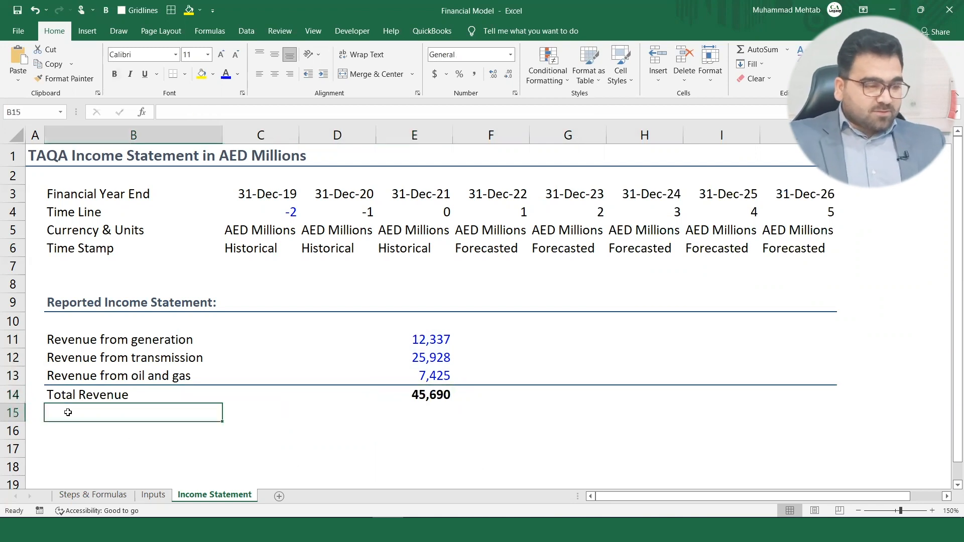
pyautogui.click(72, 424)
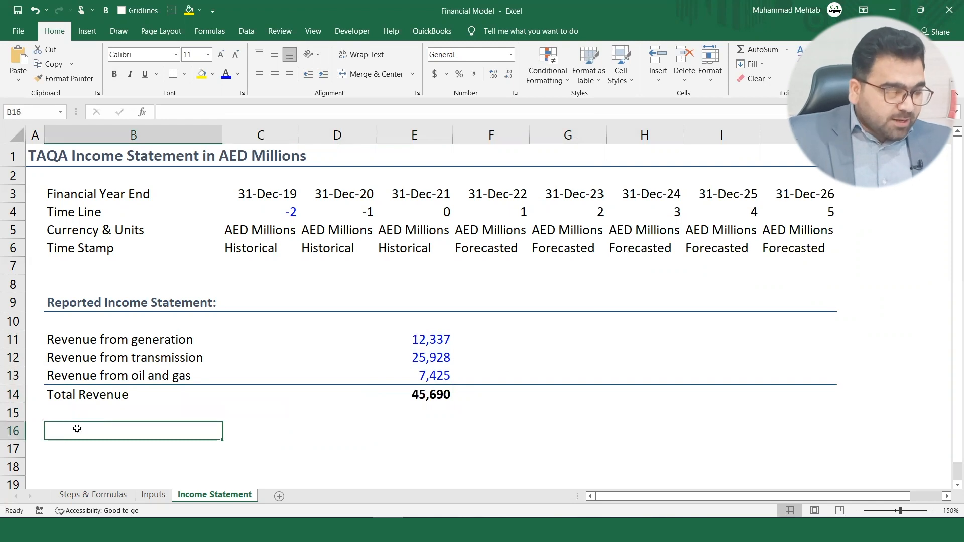
pyautogui.hotkey('alt', 'Tab')
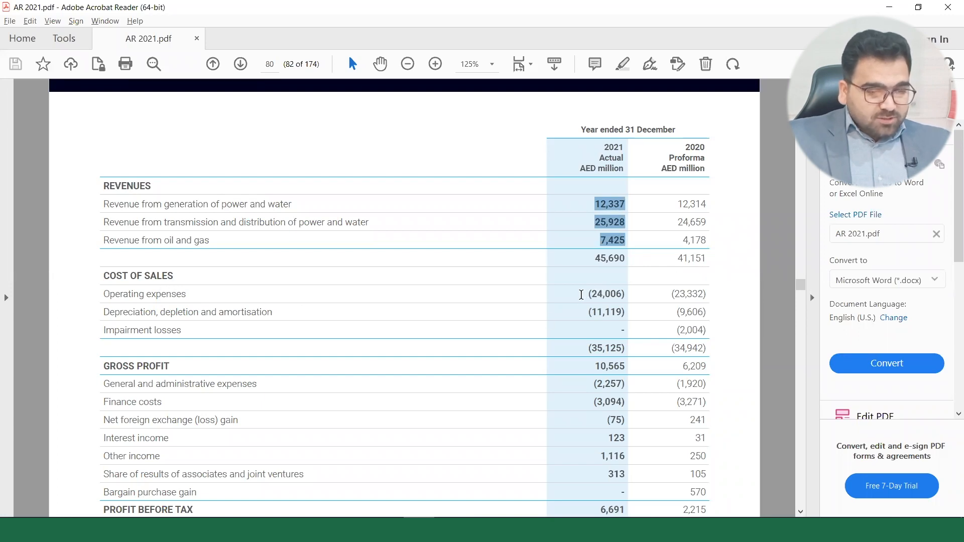
pyautogui.moveTo(585, 294); pyautogui.dragTo(627, 337)
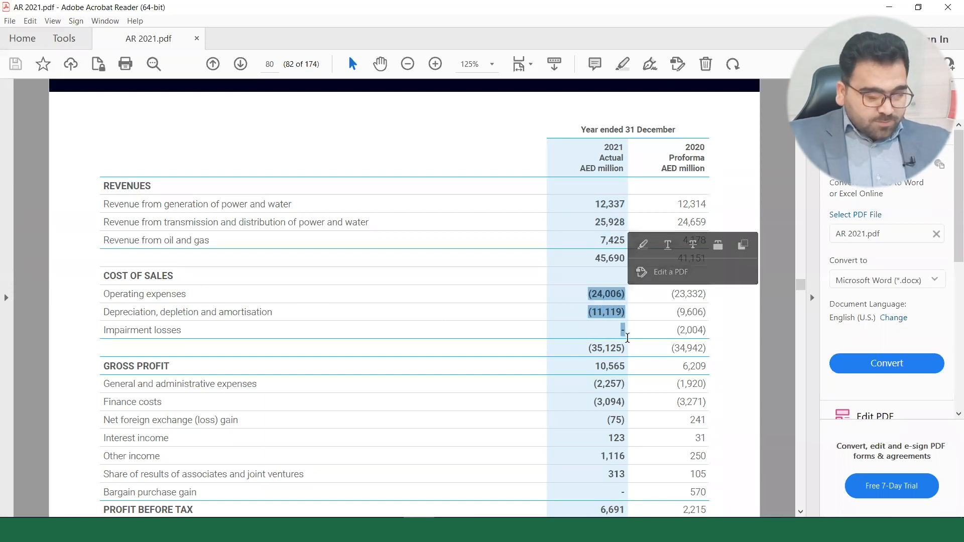
pyautogui.hotkey('alt', 'Tab')
pyautogui.click(433, 415)
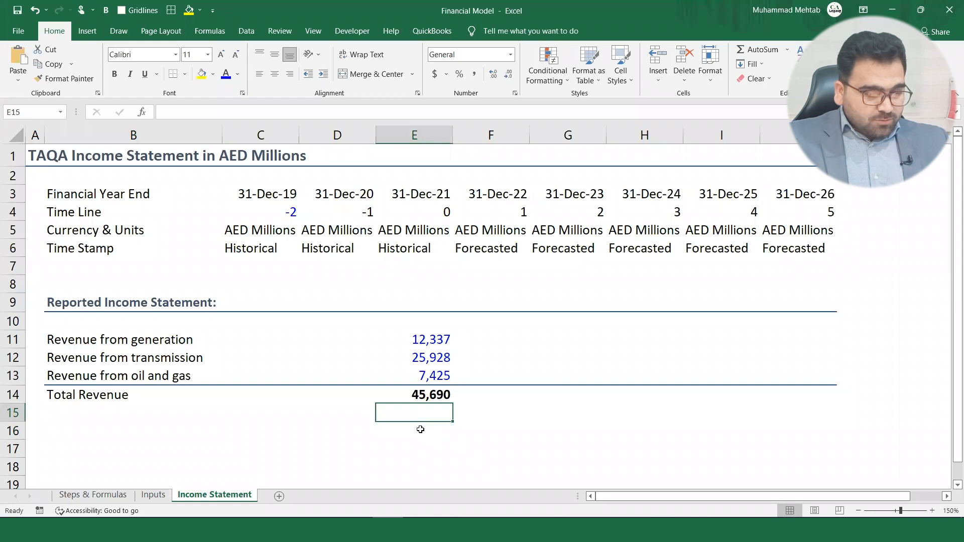
pyautogui.click(420, 429)
pyautogui.write('-24,006 -11,119 -')
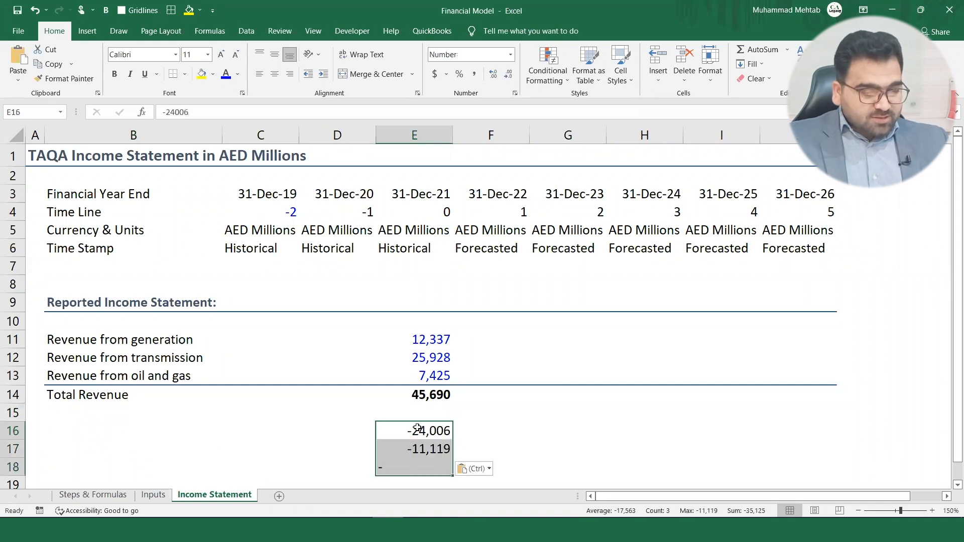
# Copy the three cost of sales labels from AR 2021.pdf in Acrobat Reader into Excel cells B16:B18 and AutoFit column B.
pyautogui.hotkey('alt', 'Tab')
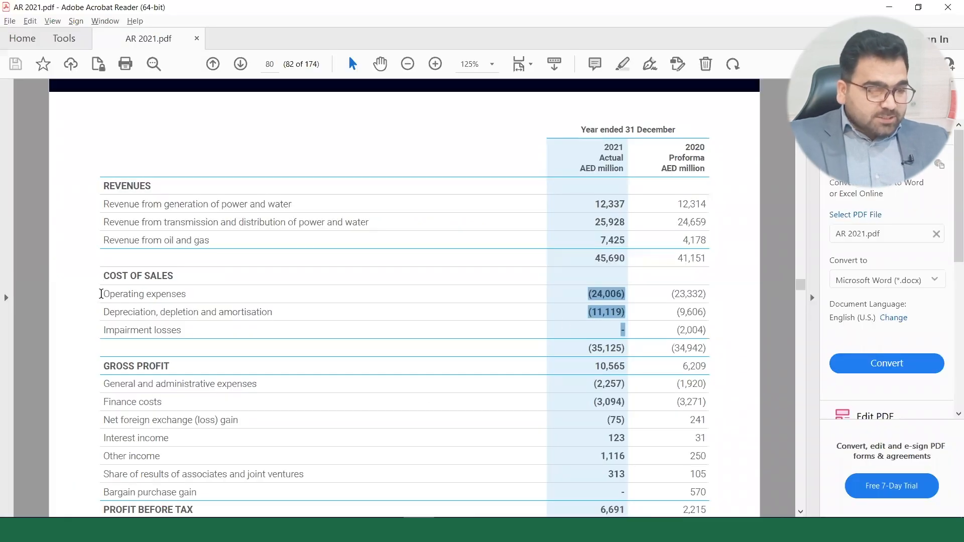
pyautogui.moveTo(101, 294); pyautogui.dragTo(249, 336)
pyautogui.hotkey('ctrl', 'c')
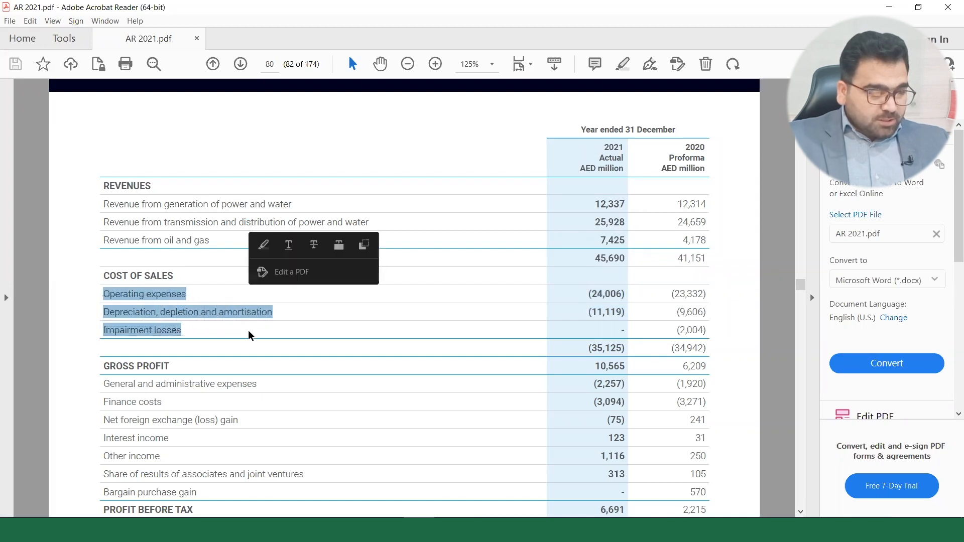
pyautogui.hotkey('alt', 'Tab')
pyautogui.click(88, 425)
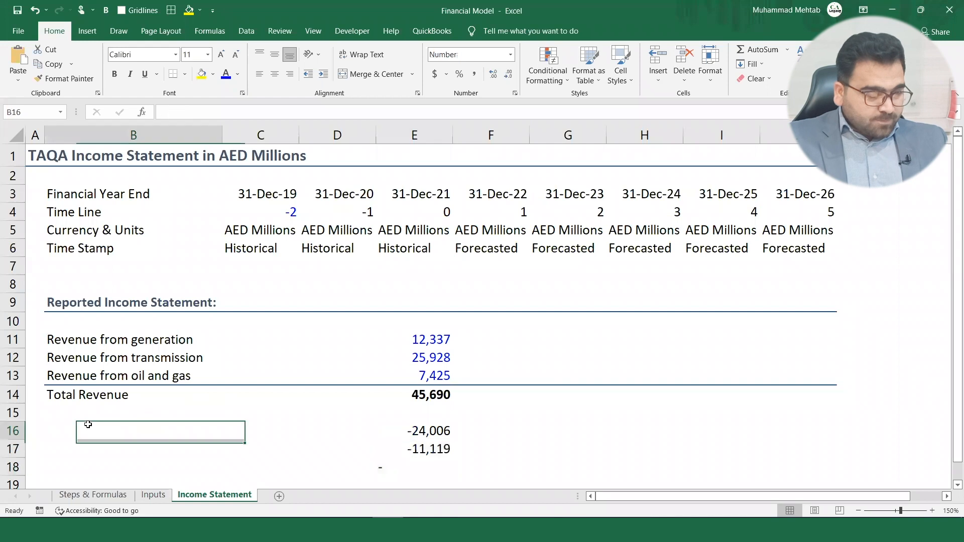
pyautogui.hotkey('ctrl', 'v')
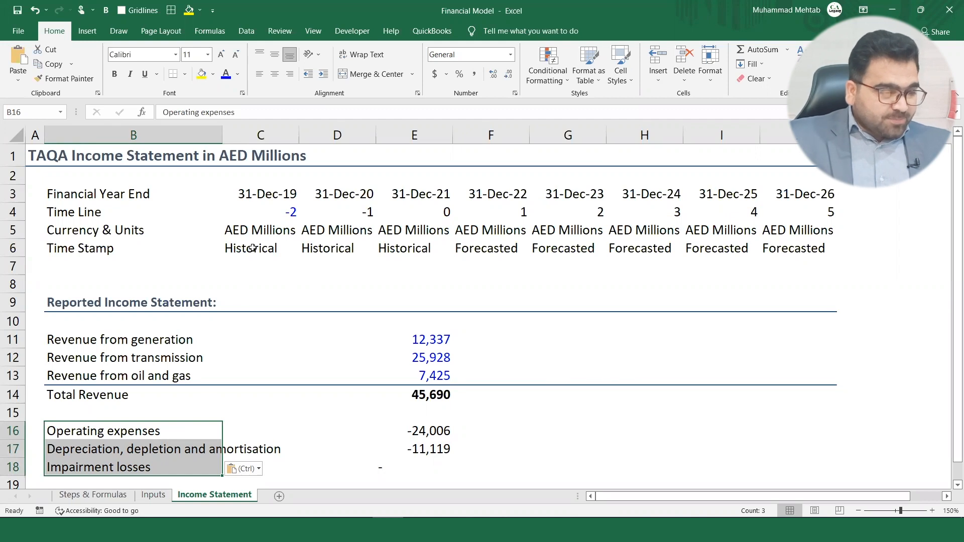
pyautogui.doubleClick(223, 136)
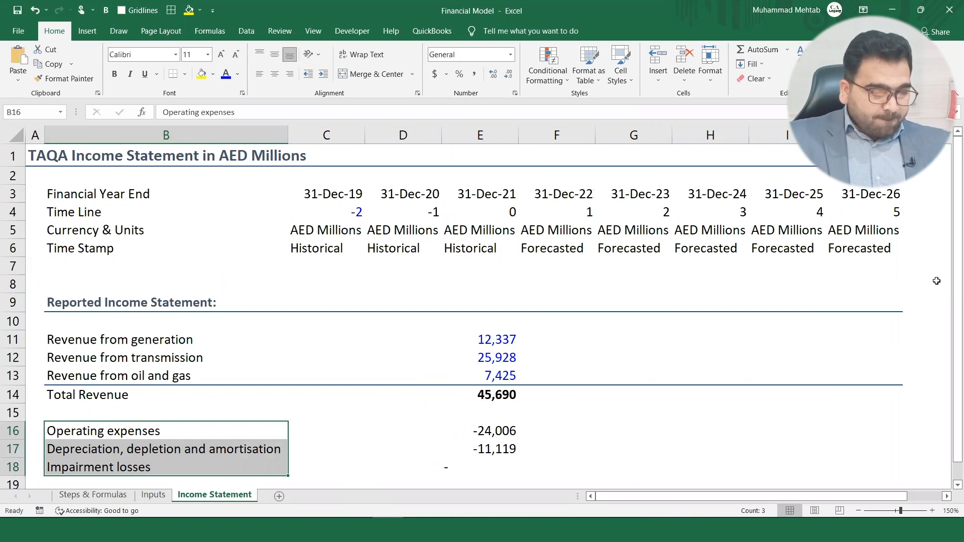
# Examine the number format settings of the 2021 operating expenses figure in E16.
pyautogui.moveTo(957, 266); pyautogui.dragTo(957, 286)
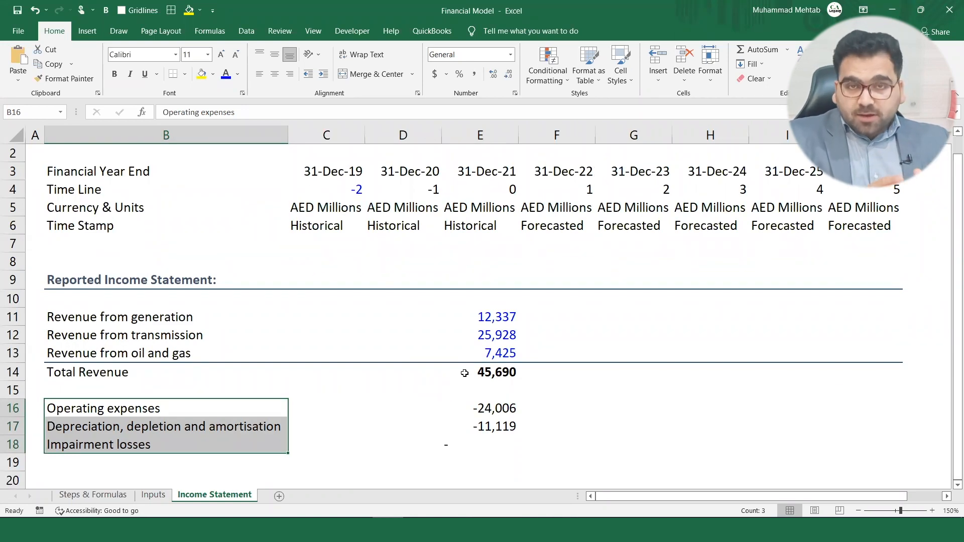
pyautogui.click(501, 405)
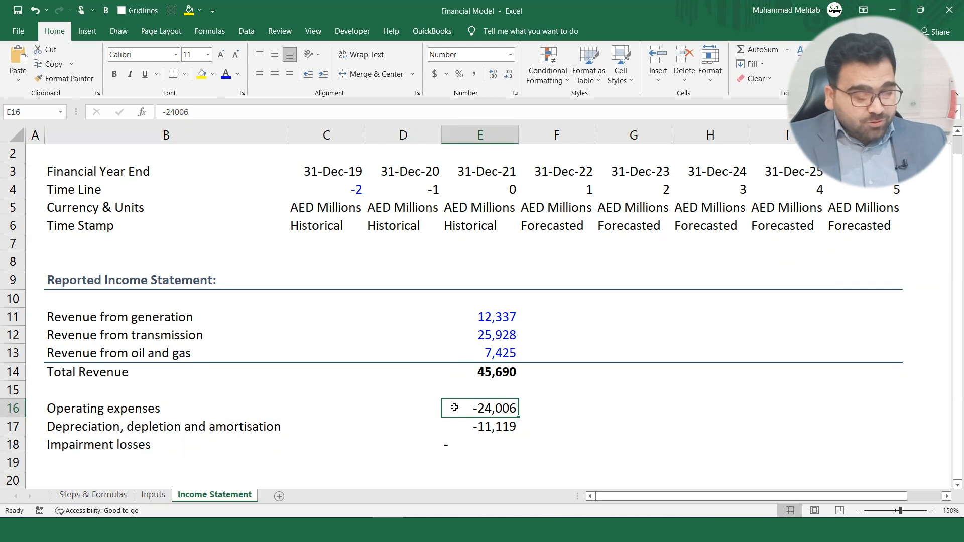
pyautogui.hotkey('ctrl', '1')
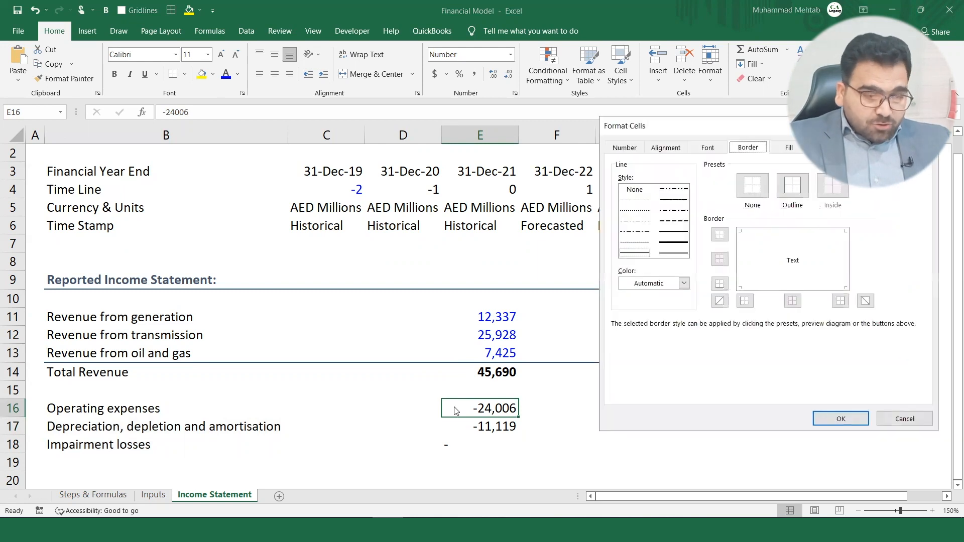
pyautogui.click(625, 149)
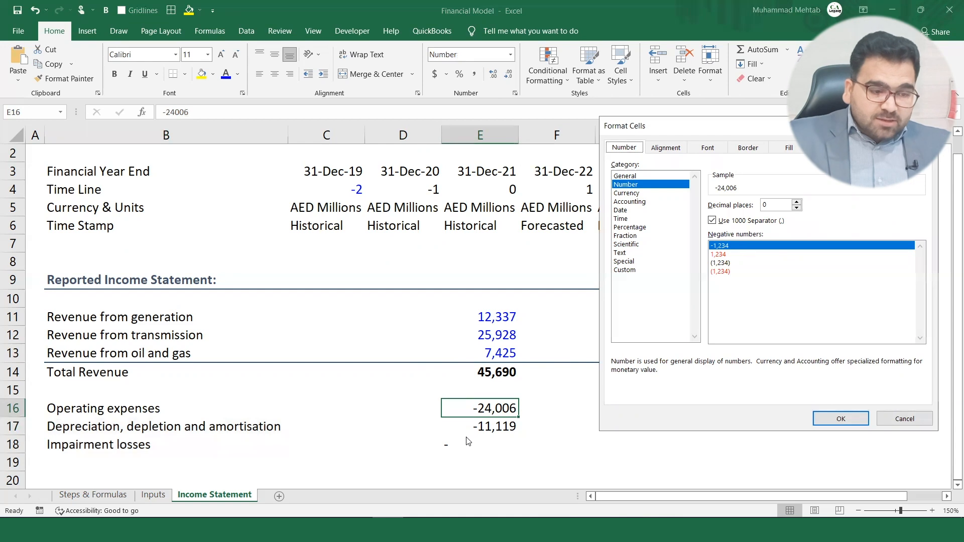
pyautogui.press('Return')
# Apply the comma number style to the impairment losses cell E18 and decrease its decimal places.
pyautogui.click(482, 439)
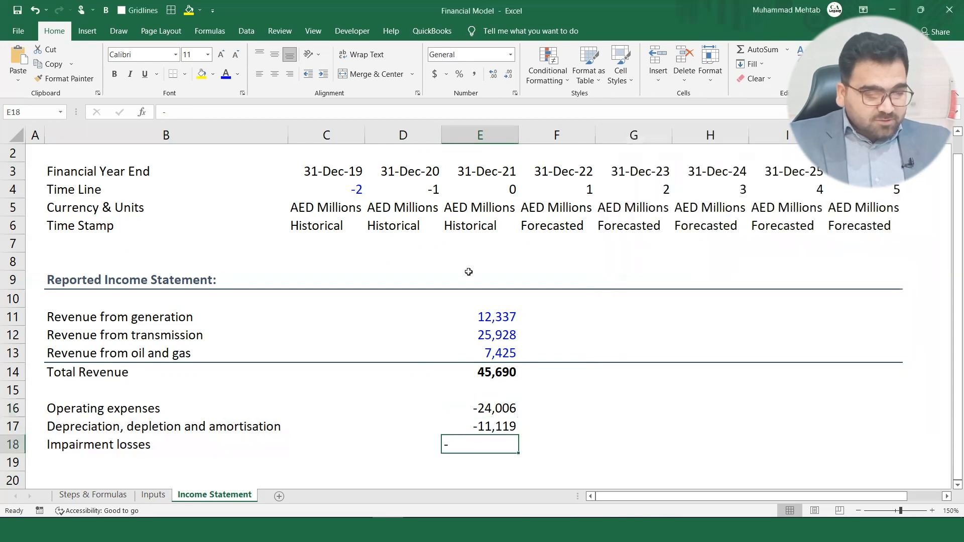
pyautogui.click(475, 73)
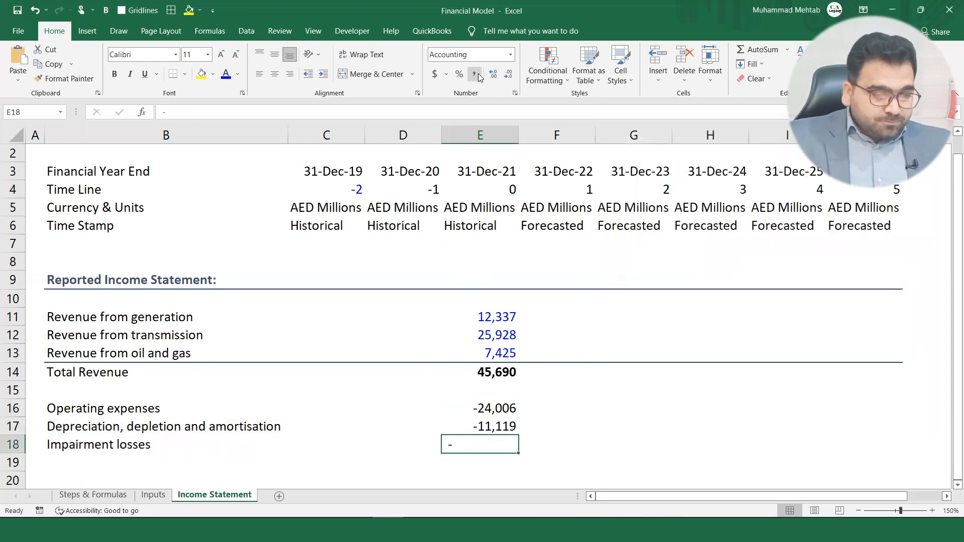
pyautogui.click(509, 74)
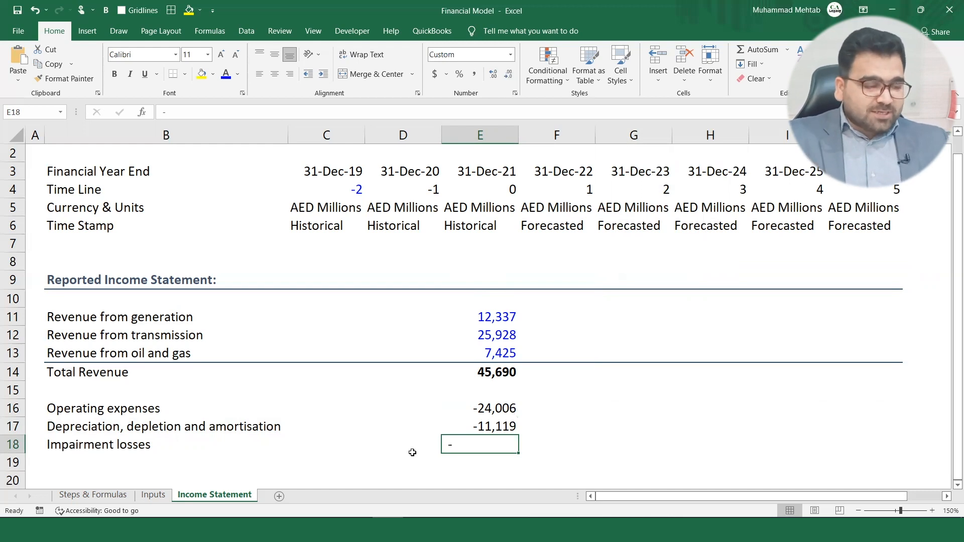
# Copy the seven labels from General and administrative expenses to Bargain purchase gain from AR 2021.pdf in Acrobat Reader into Excel cells B19:B25.
pyautogui.hotkey('alt', 'Tab')
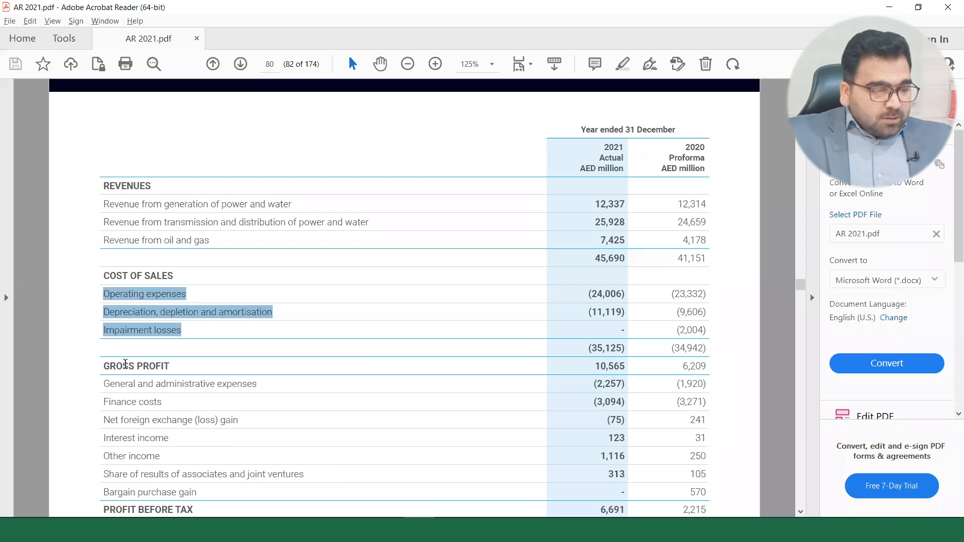
pyautogui.click(801, 512)
pyautogui.click(801, 513)
pyautogui.click(802, 513)
pyautogui.click(801, 513)
pyautogui.click(801, 513)
pyautogui.click(801, 513)
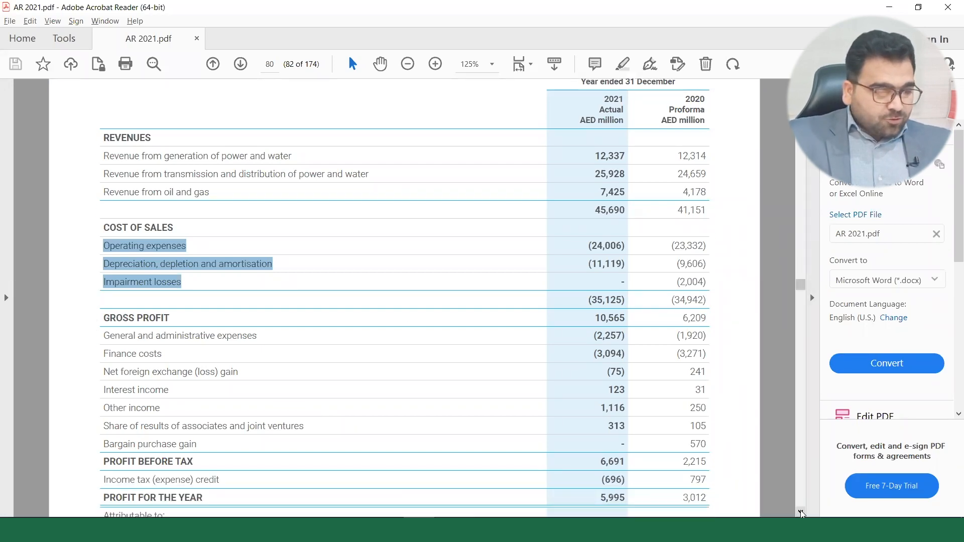
pyautogui.click(802, 512)
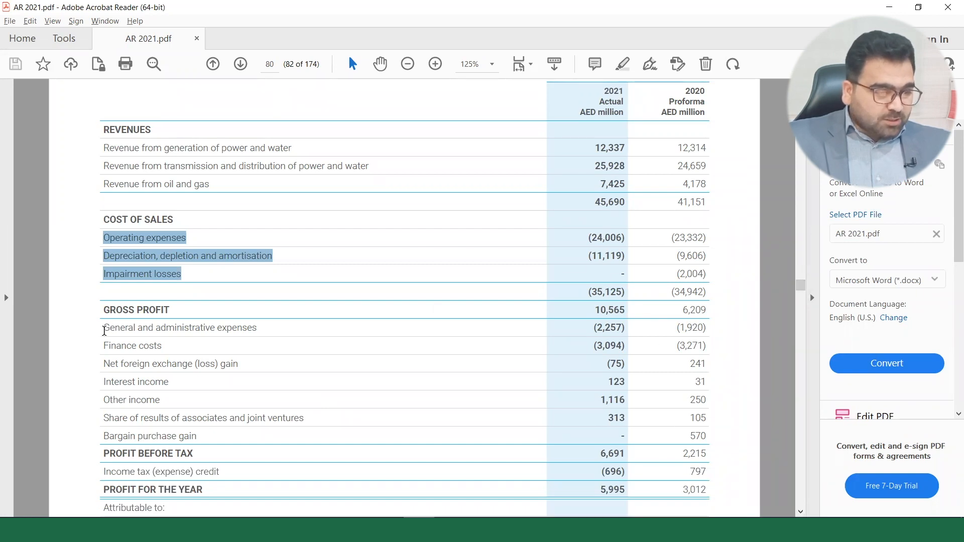
pyautogui.click(101, 328)
pyautogui.moveTo(110, 334); pyautogui.dragTo(187, 424)
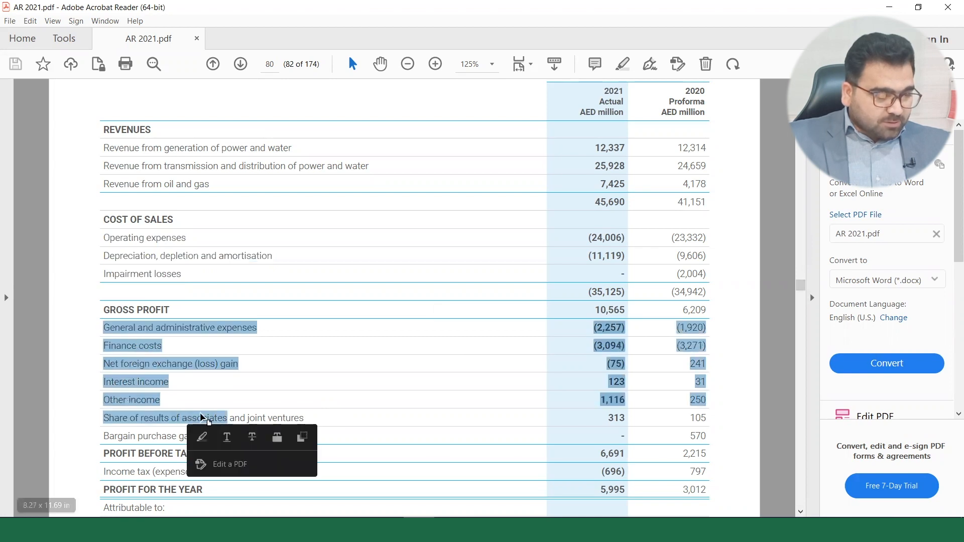
pyautogui.click(133, 329)
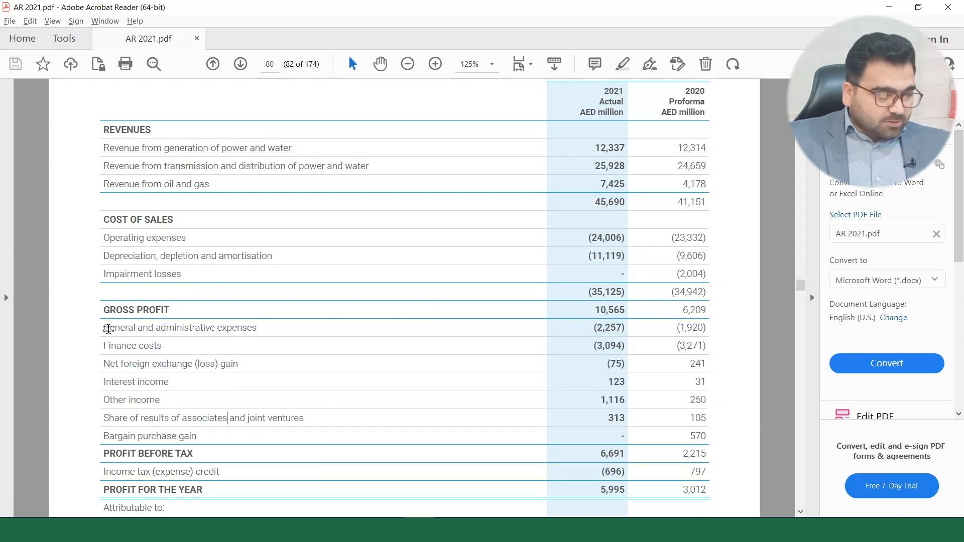
pyautogui.moveTo(102, 326); pyautogui.dragTo(309, 440)
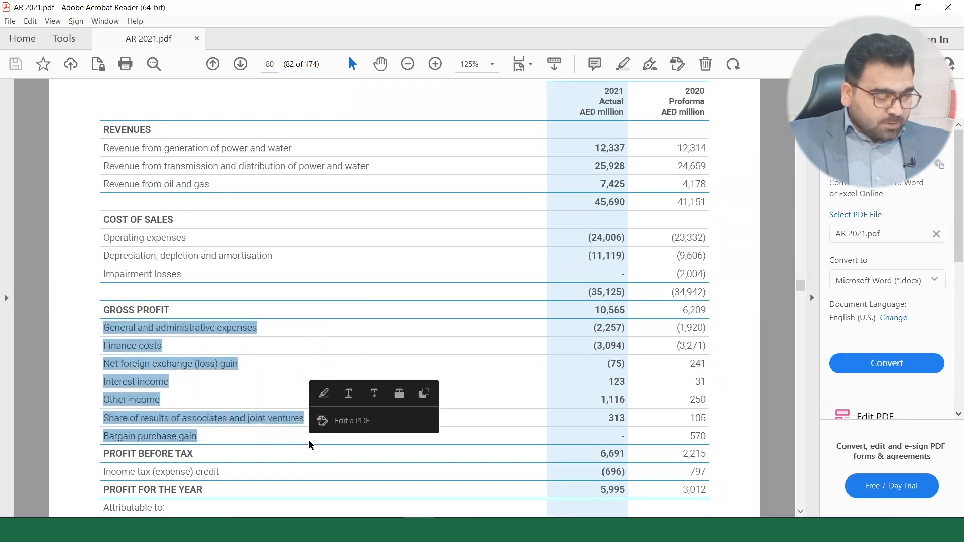
pyautogui.hotkey('alt', 'Tab')
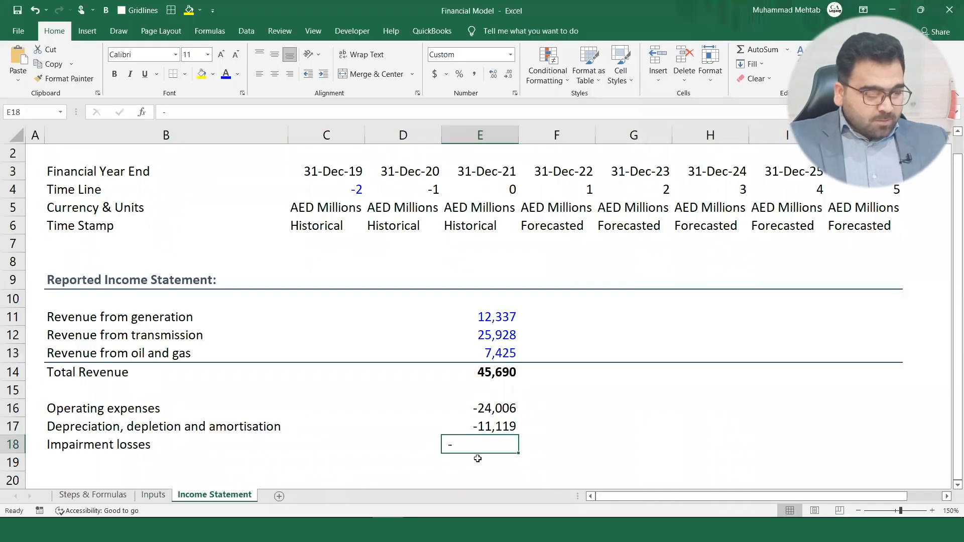
pyautogui.click(88, 456)
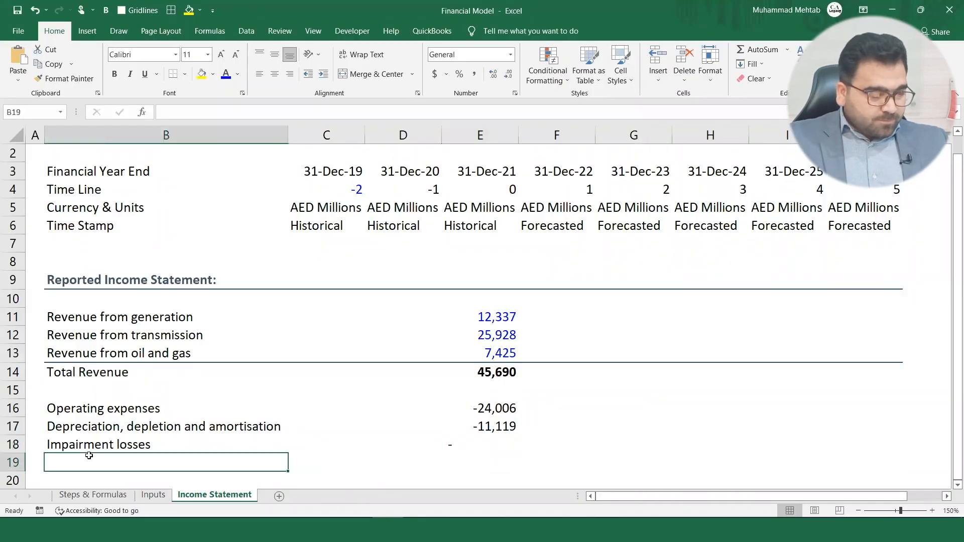
pyautogui.write('General and administrative expenses Finance costs')
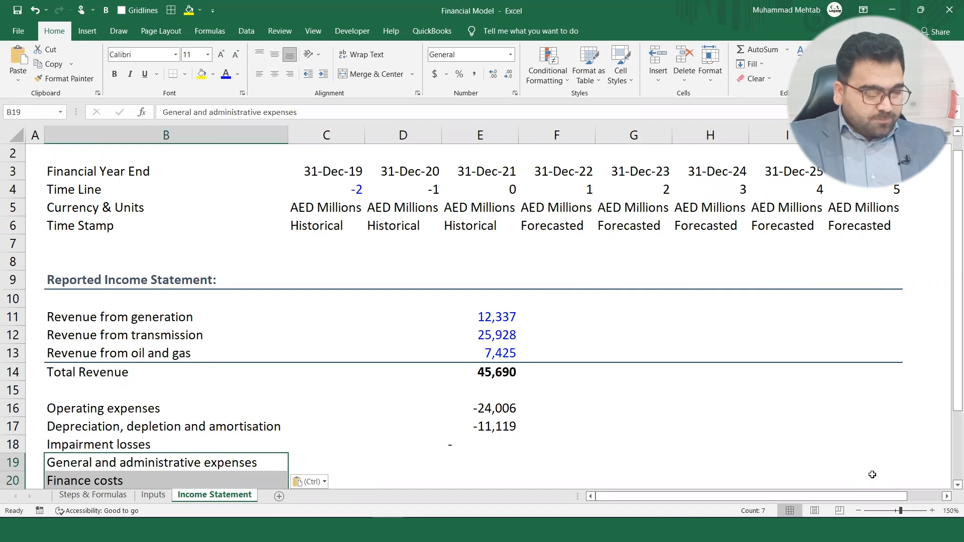
# Copy the 2021 figures for general and administrative expenses through bargain purchase gain from AR 2021.pdf in Acrobat Reader into Excel cells E19:E25.
pyautogui.click(859, 511)
pyautogui.click(858, 511)
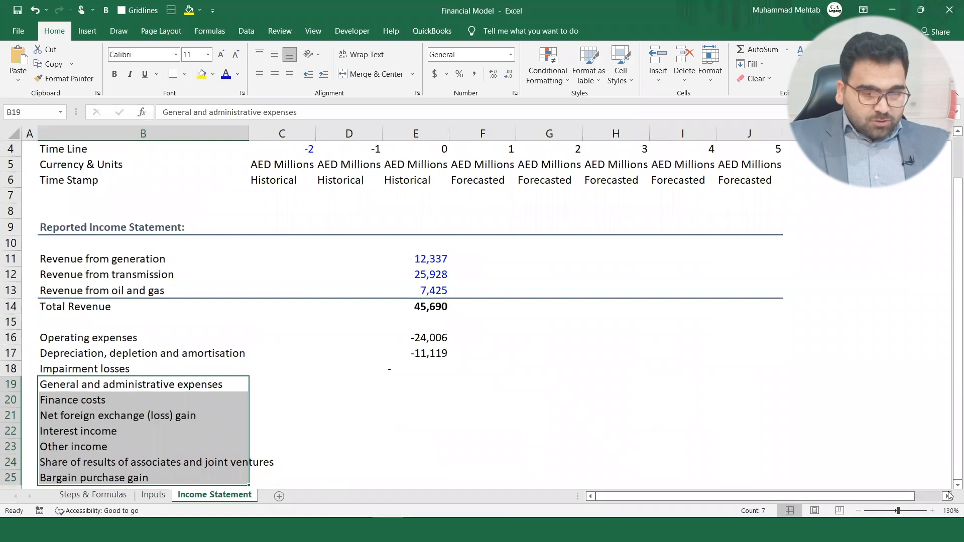
pyautogui.scroll(-1, 950, 488)
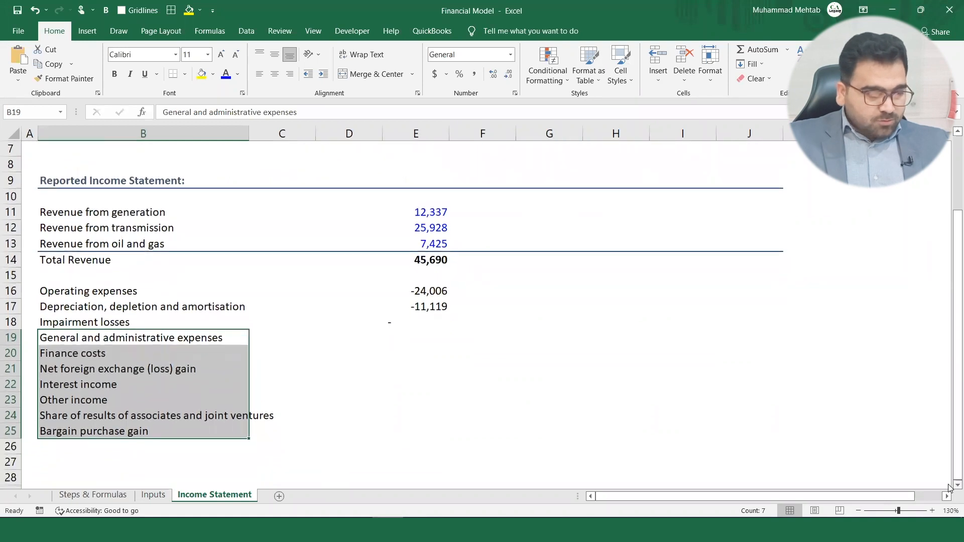
pyautogui.scroll(-1, 949, 488)
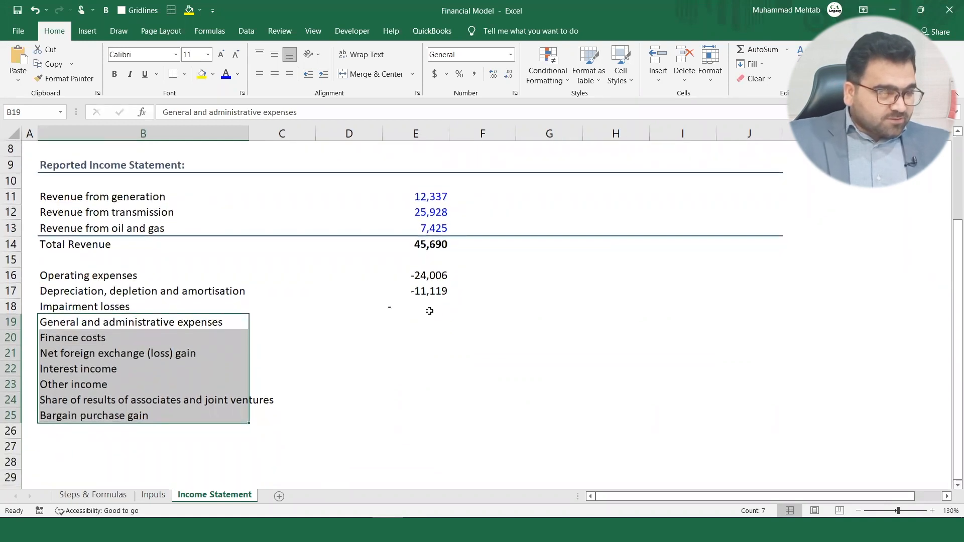
pyautogui.click(433, 318)
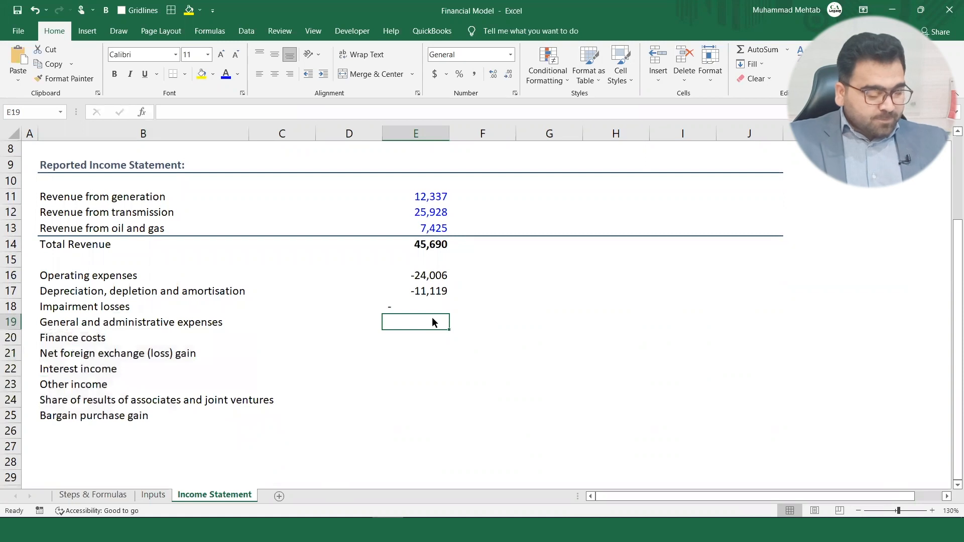
pyautogui.hotkey('alt', 'Tab')
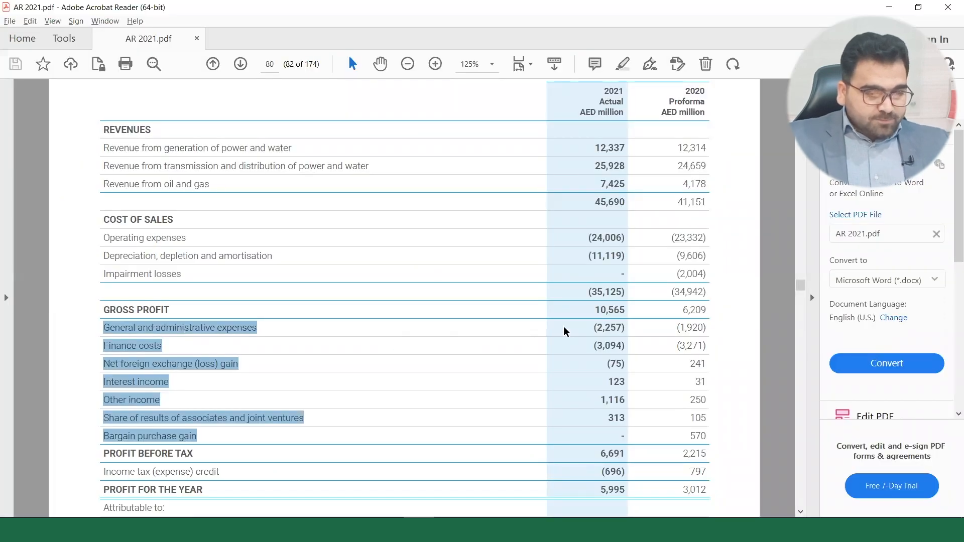
pyautogui.moveTo(593, 327); pyautogui.dragTo(624, 440)
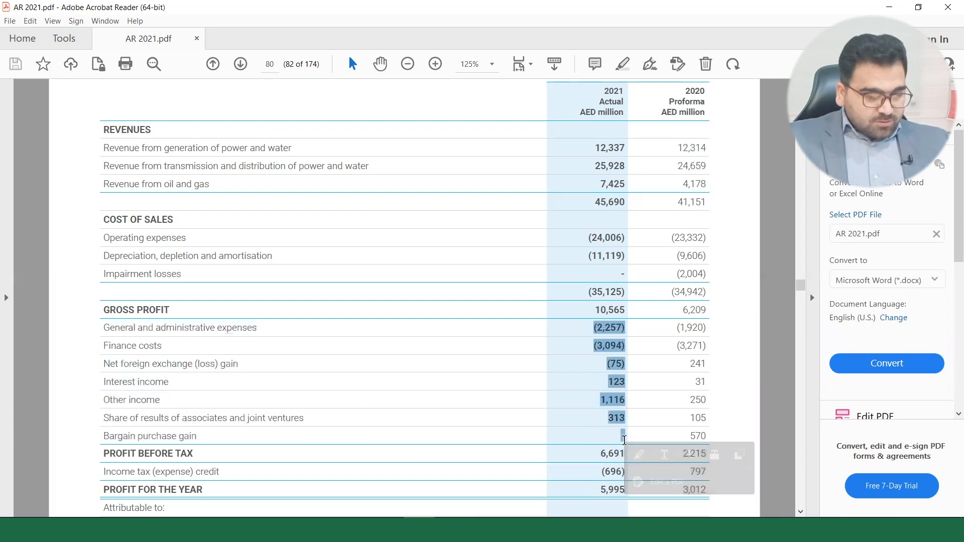
pyautogui.hotkey('alt', 'Tab')
pyautogui.write('-2,257 -3,094 -75 123 1,116 313 -')
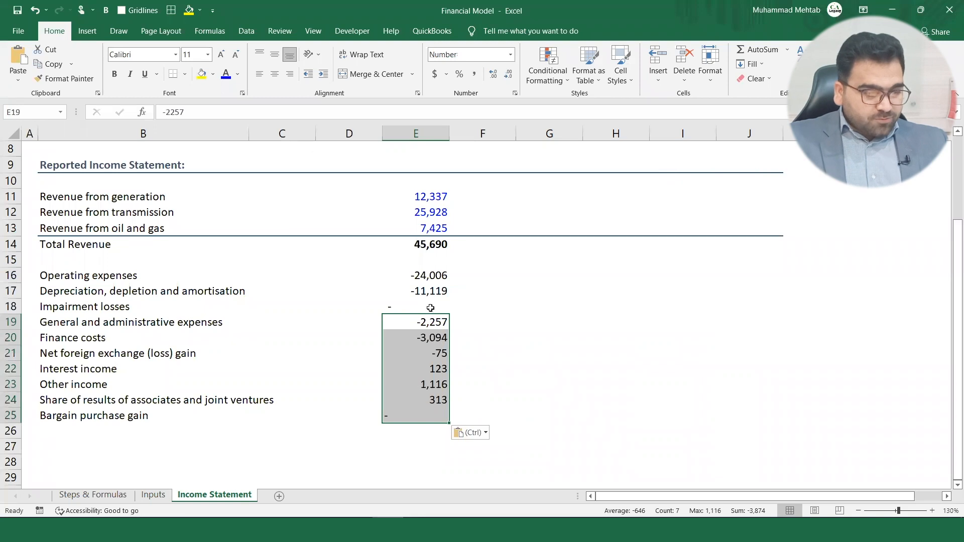
# Apply the blue font colour to the 2021 cost and income figures in E16:E25.
pyautogui.click(427, 276)
pyautogui.hotkey('shift', 'Down')
pyautogui.hotkey('shift', 'Down')
pyautogui.hotkey('shift', 'Down')
pyautogui.hotkey('shift', 'Down')
pyautogui.hotkey('shift', 'Down')
pyautogui.hotkey('shift', 'Down')
pyautogui.hotkey('shift', 'Down')
pyautogui.hotkey('shift', 'Down')
pyautogui.hotkey('shift', 'Down')
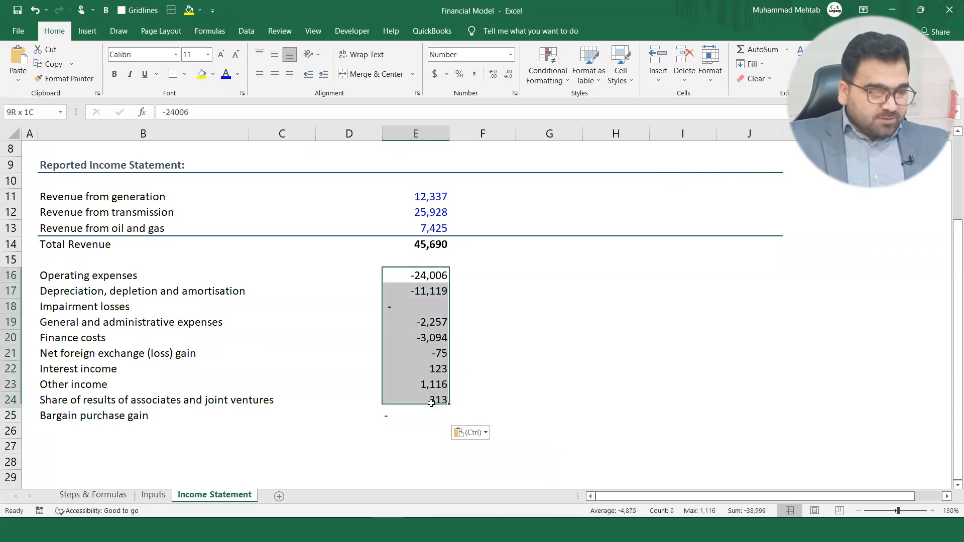
pyautogui.click(226, 75)
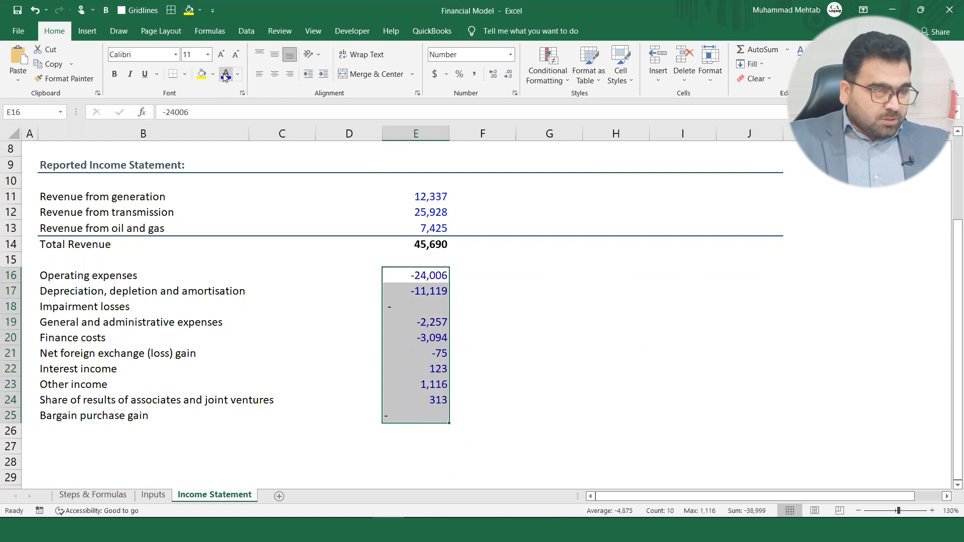
pyautogui.click(399, 433)
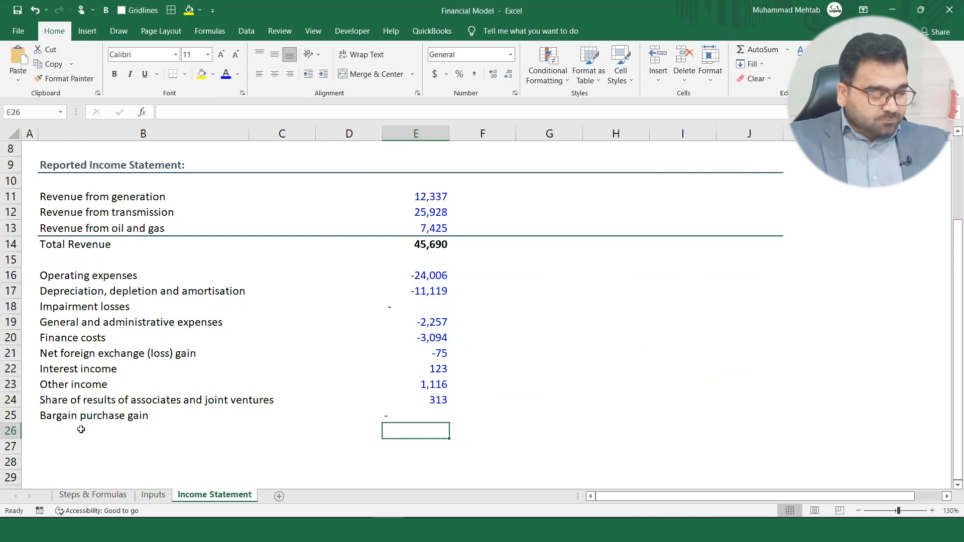
# Copy the PROFIT BEFORE TAX label from AR 2021.pdf in Acrobat Reader and switch back to Excel.
pyautogui.hotkey('alt', 'Tab')
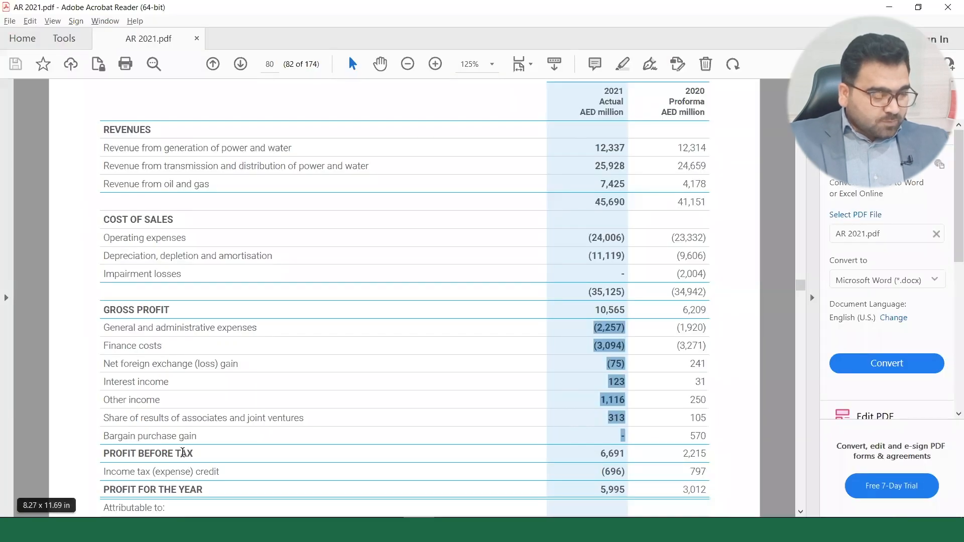
pyautogui.click(104, 451)
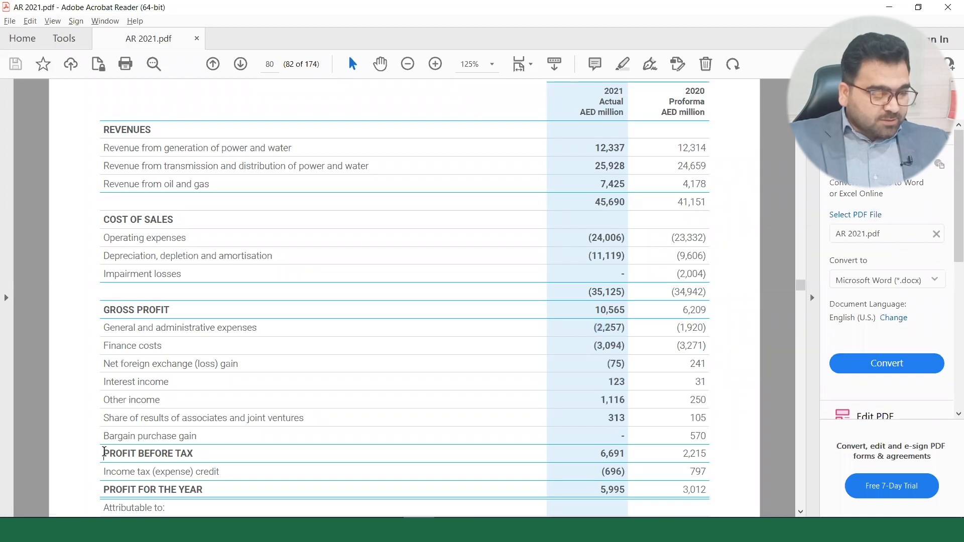
pyautogui.moveTo(104, 455); pyautogui.dragTo(196, 460)
pyautogui.hotkey('ctrl', 'c')
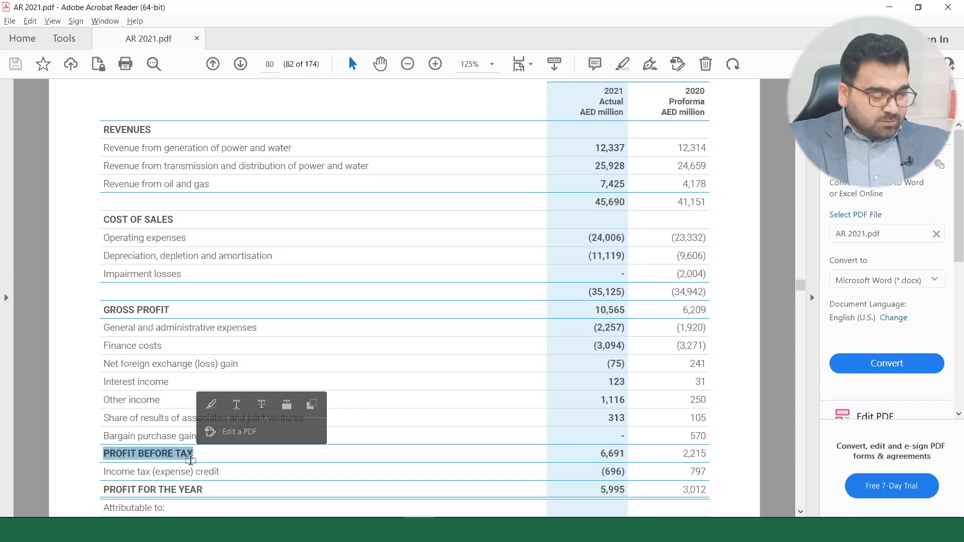
pyautogui.hotkey('alt', 'Tab')
# Copy the formatting of the Total Revenue row B14:J14 onto B26:J26 with Format Painter.
pyautogui.click(48, 246)
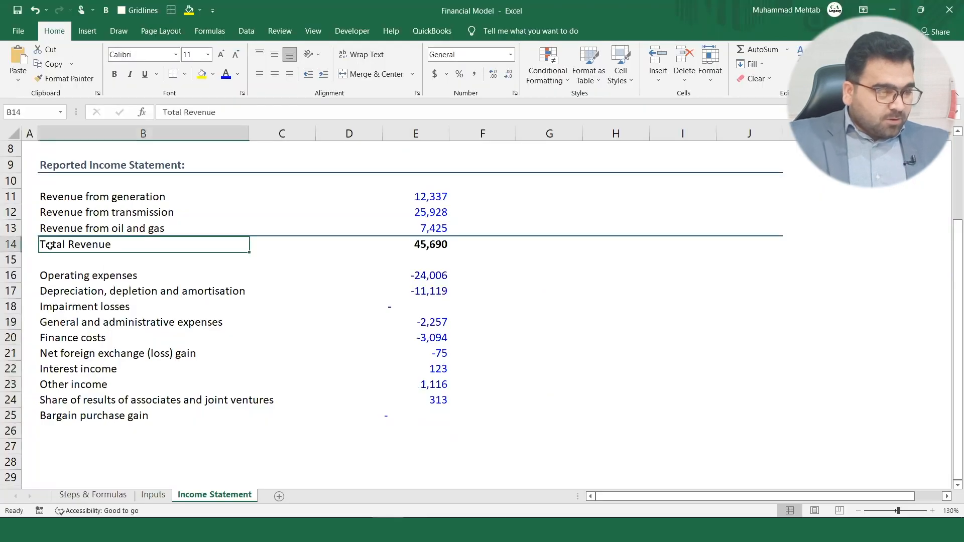
pyautogui.hotkey('shift', 'Right')
pyautogui.hotkey('shift', 'Right')
pyautogui.hotkey('shift', 'Right')
pyautogui.hotkey('shift', 'Right')
pyautogui.hotkey('shift', 'Right')
pyautogui.hotkey('shift', 'Right')
pyautogui.hotkey('shift', 'Right')
pyautogui.hotkey('shift', 'Right')
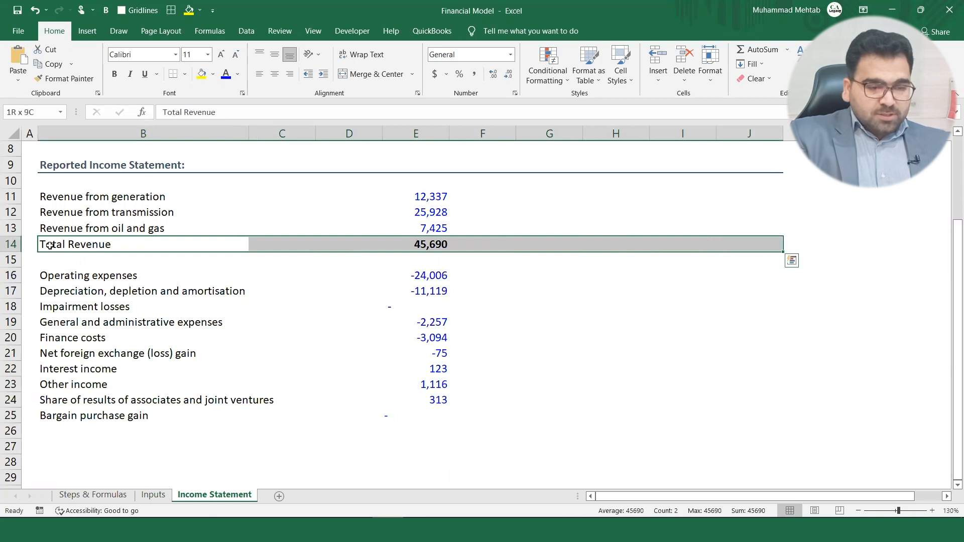
pyautogui.click(64, 78)
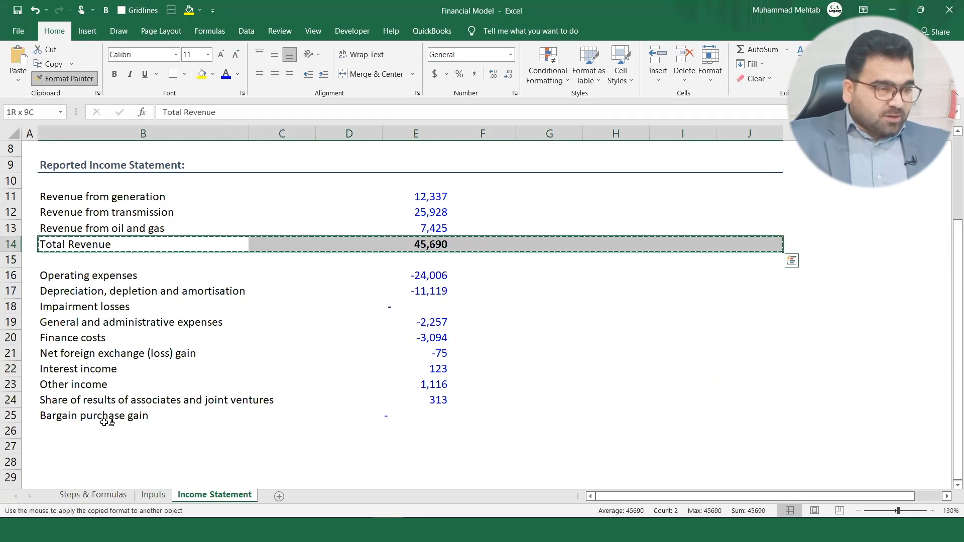
pyautogui.click(65, 428)
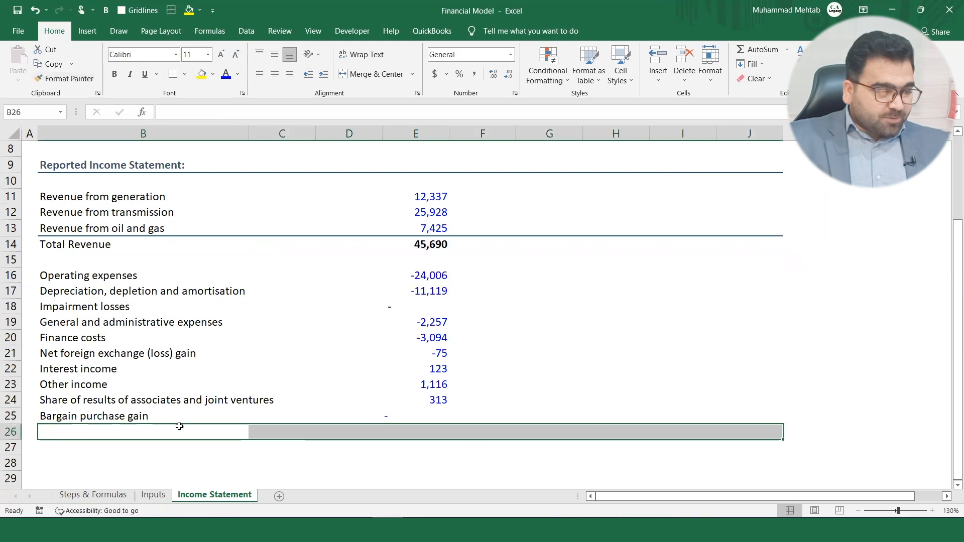
# Paste the copied PROFIT BEFORE TAX label into cell B26, directly below Bargain purchase gain.
pyautogui.click(171, 433)
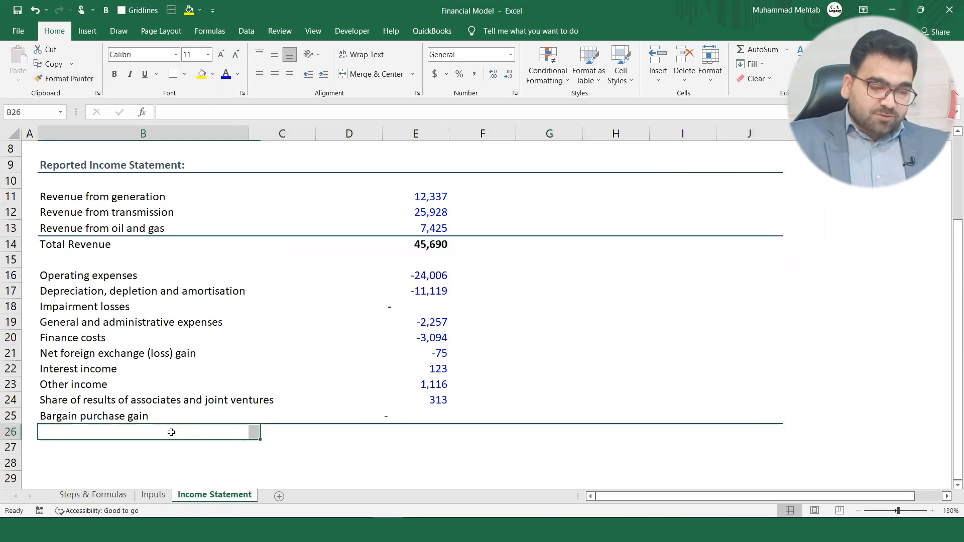
pyautogui.doubleClick(171, 433)
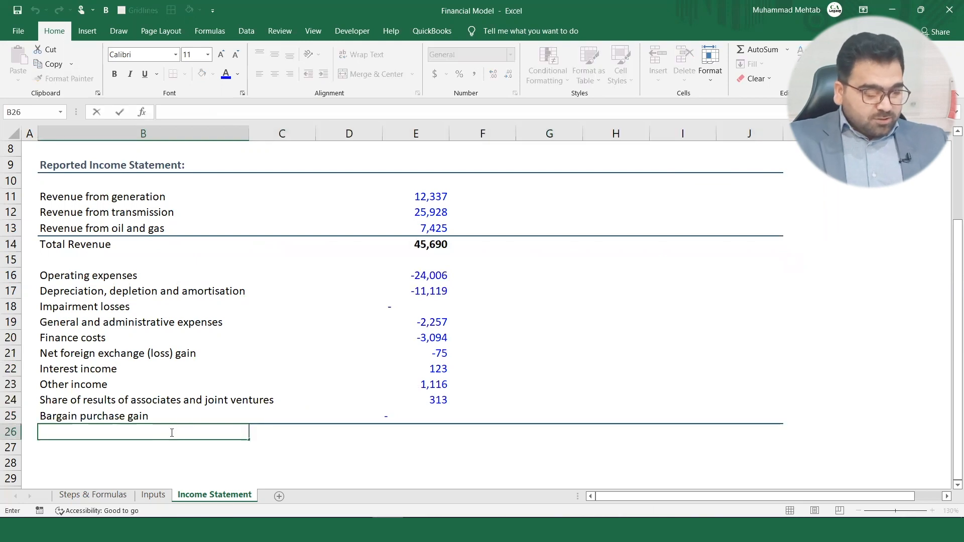
pyautogui.hotkey('alt', 'Tab')
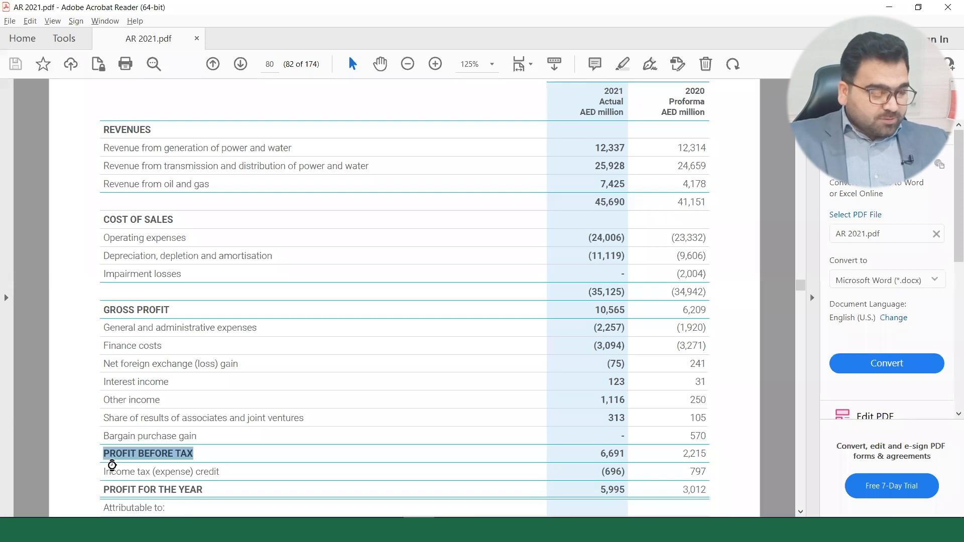
pyautogui.hotkey('alt', 'Tab')
pyautogui.hotkey('ctrl', 'v')
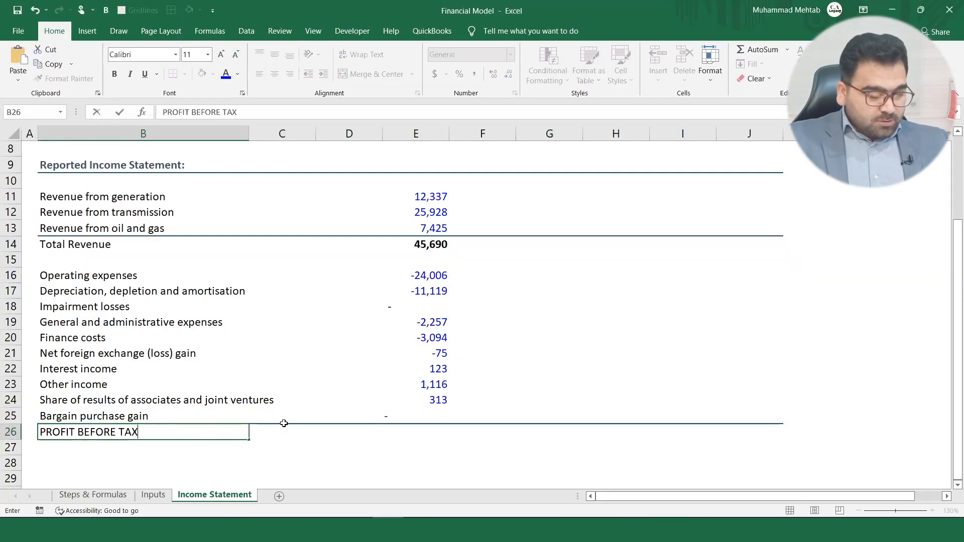
pyautogui.click(417, 431)
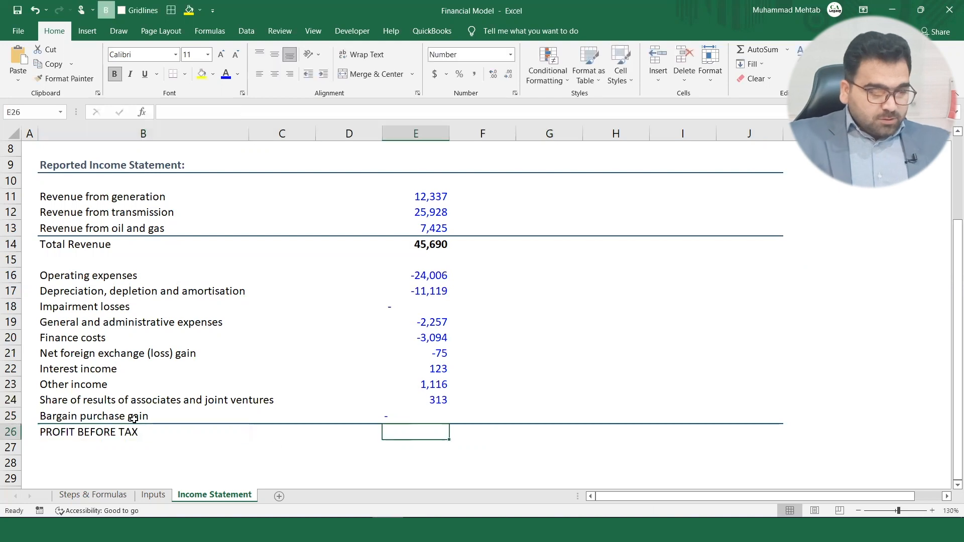
# Make the PROFIT BEFORE TAX label in B26 and the Total Revenue label in B14 bold.
pyautogui.click(89, 432)
pyautogui.hotkey('ctrl', 'b')
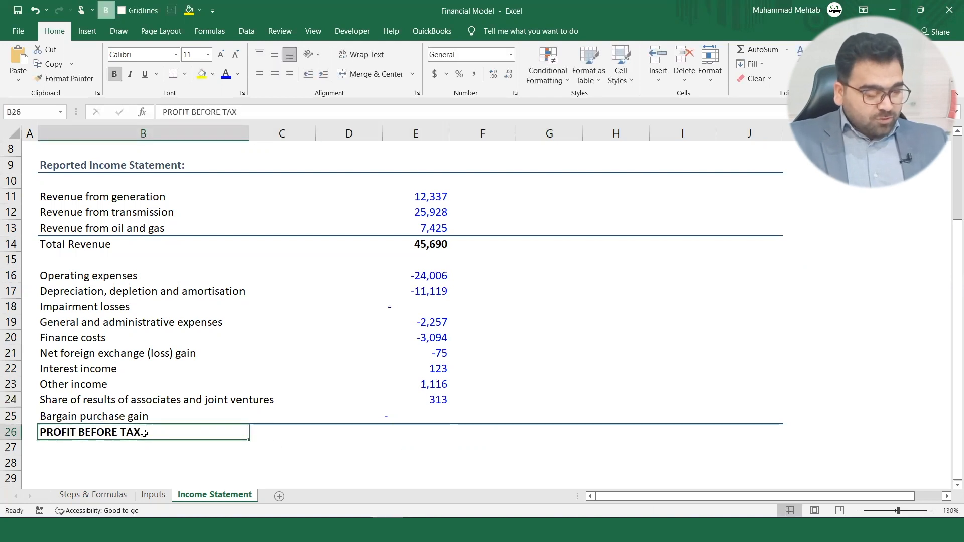
pyautogui.click(90, 245)
pyautogui.hotkey('ctrl', 'b')
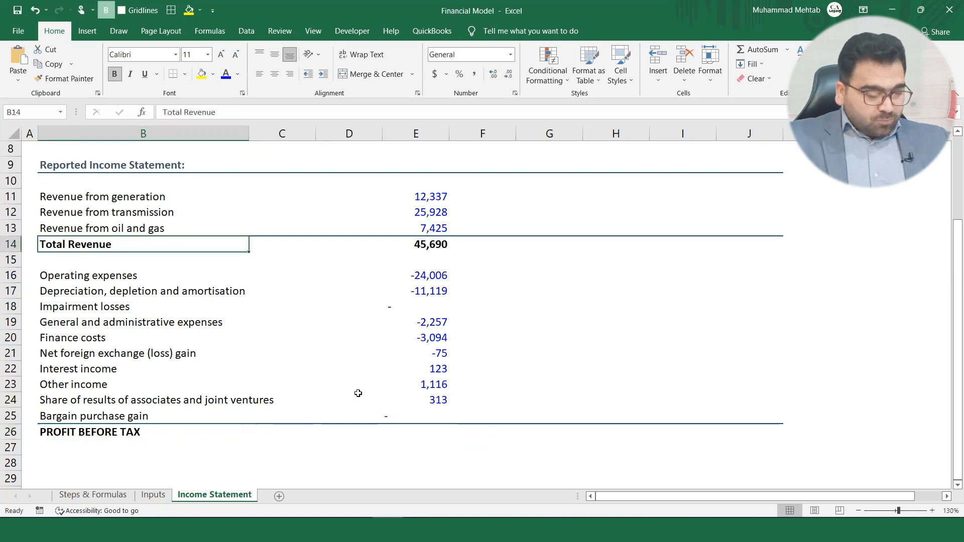
# Calculate the 2021 profit before tax in E26 with the formula =E14+SUM(E16:E25).
pyautogui.click(428, 433)
pyautogui.write('=')
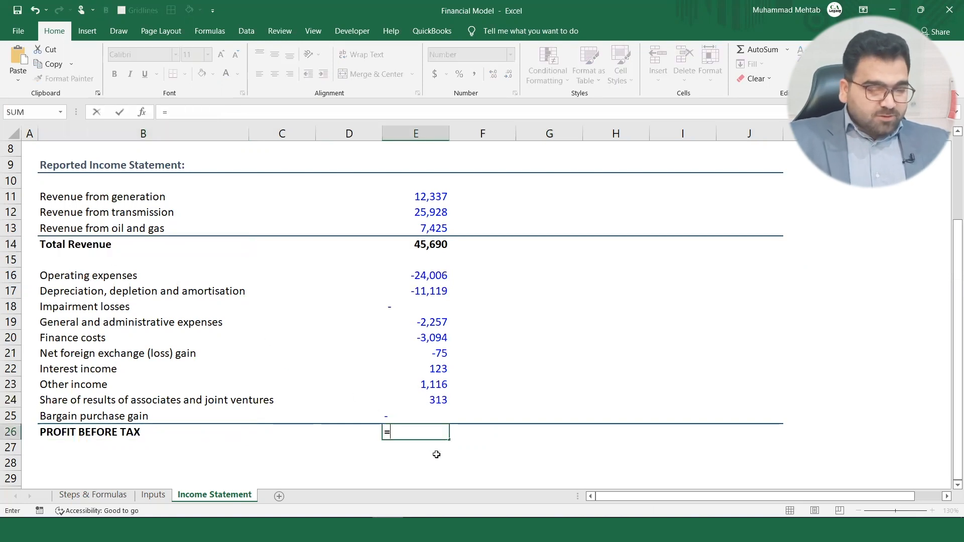
pyautogui.click(424, 245)
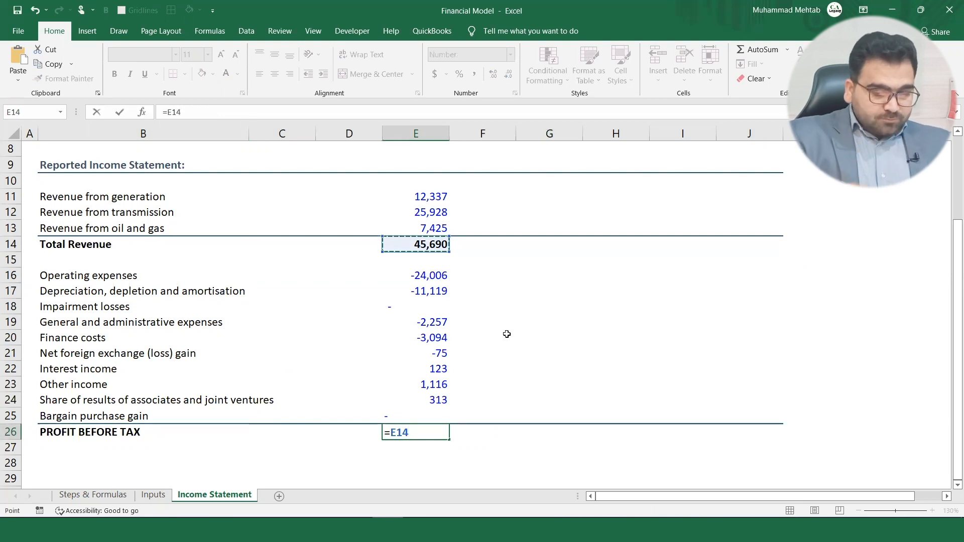
pyautogui.write('=E14+')
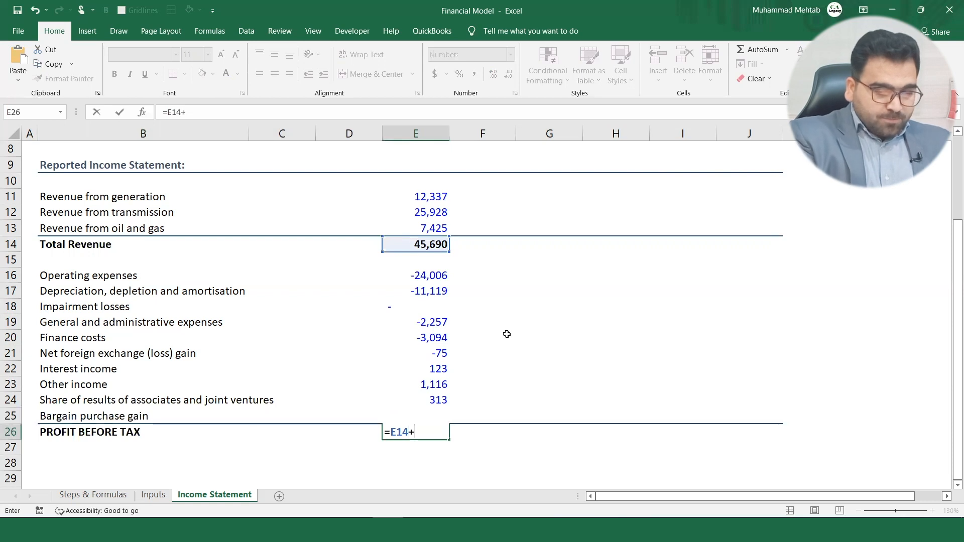
pyautogui.write('su')
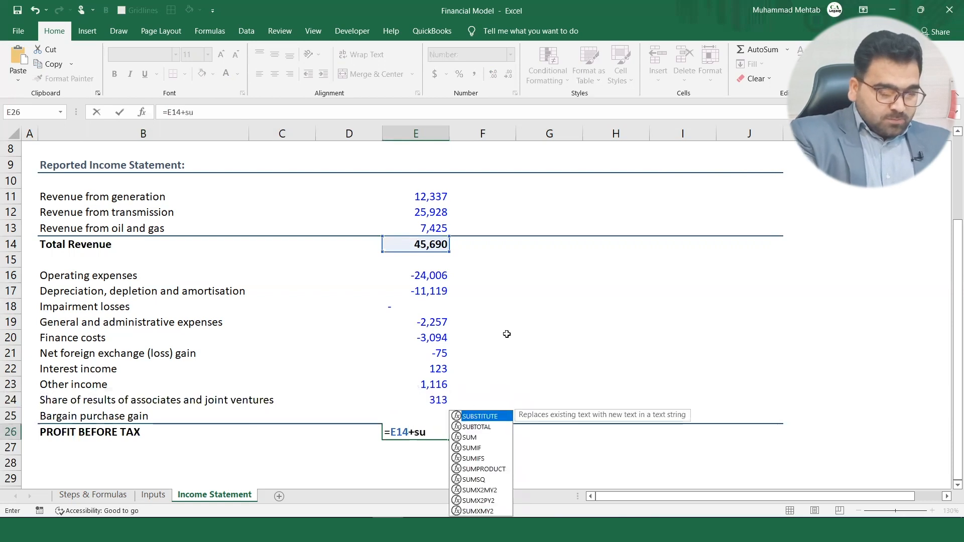
pyautogui.press('Down')
pyautogui.press('Down')
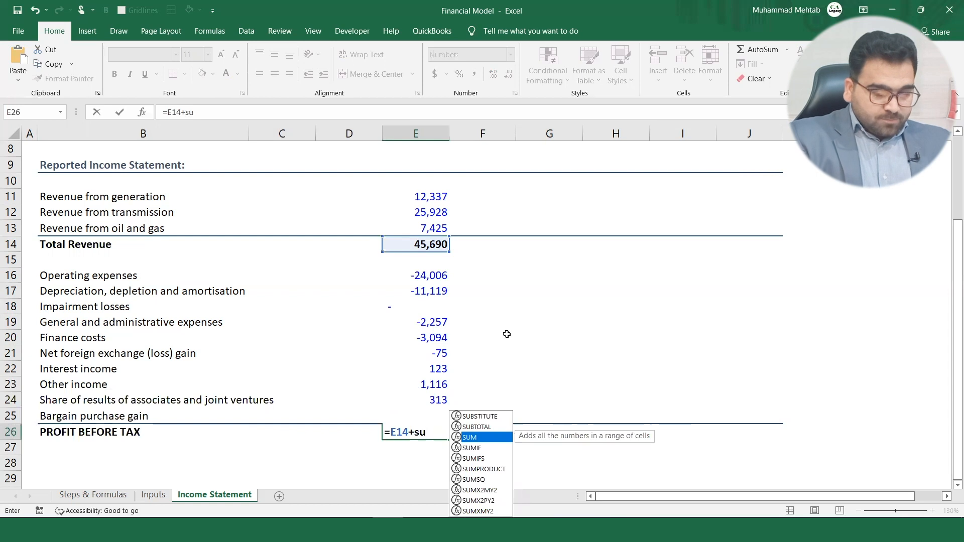
pyautogui.press('Tab')
pyautogui.press('Up')
pyautogui.press('Up')
pyautogui.press('Up')
pyautogui.press('Up')
pyautogui.press('Up')
pyautogui.press('Up')
pyautogui.press('Up')
pyautogui.press('Up')
pyautogui.press('Up')
pyautogui.press('Up')
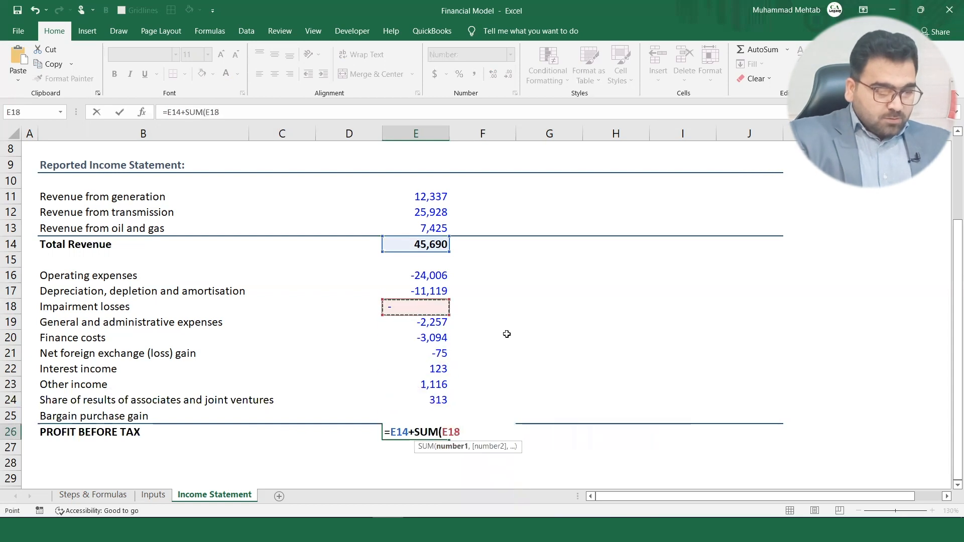
pyautogui.hotkey('shift', 'Down')
pyautogui.hotkey('shift', 'Down')
pyautogui.hotkey('shift', 'Down')
pyautogui.hotkey('shift', 'Down')
pyautogui.hotkey('shift', 'Down')
pyautogui.hotkey('shift', 'Down')
pyautogui.hotkey('shift', 'Down')
pyautogui.hotkey('shift', 'Down')
pyautogui.hotkey('shift', 'Down')
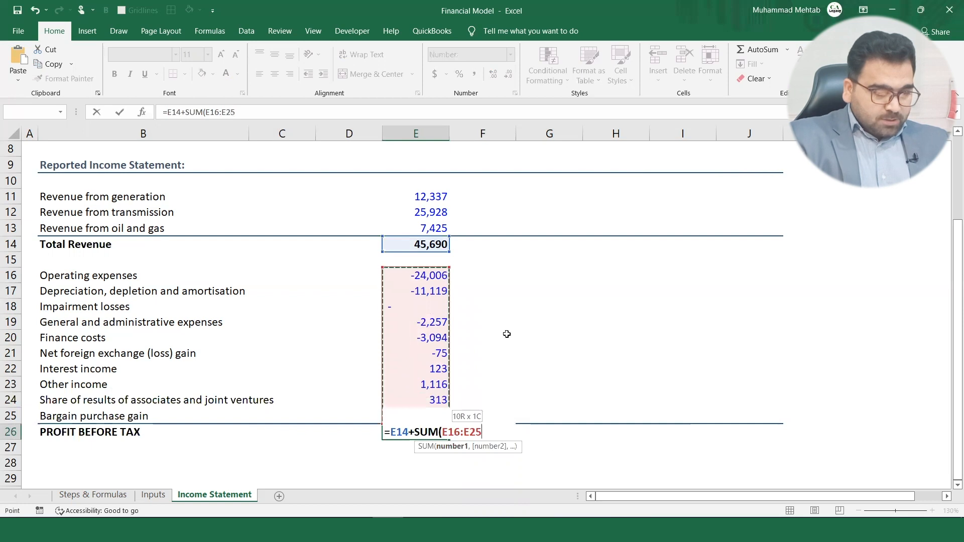
pyautogui.write(')')
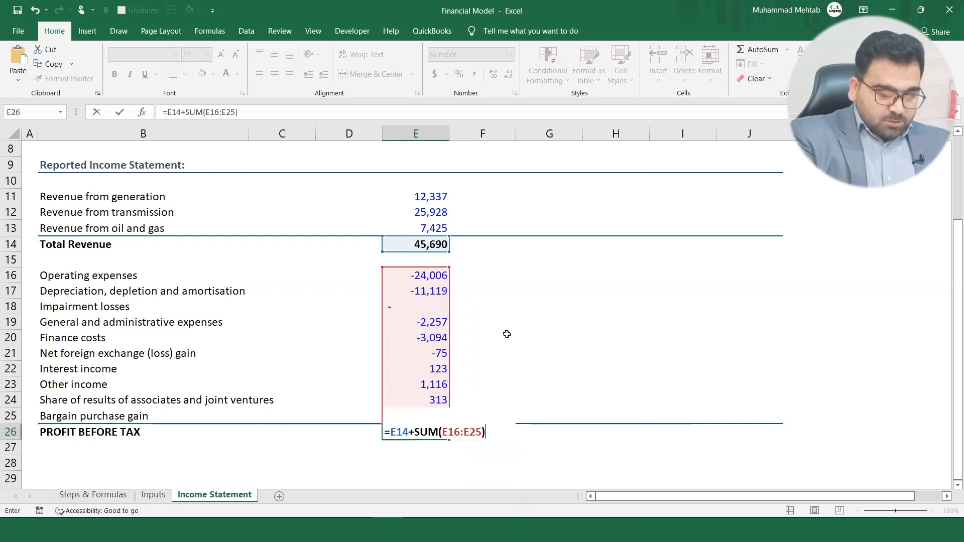
pyautogui.press('Return')
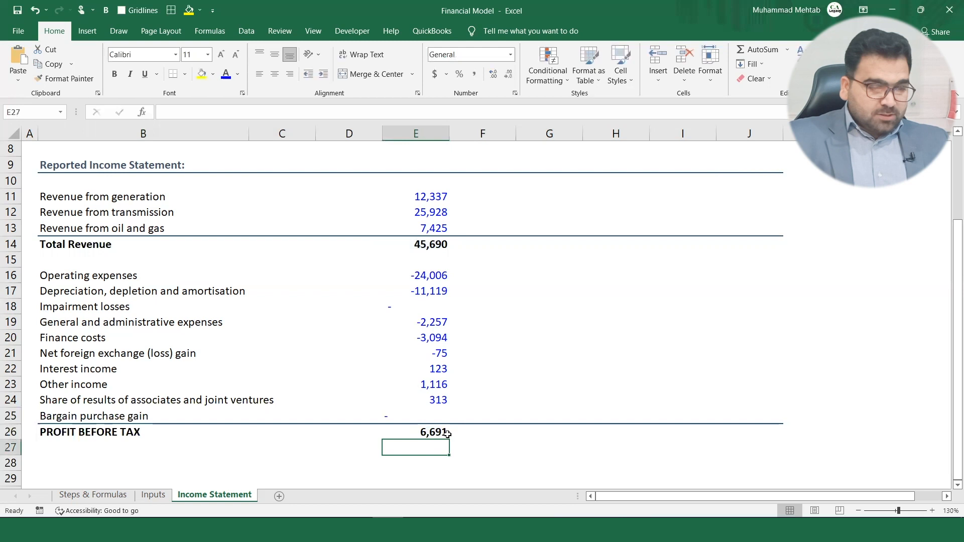
# Copy the Income tax (expense) credit label from AR 2021.pdf in Acrobat Reader into Excel cell B27.
pyautogui.hotkey('alt', 'Tab')
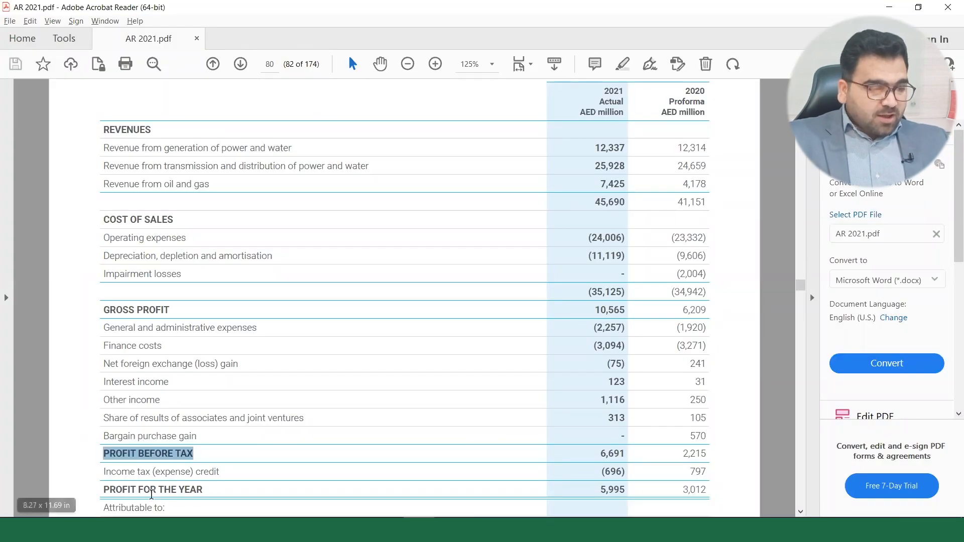
pyautogui.click(102, 469)
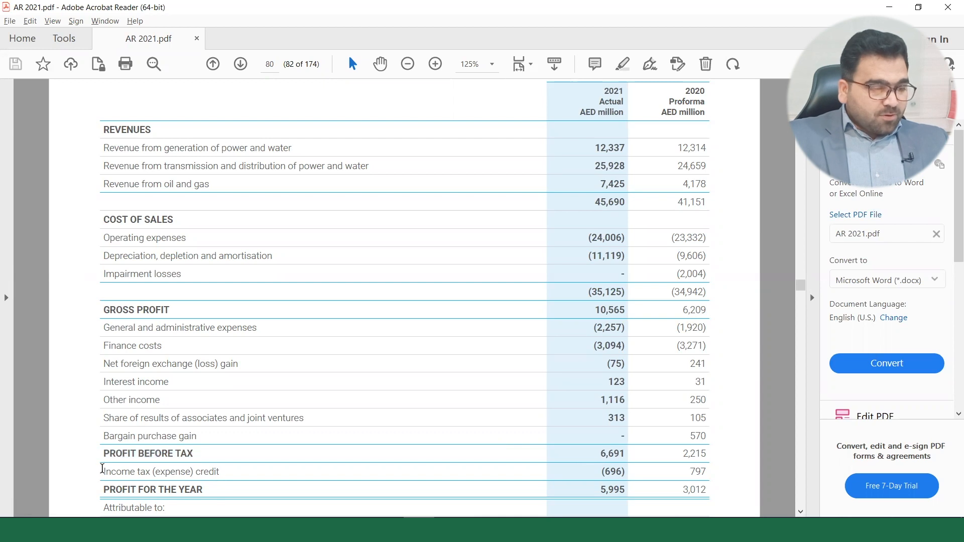
pyautogui.moveTo(103, 469); pyautogui.dragTo(221, 470)
pyautogui.hotkey('ctrl', 'c')
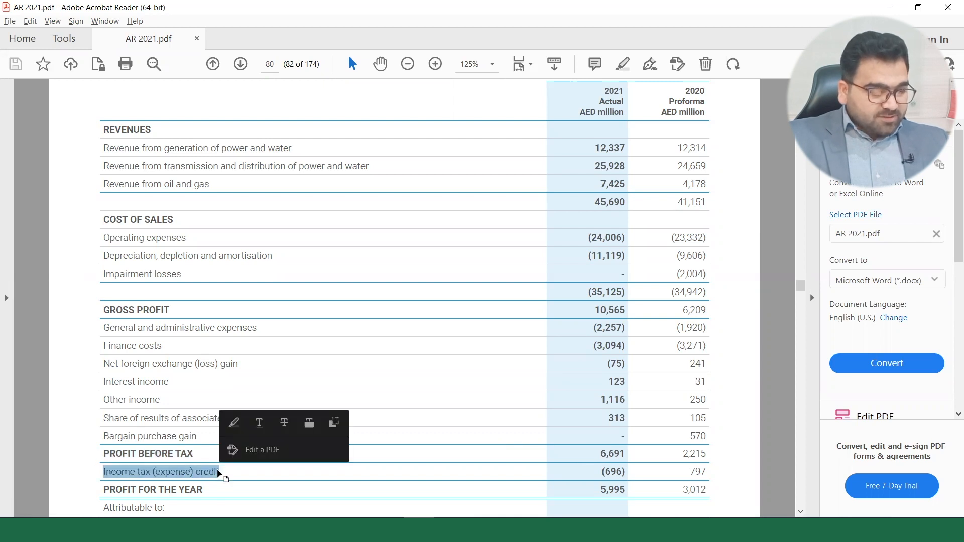
pyautogui.hotkey('alt', 'Tab')
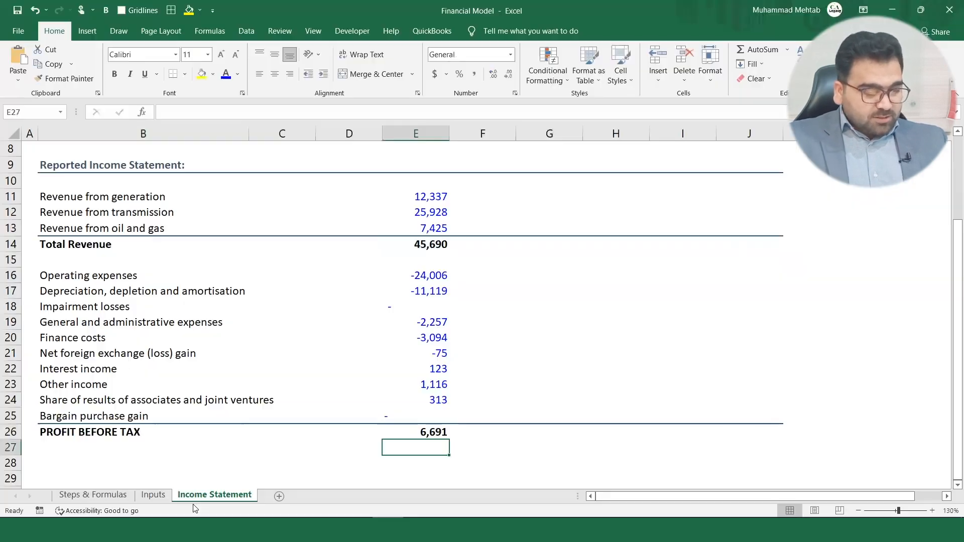
pyautogui.click(84, 451)
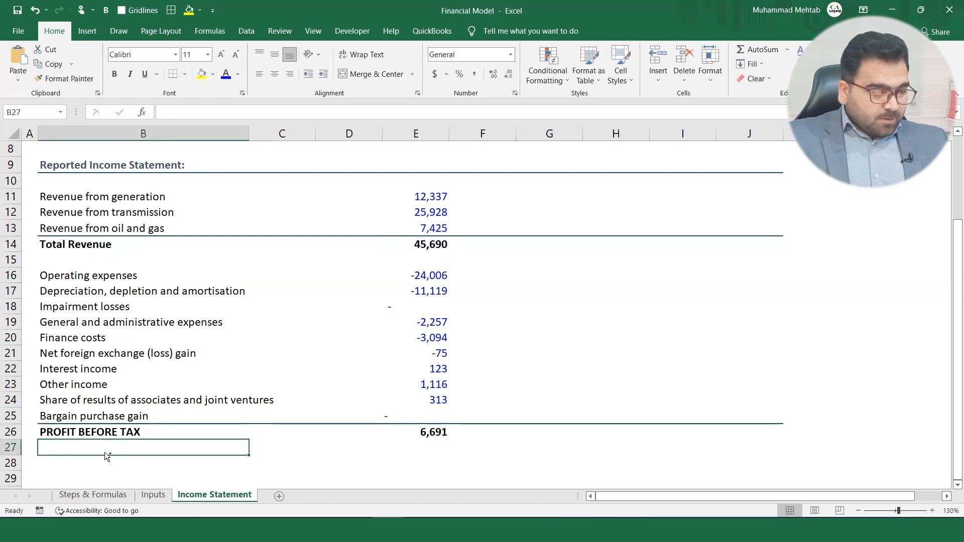
pyautogui.hotkey('ctrl', 'v')
# Copy the 2021 income tax figure, (696), from AR 2021.pdf in Acrobat Reader into Excel cell E27.
pyautogui.click(430, 448)
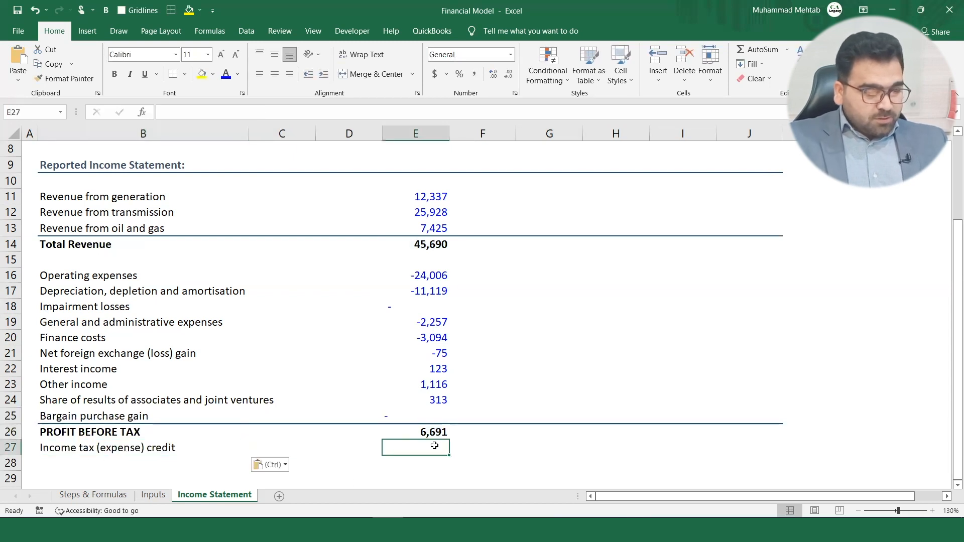
pyautogui.hotkey('alt', 'Tab')
pyautogui.moveTo(604, 470); pyautogui.dragTo(628, 472)
pyautogui.hotkey('ctrl', 'c')
pyautogui.hotkey('alt', 'Tab')
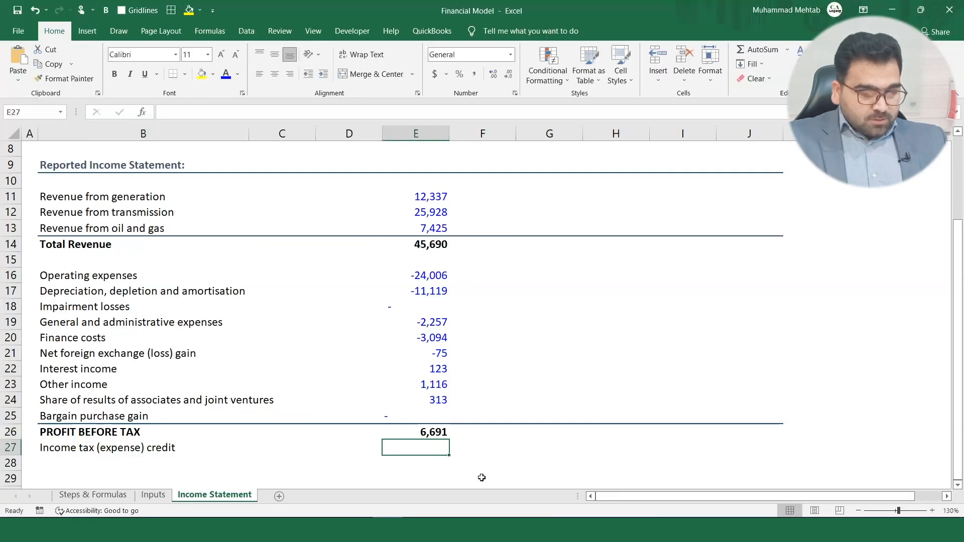
pyautogui.hotkey('ctrl', 'v')
# Copy the formatting of the PROFIT BEFORE TAX row B26:J26 onto row 28 with Format Painter.
pyautogui.click(98, 460)
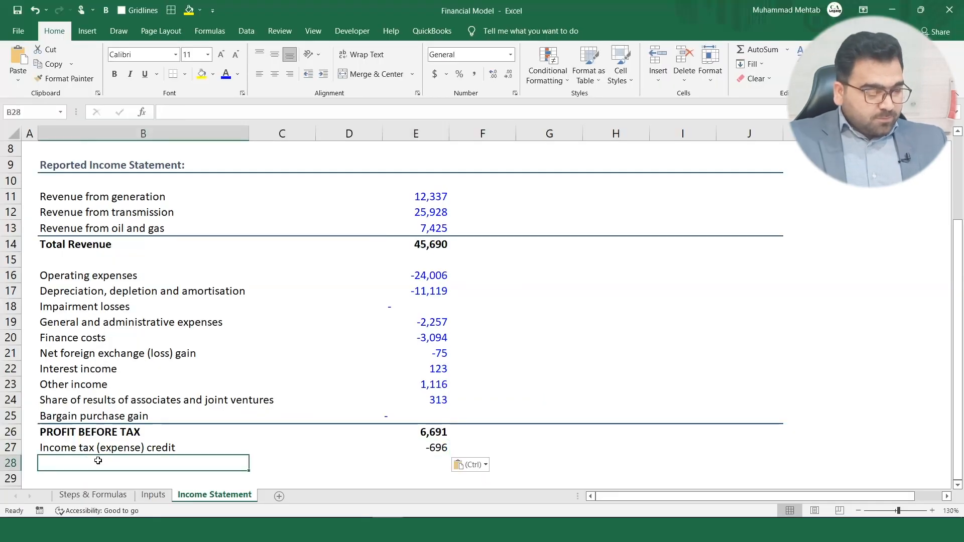
pyautogui.click(78, 428)
pyautogui.hotkey('shift', 'Right')
pyautogui.hotkey('shift', 'Right')
pyautogui.hotkey('shift', 'Right')
pyautogui.hotkey('shift', 'Right')
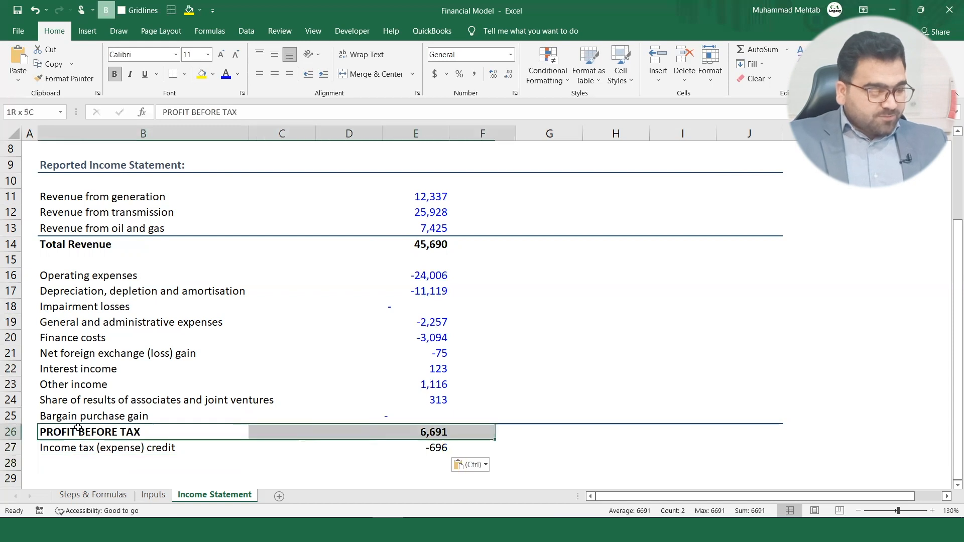
pyautogui.hotkey('shift', 'Right')
pyautogui.hotkey('shift', 'Right')
pyautogui.hotkey('shift', 'Right')
pyautogui.hotkey('shift', 'Right')
pyautogui.hotkey('ctrl', 'q')
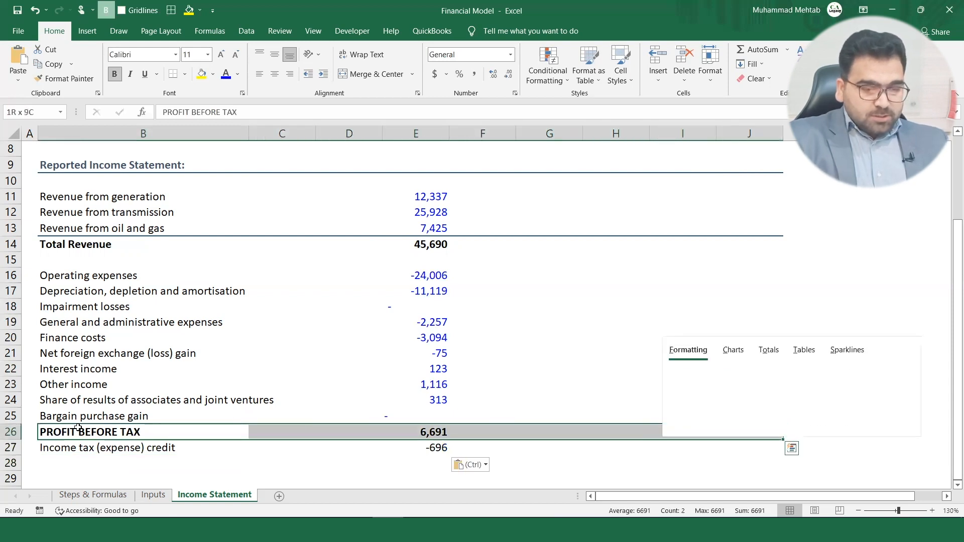
pyautogui.press('Escape')
pyautogui.click(65, 78)
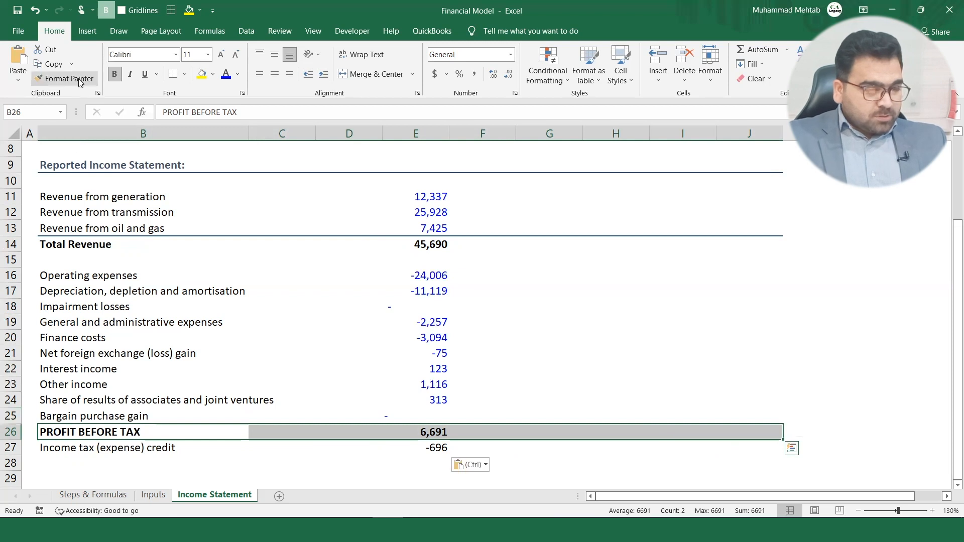
pyautogui.click(69, 460)
# Copy the PROFIT FOR THE YEAR label from AR 2021.pdf in Acrobat Reader into Excel cell B28.
pyautogui.click(146, 466)
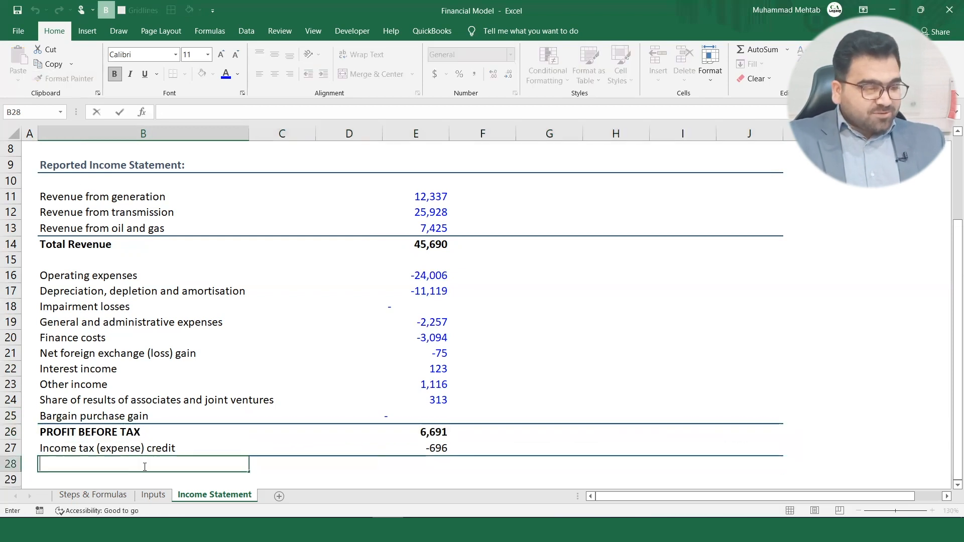
pyautogui.hotkey('alt', 'Tab')
pyautogui.click(103, 489)
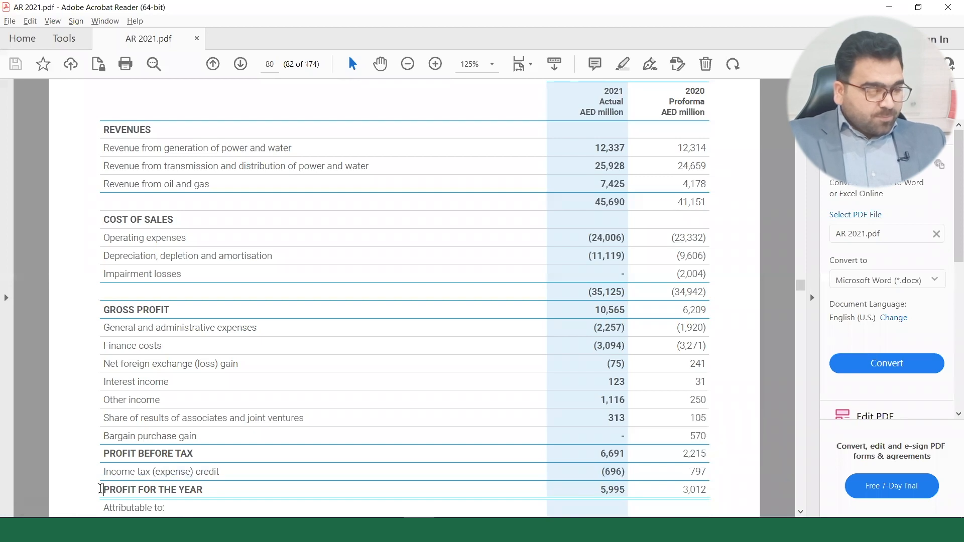
pyautogui.moveTo(100, 489); pyautogui.dragTo(192, 491)
pyautogui.hotkey('alt', 'Tab')
pyautogui.hotkey('ctrl', 'v')
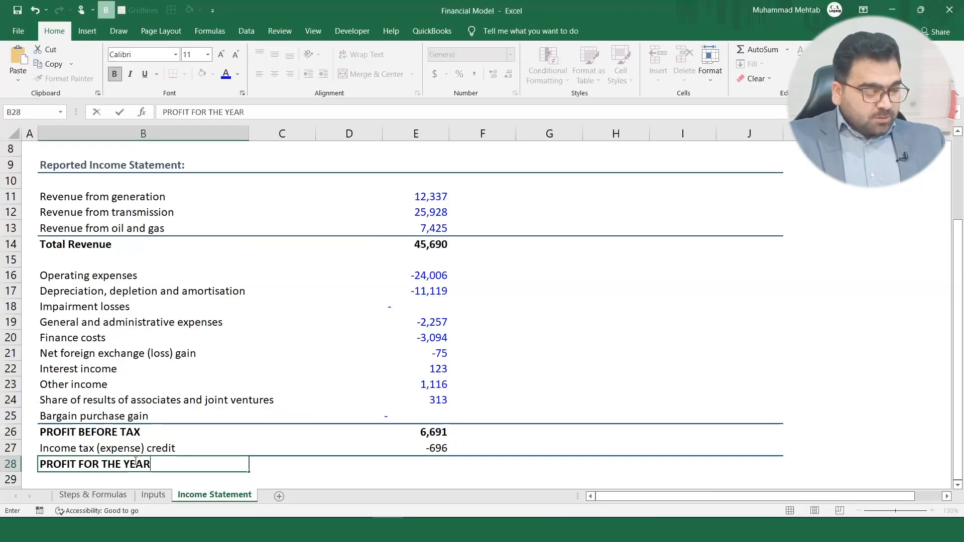
pyautogui.press('Return')
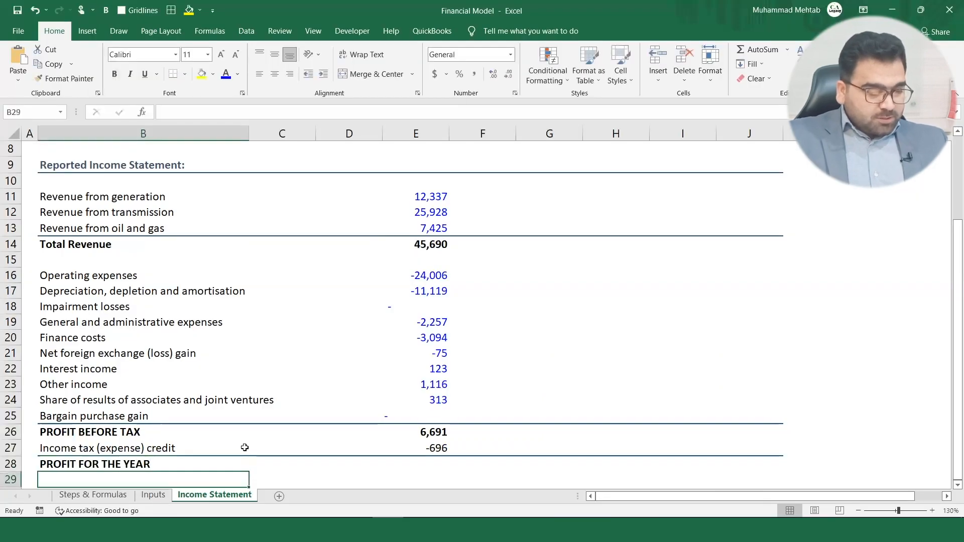
# Calculate the 2021 profit for the year in E28 as =E26+E27 and compare it with AR 2021.pdf in Acrobat Reader.
pyautogui.click(425, 464)
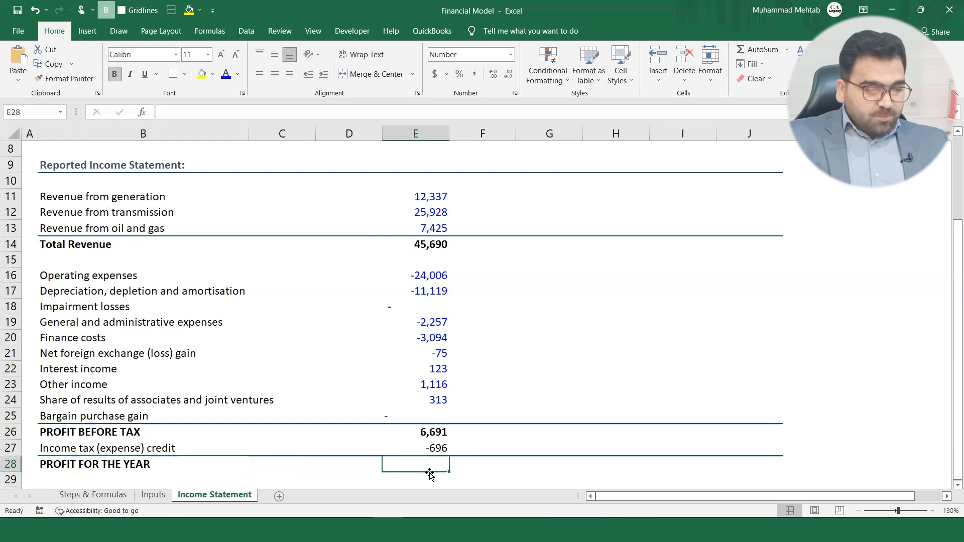
pyautogui.write('=')
pyautogui.press('Up')
pyautogui.press('Up')
pyautogui.write('+')
pyautogui.press('Up')
pyautogui.press('Return')
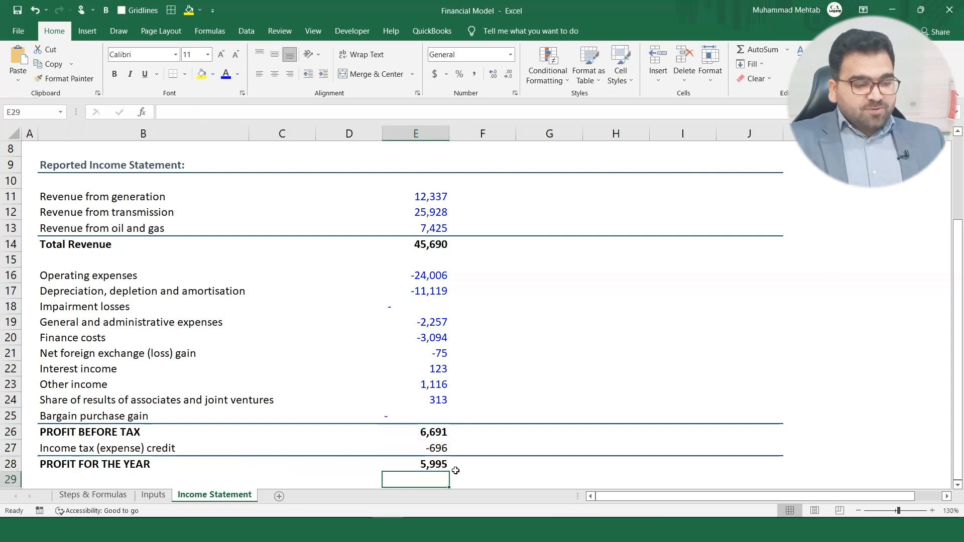
pyautogui.hotkey('alt', 'Tab')
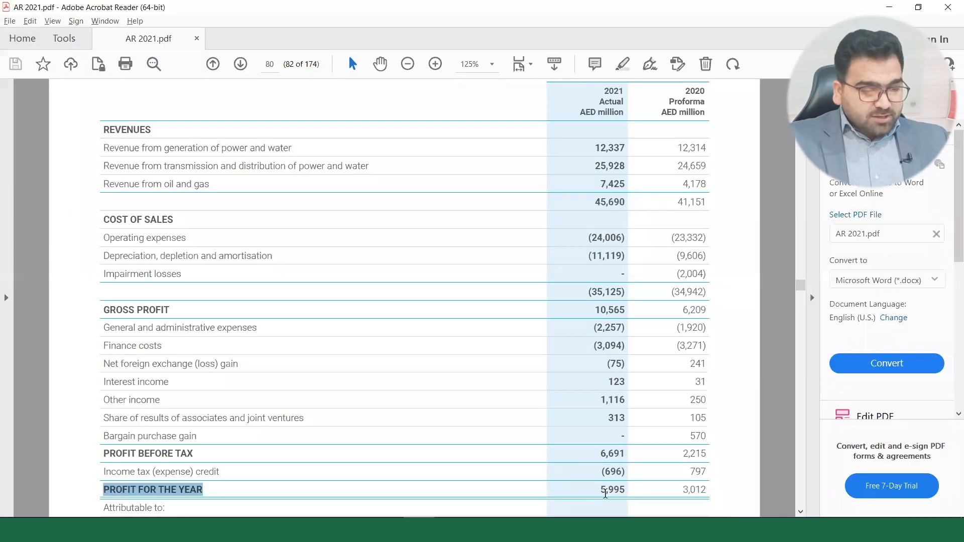
pyautogui.hotkey('alt', 'Tab')
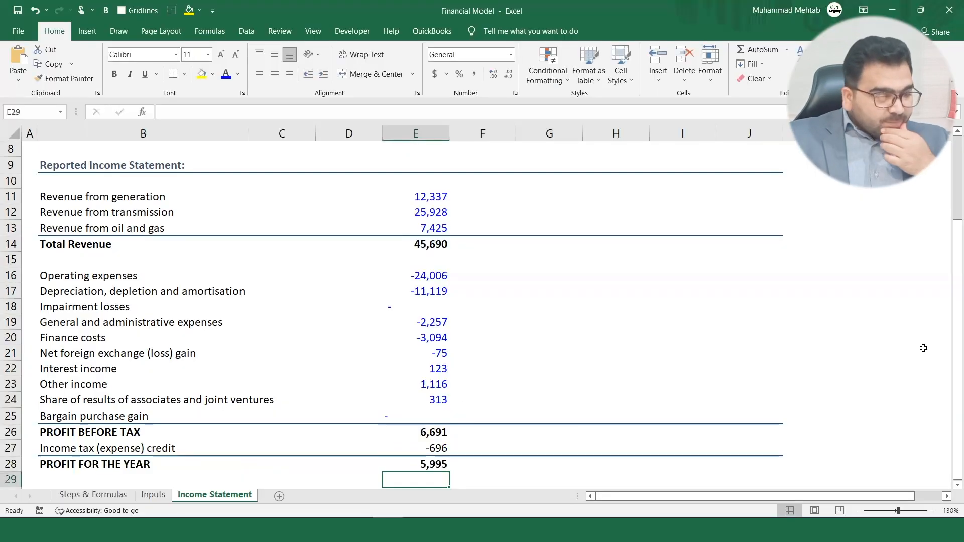
# Copy the three 2020 revenue figures, 12,314, 24,659 and 4,178, from AR 2021.pdf in Acrobat Reader into Excel cells D11:D13.
pyautogui.moveTo(950, 335); pyautogui.dragTo(941, 263)
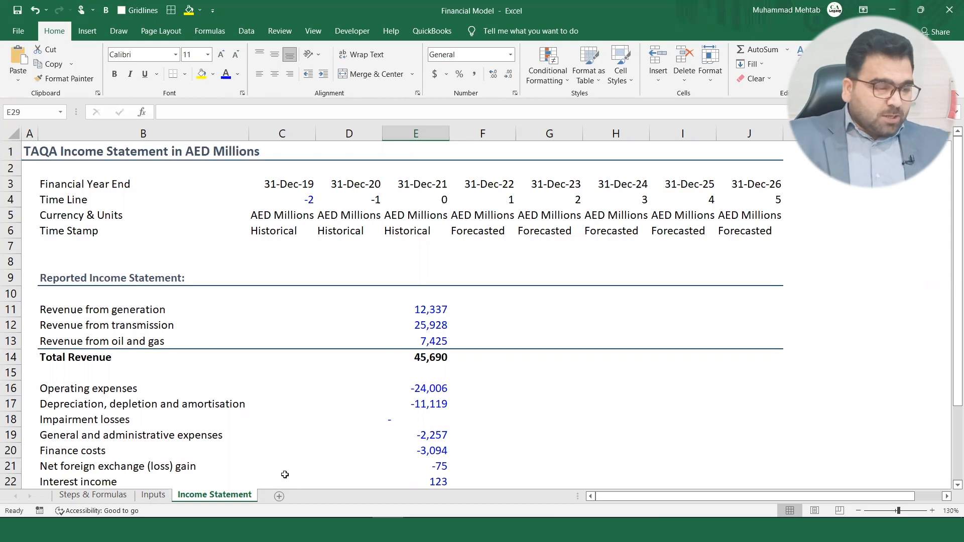
pyautogui.hotkey('alt', 'Tab')
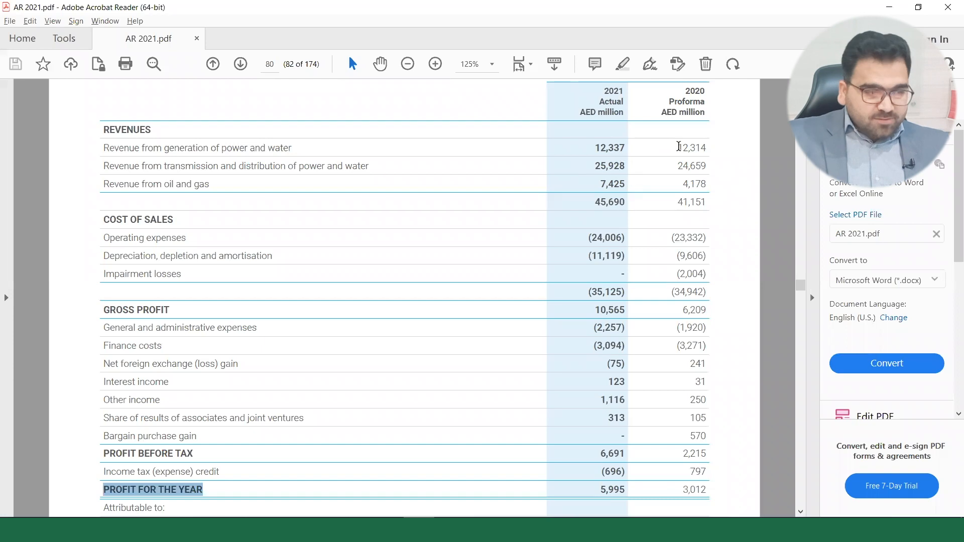
pyautogui.moveTo(679, 146); pyautogui.dragTo(704, 188)
pyautogui.hotkey('alt', 'Tab')
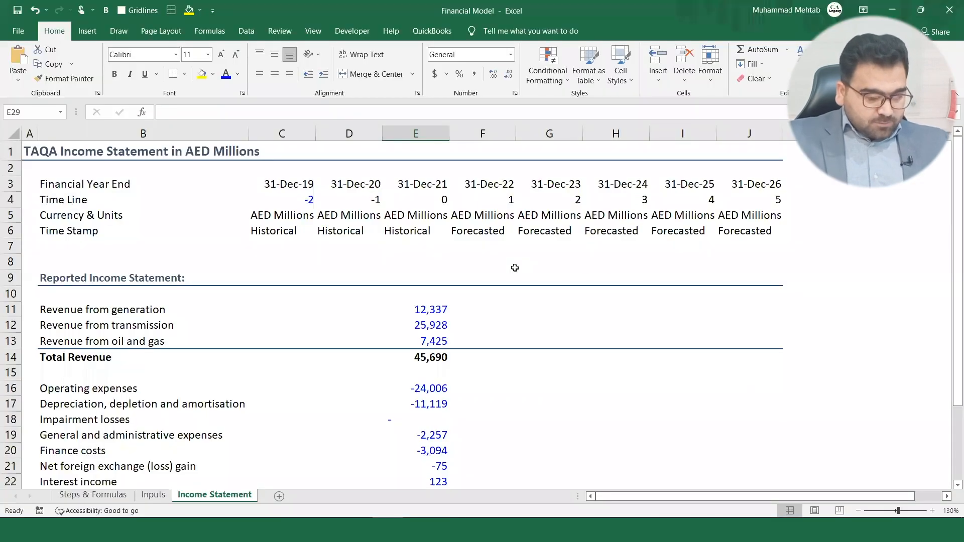
pyautogui.click(381, 313)
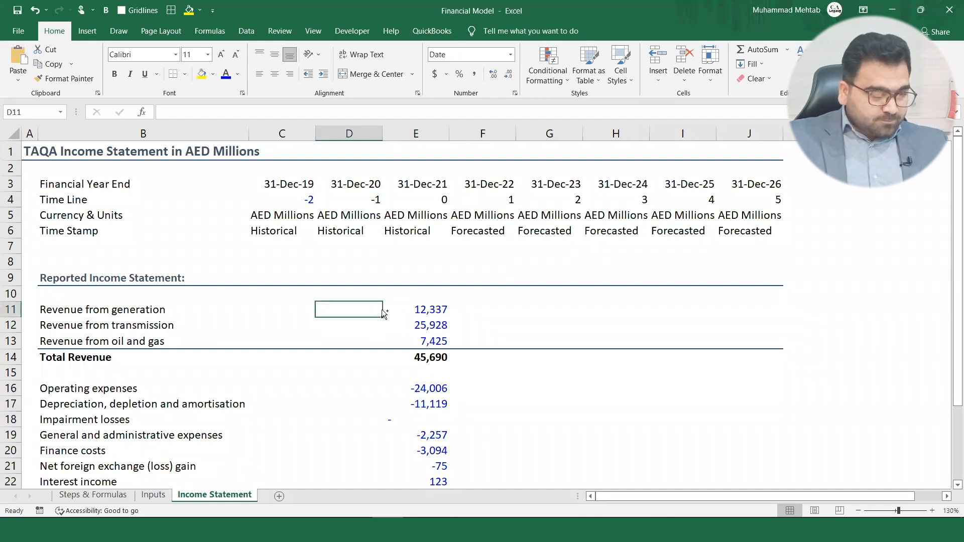
pyautogui.write('17-Sep-33 06-Jul-67 09-Jun-11')
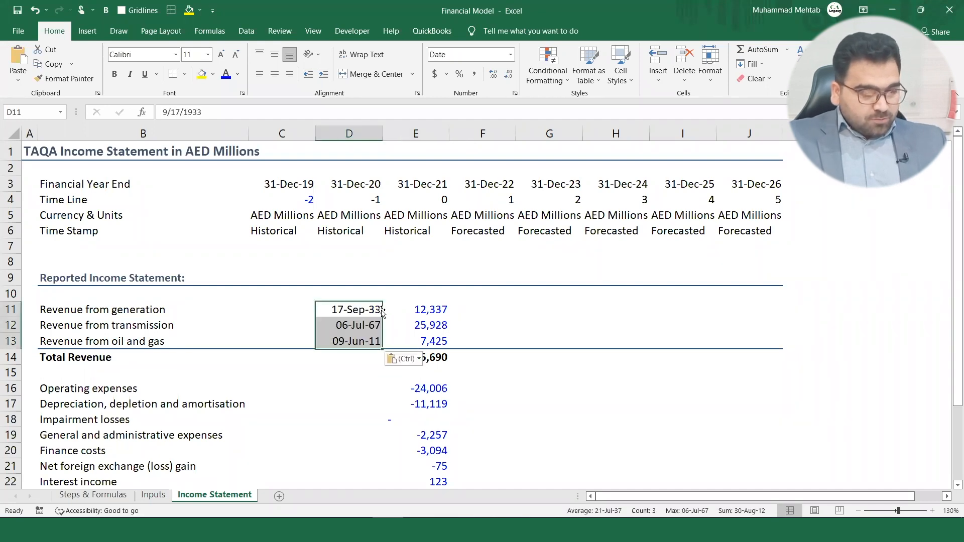
pyautogui.hotkey('alt', 'Tab')
pyautogui.hotkey('alt', 'Tab')
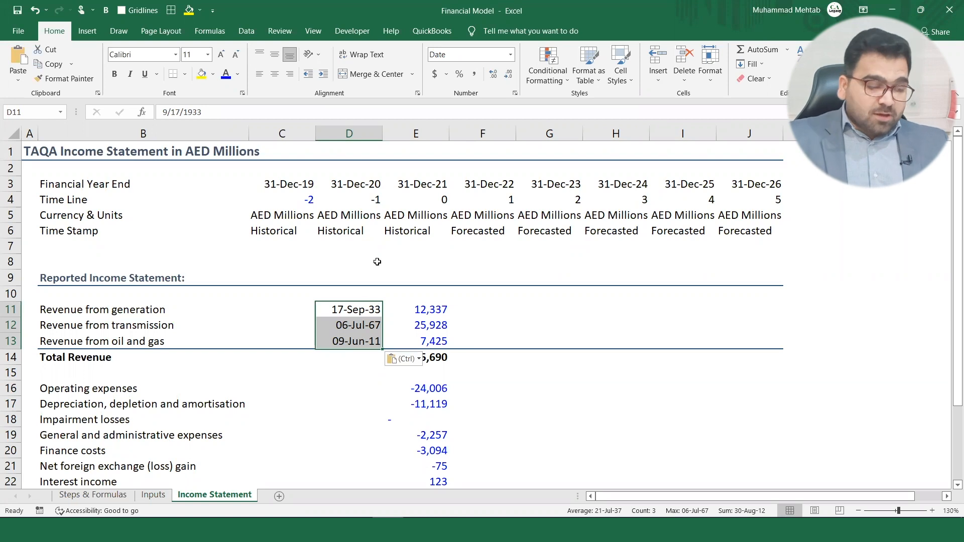
# Set the 2020 revenue cells D11:D13 to the Number format and copy the formatting of E10:E13 onto D10:D13 with Format Painter.
pyautogui.click(511, 54)
pyautogui.click(478, 101)
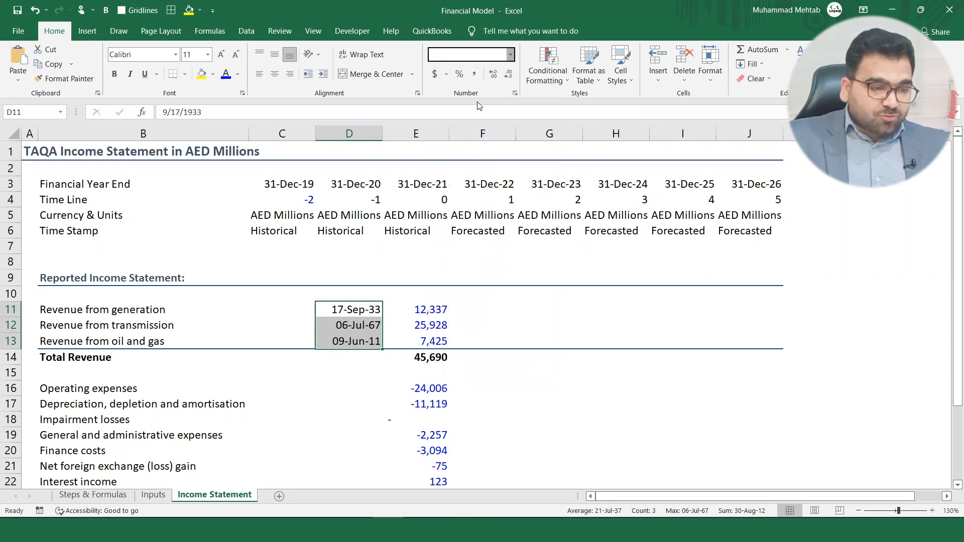
pyautogui.moveTo(429, 295); pyautogui.dragTo(436, 338)
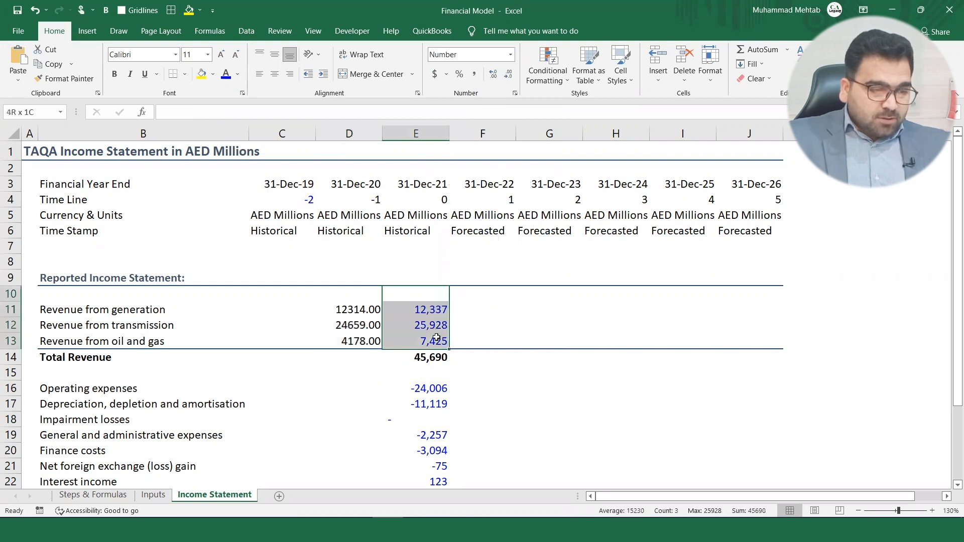
pyautogui.click(65, 79)
pyautogui.click(357, 297)
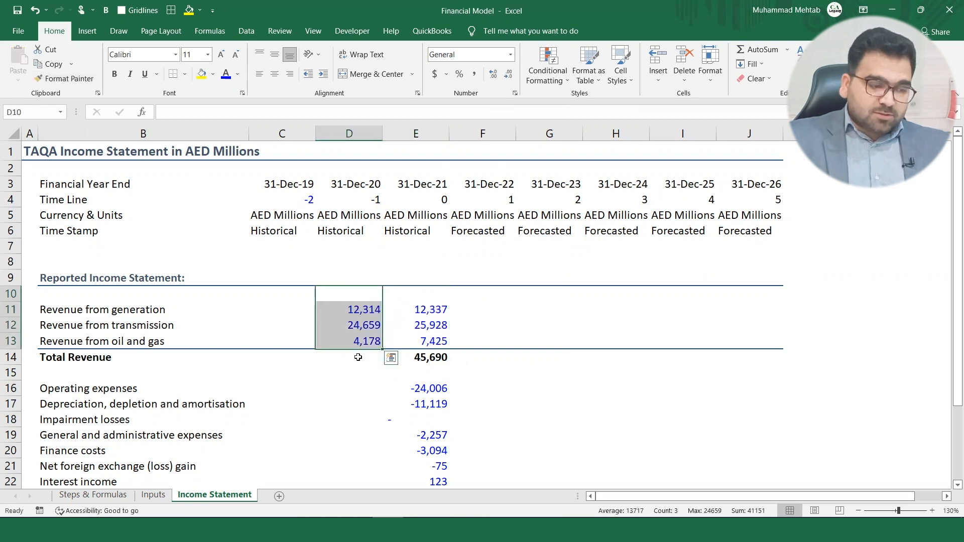
# Copy the 2020 cost of sales figures, (23,332), (9,606) and (2,004), from AR 2021.pdf in Acrobat Reader into Excel cells D16:D18.
pyautogui.click(357, 388)
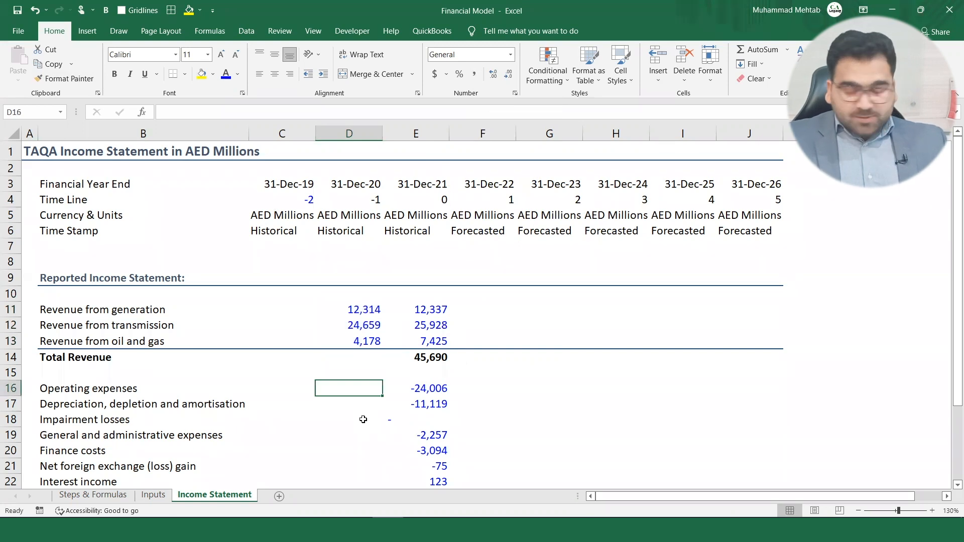
pyautogui.hotkey('alt', 'Tab')
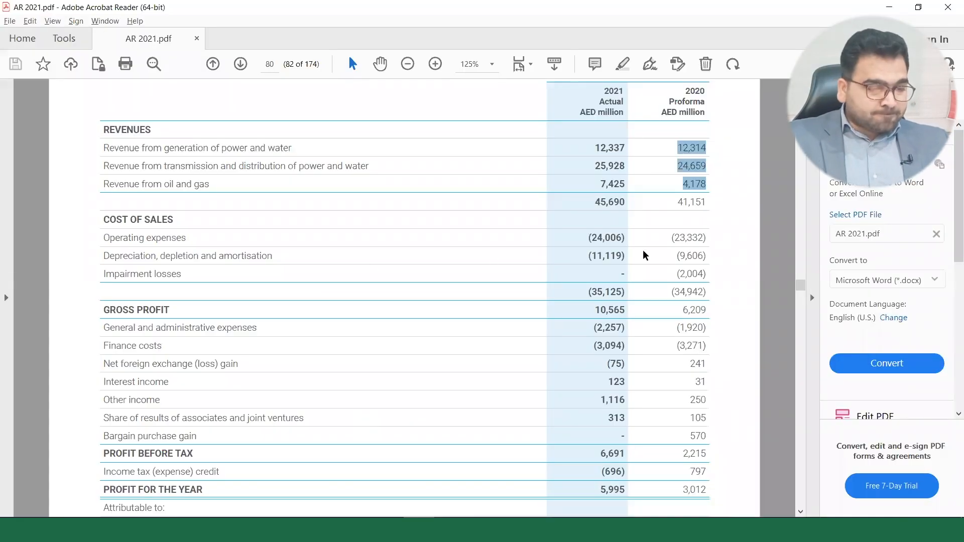
pyautogui.moveTo(671, 237); pyautogui.dragTo(695, 273)
pyautogui.hotkey('alt', 'Tab')
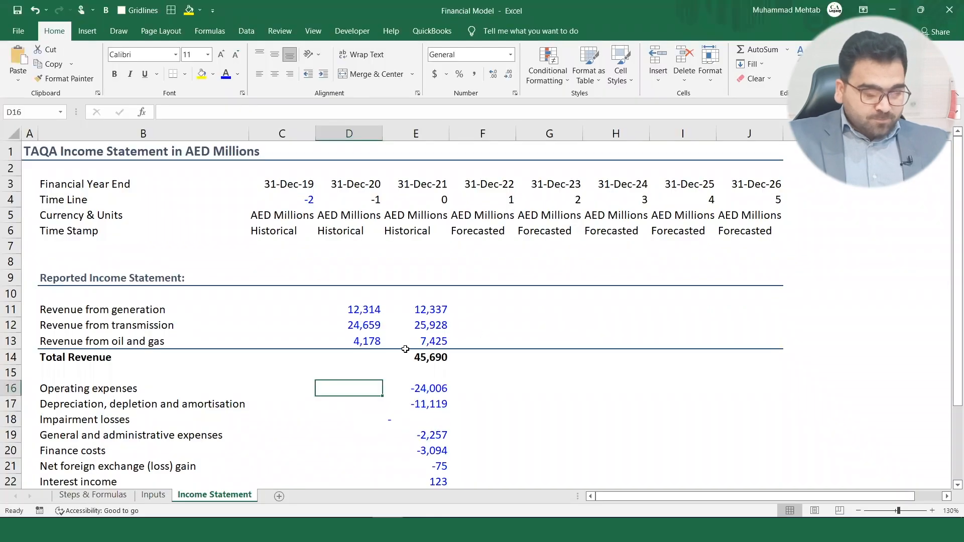
pyautogui.hotkey('ctrl', 'v')
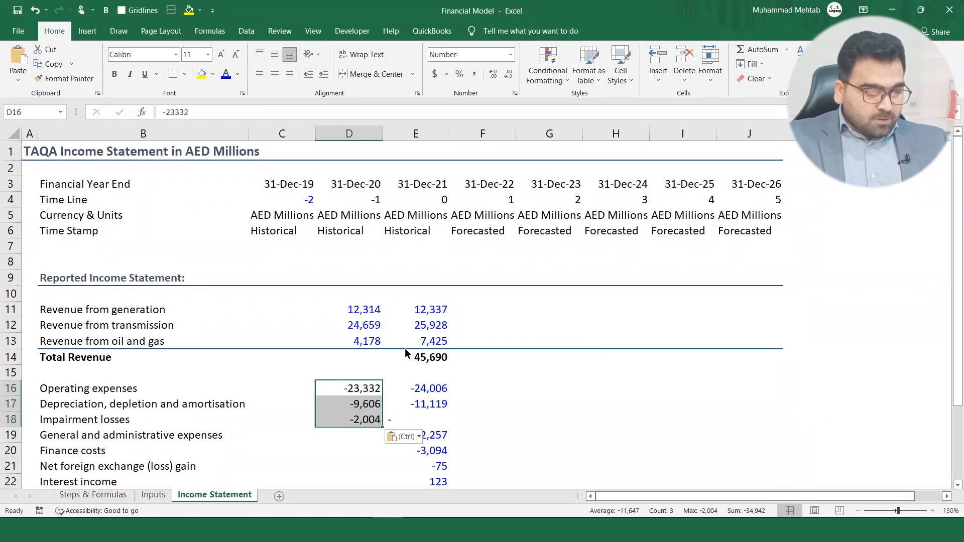
# Try to copy the 2020 figures from gross profit down to bargain purchase gain from AR 2021.pdf in Acrobat Reader into Excel from D19.
pyautogui.hotkey('alt', 'Tab')
pyautogui.moveTo(682, 310); pyautogui.dragTo(702, 443)
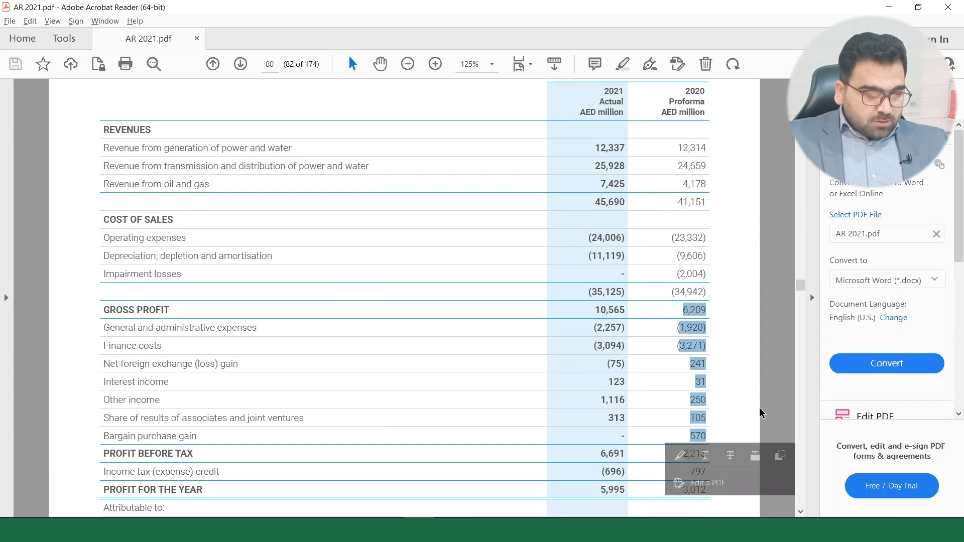
pyautogui.hotkey('alt', 'Tab')
pyautogui.click(365, 436)
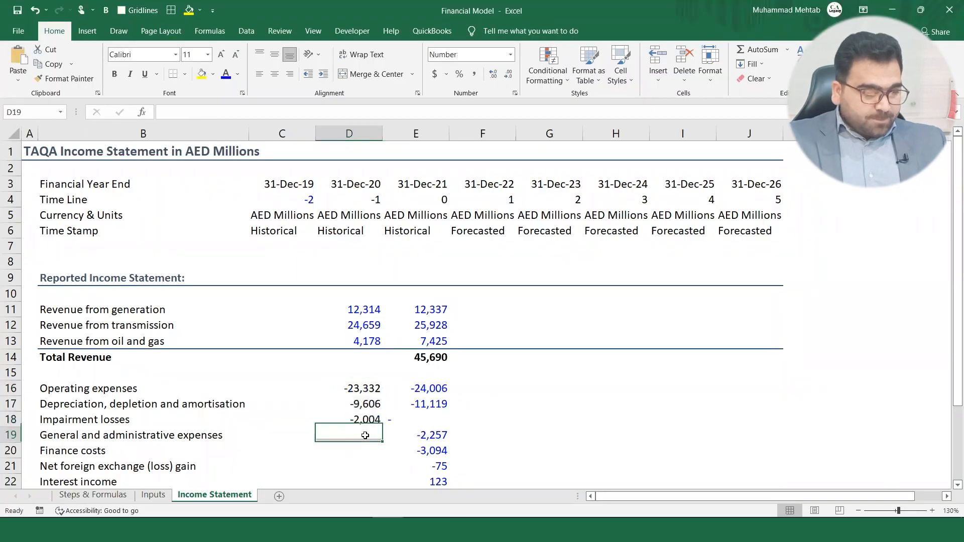
pyautogui.hotkey('ctrl', 'v')
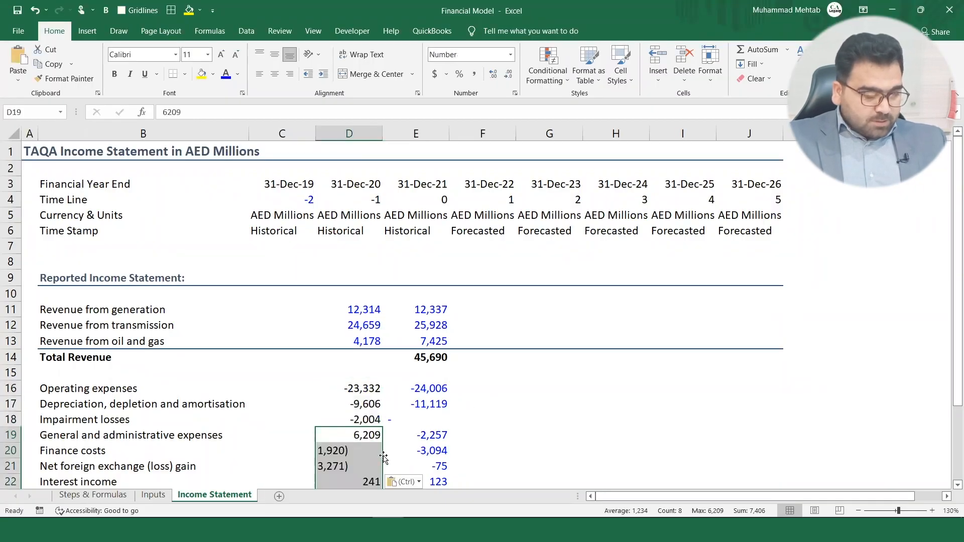
# Add the missing opening bracket to D20 and D21 so they read (1,920) and (3,271), checking against AR 2021.pdf.
pyautogui.click(366, 455)
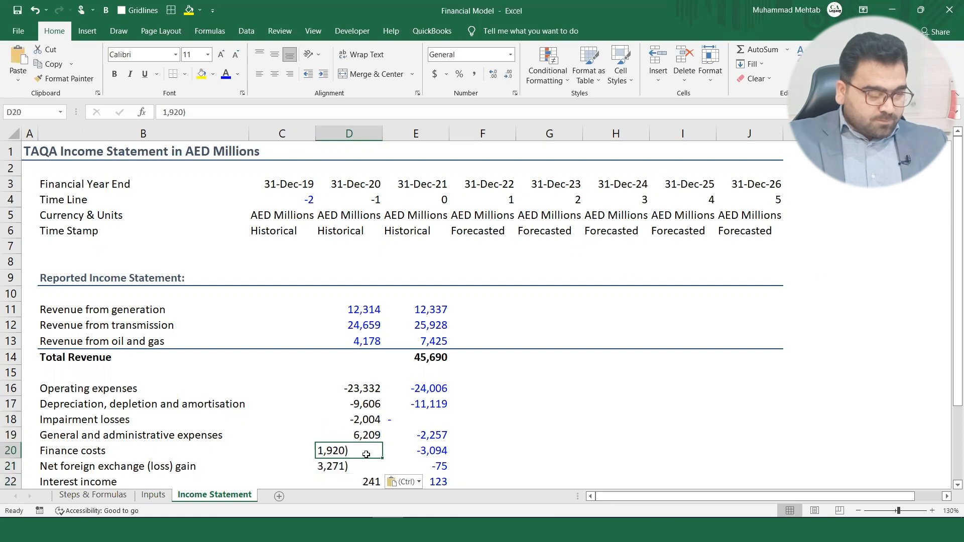
pyautogui.hotkey('alt', 'Tab')
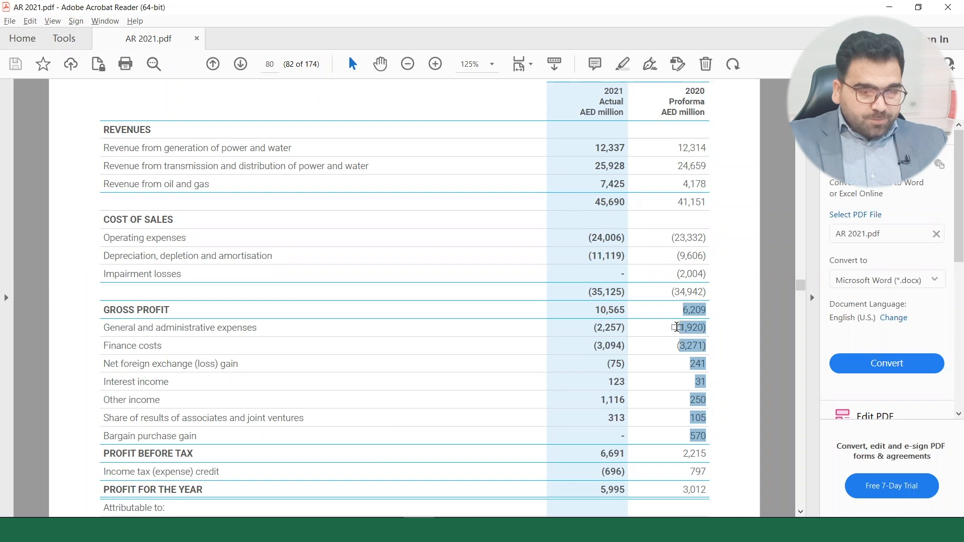
pyautogui.hotkey('alt', 'Tab')
pyautogui.doubleClick(320, 451)
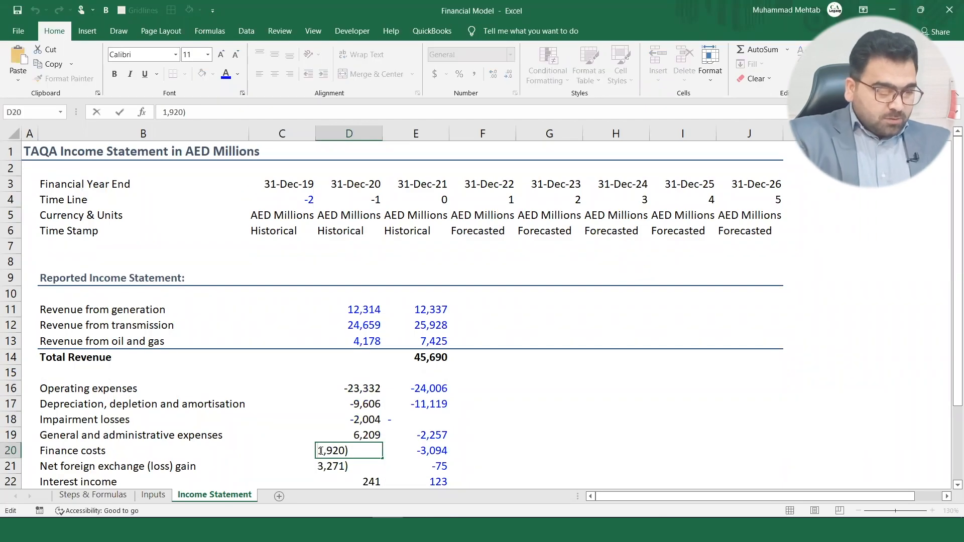
pyautogui.write('9')
pyautogui.press('BackSpace')
pyautogui.write('(')
pyautogui.press('Return')
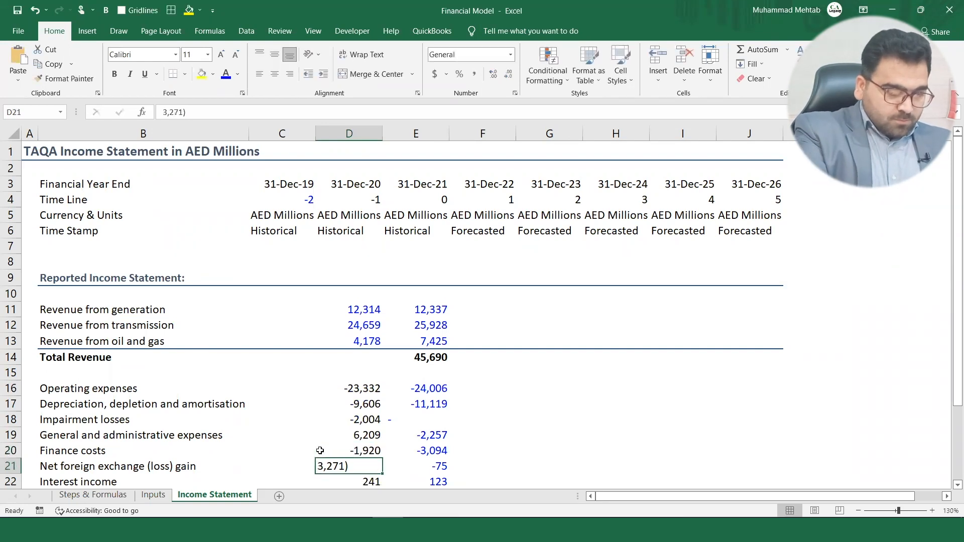
pyautogui.press('F2')
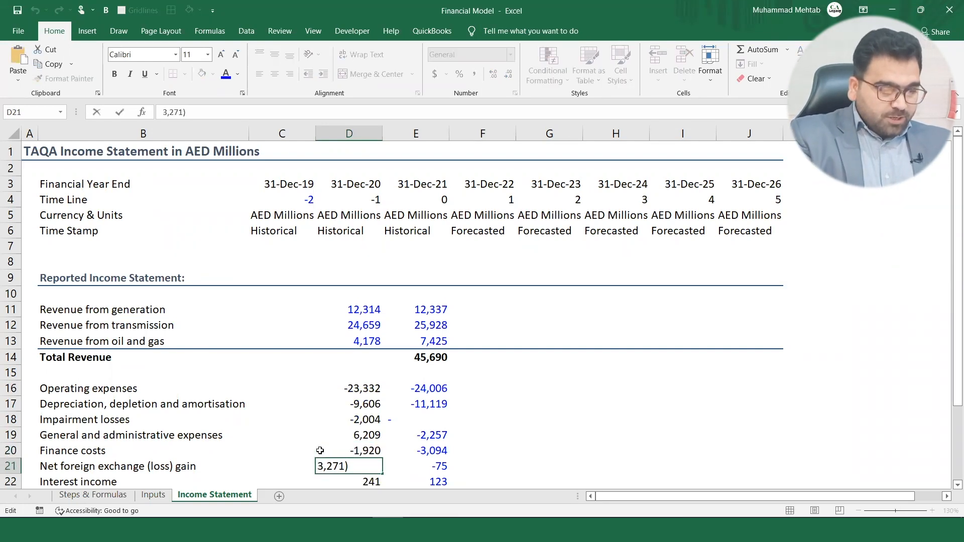
pyautogui.write('(')
pyautogui.press('Return')
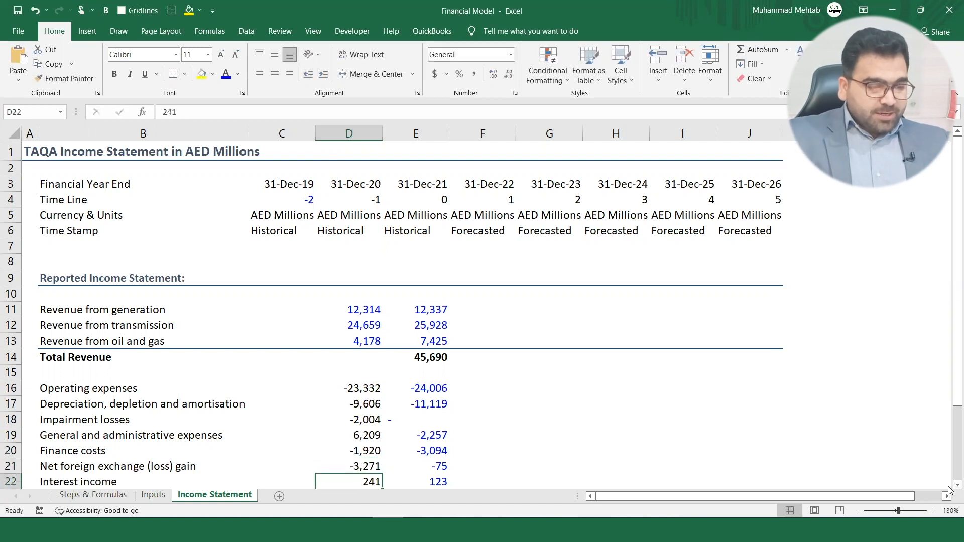
# Change the number format of the pasted value in D26 from Date to General and finally Number.
pyautogui.scroll(-2, 949, 490)
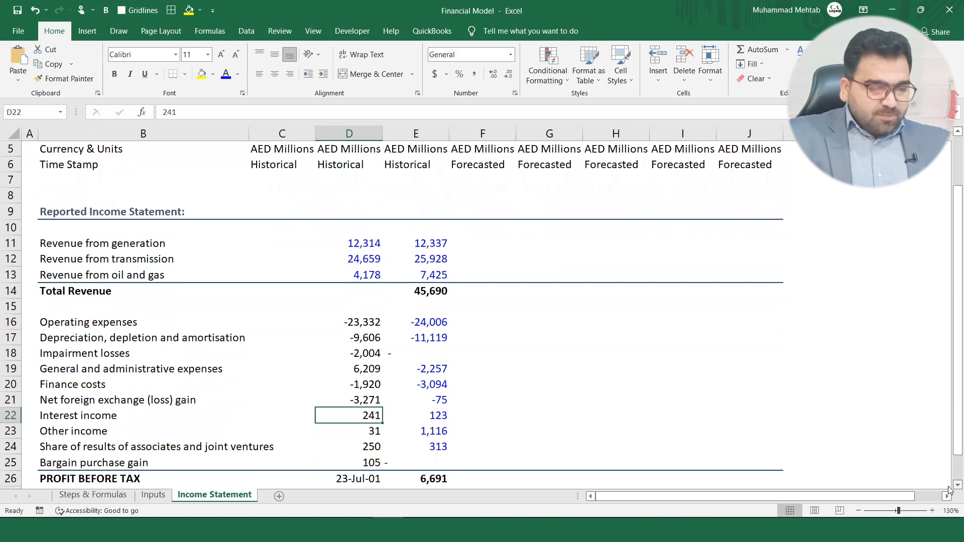
pyautogui.scroll(-1, 949, 490)
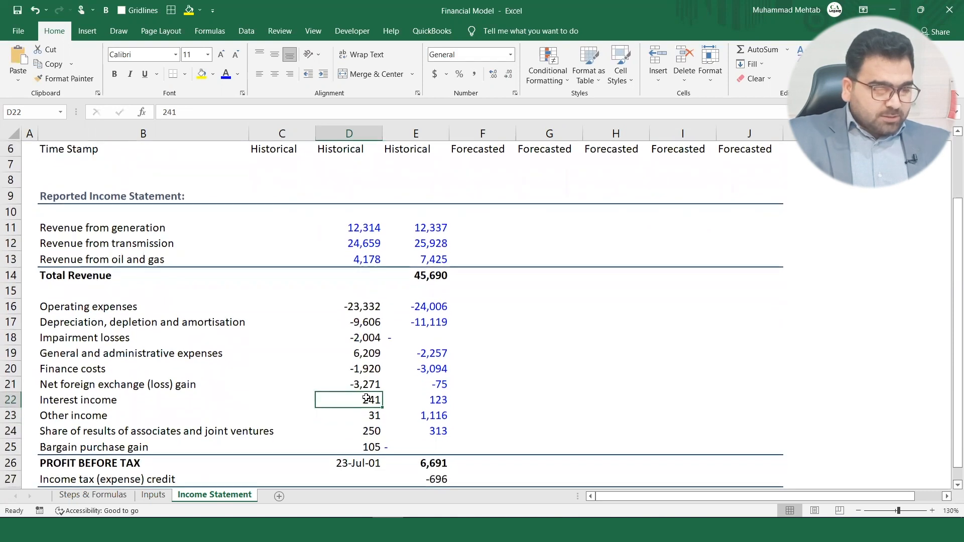
pyautogui.click(349, 463)
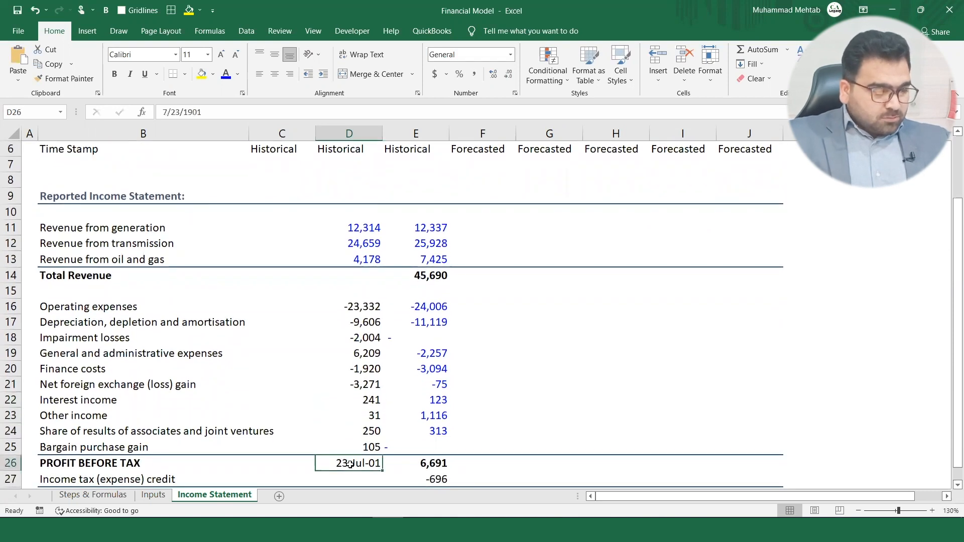
pyautogui.press('F2')
pyautogui.press('Escape')
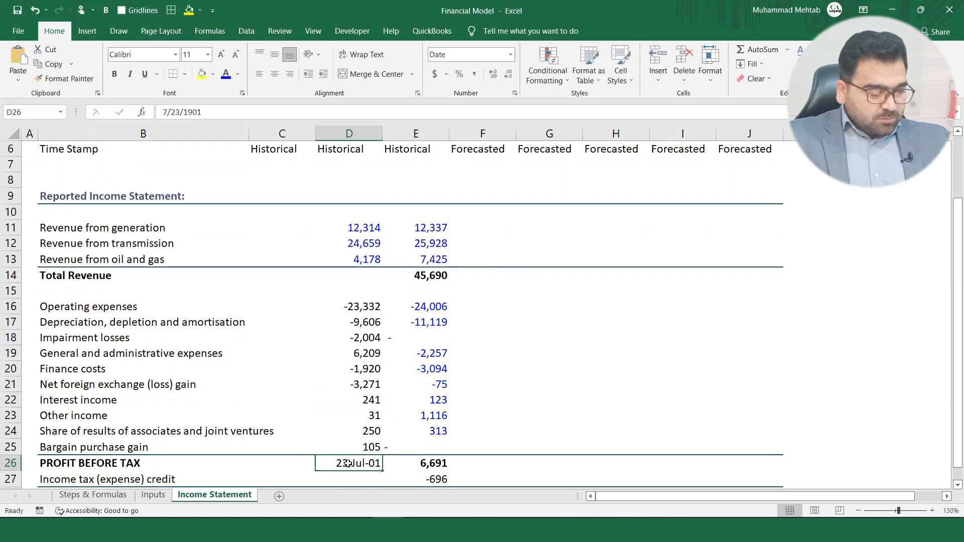
pyautogui.click(511, 56)
pyautogui.click(490, 80)
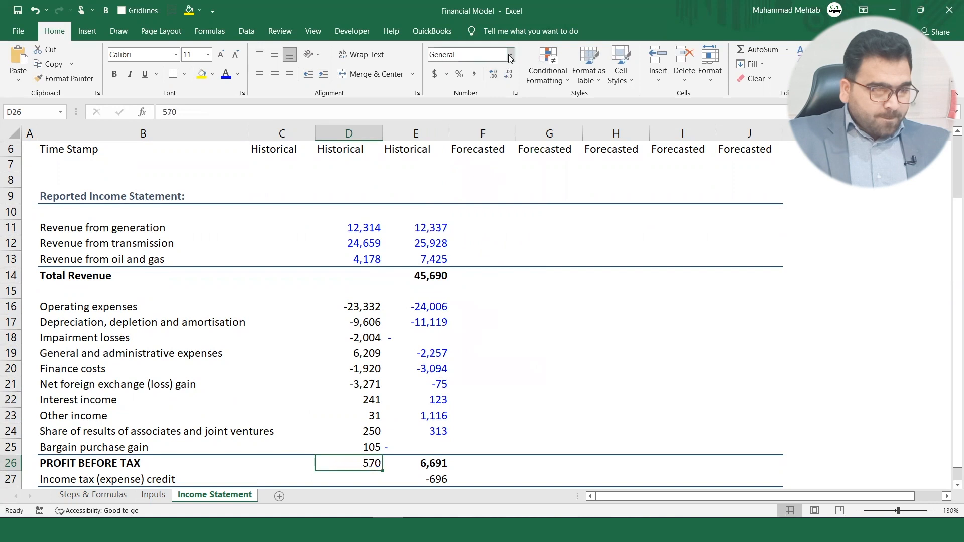
pyautogui.click(511, 55)
pyautogui.click(488, 99)
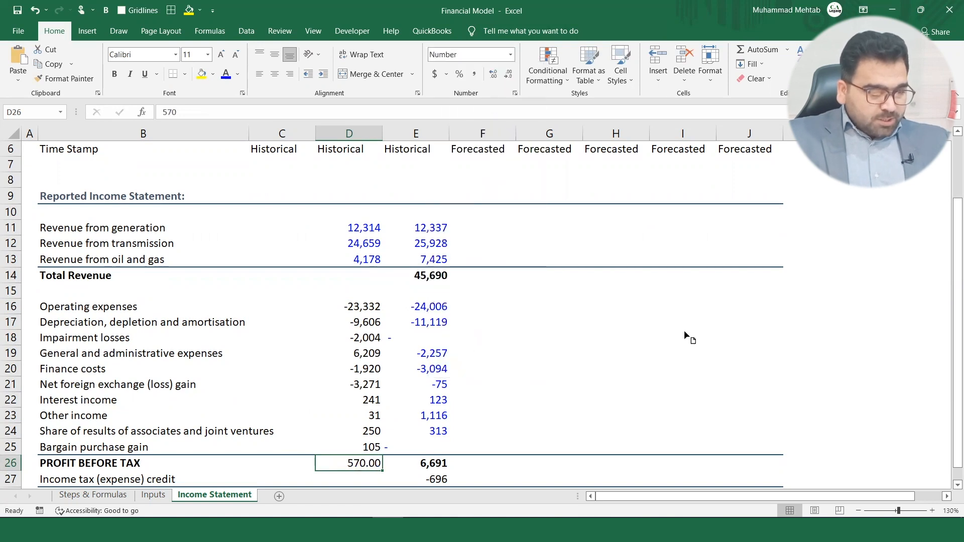
# Copy the 2020 figures from general and administrative expenses to bargain purchase gain from AR 2021.pdf into Excel cells D19:D25, and clear D26.
pyautogui.hotkey('alt', 'Tab')
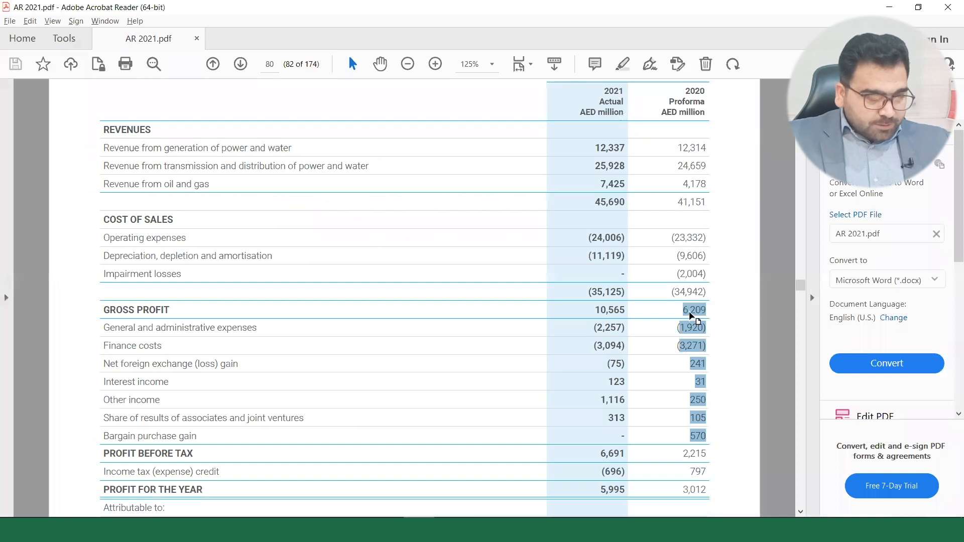
pyautogui.click(678, 327)
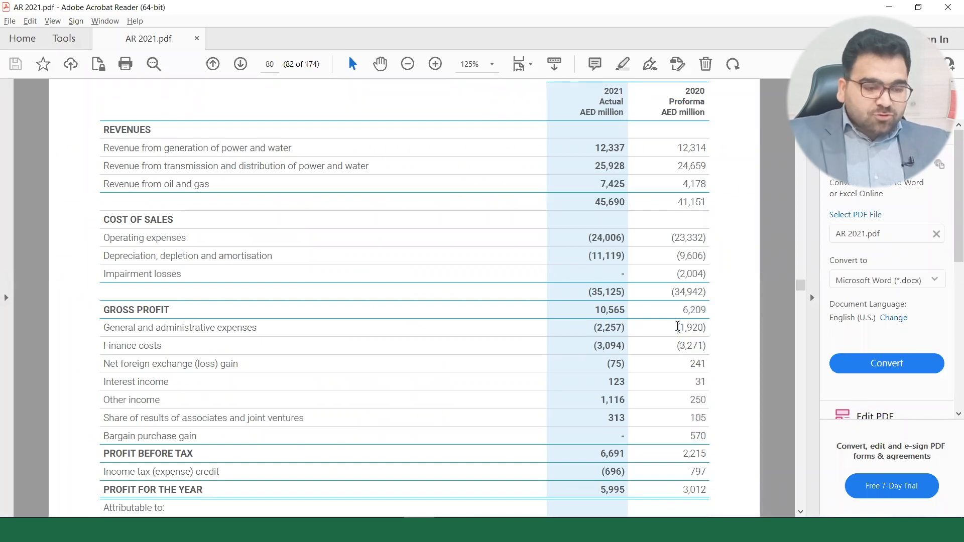
pyautogui.moveTo(677, 327); pyautogui.dragTo(709, 441)
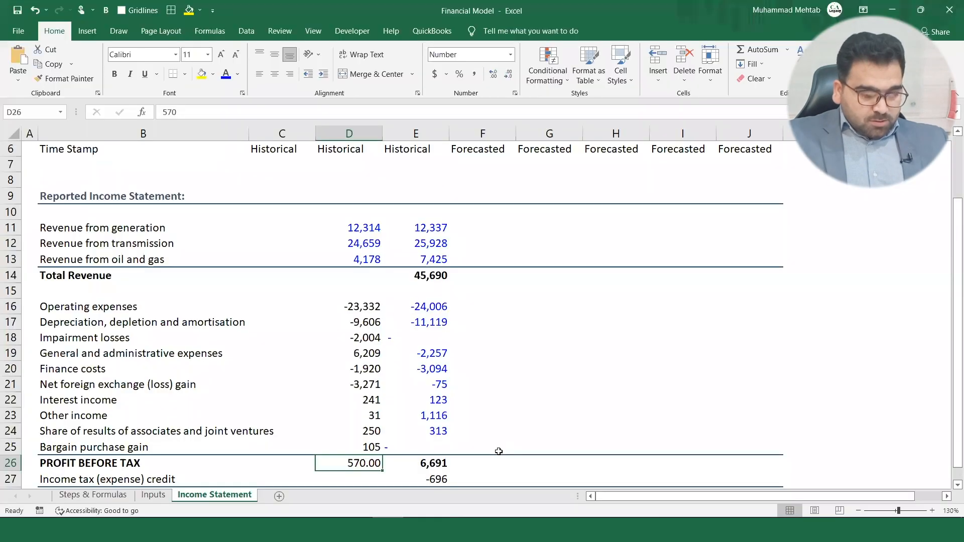
pyautogui.click(366, 352)
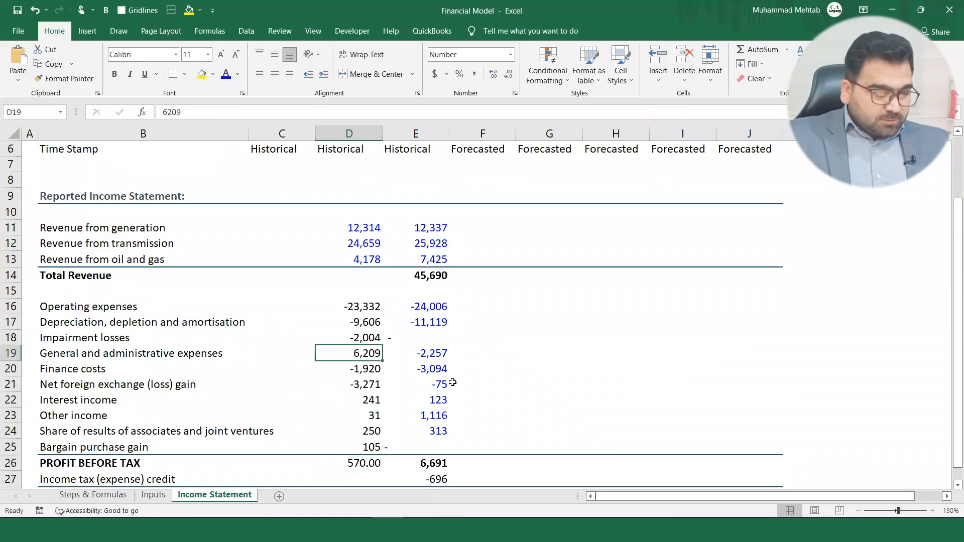
pyautogui.hotkey('ctrl', 'v')
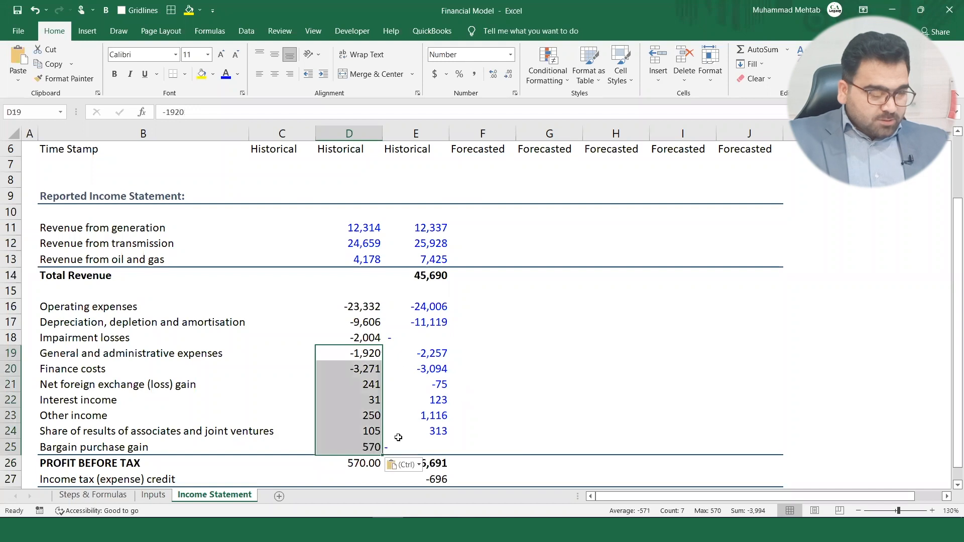
pyautogui.click(354, 464)
pyautogui.press('Delete')
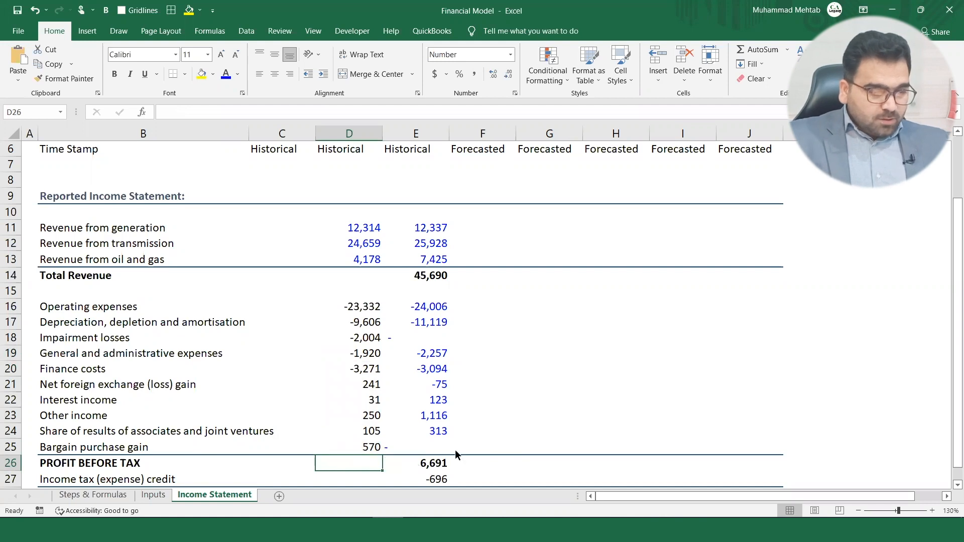
# Copy the 2020 income tax credit of 797 from AR 2021.pdf in Acrobat Reader into cell D27 in Excel.
pyautogui.hotkey('alt', 'Tab')
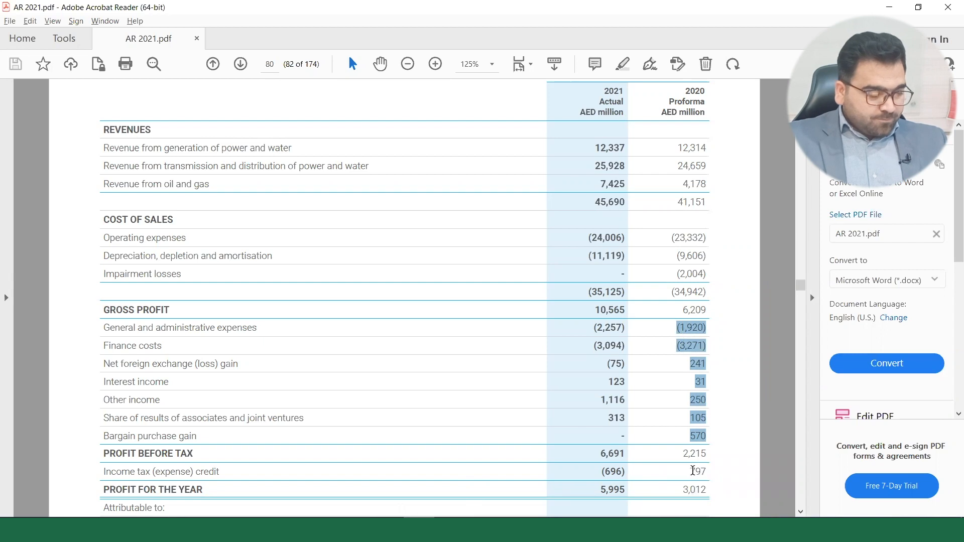
pyautogui.click(706, 480)
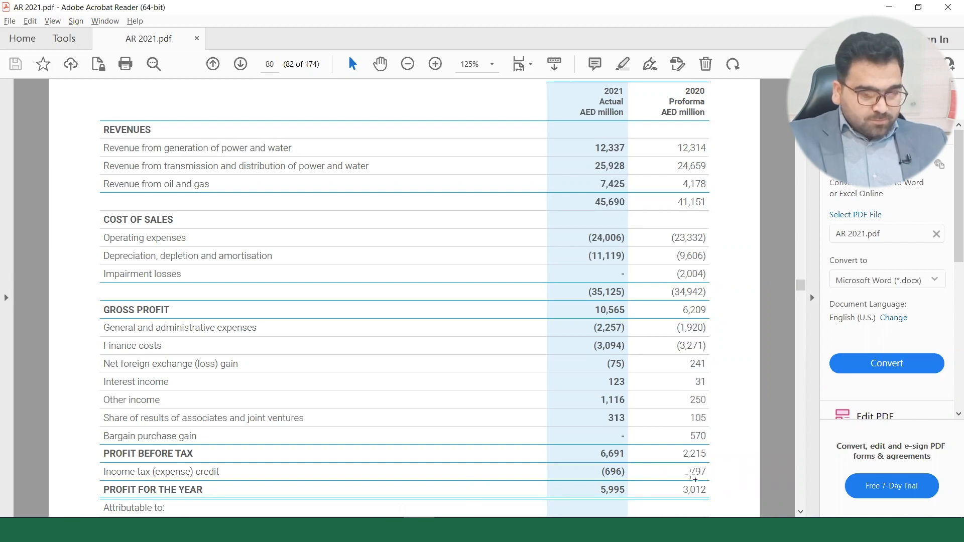
pyautogui.moveTo(689, 473); pyautogui.dragTo(709, 474)
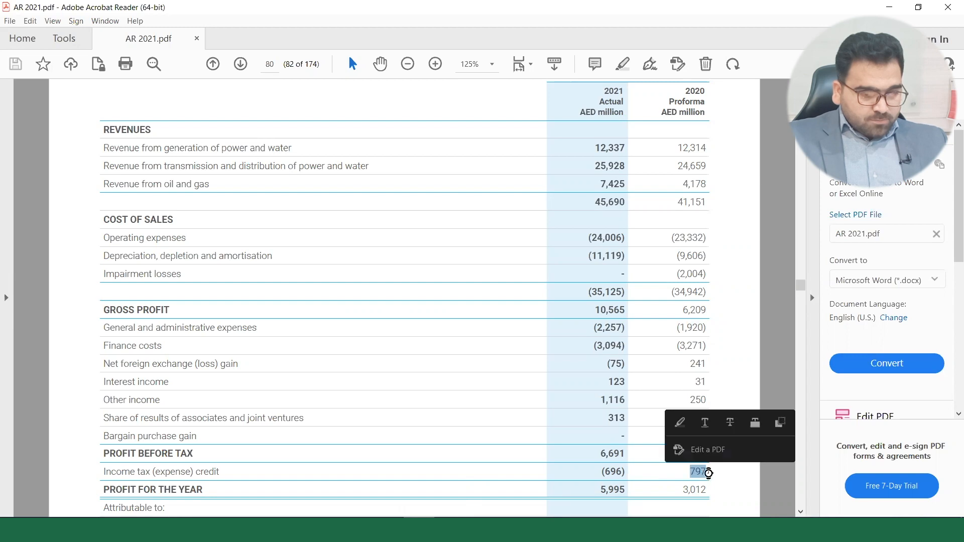
pyautogui.hotkey('alt', 'Tab')
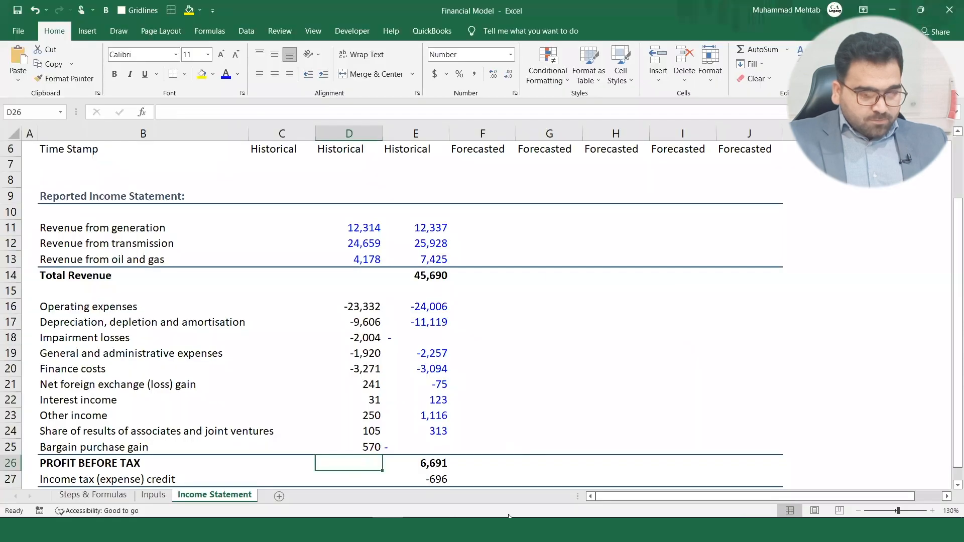
pyautogui.click(361, 479)
pyautogui.hotkey('ctrl', 'v')
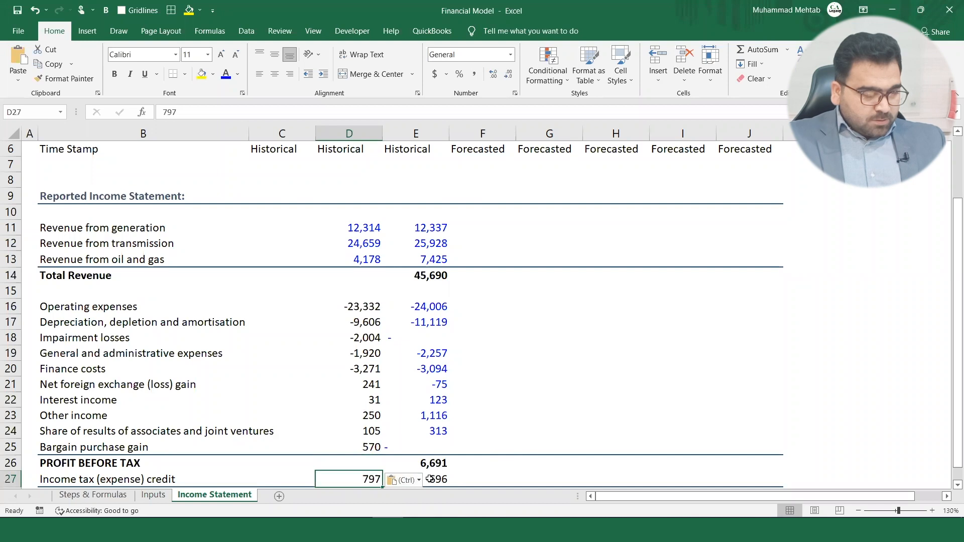
# Copy the Total Revenue formula from E14 into D14 for the 2020 column.
pyautogui.click(431, 278)
pyautogui.hotkey('ctrl', 'c')
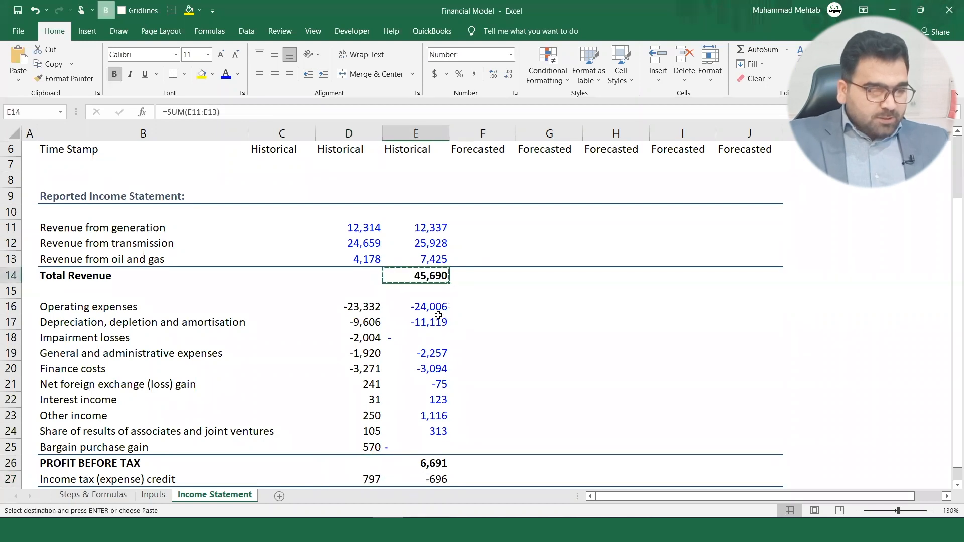
pyautogui.click(371, 277)
pyautogui.hotkey('ctrl', 'v')
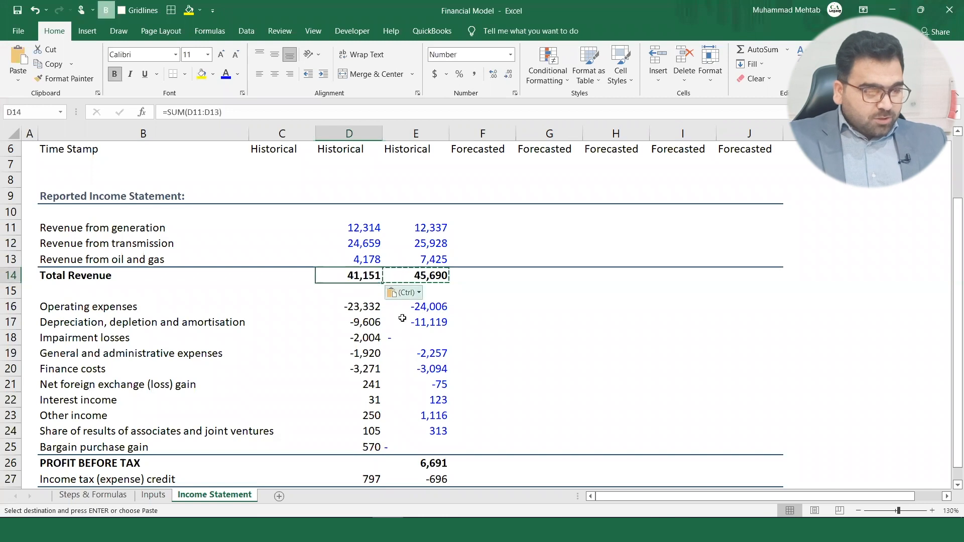
pyautogui.click(433, 463)
pyautogui.hotkey('ctrl', 'v')
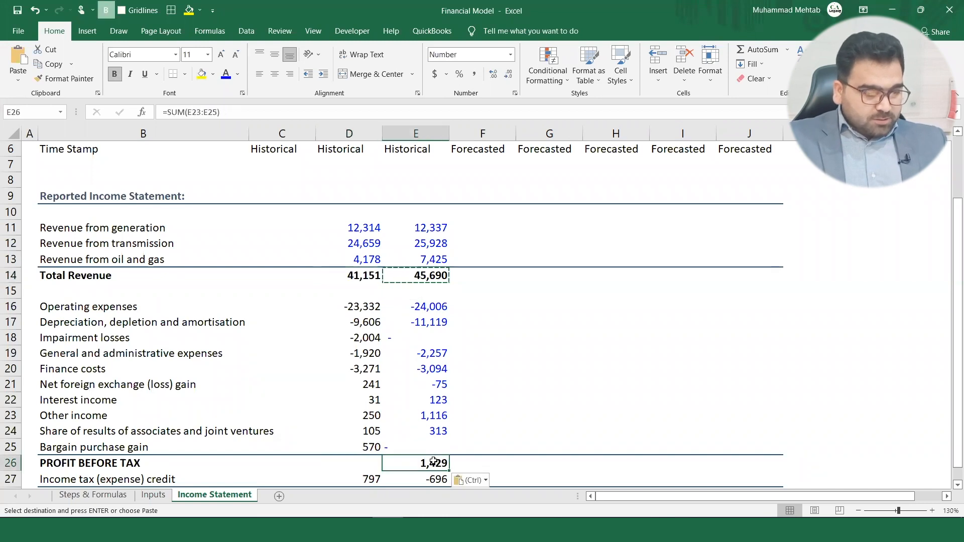
pyautogui.hotkey('ctrl', 'z')
# Copy the profit before tax and profit for the year formulas from E26 and E28 into D26 and D28.
pyautogui.hotkey('ctrl', 'c')
pyautogui.click(366, 461)
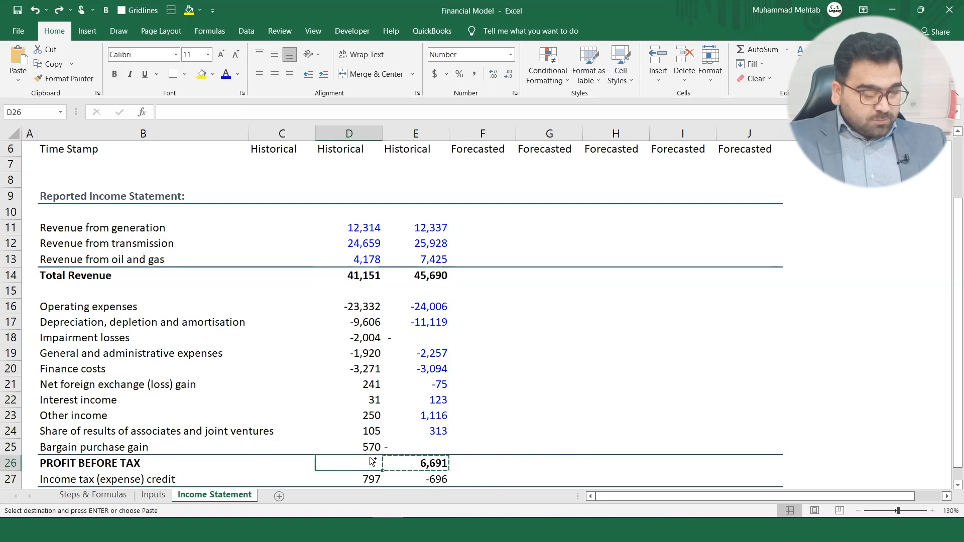
pyautogui.hotkey('ctrl', 'v')
pyautogui.scroll(-1, 952, 415)
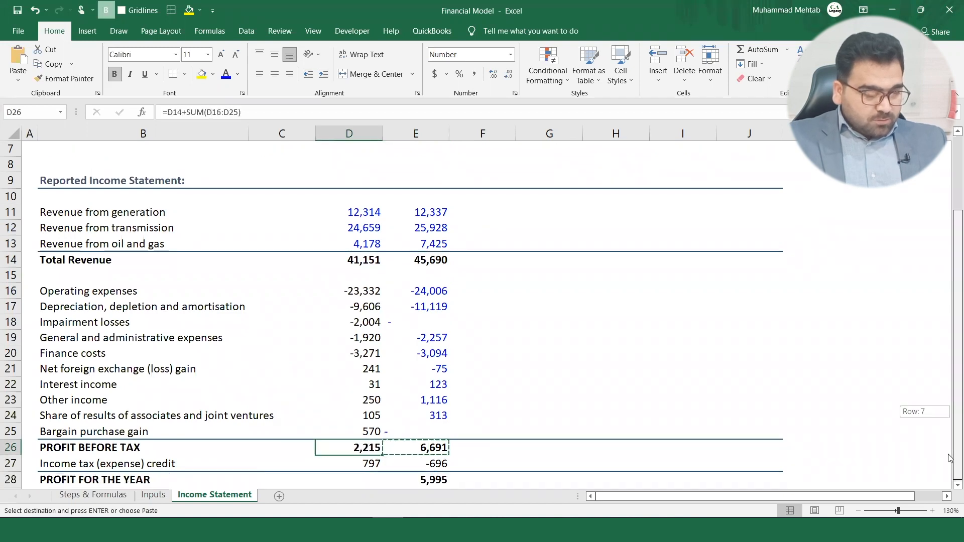
pyautogui.click(448, 480)
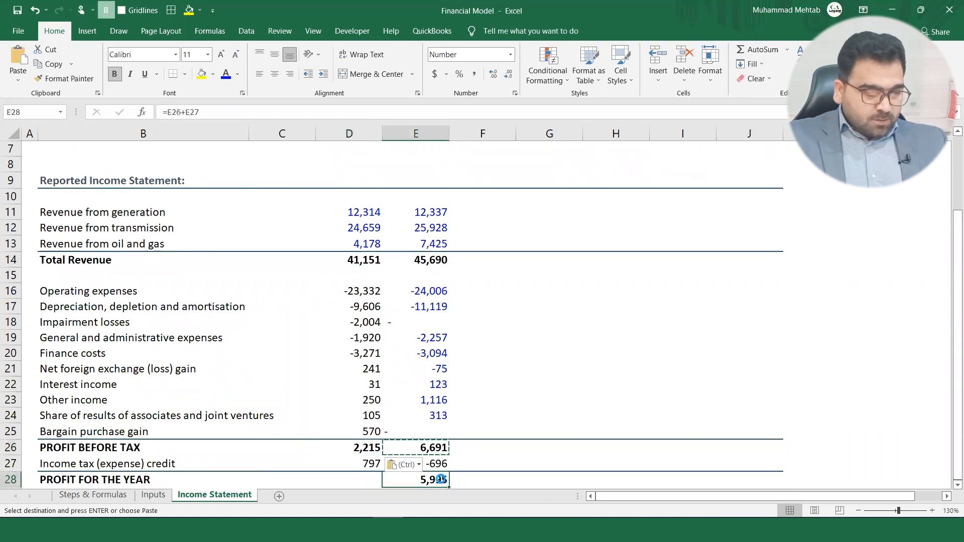
pyautogui.hotkey('ctrl', 'c')
pyautogui.click(365, 479)
pyautogui.hotkey('ctrl', 'v')
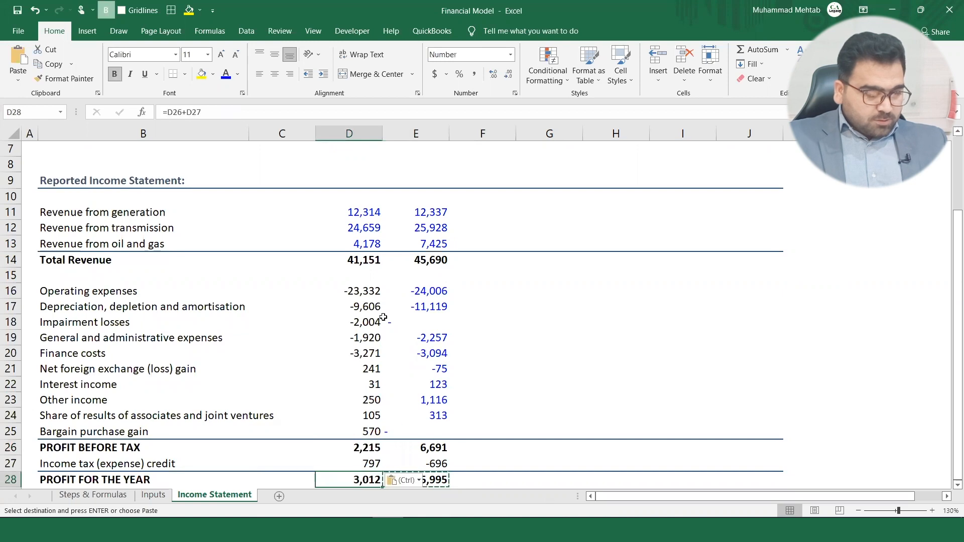
# Apply the formatting of the 2021 figures in column E to the 2020 figures in column D, starting at D11.
pyautogui.moveTo(434, 214); pyautogui.dragTo(433, 464)
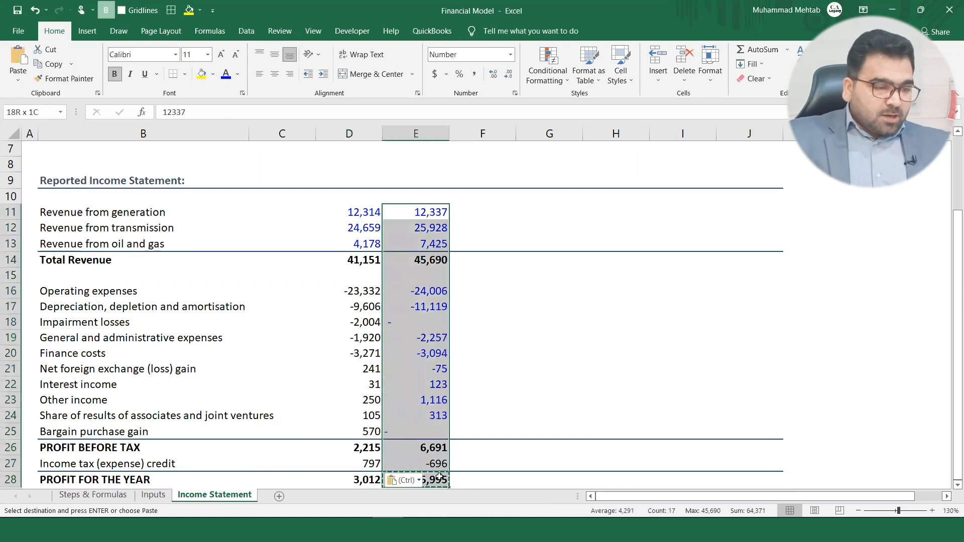
pyautogui.click(77, 79)
pyautogui.click(354, 211)
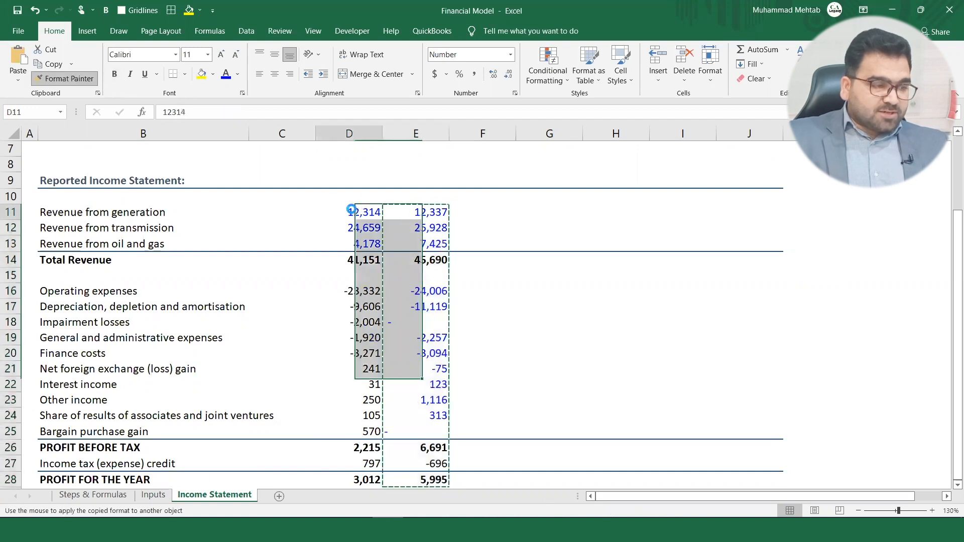
# Apply the comma style without decimal places to the 2020 impairment losses in D18.
pyautogui.click(367, 322)
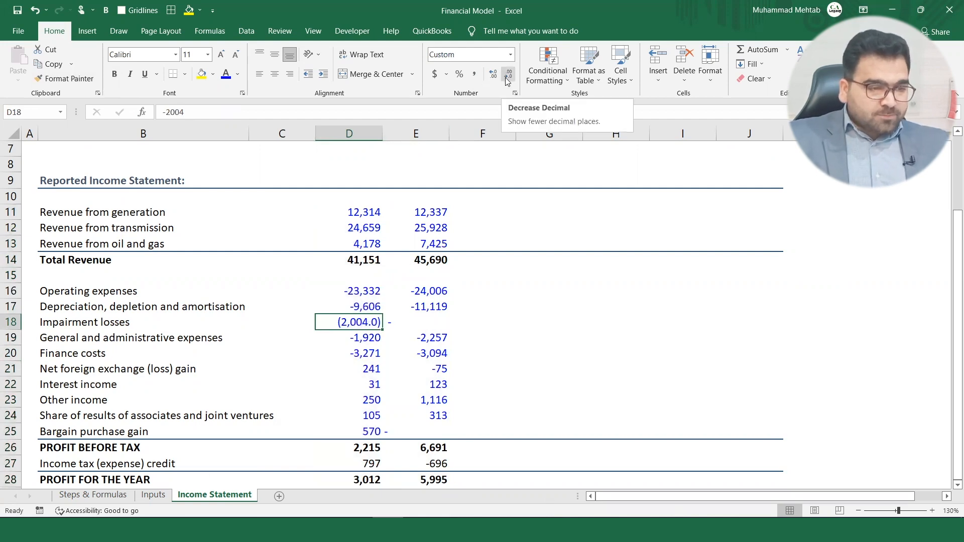
pyautogui.click(474, 74)
pyautogui.click(507, 78)
pyautogui.click(506, 79)
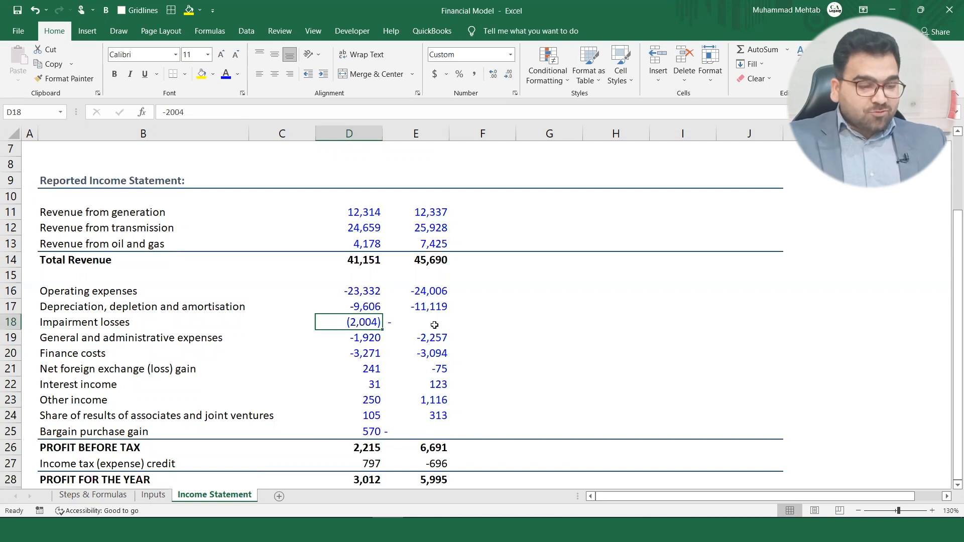
# Set D18 to the Number format with 0 decimal places, thousands separator and the -1,234 style for negatives.
pyautogui.hotkey('ctrl', '1')
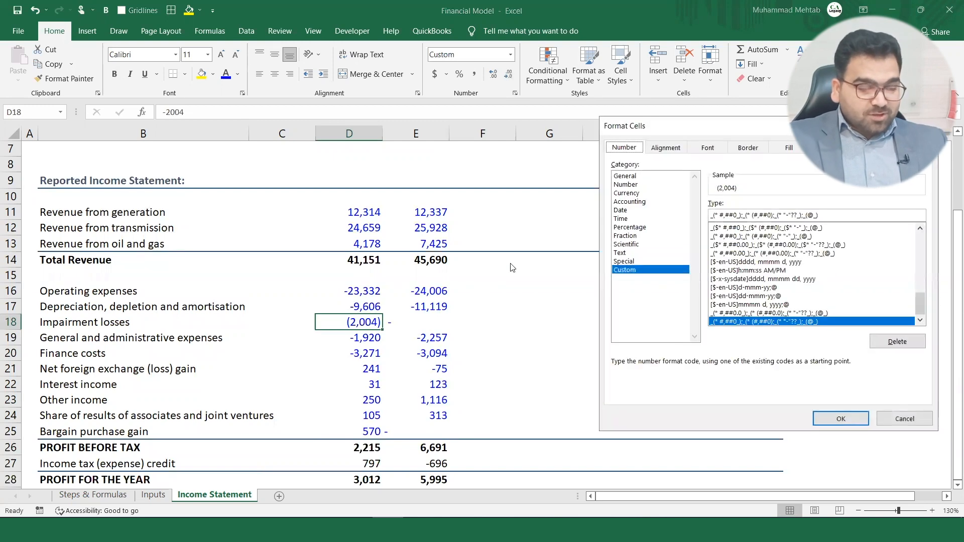
pyautogui.click(631, 185)
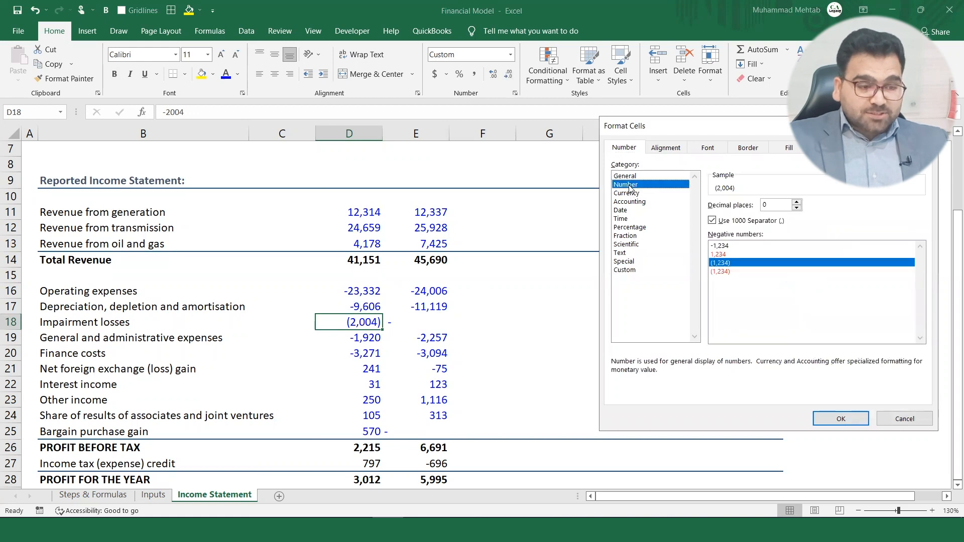
pyautogui.click(720, 246)
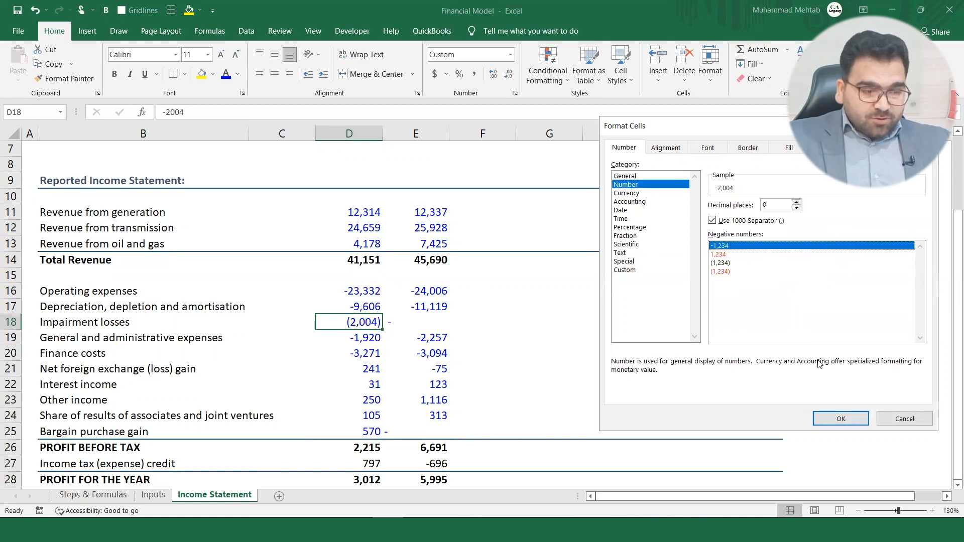
pyautogui.click(841, 419)
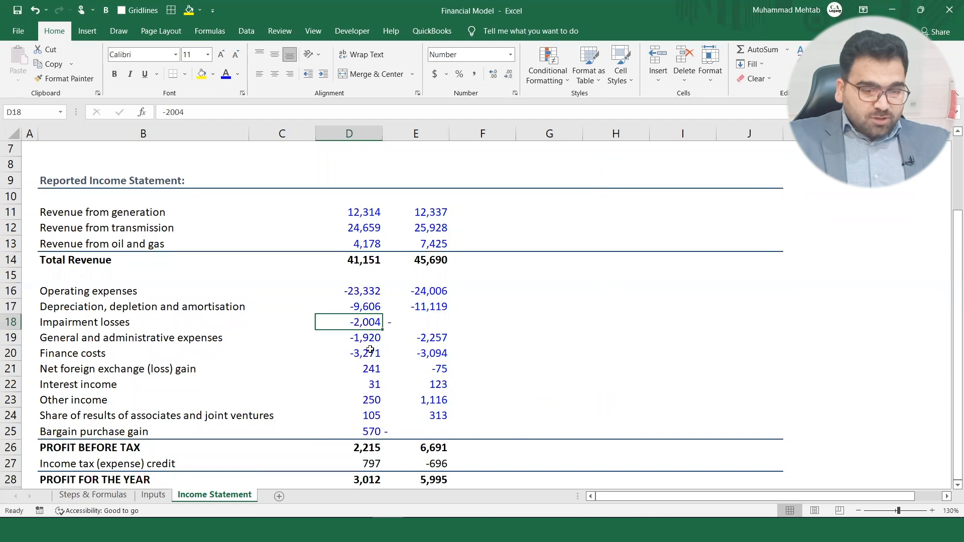
# Colour the income tax figures in D27:E27 blue like the other hard-coded inputs.
pyautogui.click(416, 318)
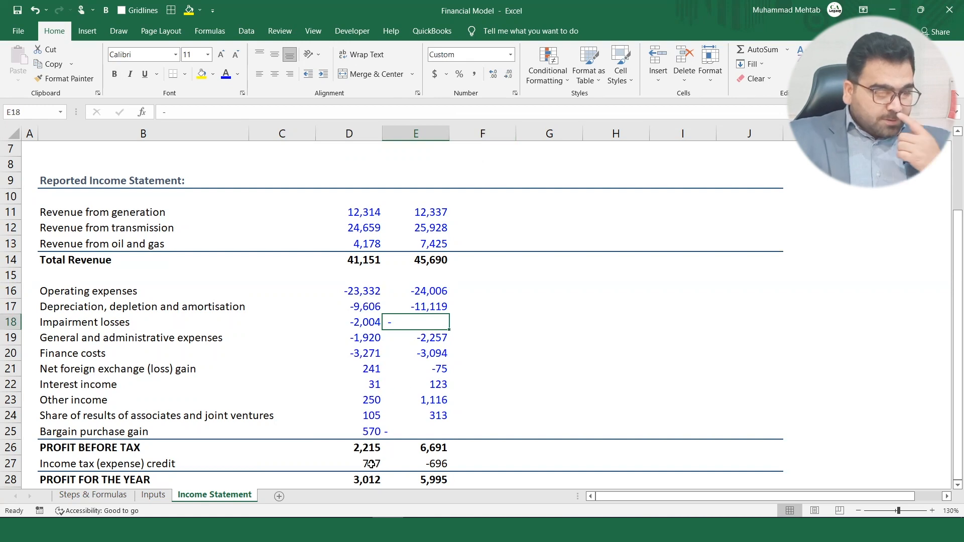
pyautogui.moveTo(372, 464); pyautogui.dragTo(427, 463)
pyautogui.click(226, 75)
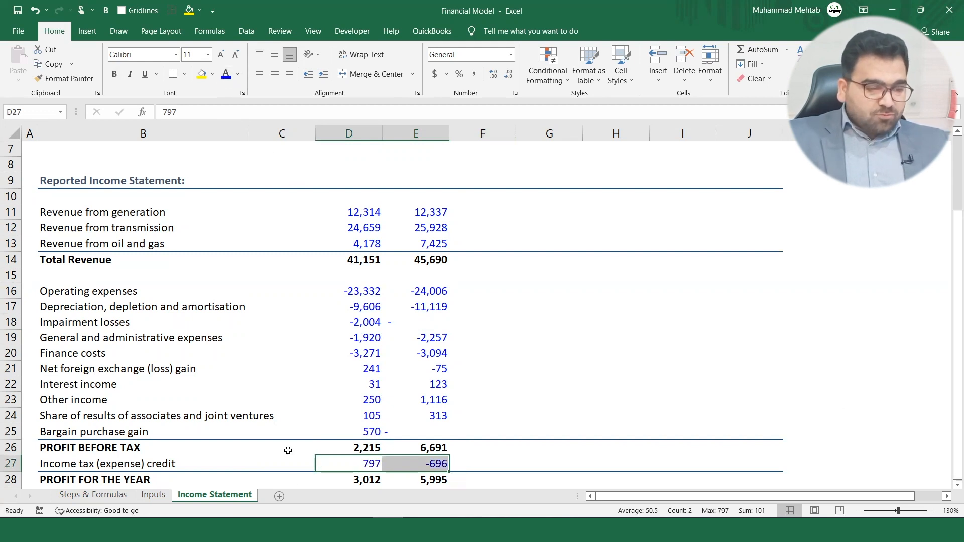
pyautogui.hotkey('alt', 'Tab')
pyautogui.hotkey('alt', 'Tab')
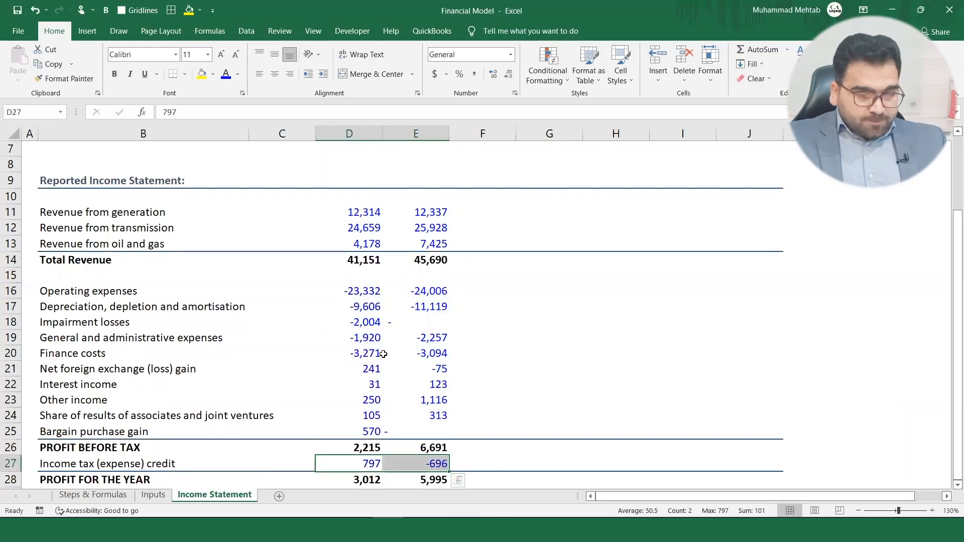
pyautogui.hotkey('alt', 'Tab')
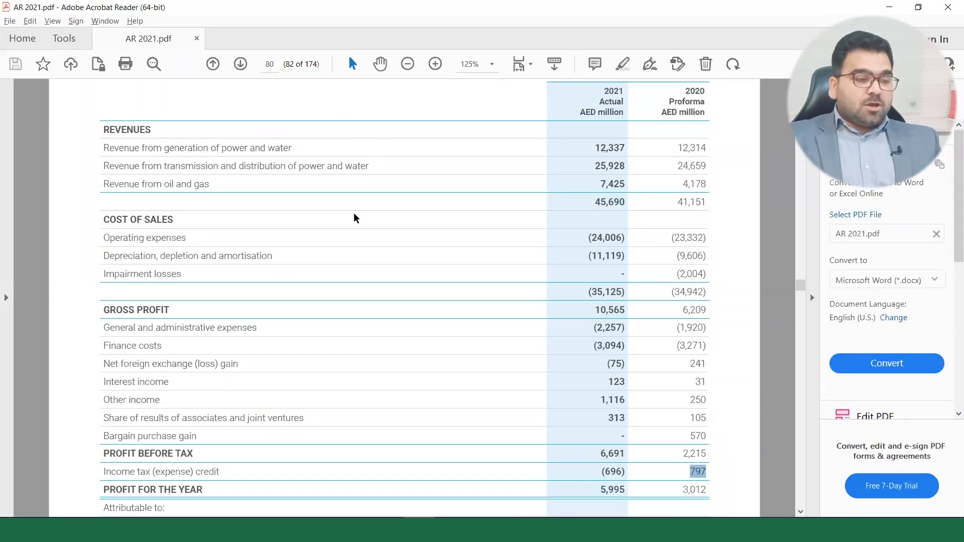
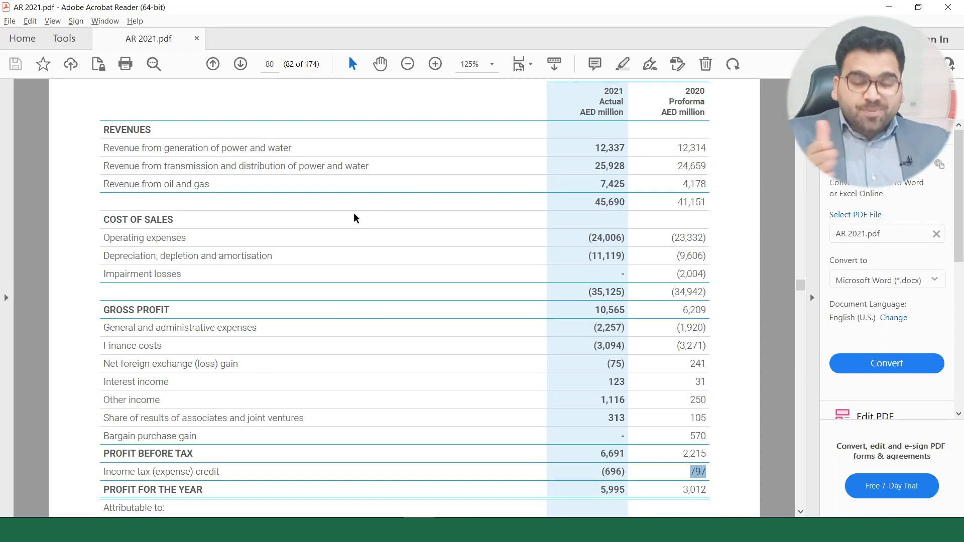
pyautogui.hotkey('alt', 'Tab')
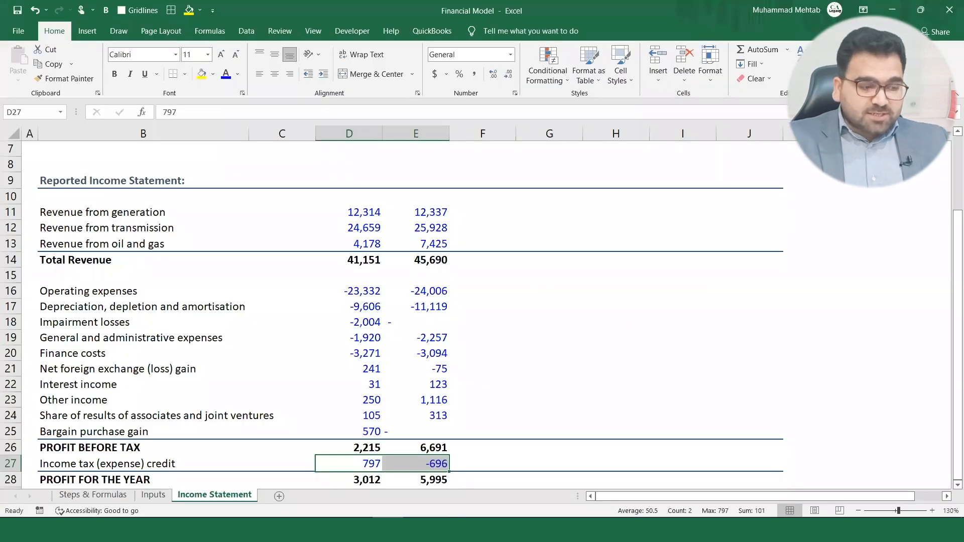
# Switch to File Explorer and open AR 2020 from the Financial Model V-1 folder in Acrobat Reader.
pyautogui.click(108, 530)
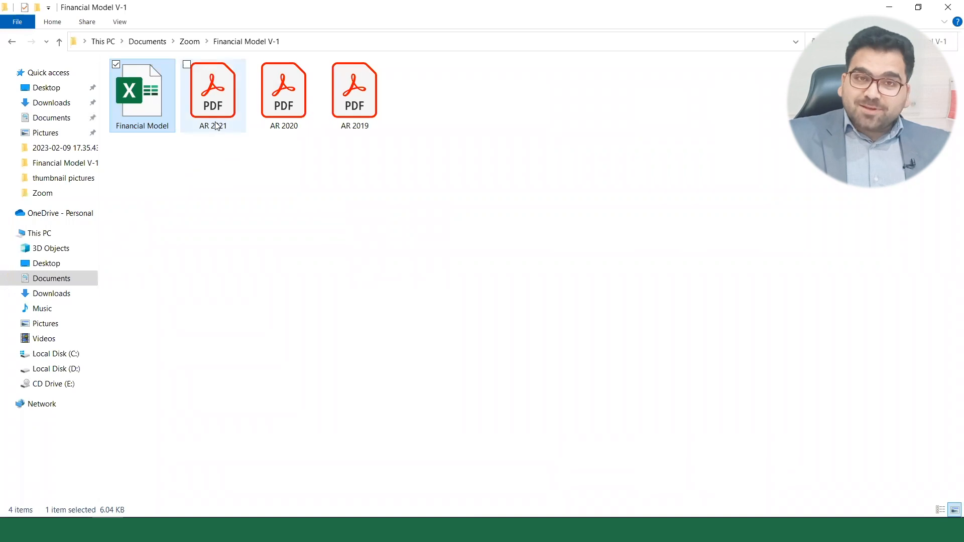
pyautogui.click(297, 115)
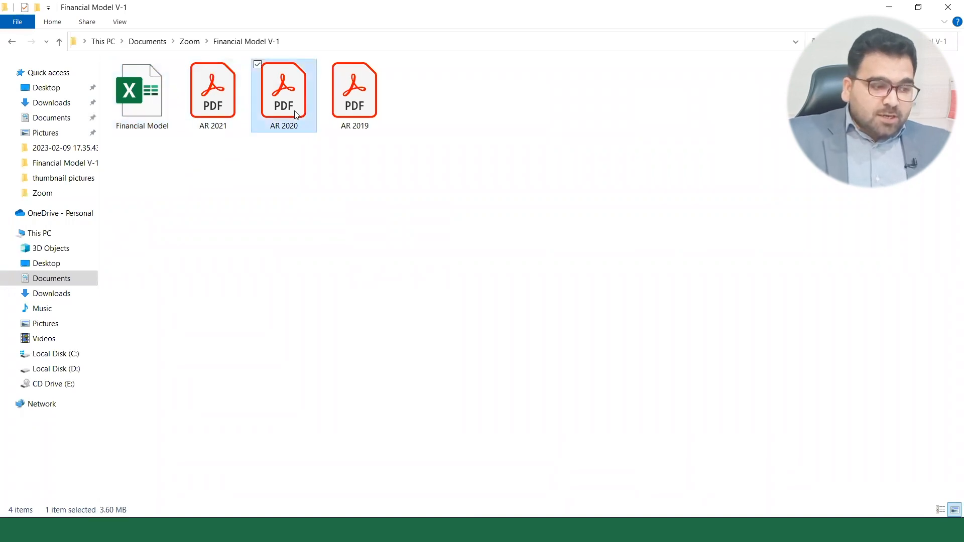
pyautogui.doubleClick(296, 114)
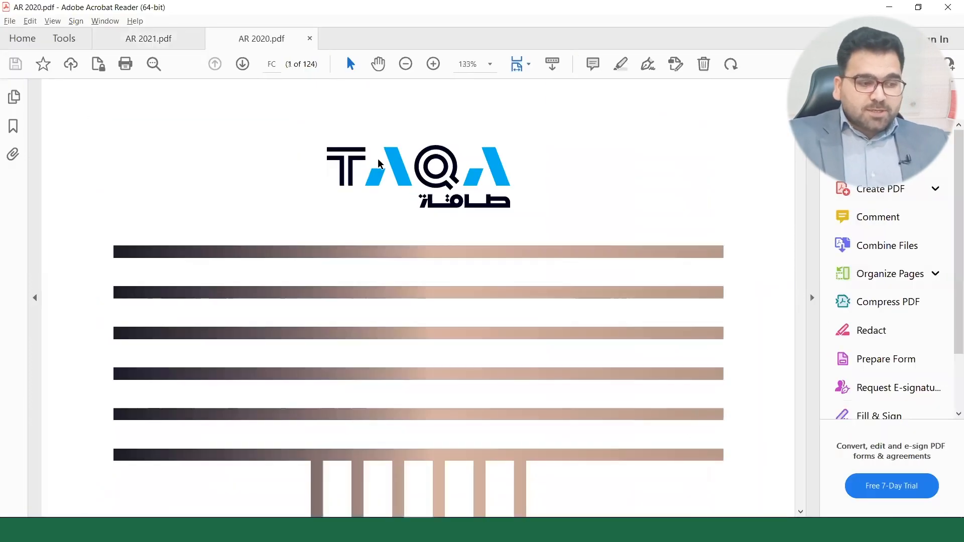
# Find the proforma consolidated statement of profit or loss on page 51 of AR 2020.pdf and examine its 2019 column.
pyautogui.moveTo(801, 97); pyautogui.dragTo(810, 277)
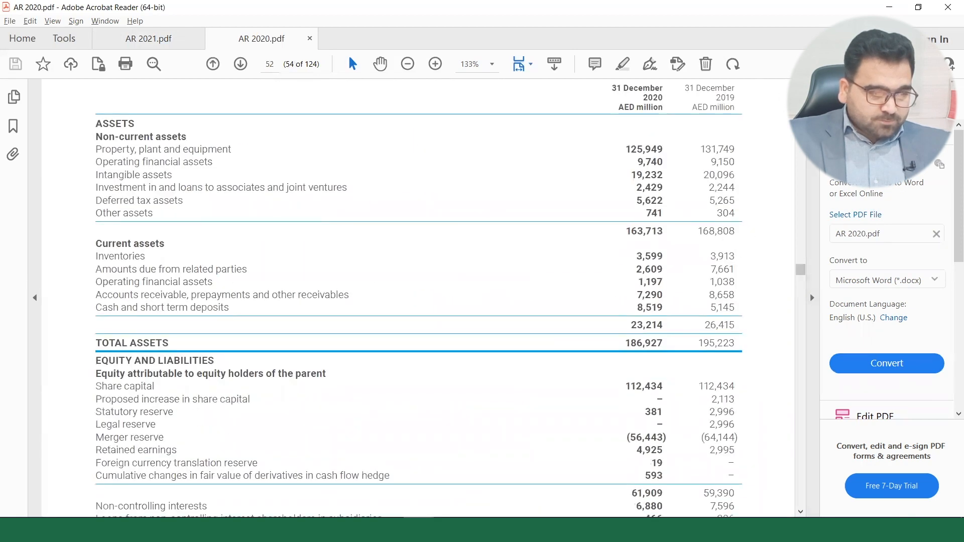
pyautogui.scroll(1, 419, 302)
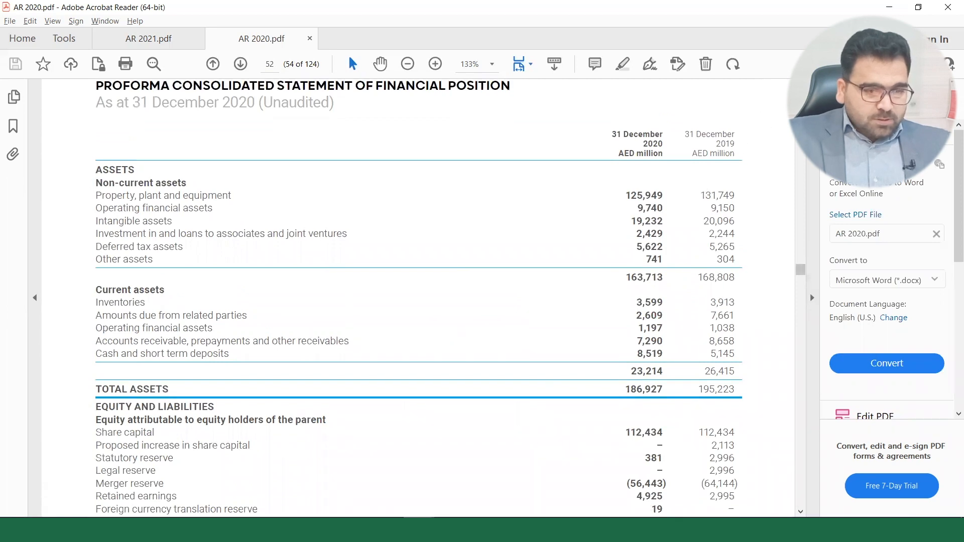
pyautogui.scroll(2, 419, 299)
pyautogui.scroll(15, 419, 301)
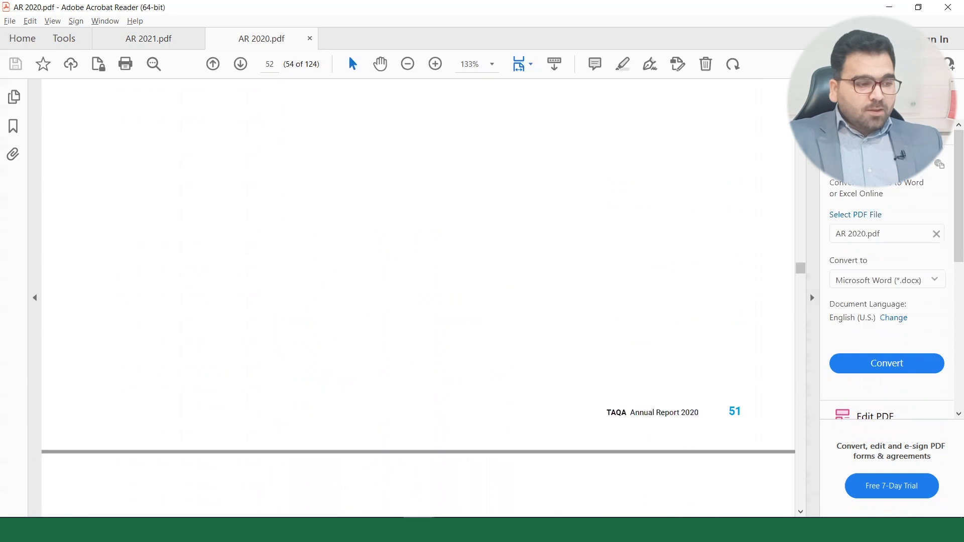
pyautogui.scroll(1, 419, 301)
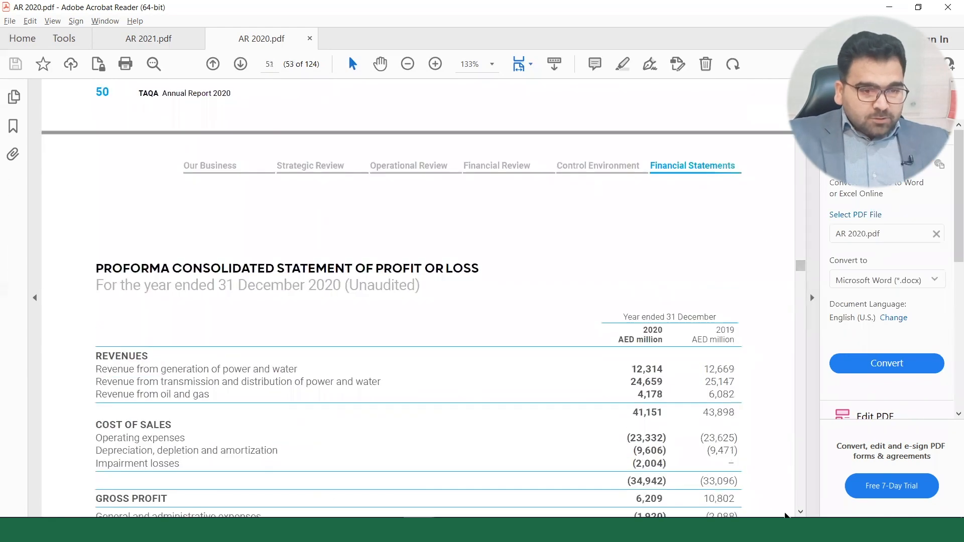
pyautogui.click(800, 512)
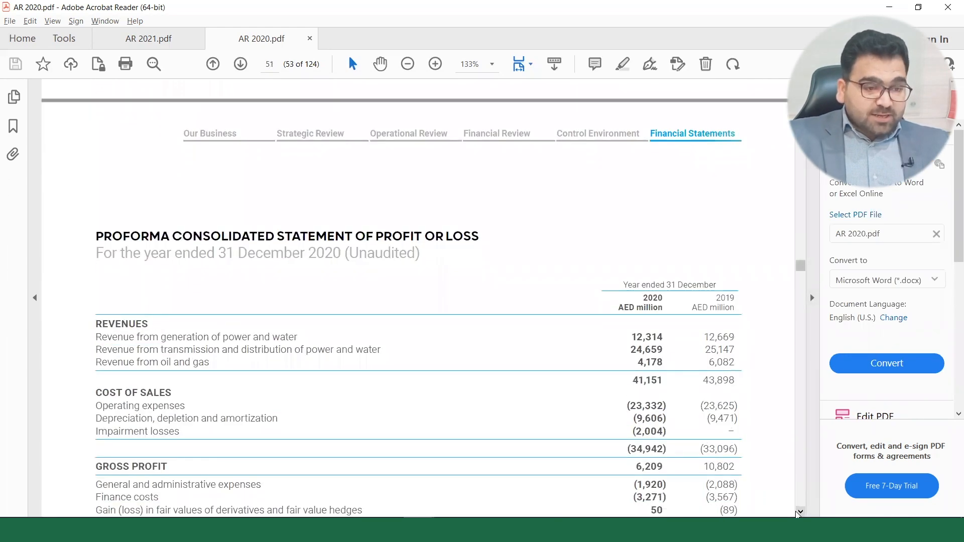
pyautogui.click(797, 511)
pyautogui.click(796, 511)
pyautogui.click(797, 511)
pyautogui.click(796, 511)
pyautogui.click(796, 512)
pyautogui.scroll(-1, 797, 511)
pyautogui.click(798, 512)
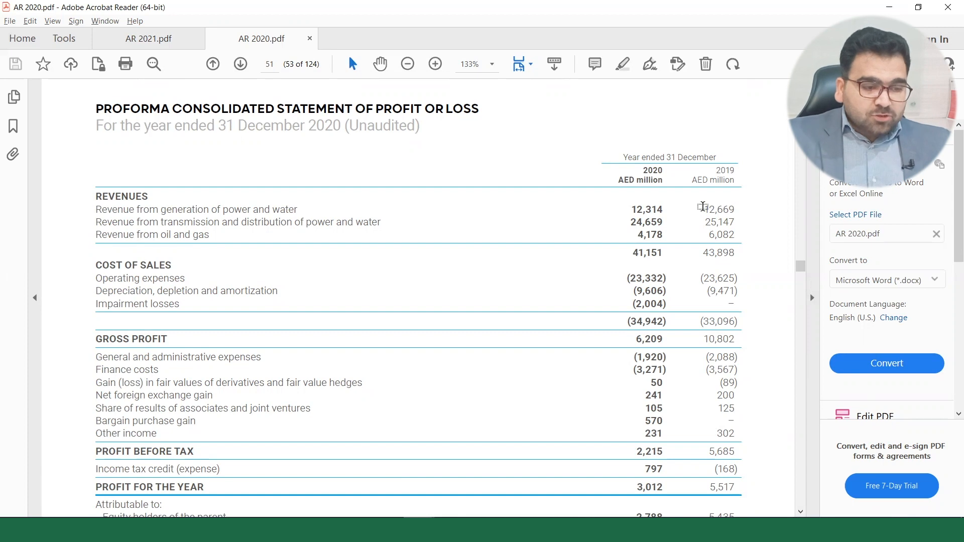
# Switch to Excel, apply the formatting of D11:D27 to C11:C27 and autofit the width of column B.
pyautogui.hotkey('alt', 'Tab')
pyautogui.hotkey('alt', 'Tab')
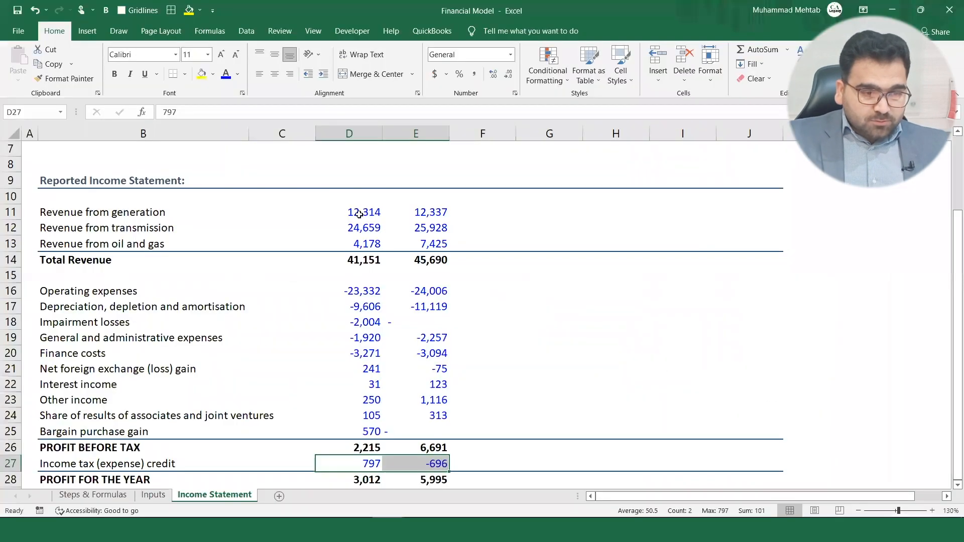
pyautogui.moveTo(360, 213)
pyautogui.mouseDown()
pyautogui.moveTo(377, 287)
pyautogui.moveTo(376, 480)
pyautogui.moveTo(376, 465)
pyautogui.mouseUp()
pyautogui.click(79, 79)
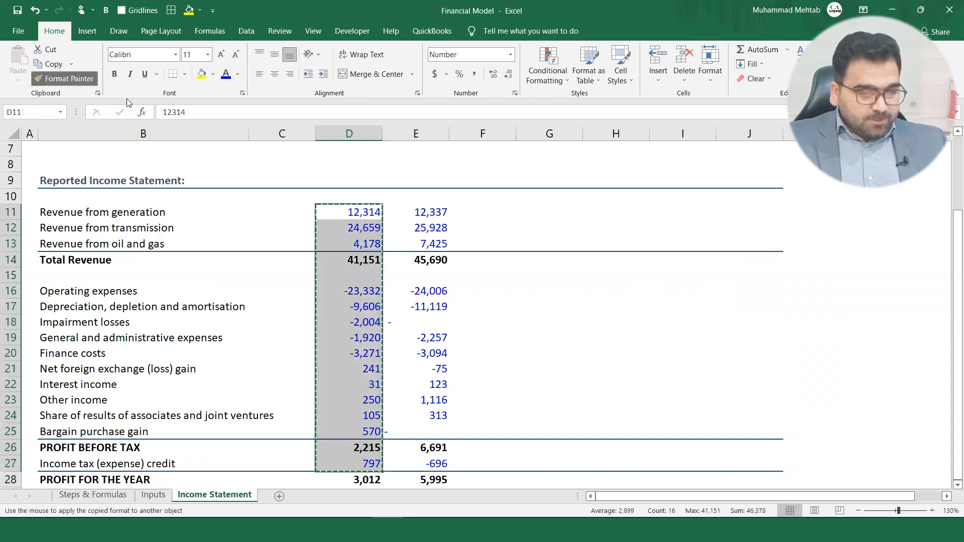
pyautogui.moveTo(284, 208); pyautogui.dragTo(284, 464)
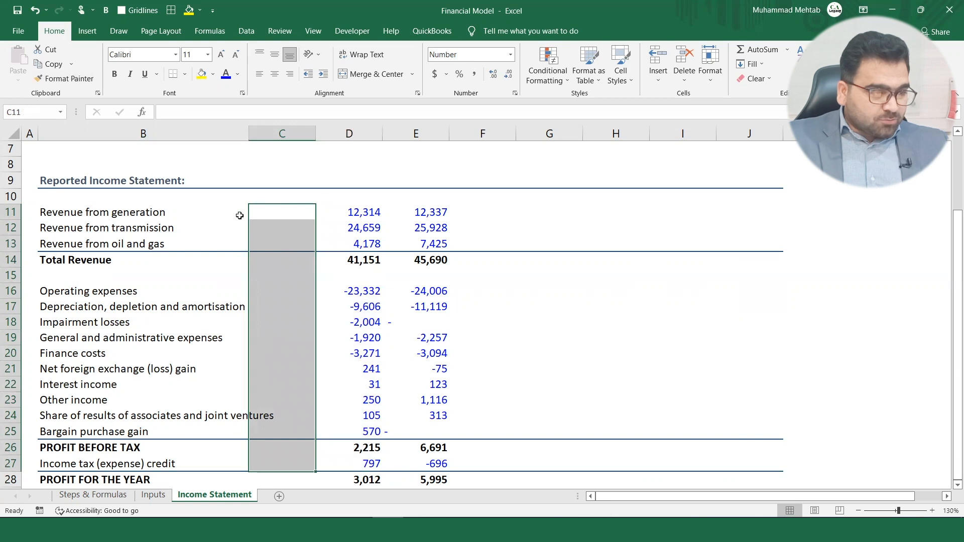
pyautogui.doubleClick(251, 130)
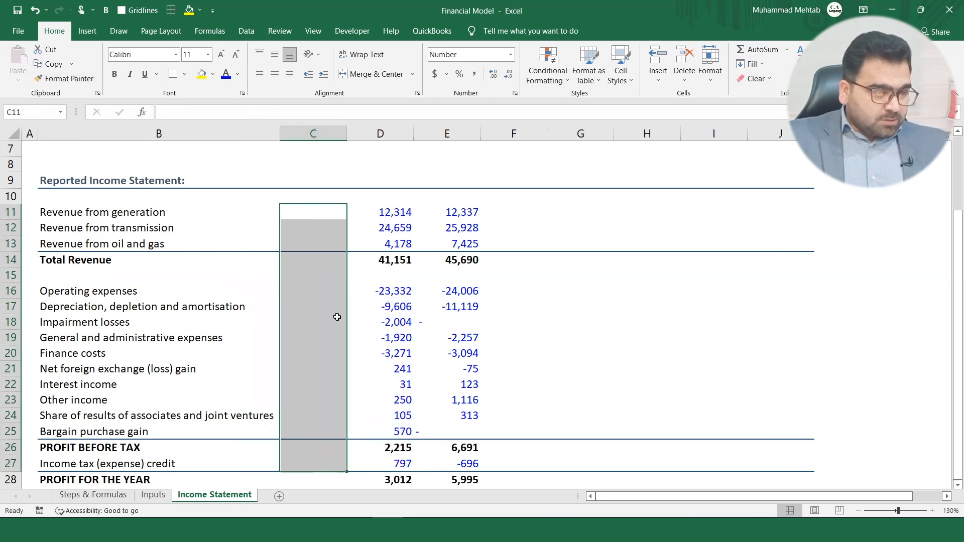
# Apply the formatting of the profit for the year cell D28 to C28.
pyautogui.click(386, 481)
pyautogui.click(65, 78)
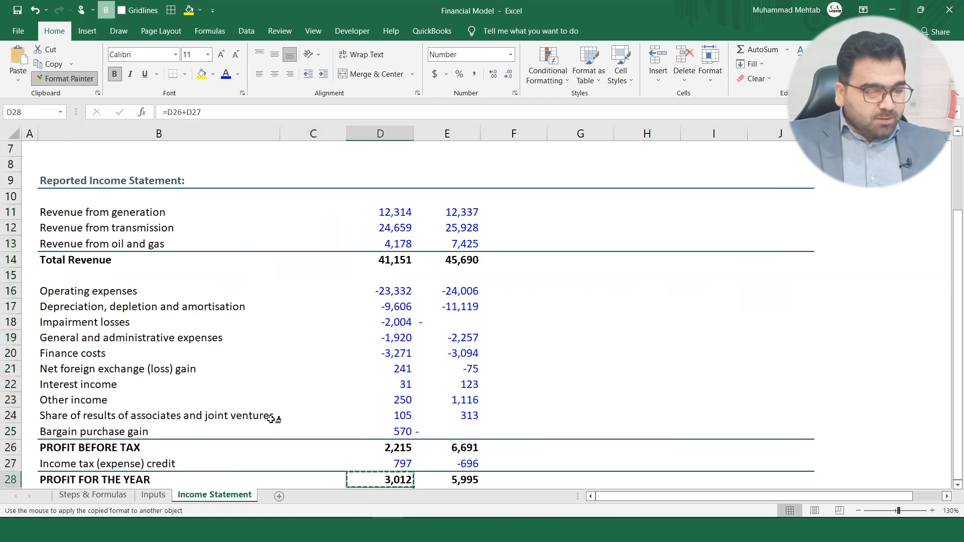
pyautogui.click(315, 484)
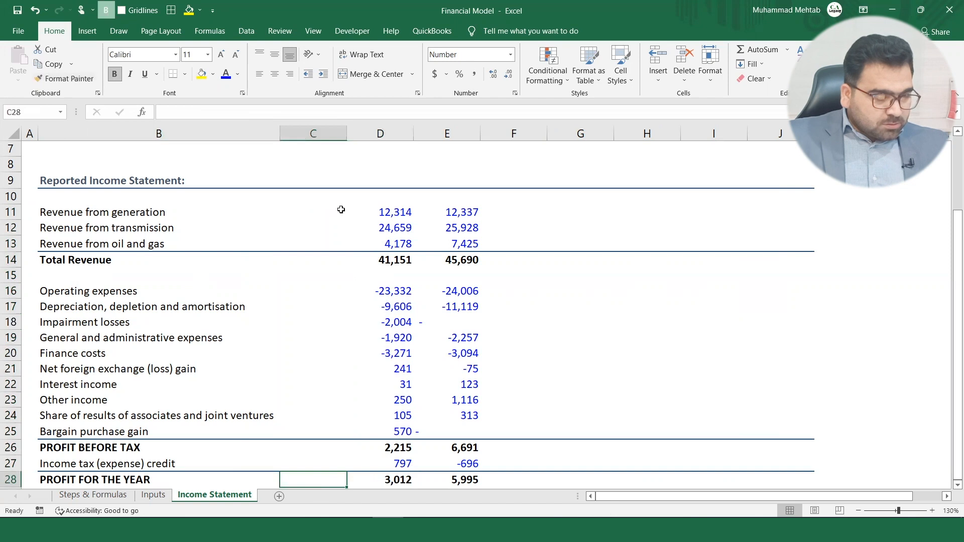
# Copy the three 2019 revenue figures 12,669, 25,147 and 6,082 from AR 2020.pdf in Acrobat Reader into C11:C13 in Excel.
pyautogui.click(340, 212)
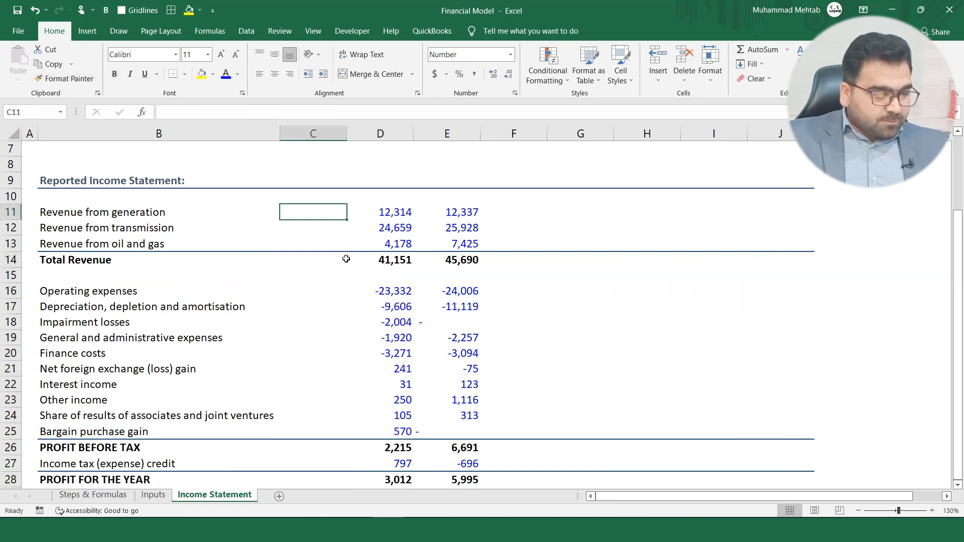
pyautogui.hotkey('alt', 'Tab')
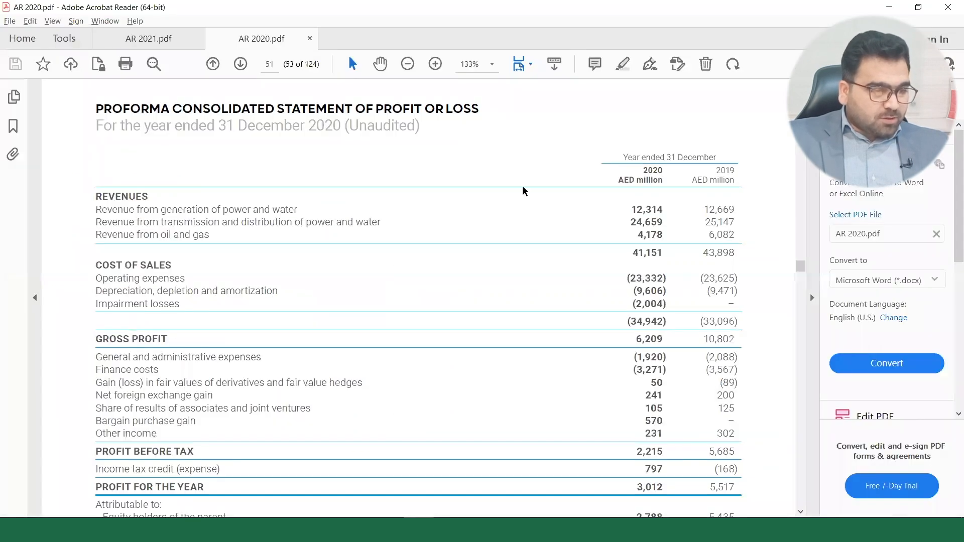
pyautogui.moveTo(703, 207); pyautogui.dragTo(719, 240)
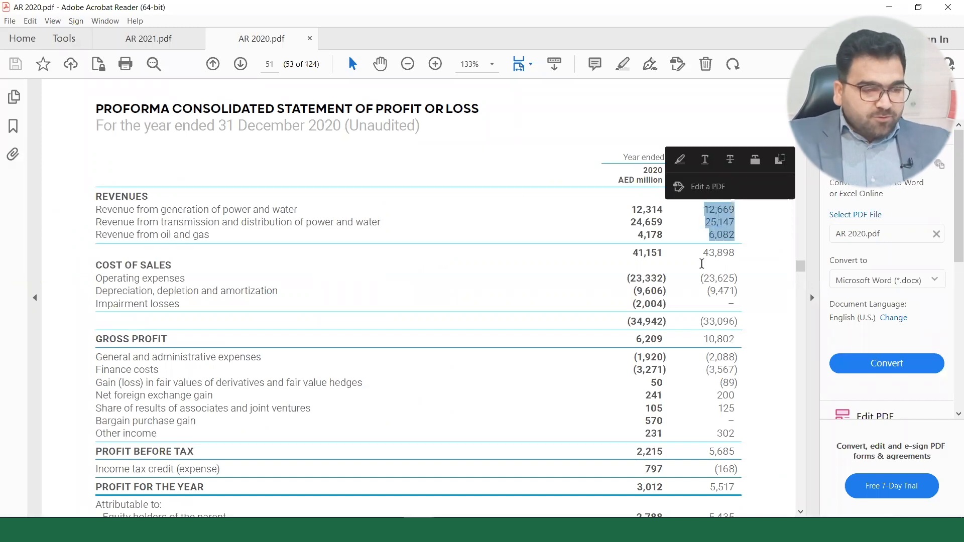
pyautogui.hotkey('alt', 'Tab')
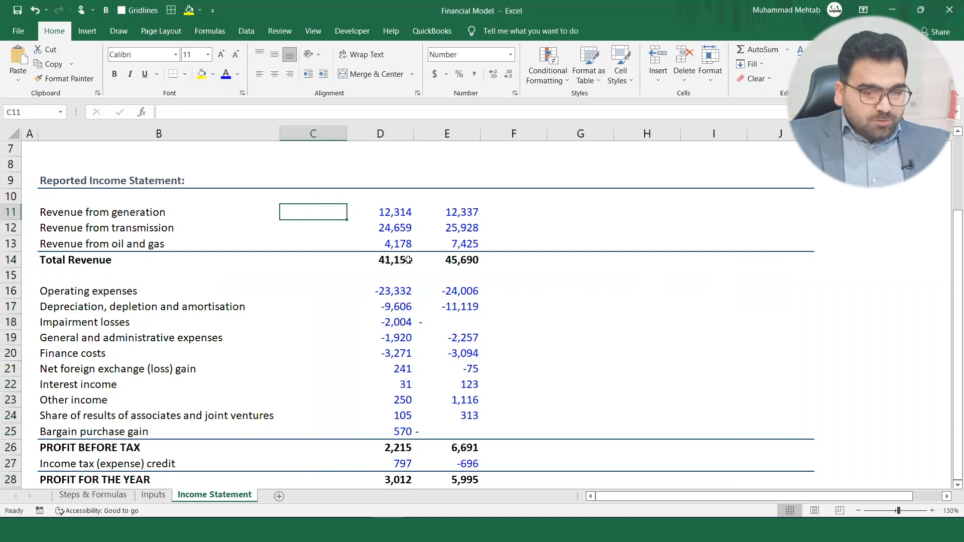
pyautogui.hotkey('ctrl', 'v')
# Copy the 2019 operating expenses, depreciation and impairment entries (-23,625, -9,471 and a dash) from AR 2020.pdf into C16:C18 in Excel.
pyautogui.click(303, 302)
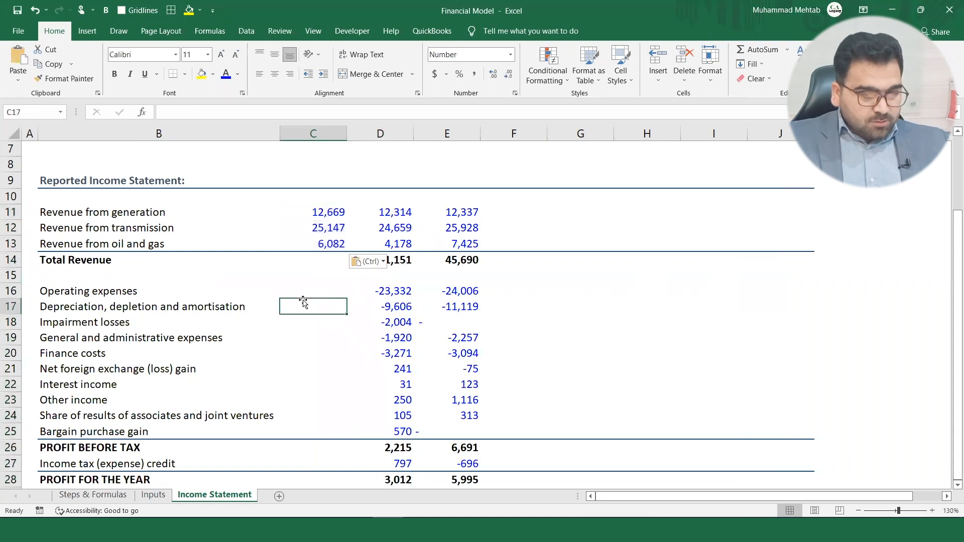
pyautogui.click(331, 292)
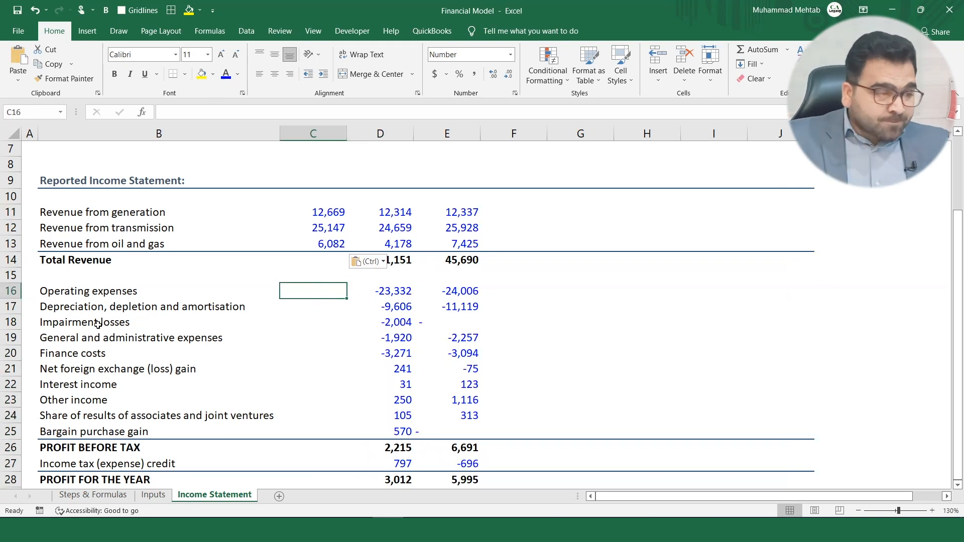
pyautogui.hotkey('alt', 'Tab')
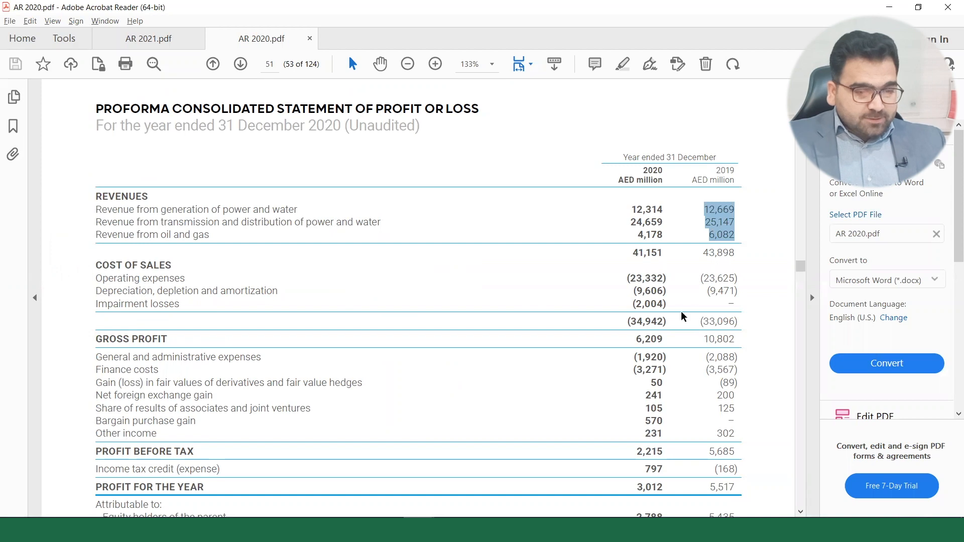
pyautogui.moveTo(699, 278); pyautogui.dragTo(732, 306)
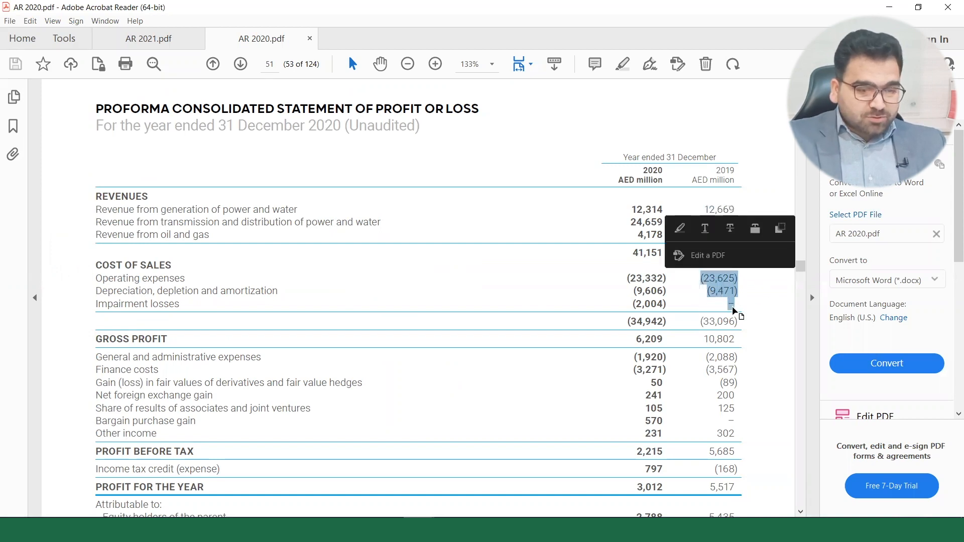
pyautogui.hotkey('alt', 'Tab')
pyautogui.write('-23,625 -9,471 -')
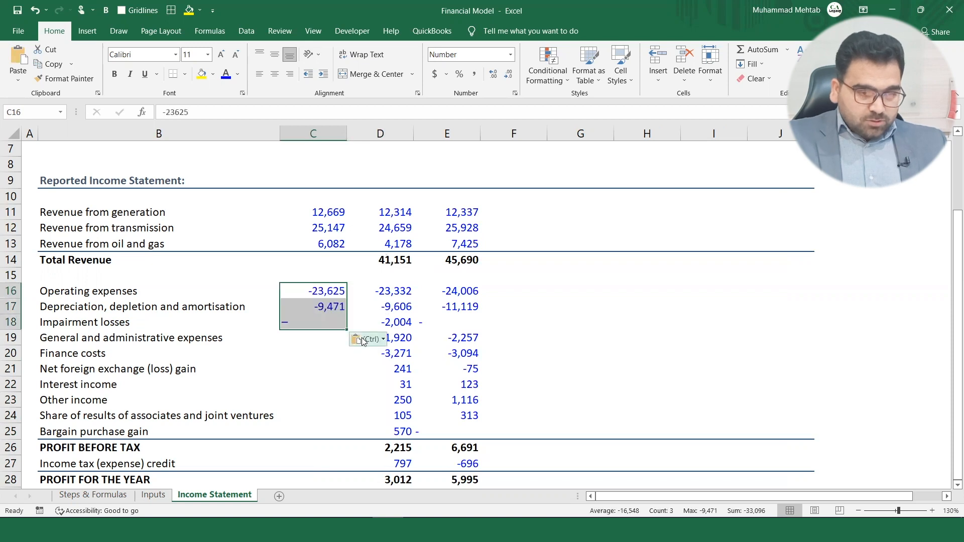
# Copy the 2019 general and administrative expenses and finance costs, -2,088 and -3,567, from AR 2020.pdf into C19:C20 in Excel.
pyautogui.click(325, 338)
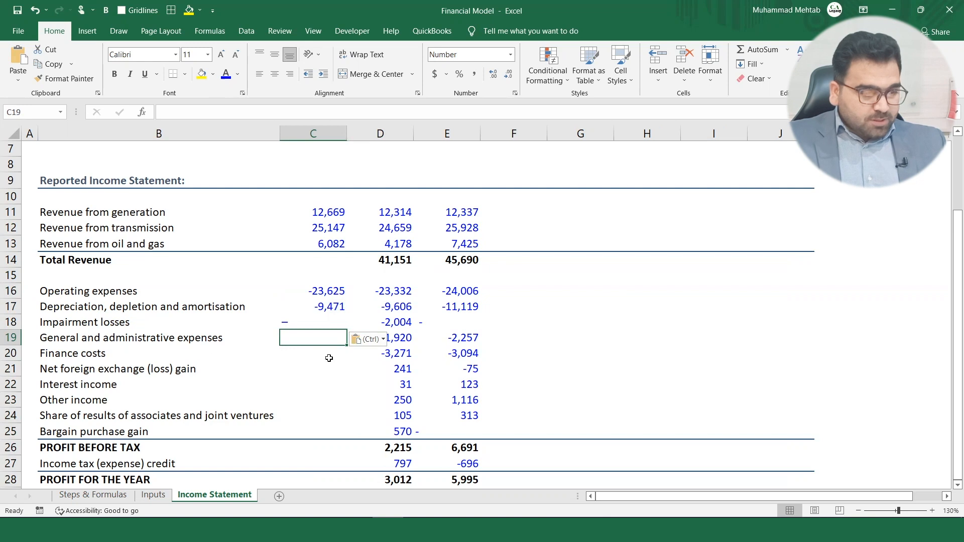
pyautogui.hotkey('alt', 'Tab')
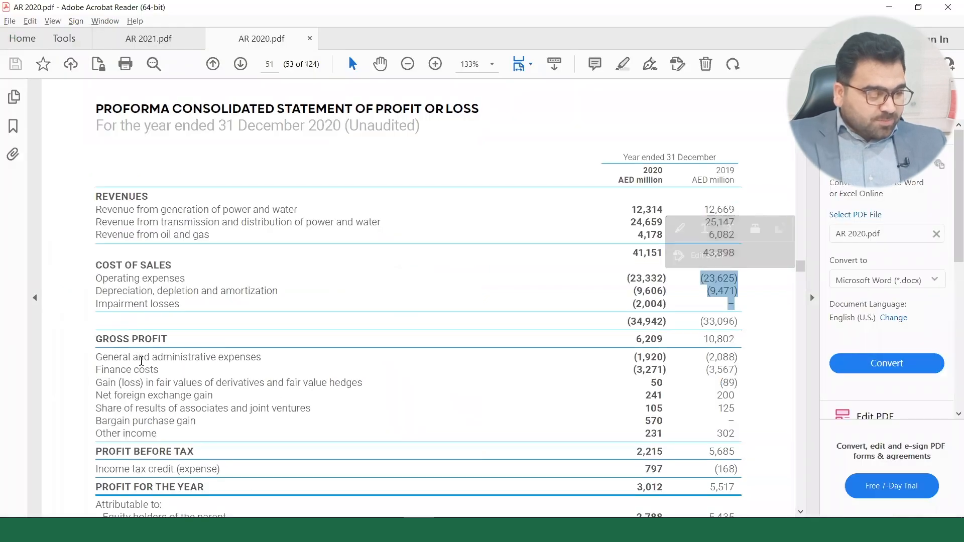
pyautogui.moveTo(702, 357); pyautogui.dragTo(728, 366)
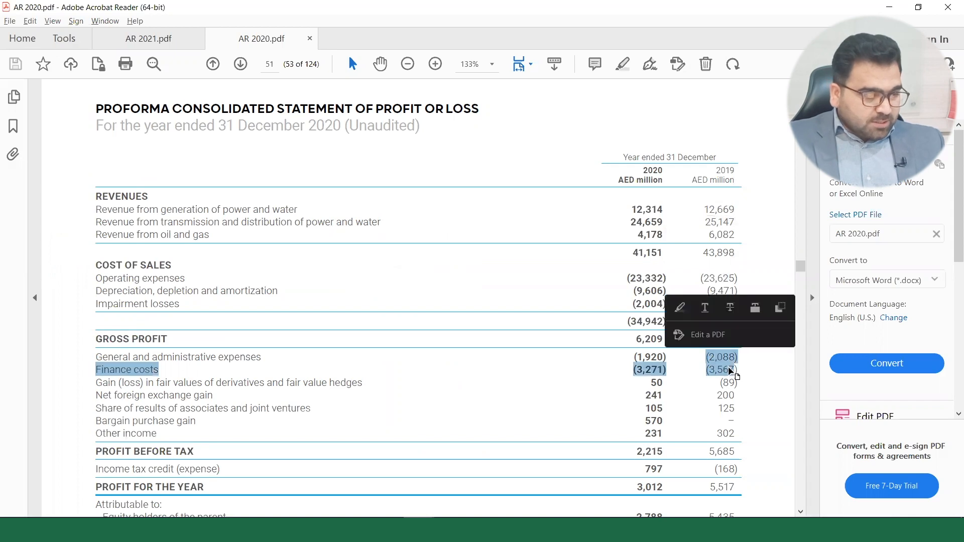
pyautogui.click(676, 357)
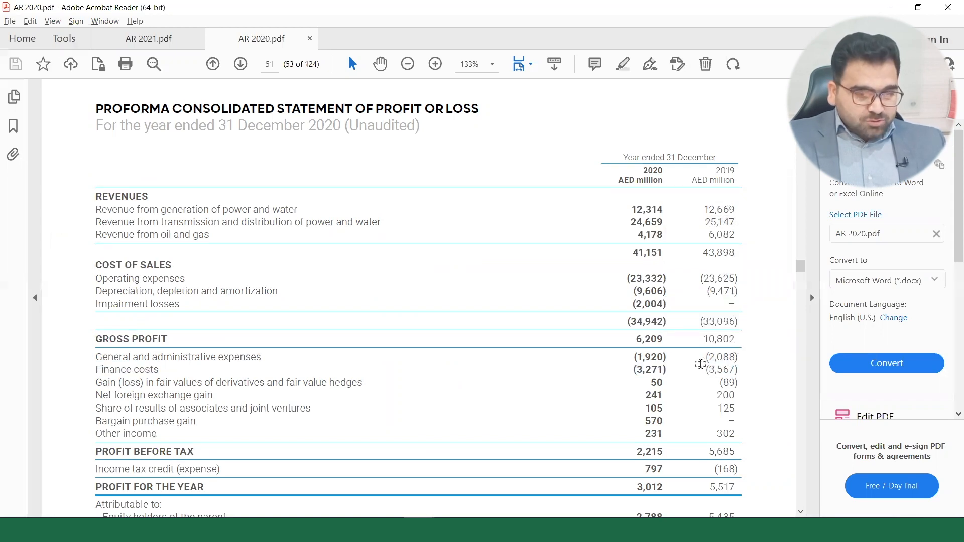
pyautogui.moveTo(704, 355); pyautogui.dragTo(731, 374)
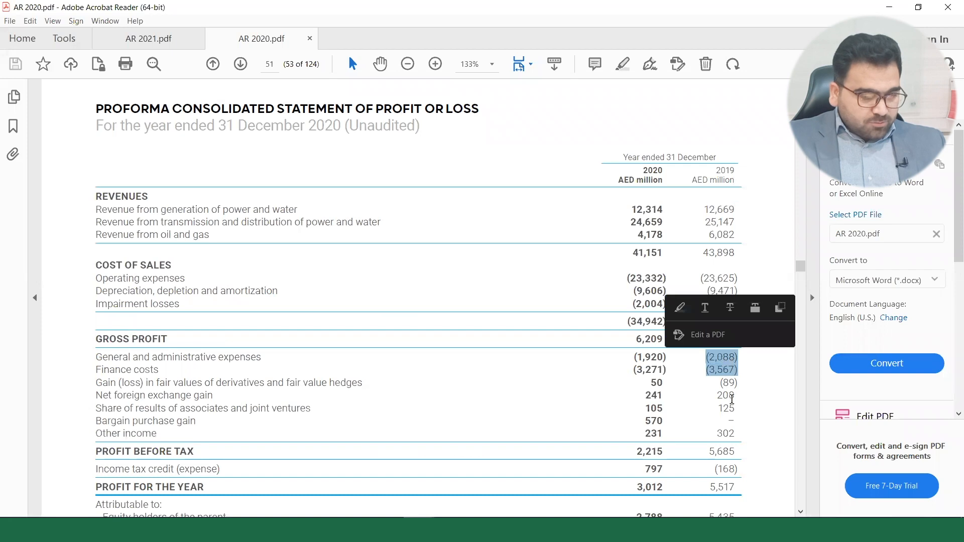
pyautogui.hotkey('ctrl', 'c')
pyautogui.hotkey('alt', 'Tab')
pyautogui.hotkey('ctrl', 'v')
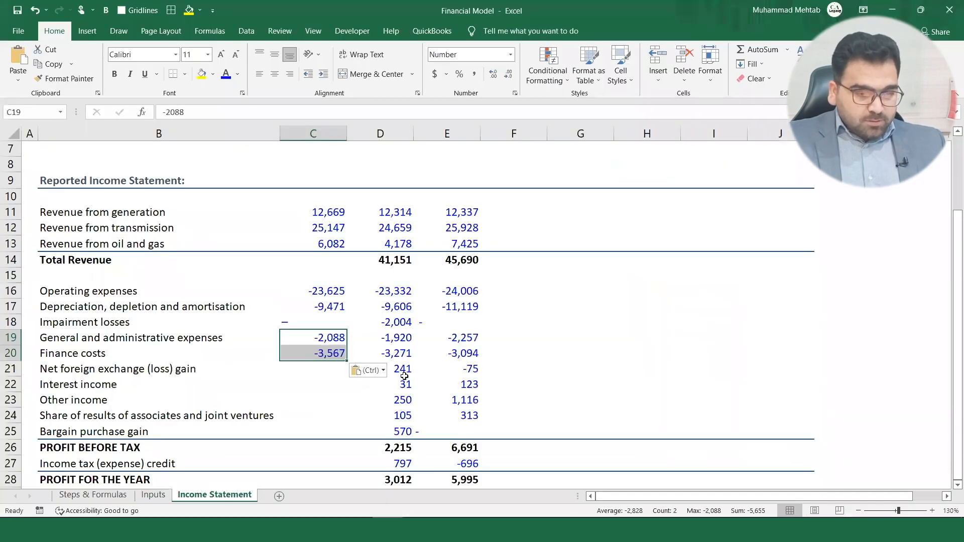
# Apply the formatting of the 2021 impairment losses cell E18 to C18.
pyautogui.click(323, 321)
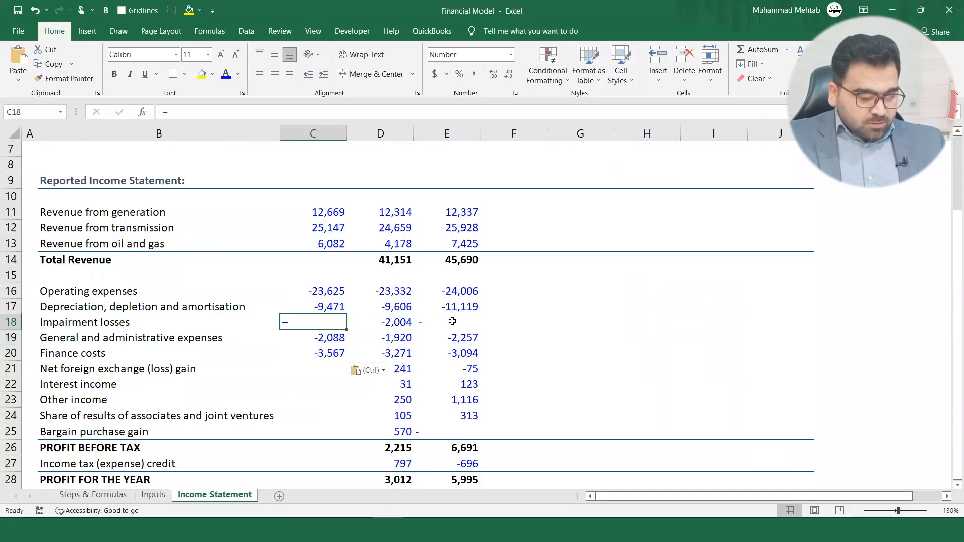
pyautogui.click(453, 321)
pyautogui.click(56, 78)
pyautogui.click(323, 321)
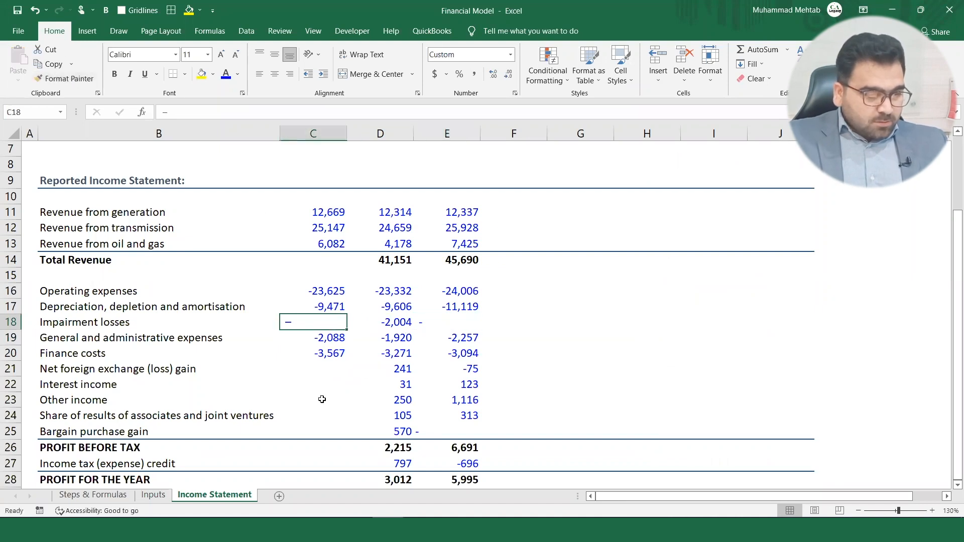
# Copy the 2019 net foreign exchange gain of 200 from AR 2020.pdf into C21 in Excel.
pyautogui.click(332, 357)
pyautogui.click(327, 369)
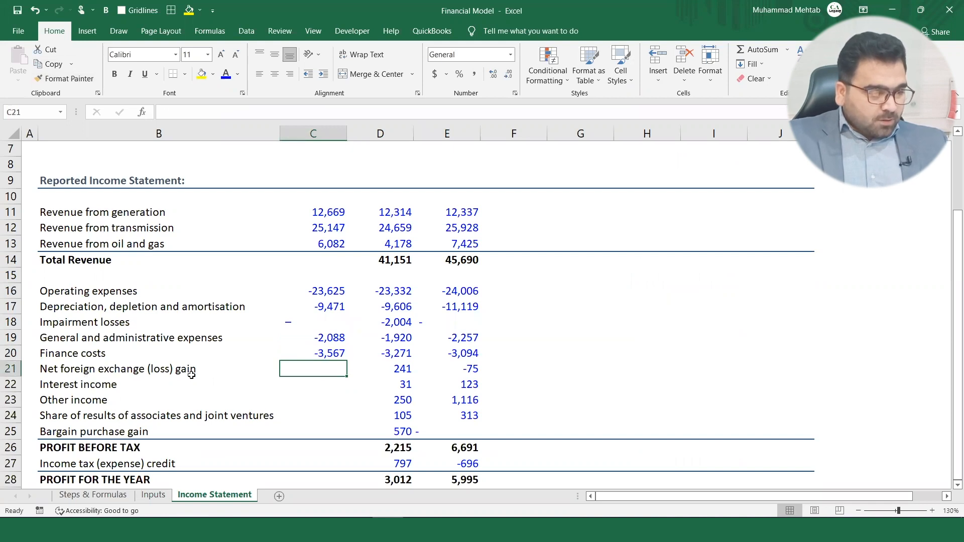
pyautogui.hotkey('alt', 'Tab')
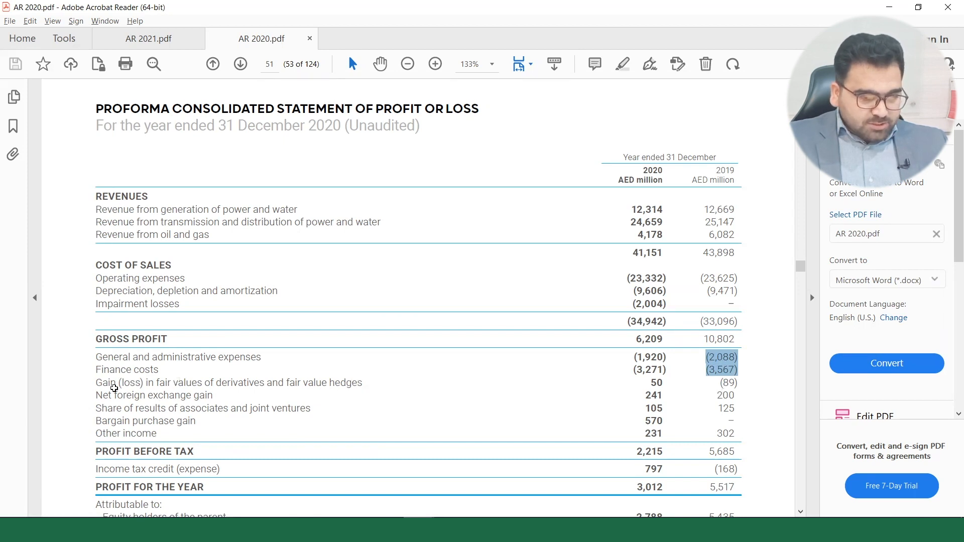
pyautogui.hotkey('alt', 'Tab')
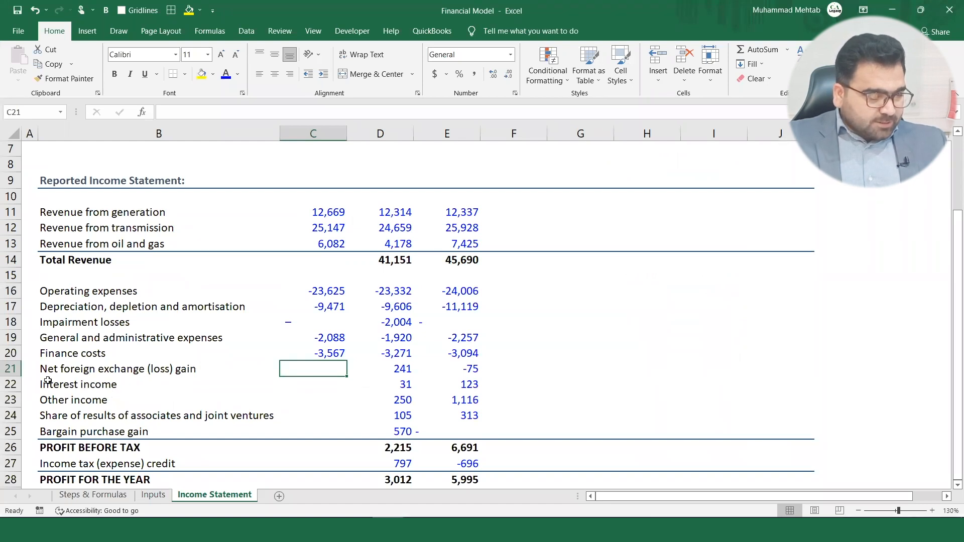
pyautogui.hotkey('alt', 'Tab')
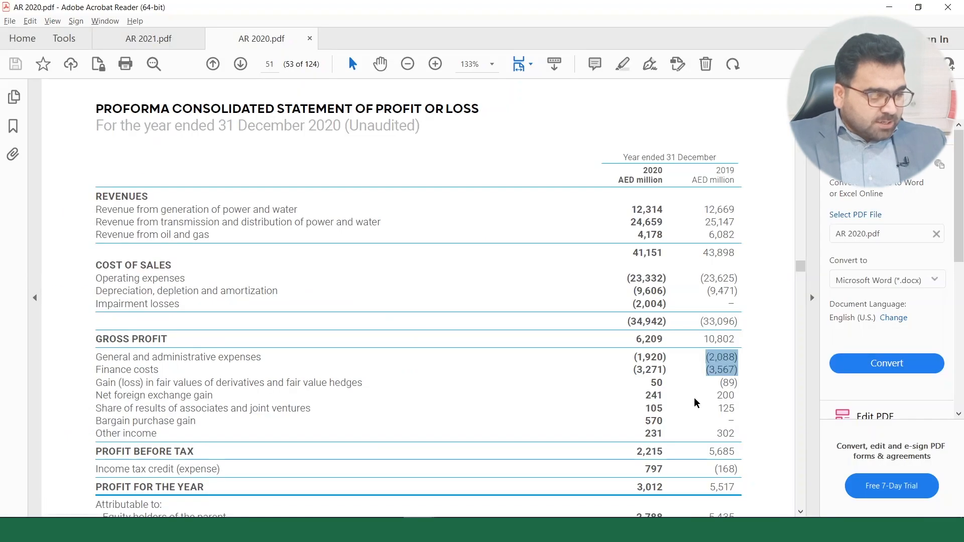
pyautogui.doubleClick(718, 396)
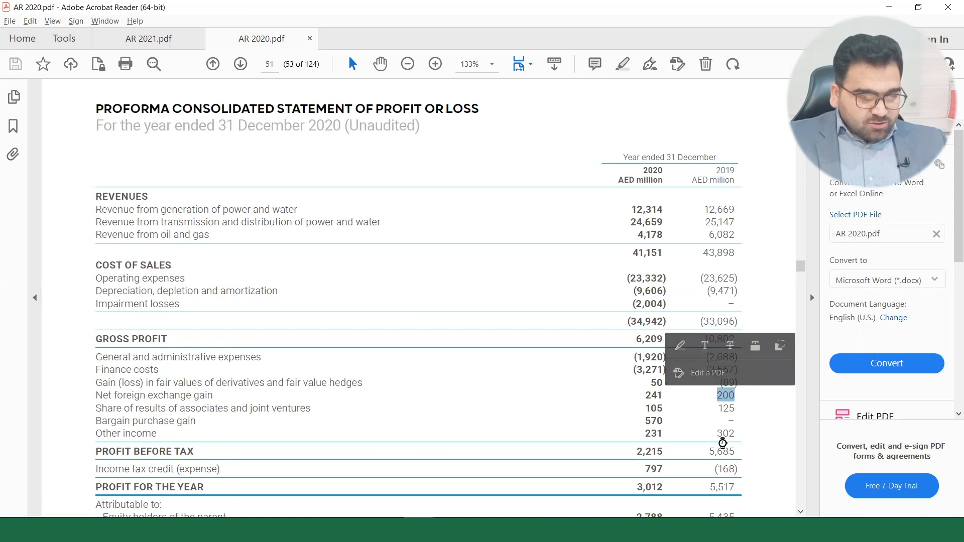
pyautogui.hotkey('alt', 'Tab')
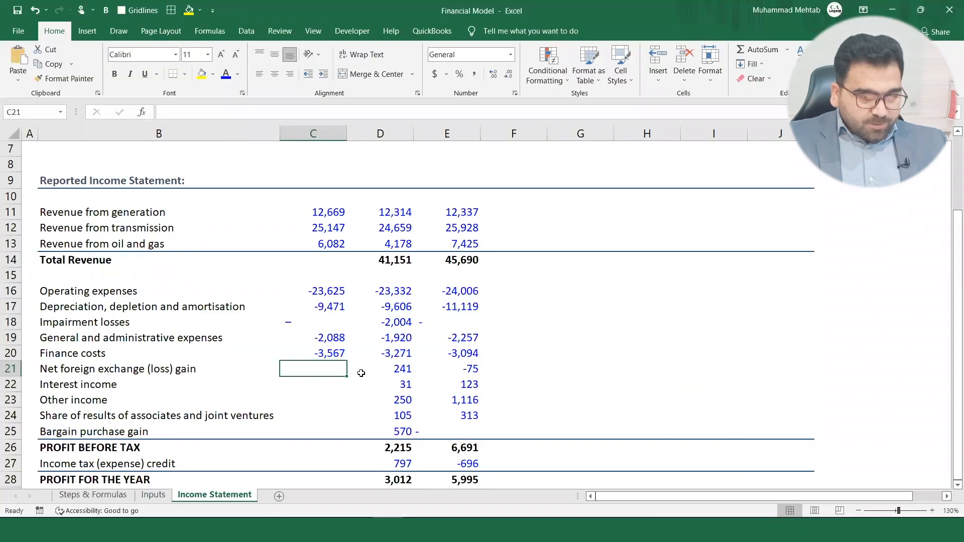
pyautogui.hotkey('ctrl', 'v')
# Copy the 2019 other income figure of 302 from AR 2020.pdf and return to the 2019 column in Excel.
pyautogui.hotkey('alt', 'Tab')
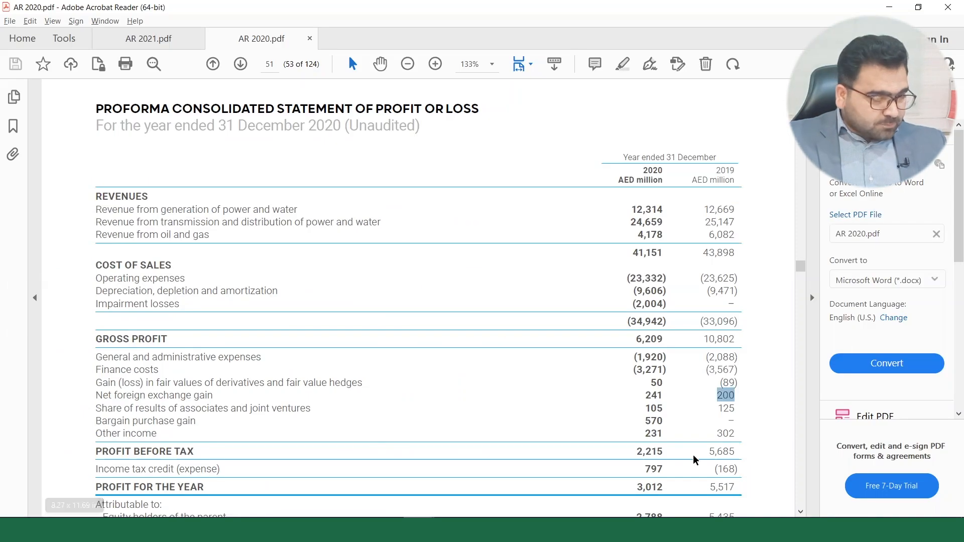
pyautogui.moveTo(715, 433); pyautogui.dragTo(743, 433)
pyautogui.hotkey('ctrl', 'c')
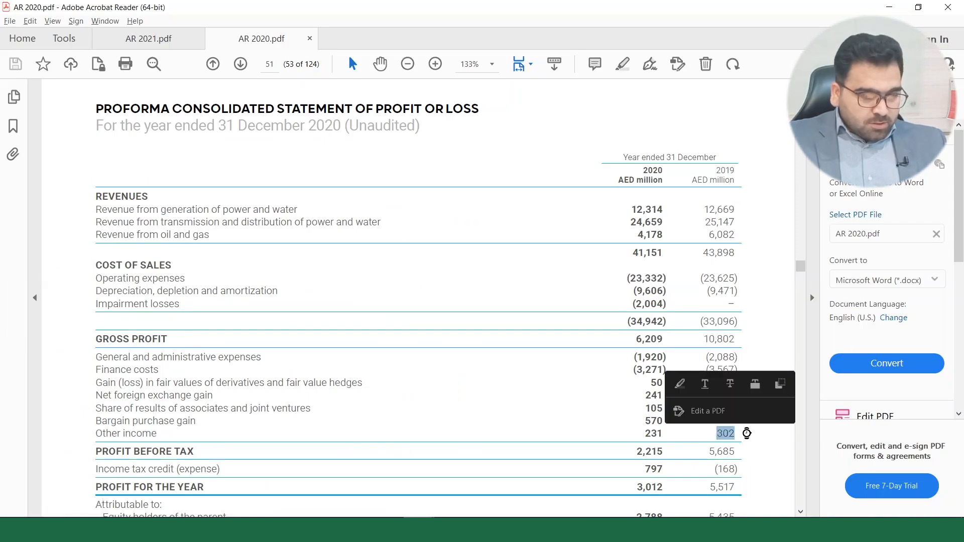
pyautogui.hotkey('alt', 'Tab')
pyautogui.click(340, 390)
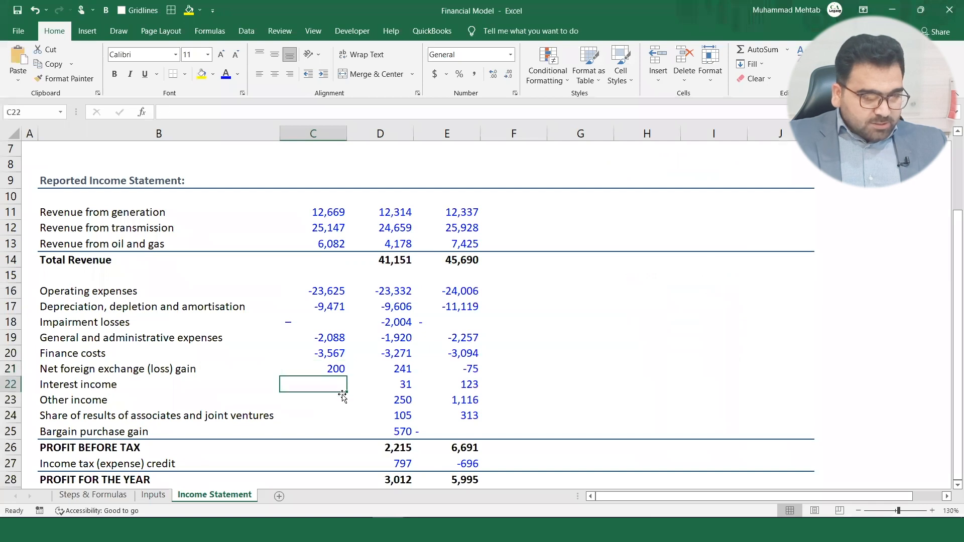
# Paste 302 as the 2019 other income in C23 and check the bargain purchase gain in AR 2020.pdf.
pyautogui.click(332, 402)
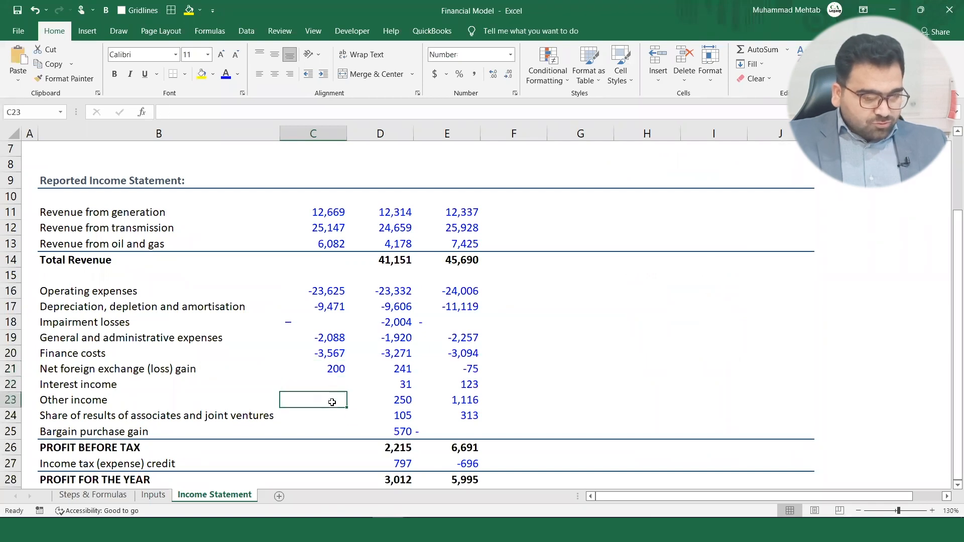
pyautogui.hotkey('ctrl', 'v')
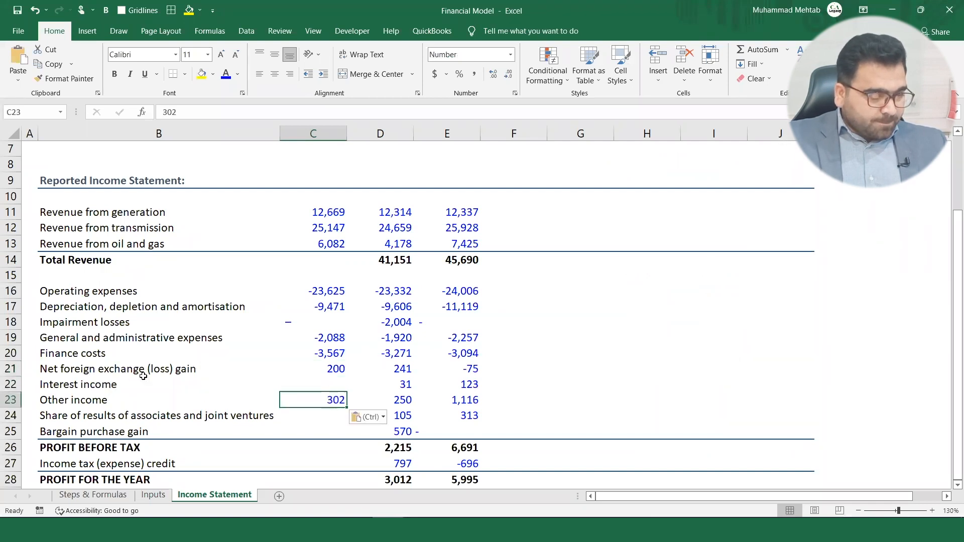
pyautogui.hotkey('alt', 'Tab')
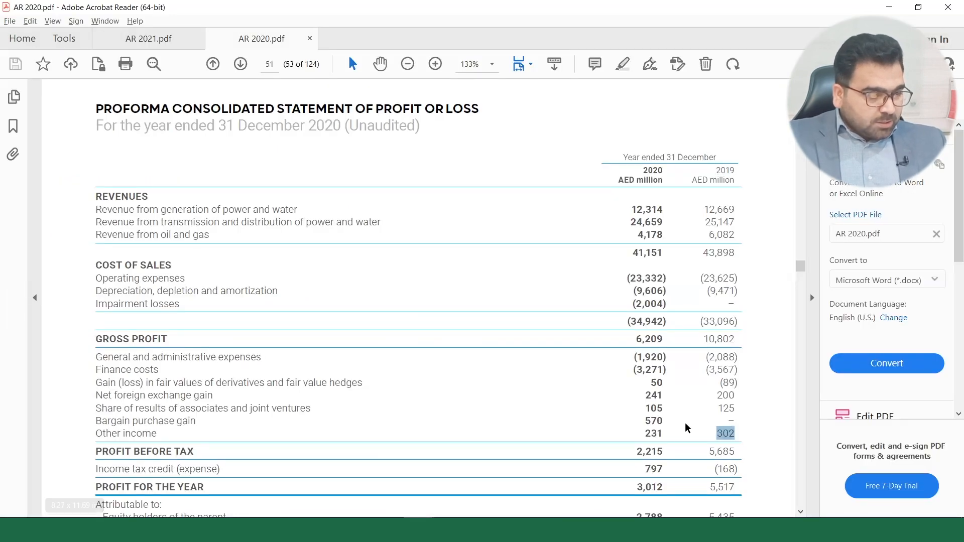
pyautogui.hotkey('alt', 'Tab')
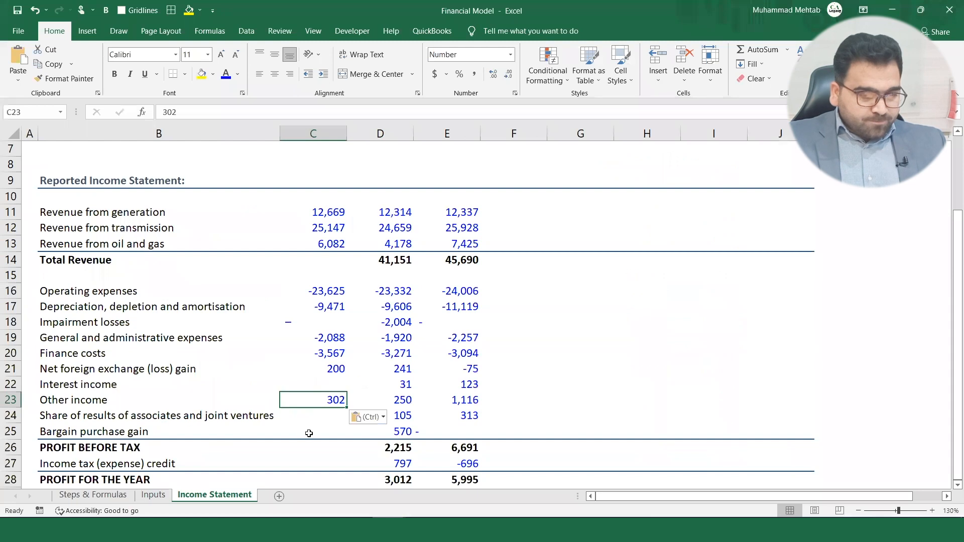
# Enter 0 as the 2019 bargain purchase gain in C25 and give the cell the comma number format.
pyautogui.click(334, 431)
pyautogui.write('0')
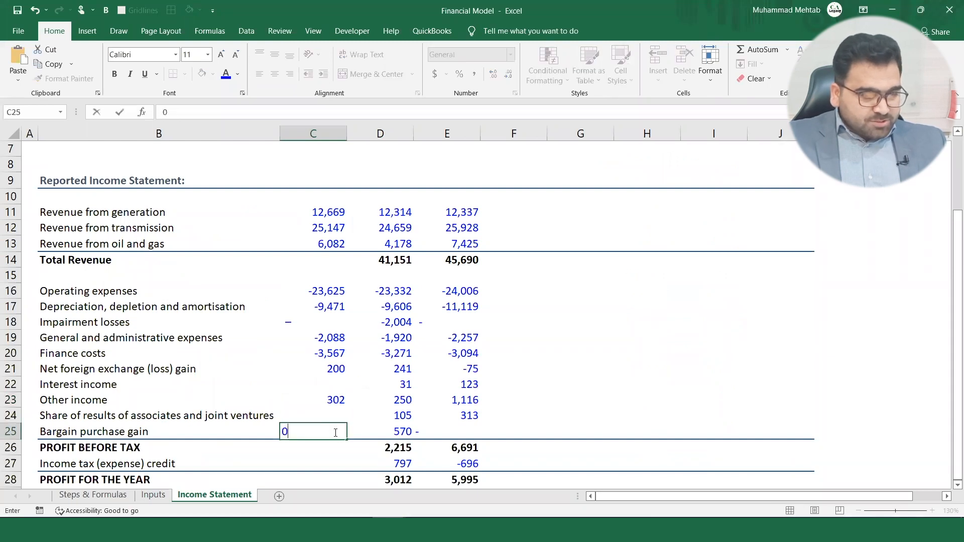
pyautogui.press('Return')
pyautogui.click(334, 432)
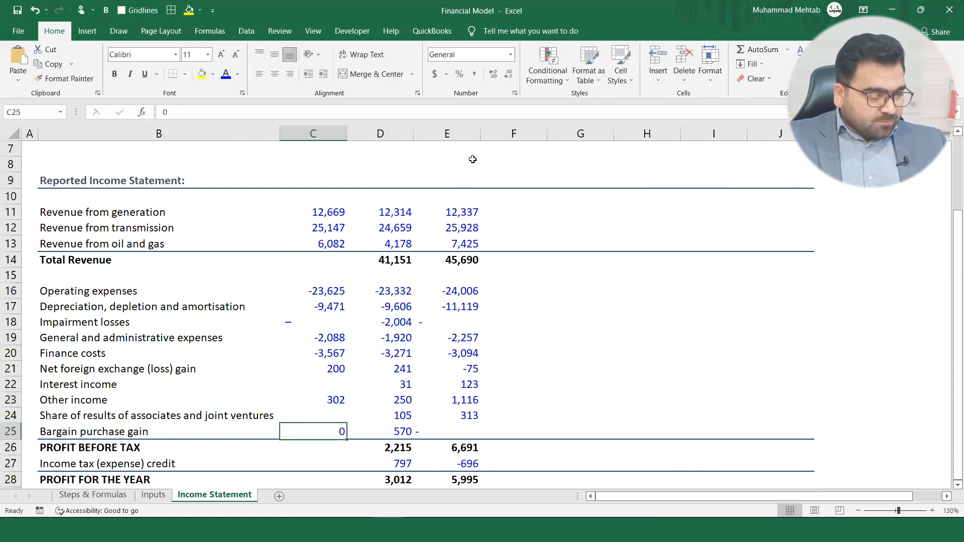
pyautogui.click(474, 75)
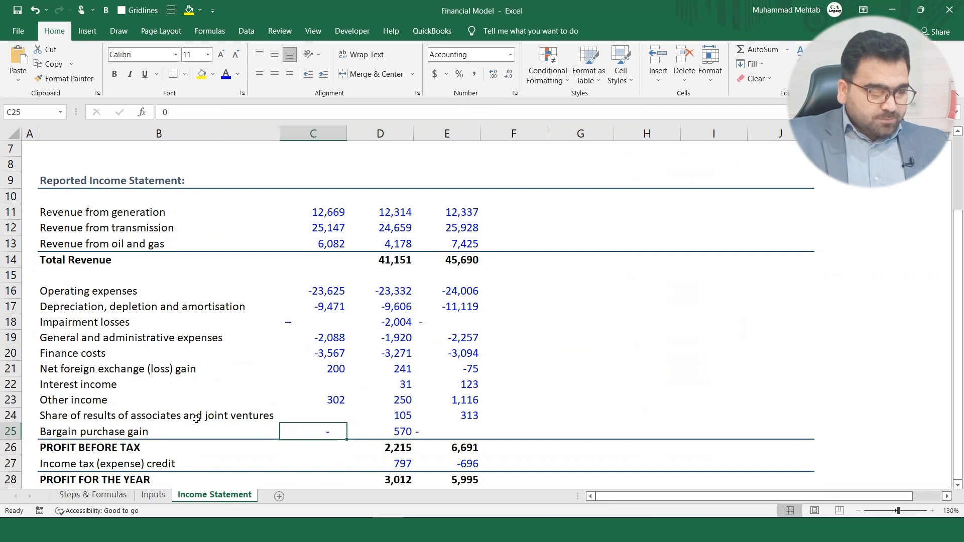
# Copy the 2019 share of results of associates and joint ventures, 125, from AR 2020.pdf into C24 of the Excel income statement.
pyautogui.hotkey('alt', 'Tab')
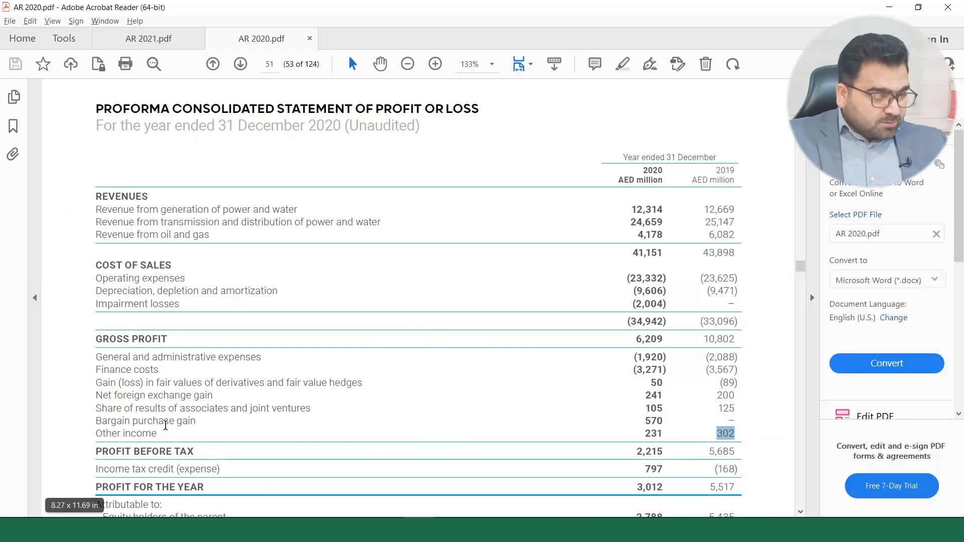
pyautogui.moveTo(724, 409); pyautogui.dragTo(729, 410)
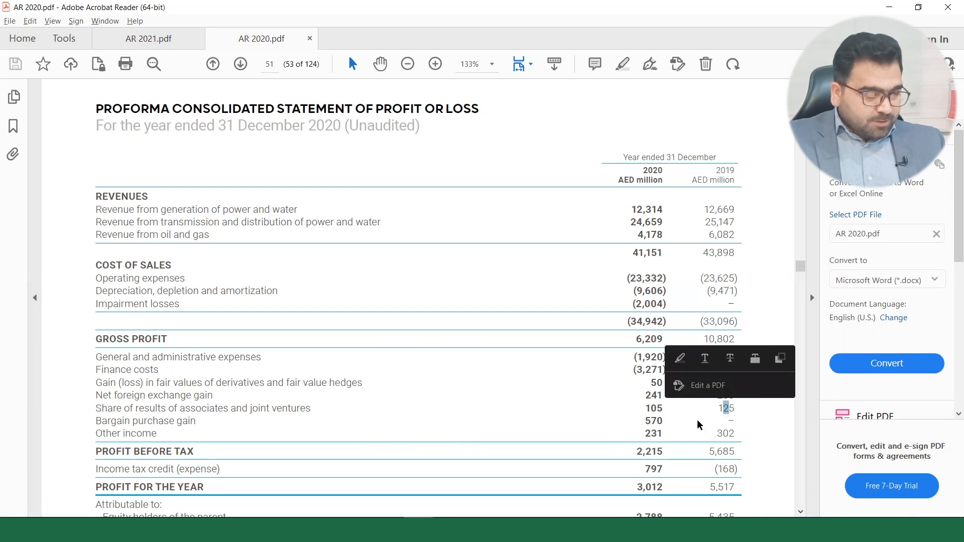
pyautogui.doubleClick(726, 409)
pyautogui.hotkey('ctrl', 'c')
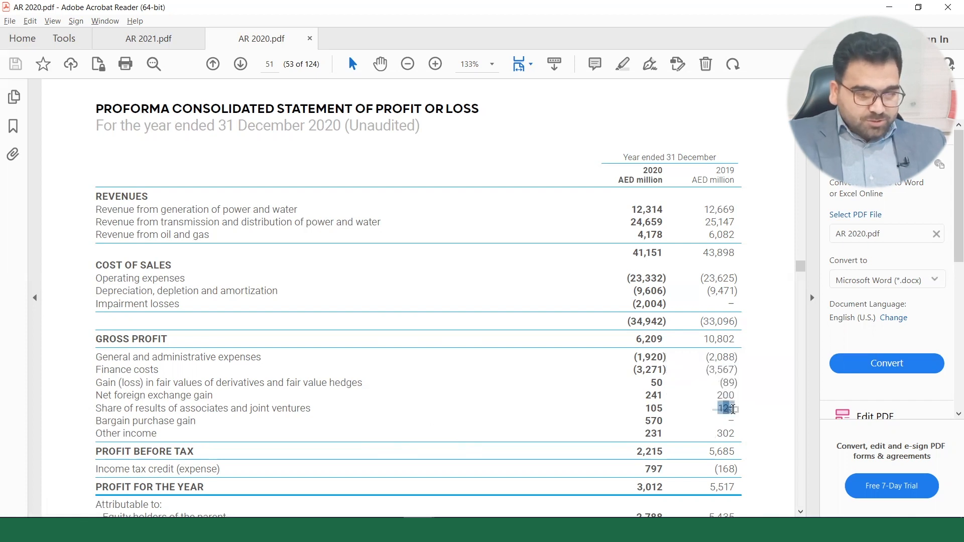
pyautogui.hotkey('alt', 'Tab')
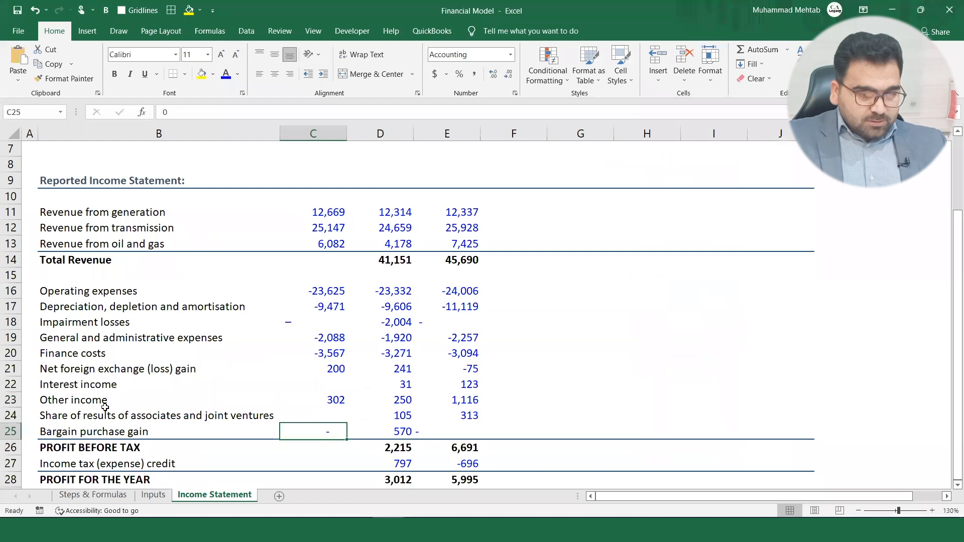
pyautogui.click(327, 420)
pyautogui.hotkey('ctrl', 'v')
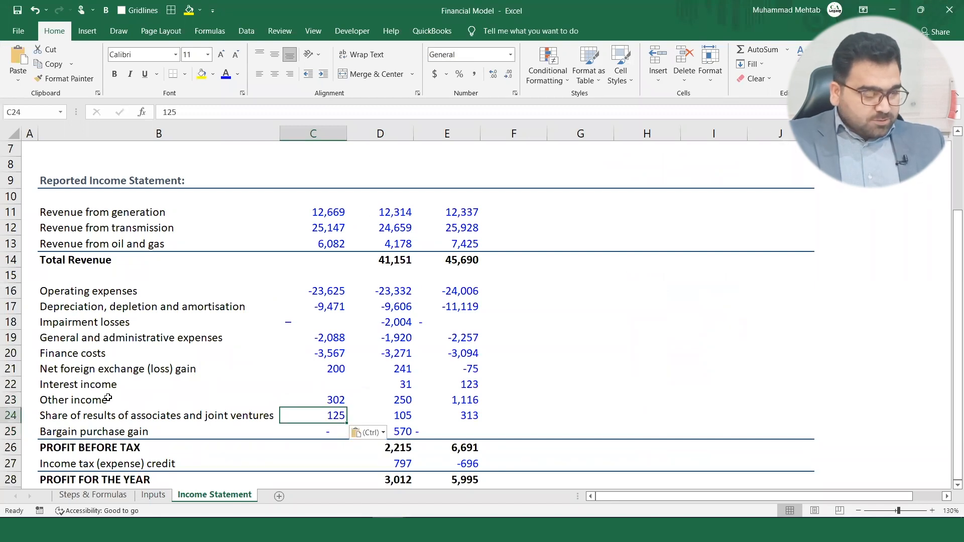
# Copy the 2019 loss in fair values of derivatives, (89), from AR 2020.pdf into the interest income cell C22 in Excel.
pyautogui.hotkey('alt', 'Tab')
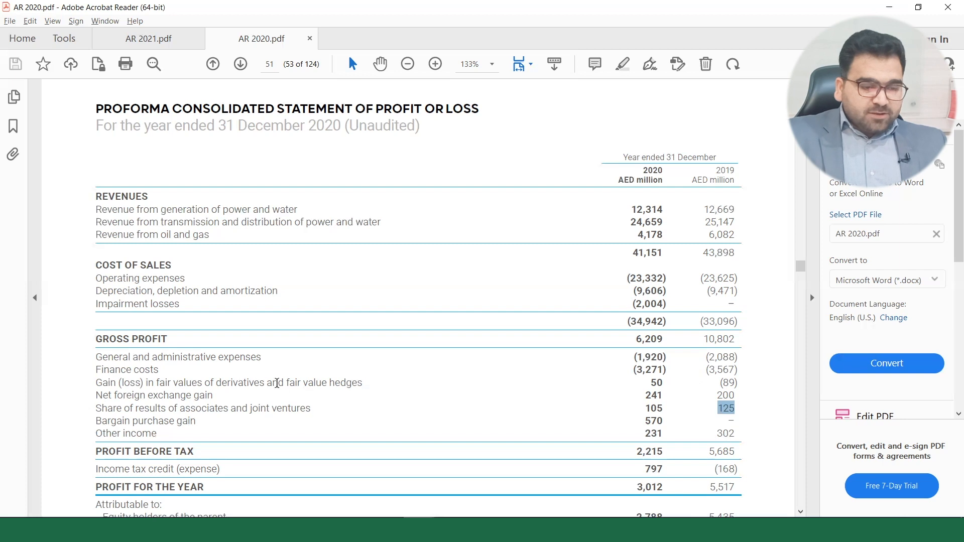
pyautogui.hotkey('alt', 'Tab')
pyautogui.hotkey('ctrl', 'v')
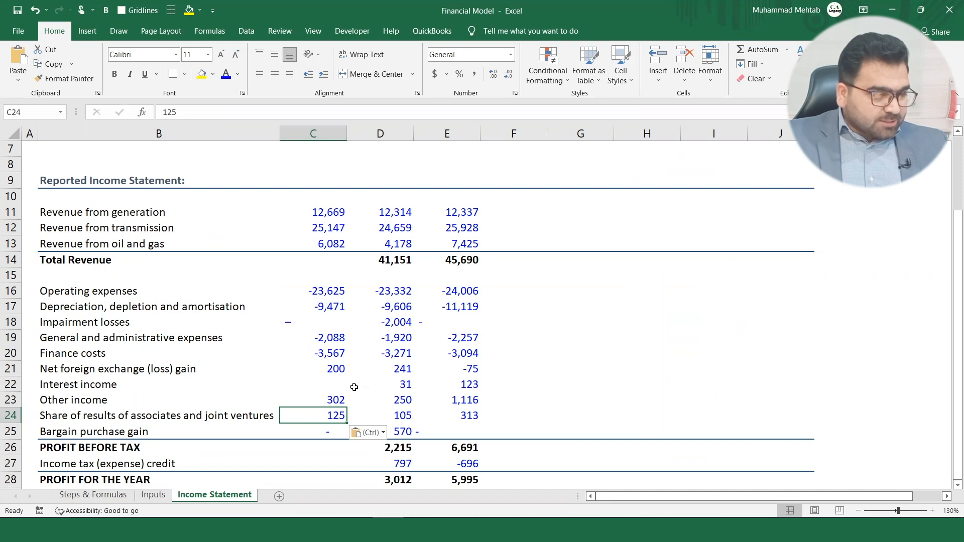
pyautogui.hotkey('alt', 'Tab')
pyautogui.moveTo(720, 385); pyautogui.dragTo(741, 386)
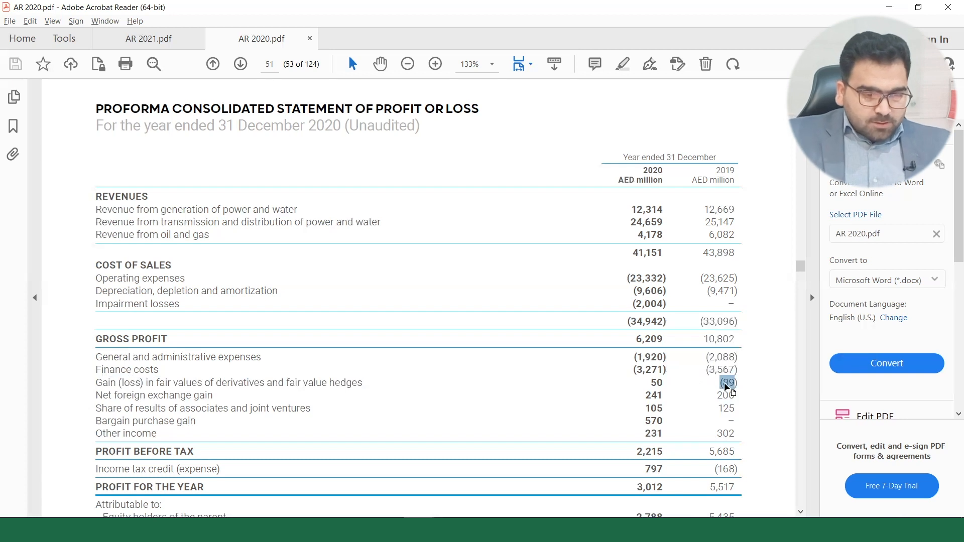
pyautogui.click(737, 389)
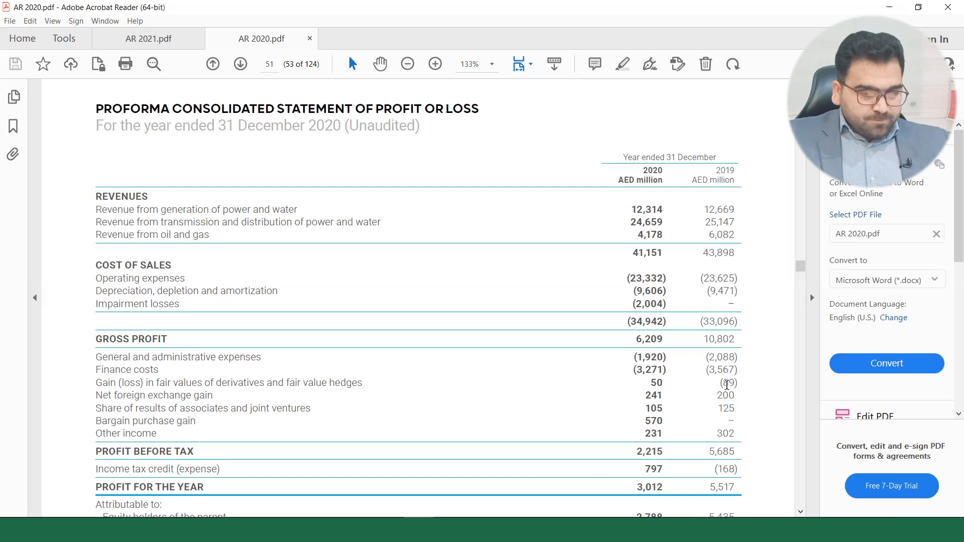
pyautogui.moveTo(717, 384); pyautogui.dragTo(739, 385)
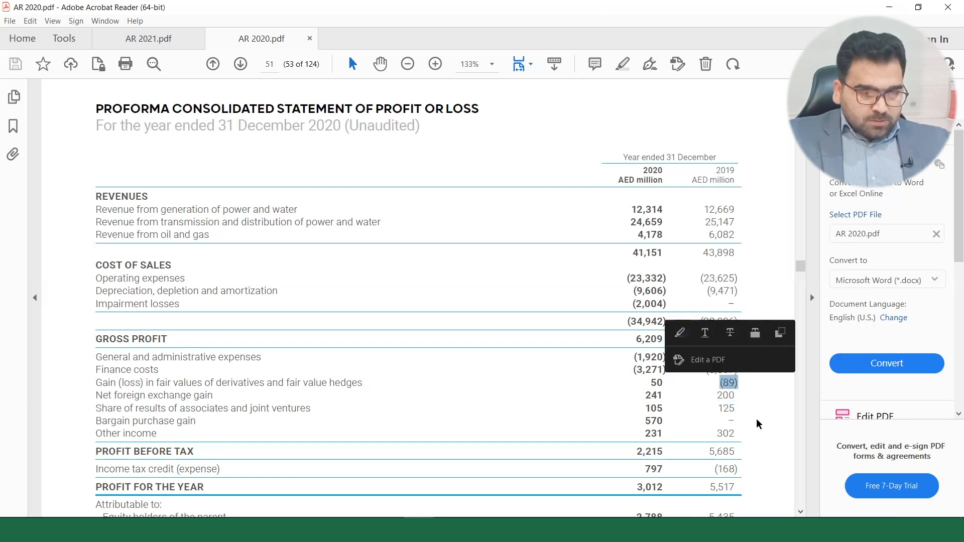
pyautogui.hotkey('ctrl', 'c')
pyautogui.hotkey('alt', 'Tab')
pyautogui.press('Up')
pyautogui.press('Up')
pyautogui.hotkey('ctrl', 'v')
# Copy the Total Revenue formula from D14 into C14 for 2019.
pyautogui.click(353, 451)
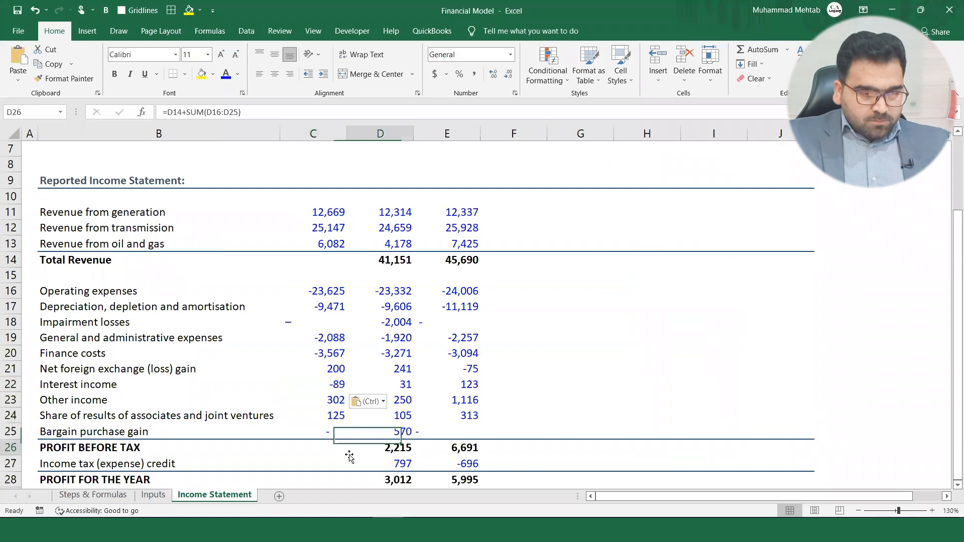
pyautogui.click(409, 260)
pyautogui.press('ctrl')
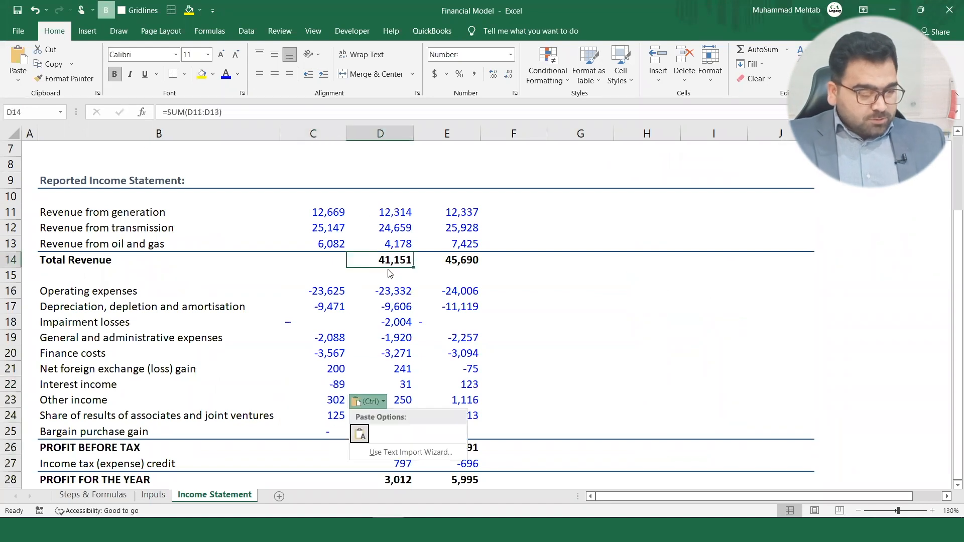
pyautogui.press('Escape')
pyautogui.hotkey('ctrl', 'c')
pyautogui.click(330, 259)
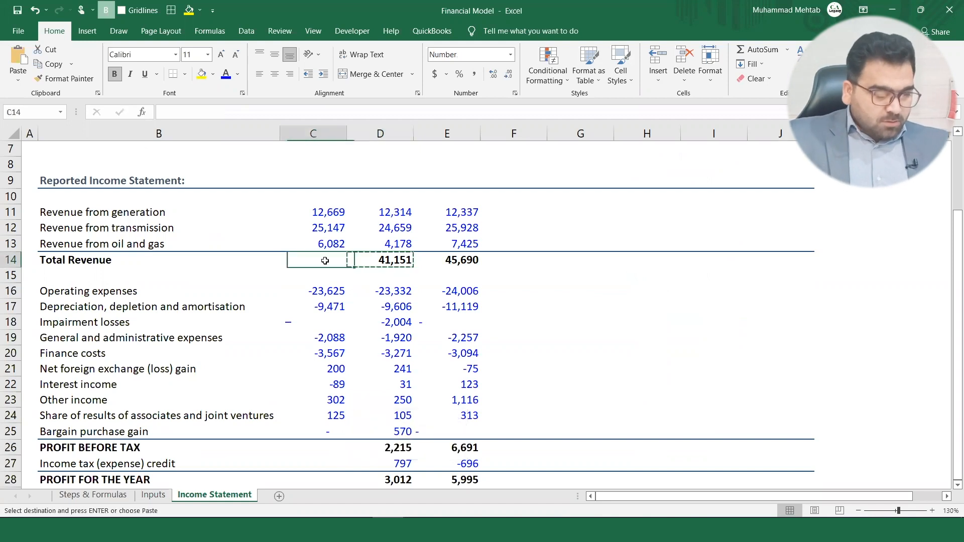
pyautogui.hotkey('ctrl', 'v')
# Copy the Profit Before Tax formula from D26 into C26 for 2019.
pyautogui.click(390, 448)
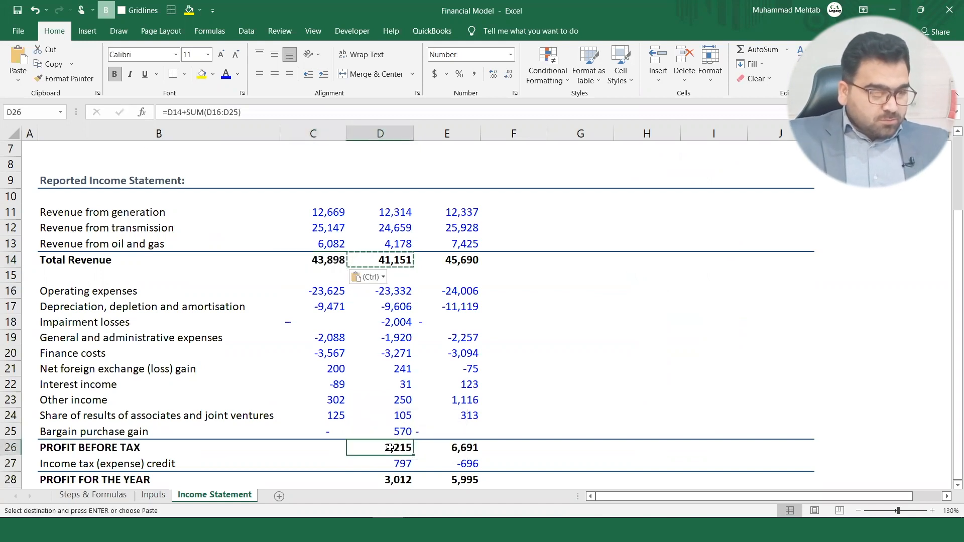
pyautogui.hotkey('ctrl', 'c')
pyautogui.click(330, 447)
pyautogui.hotkey('ctrl', 'v')
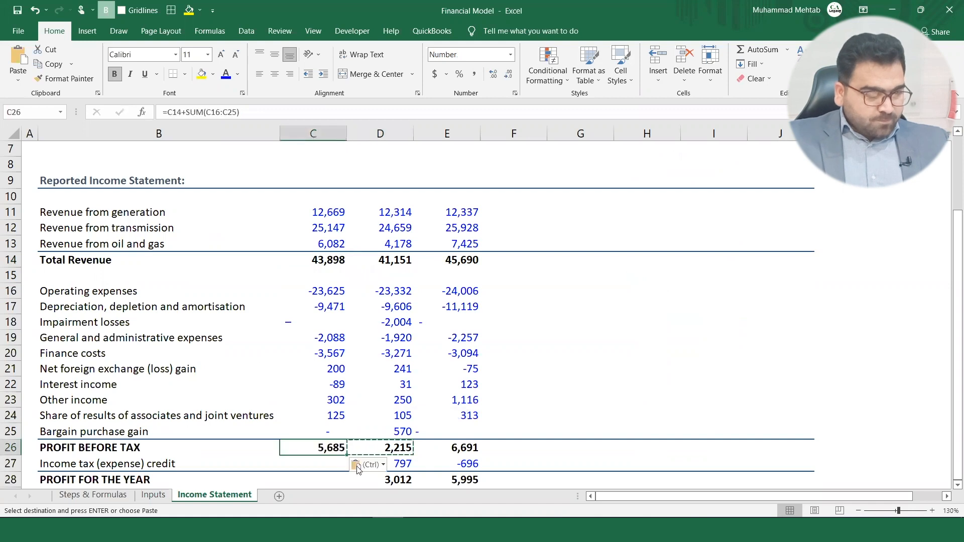
# Copy the 2019 income tax expense, (168), from AR 2020.pdf into C27 of the Excel income statement.
pyautogui.click(334, 463)
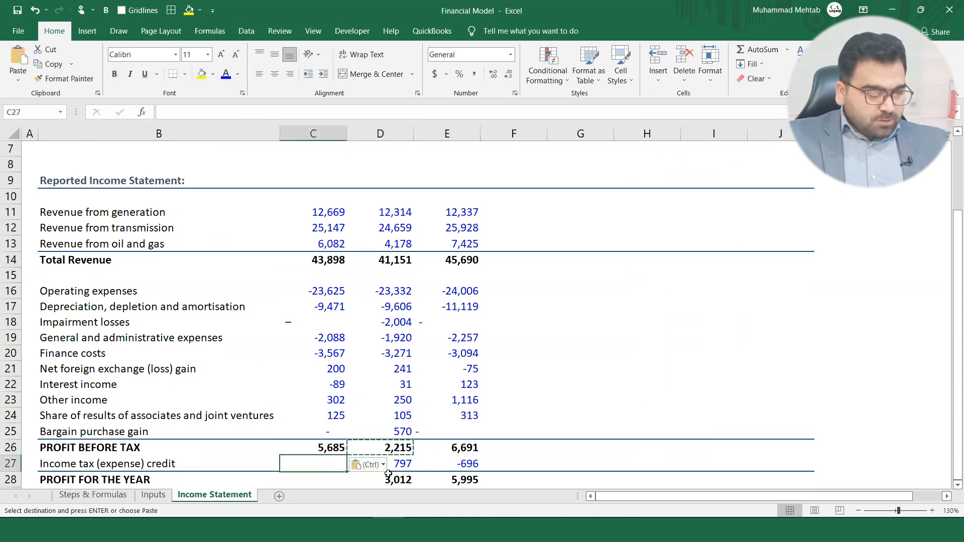
pyautogui.hotkey('alt', 'Tab')
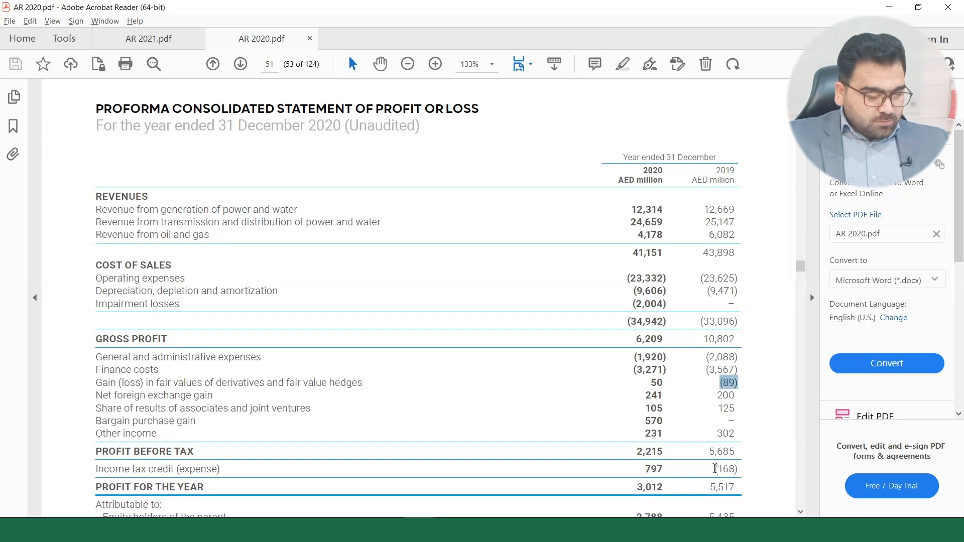
pyautogui.moveTo(715, 469); pyautogui.dragTo(740, 469)
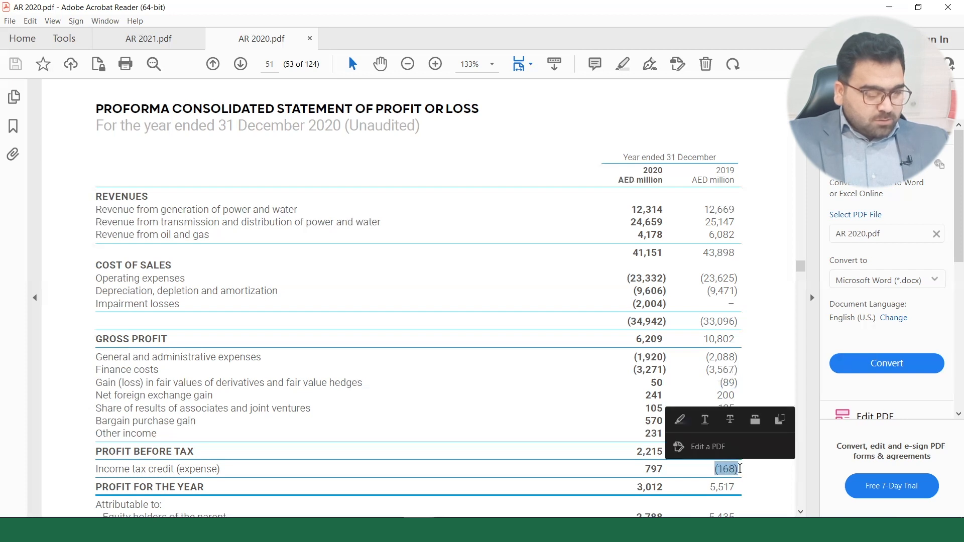
pyautogui.hotkey('ctrl', 'c')
pyautogui.hotkey('alt', 'Tab')
pyautogui.hotkey('ctrl', 'v')
# Copy the Profit for the Year formula from D28 into C28 for 2019.
pyautogui.click(403, 481)
pyautogui.hotkey('ctrl', 'c')
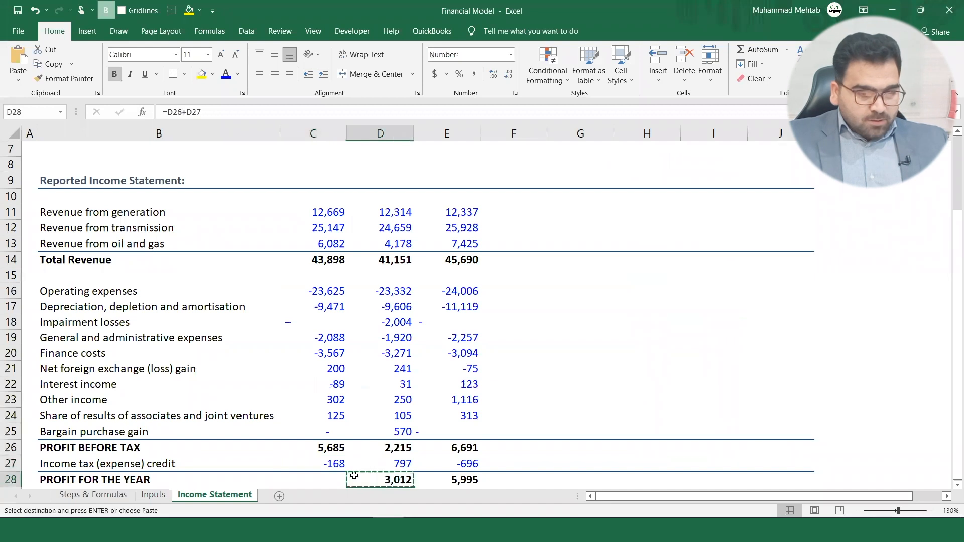
pyautogui.click(331, 479)
pyautogui.hotkey('ctrl', 'v')
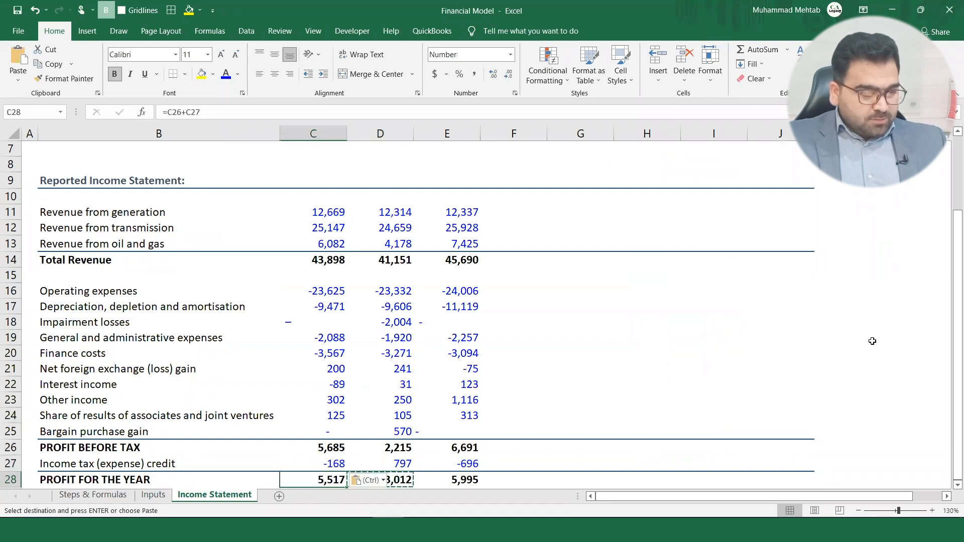
# Insert 15 entire blank rows at row 8, above the Reported Income Statement heading.
pyautogui.click(951, 340)
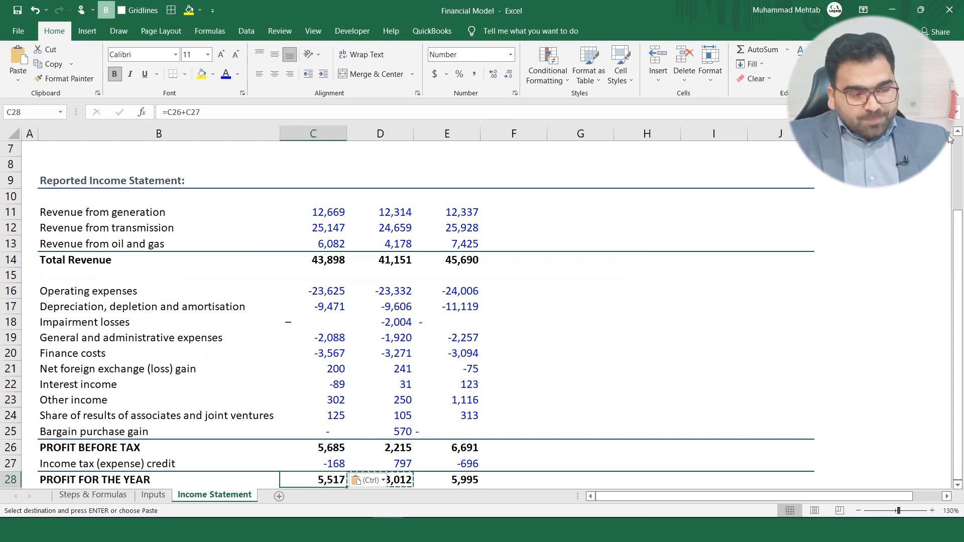
pyautogui.scroll(2, 949, 136)
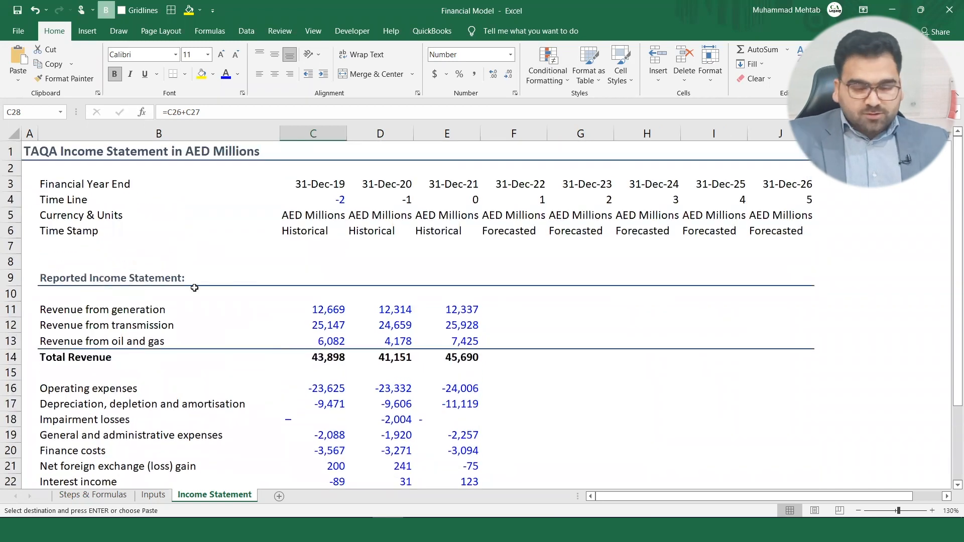
pyautogui.click(81, 262)
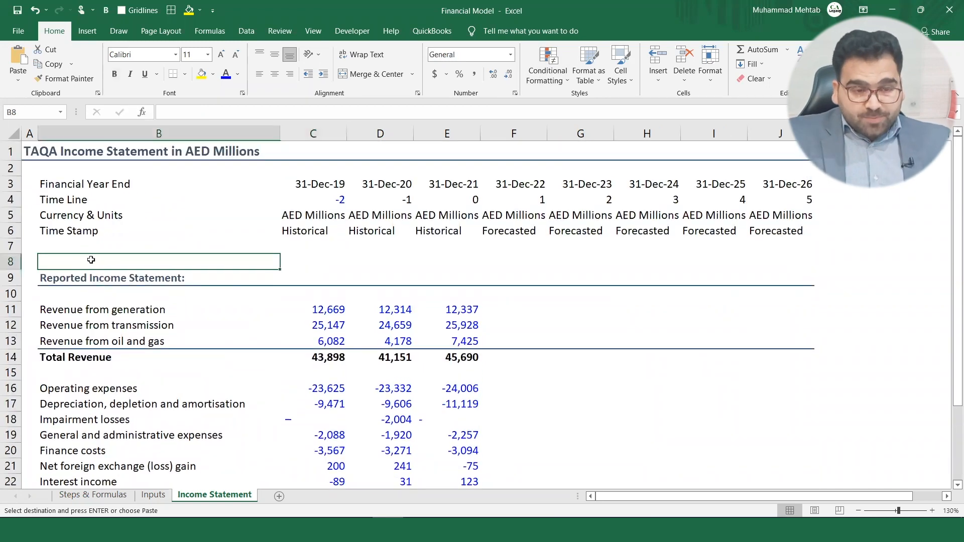
pyautogui.press('Escape')
pyautogui.hotkey('ctrl', 'shift', '+')
pyautogui.press('Down')
pyautogui.press('Down')
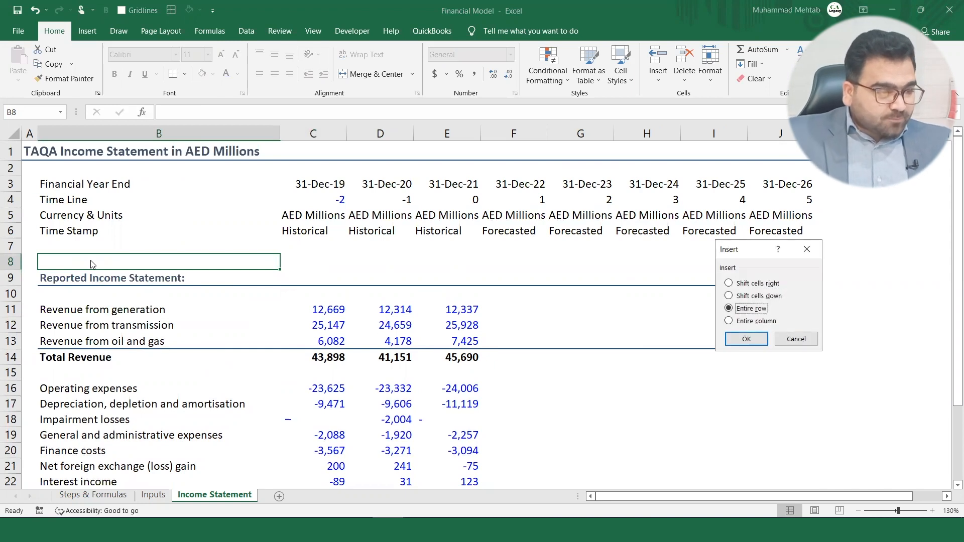
pyautogui.press('Return')
pyautogui.press('F4')
pyautogui.press('F4')
pyautogui.press('F4')
pyautogui.press('F4')
pyautogui.press('F4')
pyautogui.press('F4')
pyautogui.press('F4')
pyautogui.press('F4')
pyautogui.press('F4')
pyautogui.press('F4')
pyautogui.press('F4')
pyautogui.press('F4')
pyautogui.press('F4')
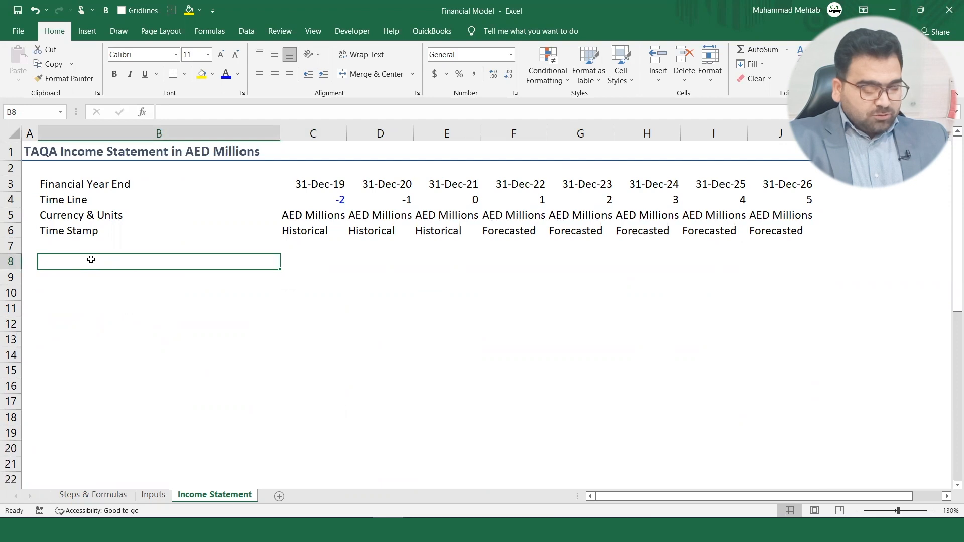
# Copy the Reported Income Statement heading row B24:J24 with its formatting to row 8, starting at B8.
pyautogui.moveTo(952, 231); pyautogui.dragTo(950, 308)
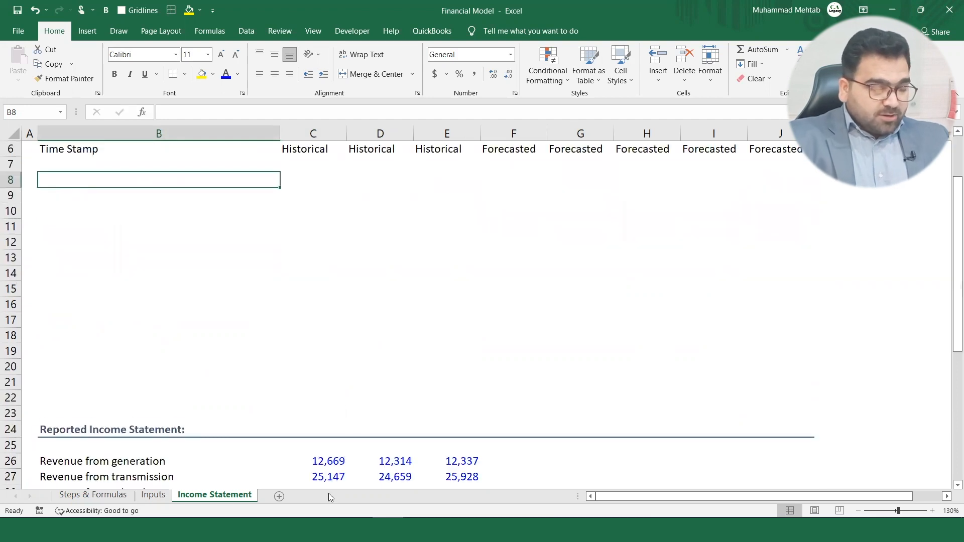
pyautogui.click(75, 432)
pyautogui.hotkey('shift', 'Right')
pyautogui.hotkey('shift', 'Right')
pyautogui.hotkey('shift', 'Right')
pyautogui.hotkey('shift', 'Right')
pyautogui.hotkey('shift', 'Right')
pyautogui.hotkey('shift', 'Right')
pyautogui.hotkey('shift', 'Right')
pyautogui.hotkey('shift', 'Right')
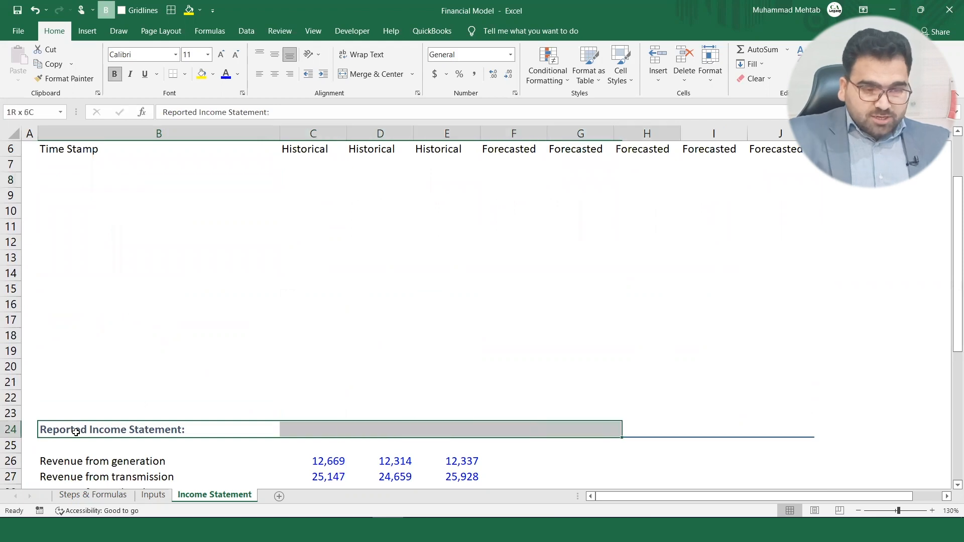
pyautogui.hotkey('ctrl', 'c')
pyautogui.press('Up')
pyautogui.press('Up')
pyautogui.press('Up')
pyautogui.press('Up')
pyautogui.press('Up')
pyautogui.press('Up')
pyautogui.press('Up')
pyautogui.press('Up')
pyautogui.press('Up')
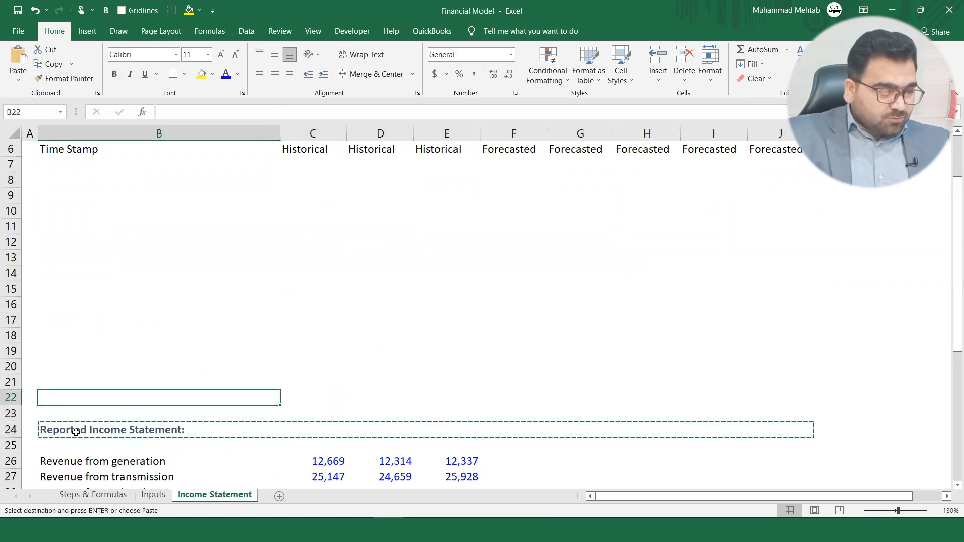
pyautogui.press('Up')
pyautogui.press('Up')
pyautogui.press('Up')
pyautogui.press('Up')
pyautogui.press('Up')
pyautogui.press('Up')
pyautogui.press('Up')
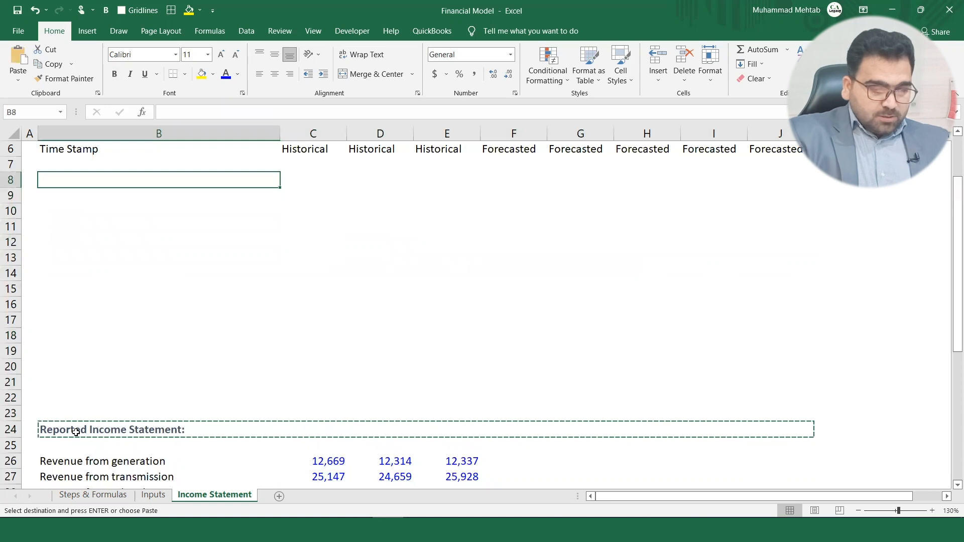
pyautogui.hotkey('ctrl', 'v')
pyautogui.press('Down')
pyautogui.press('Up')
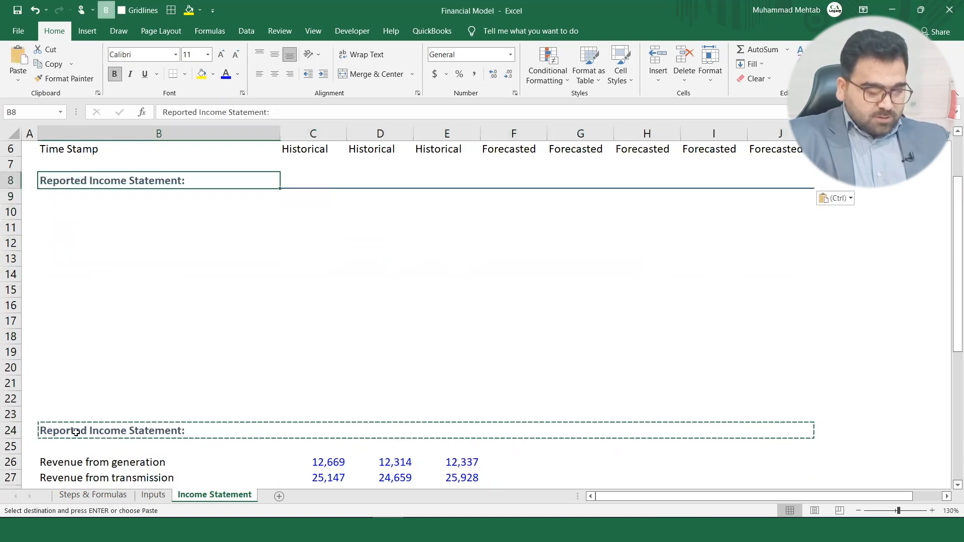
# Change the copied heading in B8 to "Standardized Income Statement:".
pyautogui.press('F2')
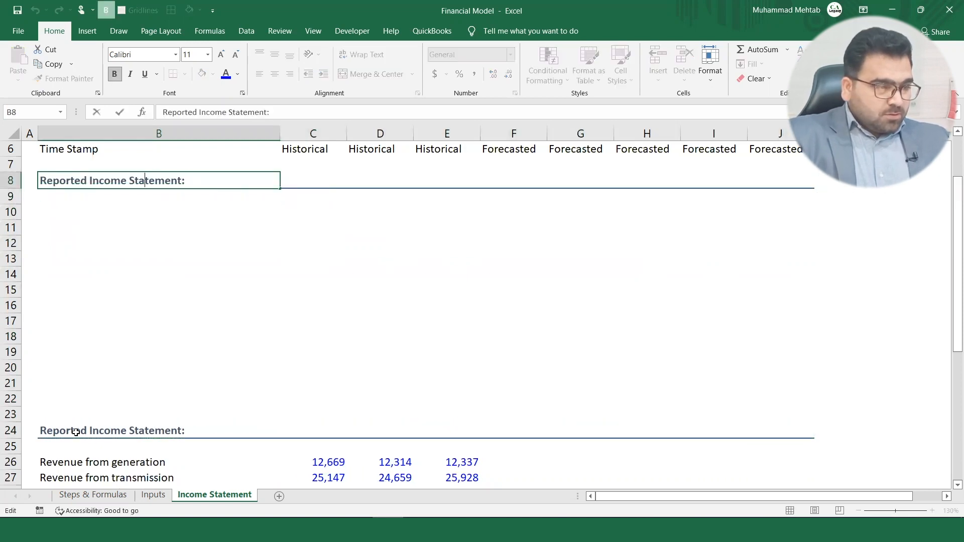
pyautogui.press('BackSpace')
pyautogui.press('BackSpace')
pyautogui.press('BackSpace')
pyautogui.press('BackSpace')
pyautogui.press('BackSpace')
pyautogui.press('BackSpace')
pyautogui.press('BackSpace')
pyautogui.press('BackSpace')
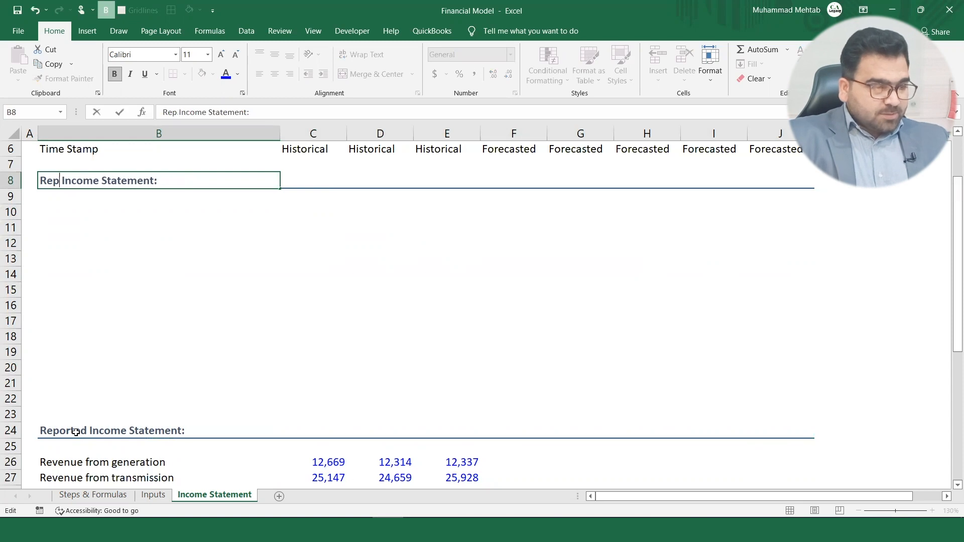
pyautogui.write('Standa')
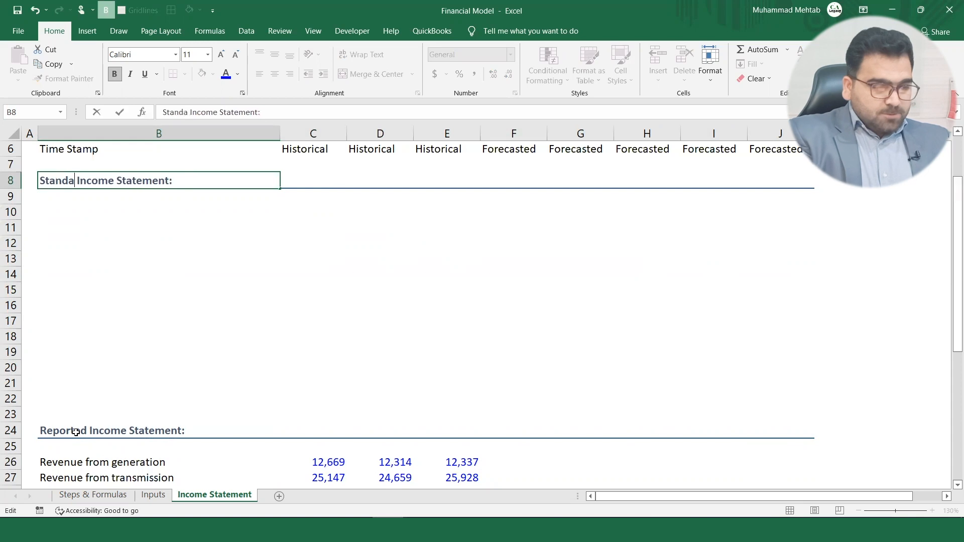
pyautogui.write('rdizde')
pyautogui.press('BackSpace')
pyautogui.press('BackSpace')
pyautogui.write('ed')
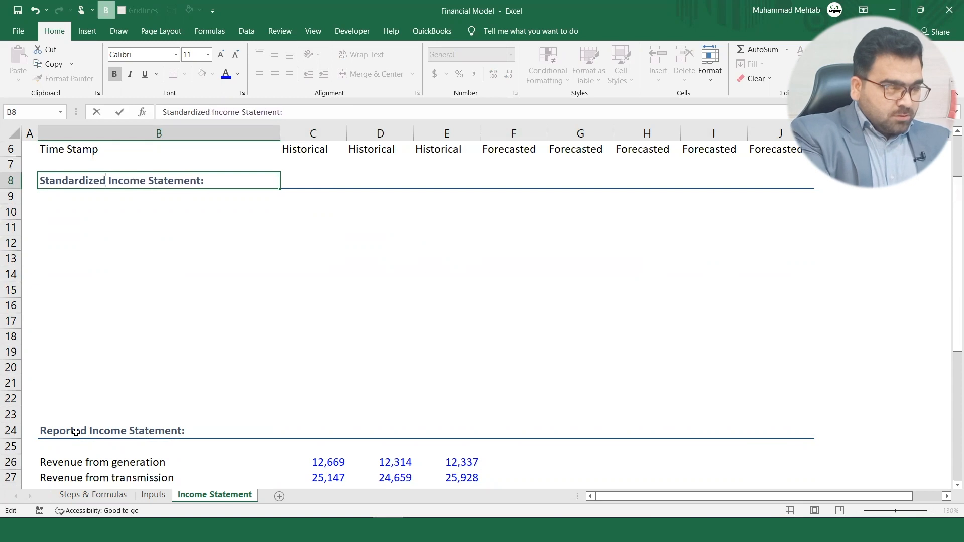
pyautogui.press('Return')
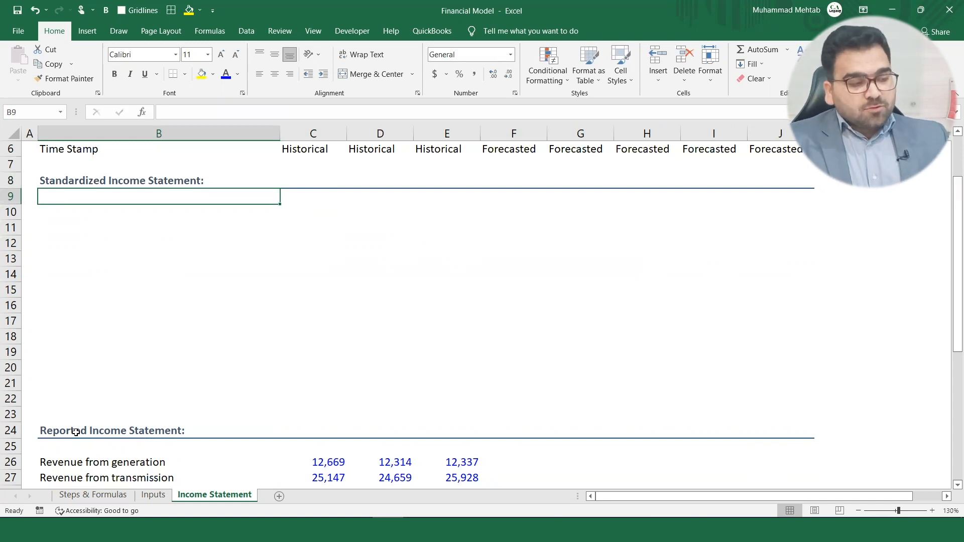
# Add "IF Then Condition" to the formula list in K9 of the Steps & Formulas sheet.
pyautogui.hotkey('alt', 'Tab')
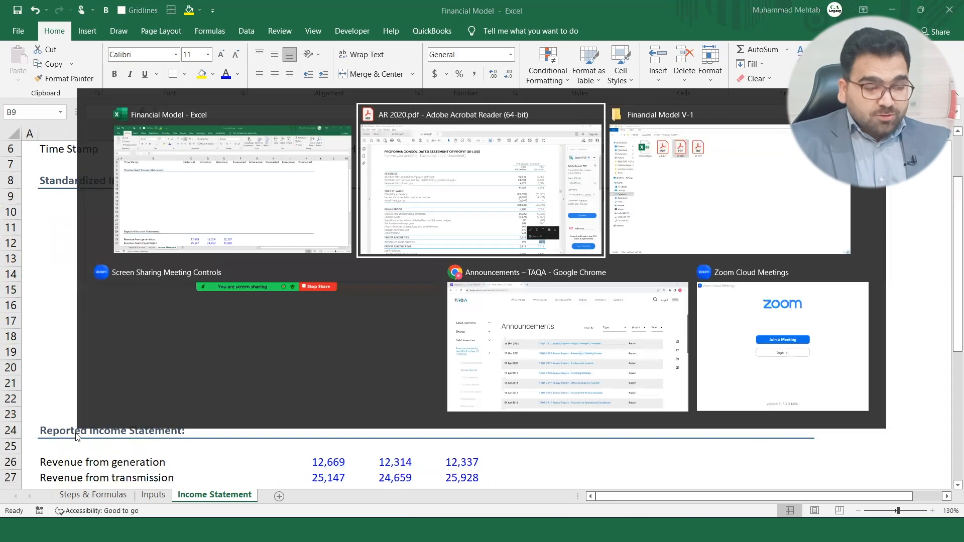
pyautogui.hotkey('alt', 'Tab')
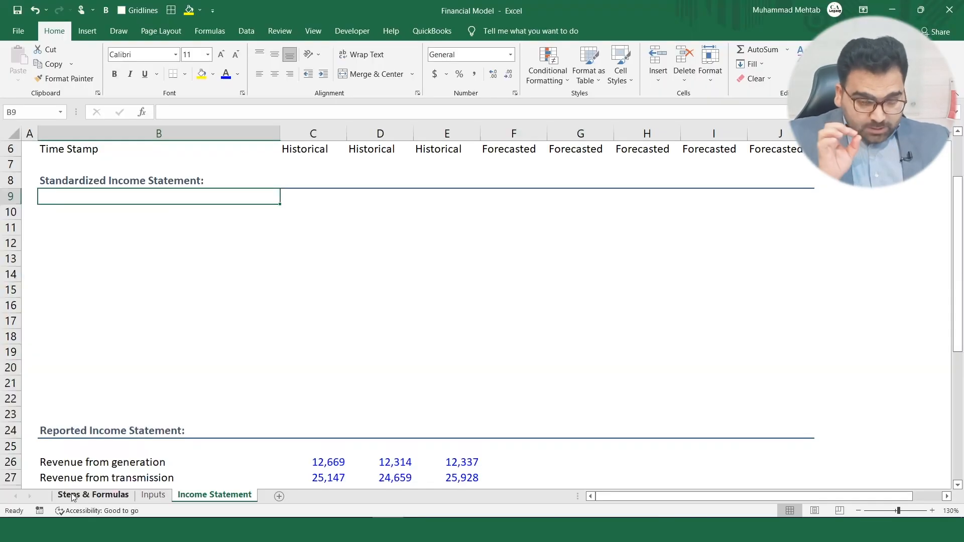
pyautogui.click(93, 494)
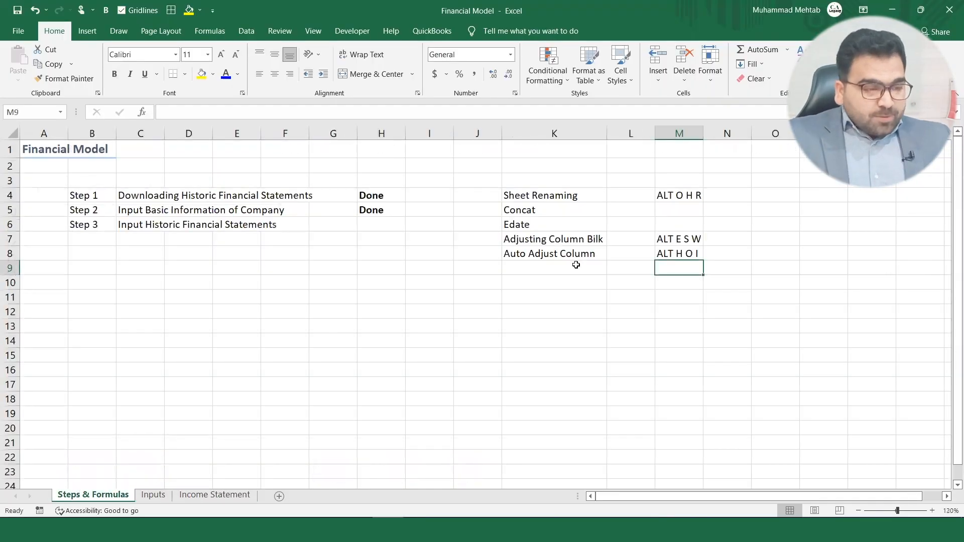
pyautogui.click(578, 264)
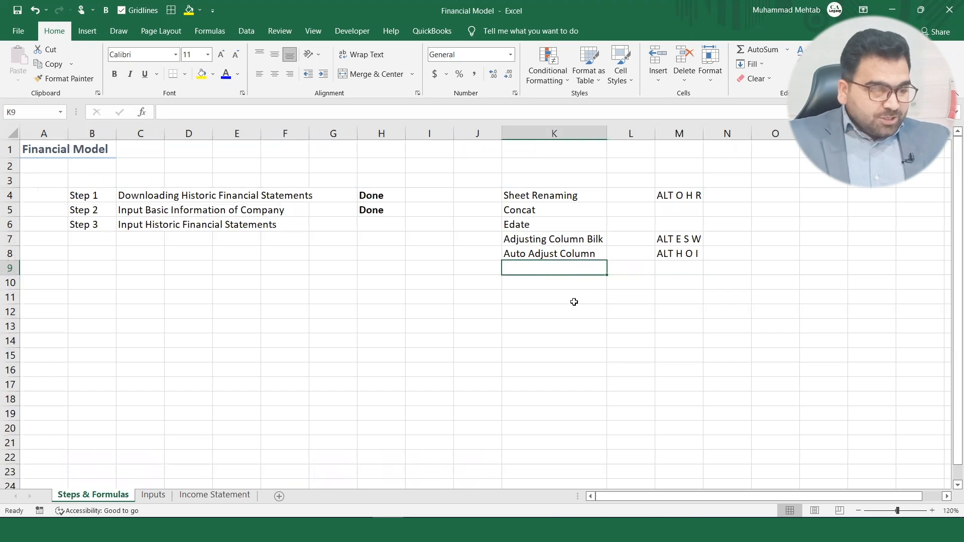
pyautogui.write('IF T')
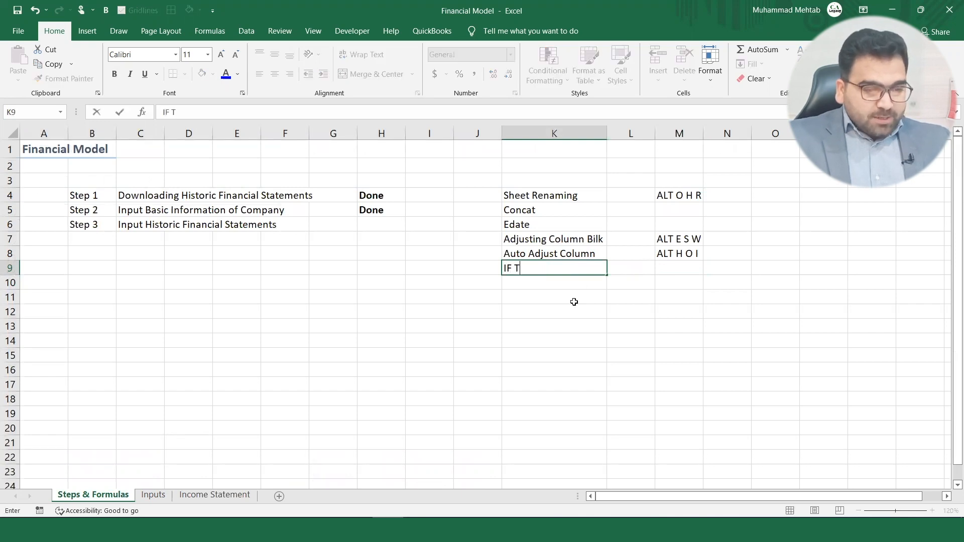
pyautogui.write('hen Co')
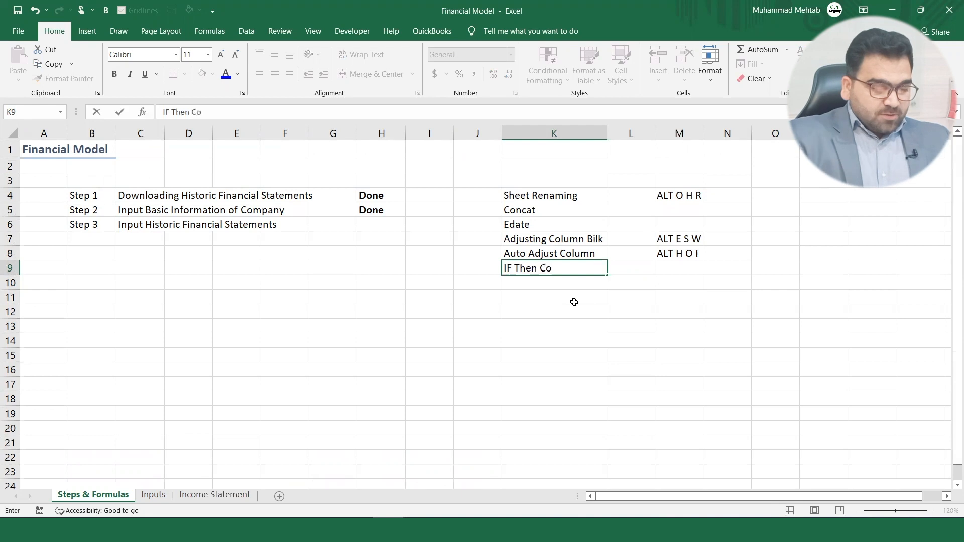
pyautogui.write('ndition')
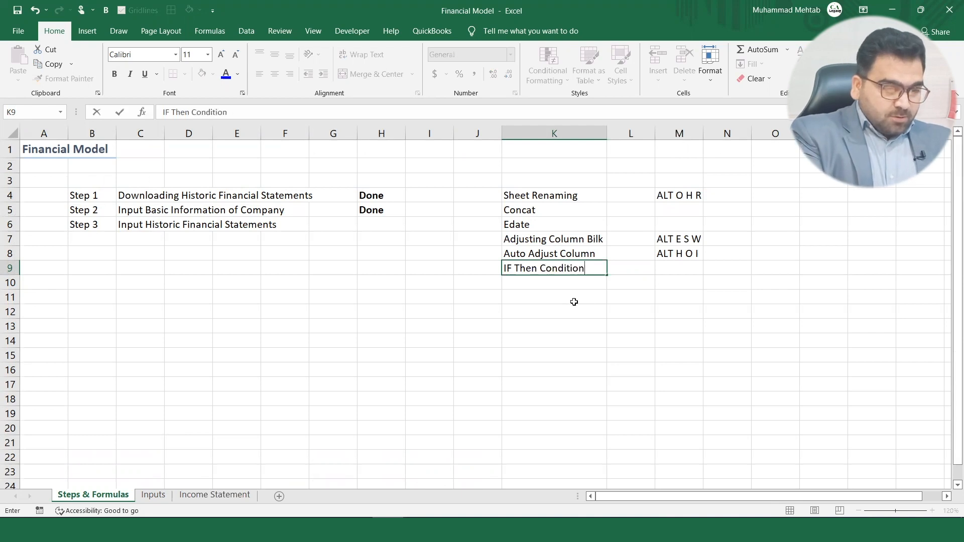
pyautogui.press('Return')
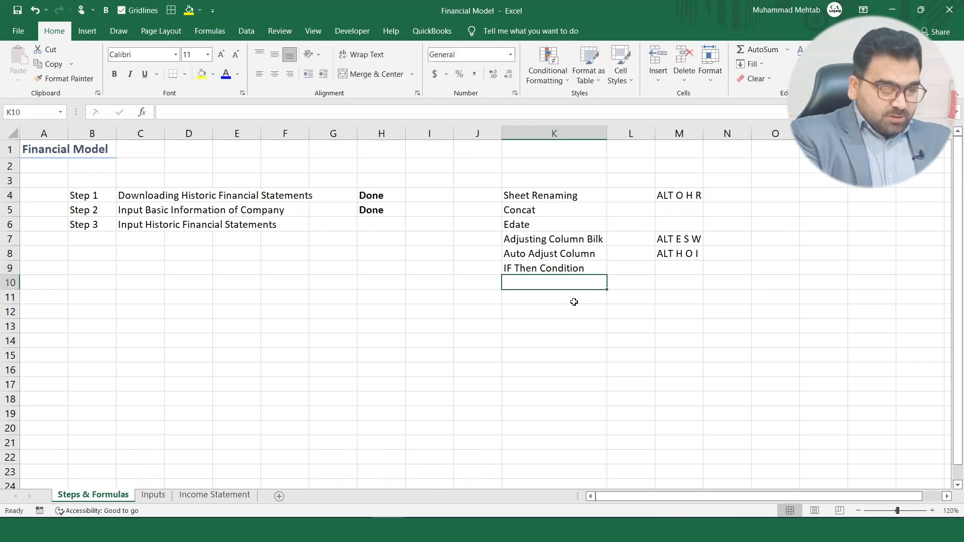
# Make two copies of the Income Statement sheet, placed directly after the original.
pyautogui.hotkey('alt', 'Tab')
pyautogui.hotkey('alt', 'Tab')
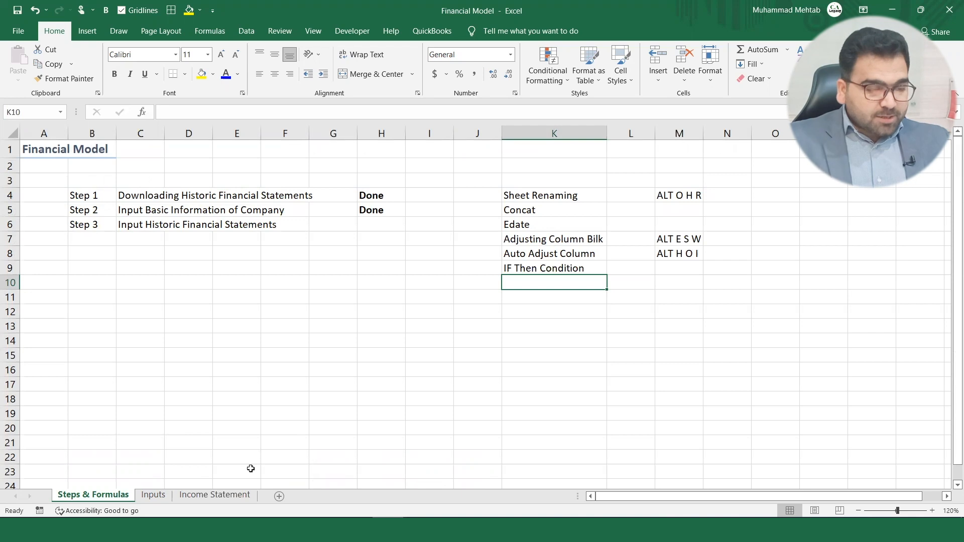
pyautogui.click(222, 496)
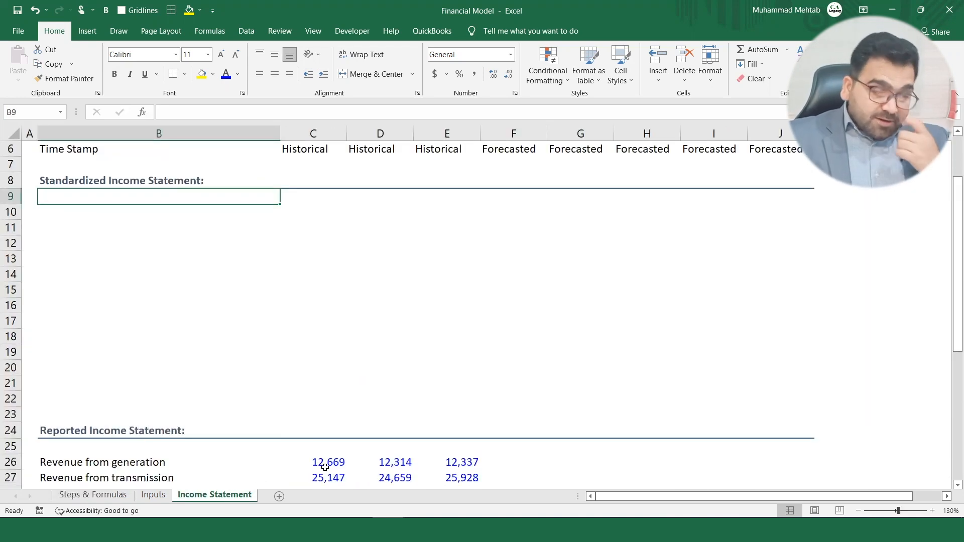
pyautogui.moveTo(952, 322); pyautogui.dragTo(941, 233)
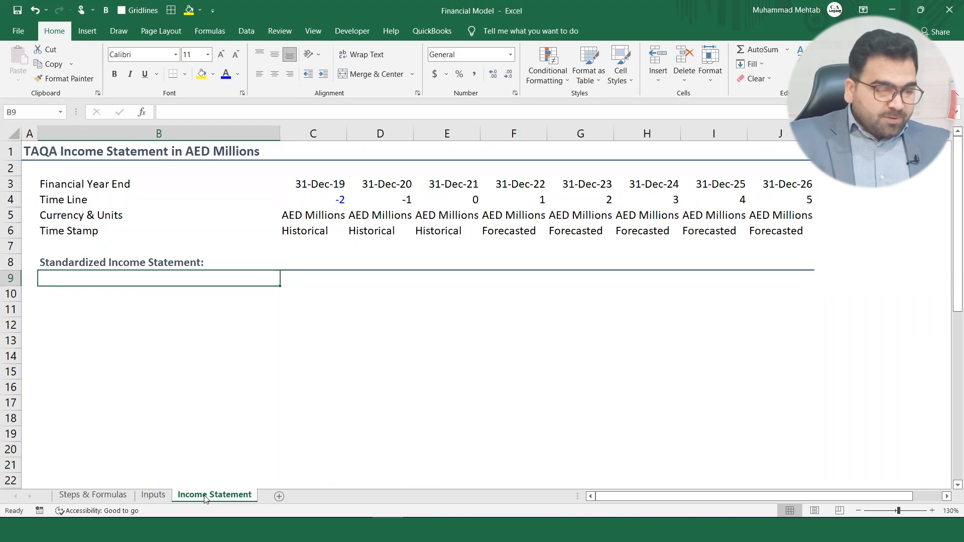
pyautogui.moveTo(204, 497)
pyautogui.mouseDown()
pyautogui.moveTo(374, 500)
pyautogui.moveTo(366, 497)
pyautogui.mouseUp()
# Rename the sheet Income Statement (2) as "Balance Sheet".
pyautogui.click(326, 496)
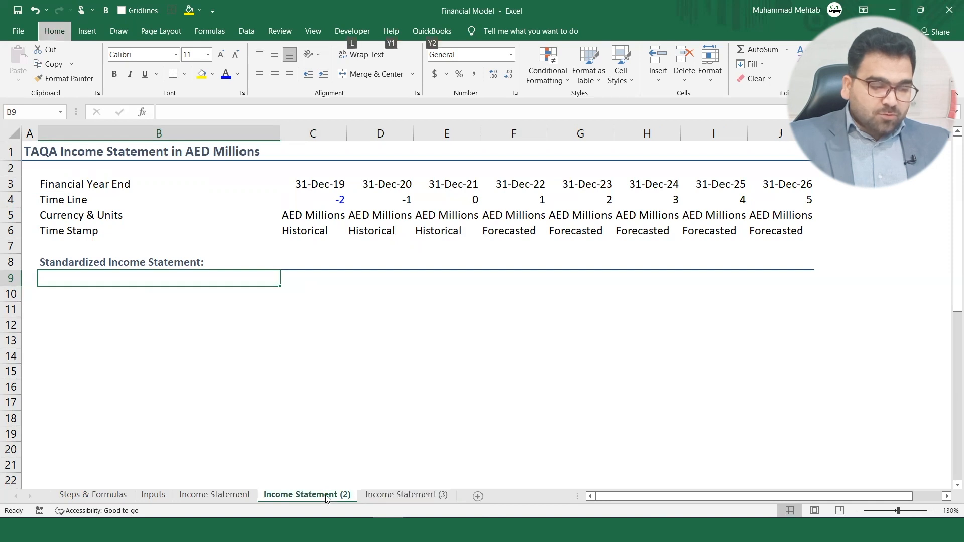
pyautogui.doubleClick(326, 496)
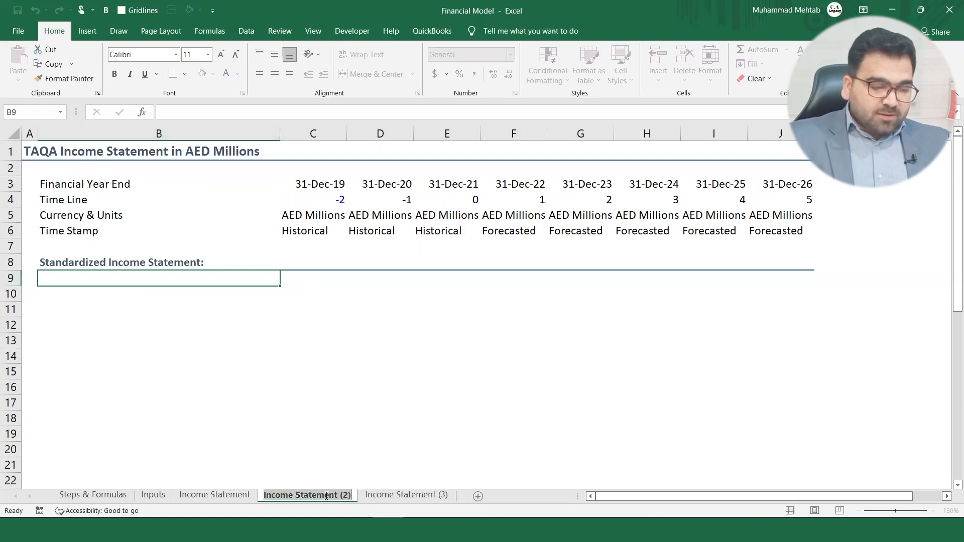
pyautogui.write('Balance Sheet')
pyautogui.press('Return')
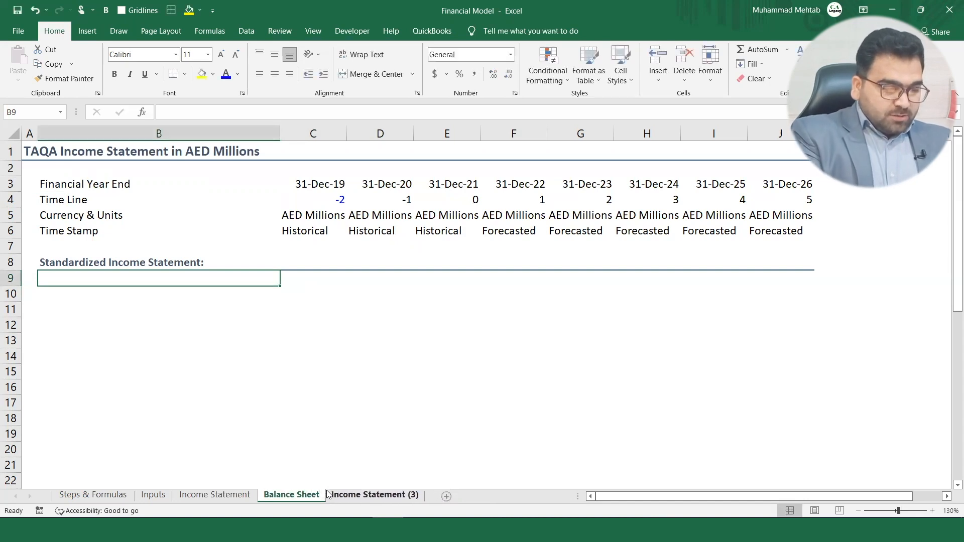
# Rename the sheet Income Statement (3) as "Cash Flows".
pyautogui.click(351, 495)
pyautogui.press('alt')
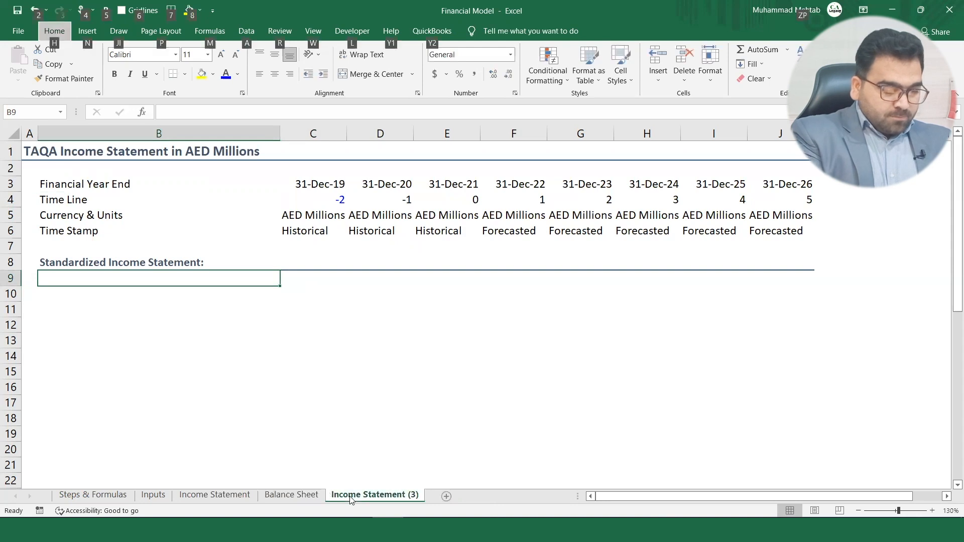
pyautogui.press('h')
pyautogui.press('o')
pyautogui.press('r')
pyautogui.press('BackSpace')
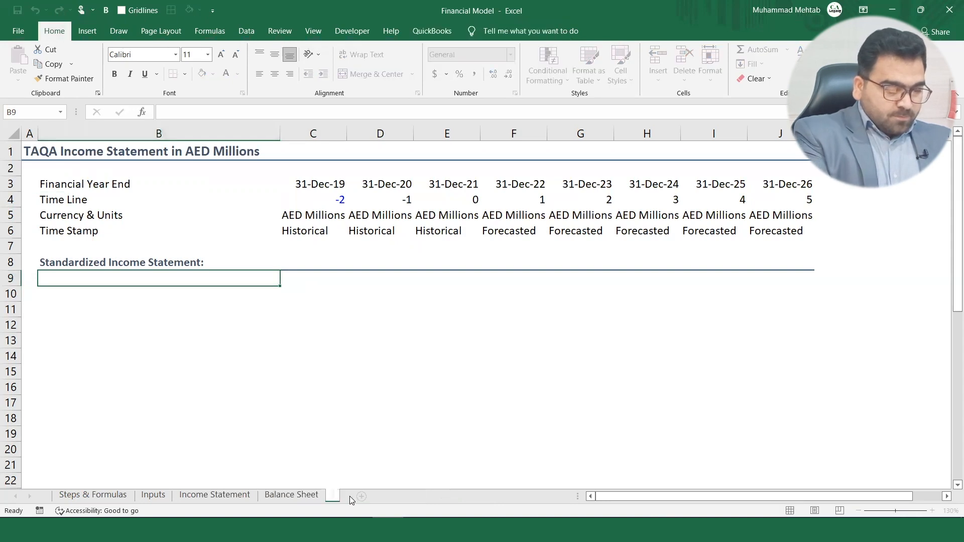
pyautogui.write('Cash')
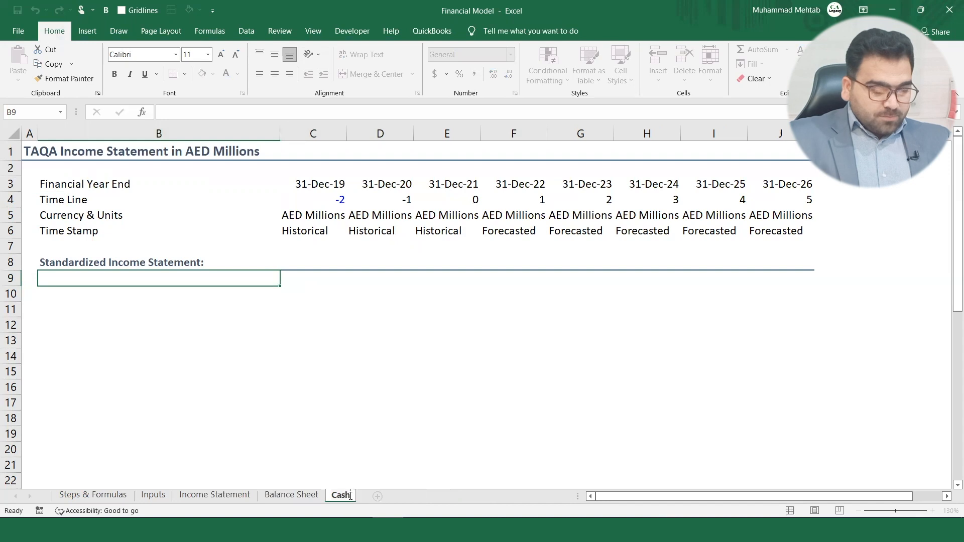
pyautogui.write(' Flo')
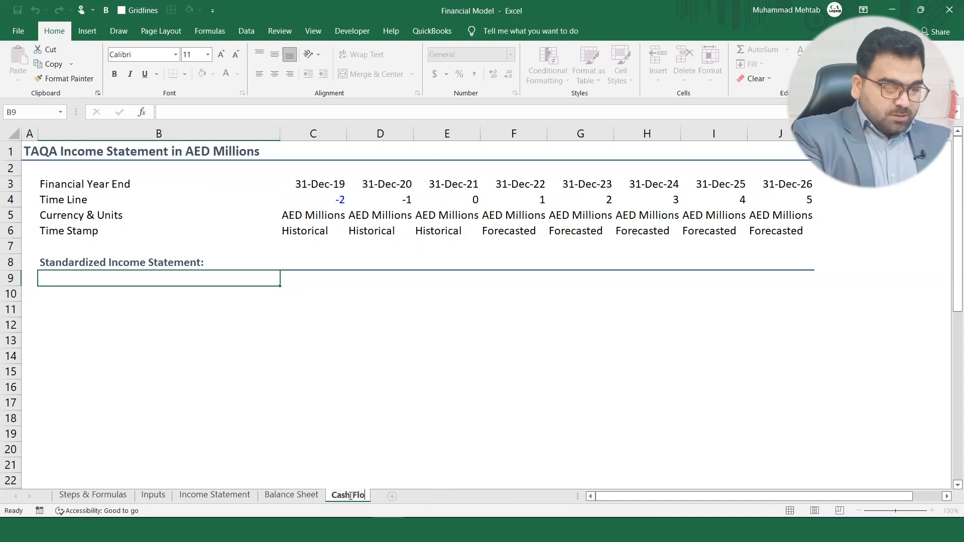
pyautogui.write('ws')
pyautogui.press('Return')
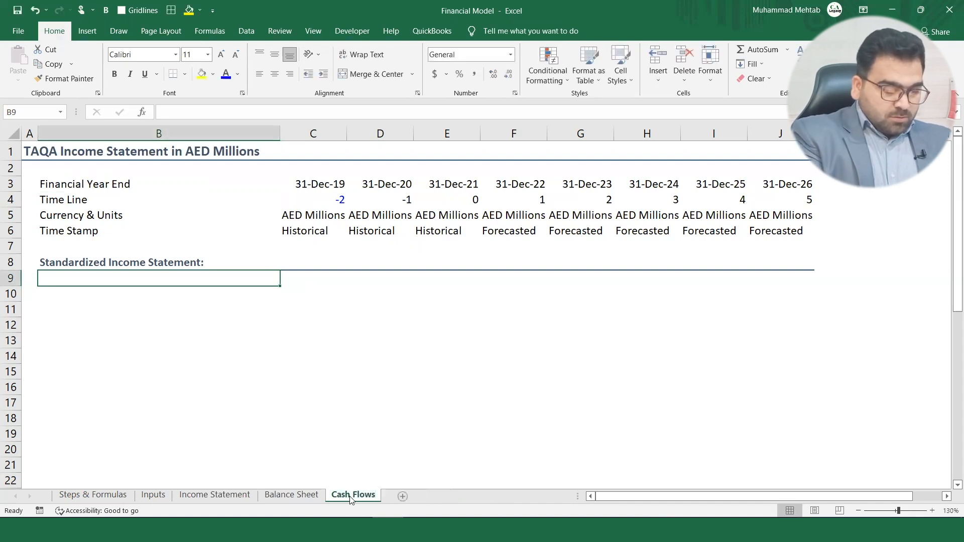
# In the Balance Sheet title formula in A1, replace the text "Income Statement" with "Balance Sheet".
pyautogui.click(215, 496)
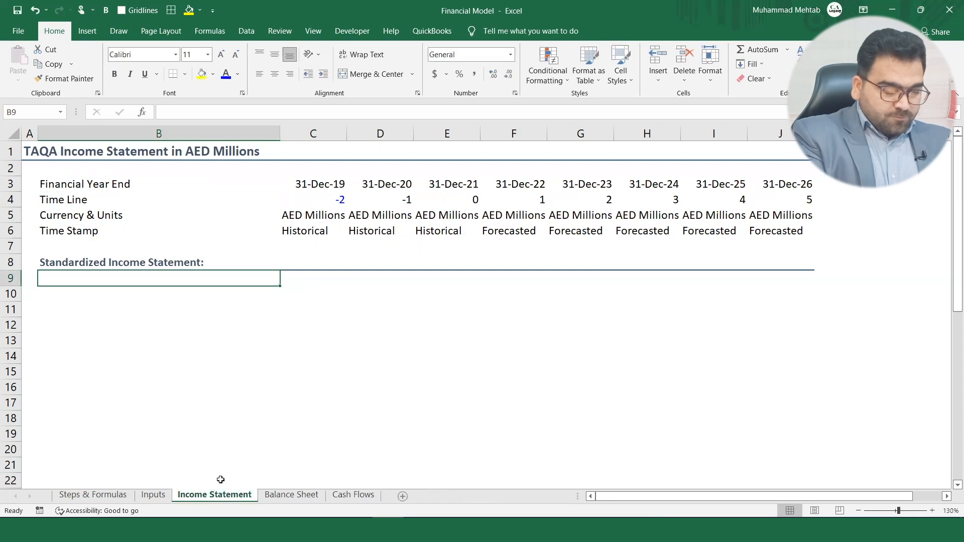
pyautogui.click(267, 495)
pyautogui.moveTo(950, 190); pyautogui.dragTo(950, 190)
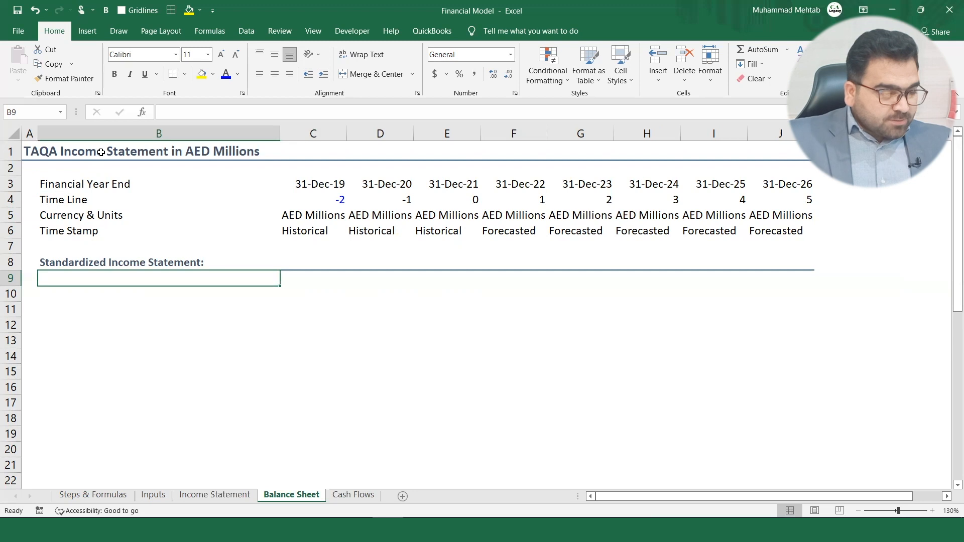
pyautogui.click(29, 151)
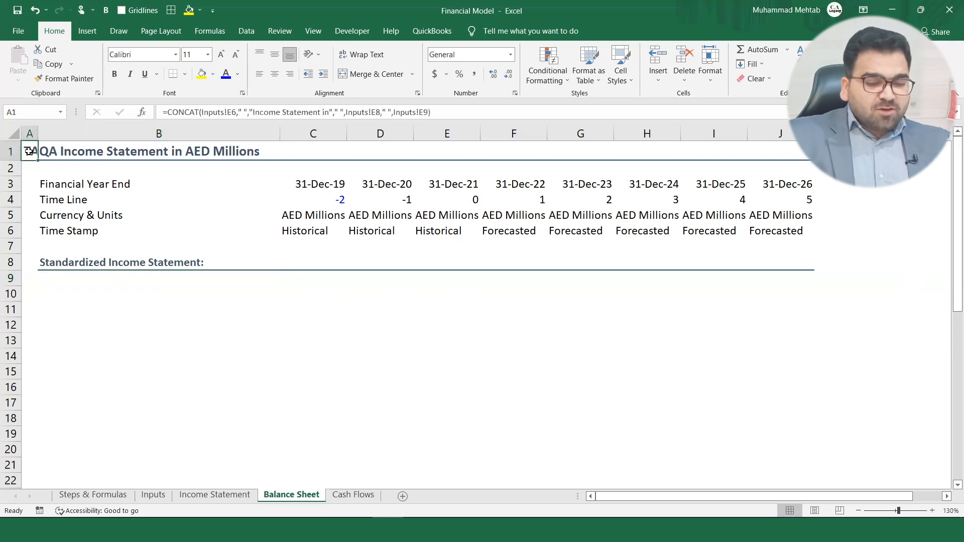
pyautogui.press('F2')
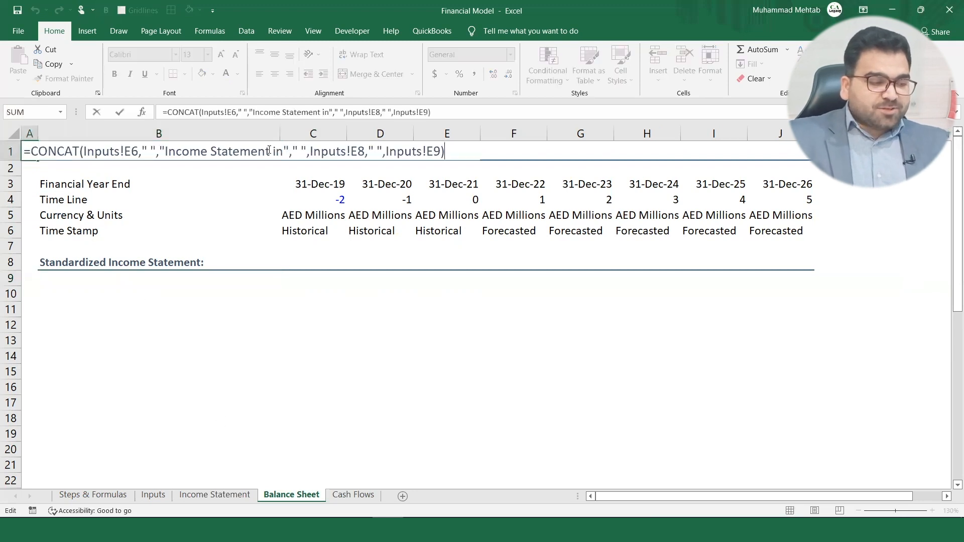
pyautogui.doubleClick(227, 153)
pyautogui.moveTo(270, 153); pyautogui.dragTo(166, 153)
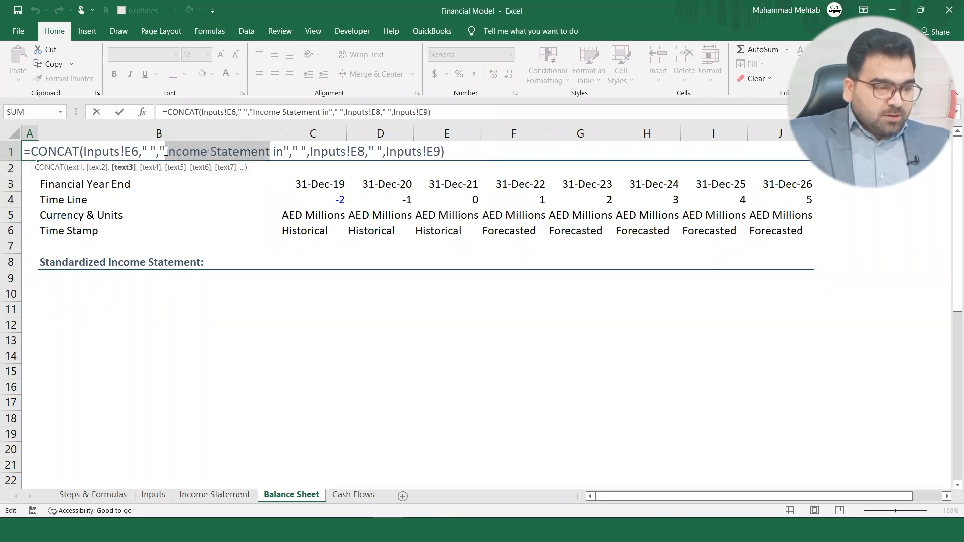
pyautogui.write('Ba')
pyautogui.write('lal')
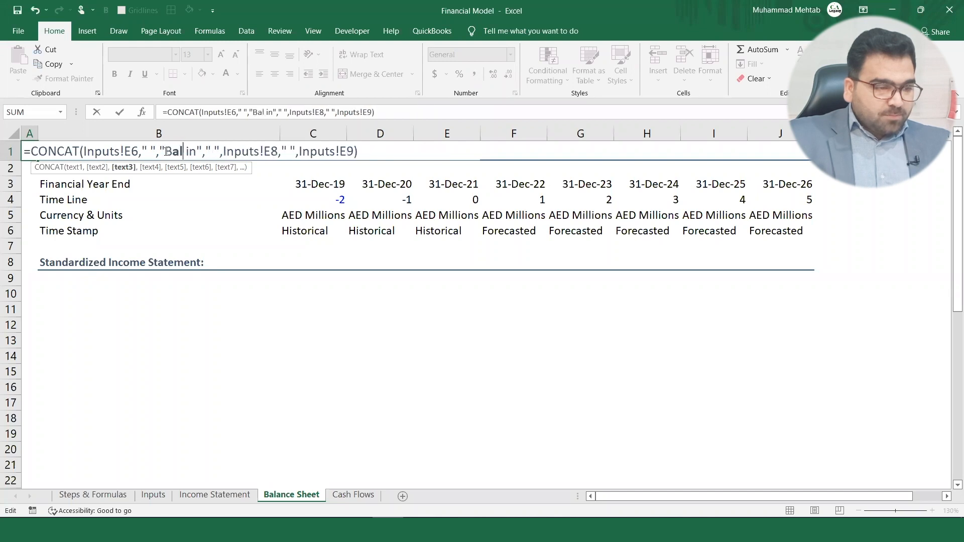
pyautogui.press('BackSpace')
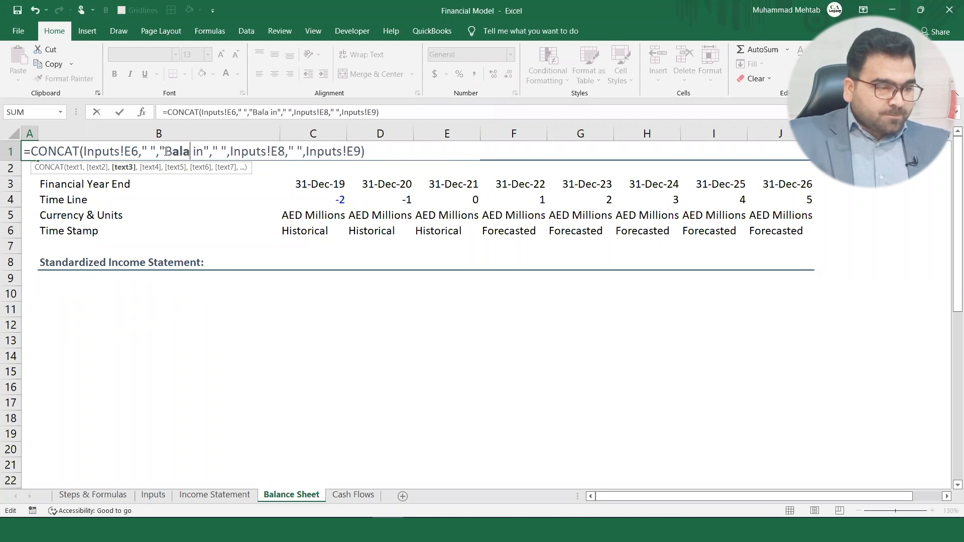
pyautogui.write('nce Sheet')
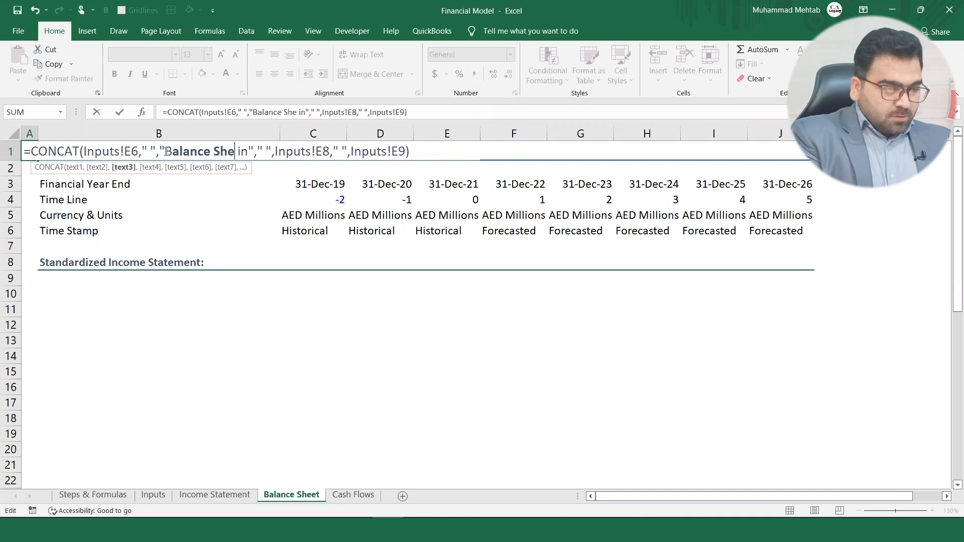
pyautogui.press('Return')
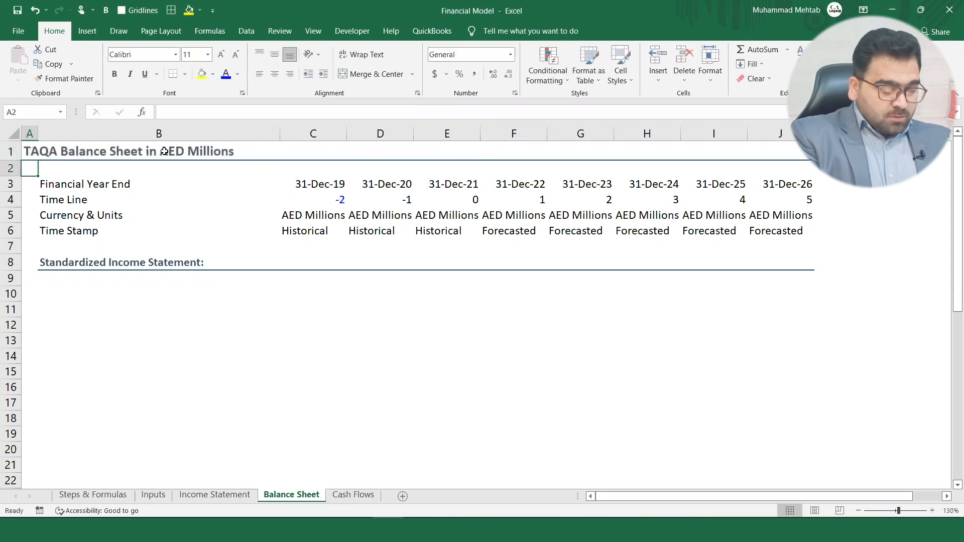
# In the Cash Flows sheet's title formula in A1, replace the text "Income Statement" with "Cash Flows".
pyautogui.click(335, 496)
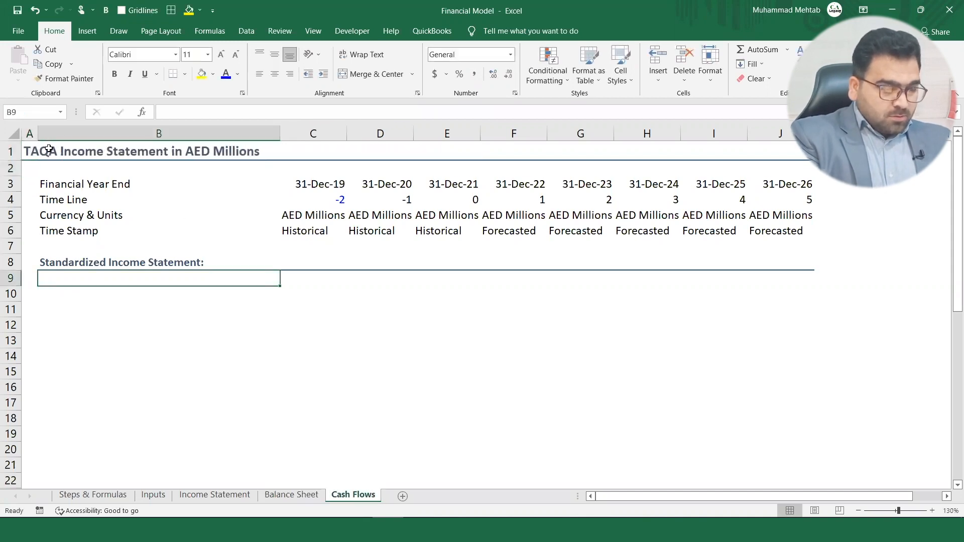
pyautogui.click(28, 152)
pyautogui.press('F2')
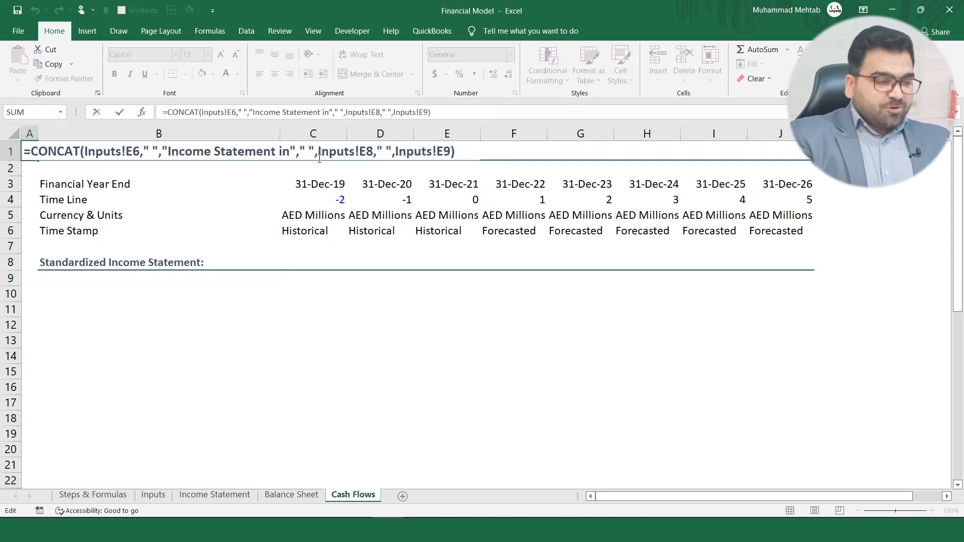
pyautogui.click(280, 153)
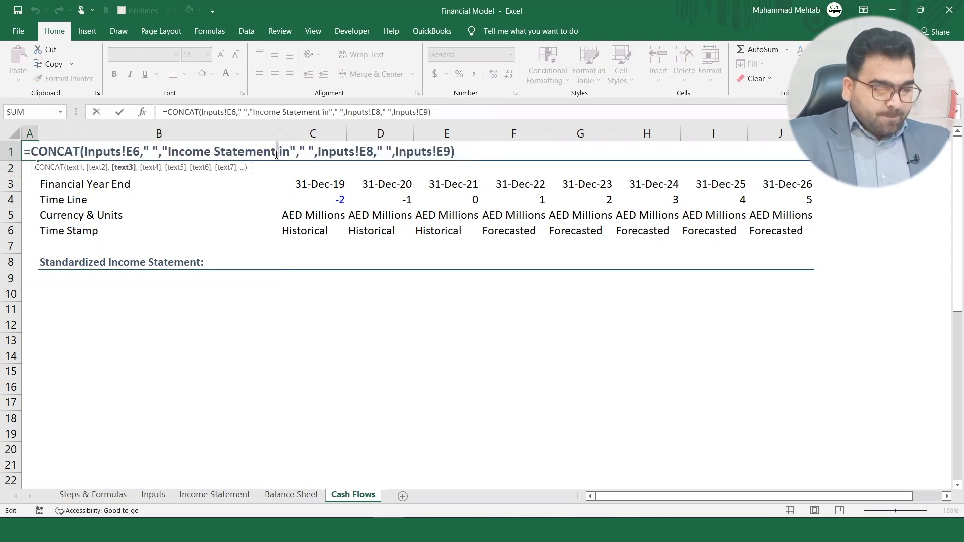
pyautogui.moveTo(276, 151); pyautogui.dragTo(168, 151)
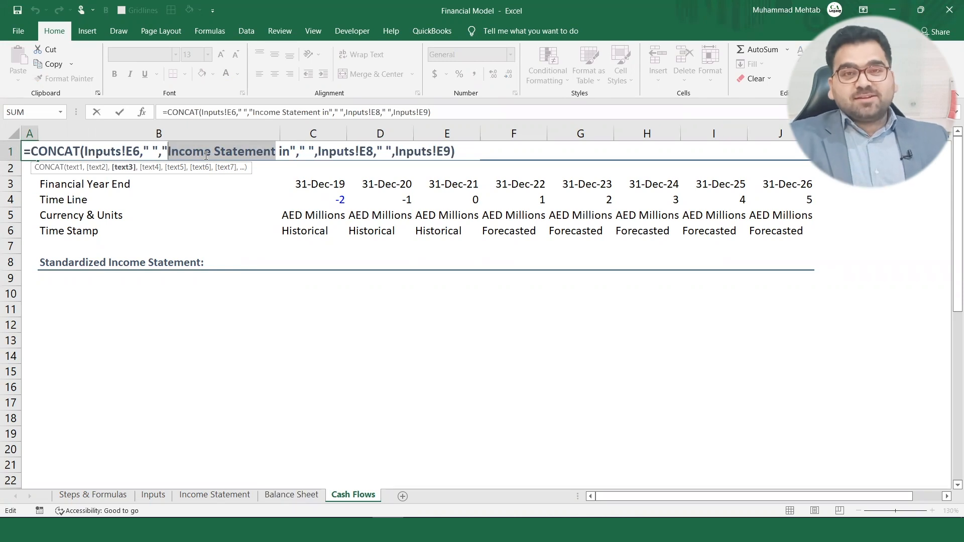
pyautogui.write('Cash ')
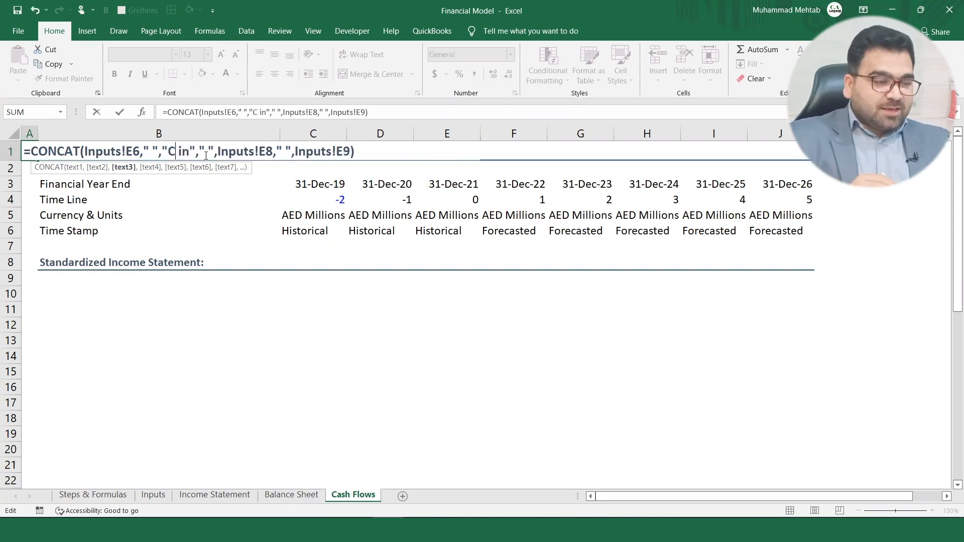
pyautogui.write('Flows')
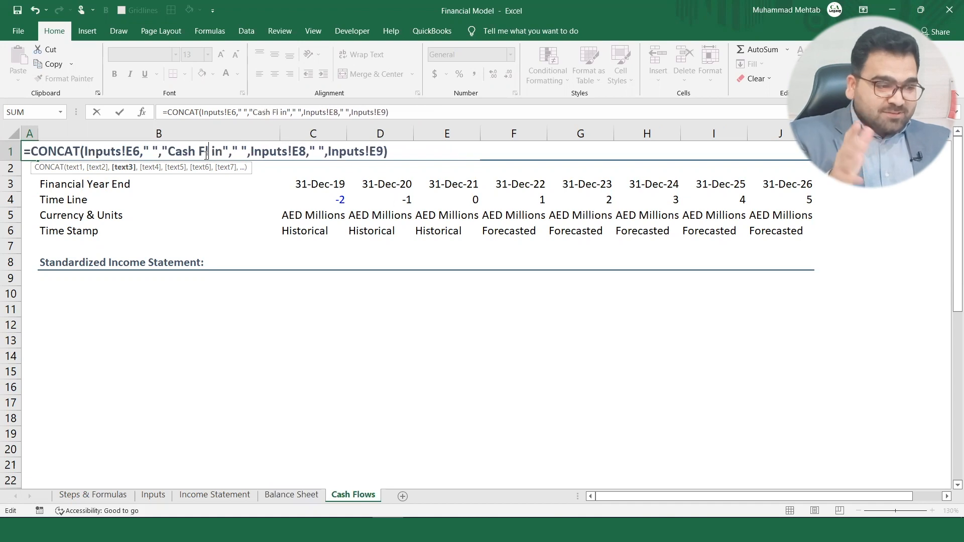
pyautogui.press('Return')
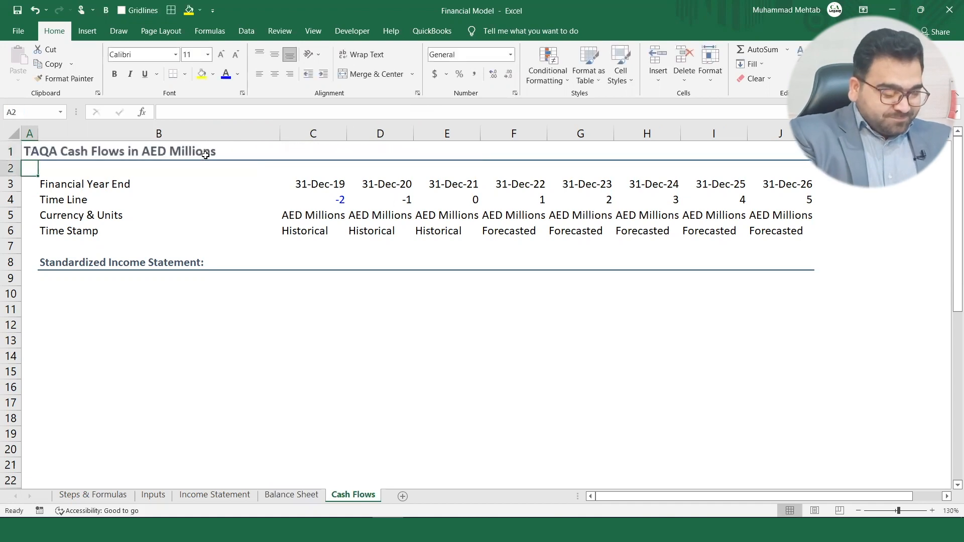
# Enter the row labels "Revenue", "Operating Expenses" and "Adjusted EBITDA" in B10:B12 of the Income Statement sheet.
pyautogui.click(227, 497)
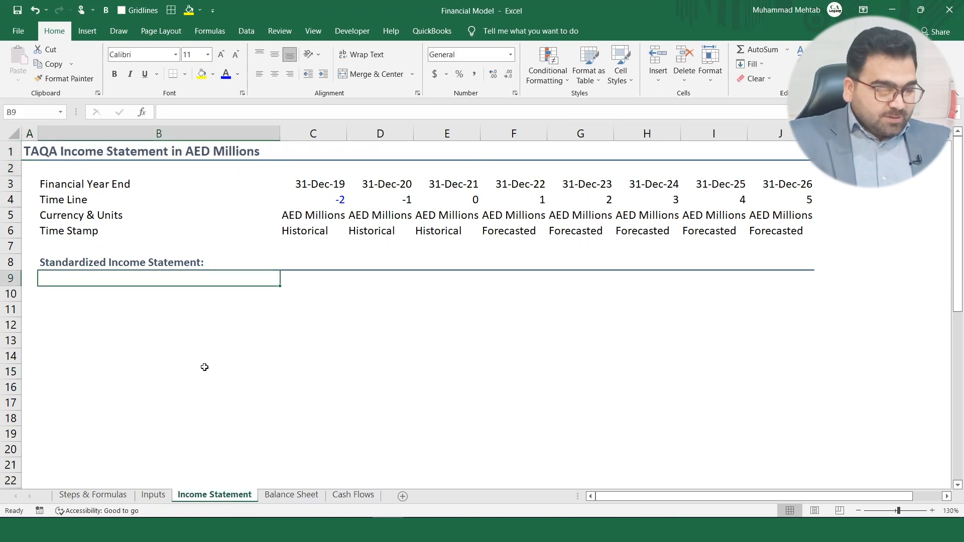
pyautogui.click(115, 298)
pyautogui.write('Re')
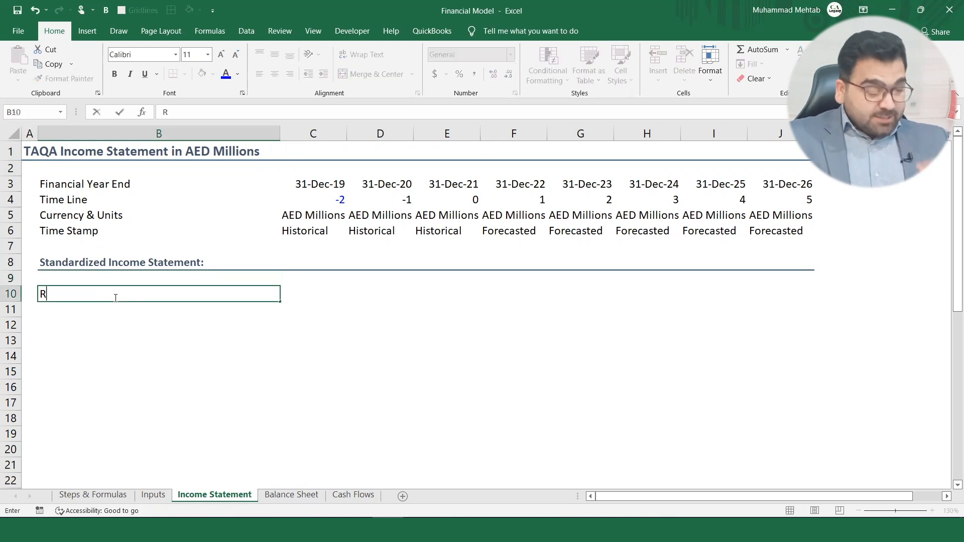
pyautogui.write('enue')
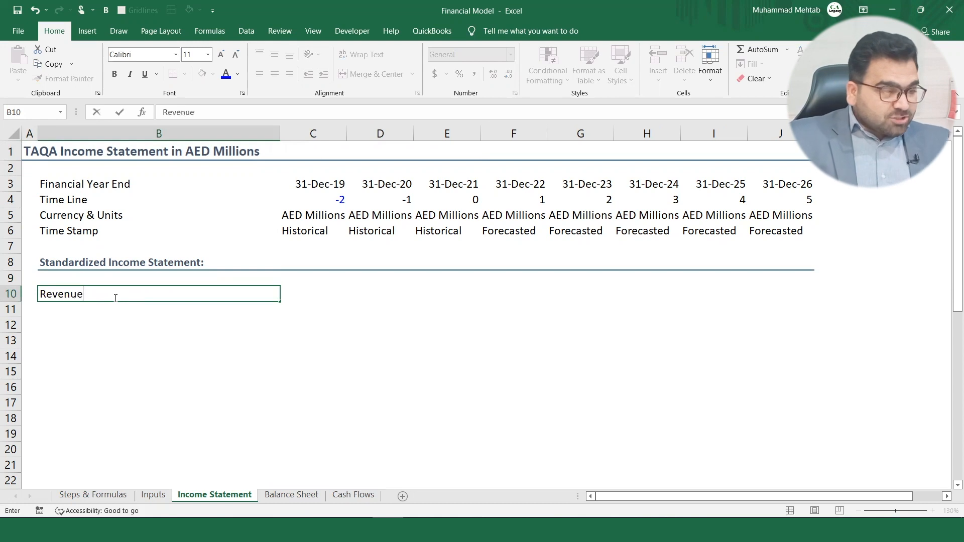
pyautogui.press('Return')
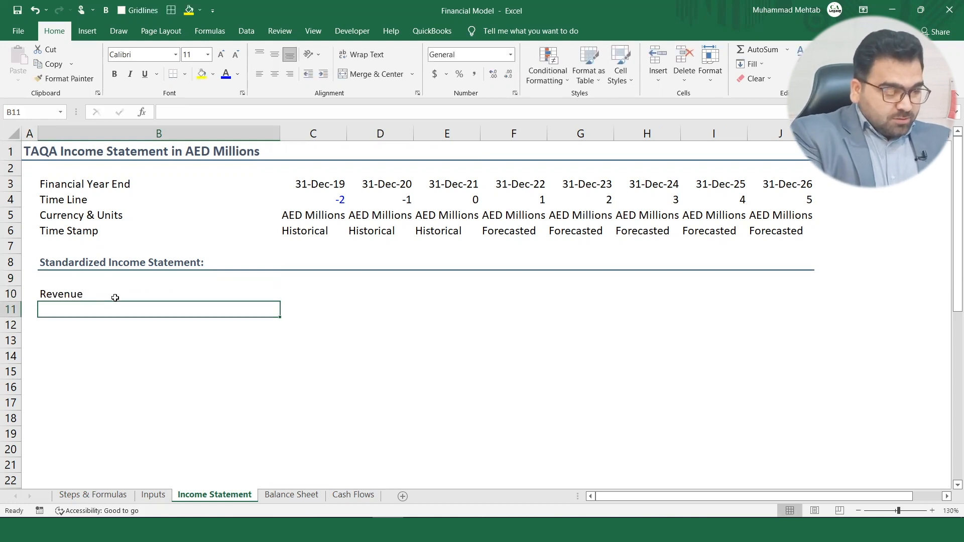
pyautogui.write('Operating Expenses')
pyautogui.press('Return')
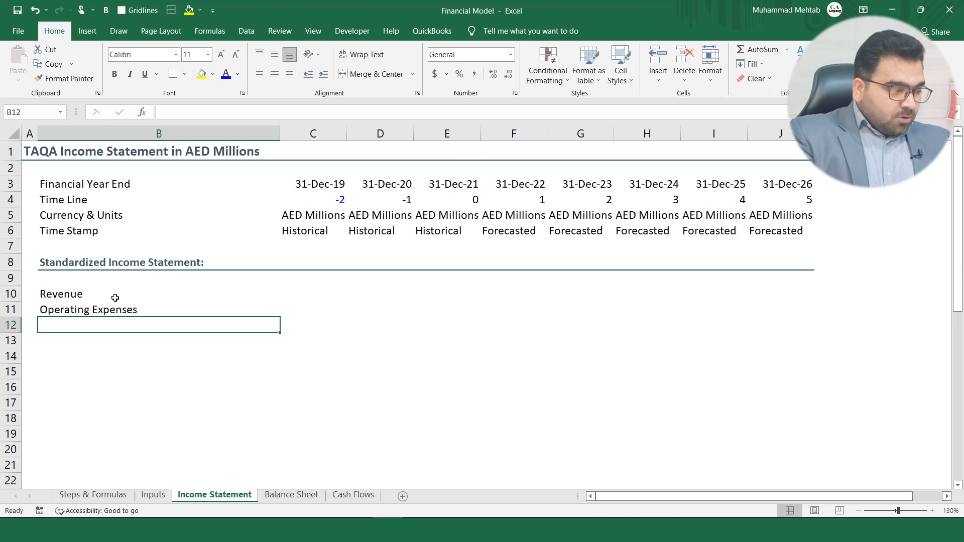
pyautogui.write('A')
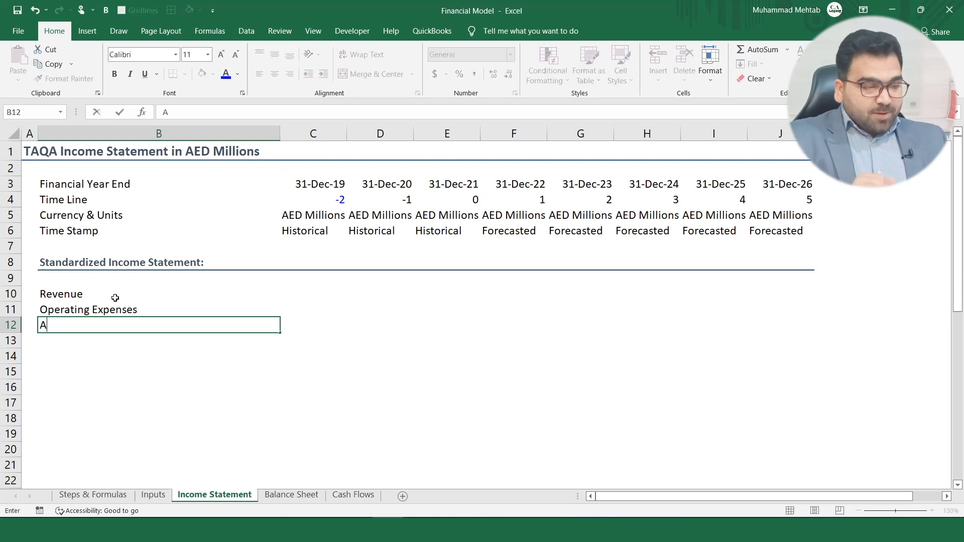
pyautogui.write('djust')
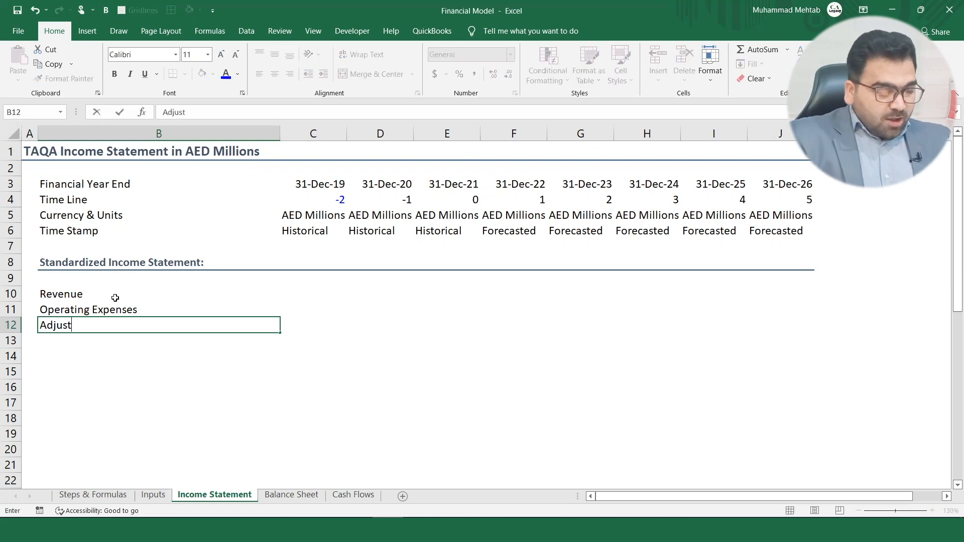
pyautogui.write('ed EB')
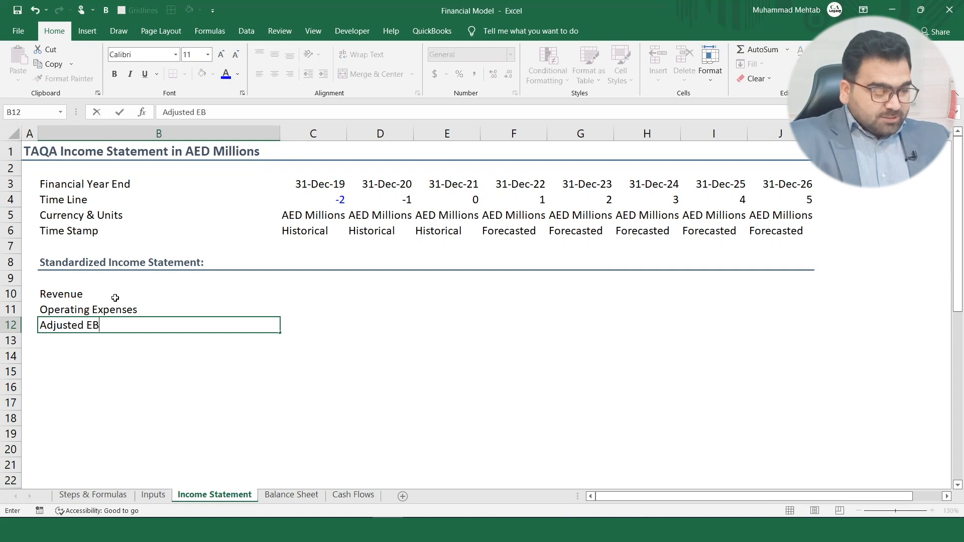
pyautogui.write('ITDA')
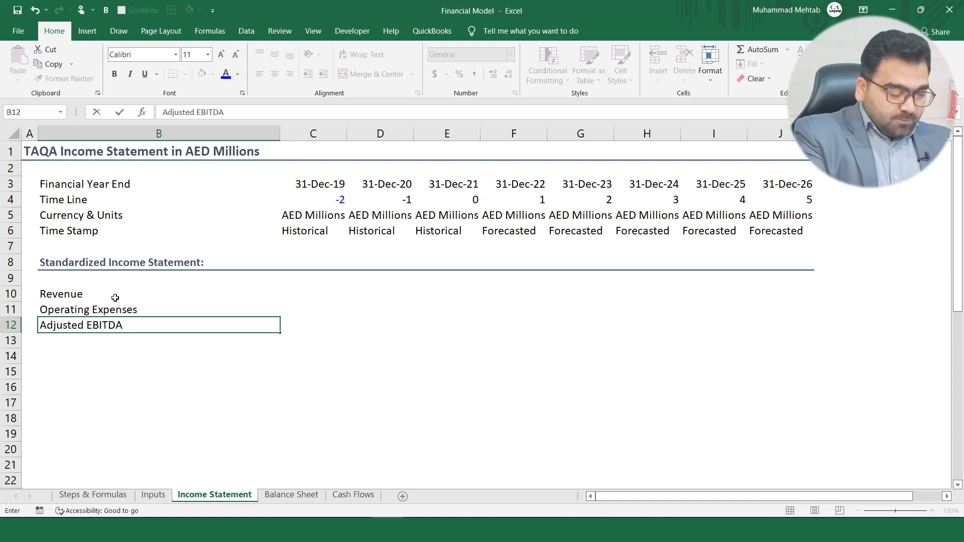
pyautogui.press('Return')
# Add a medium solid dark blue top border across the Adjusted EBITDA row, B12:J12.
pyautogui.press('Up')
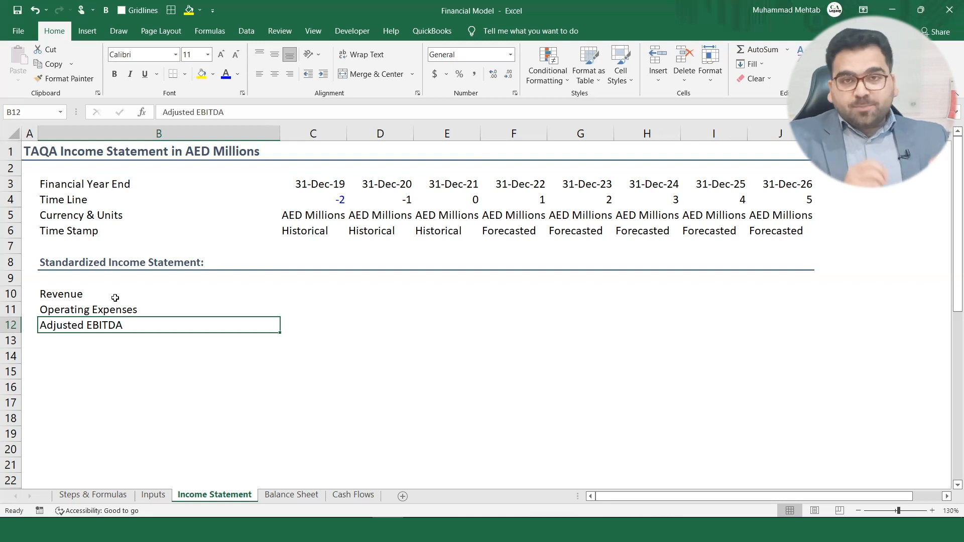
pyautogui.hotkey('shift', 'Right')
pyautogui.hotkey('shift', 'Right')
pyautogui.hotkey('shift', 'Right')
pyautogui.hotkey('shift', 'Right')
pyautogui.hotkey('shift', 'Right')
pyautogui.hotkey('shift', 'Right')
pyautogui.hotkey('shift', 'Right')
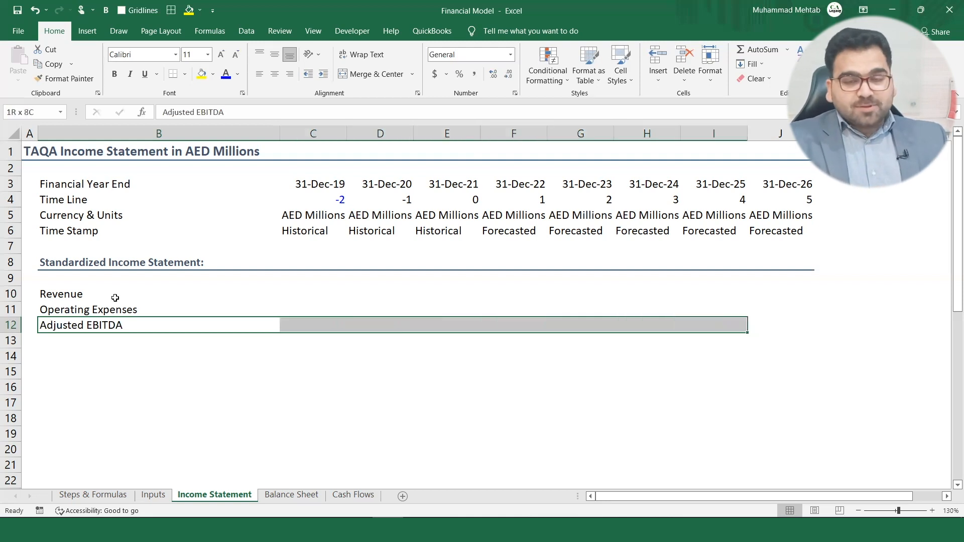
pyautogui.hotkey('shift', 'Right')
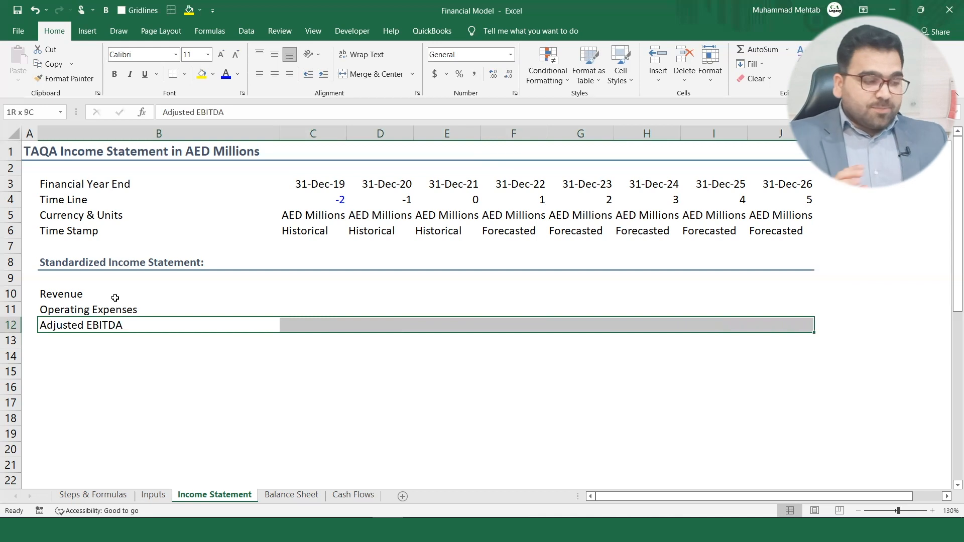
pyautogui.hotkey('ctrl', '1')
pyautogui.click(751, 148)
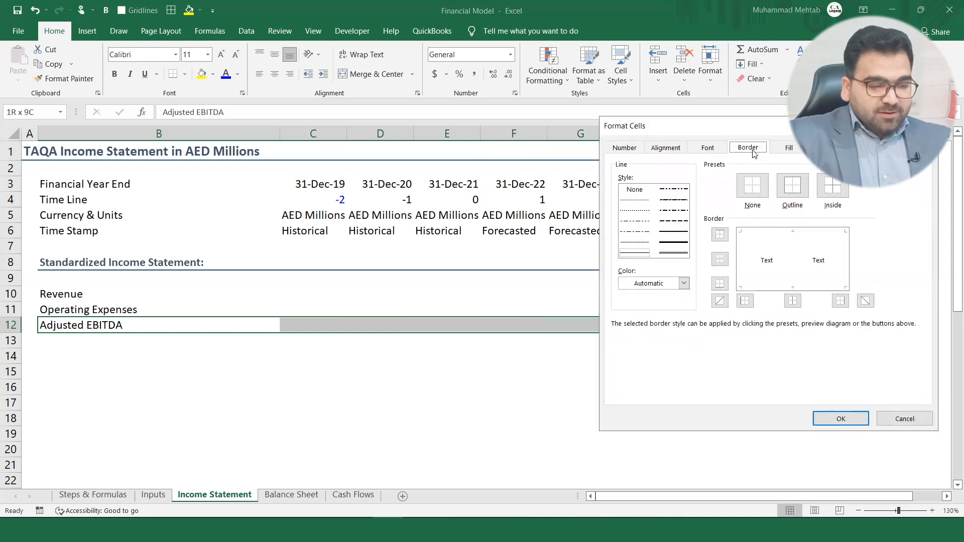
pyautogui.click(662, 237)
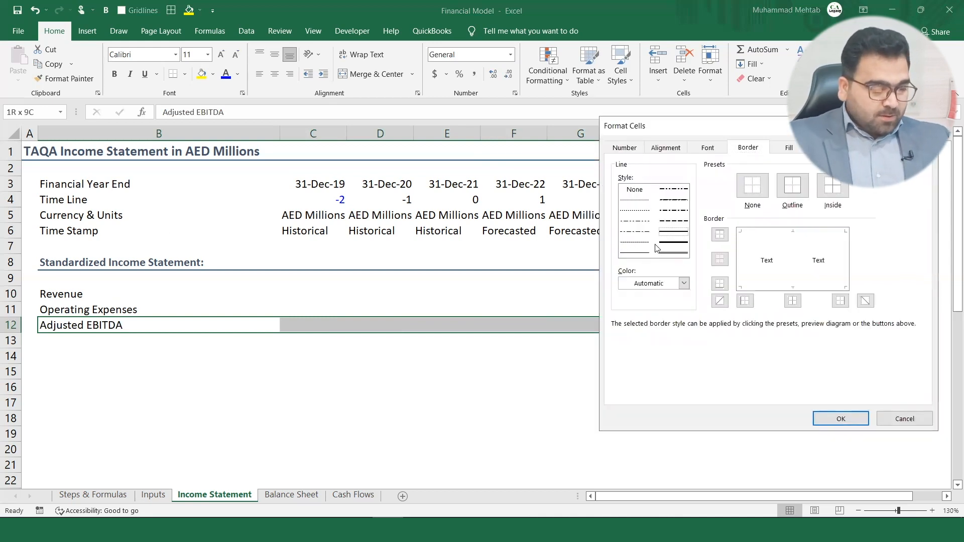
pyautogui.click(684, 284)
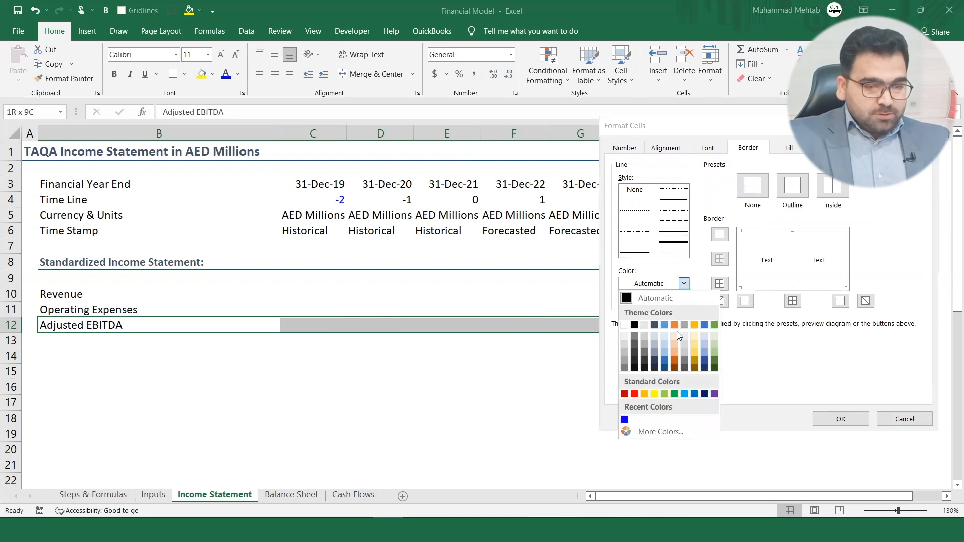
pyautogui.click(664, 368)
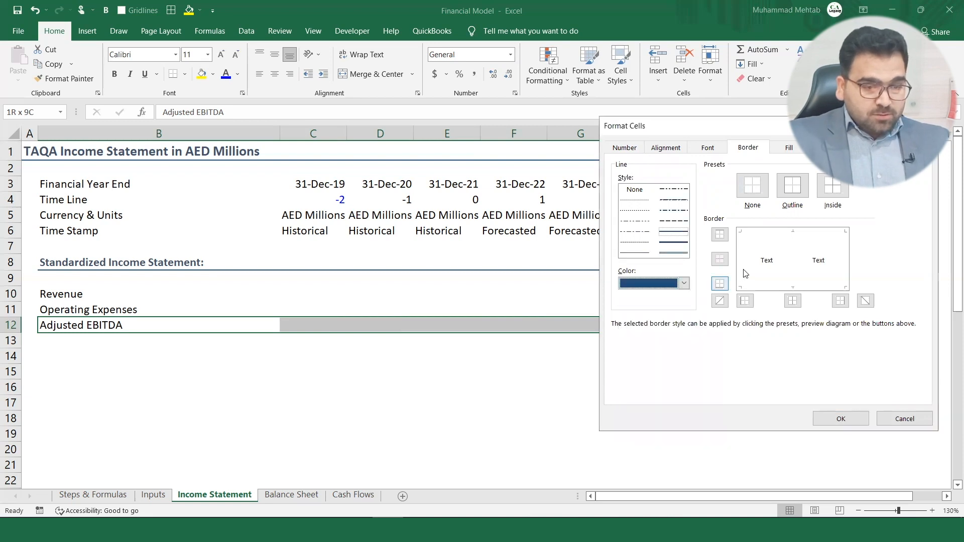
pyautogui.click(786, 233)
pyautogui.click(842, 419)
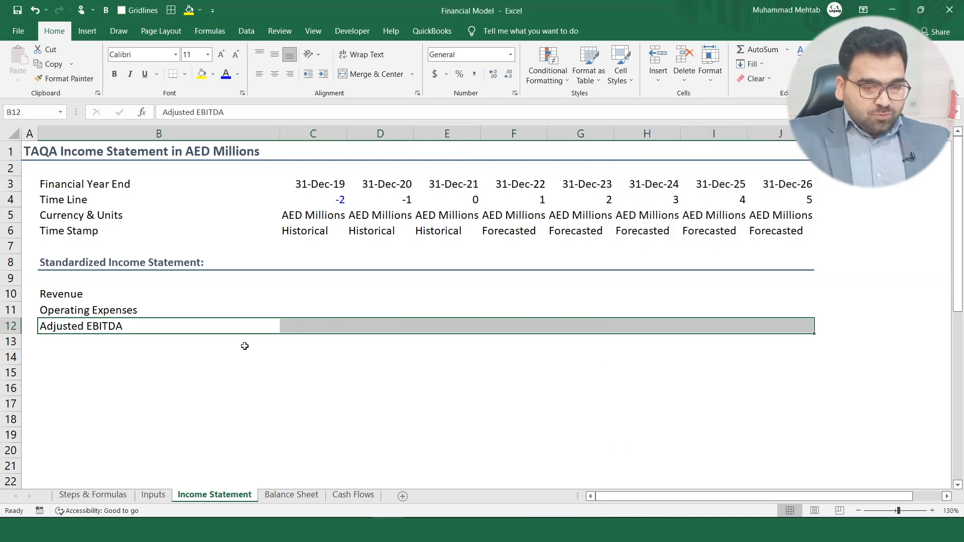
# Make the Adjusted EBITDA row, B12:J12, bold.
pyautogui.hotkey('ctrl', 'c')
pyautogui.hotkey('ctrl', 'b')
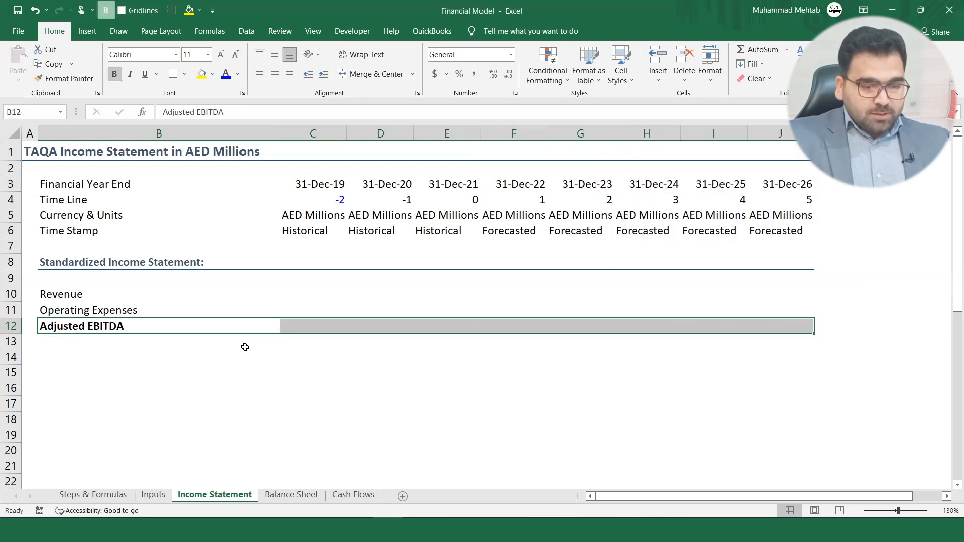
pyautogui.click(282, 293)
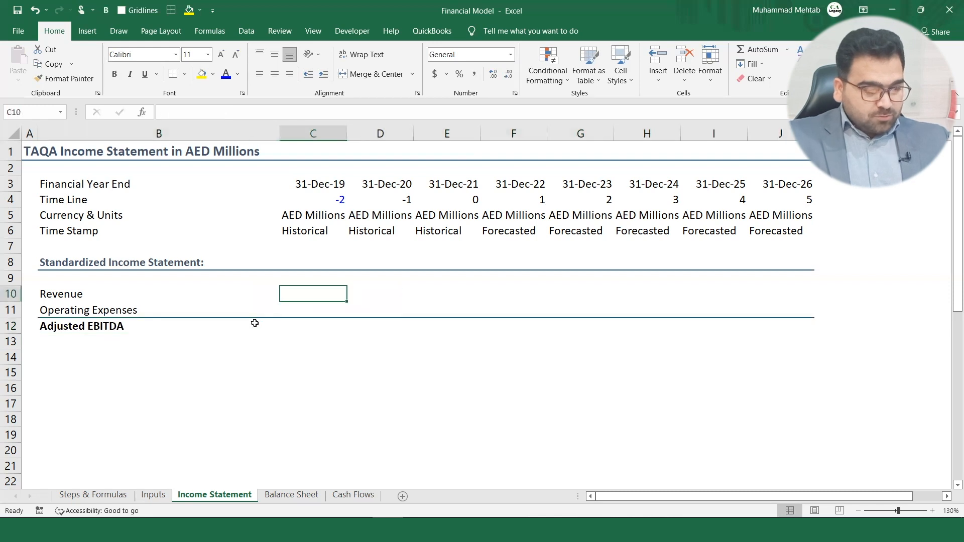
# Enter the row label "Depreciation & Amortization" in B14 of the Income Statement sheet.
pyautogui.click(77, 343)
pyautogui.click(82, 352)
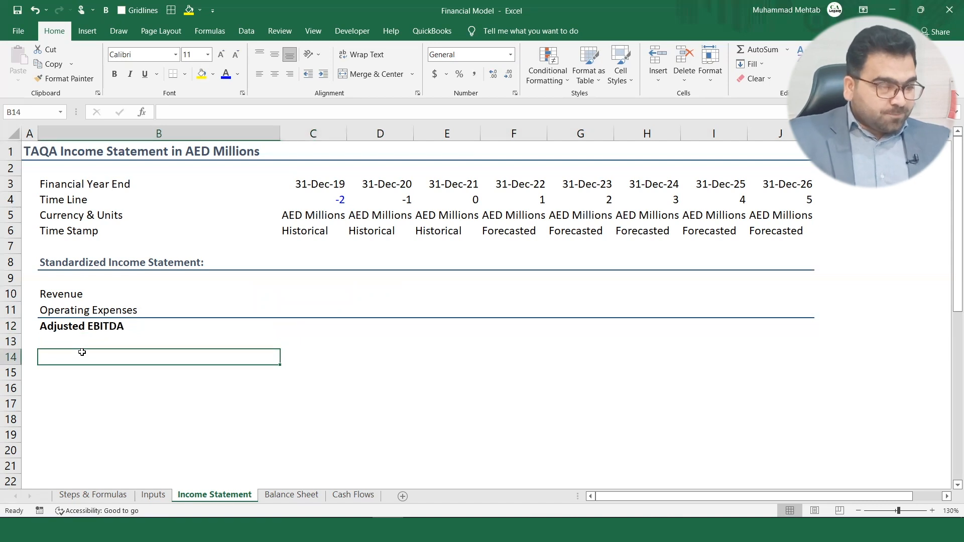
pyautogui.write('D')
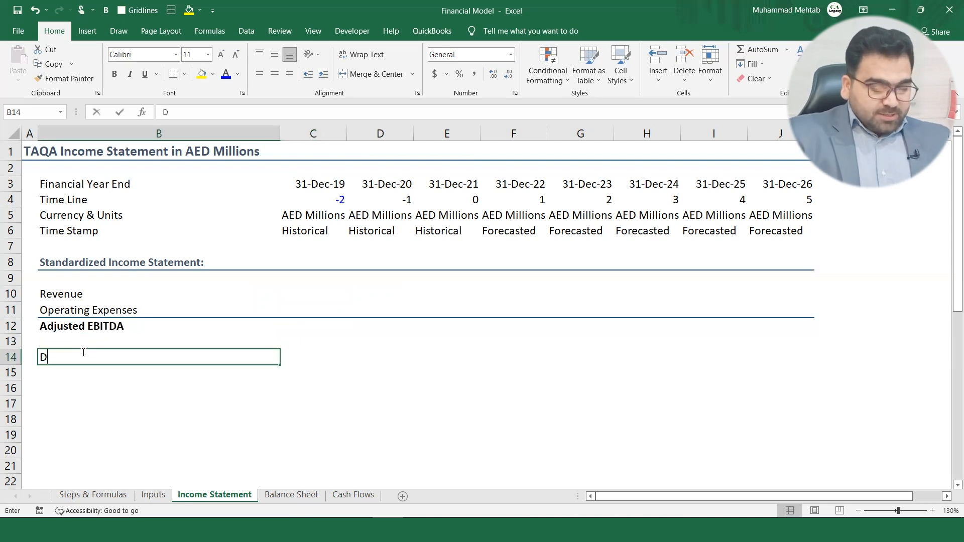
pyautogui.write('epreciation')
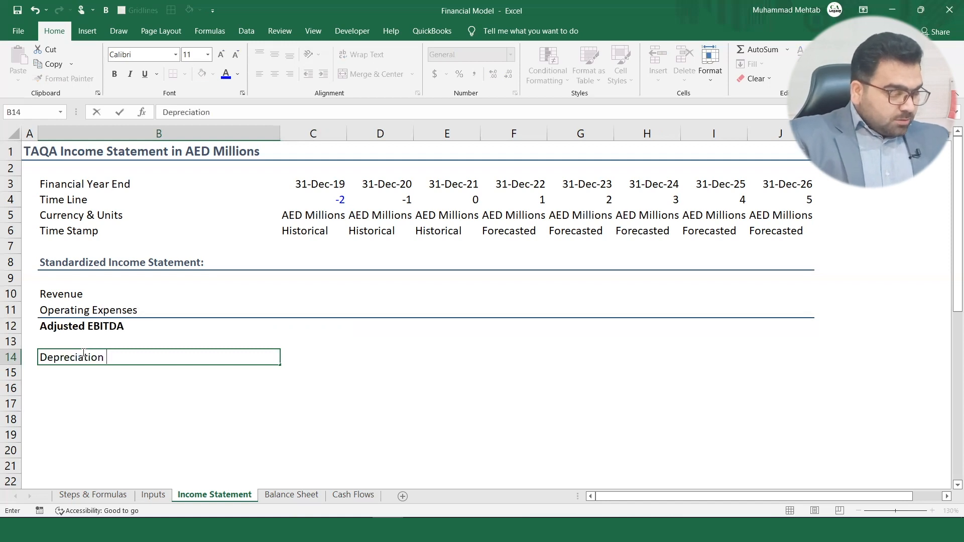
pyautogui.write(' & Amortiz')
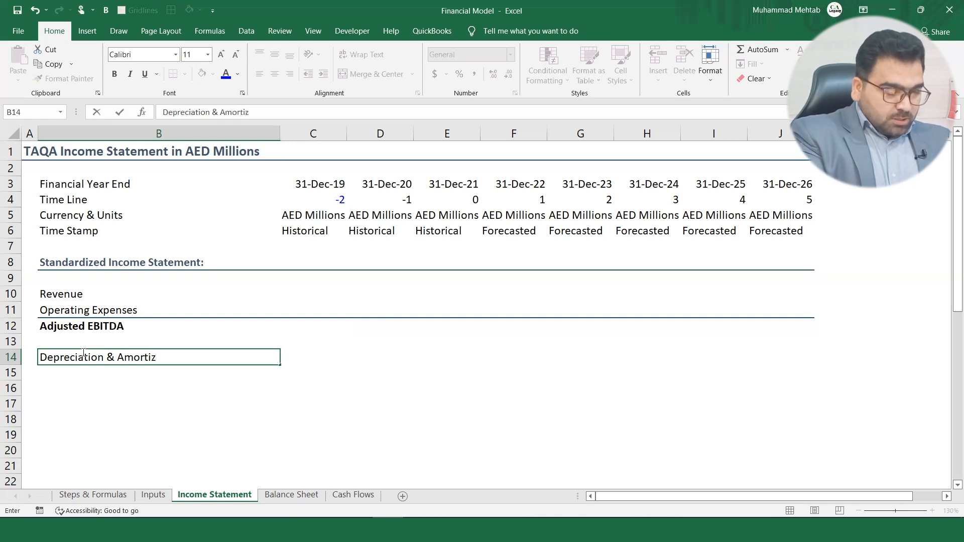
pyautogui.write('ation')
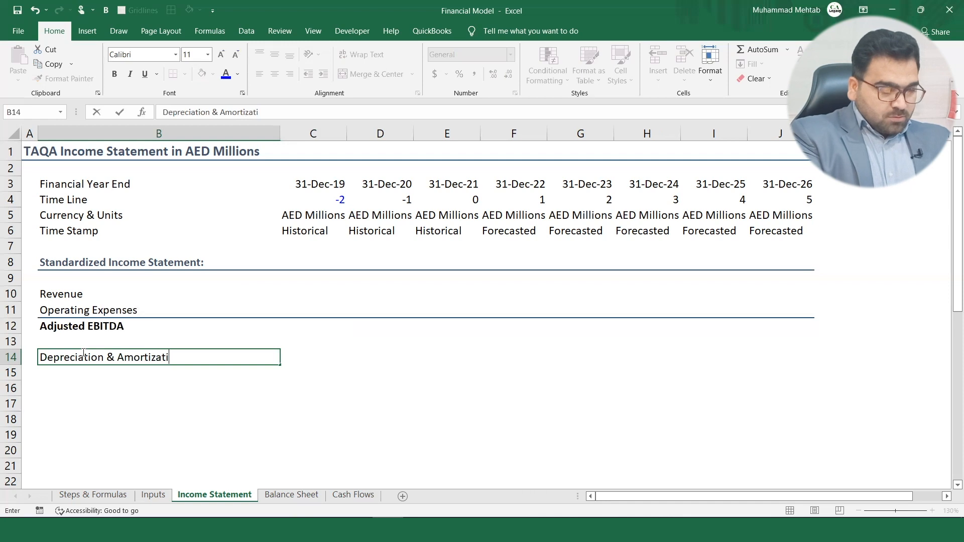
pyautogui.press('Return')
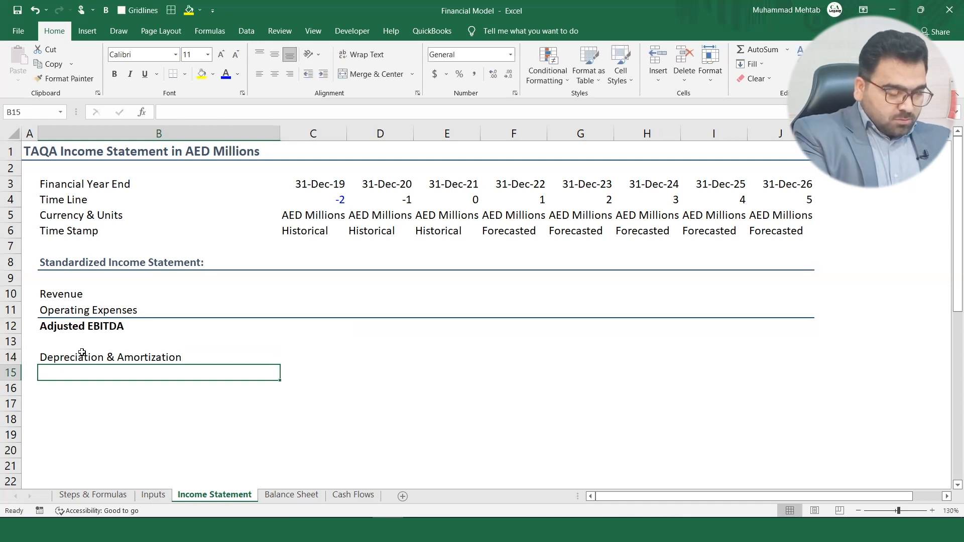
# Copy the formatted Adjusted EBITDA row, B12:J12, to row 15 directly below Depreciation & Amortization.
pyautogui.press('Up')
pyautogui.press('Up')
pyautogui.press('Up')
pyautogui.hotkey('shift', 'Right')
pyautogui.hotkey('shift', 'Right')
pyautogui.hotkey('shift', 'Right')
pyautogui.hotkey('shift', 'Right')
pyautogui.hotkey('shift', 'Right')
pyautogui.hotkey('shift', 'Right')
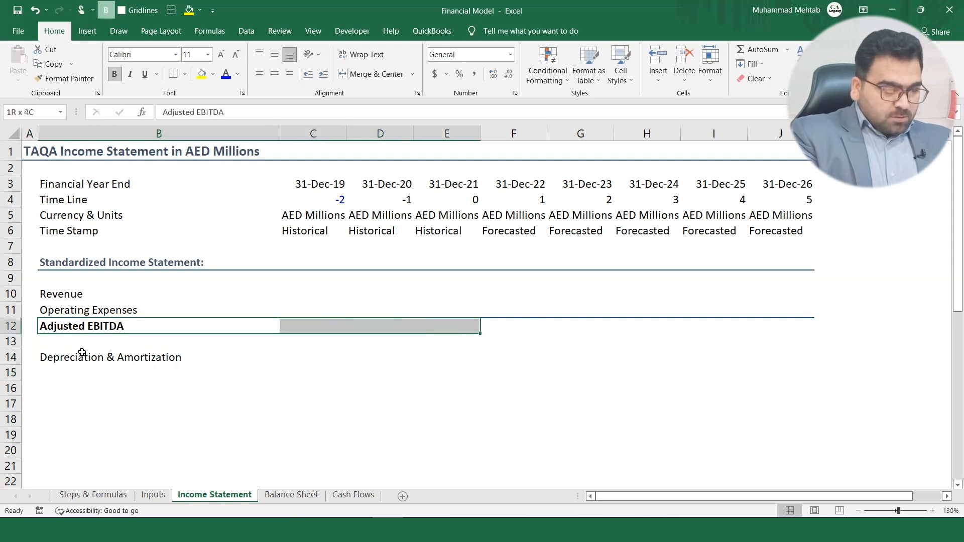
pyautogui.hotkey('shift', 'Right')
pyautogui.hotkey('shift', 'Right')
pyautogui.hotkey('ctrl', 'c')
pyautogui.press('Down')
pyautogui.press('Down')
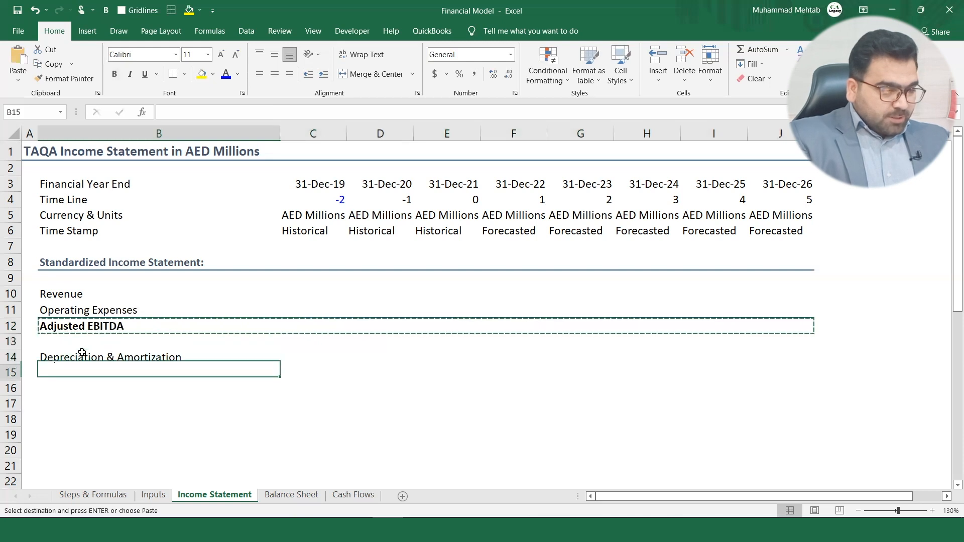
pyautogui.press('Down')
pyautogui.hotkey('ctrl', 'v')
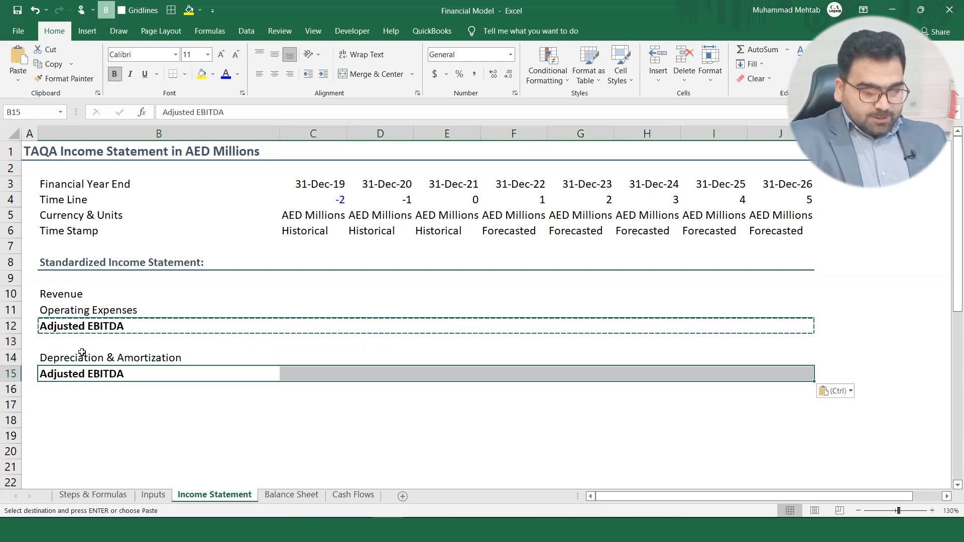
# Change the copied label in B15 to "Adjusted EBIT".
pyautogui.press('F2')
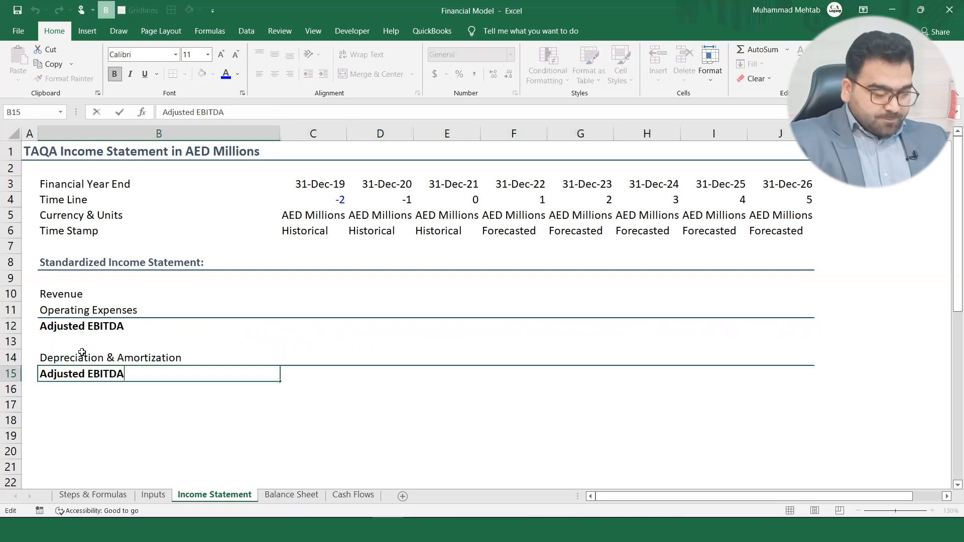
pyautogui.press('BackSpace')
pyautogui.press('BackSpace')
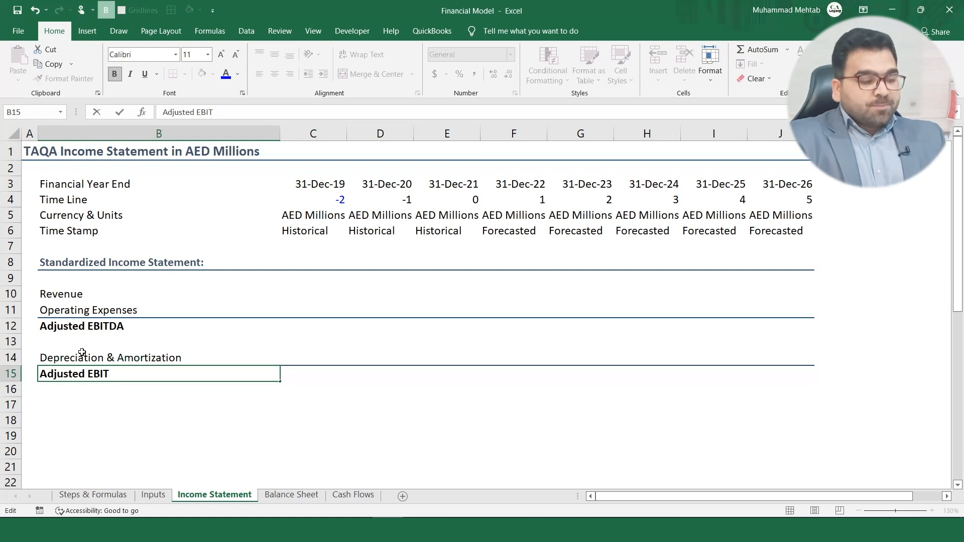
pyautogui.press('Return')
# Enter the row label "(-) Interest Expense" in B17, leaving one blank row below Adjusted EBIT.
pyautogui.press('Return')
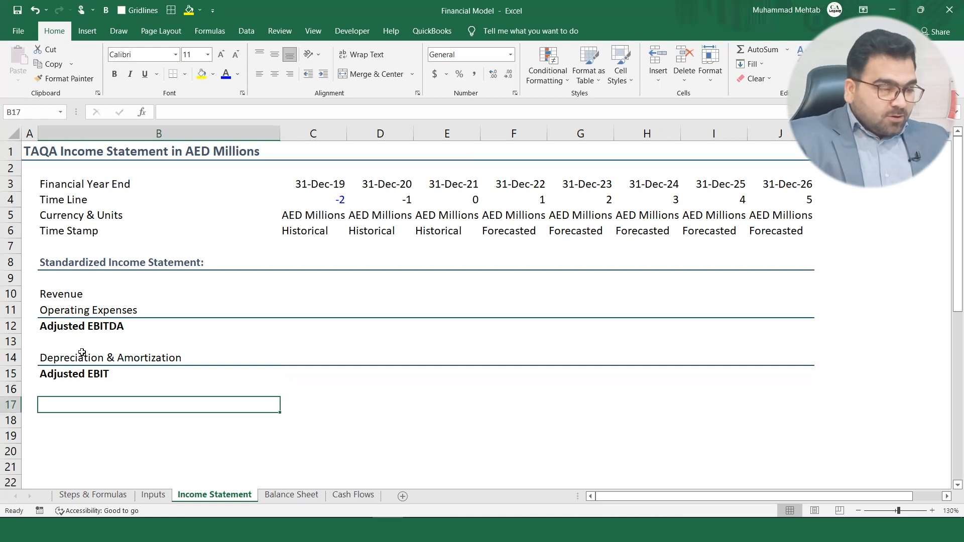
pyautogui.write('(_)')
pyautogui.press('BackSpace')
pyautogui.press('BackSpace')
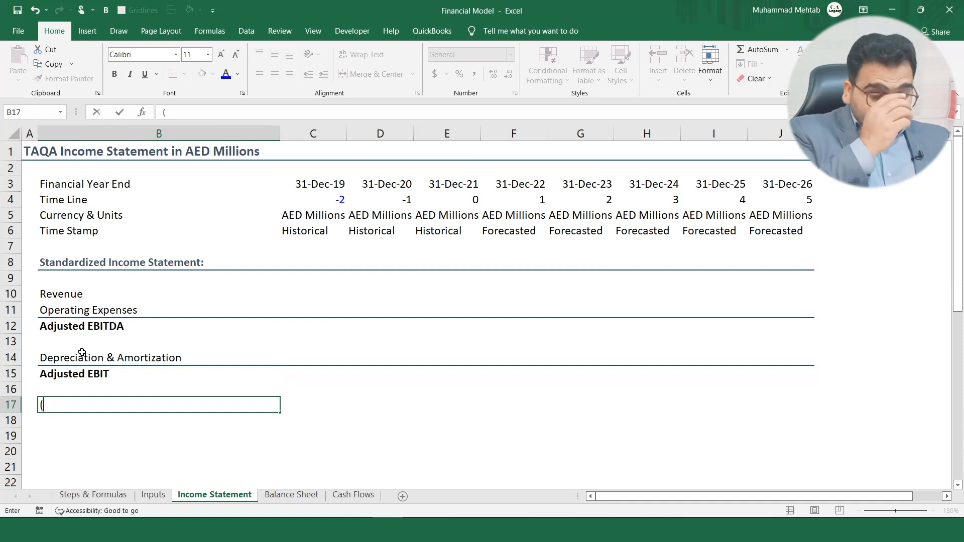
pyautogui.write('-)')
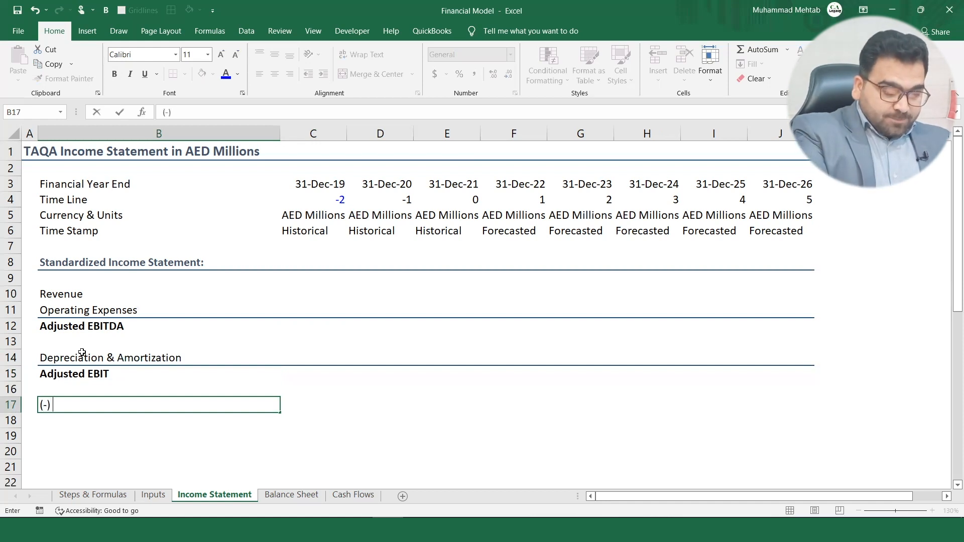
pyautogui.write(' Interesr')
pyautogui.press('BackSpace')
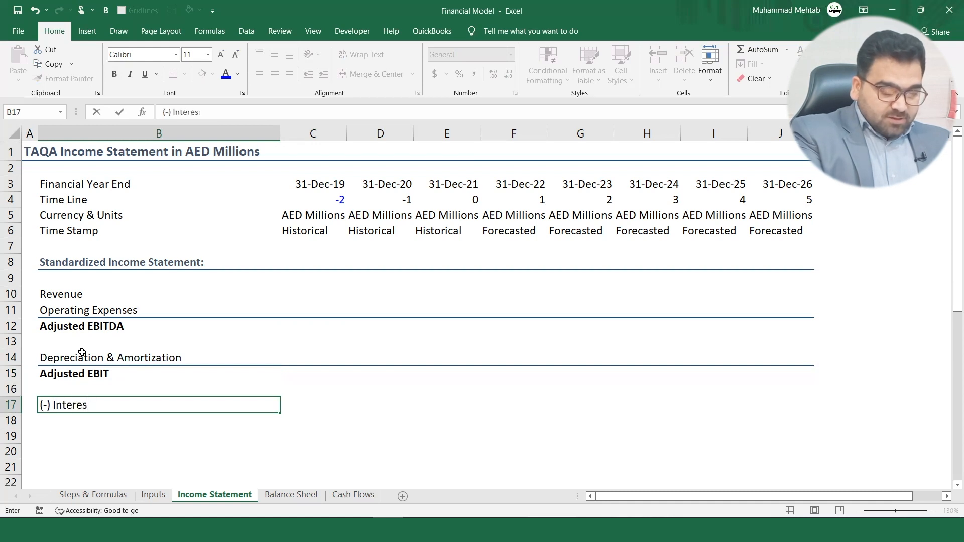
pyautogui.write('t Ex')
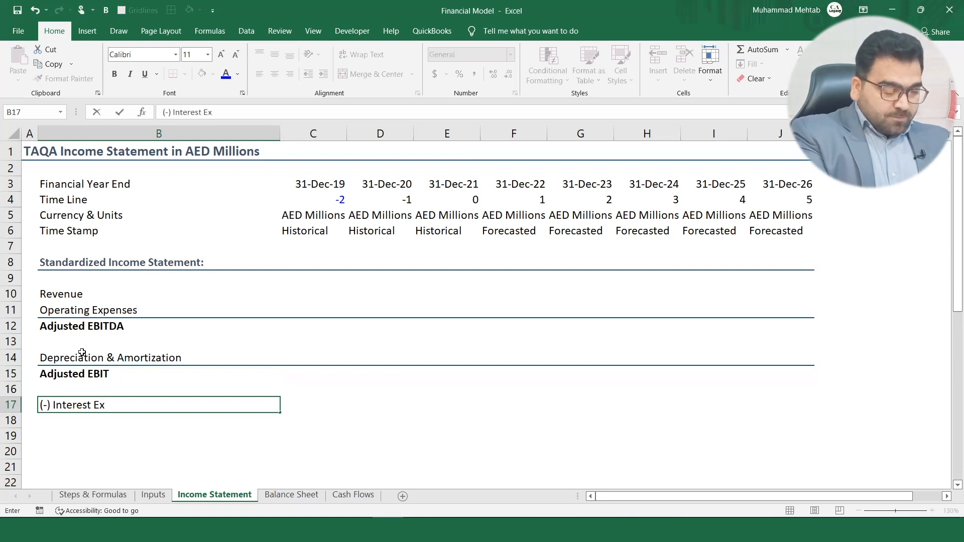
pyautogui.write('pense')
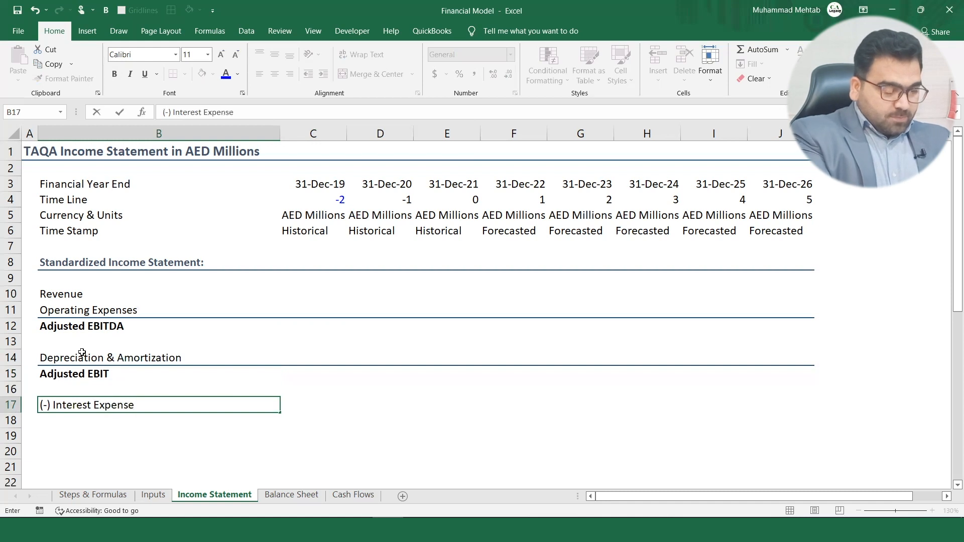
pyautogui.press('Return')
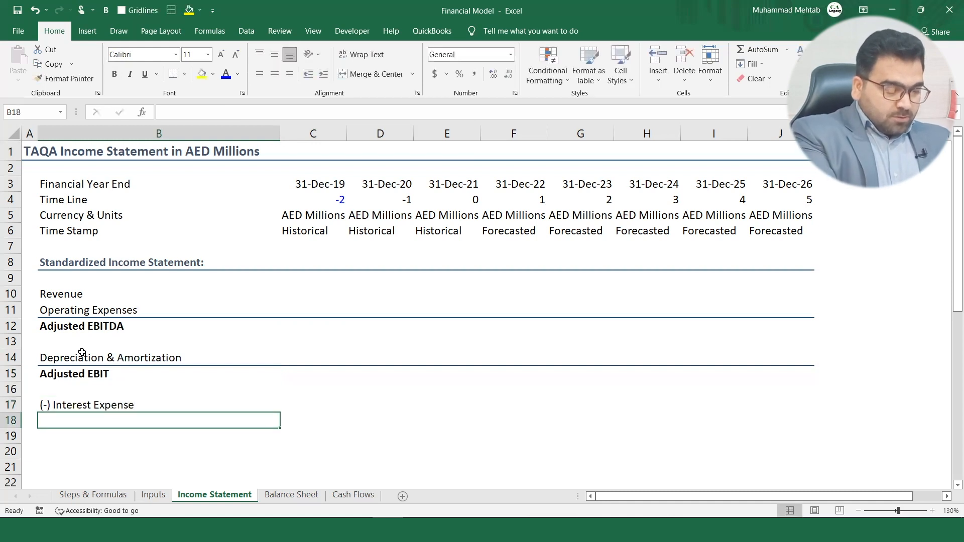
# Enter the row label "(+) Interest Income" in B18.
pyautogui.write('(')
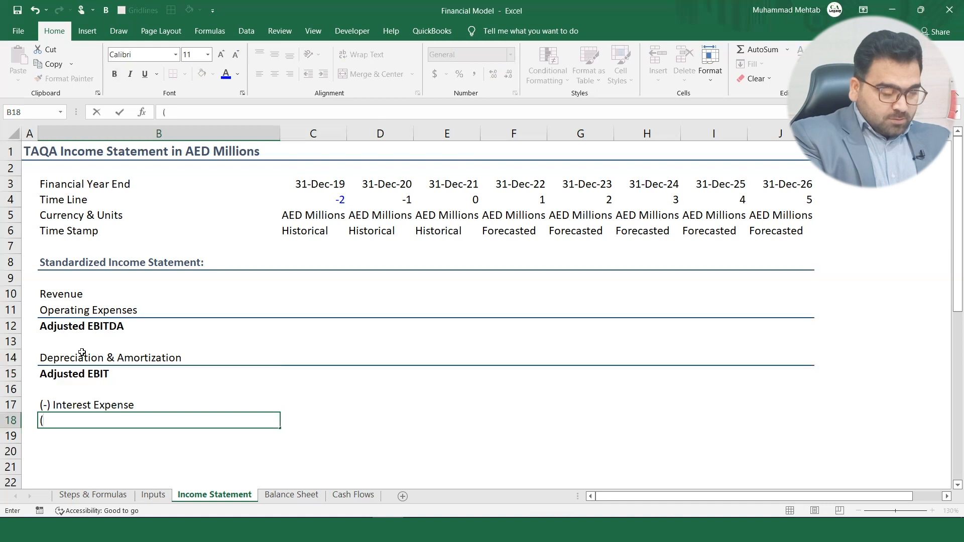
pyautogui.write('+) I')
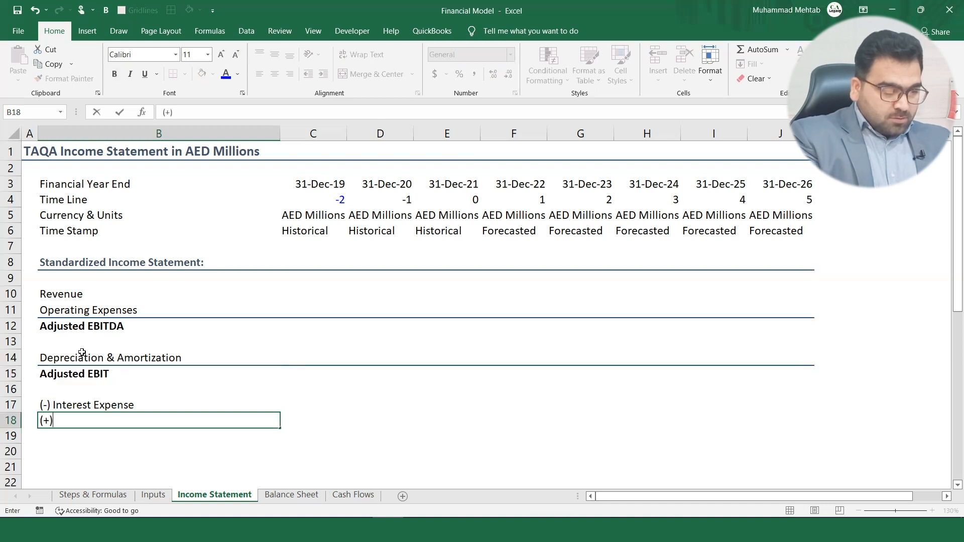
pyautogui.write('nter')
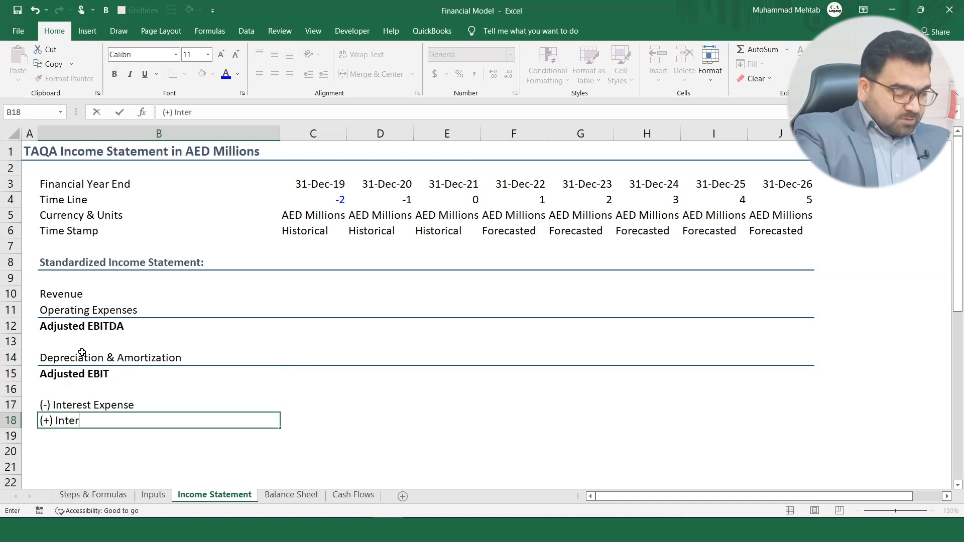
pyautogui.write('est Income')
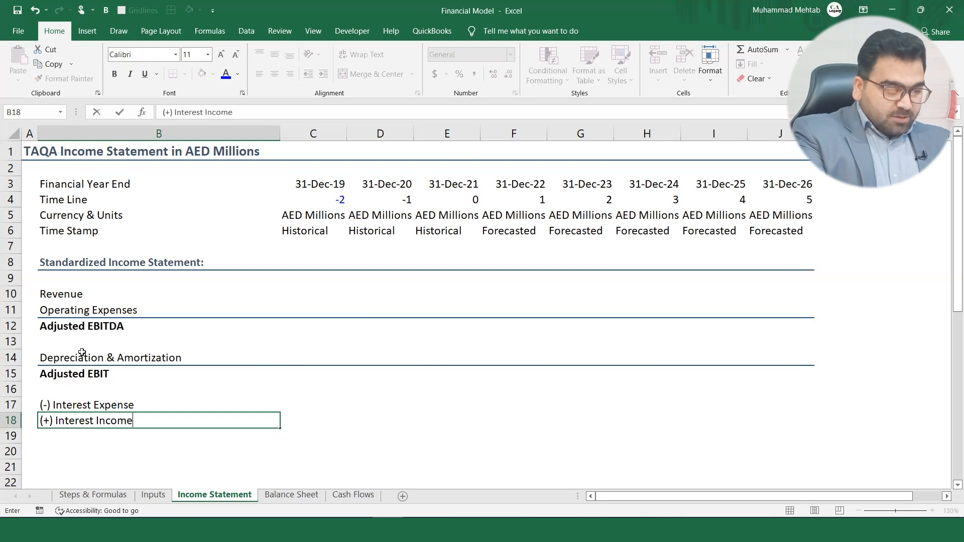
pyautogui.press('Return')
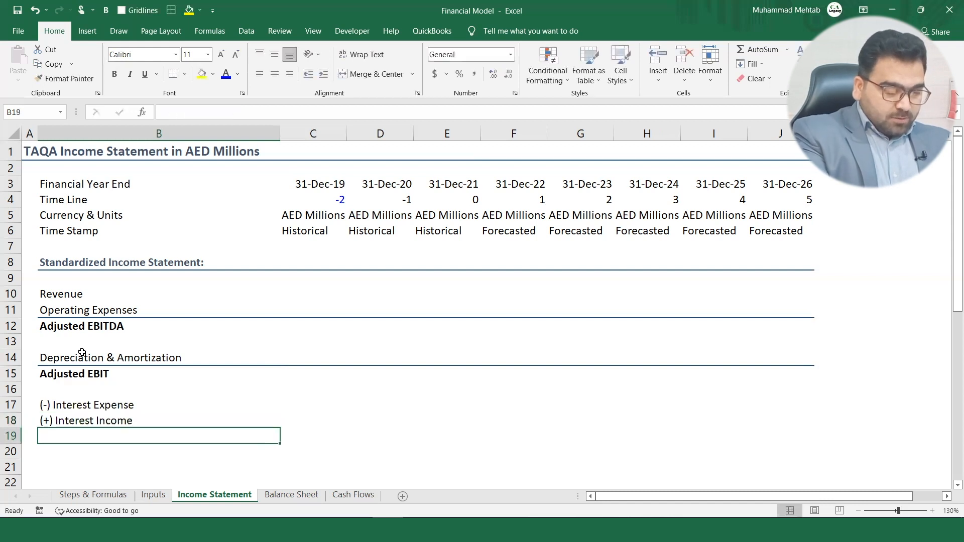
# Enter the row label "(+) Share of Profits from JV or Ass." in B19.
pyautogui.write('(')
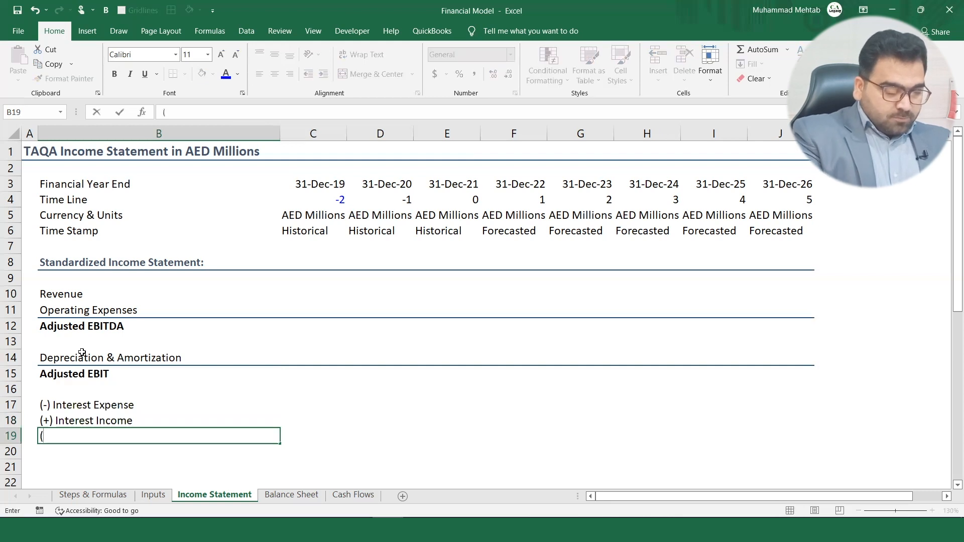
pyautogui.write('+')
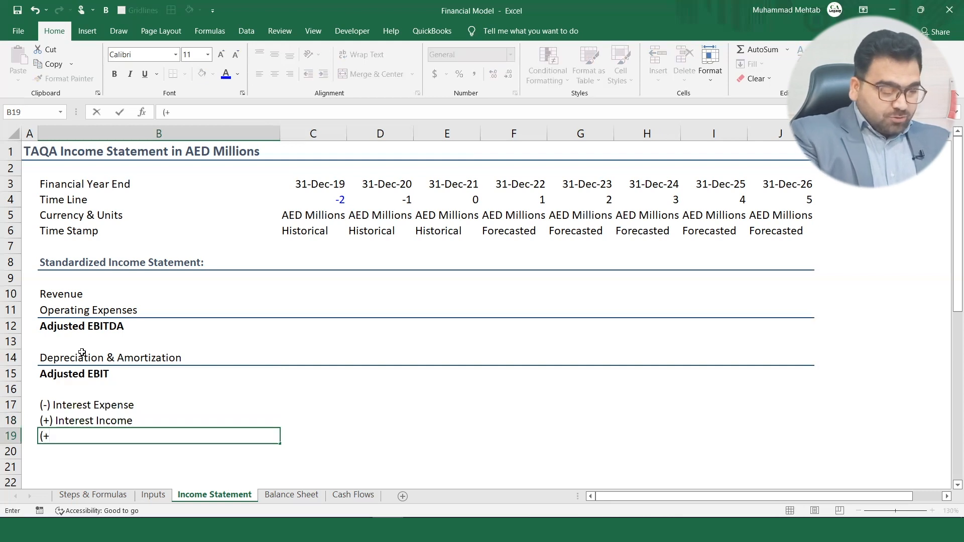
pyautogui.write(') Shar')
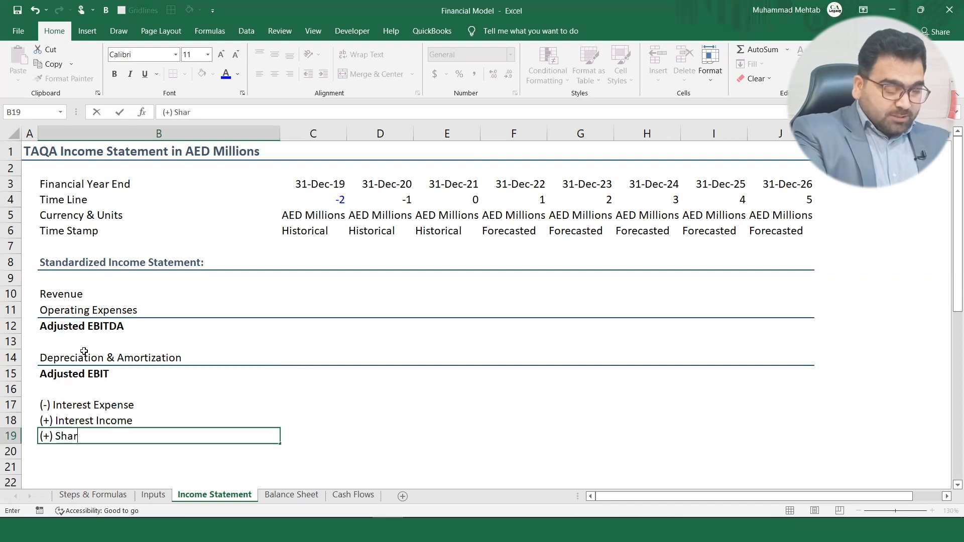
pyautogui.write('e of Profits ')
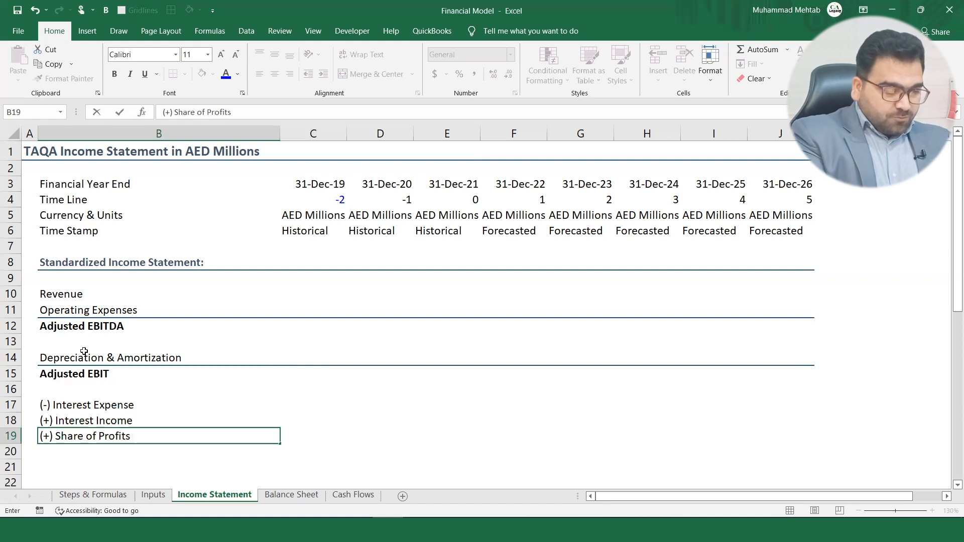
pyautogui.write('from J')
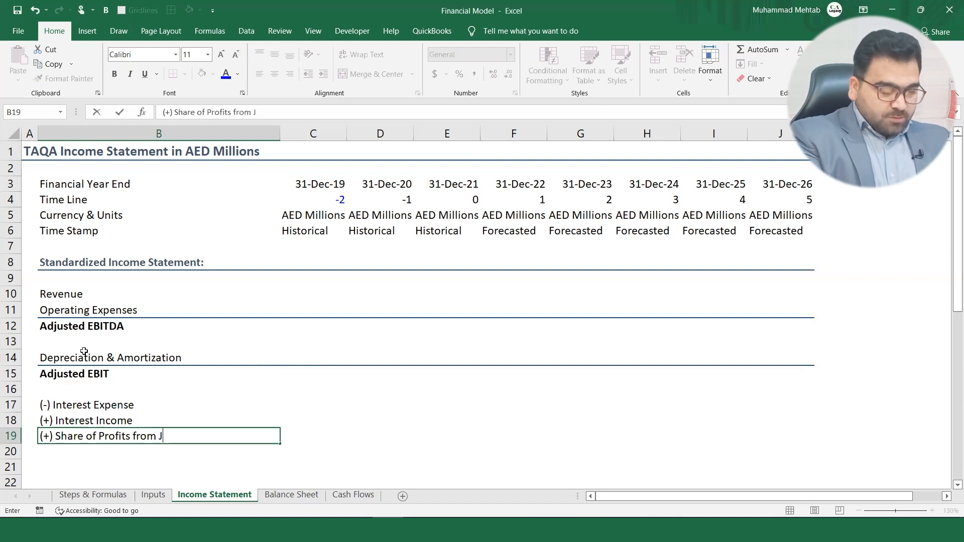
pyautogui.write('V or Ass.')
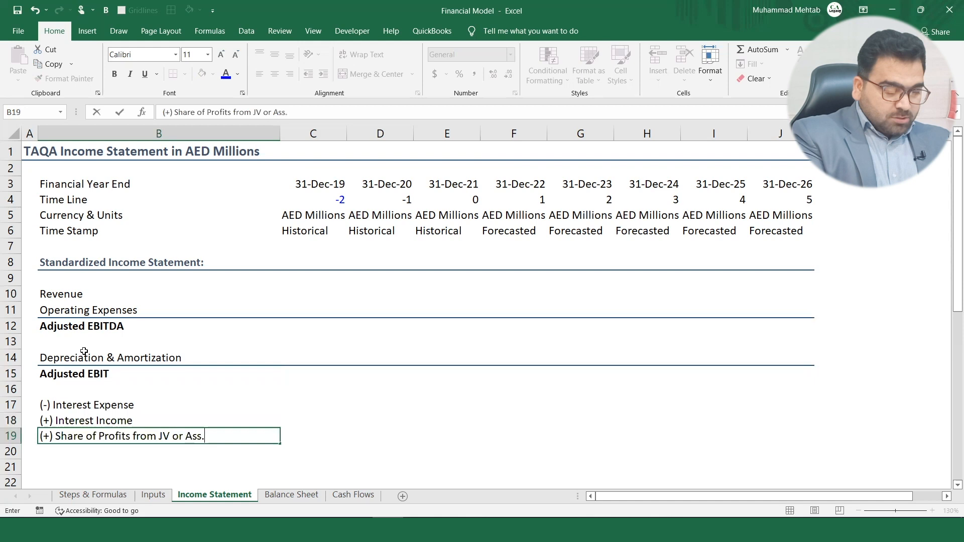
pyautogui.press('Return')
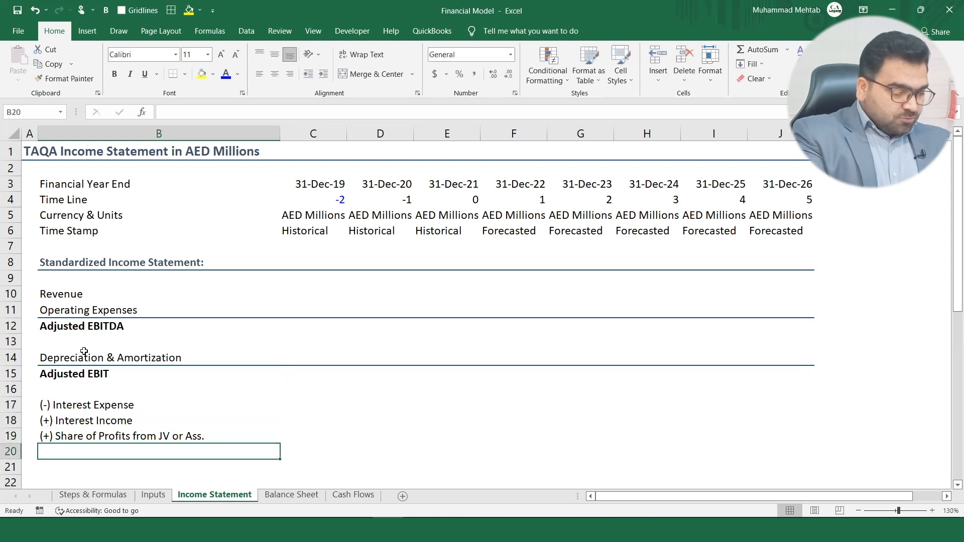
# Enter the row label "(+) Any Other Non Operating Income" in B20.
pyautogui.write('(+) A')
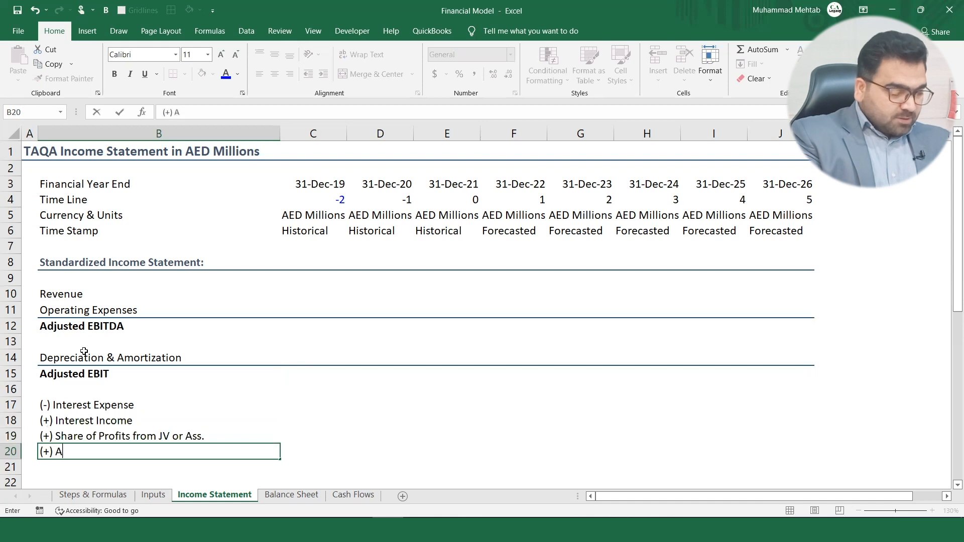
pyautogui.write('ny Other Non')
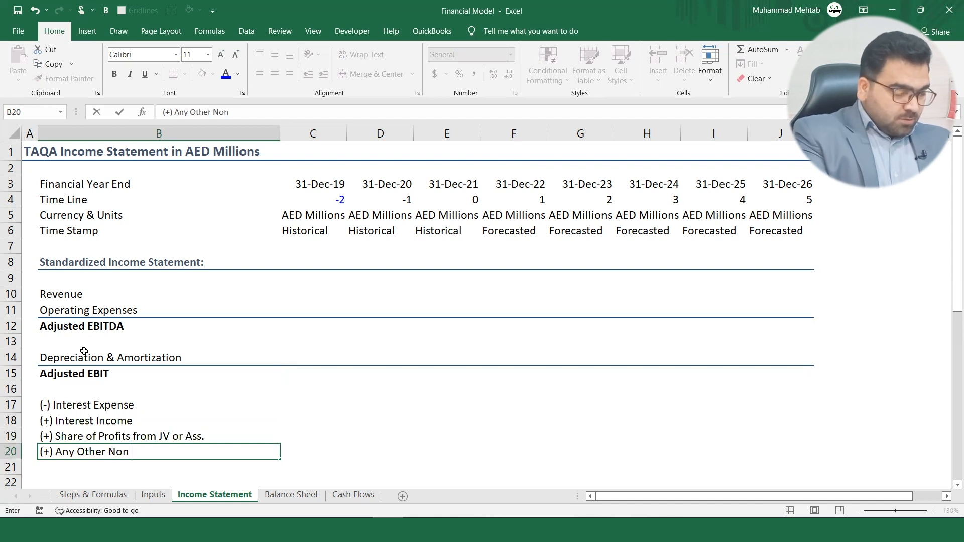
pyautogui.write(' Ope')
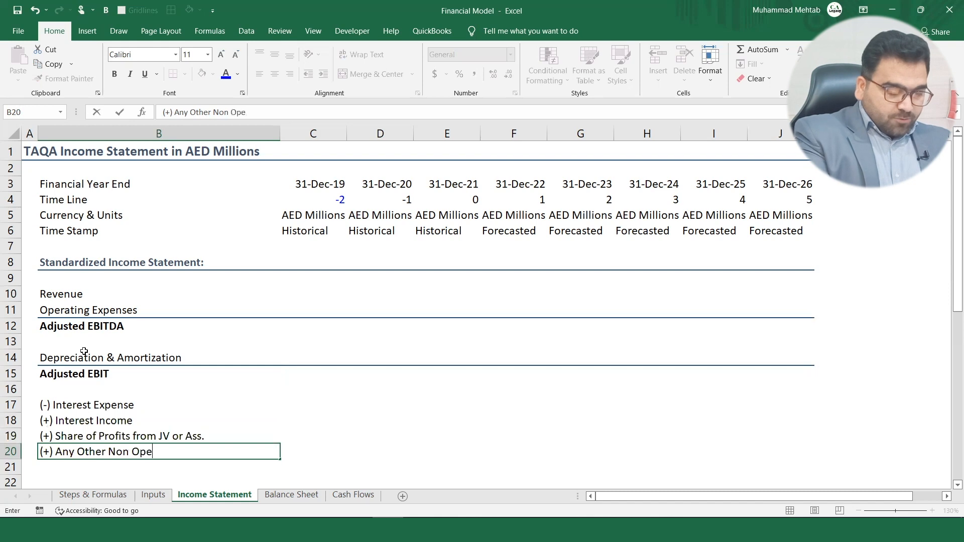
pyautogui.write('rating Income')
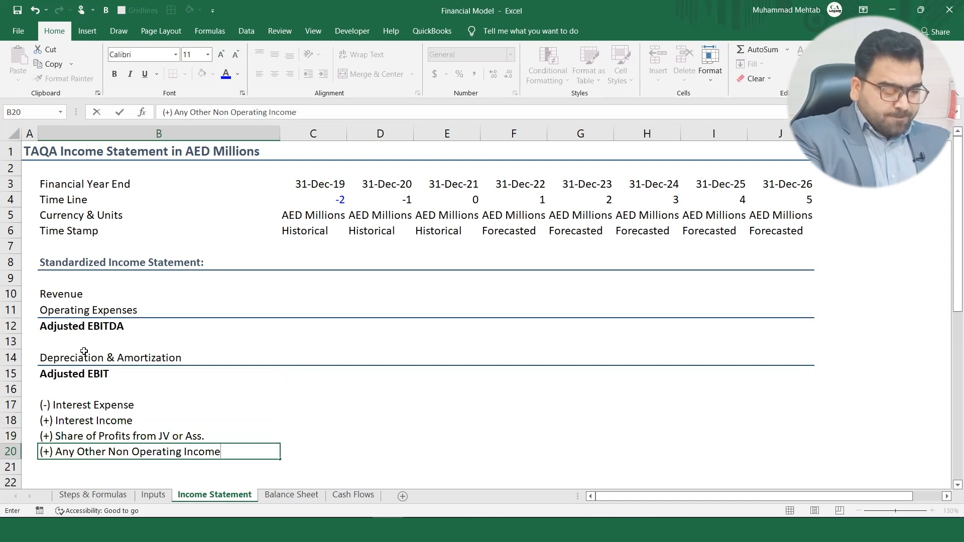
pyautogui.press('Return')
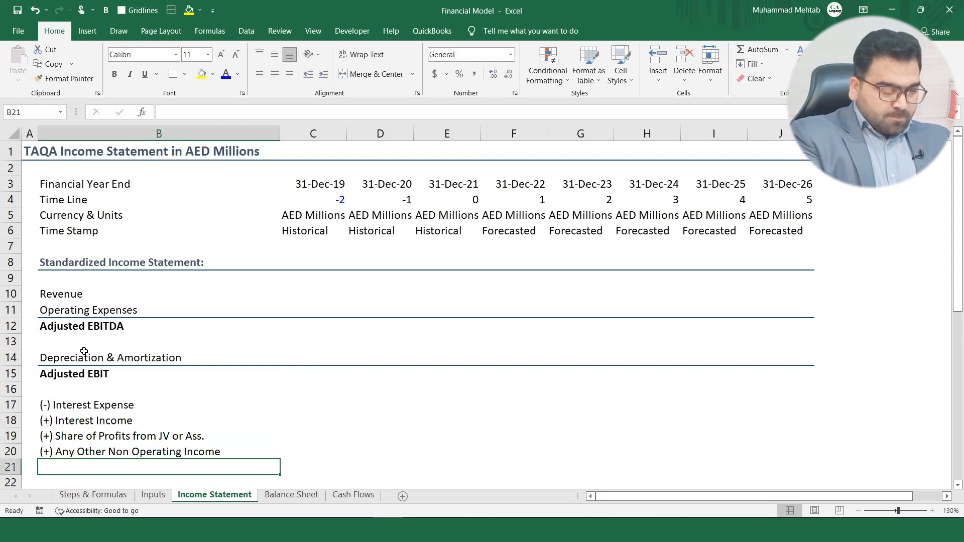
# Copy the Adjusted EBIT row B15:J15, including its formatting, into row 21 below the non-operating items.
pyautogui.press('Up')
pyautogui.press('Up')
pyautogui.press('Up')
pyautogui.press('Up')
pyautogui.press('Up')
pyautogui.press('Up')
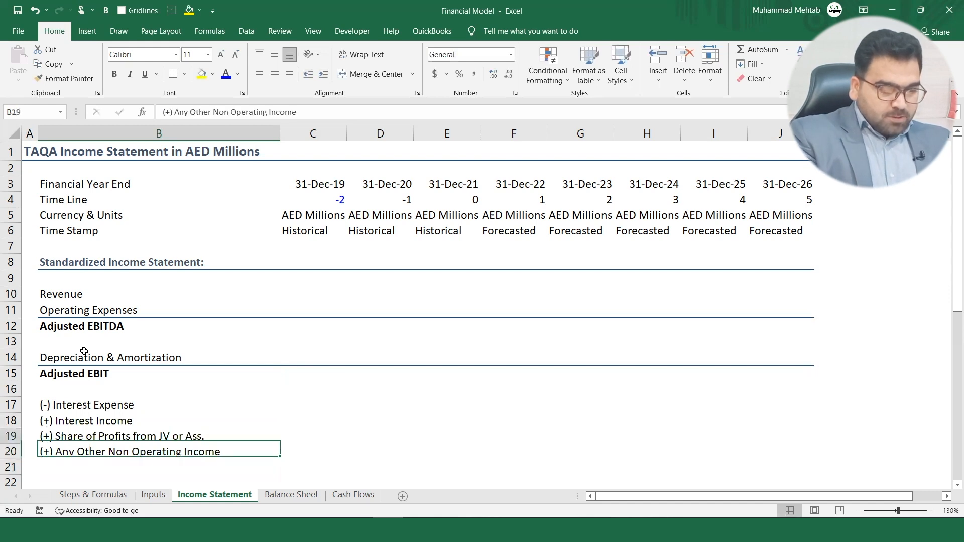
pyautogui.hotkey('shift', 'Right')
pyautogui.hotkey('shift', 'Right')
pyautogui.hotkey('shift', 'Right')
pyautogui.hotkey('shift', 'Right')
pyautogui.hotkey('shift', 'Right')
pyautogui.hotkey('shift', 'Right')
pyautogui.hotkey('shift', 'Right')
pyautogui.hotkey('shift', 'Right')
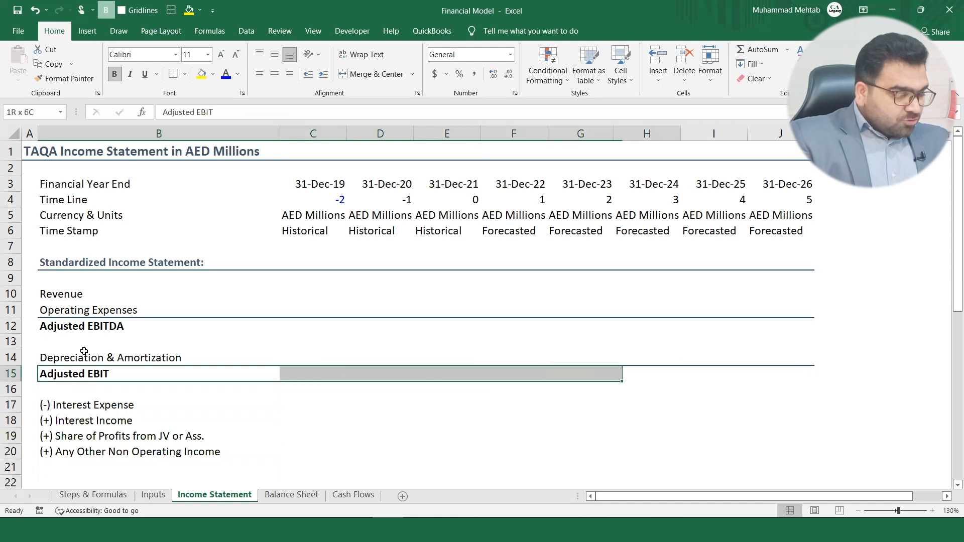
pyautogui.hotkey('ctrl', 'c')
pyautogui.press('Down')
pyautogui.press('Down')
pyautogui.press('Down')
pyautogui.press('Down')
pyautogui.press('Down')
pyautogui.press('Down')
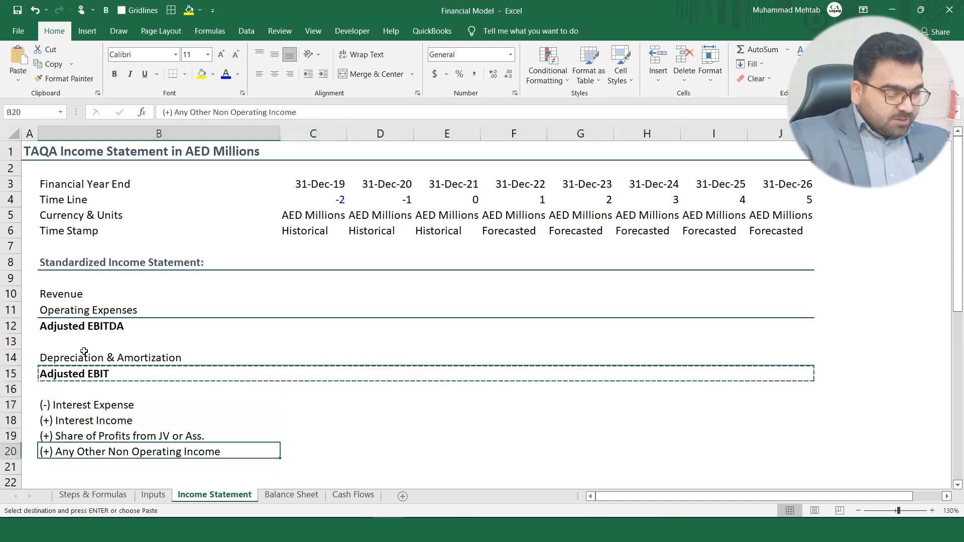
pyautogui.hotkey('ctrl', 'v')
# Change the copied label in B21 to "Adjusted Profit Before Tax".
pyautogui.press('Down')
pyautogui.press('Up')
pyautogui.press('F2')
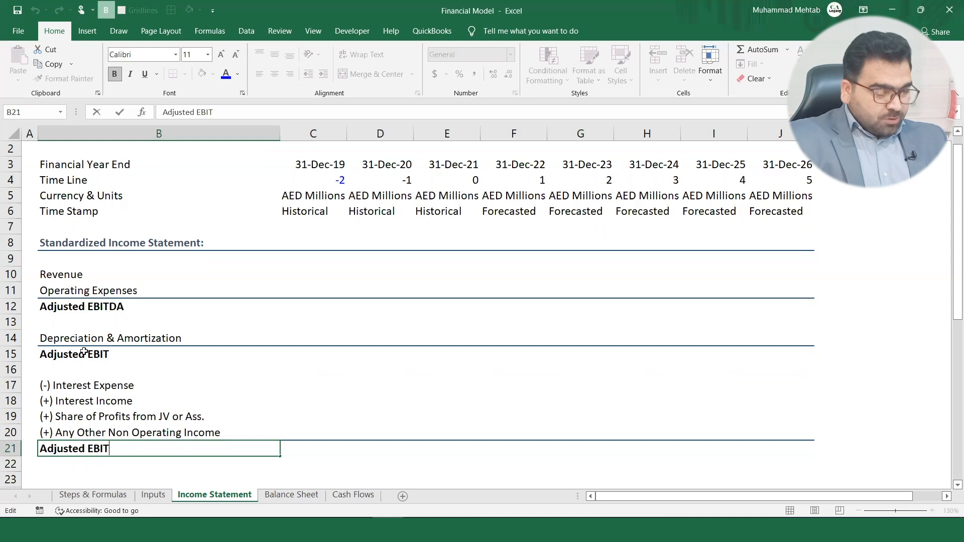
pyautogui.press('BackSpace')
pyautogui.press('BackSpace')
pyautogui.press('BackSpace')
pyautogui.press('BackSpace')
pyautogui.write('P')
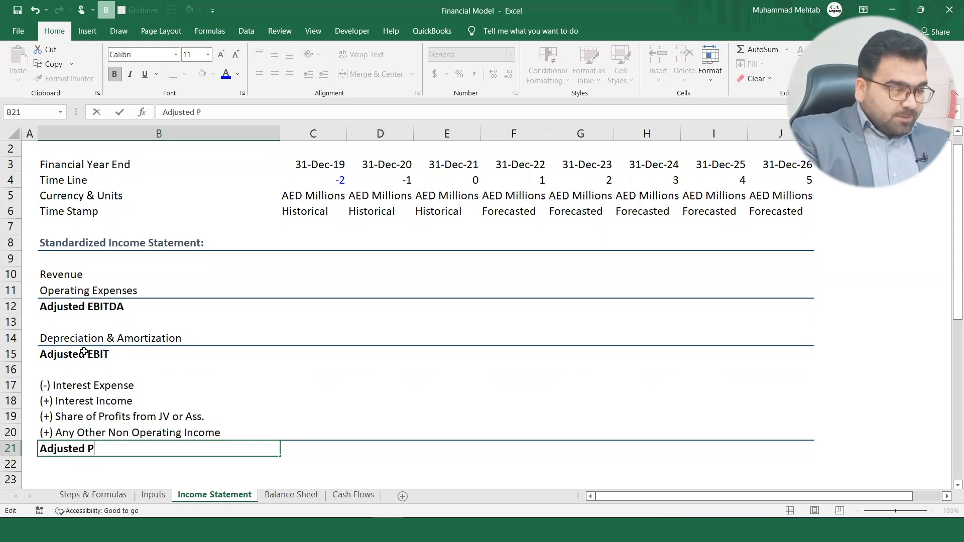
pyautogui.write('rofit')
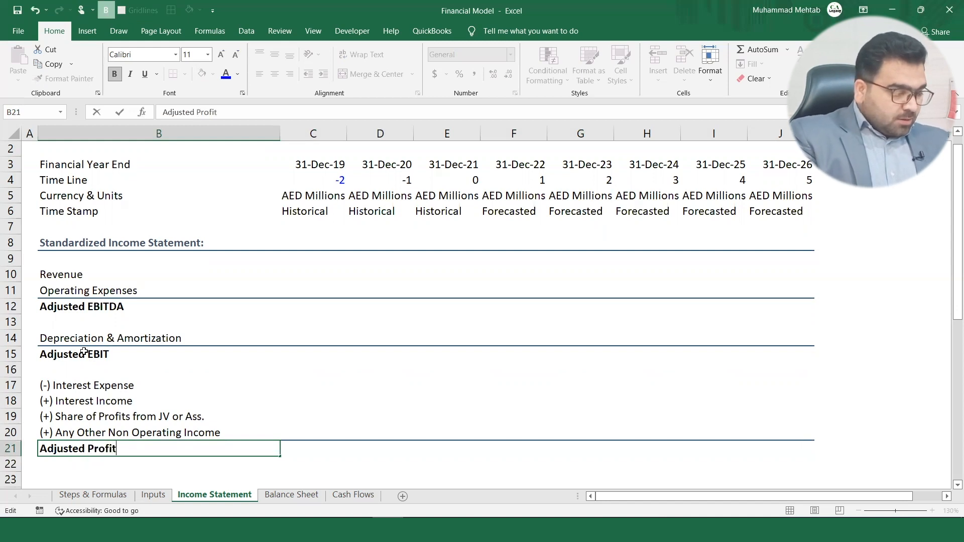
pyautogui.write(' Befo')
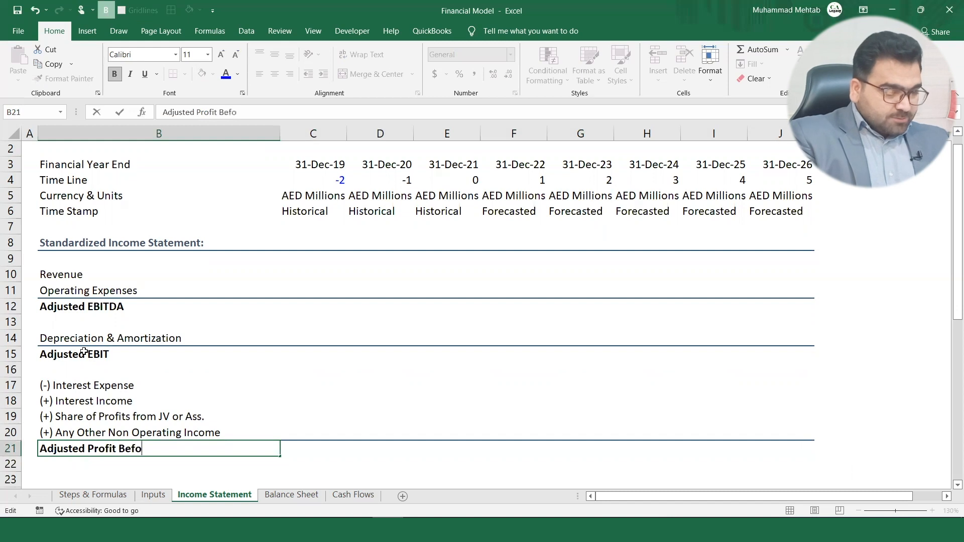
pyautogui.write('re Tax')
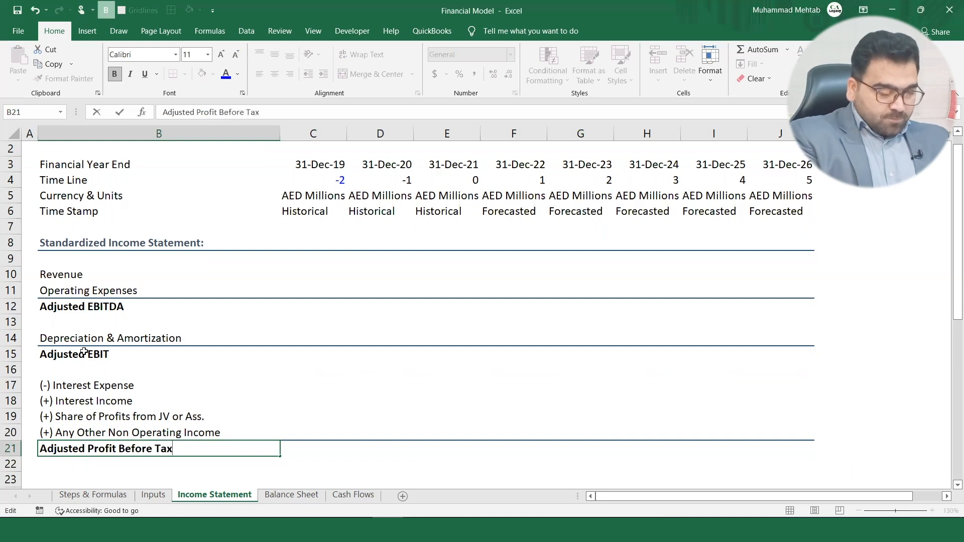
pyautogui.press('Return')
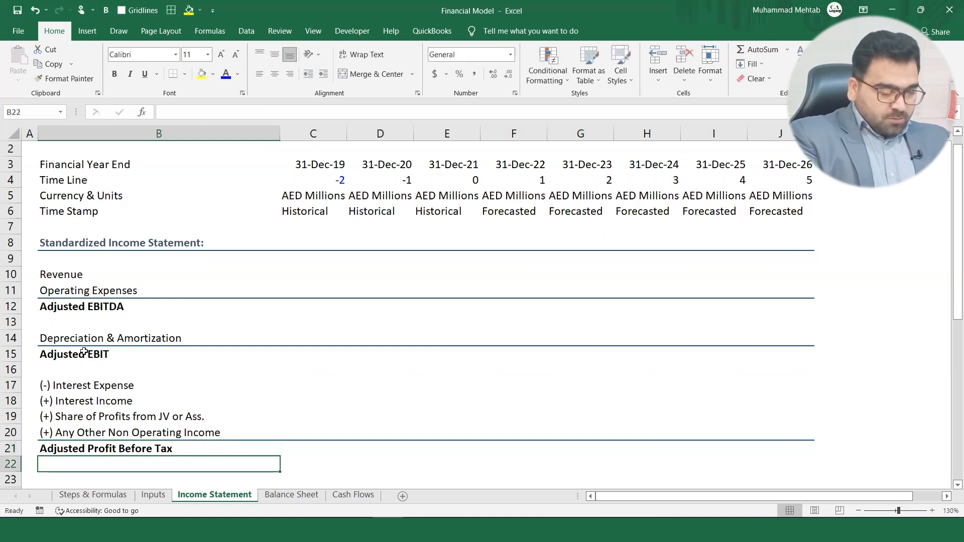
# Enter the row label "(-) Income Tax" in B22.
pyautogui.write('(-) i')
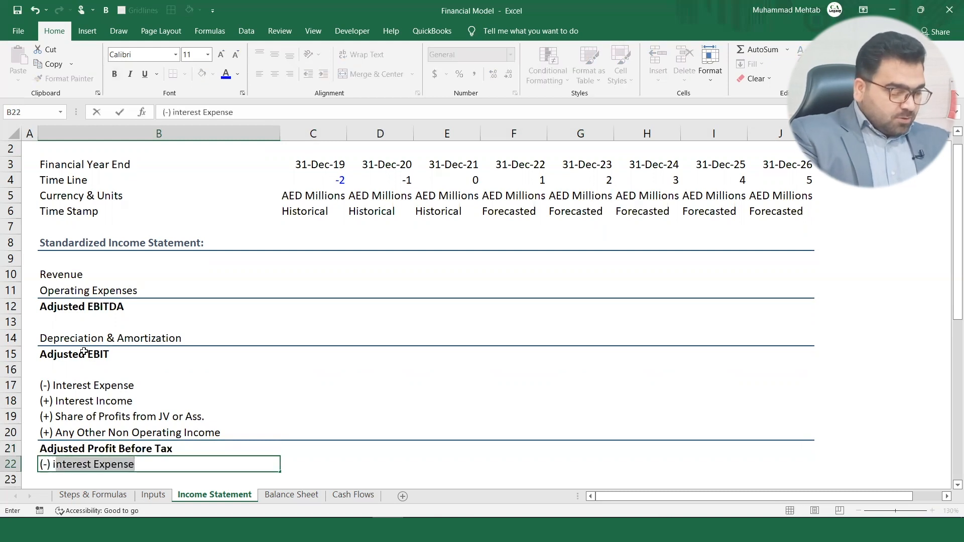
pyautogui.press('BackSpace')
pyautogui.press('BackSpace')
pyautogui.write('I')
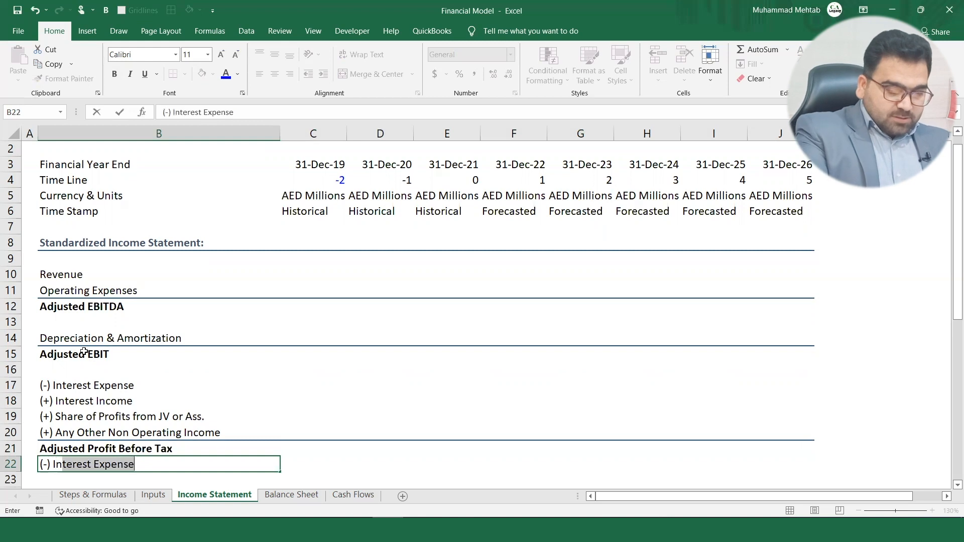
pyautogui.write('ncome ')
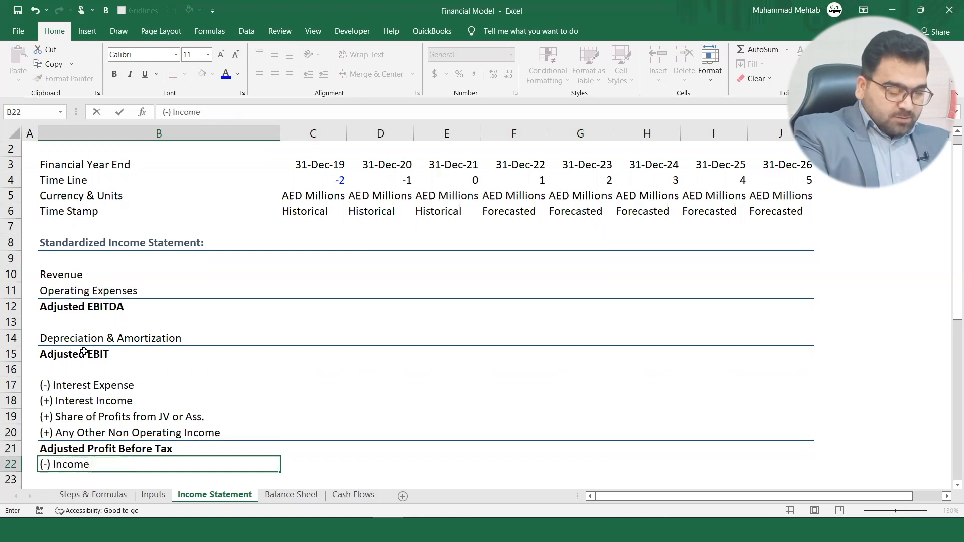
pyautogui.write('Tax')
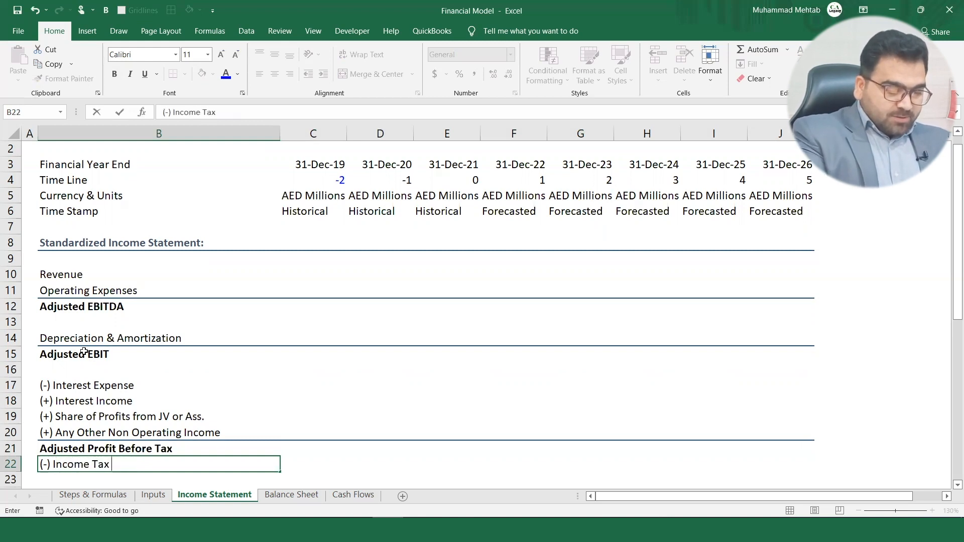
pyautogui.press('Return')
# Try copying the Adjusted Profit Before Tax row B21:J21 into row 23, directly above the Reported Income Statement heading, and undo the paste.
pyautogui.press('Up')
pyautogui.press('Up')
pyautogui.hotkey('shift', 'Right')
pyautogui.hotkey('shift', 'Right')
pyautogui.hotkey('shift', 'Right')
pyautogui.hotkey('shift', 'Right')
pyautogui.hotkey('shift', 'Right')
pyautogui.hotkey('shift', 'Right')
pyautogui.hotkey('shift', 'Right')
pyautogui.hotkey('shift', 'Right')
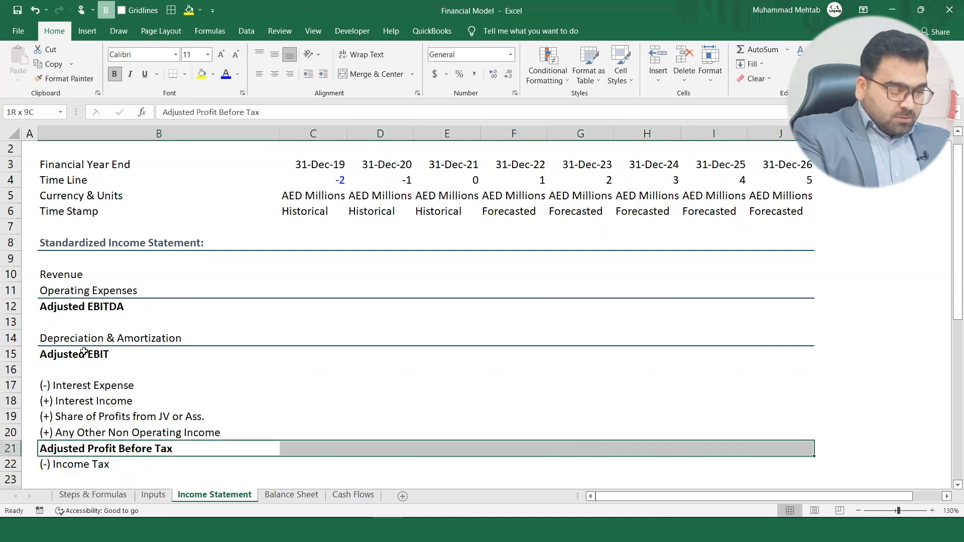
pyautogui.hotkey('ctrl', 'c')
pyautogui.press('Down')
pyautogui.press('Down')
pyautogui.press('Up')
pyautogui.press('Down')
pyautogui.hotkey('ctrl', 'v')
pyautogui.press('Down')
pyautogui.scroll(-1, 84, 351)
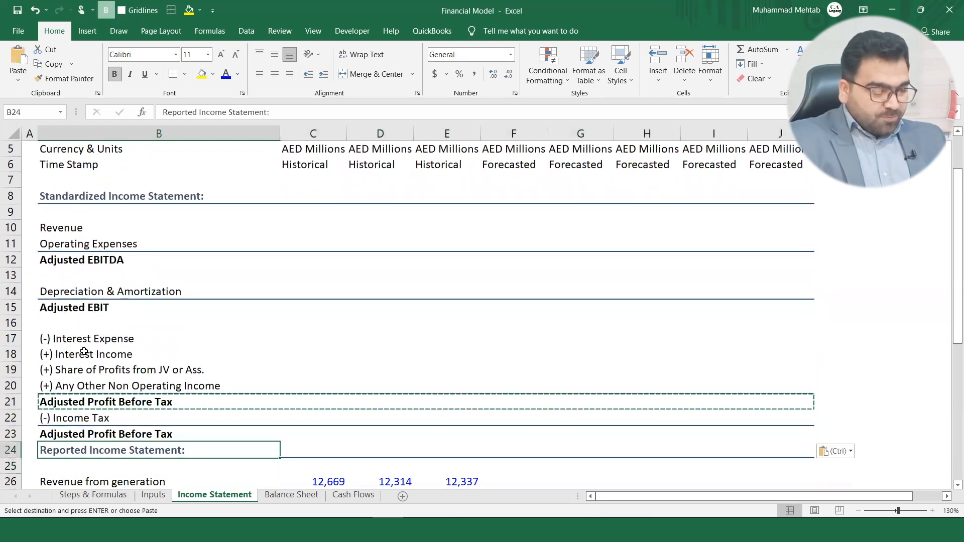
pyautogui.hotkey('ctrl', 'z')
pyautogui.hotkey('ctrl', 'shift', '+')
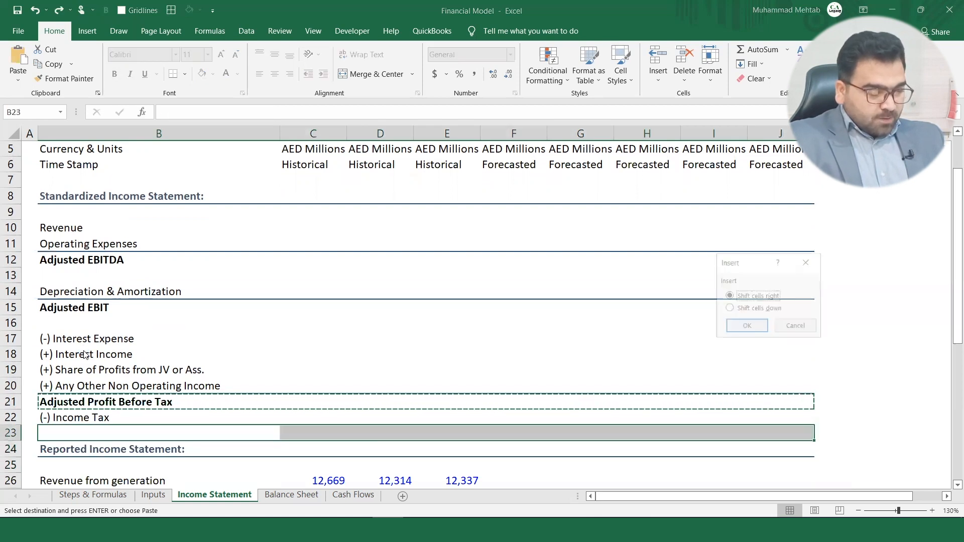
pyautogui.press('Down')
pyautogui.press('Escape')
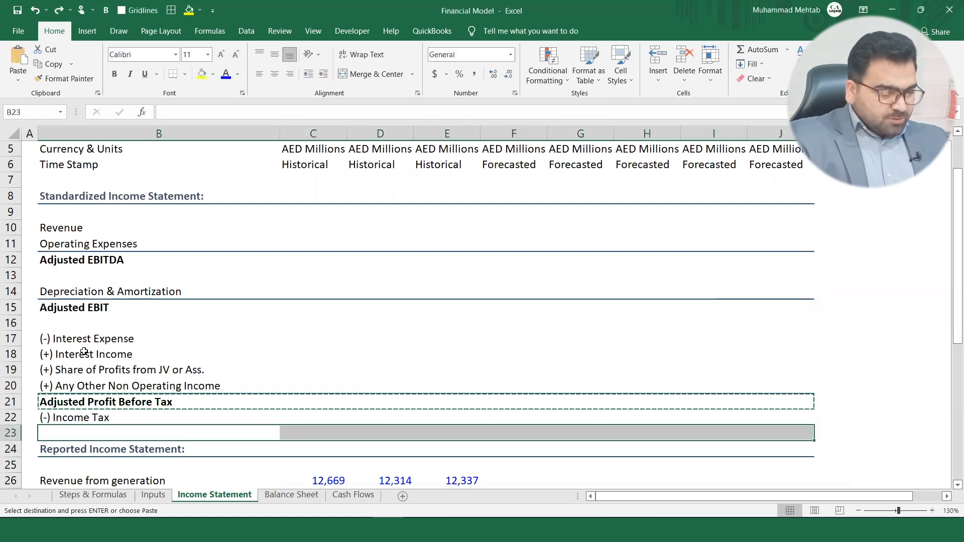
pyautogui.click(30, 433)
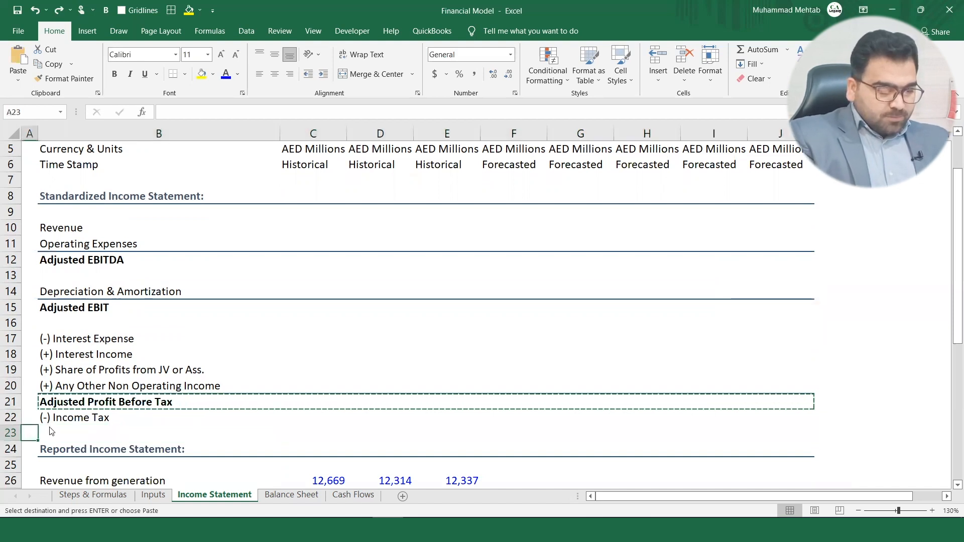
pyautogui.hotkey('ctrl', 'shift', '+')
pyautogui.press('Escape')
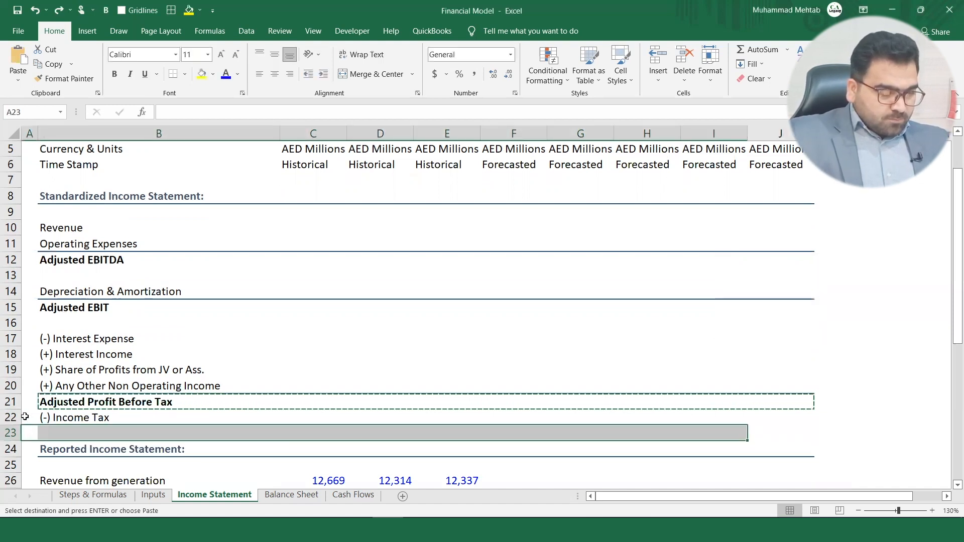
pyautogui.click(9, 433)
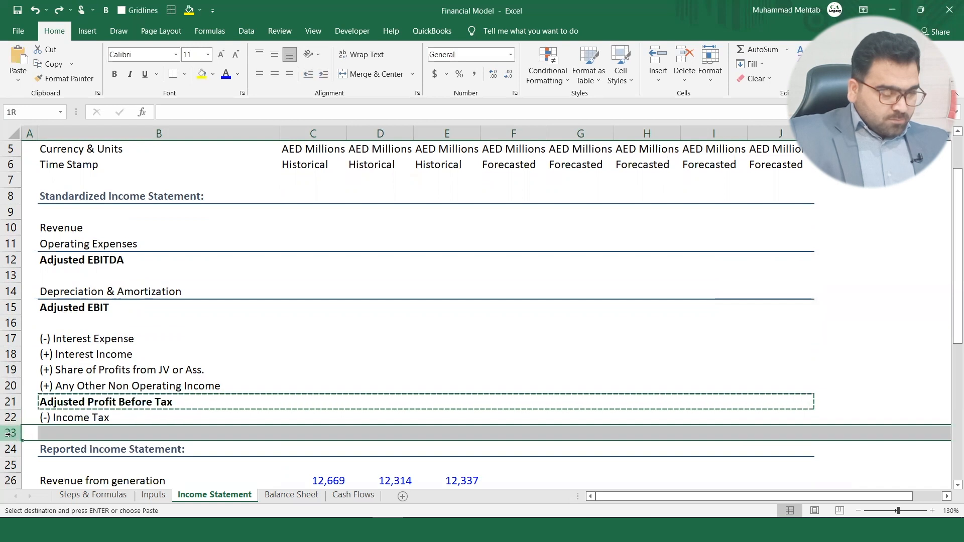
pyautogui.hotkey('ctrl', 'shift', '+')
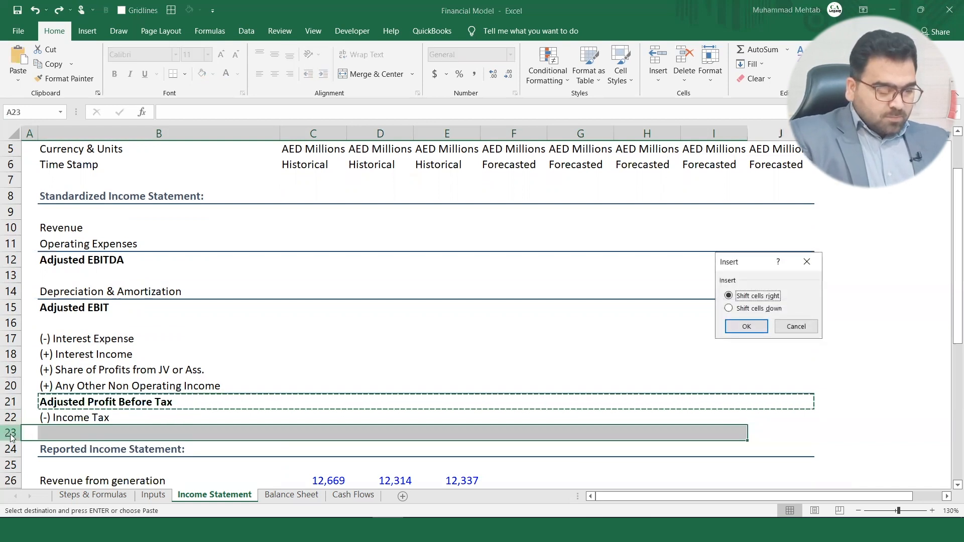
pyautogui.press('Escape')
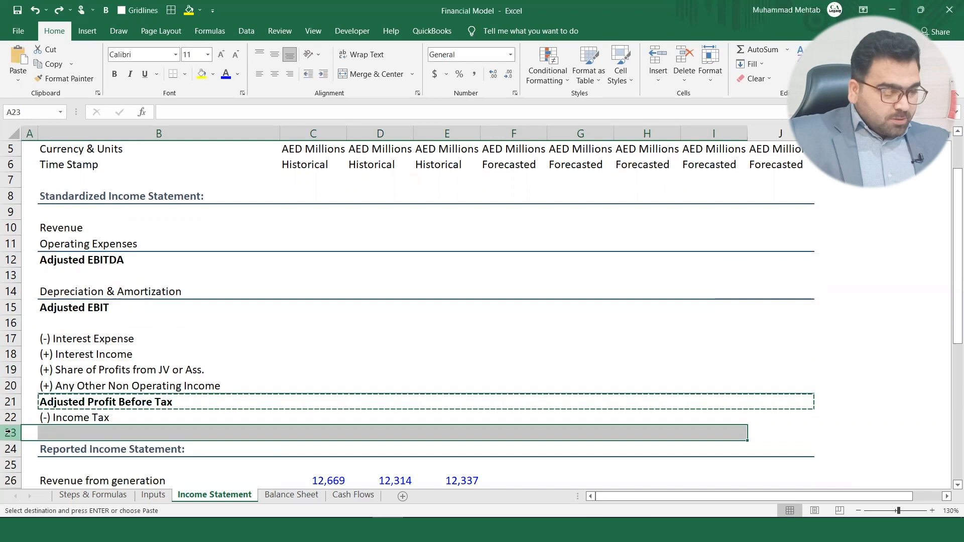
# Insert two blank sheet rows at row 23, between Income Tax and the Reported Income Statement heading.
pyautogui.click(658, 75)
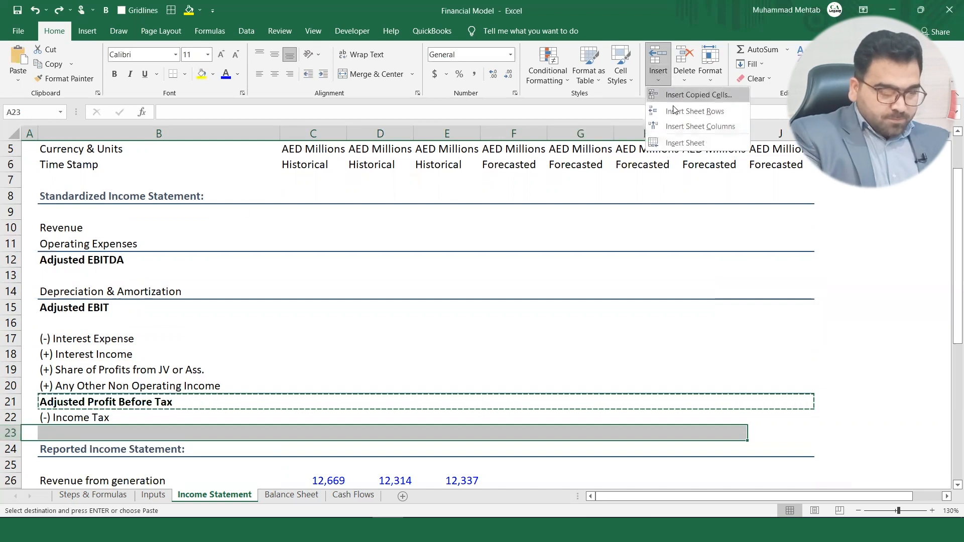
pyautogui.click(676, 111)
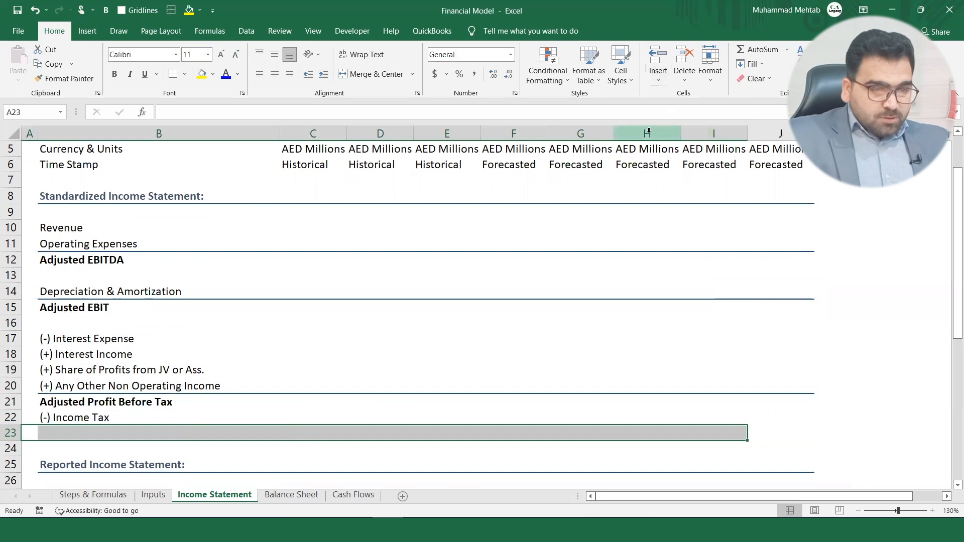
pyautogui.press('Down')
pyautogui.press('Up')
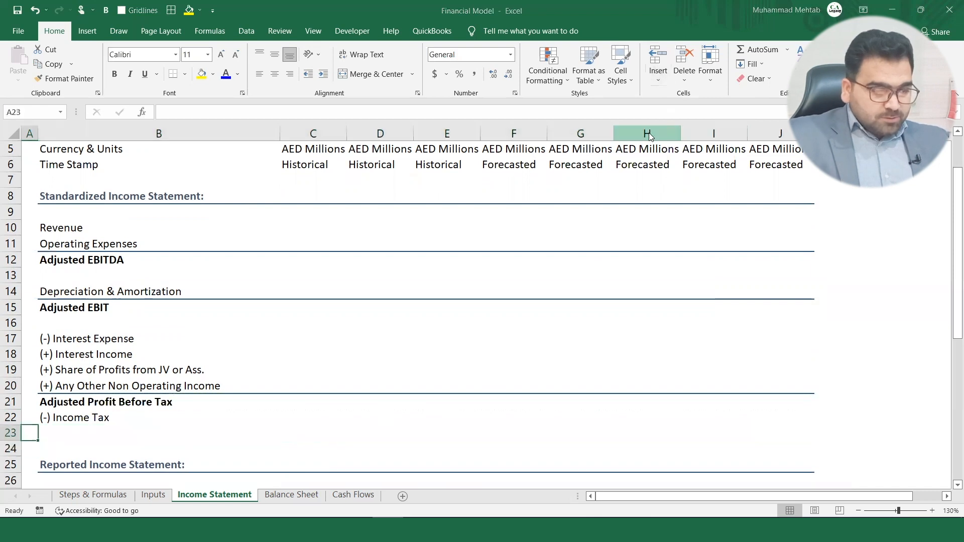
pyautogui.hotkey('ctrl', 'shift', '+')
pyautogui.press('r')
pyautogui.press('Return')
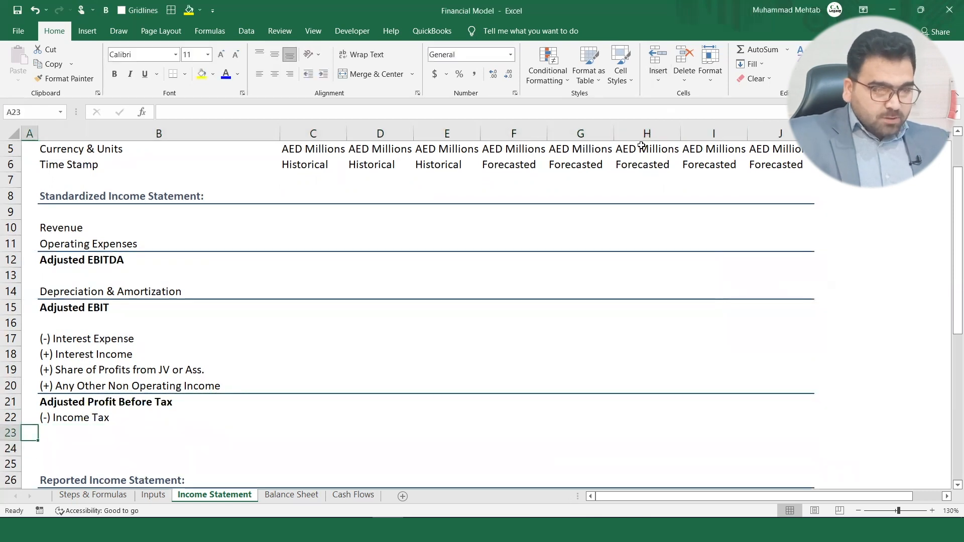
# Copy the Adjusted Profit Before Tax row B21:J21, including its formatting, into row 23 below Income Tax.
pyautogui.press('Right')
pyautogui.press('Up')
pyautogui.press('Up')
pyautogui.hotkey('shift', 'Right')
pyautogui.hotkey('shift', 'Right')
pyautogui.hotkey('shift', 'Right')
pyautogui.hotkey('shift', 'Right')
pyautogui.hotkey('shift', 'Right')
pyautogui.hotkey('shift', 'Right')
pyautogui.hotkey('shift', 'Right')
pyautogui.hotkey('shift', 'Right')
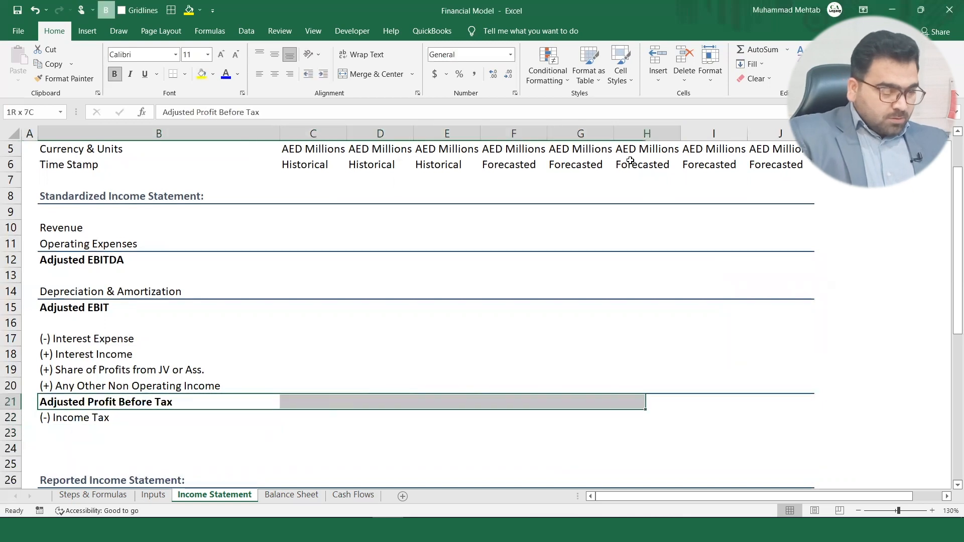
pyautogui.hotkey('ctrl', 'c')
pyautogui.press('Down')
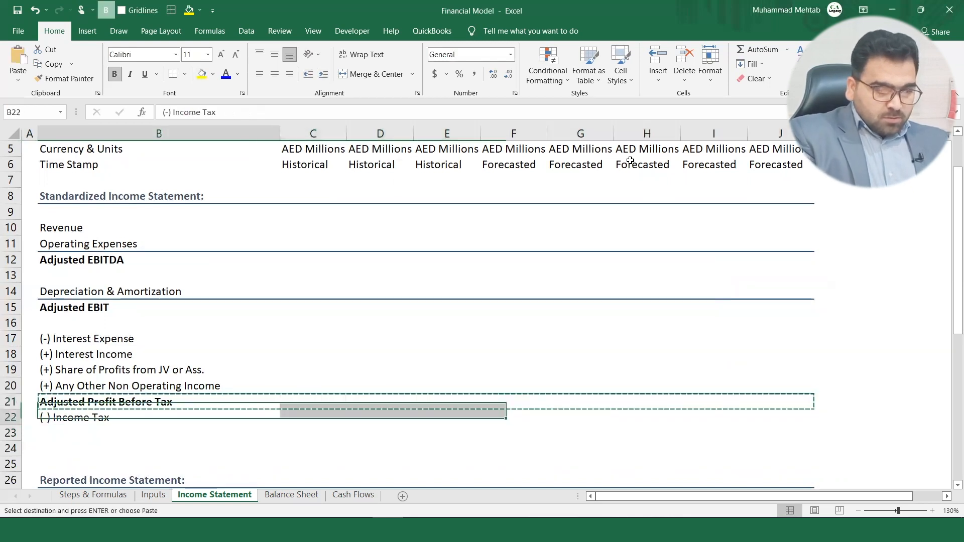
pyautogui.press('Down')
pyautogui.hotkey('ctrl', 'v')
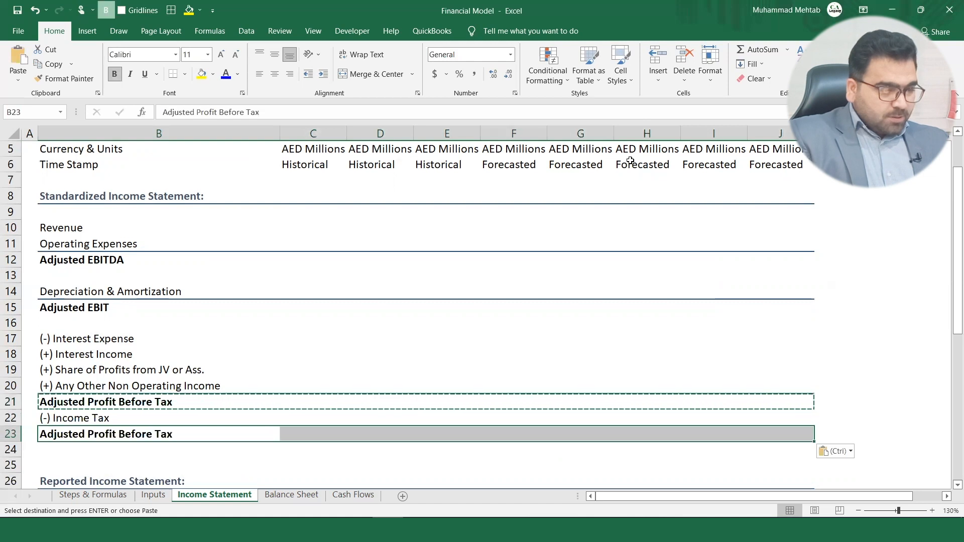
# Change the copied label in B23 to "Adjusted Profit After Tax".
pyautogui.press('Left')
pyautogui.press('Right')
pyautogui.press('F2')
pyautogui.press('Left')
pyautogui.press('Left')
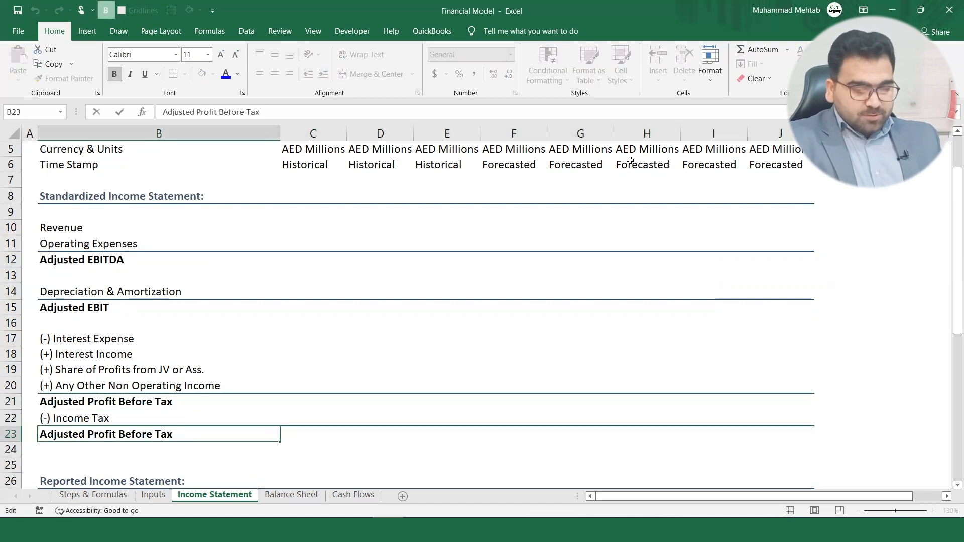
pyautogui.press('Left')
pyautogui.press('Left')
pyautogui.press('BackSpace')
pyautogui.press('BackSpace')
pyautogui.press('BackSpace')
pyautogui.press('BackSpace')
pyautogui.press('BackSpace')
pyautogui.press('BackSpace')
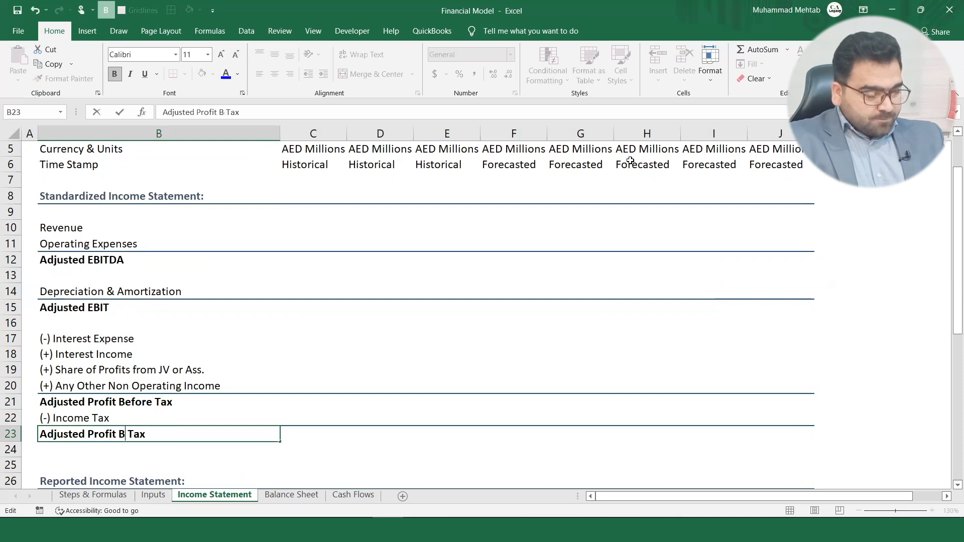
pyautogui.write('Aftere')
pyautogui.press('BackSpace')
pyautogui.press('BackSpace')
pyautogui.press('BackSpace')
pyautogui.write('er')
pyautogui.press('Return')
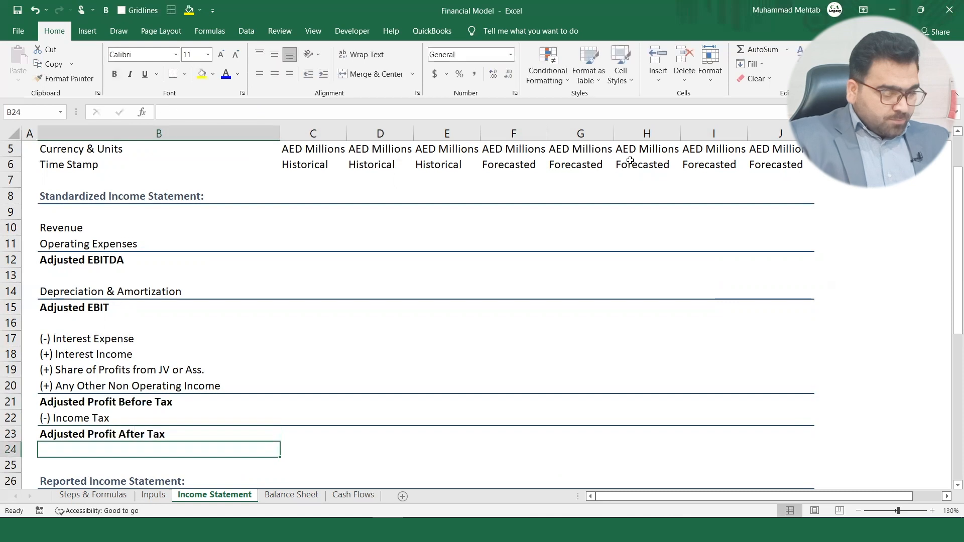
pyautogui.press('Up')
pyautogui.press('Up')
pyautogui.press('Up')
pyautogui.press('Up')
pyautogui.press('Up')
pyautogui.press('Up')
pyautogui.press('Up')
pyautogui.press('Up')
pyautogui.press('Up')
pyautogui.press('Up')
pyautogui.press('Up')
pyautogui.press('Up')
pyautogui.press('Up')
pyautogui.press('Up')
pyautogui.press('Up')
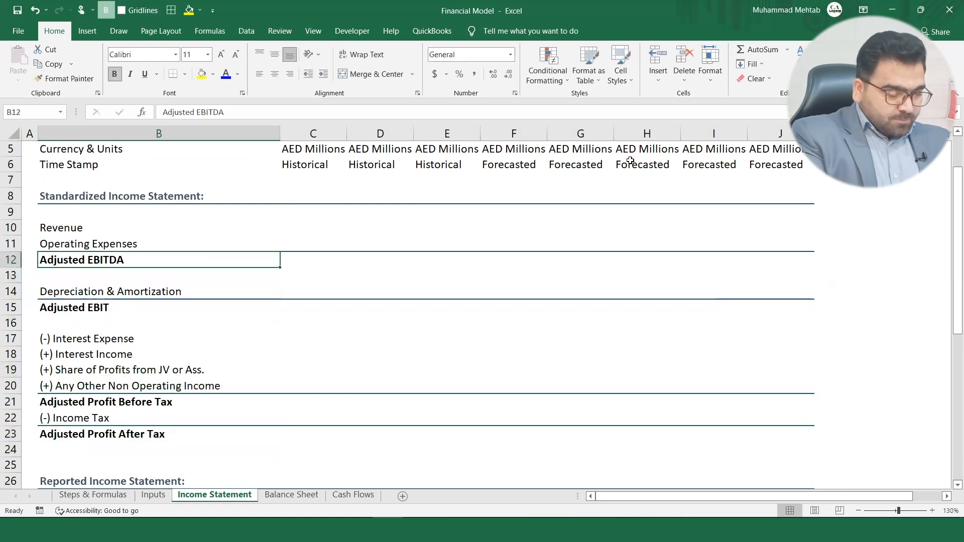
pyautogui.press('Up')
pyautogui.press('Up')
pyautogui.press('Down')
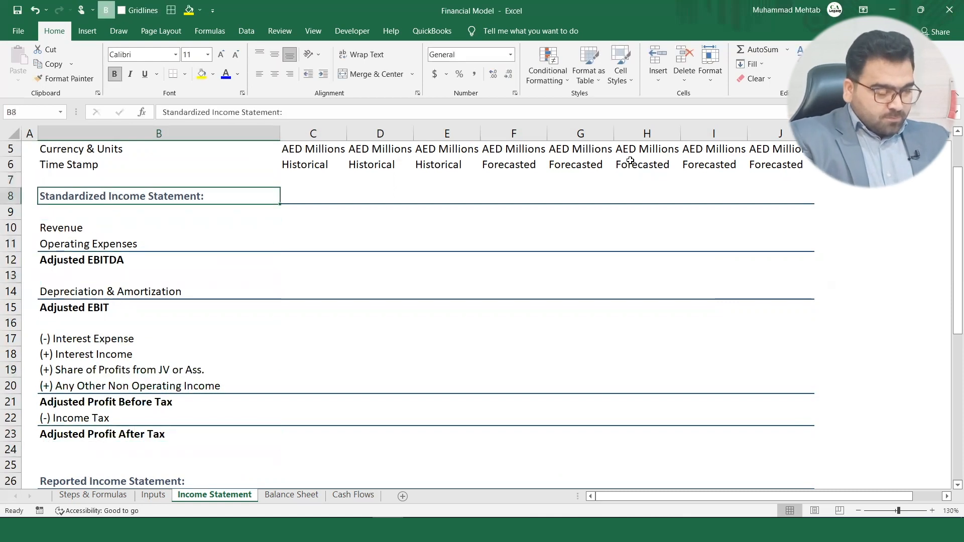
pyautogui.hotkey('ctrl', 'b')
pyautogui.hotkey('ctrl', 'b')
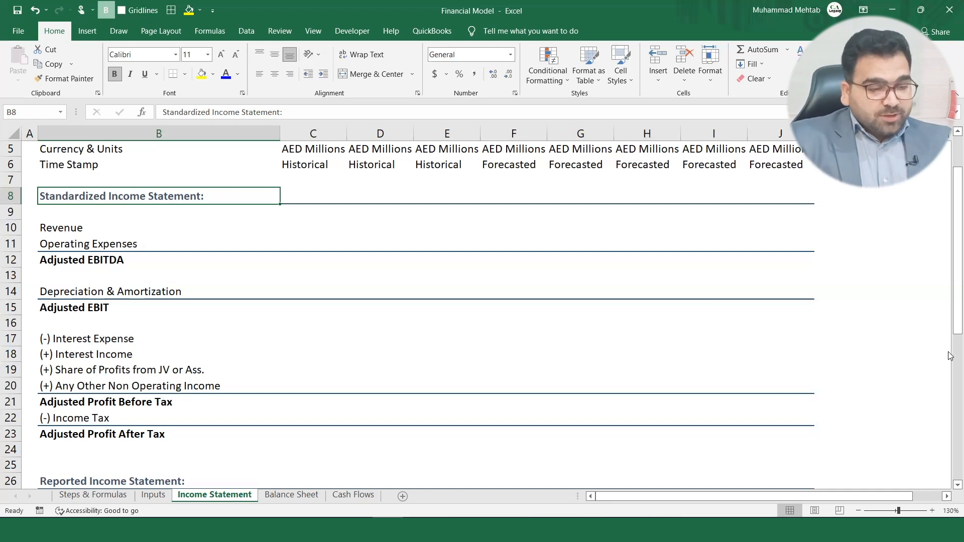
# Compare the Standardized Income Statement's line items with the rows of the Reported Income Statement below it.
pyautogui.moveTo(951, 304); pyautogui.dragTo(942, 412)
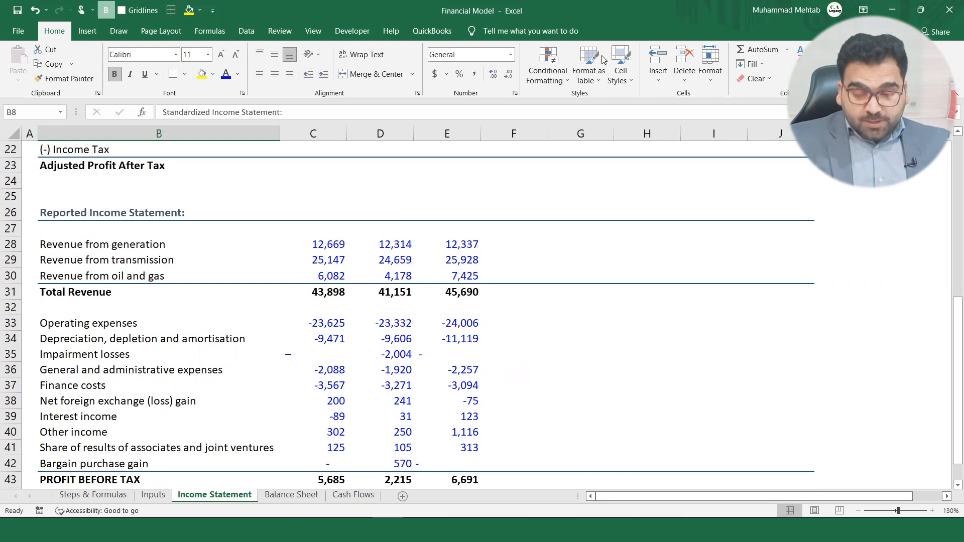
pyautogui.hotkey('alt', 'Tab')
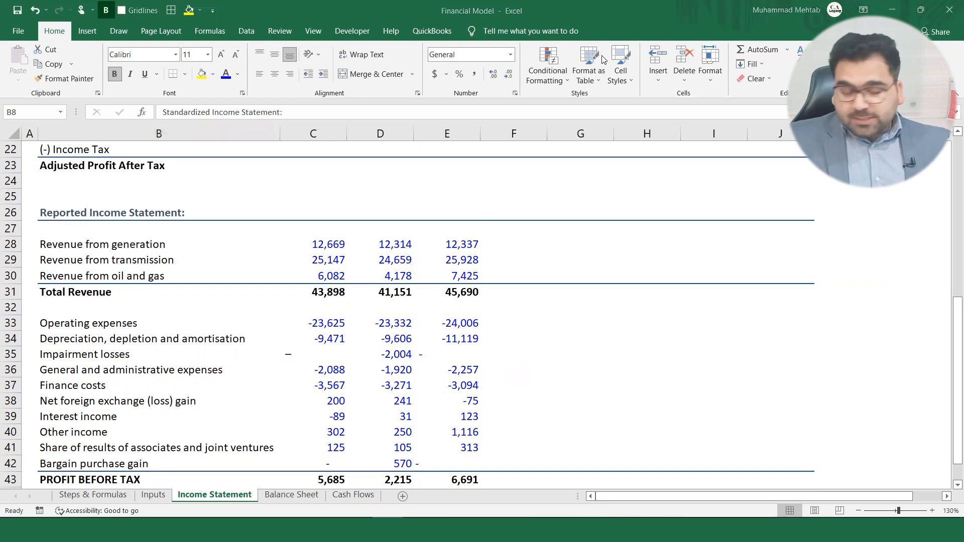
pyautogui.click(756, 158)
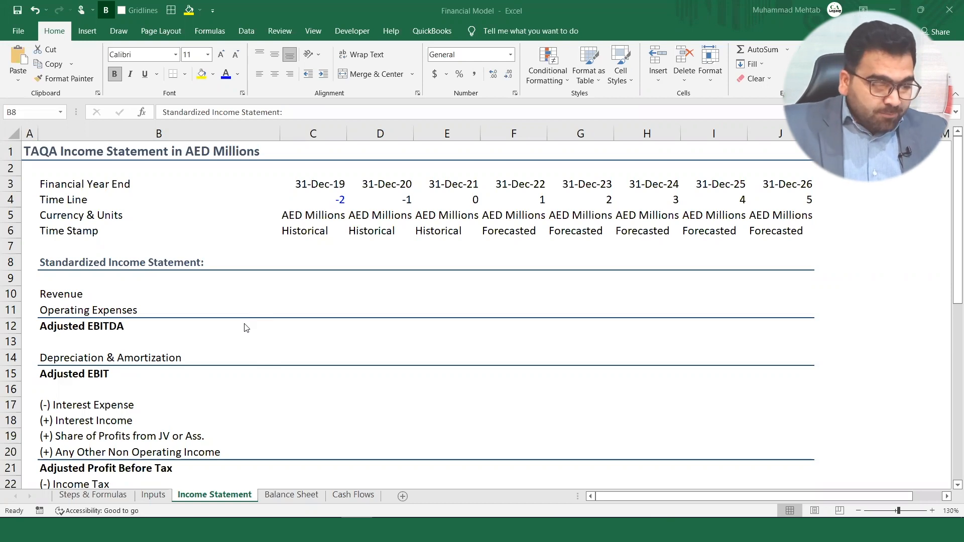
pyautogui.click(948, 242)
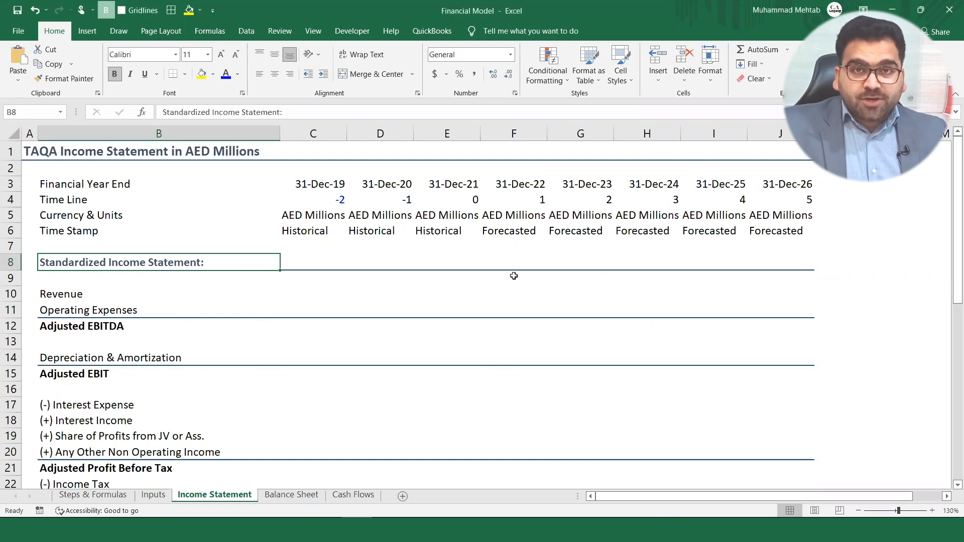
pyautogui.moveTo(950, 223); pyautogui.dragTo(949, 351)
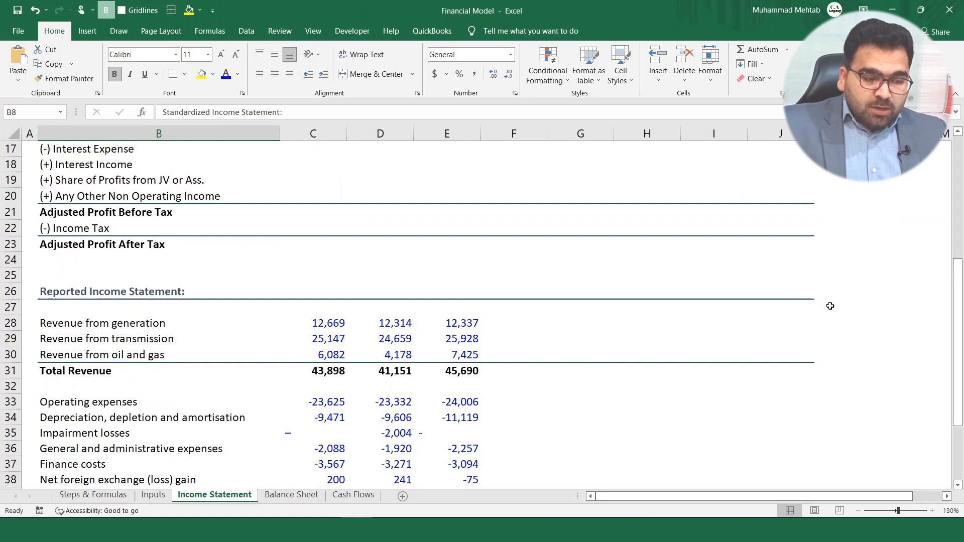
pyautogui.moveTo(958, 319); pyautogui.dragTo(891, 267)
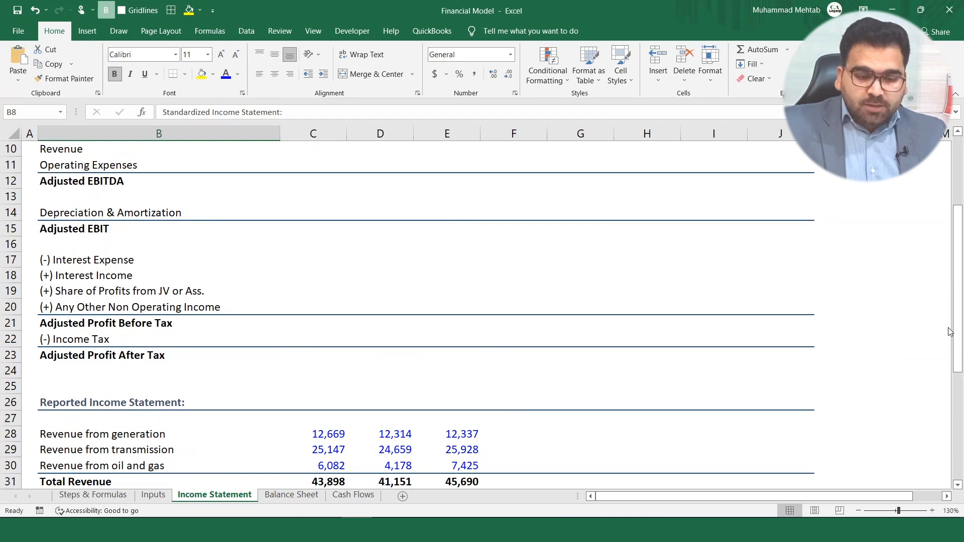
pyautogui.moveTo(952, 332); pyautogui.dragTo(950, 416)
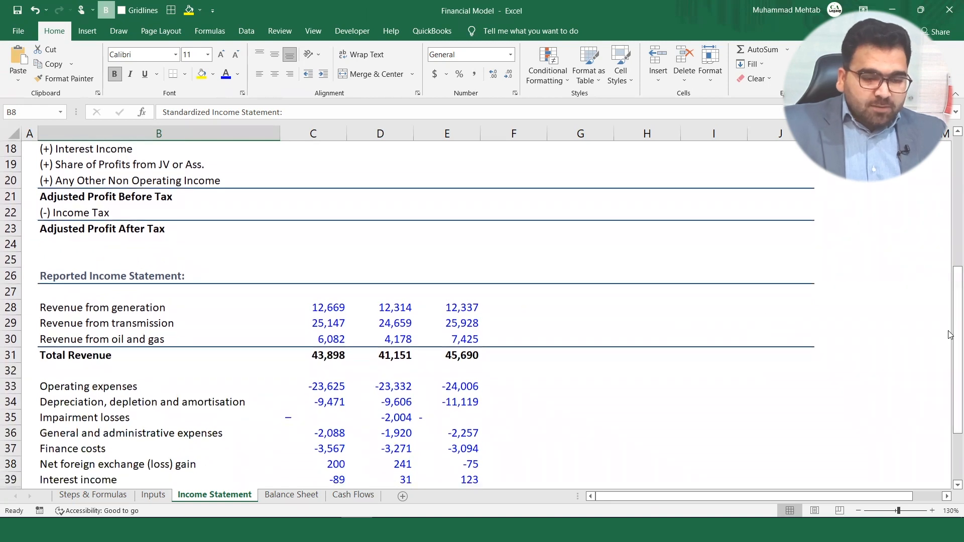
# Start a data validation rule for cell F28, beside Revenue from generation, that allows a List with an in-cell dropdown.
pyautogui.click(522, 305)
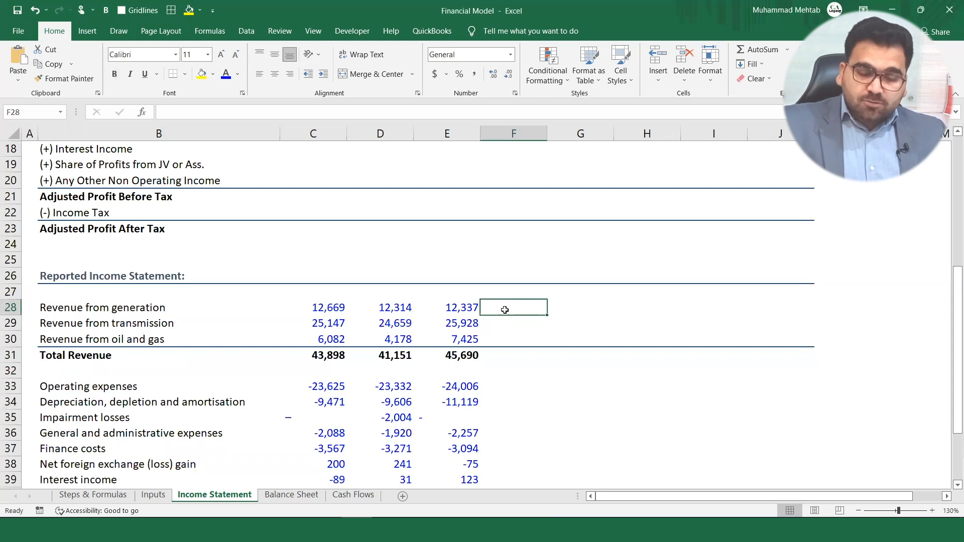
pyautogui.click(248, 32)
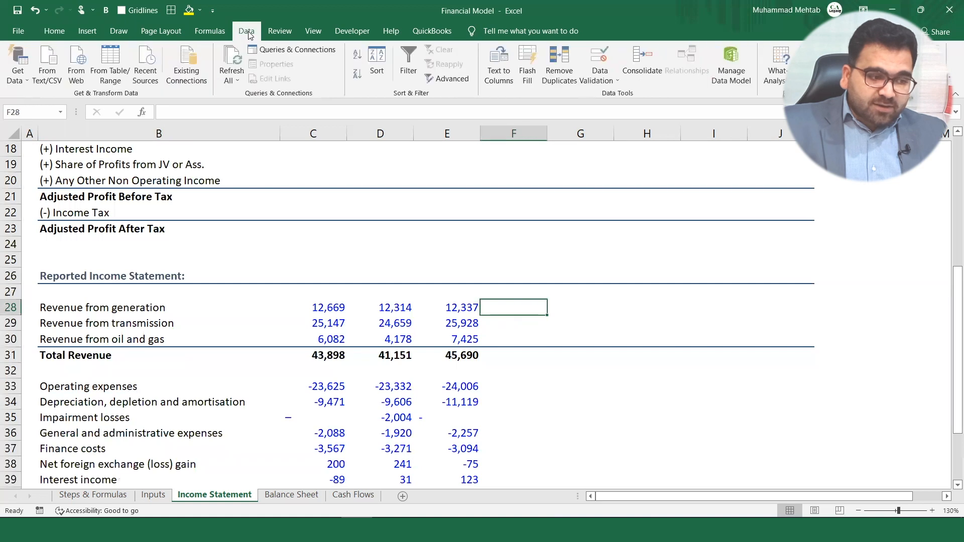
pyautogui.click(612, 84)
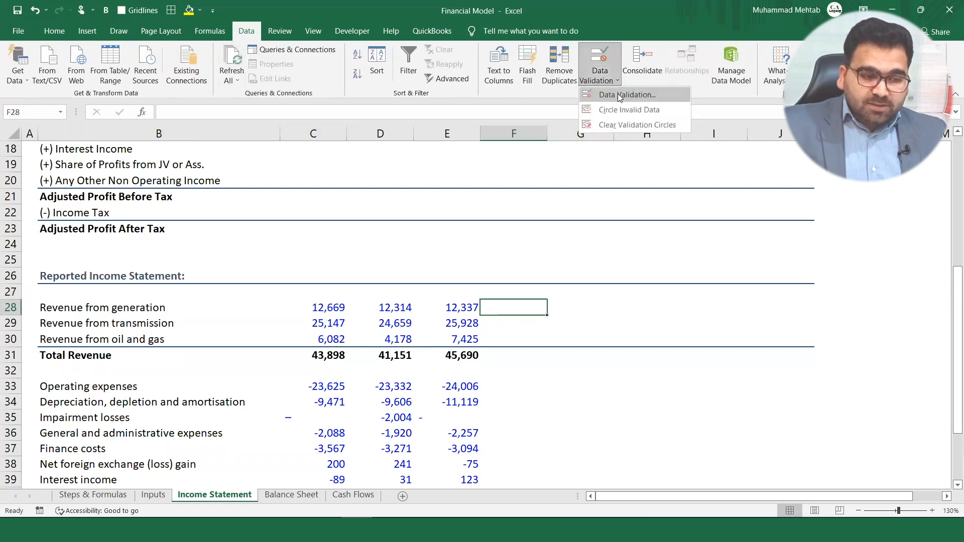
pyautogui.click(619, 95)
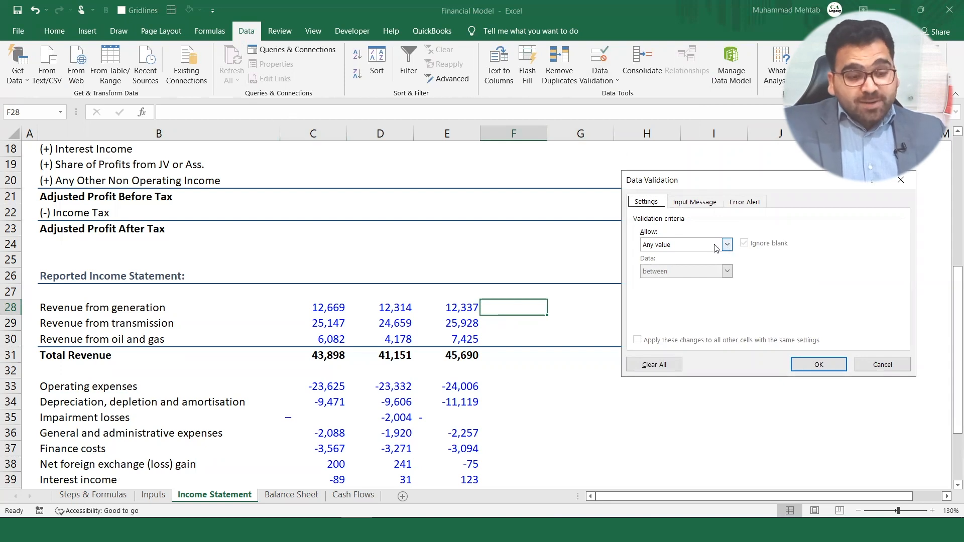
pyautogui.click(727, 246)
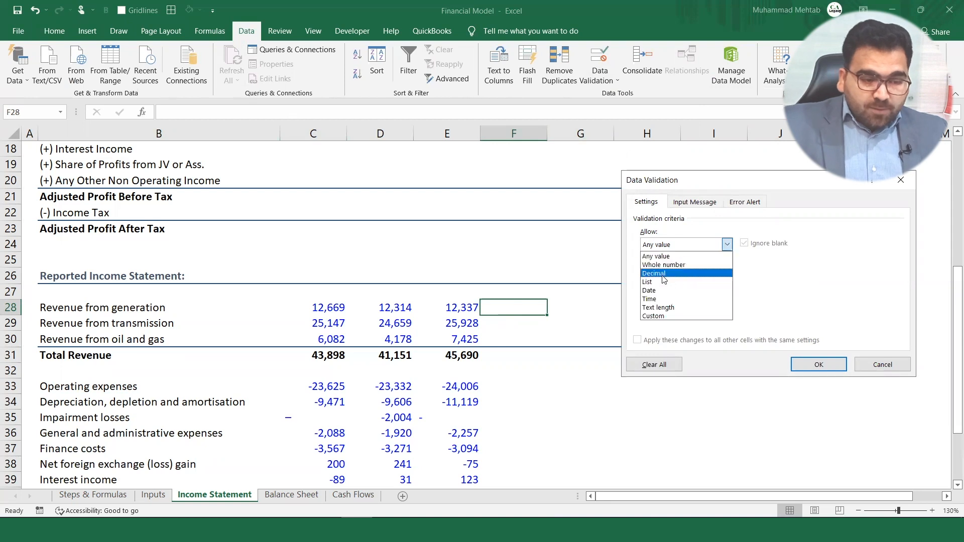
pyautogui.click(647, 282)
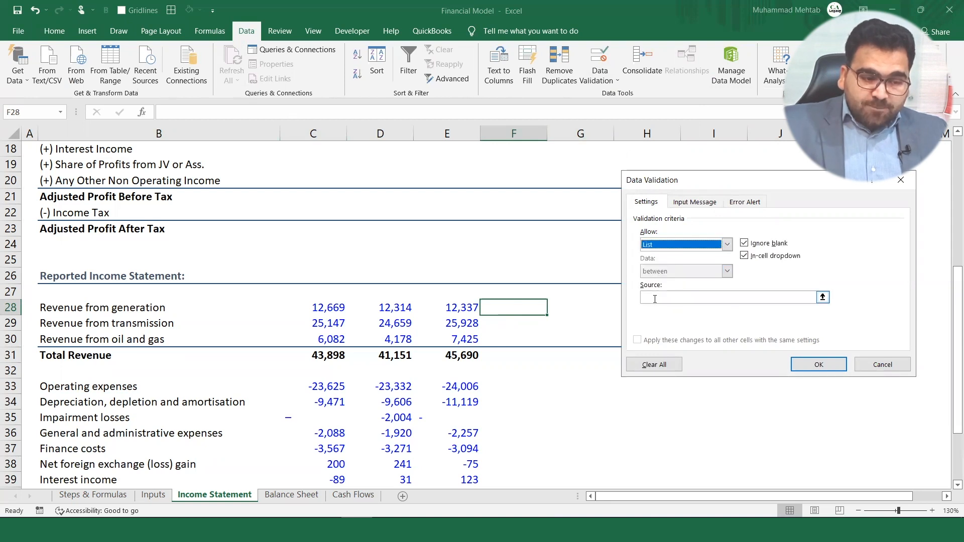
# Set the list source to the standardized line items =$B$10:$B$20 and apply the validation to F28.
pyautogui.click(665, 300)
pyautogui.write('=')
pyautogui.click(114, 181)
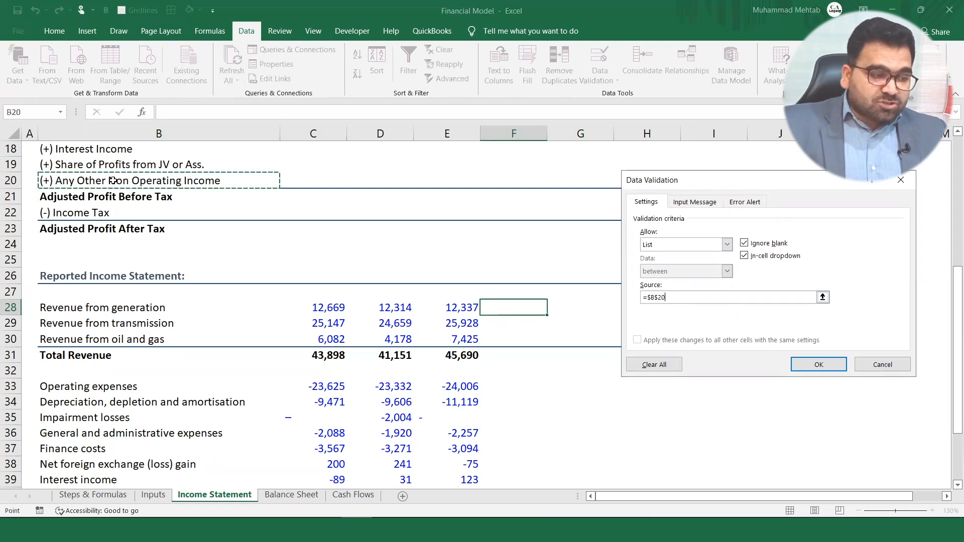
pyautogui.moveTo(950, 287); pyautogui.dragTo(941, 210)
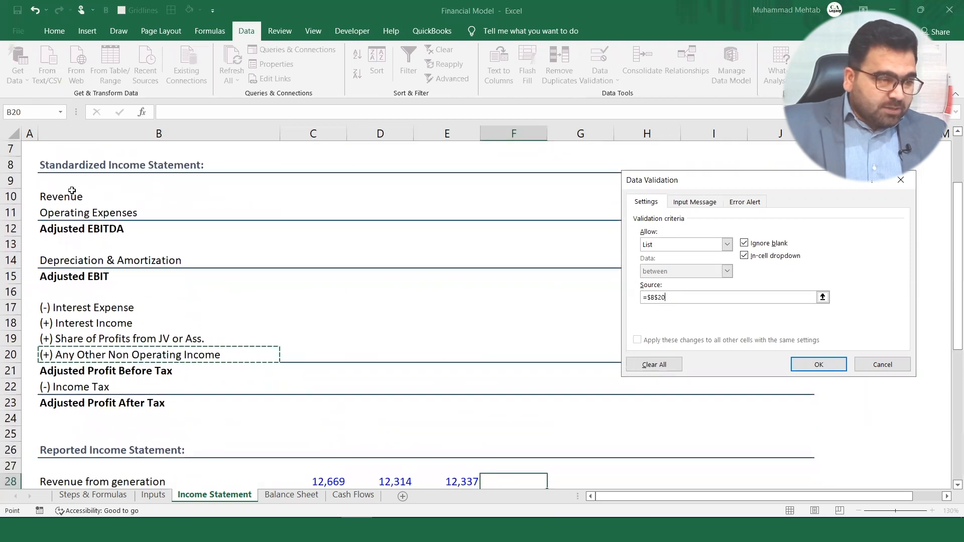
pyautogui.moveTo(66, 197); pyautogui.dragTo(68, 250)
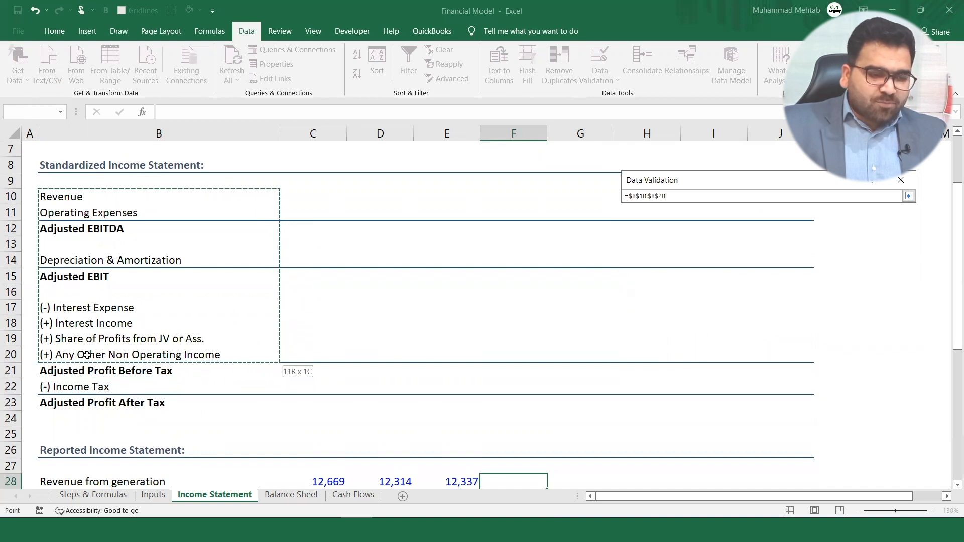
pyautogui.moveTo(87, 355); pyautogui.dragTo(87, 355)
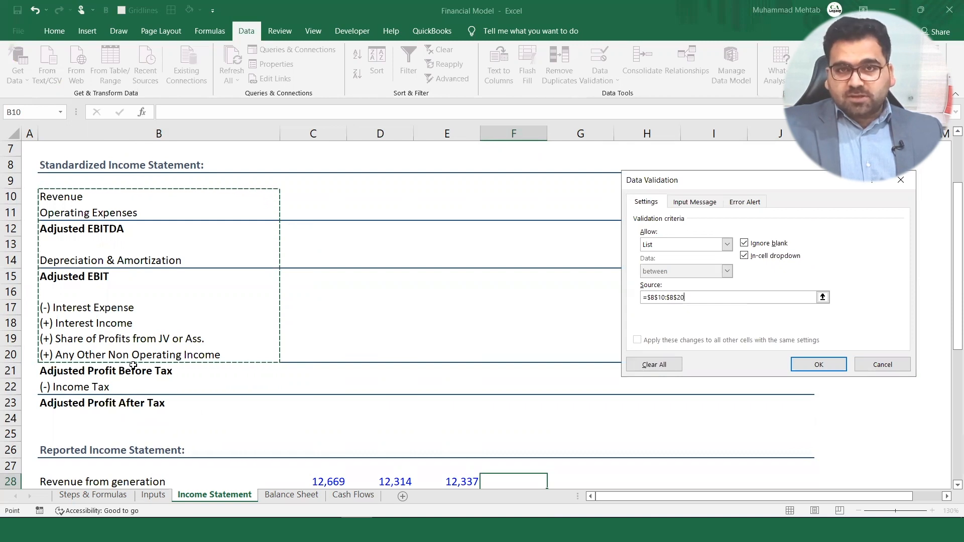
pyautogui.click(820, 367)
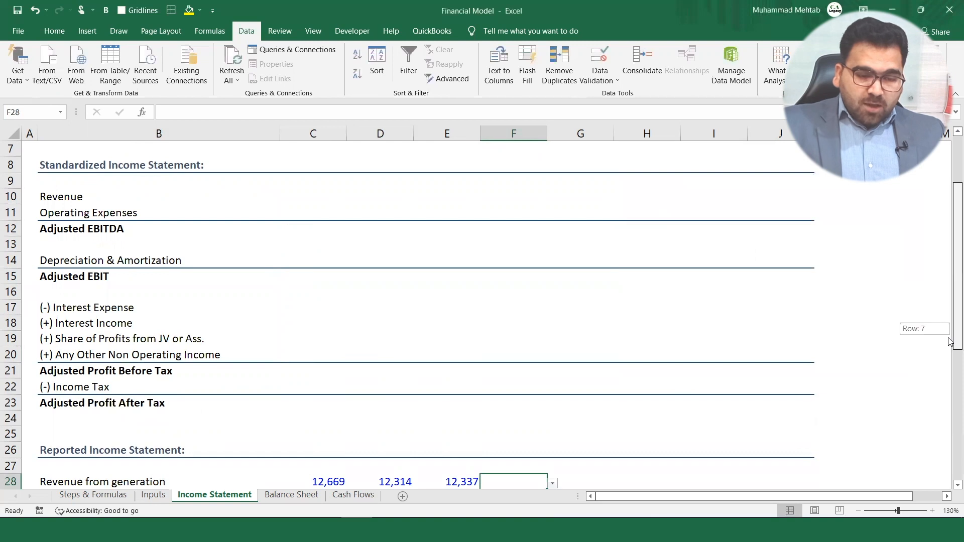
# Classify Revenue from generation as "Revenue" using the dropdown in F28.
pyautogui.moveTo(951, 399); pyautogui.dragTo(951, 401)
pyautogui.moveTo(951, 351); pyautogui.dragTo(951, 416)
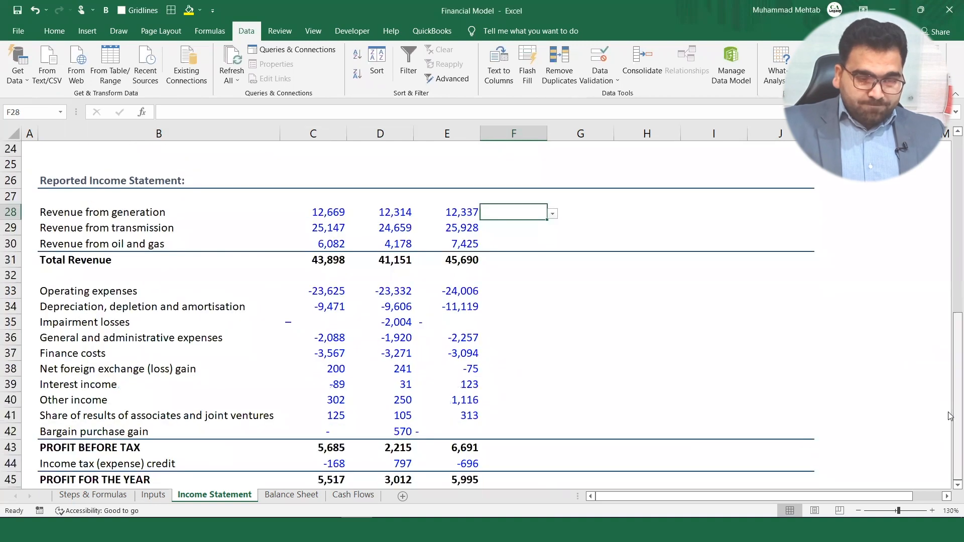
pyautogui.click(553, 214)
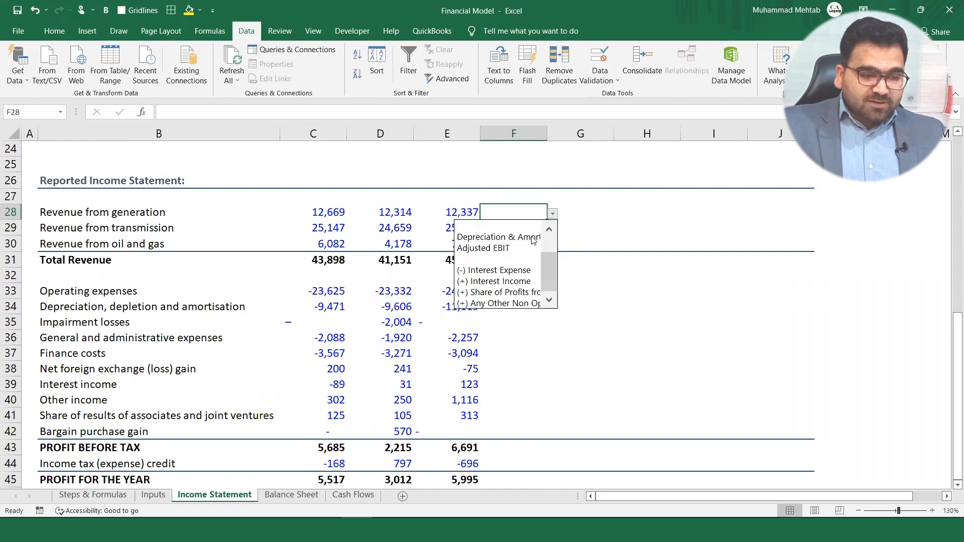
pyautogui.click(558, 268)
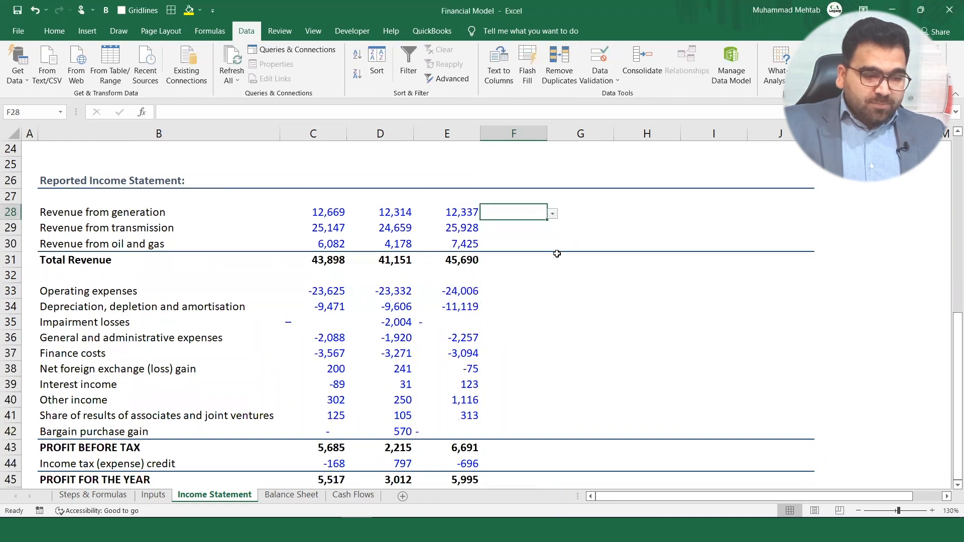
pyautogui.click(553, 215)
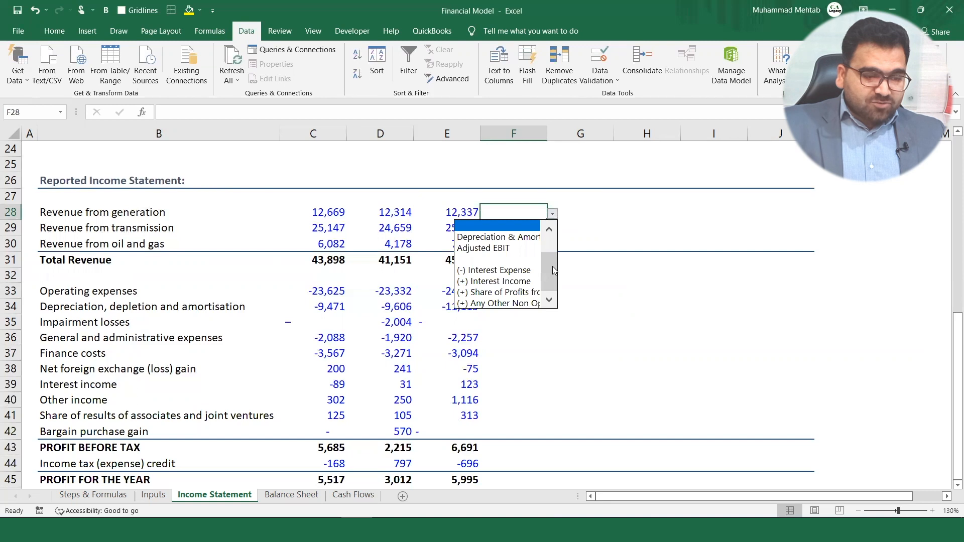
pyautogui.scroll(3, 553, 270)
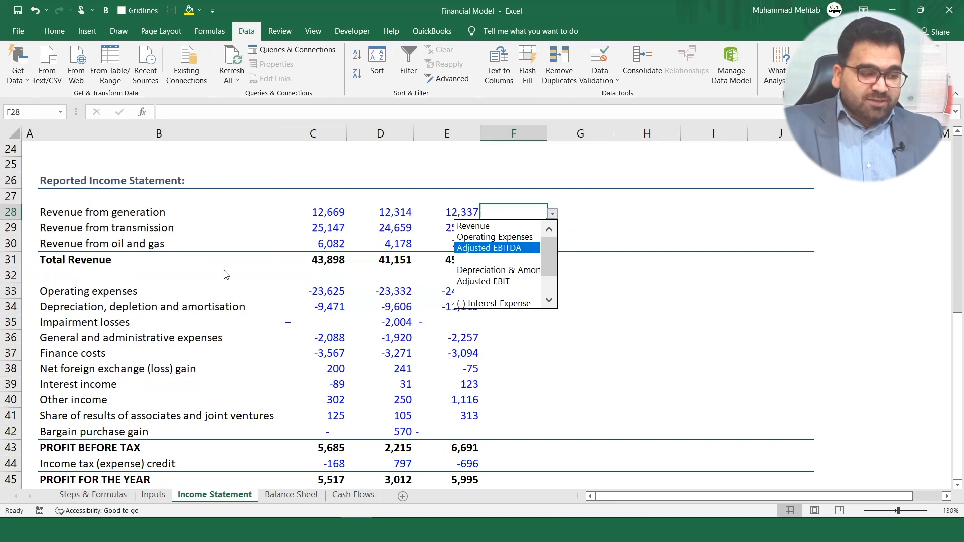
pyautogui.press('Escape')
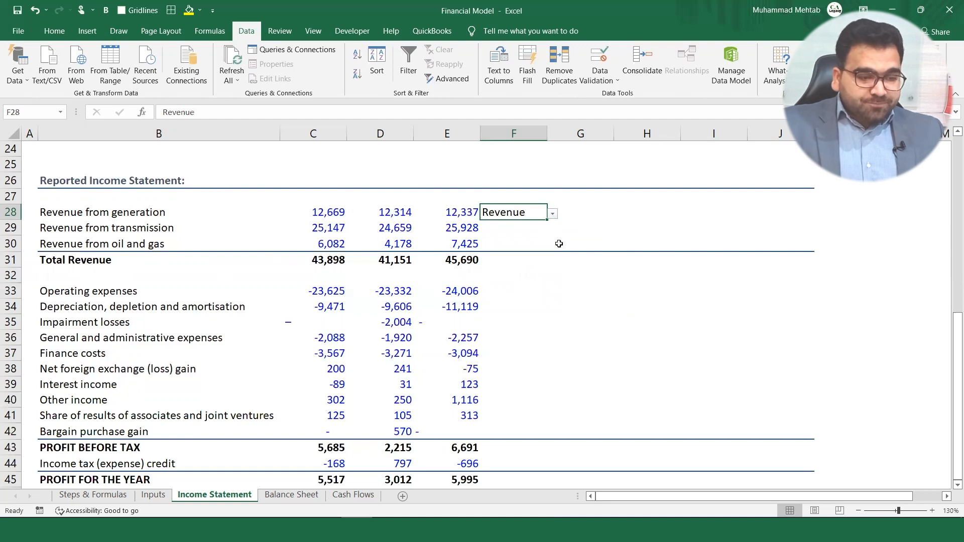
# Copy the F28 dropdown cell to F29:F30 for the other revenue rows and to F33:F42 for Operating expenses through Bargain purchase gain.
pyautogui.hotkey('ctrl', 'c')
pyautogui.moveTo(517, 228); pyautogui.dragTo(512, 237)
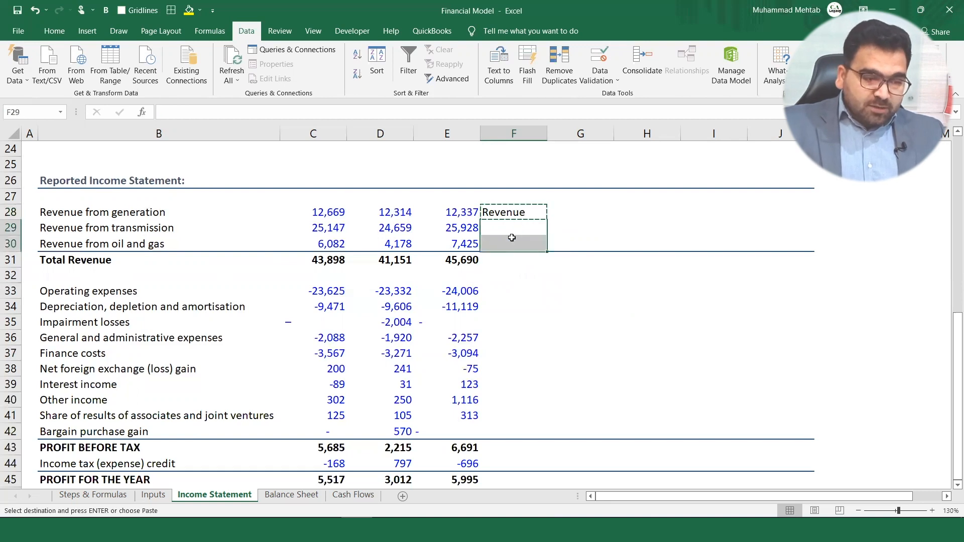
pyautogui.hotkey('ctrl', 'v')
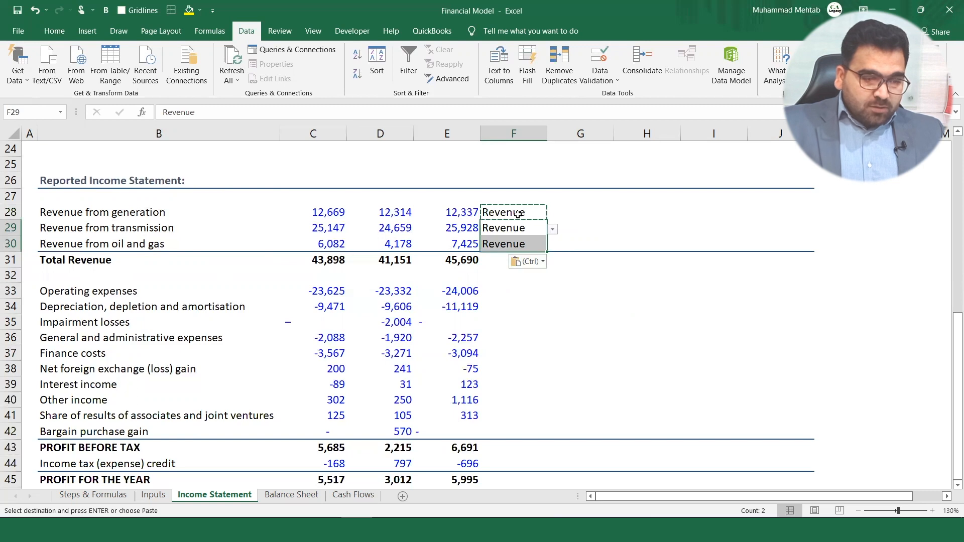
pyautogui.click(517, 213)
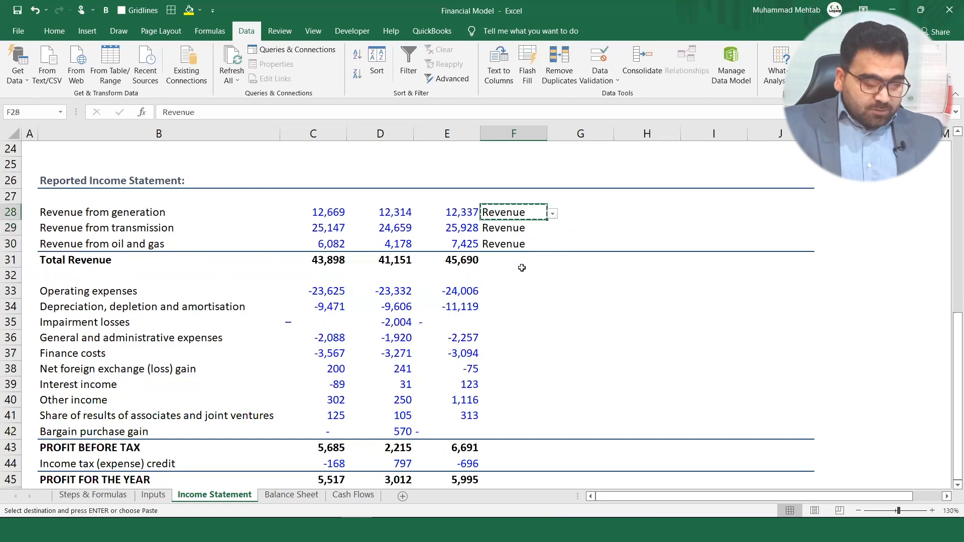
pyautogui.moveTo(511, 290); pyautogui.dragTo(516, 428)
pyautogui.hotkey('ctrl', 'v')
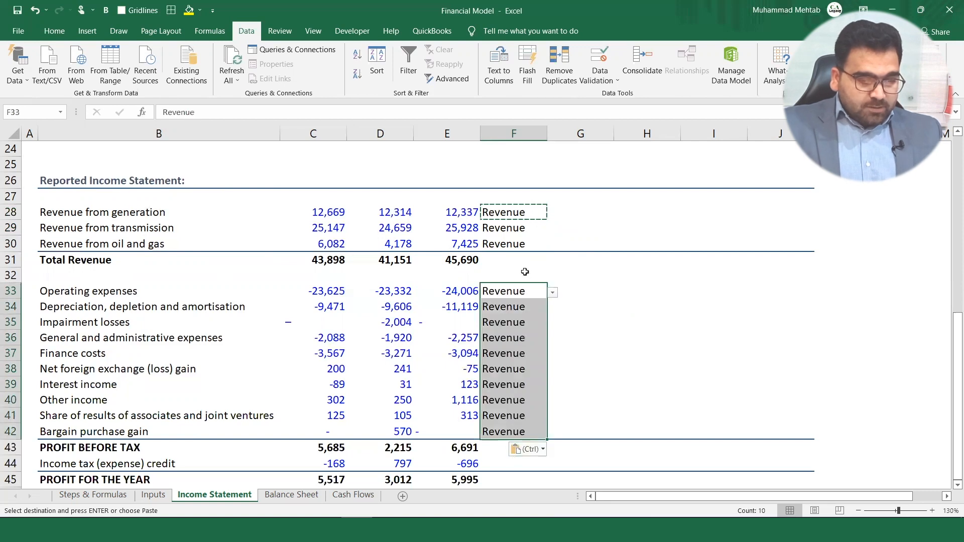
pyautogui.click(518, 227)
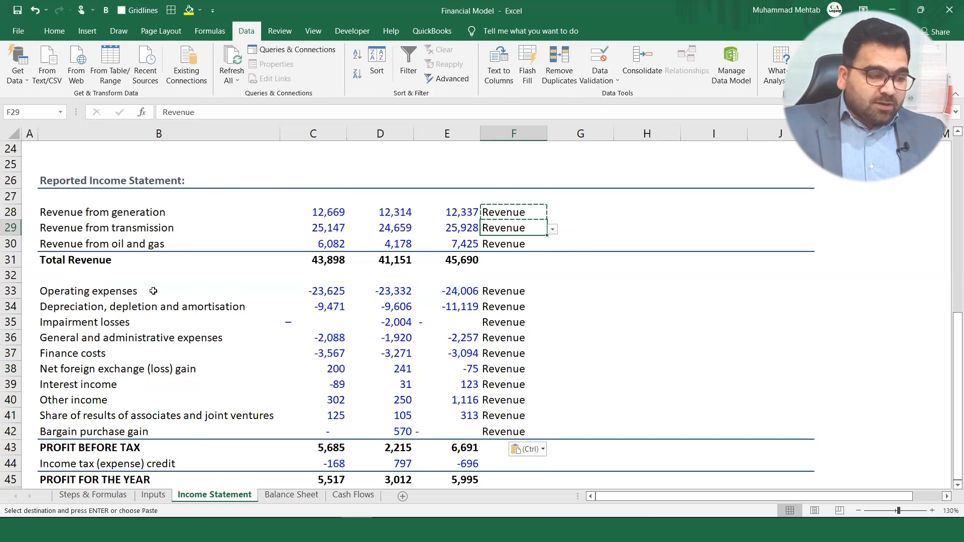
# Classify Operating expenses in F33 as "Operating Expenses" and Depreciation, depletion and amortisation in F34 as "Depreciation & Amortization".
pyautogui.click(507, 290)
pyautogui.click(552, 293)
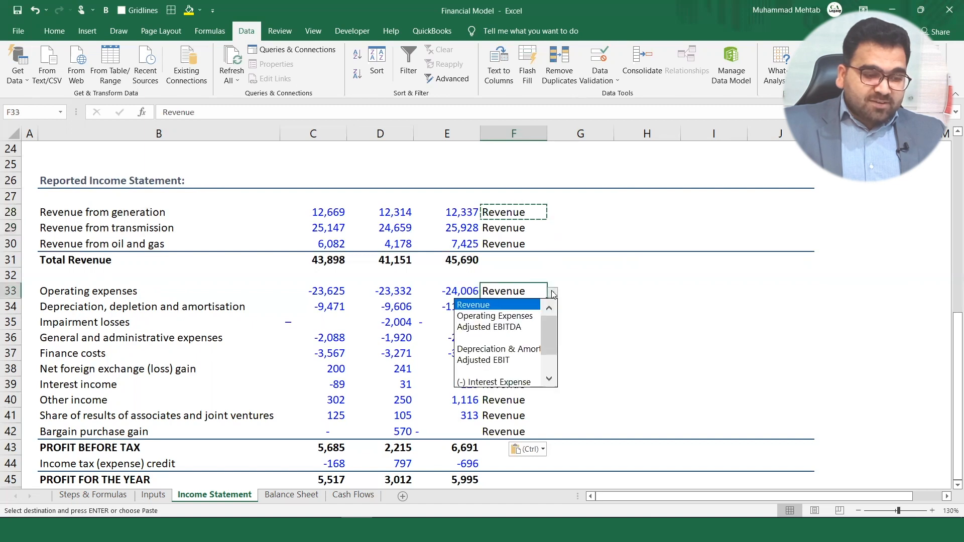
pyautogui.click(525, 317)
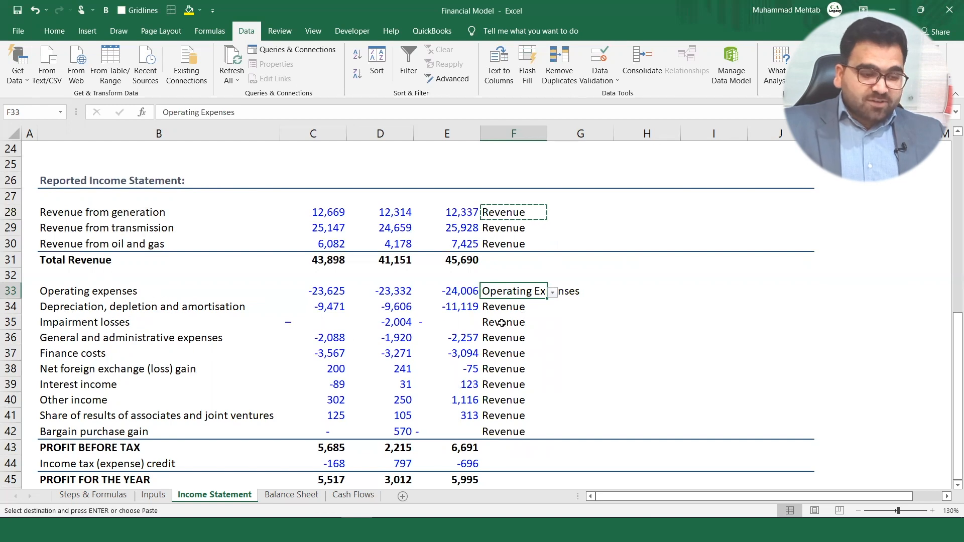
pyautogui.click(515, 308)
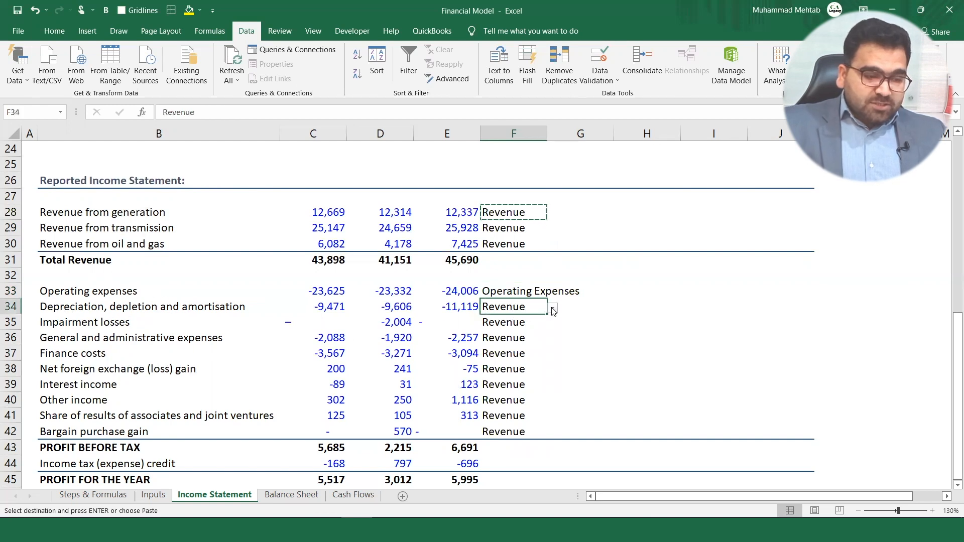
pyautogui.click(553, 308)
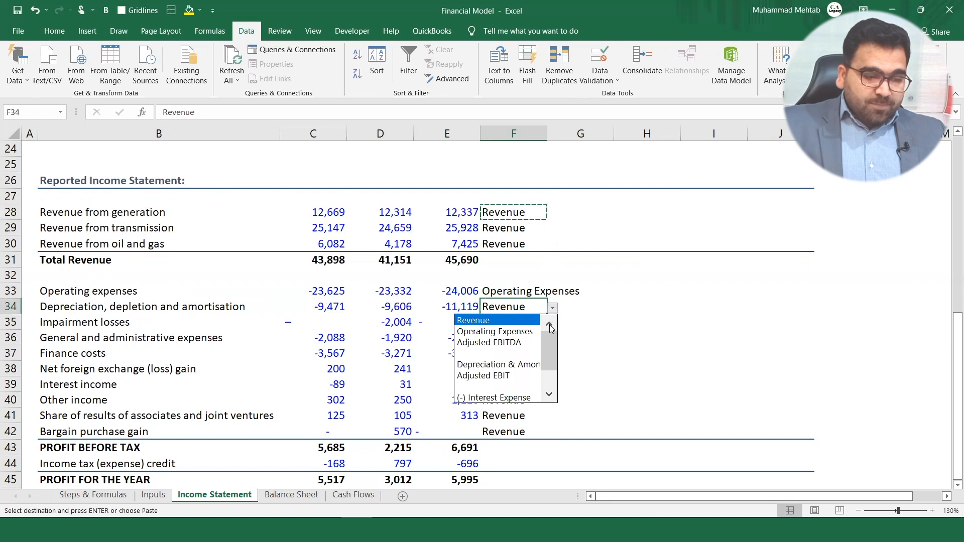
pyautogui.click(525, 370)
# Set the classification of Impairment losses in F35 to the blank option from its dropdown list.
pyautogui.click(518, 324)
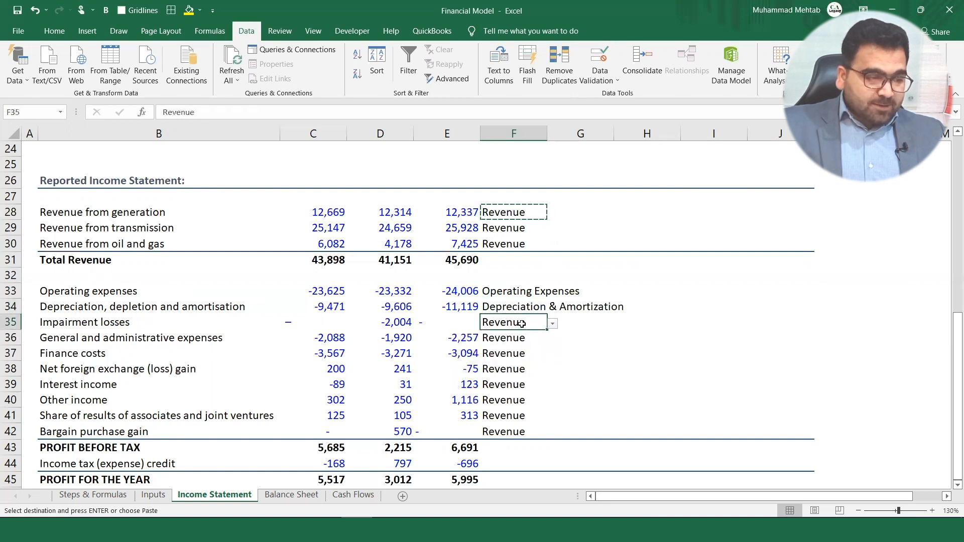
pyautogui.click(552, 325)
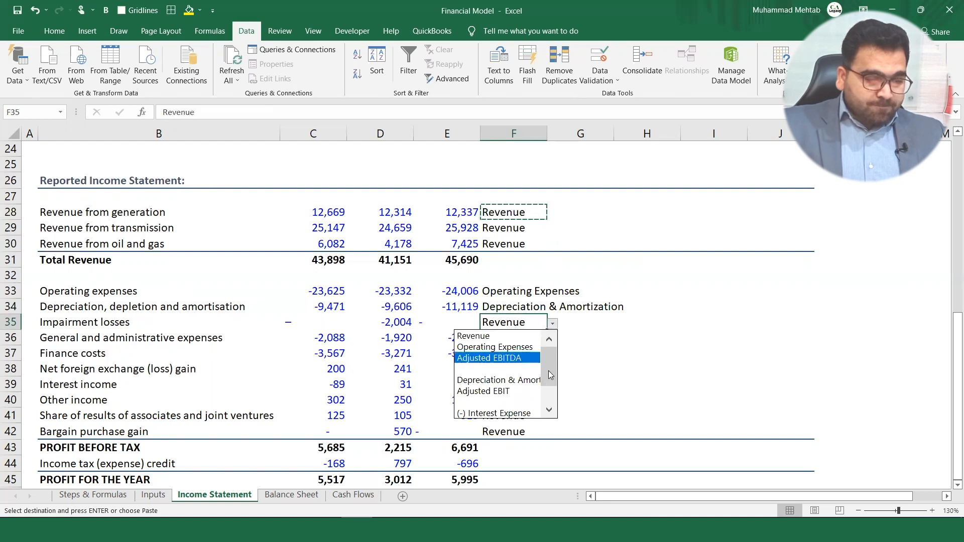
pyautogui.click(517, 370)
pyautogui.click(530, 338)
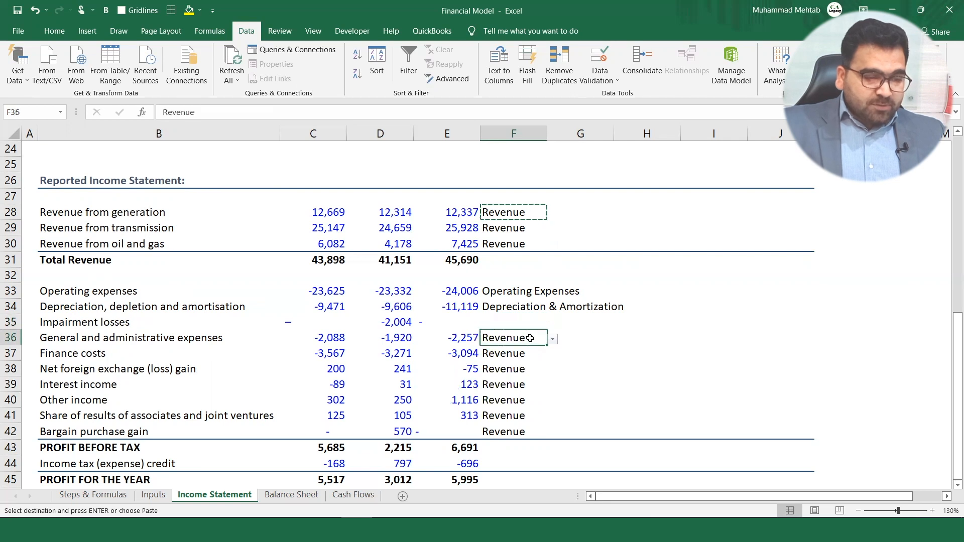
pyautogui.click(521, 320)
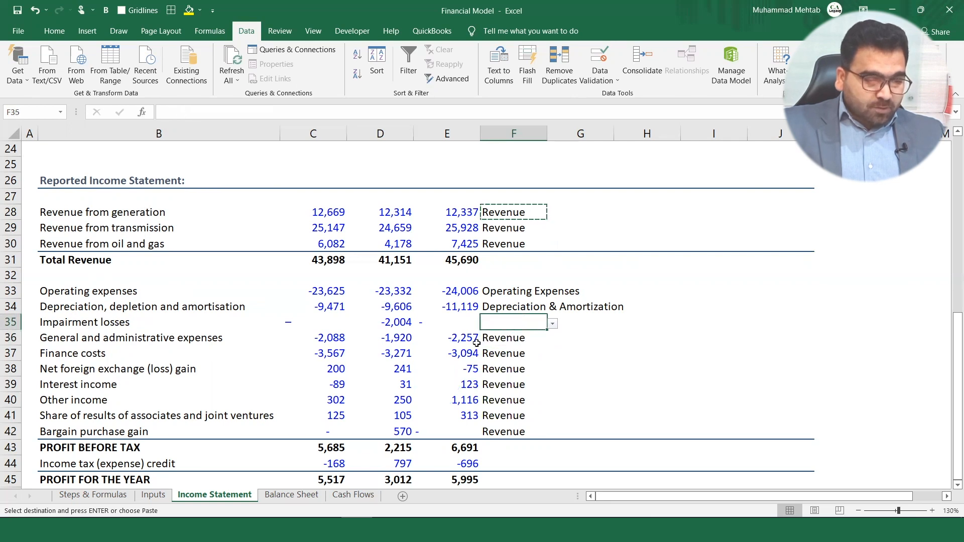
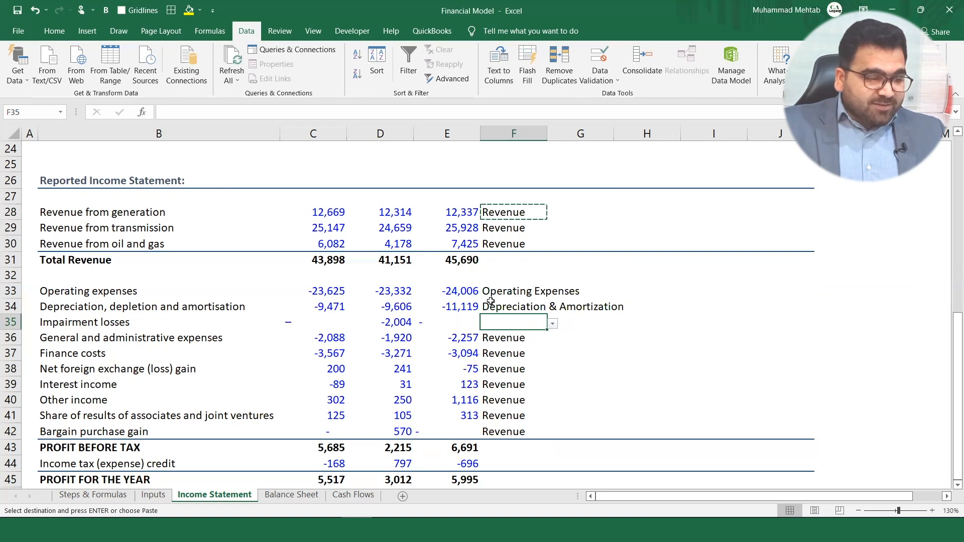
# Classify General and administrative expenses in F36 as "Operating Expenses" and Finance costs in F37 as "(-) Interest Expense".
pyautogui.click(518, 338)
pyautogui.click(552, 340)
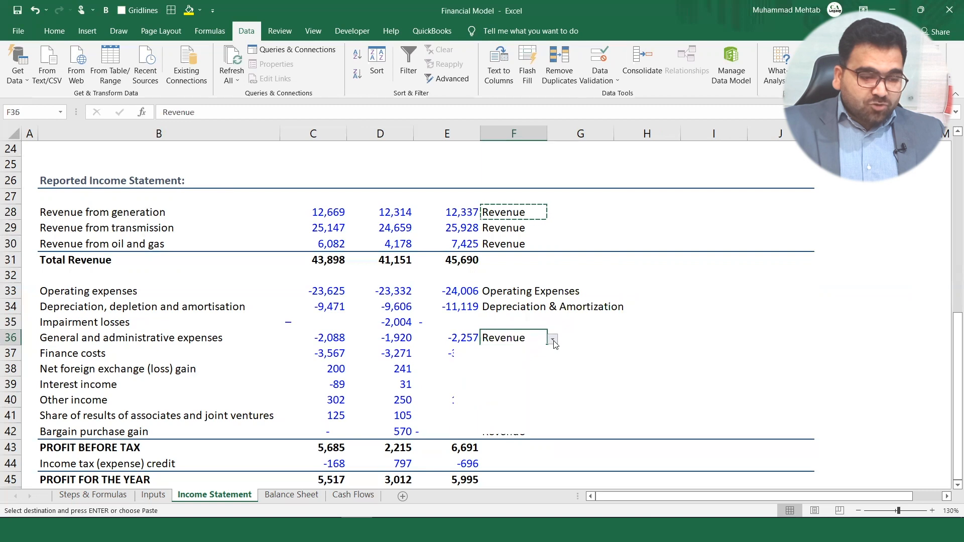
pyautogui.click(515, 362)
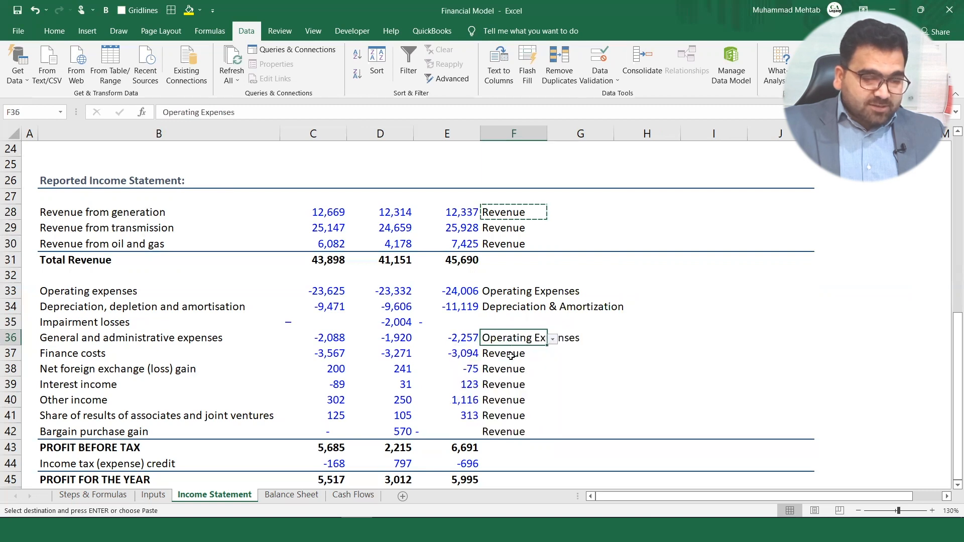
pyautogui.click(511, 355)
pyautogui.click(552, 355)
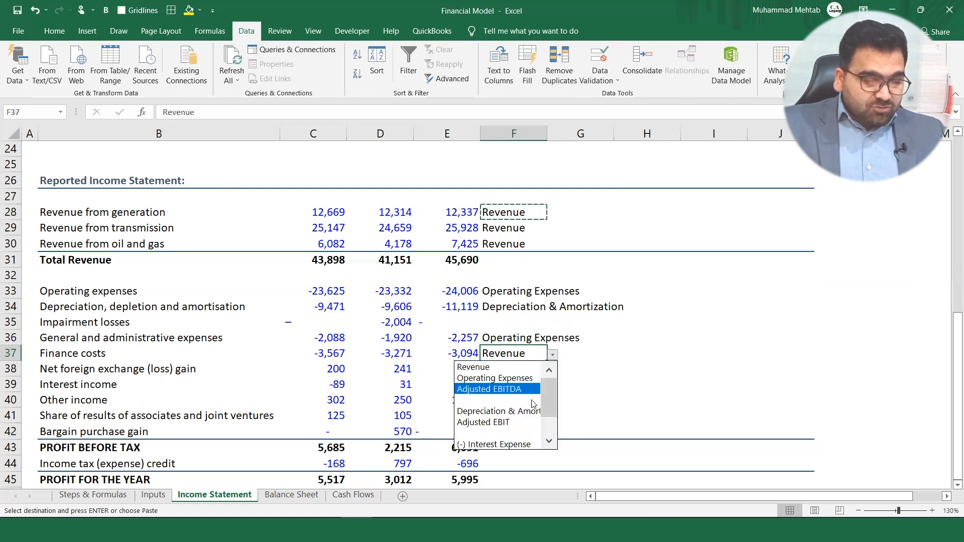
pyautogui.moveTo(552, 396); pyautogui.dragTo(551, 412)
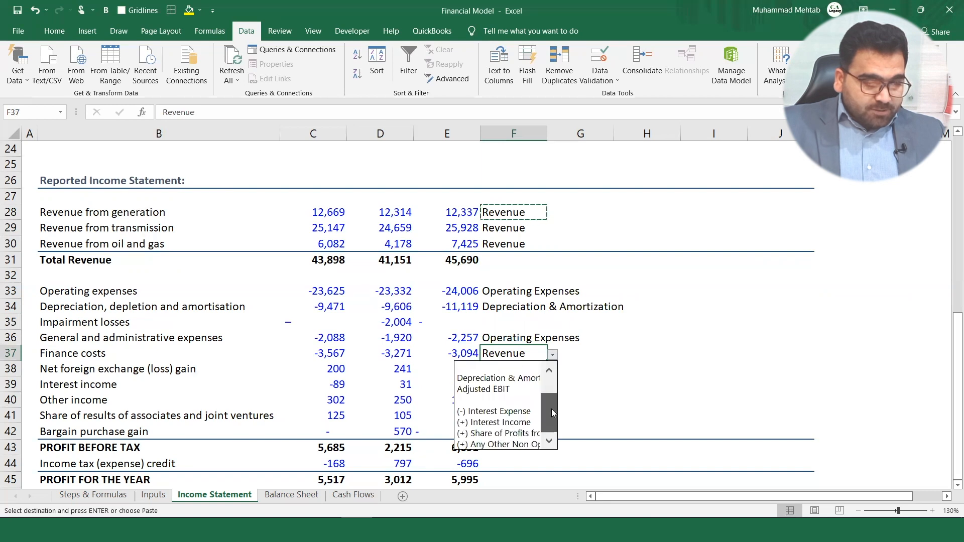
pyautogui.click(495, 411)
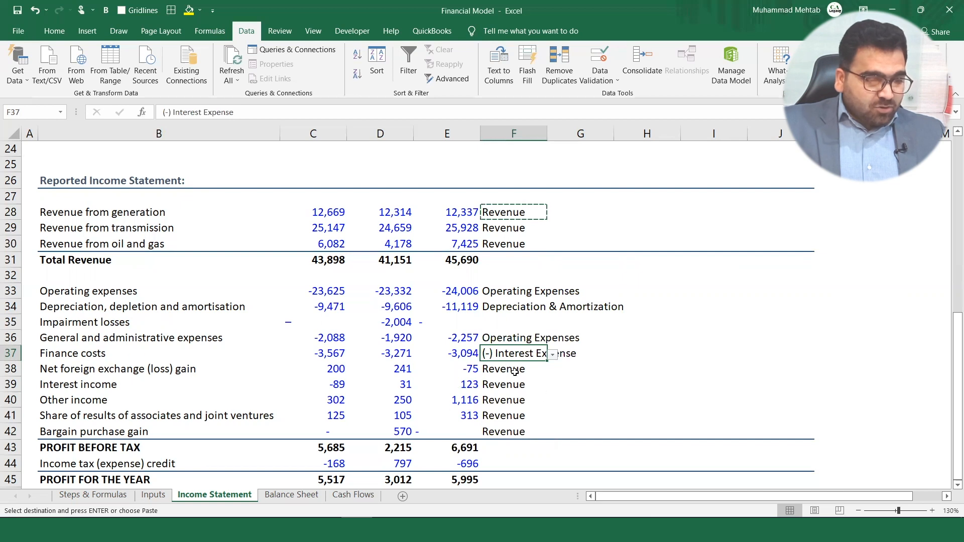
# Classify Net foreign exchange (loss) gain in F38 as "(+) Any Other Non Operating Income" and Interest income in F39 as "(+) Interest Income".
pyautogui.click(534, 371)
pyautogui.click(553, 372)
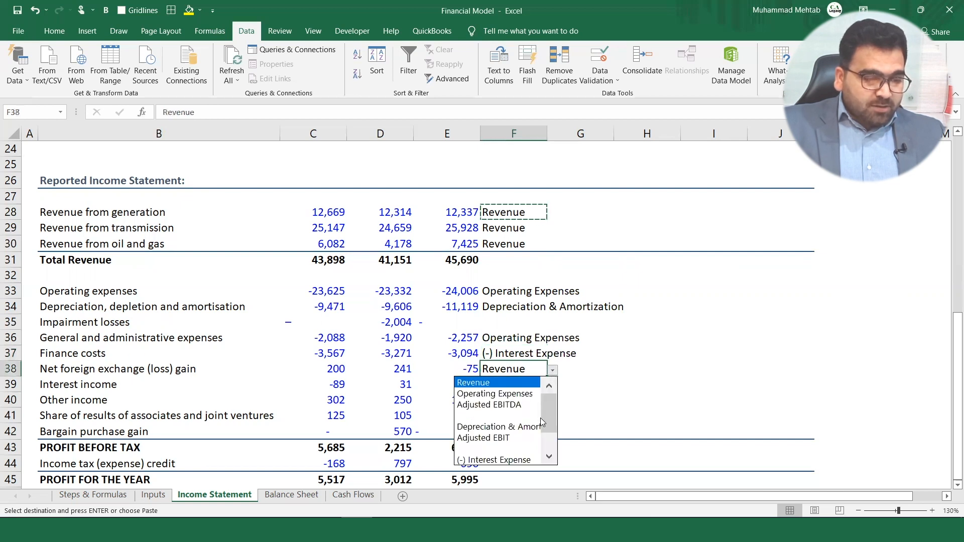
pyautogui.moveTo(549, 410); pyautogui.dragTo(547, 447)
pyautogui.click(509, 461)
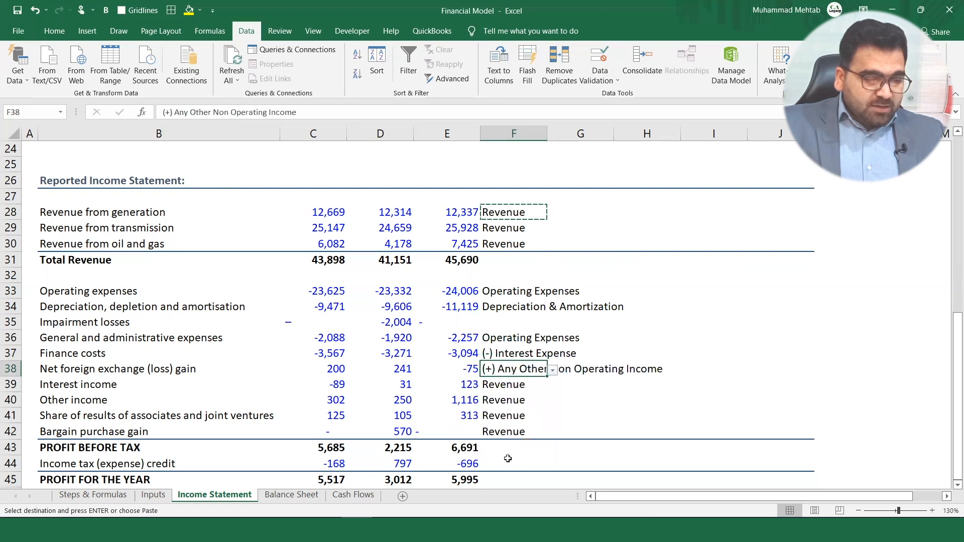
pyautogui.click(520, 386)
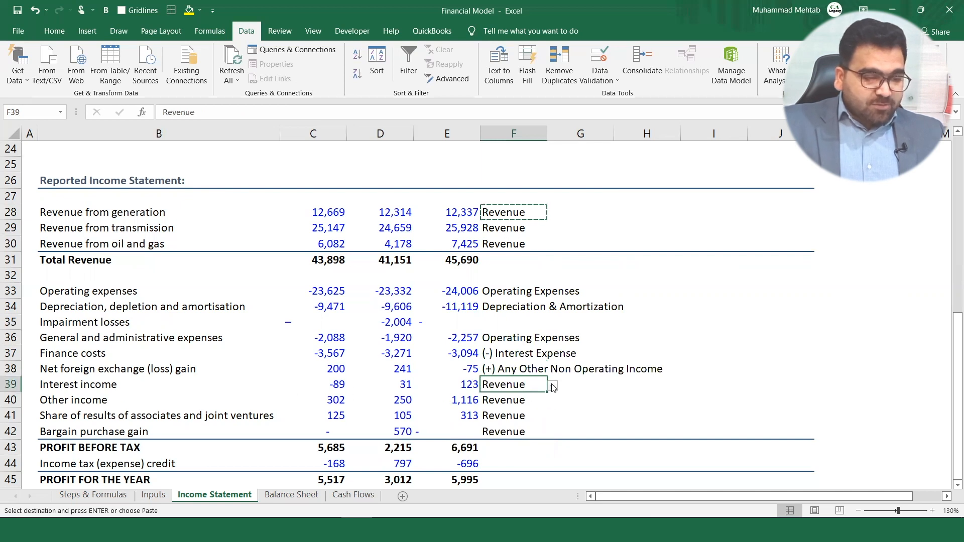
pyautogui.click(552, 386)
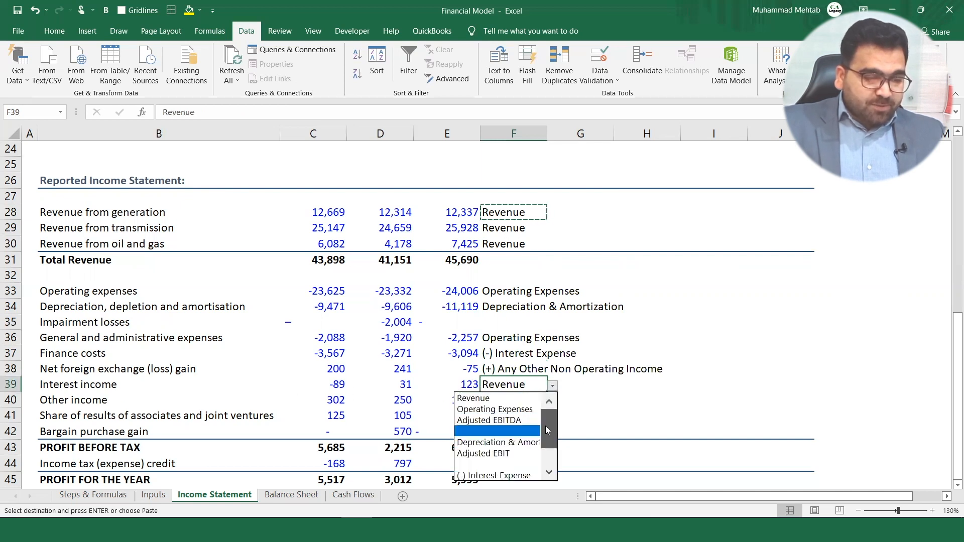
pyautogui.moveTo(547, 430); pyautogui.dragTo(546, 436)
pyautogui.click(495, 462)
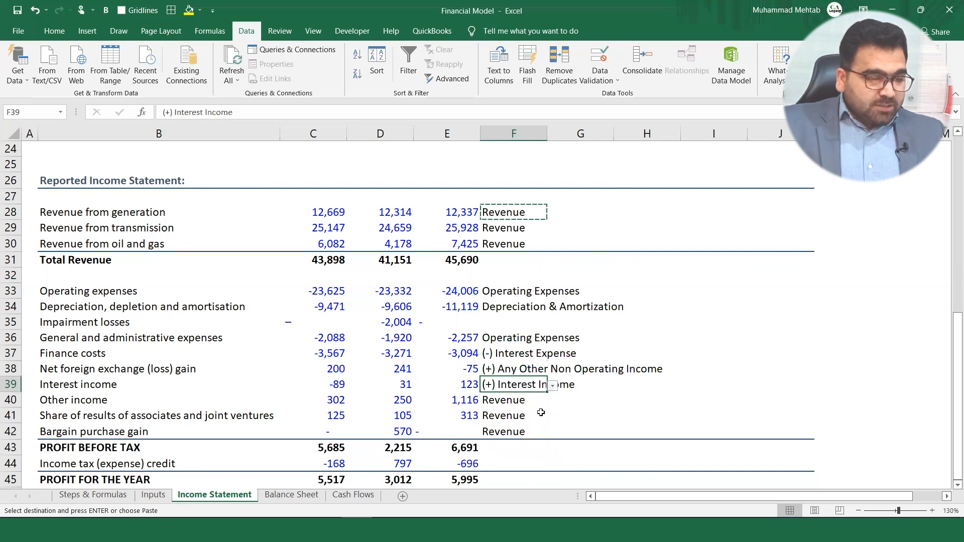
# Classify Other income in F40 as "(+) Any Other Non Operating Income" and Share of results in F41 as "(+) Share of Profits from JV or Ass.".
pyautogui.click(512, 402)
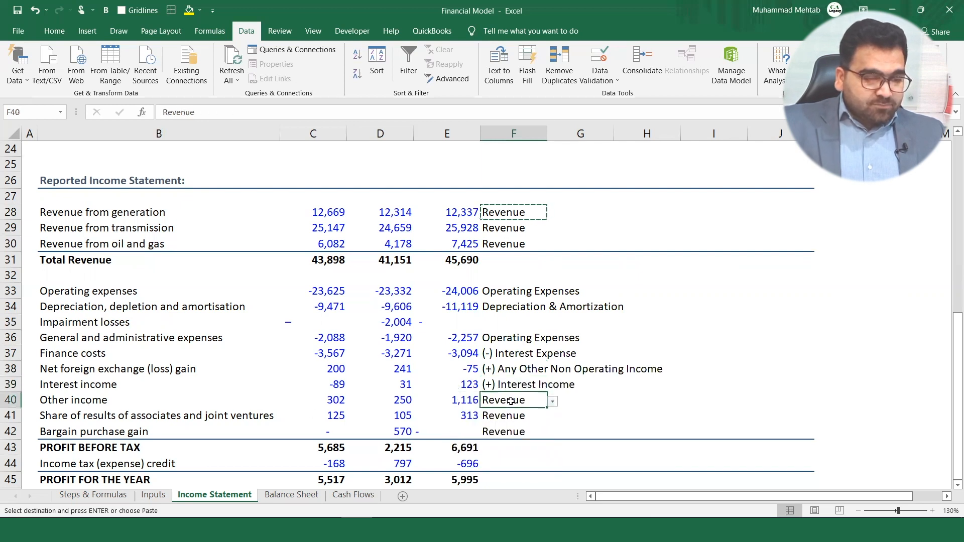
pyautogui.click(552, 402)
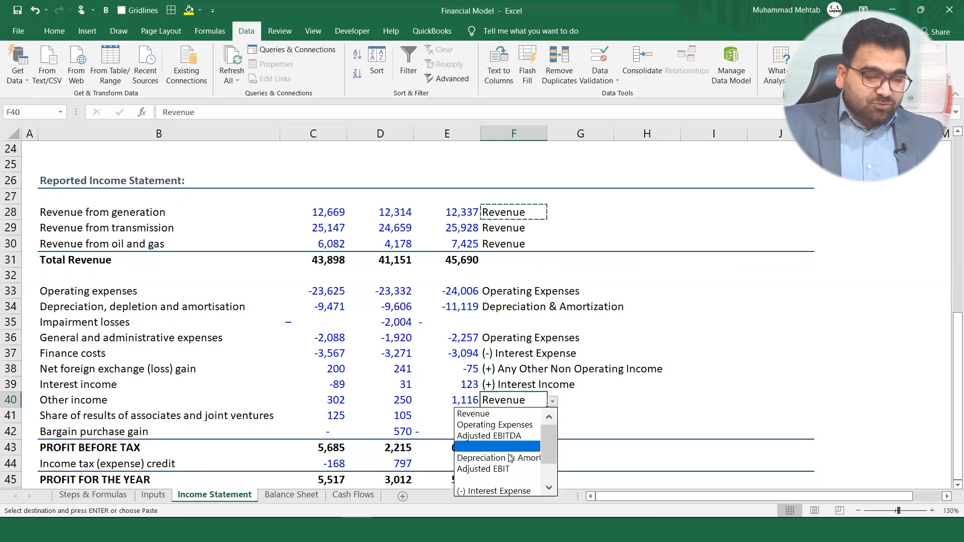
pyautogui.moveTo(550, 441); pyautogui.dragTo(550, 454)
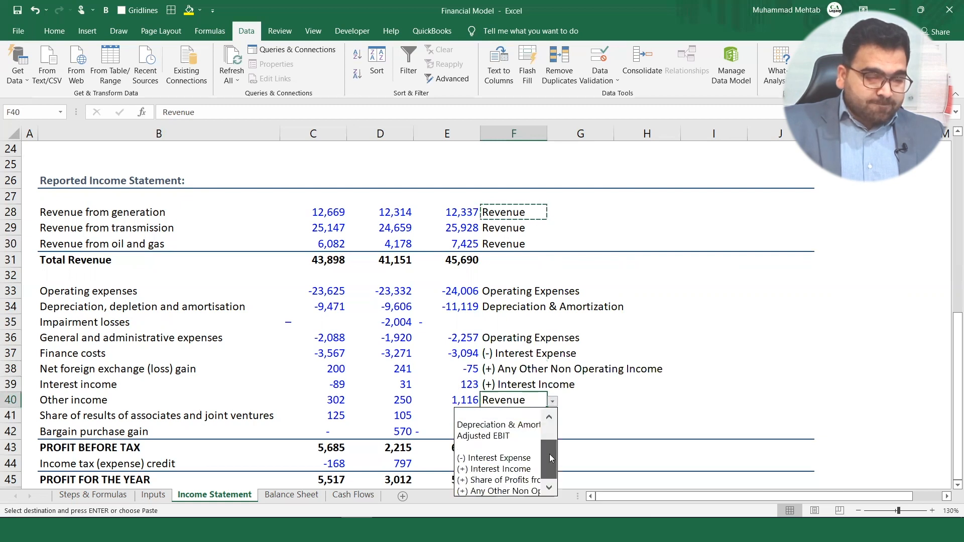
pyautogui.click(502, 491)
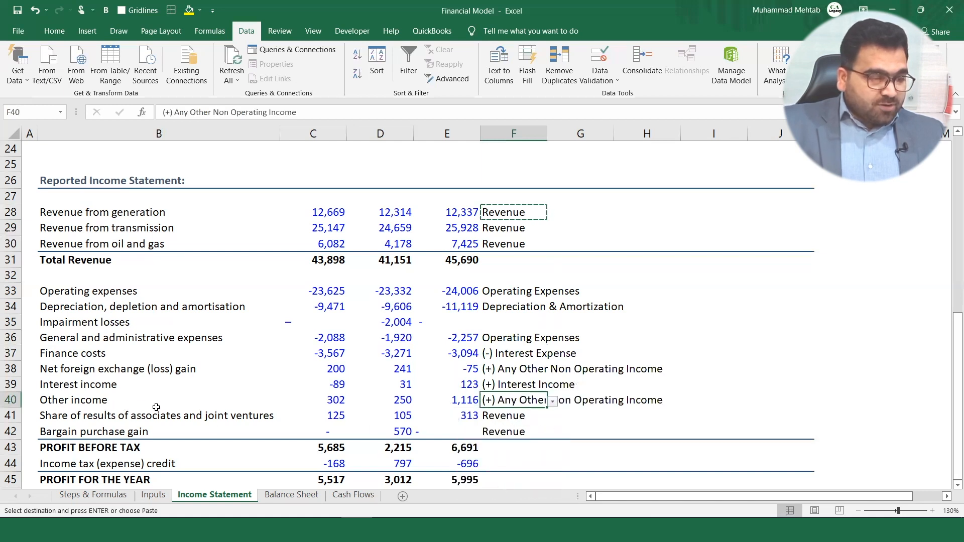
pyautogui.click(516, 418)
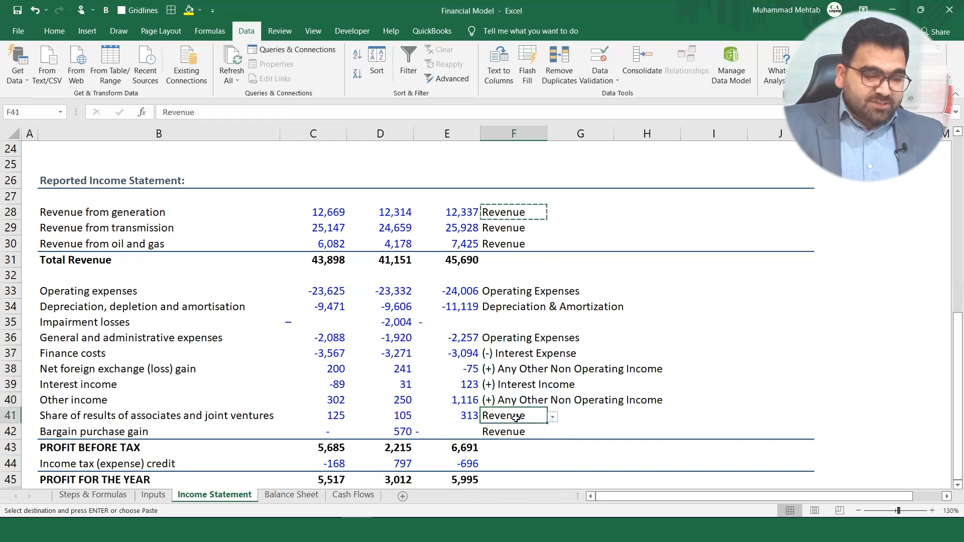
pyautogui.click(552, 417)
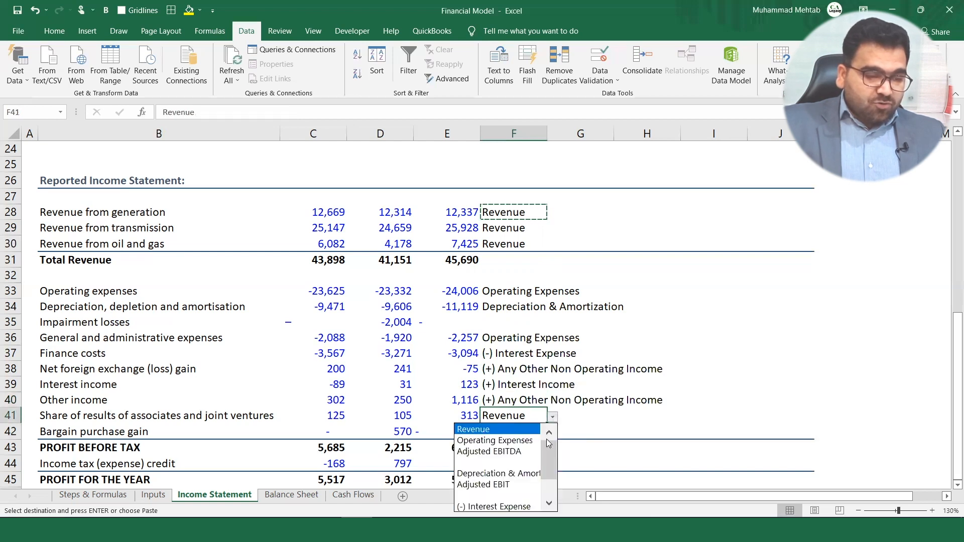
pyautogui.click(551, 504)
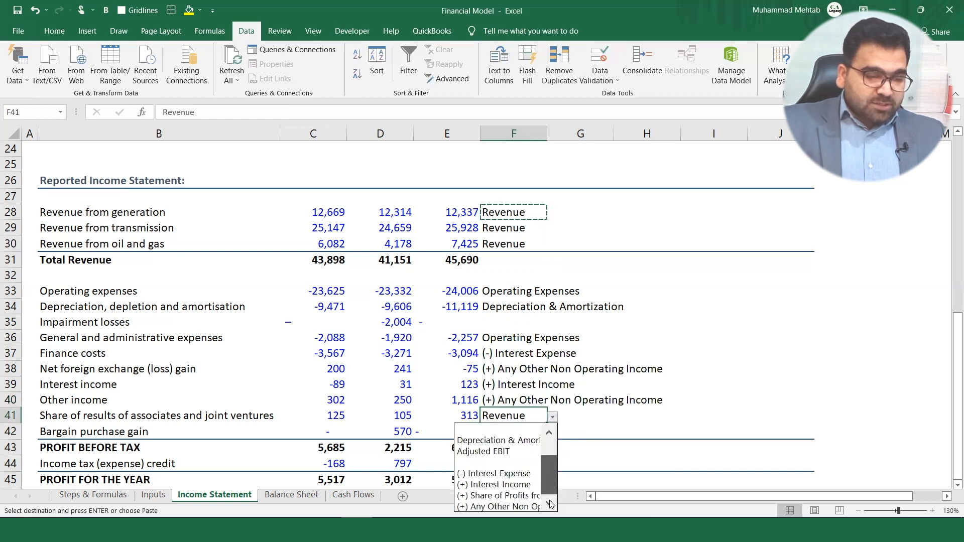
pyautogui.click(500, 496)
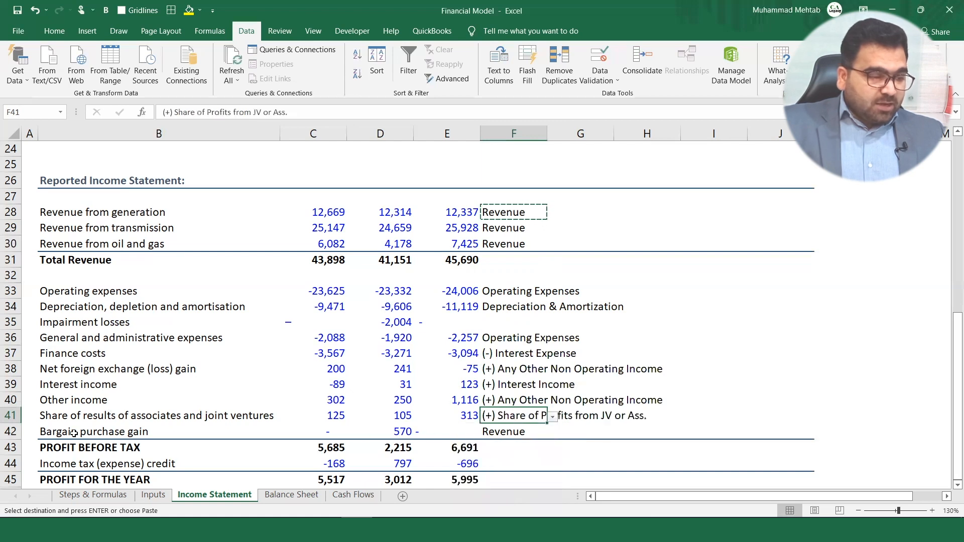
# Set the classification of Bargain purchase gain in F42 to the blank option and clear the copy selection on F28.
pyautogui.click(510, 435)
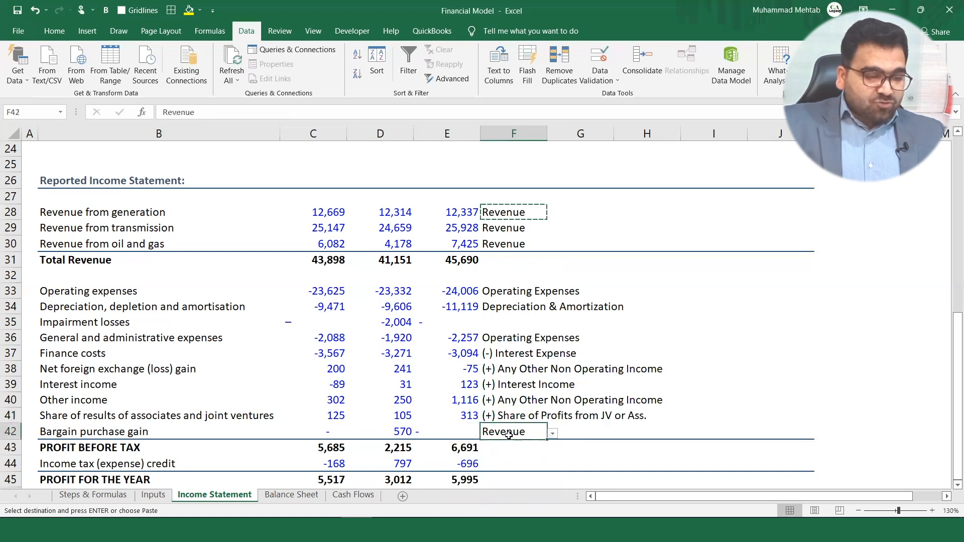
pyautogui.click(553, 435)
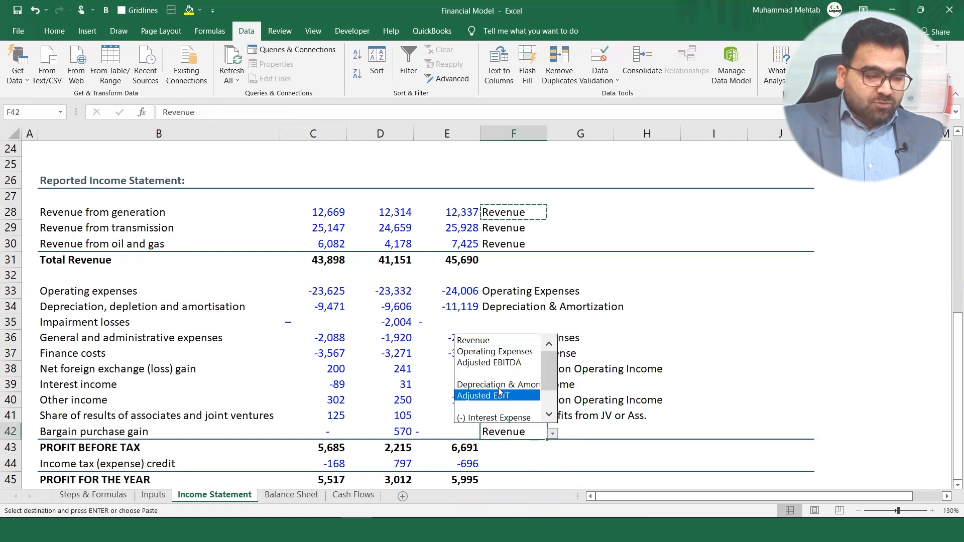
pyautogui.click(497, 374)
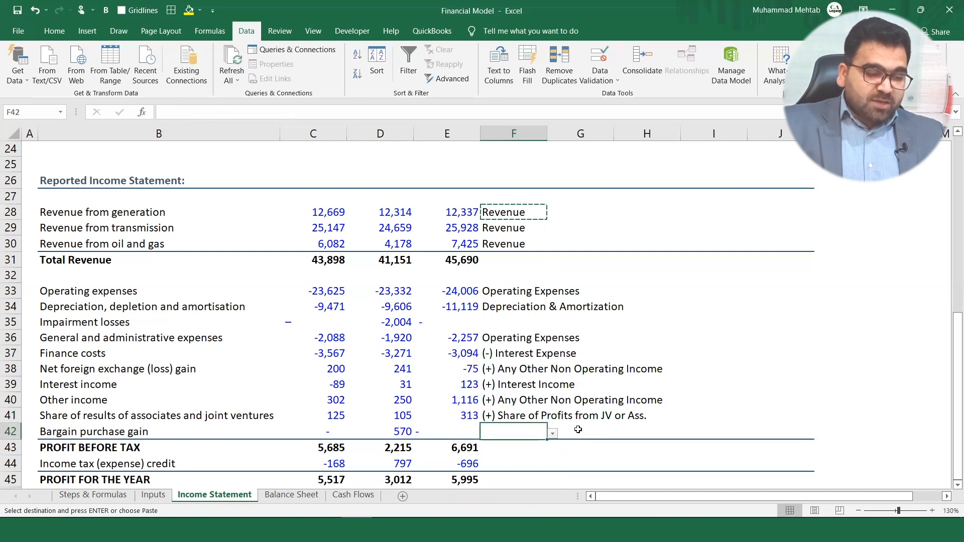
pyautogui.click(577, 431)
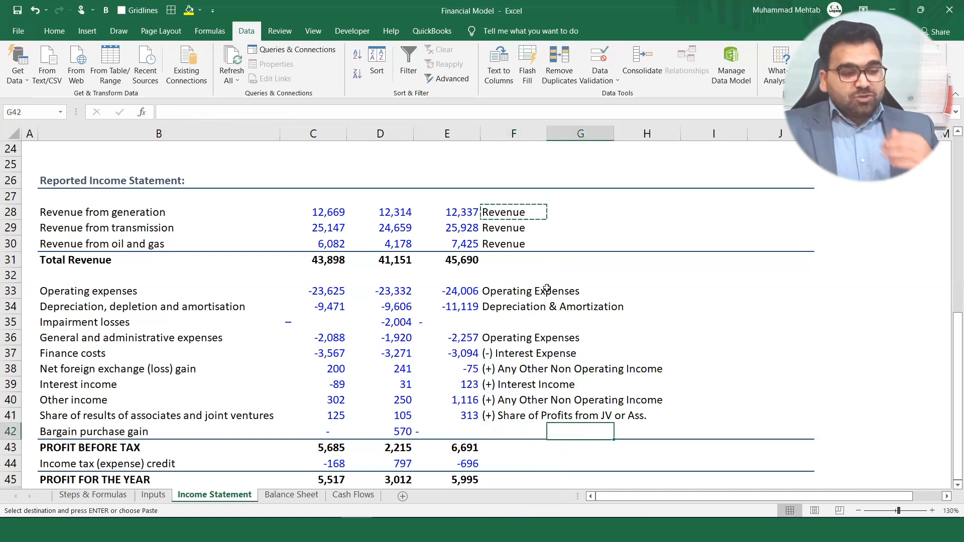
pyautogui.click(563, 240)
pyautogui.press('Escape')
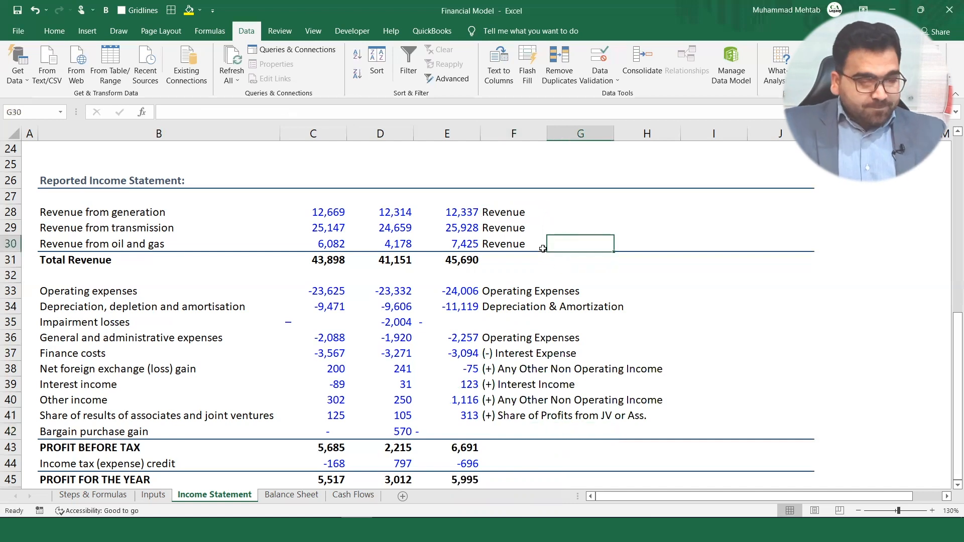
# Try totalling the 31-Dec-21 Revenue in E10 with =SUM(E28:E30) and clear the cell.
pyautogui.moveTo(952, 345); pyautogui.dragTo(951, 293)
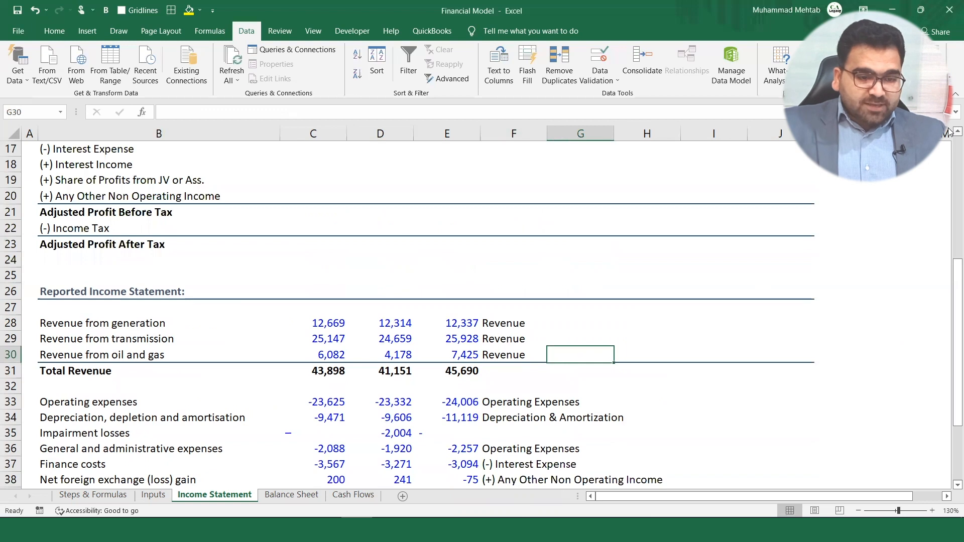
pyautogui.scroll(3, 701, 237)
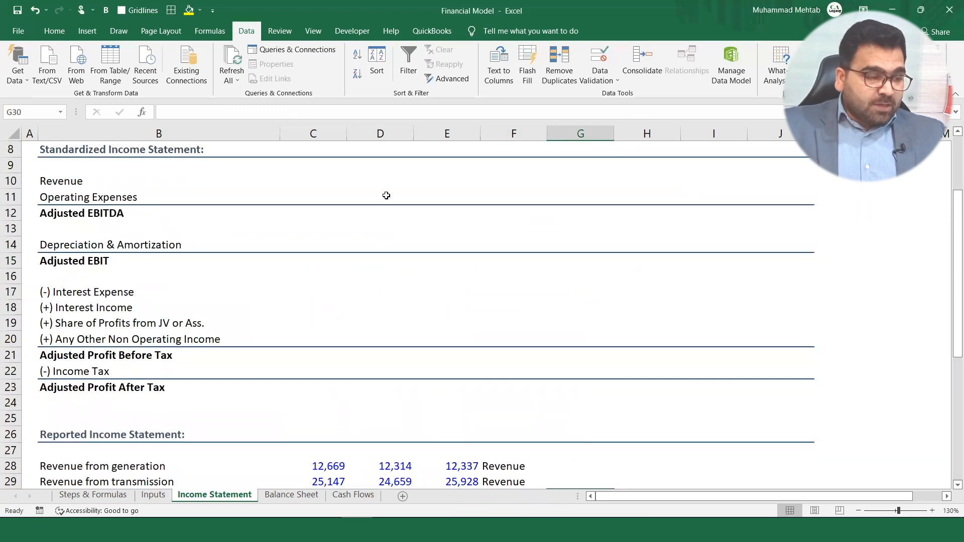
pyautogui.moveTo(950, 257); pyautogui.dragTo(742, 242)
pyautogui.click(456, 134)
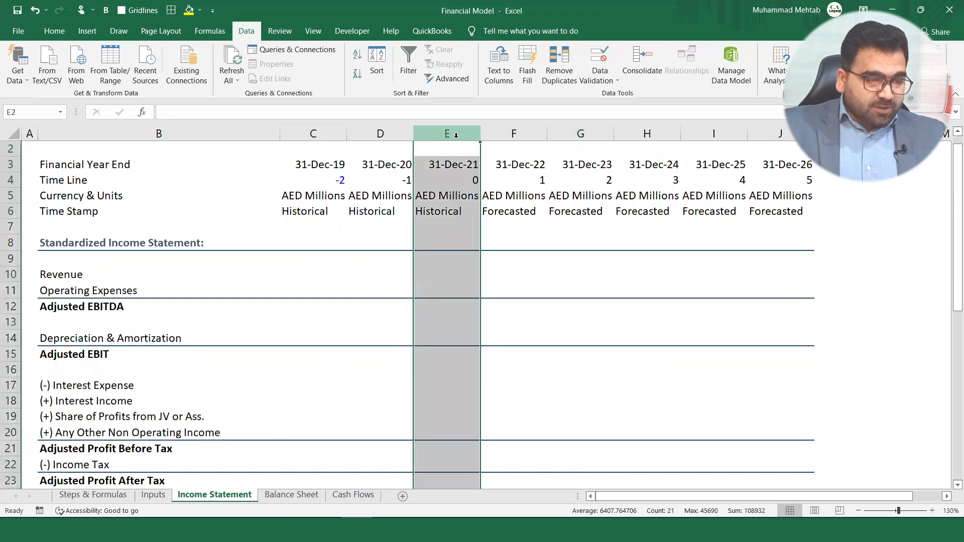
pyautogui.click(450, 267)
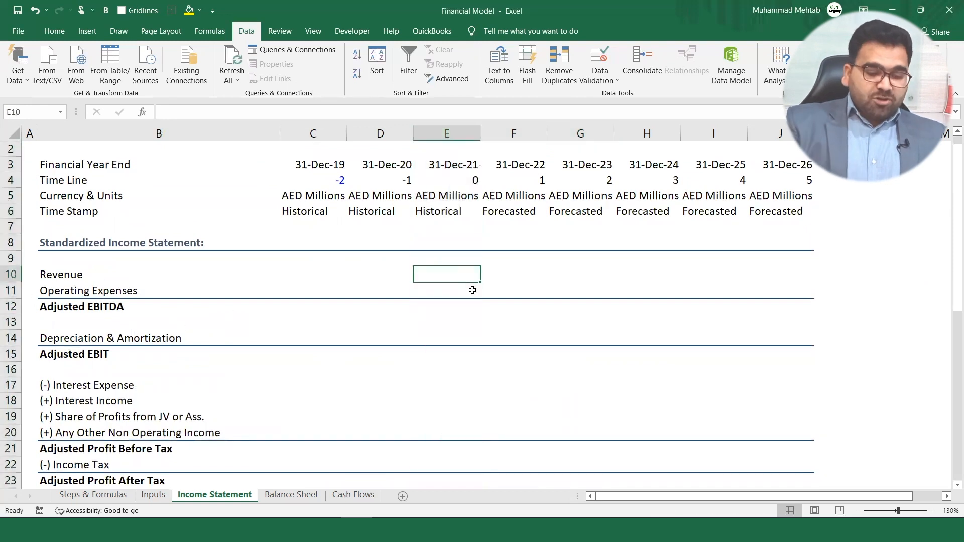
pyautogui.write('=sum')
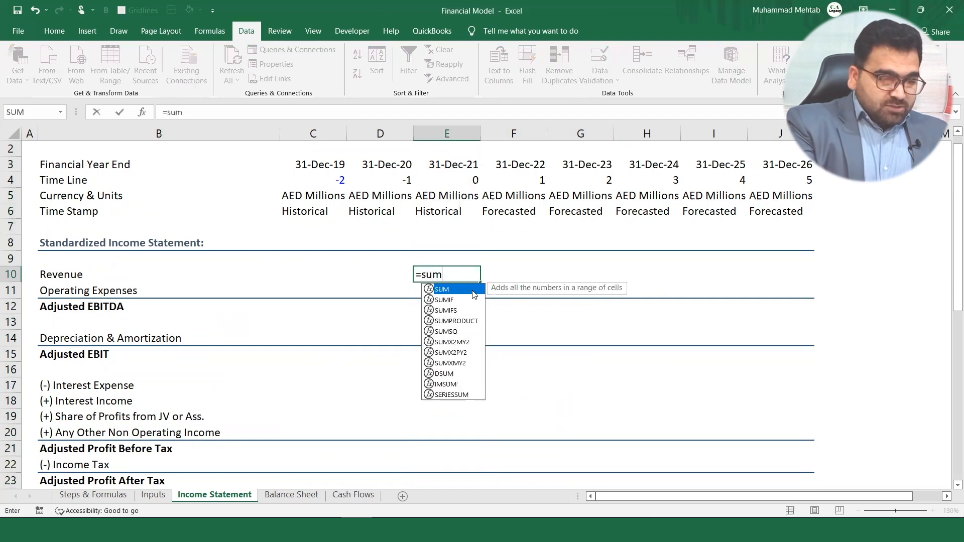
pyautogui.doubleClick(472, 291)
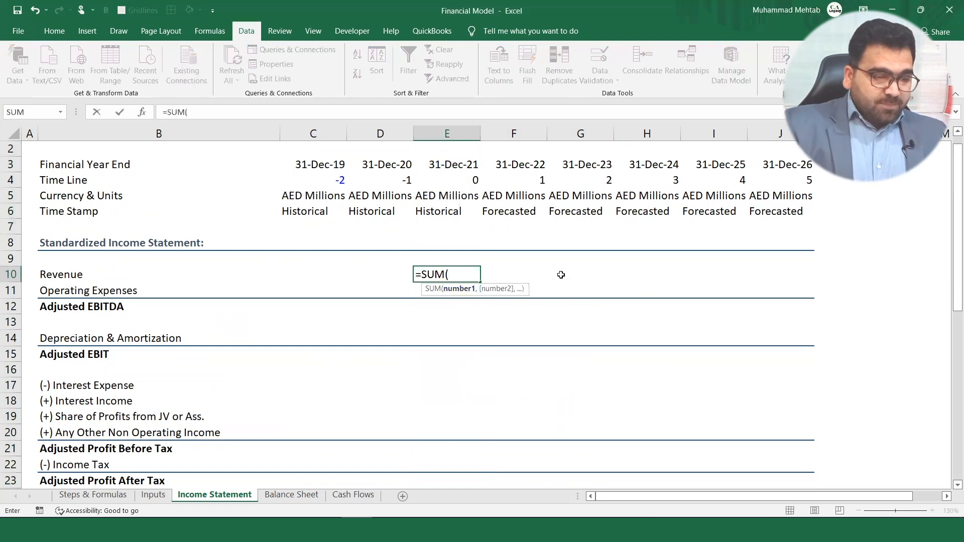
pyautogui.scroll(-2, 951, 275)
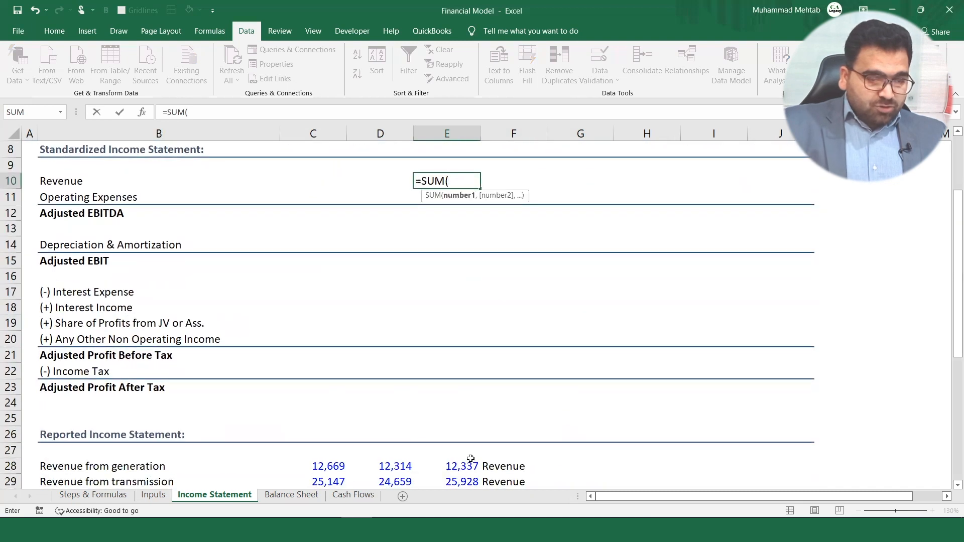
pyautogui.moveTo(471, 459); pyautogui.dragTo(466, 483)
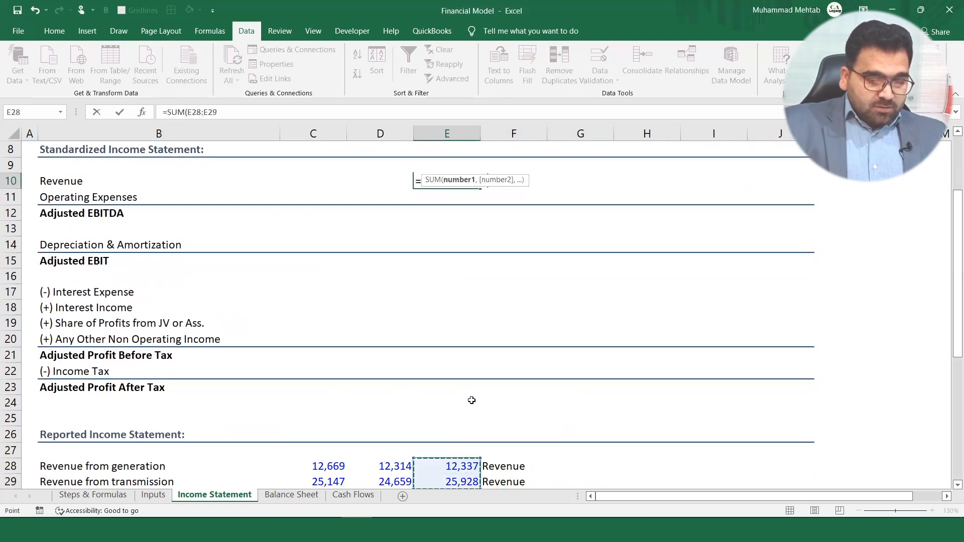
pyautogui.hotkey('shift', 'Down')
pyautogui.press('Return')
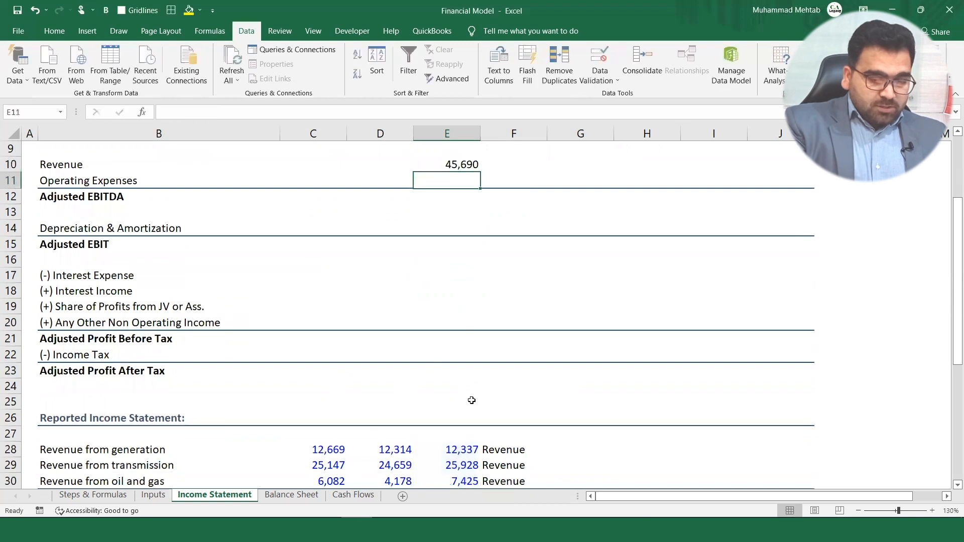
pyautogui.click(466, 165)
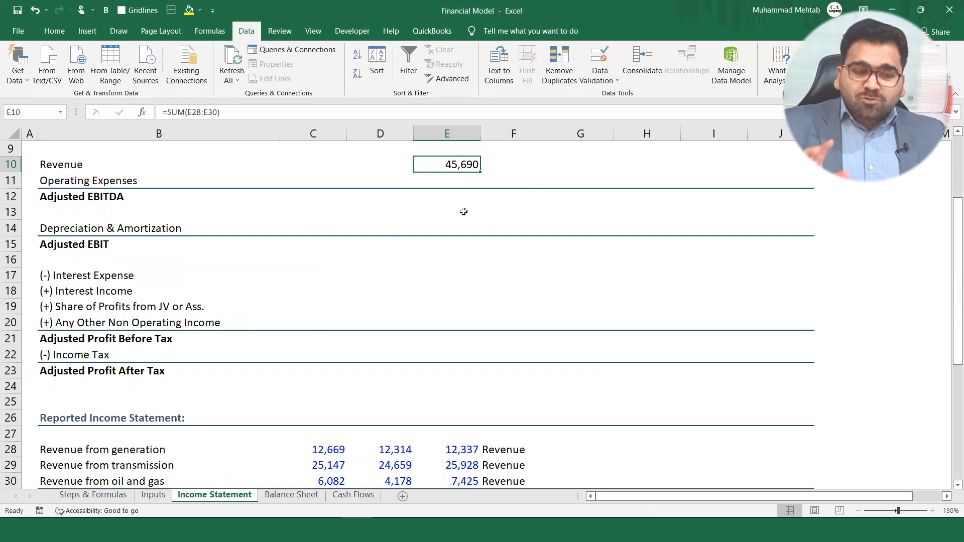
pyautogui.press('Delete')
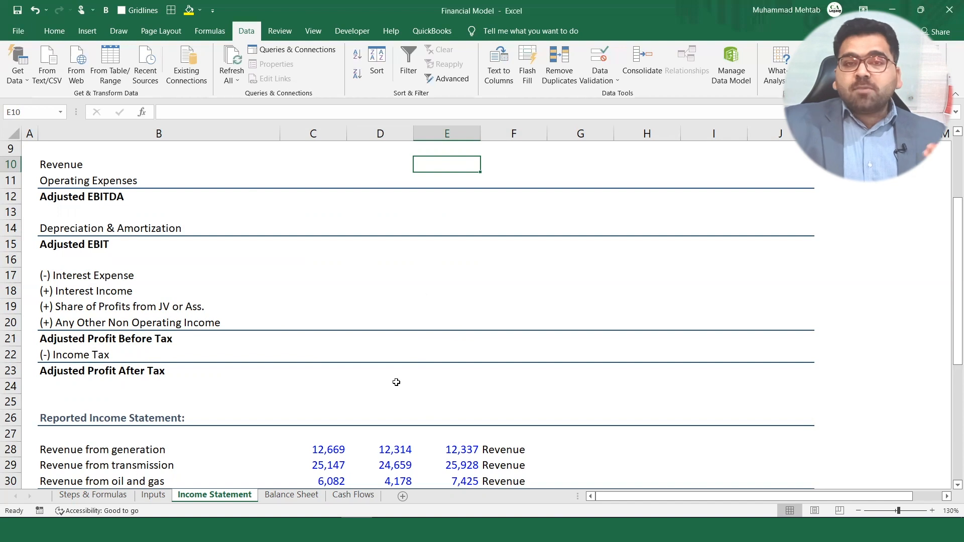
# Start a SUMIF formula in E10 for 31-Dec-21 Revenue, using the classification cells F28:F41 as the range.
pyautogui.write('=')
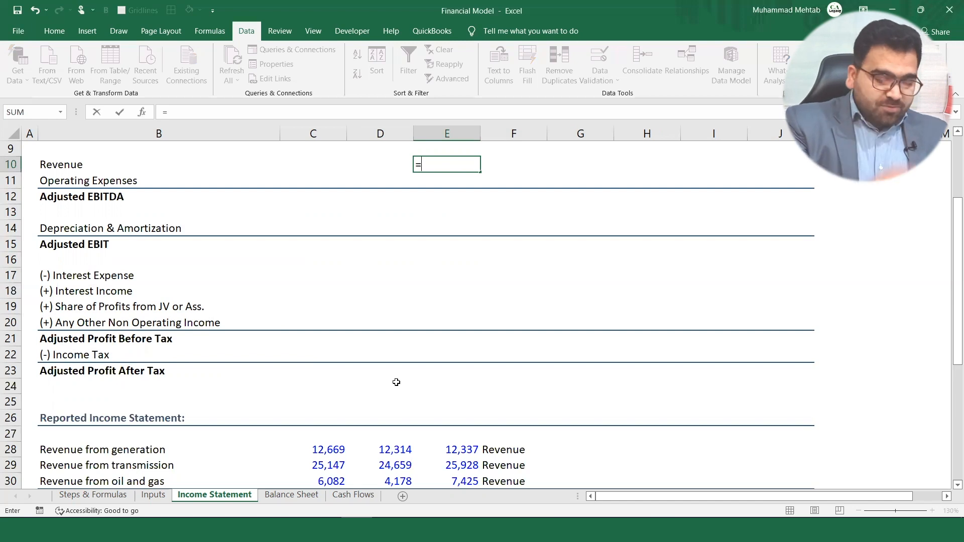
pyautogui.write('sumi')
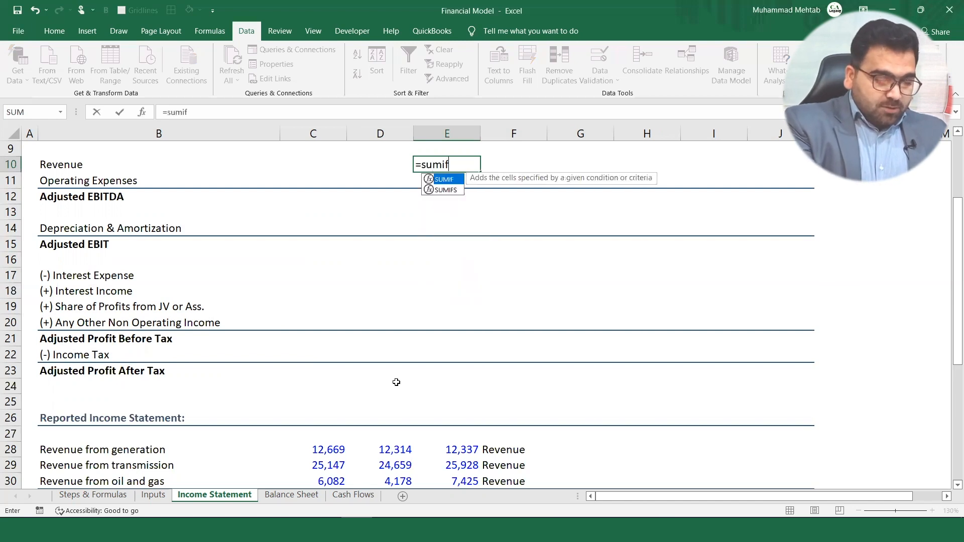
pyautogui.write('f')
pyautogui.press('Tab')
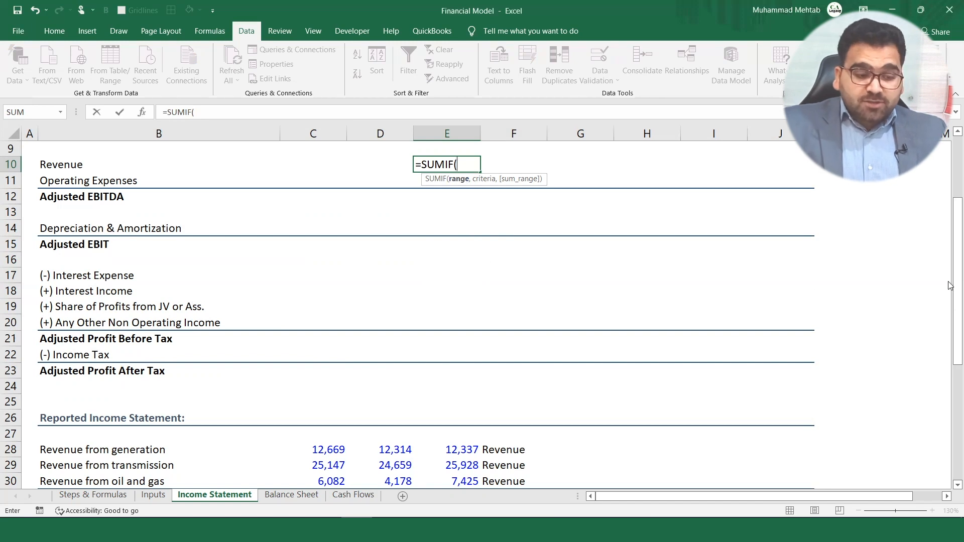
pyautogui.moveTo(952, 282); pyautogui.dragTo(951, 374)
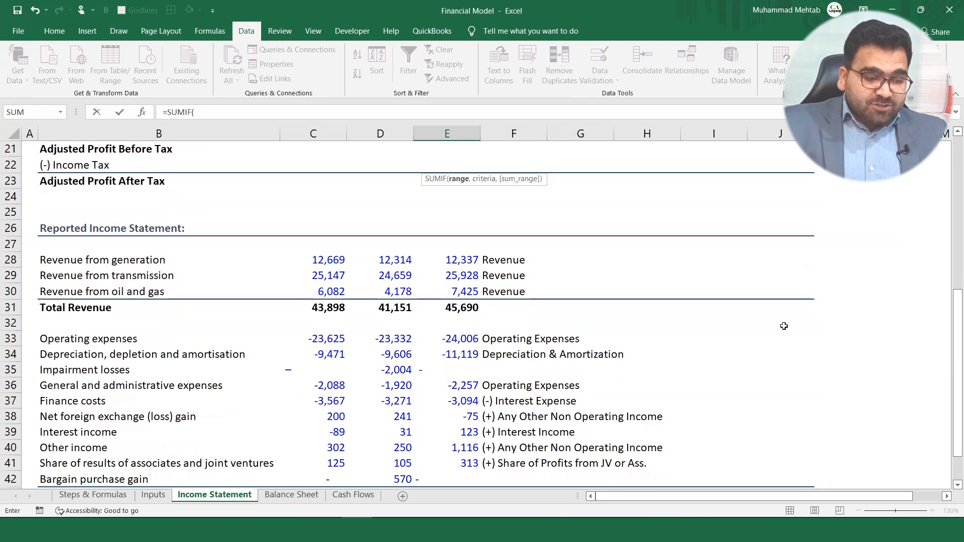
pyautogui.click(527, 260)
pyautogui.moveTo(529, 317); pyautogui.dragTo(545, 465)
pyautogui.write(',')
# Complete the SUMIF in E10 with the Revenue label B10 as criteria and E28:E41 as the sum range.
pyautogui.moveTo(951, 316); pyautogui.dragTo(951, 143)
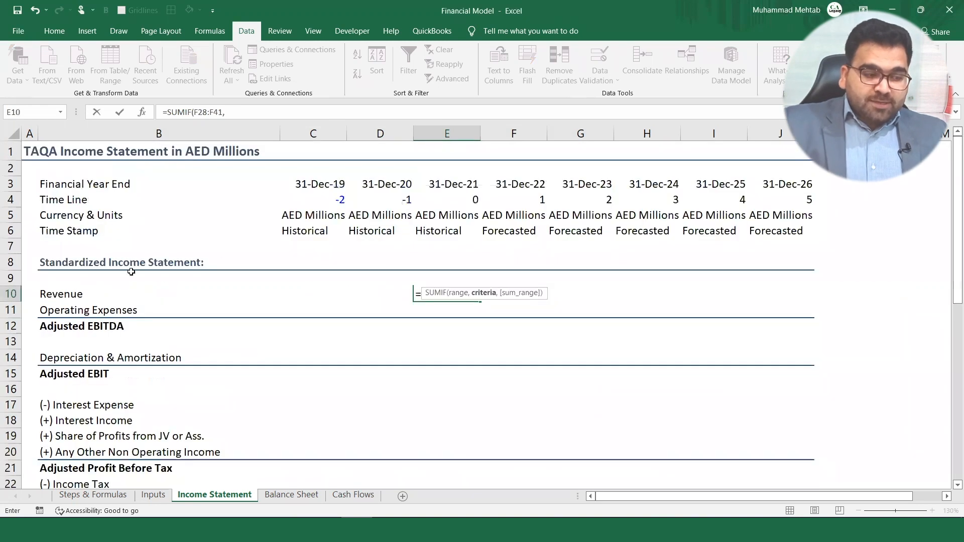
pyautogui.click(64, 296)
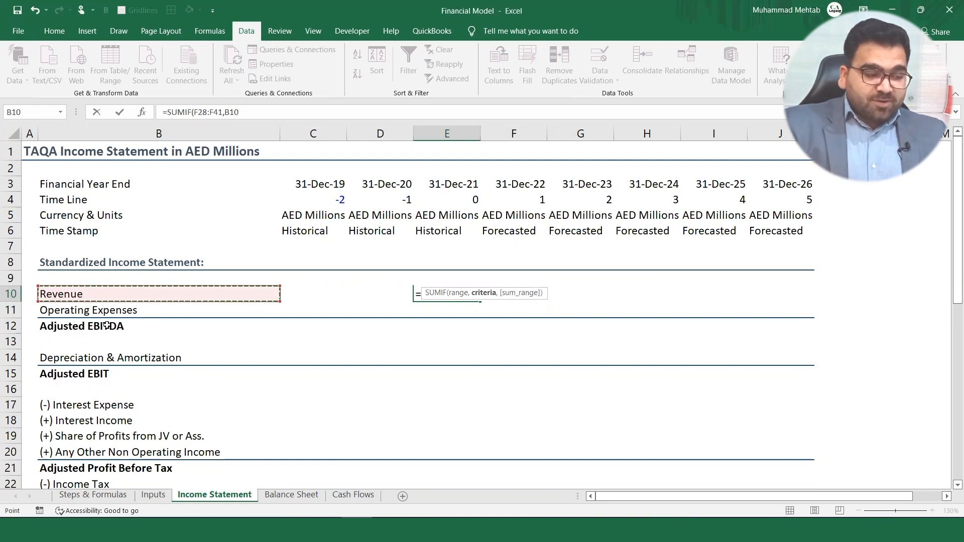
pyautogui.write(',')
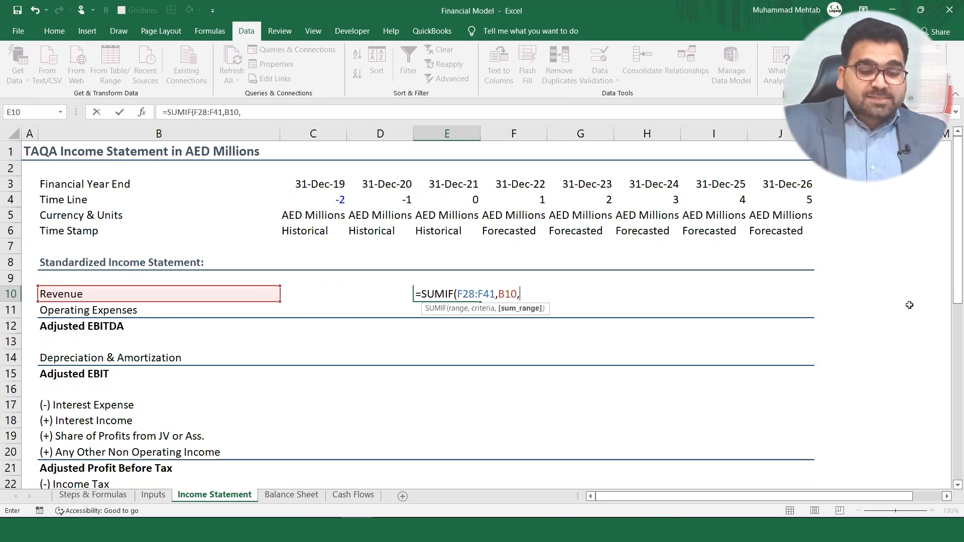
pyautogui.moveTo(951, 230); pyautogui.dragTo(951, 454)
pyautogui.moveTo(469, 214); pyautogui.dragTo(457, 417)
pyautogui.write(')')
pyautogui.press('Return')
pyautogui.moveTo(950, 283); pyautogui.dragTo(951, 212)
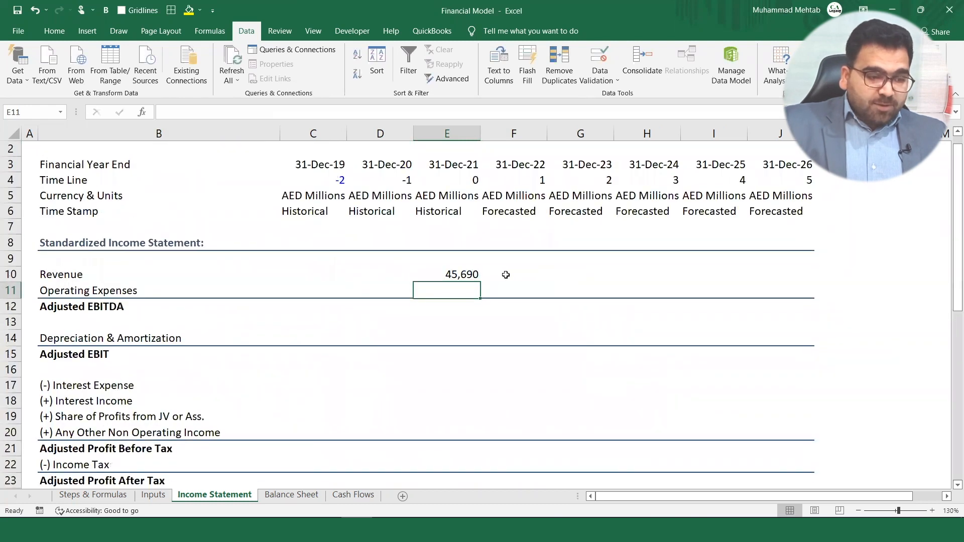
# Copy the Revenue SUMIF from E10 to Operating Expenses in E11 and inspect the pasted formula's references.
pyautogui.click(468, 275)
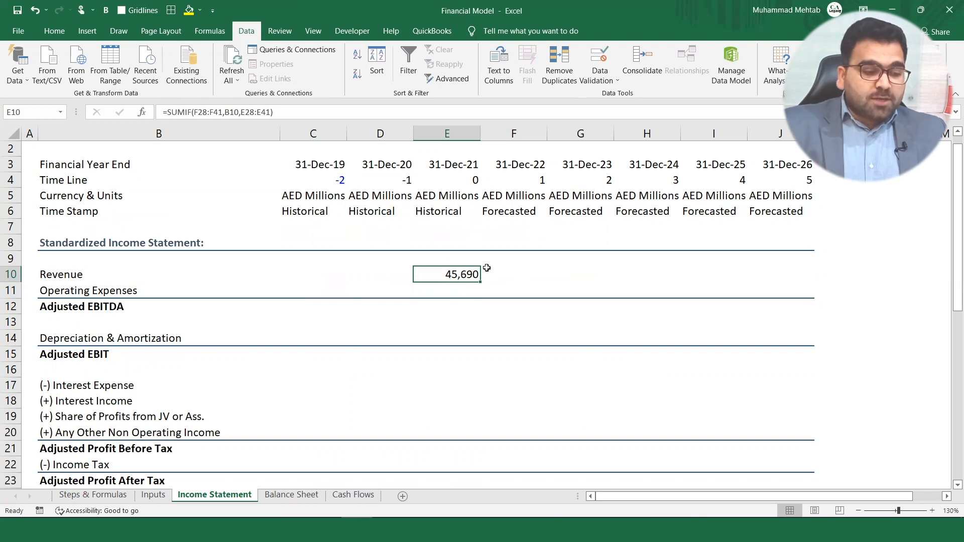
pyautogui.hotkey('ctrl', 'c')
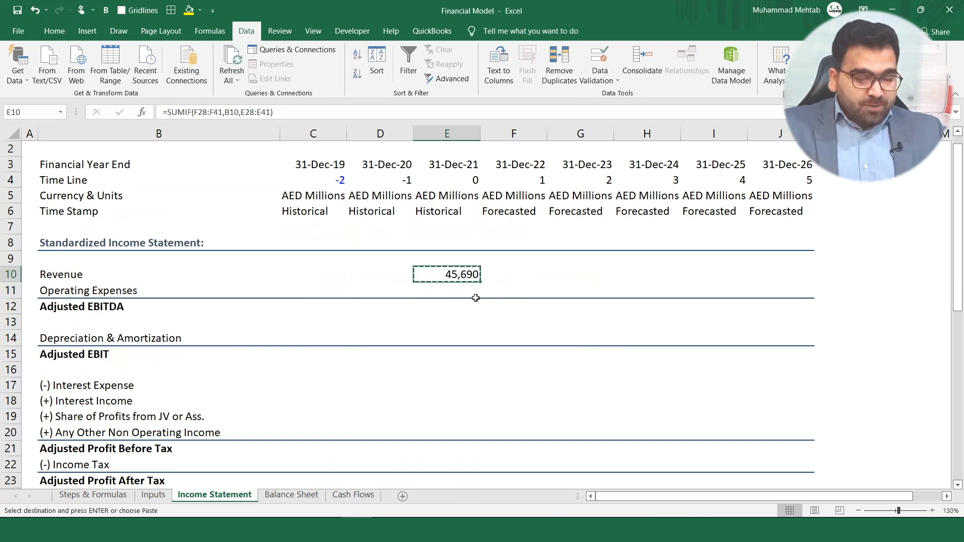
pyautogui.click(467, 290)
pyautogui.hotkey('ctrl', 'v')
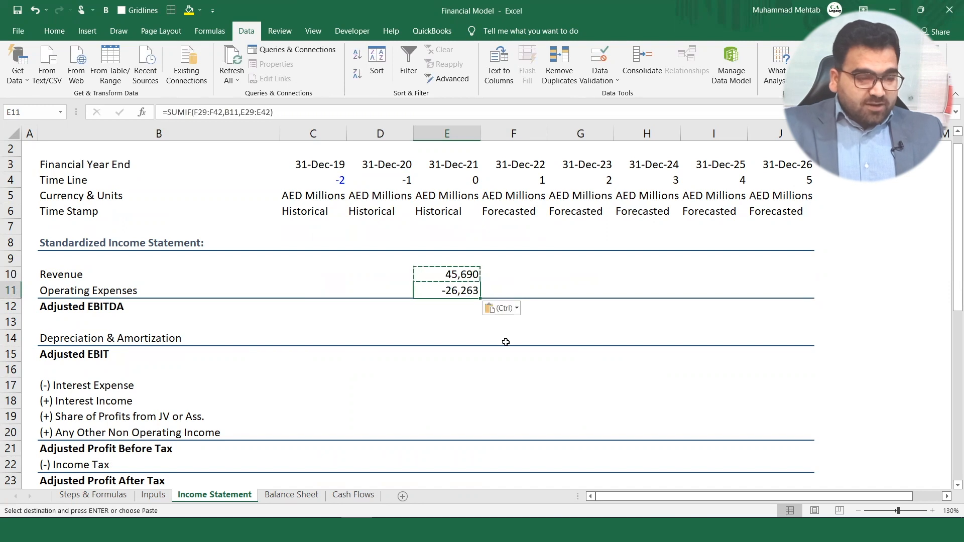
pyautogui.press('F2')
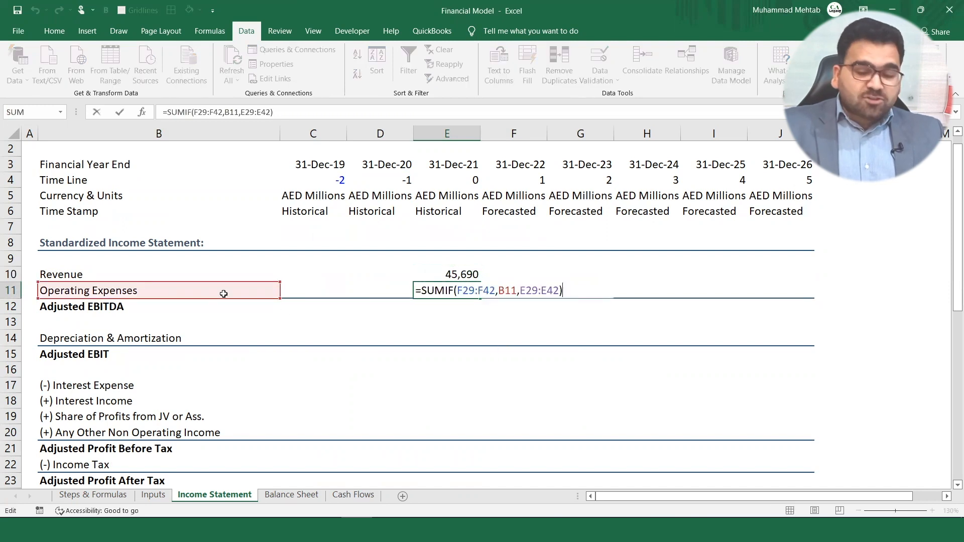
pyautogui.moveTo(950, 250); pyautogui.dragTo(951, 310)
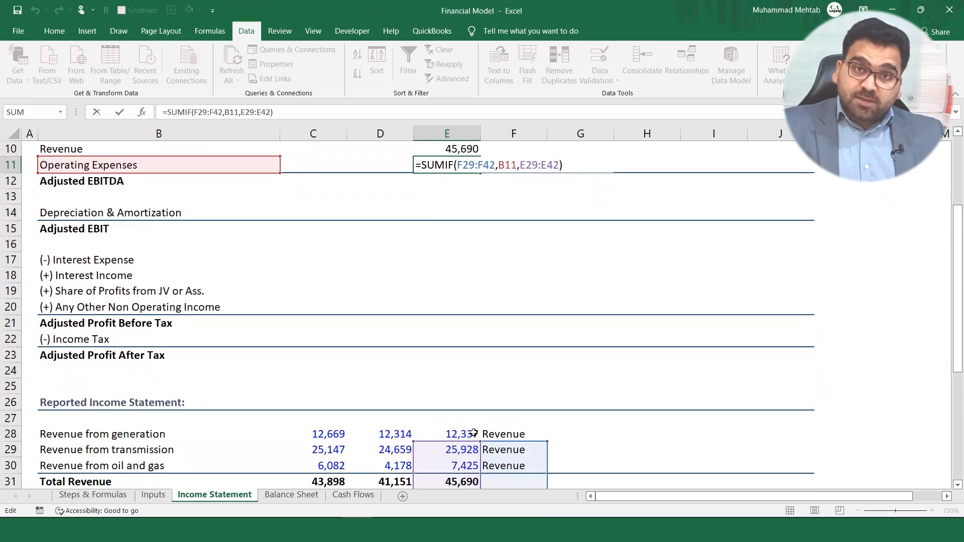
pyautogui.hotkey('ctrl', 'Return')
pyautogui.moveTo(950, 273); pyautogui.dragTo(950, 209)
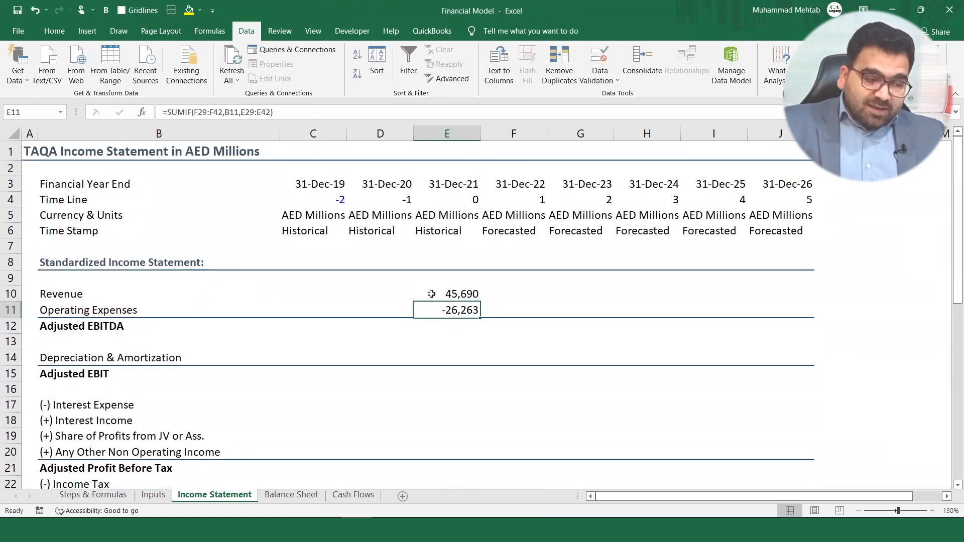
# Try copying the E10 formula to D10, inspect its references, and clear the test copies from D10 and E11.
pyautogui.click(455, 294)
pyautogui.hotkey('ctrl', 'c')
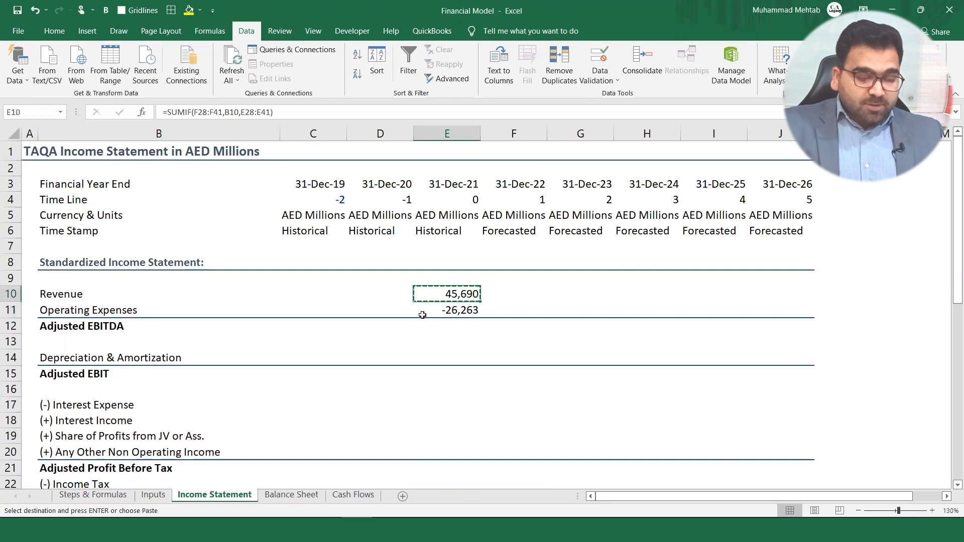
pyautogui.click(396, 293)
pyautogui.hotkey('ctrl', 'v')
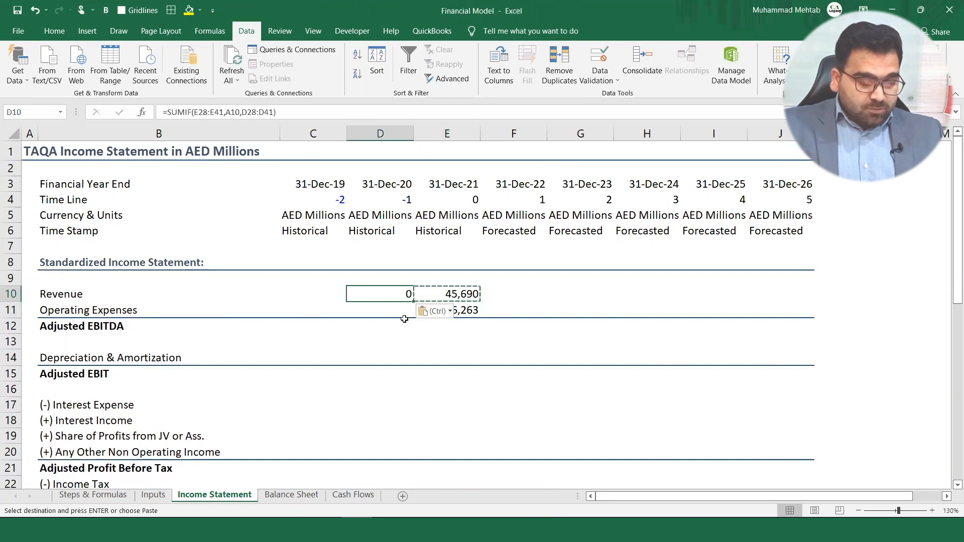
pyautogui.doubleClick(380, 294)
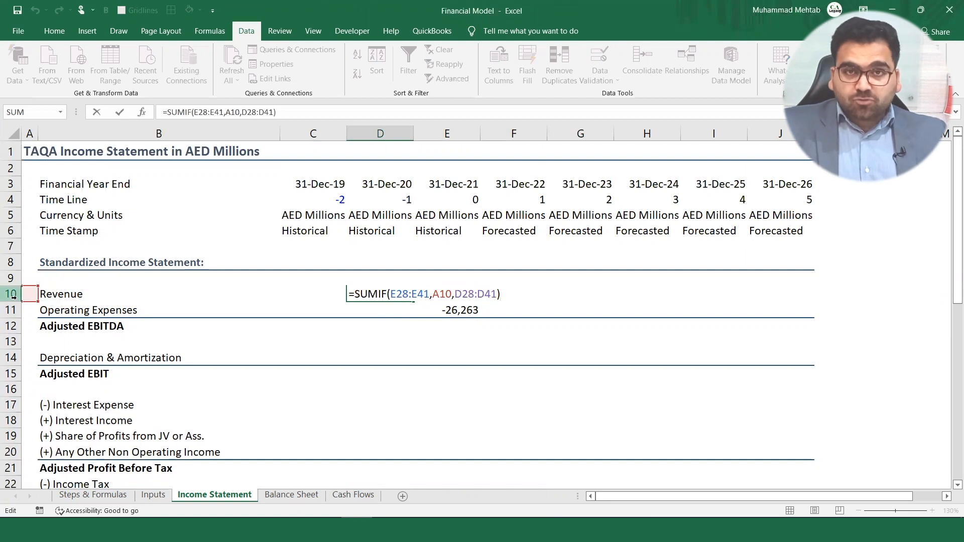
pyautogui.hotkey('ctrl', 'Return')
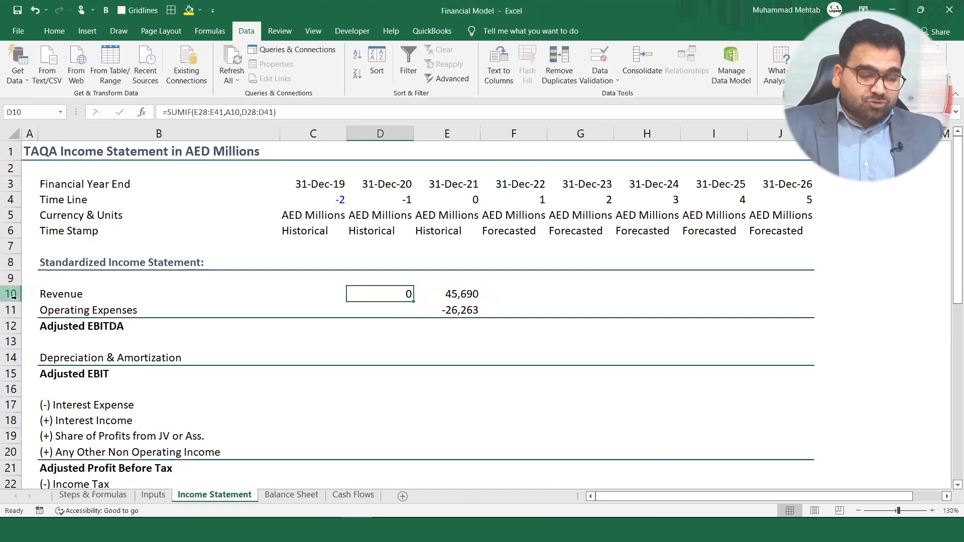
pyautogui.press('Delete')
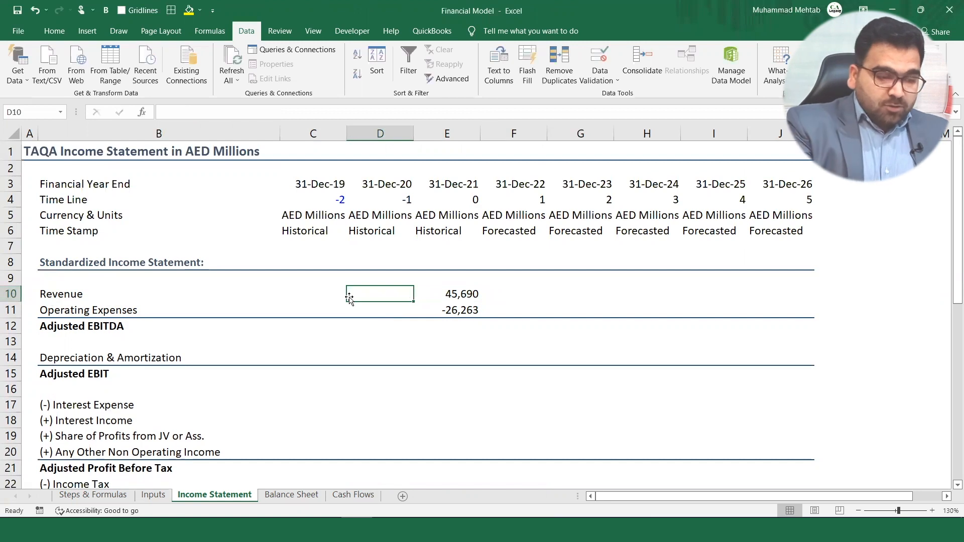
pyautogui.click(460, 306)
pyautogui.press('Delete')
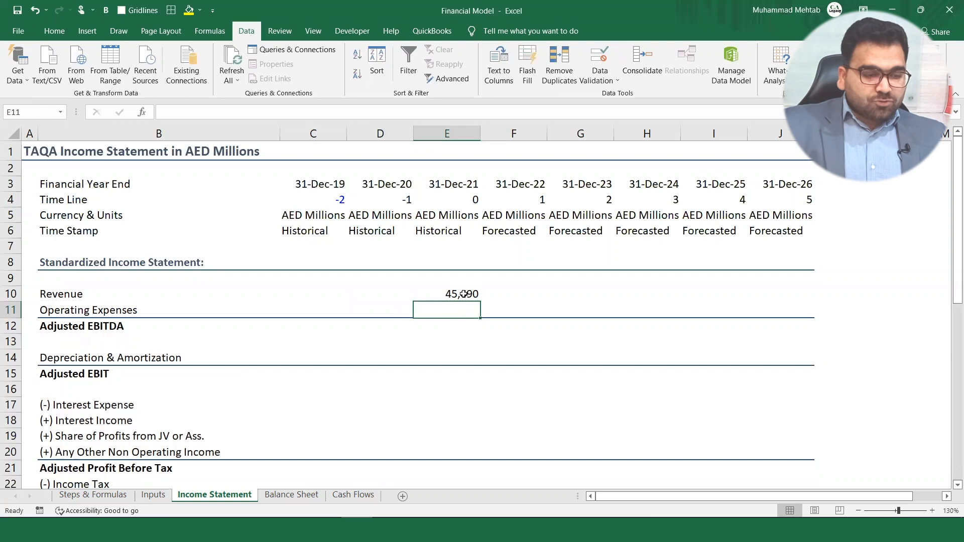
# Make the range in E10's Revenue SUMIF fully absolute as $F$28:$F$41.
pyautogui.click(461, 294)
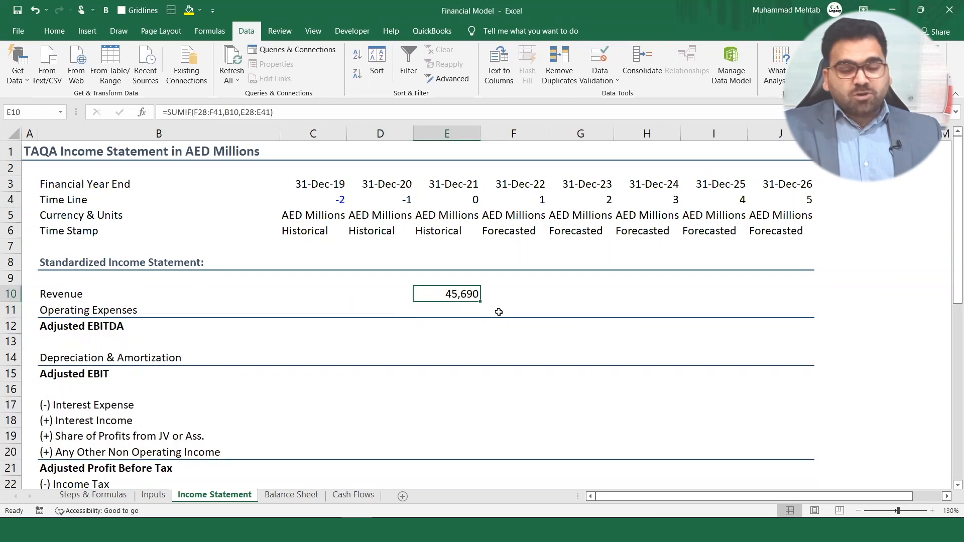
pyautogui.press('F2')
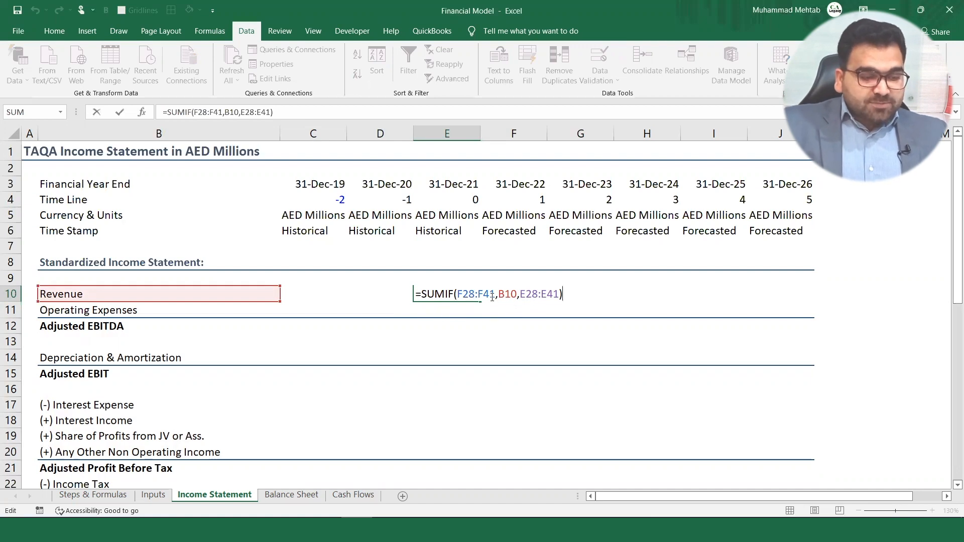
pyautogui.click(497, 294)
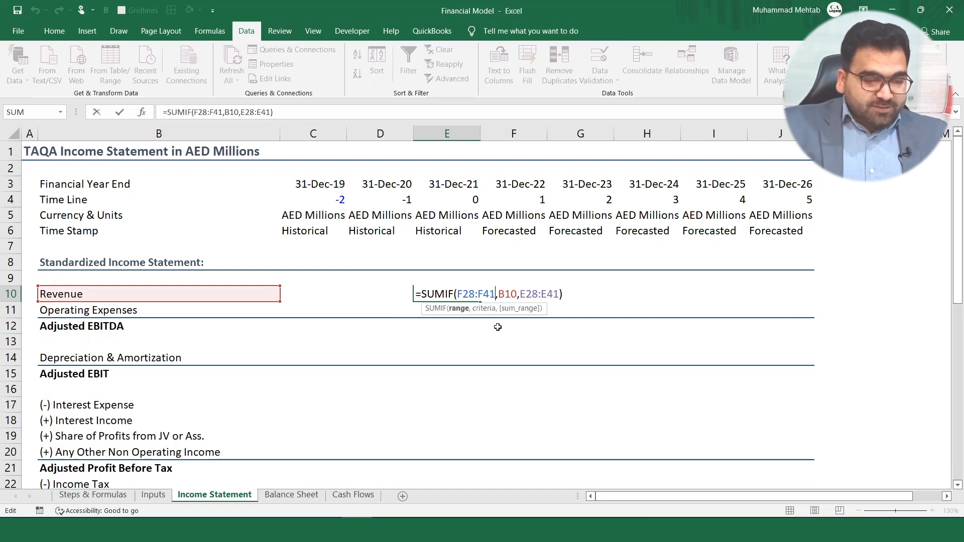
pyautogui.press('F4')
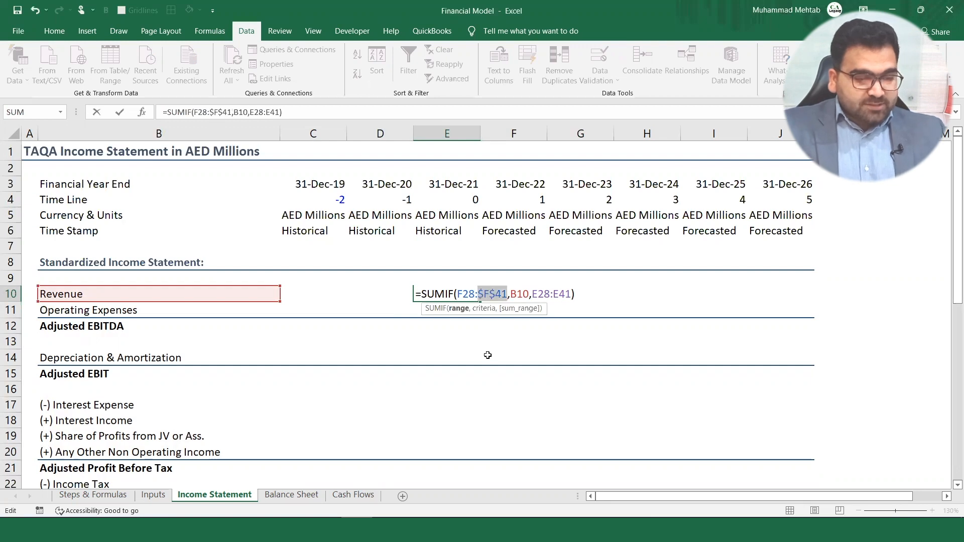
pyautogui.click(475, 294)
pyautogui.press('F4')
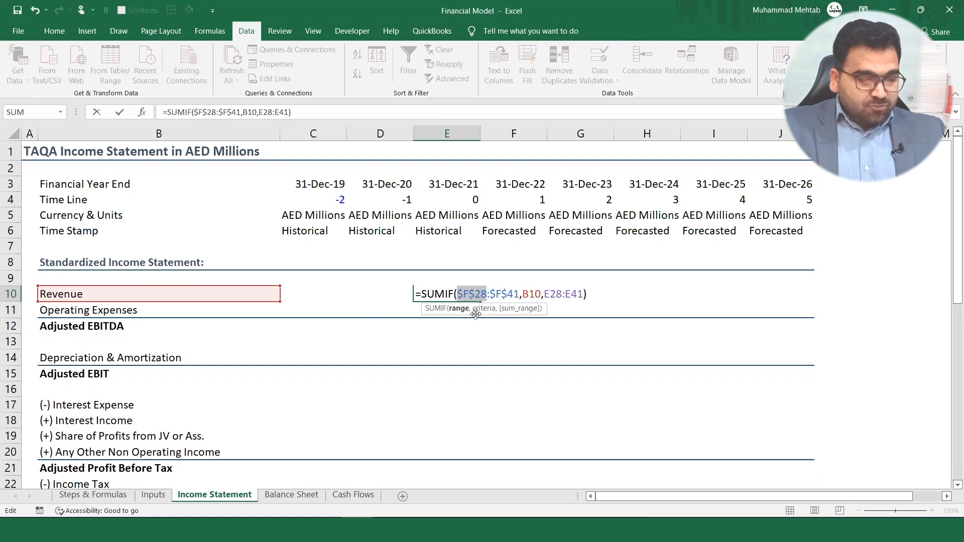
# Lock only the column of the SUMIF criteria in E10 as $B10 and commit the formula.
pyautogui.click(531, 294)
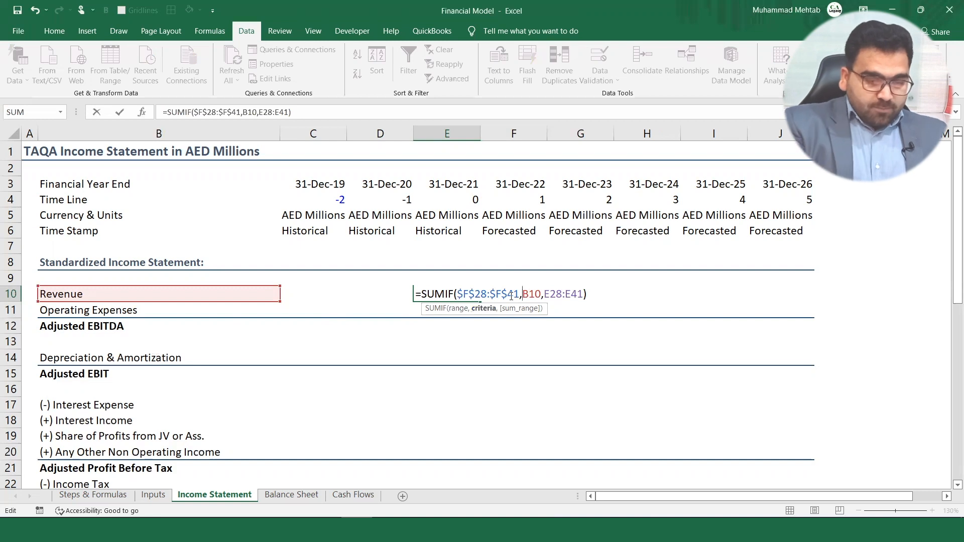
pyautogui.press('F4')
pyautogui.press('F4')
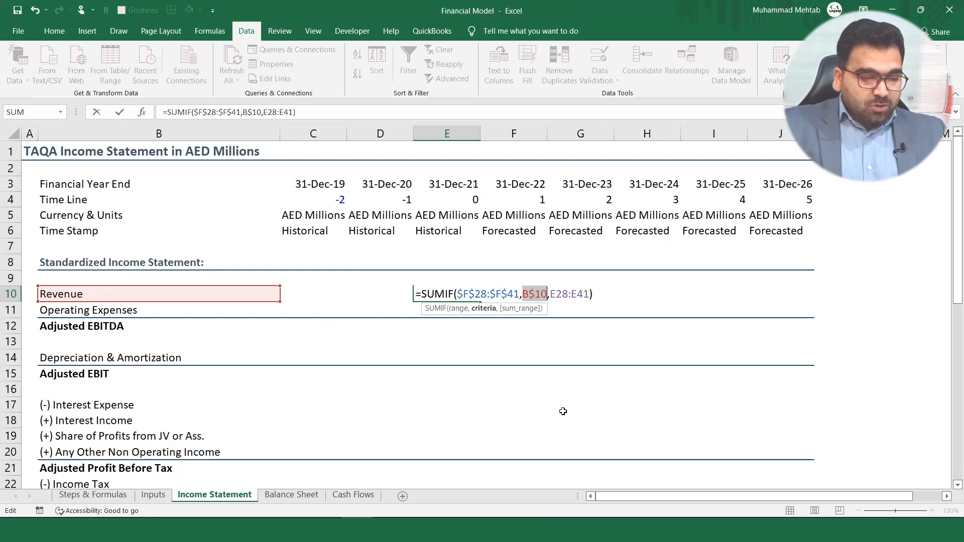
pyautogui.press('F4')
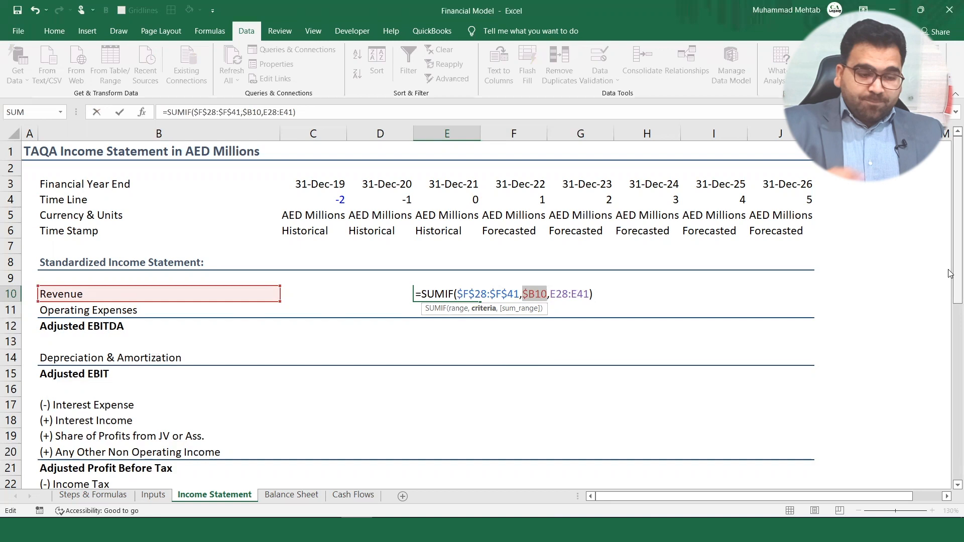
pyautogui.press('Return')
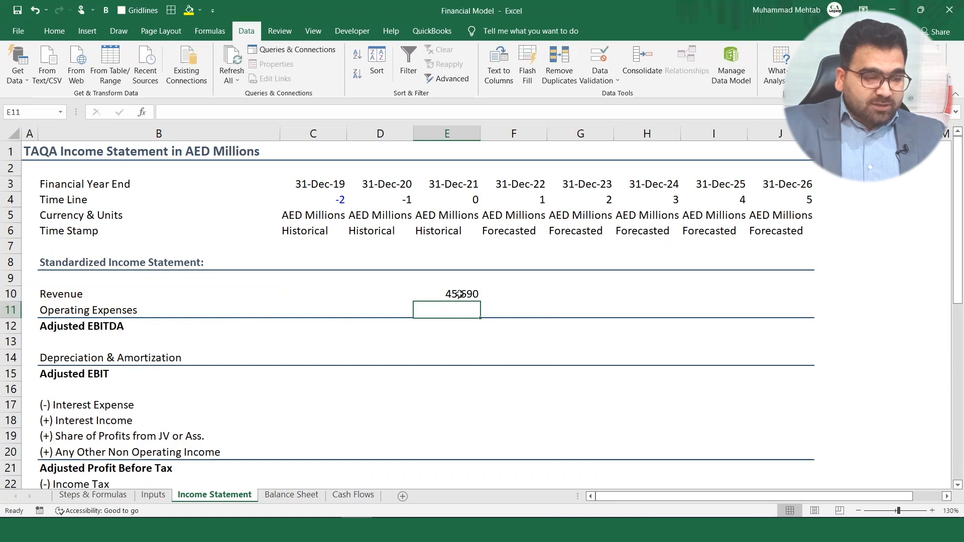
# Try copying the Revenue SUMIF from E10 to D10 and inspect the pasted formula's references.
pyautogui.click(460, 294)
pyautogui.hotkey('ctrl', 'c')
pyautogui.click(396, 294)
pyautogui.hotkey('ctrl', 'v')
pyautogui.press('F2')
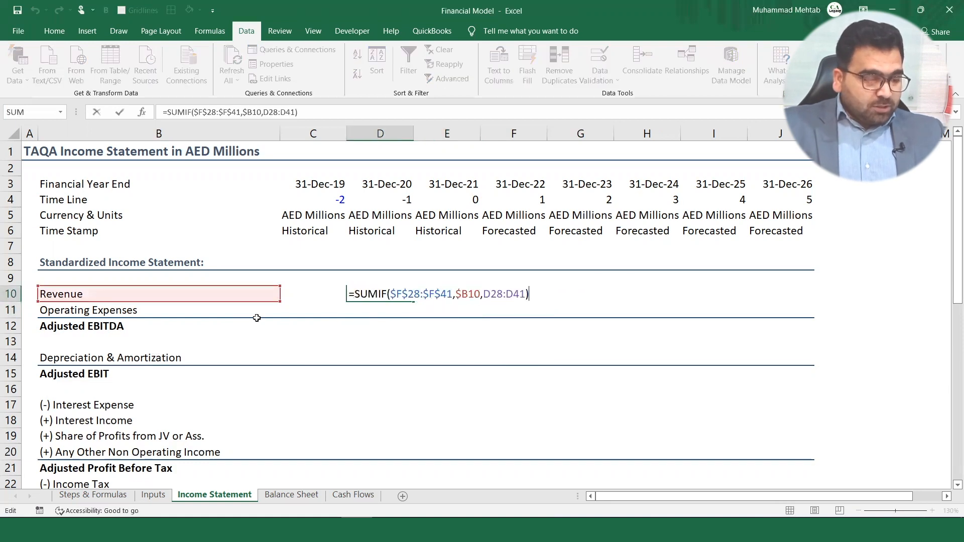
pyautogui.press('Escape')
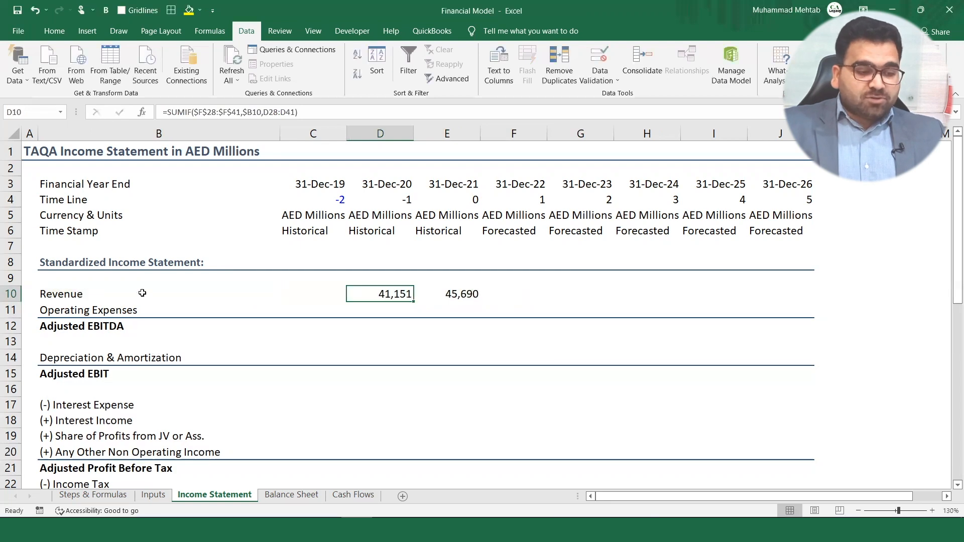
pyautogui.click(453, 297)
pyautogui.click(455, 309)
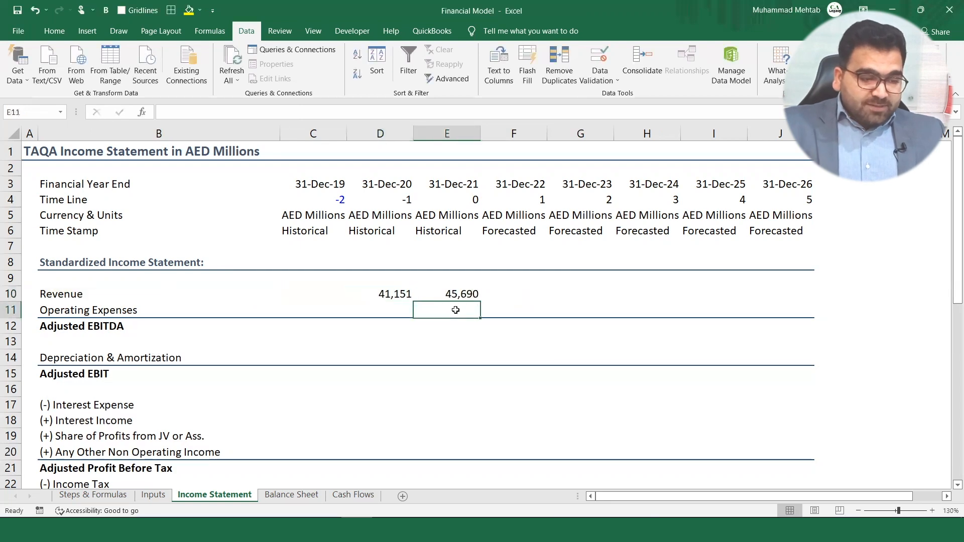
# Try copying the E10 formula to Depreciation & Amortization in E14, inspect its references, and clear the test copies from E14 and D10.
pyautogui.click(463, 296)
pyautogui.hotkey('ctrl', 'c')
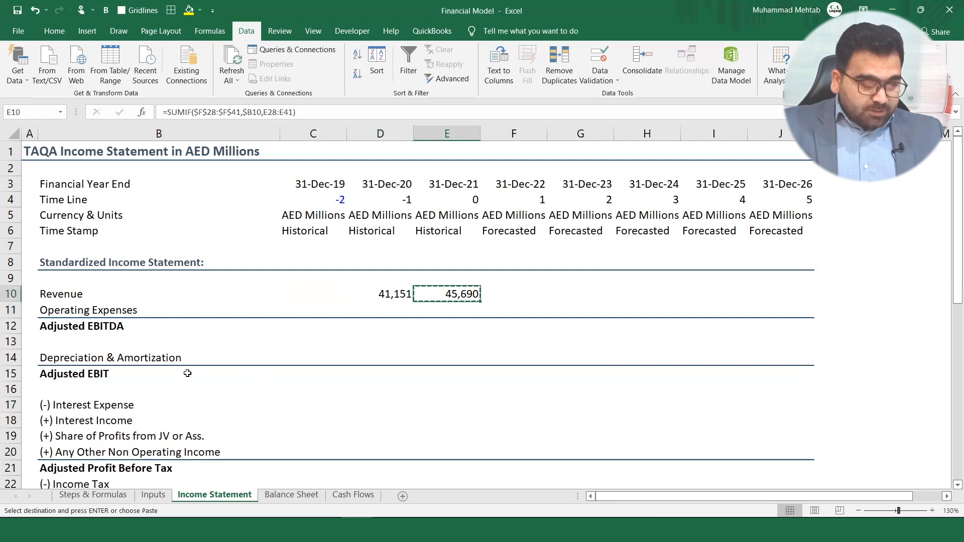
pyautogui.click(454, 357)
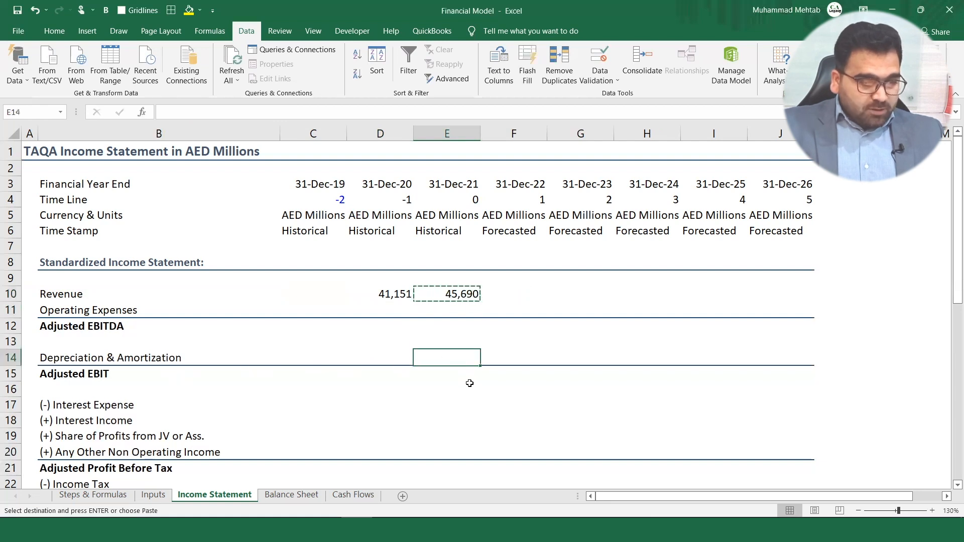
pyautogui.hotkey('ctrl', 'v')
pyautogui.moveTo(951, 307); pyautogui.dragTo(951, 400)
pyautogui.press('F2')
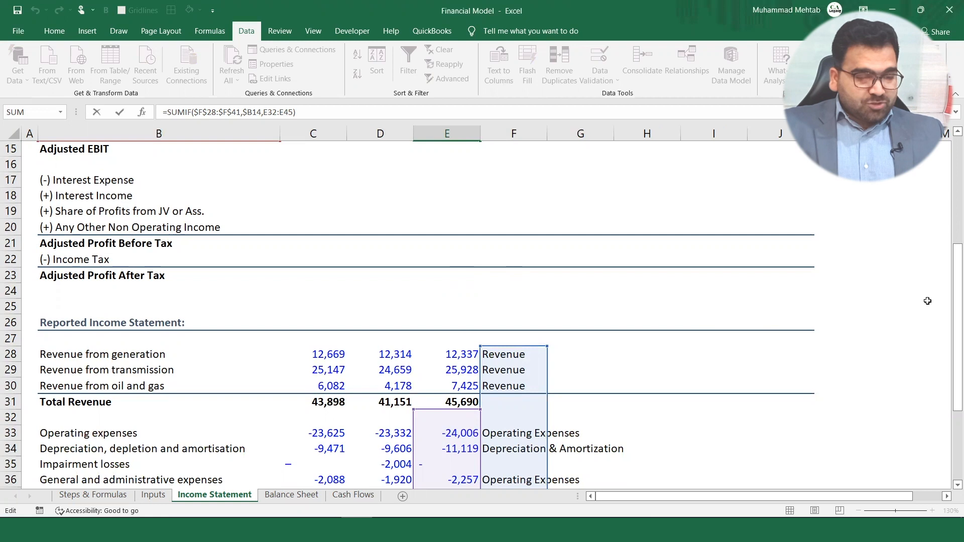
pyautogui.moveTo(951, 266); pyautogui.dragTo(950, 151)
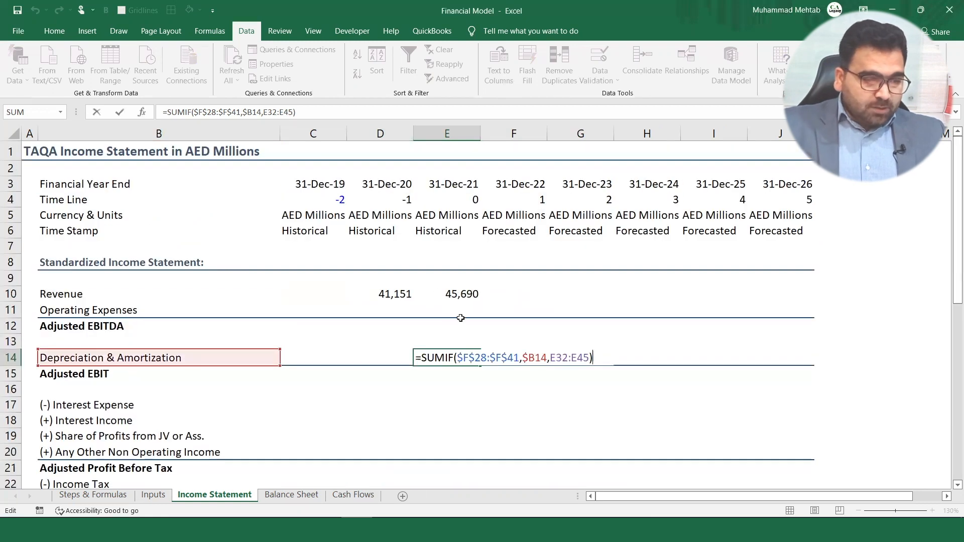
pyautogui.press('Return')
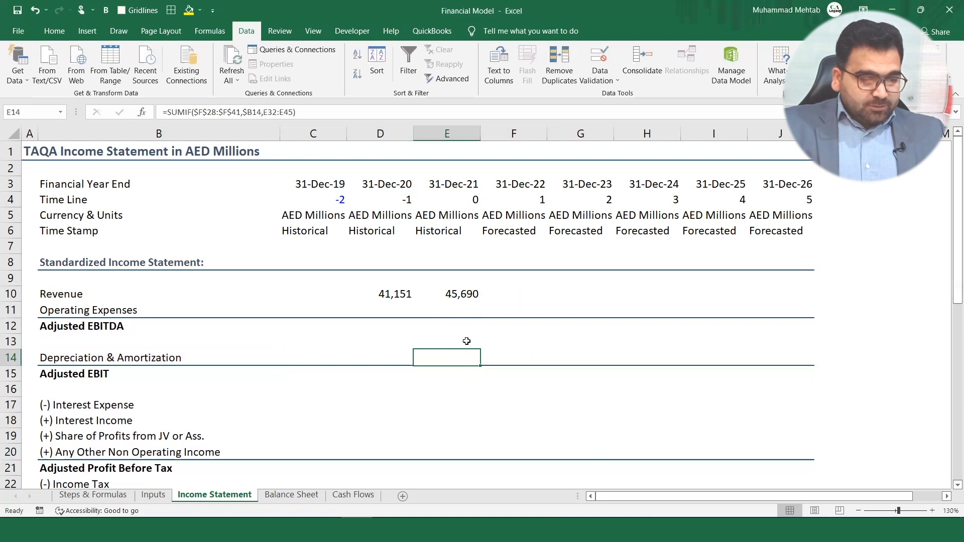
pyautogui.click(410, 291)
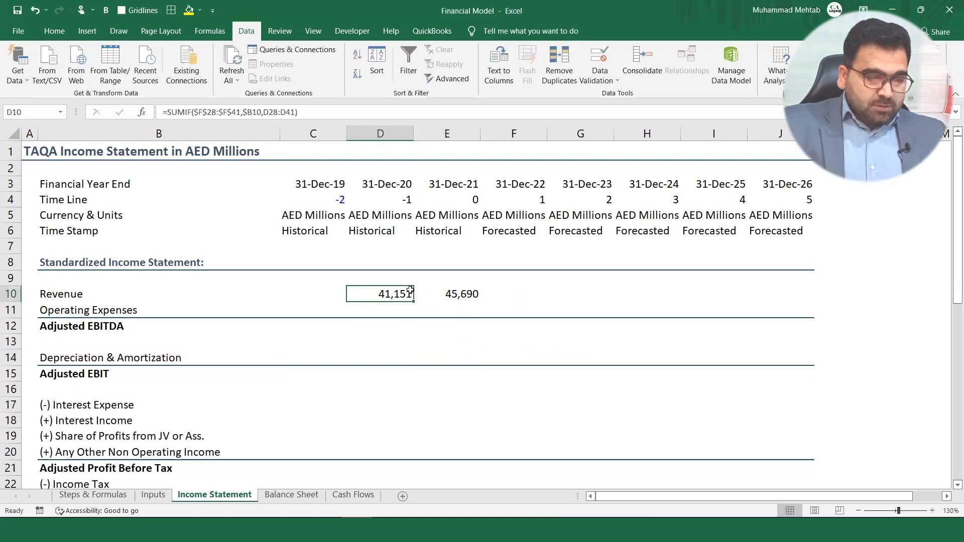
pyautogui.press('Delete')
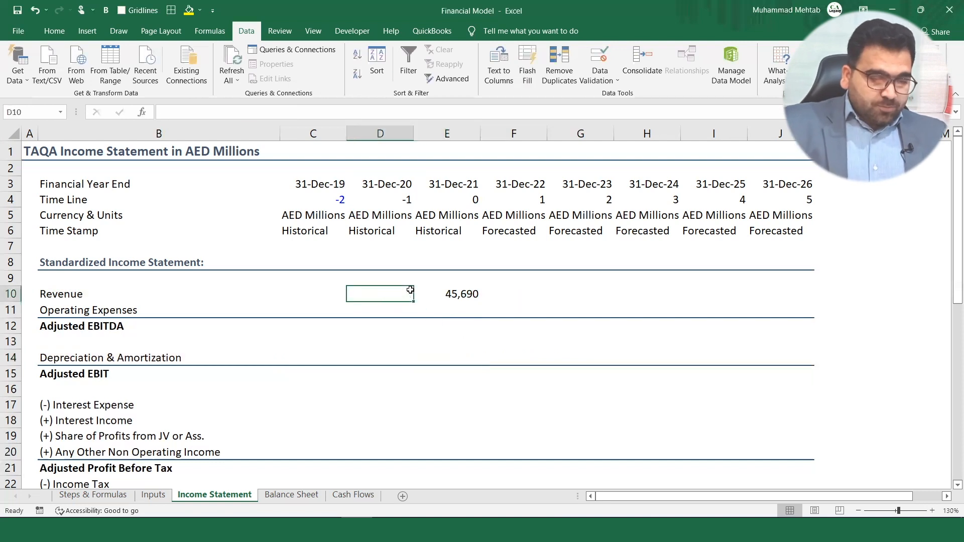
# Lock only the rows of the sum range in E10's SUMIF as E$28:E$41 and commit the formula.
pyautogui.click(462, 290)
pyautogui.press('F2')
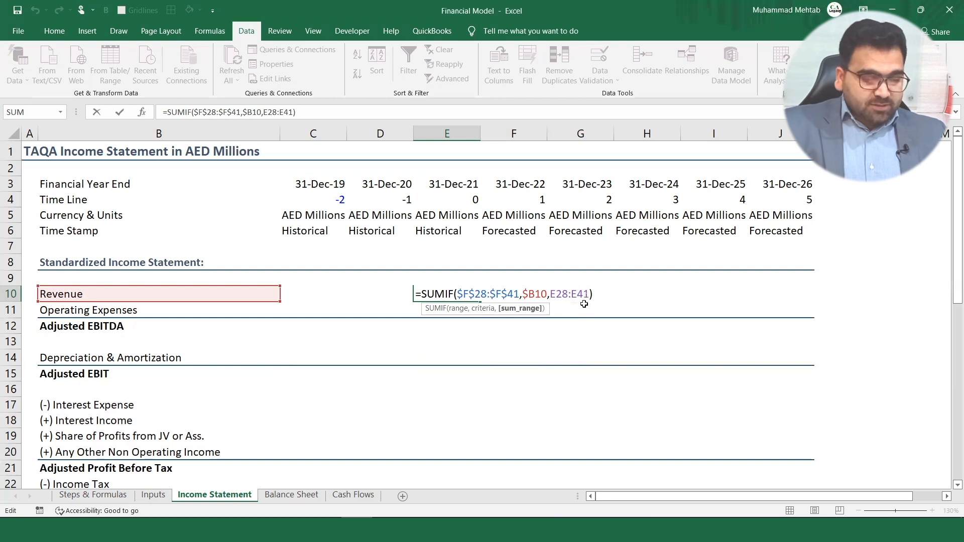
pyautogui.press('F4')
pyautogui.press('F4')
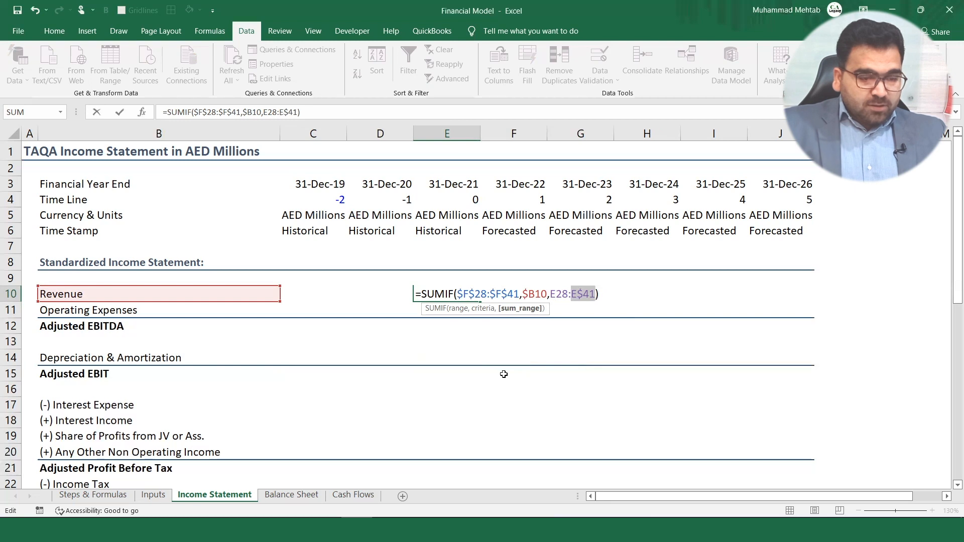
pyautogui.click(559, 294)
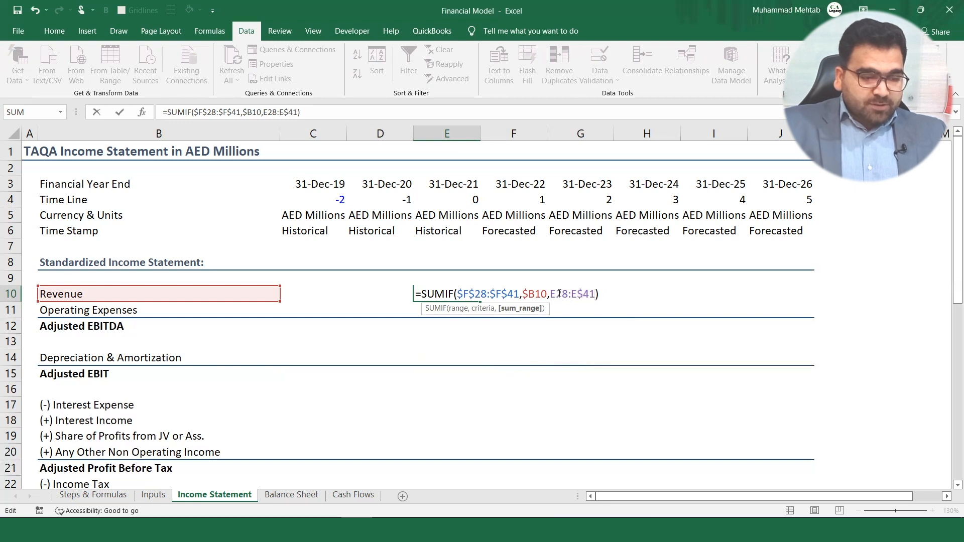
pyautogui.press('F4')
pyautogui.press('F4')
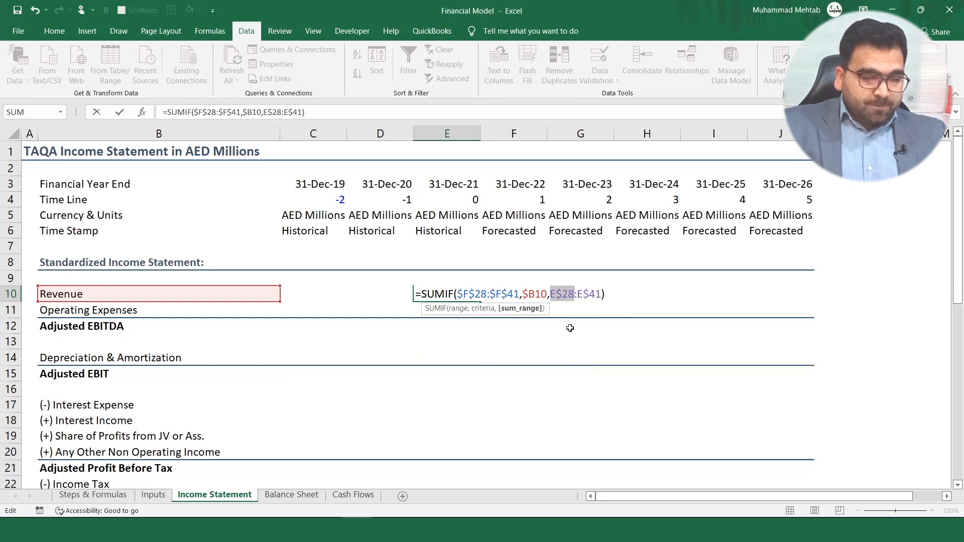
pyautogui.press('Return')
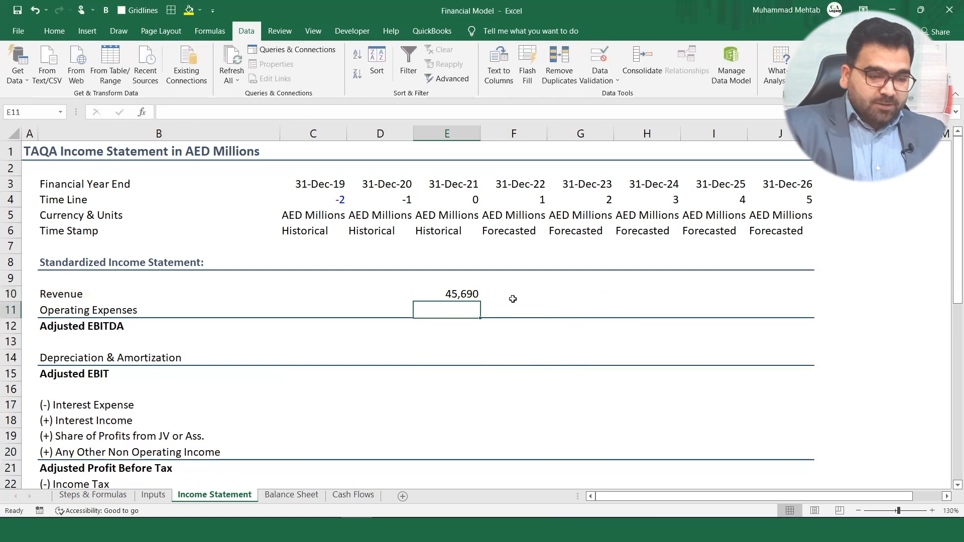
# Copy the Revenue SUMIF from E10 to Operating Expenses in E11 and Depreciation & Amortization in E14.
pyautogui.click(455, 292)
pyautogui.hotkey('ctrl', 'c')
pyautogui.click(468, 309)
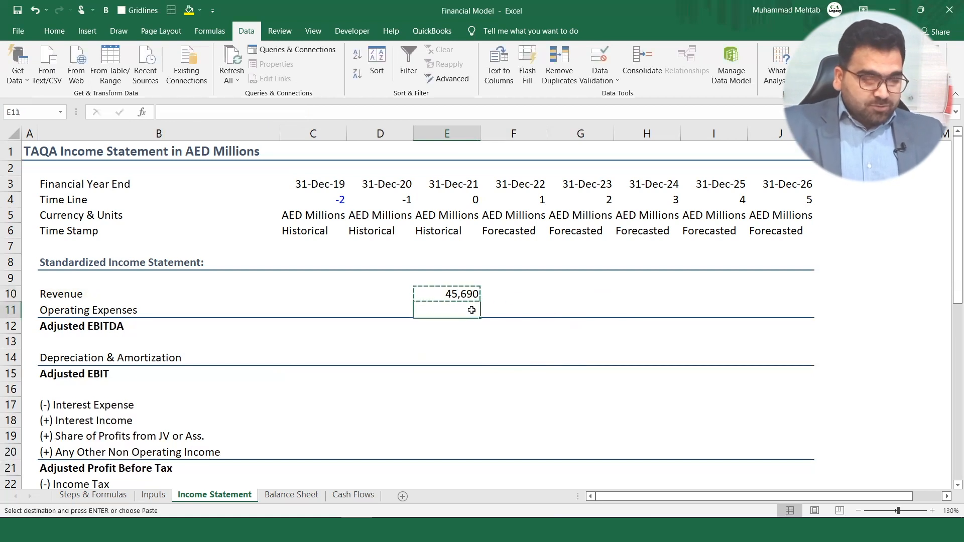
pyautogui.hotkey('ctrl', 'v')
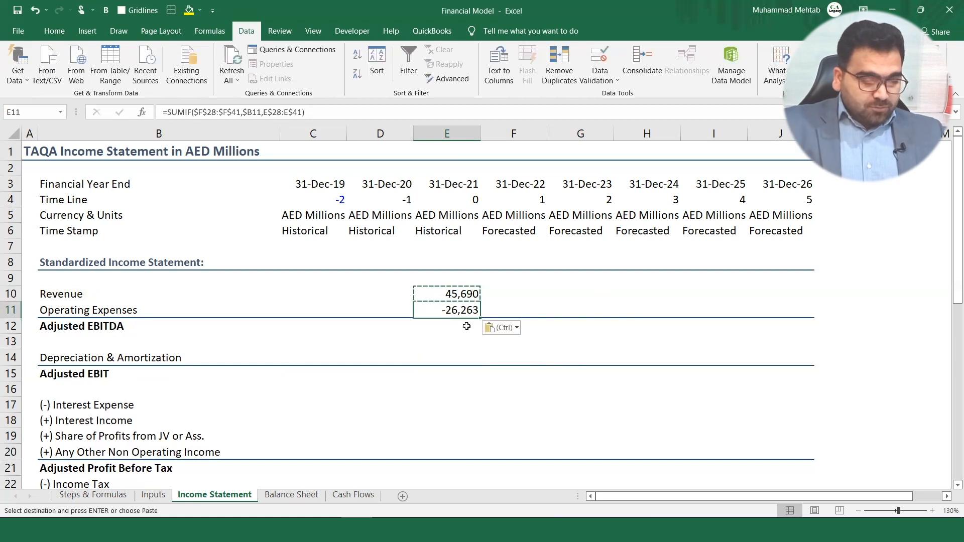
pyautogui.hotkey('ctrl', 'c')
pyautogui.click(465, 356)
pyautogui.hotkey('ctrl', 'v')
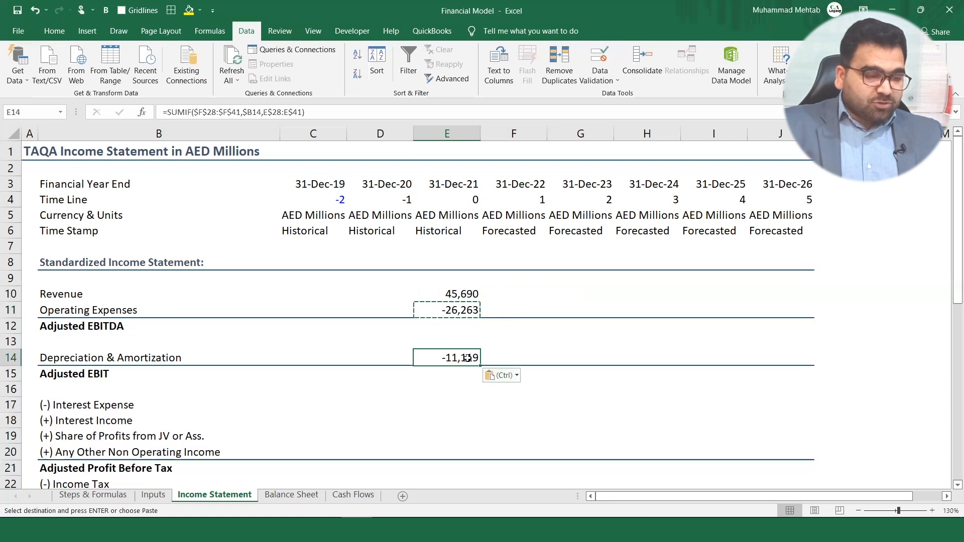
# Copy the SUMIF from E14 to E17:E20, covering Interest Expense through Any Other Non Operating Income.
pyautogui.hotkey('ctrl', 'c')
pyautogui.click(434, 402)
pyautogui.moveTo(450, 414); pyautogui.dragTo(456, 448)
pyautogui.hotkey('ctrl', 'v')
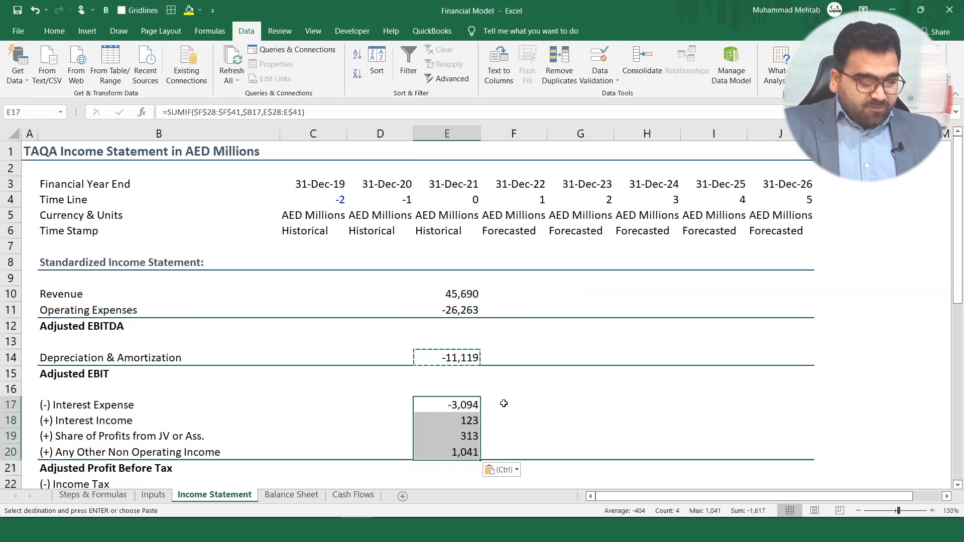
# Calculate 31-Dec-21 Adjusted EBITDA in E12 by adding Revenue E10 and Operating Expenses E11.
pyautogui.click(459, 331)
pyautogui.write('=')
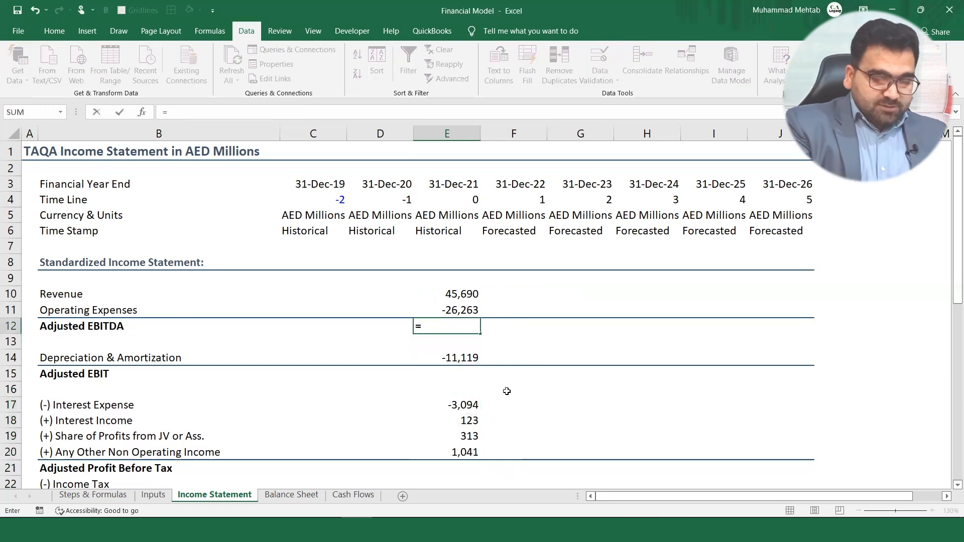
pyautogui.press('Up')
pyautogui.press('Up')
pyautogui.write('+')
pyautogui.press('Up')
pyautogui.press('Return')
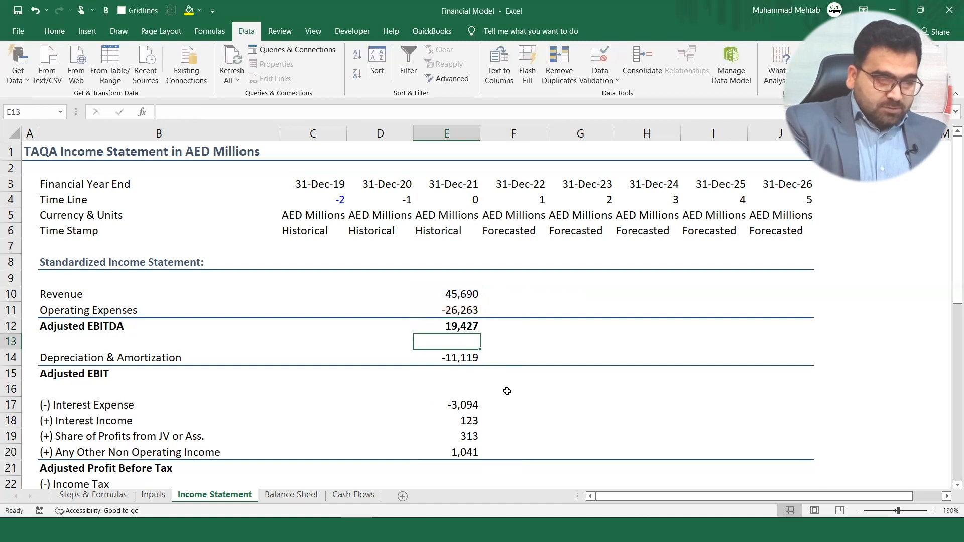
pyautogui.click(455, 375)
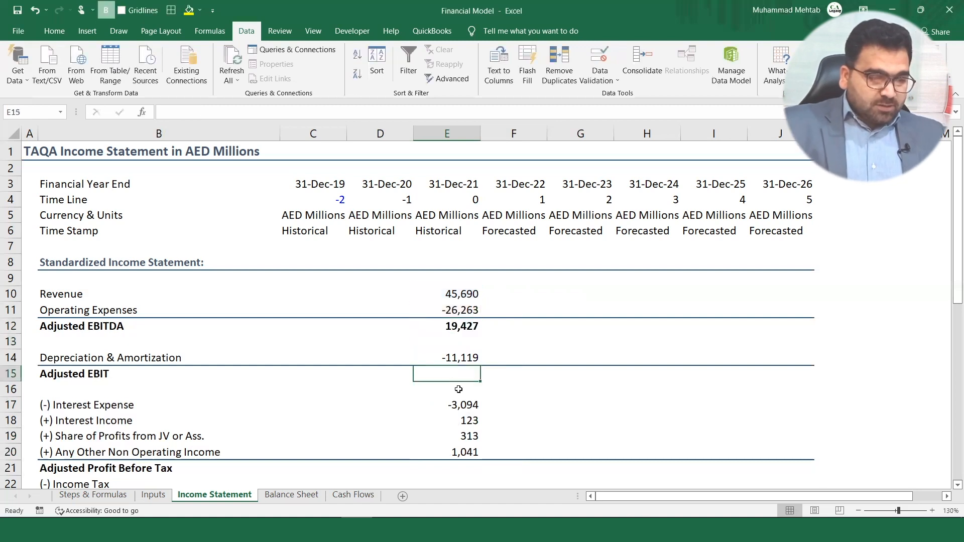
pyautogui.write('=')
pyautogui.press('Up')
pyautogui.press('Up')
pyautogui.press('Up')
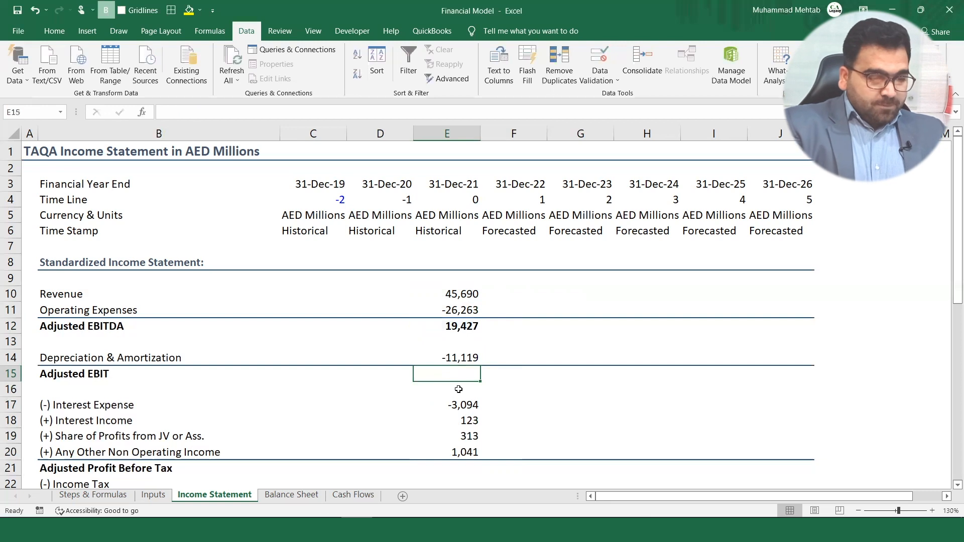
# Calculate 31-Dec-21 Adjusted EBIT in E15 by adding Adjusted EBITDA E12 and Depreciation & Amortization E14.
pyautogui.write('=')
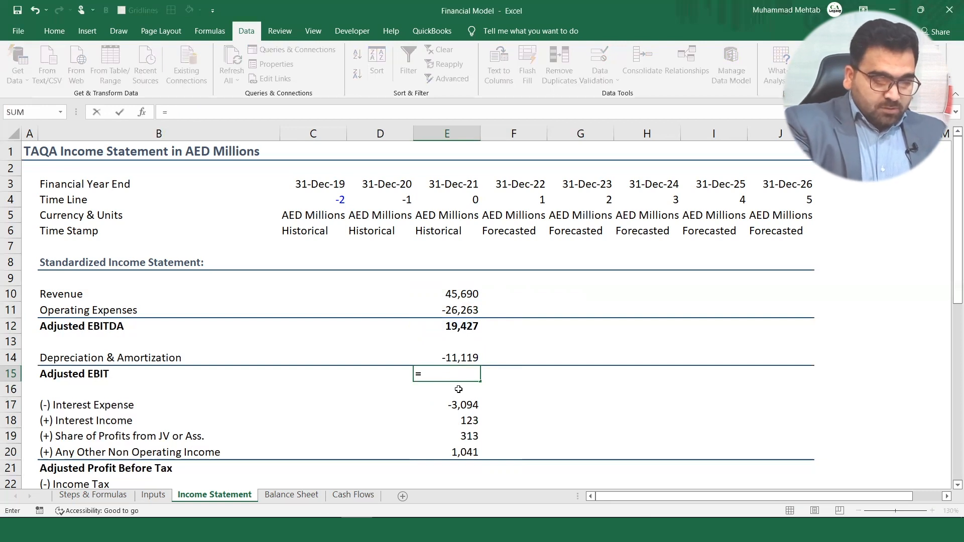
pyautogui.press('Up')
pyautogui.press('Up')
pyautogui.press('Up')
pyautogui.write('+')
pyautogui.press('Up')
pyautogui.press('Return')
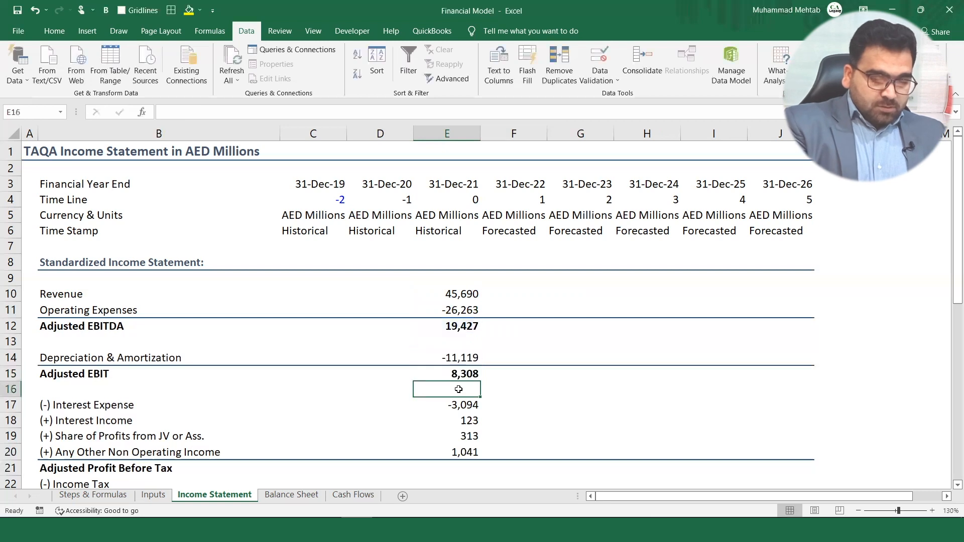
# Calculate 31-Dec-21 Adjusted Profit Before Tax in E21 by adding Adjusted EBIT E15 and the sum of E17:E20.
pyautogui.click(466, 471)
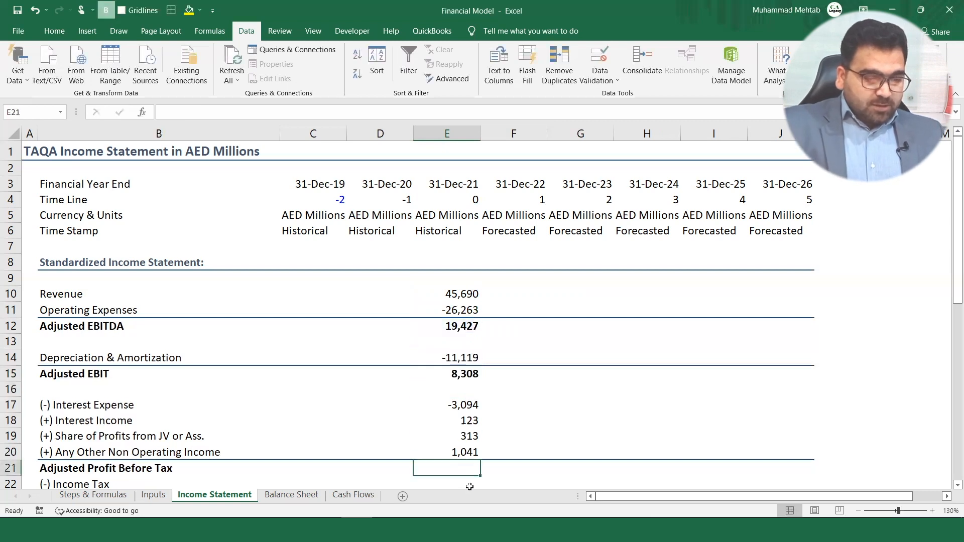
pyautogui.write('=')
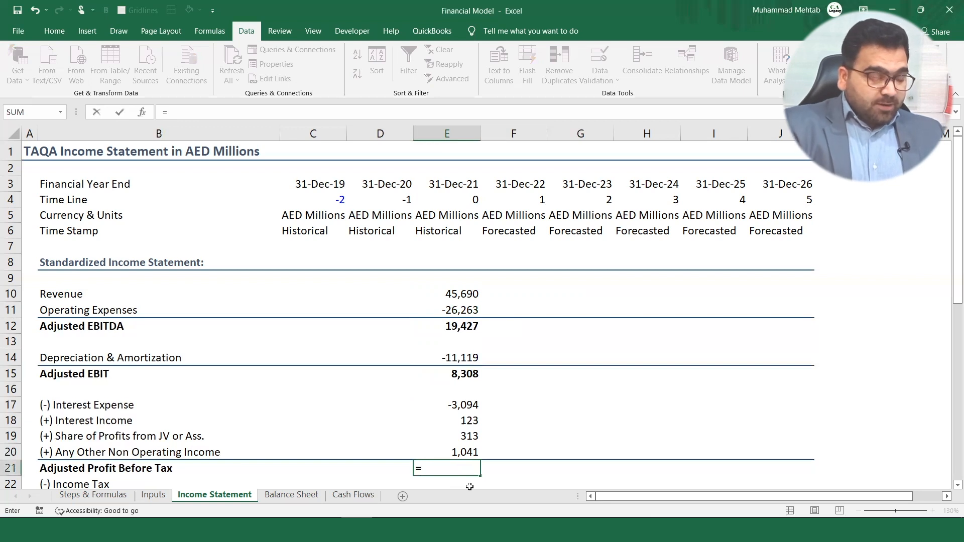
pyautogui.press('Up')
pyautogui.press('Up')
pyautogui.press('Up')
pyautogui.press('Up')
pyautogui.press('Up')
pyautogui.press('Up')
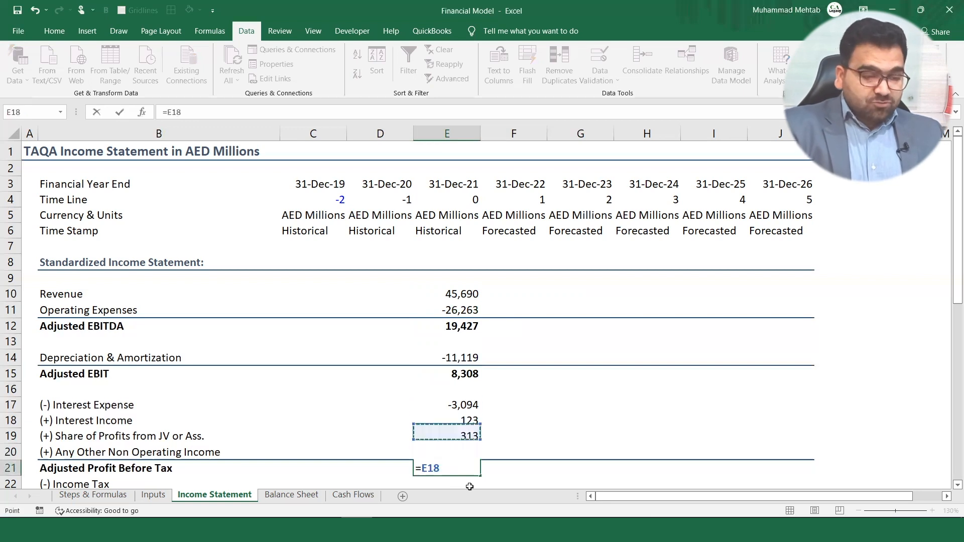
pyautogui.write('+sum')
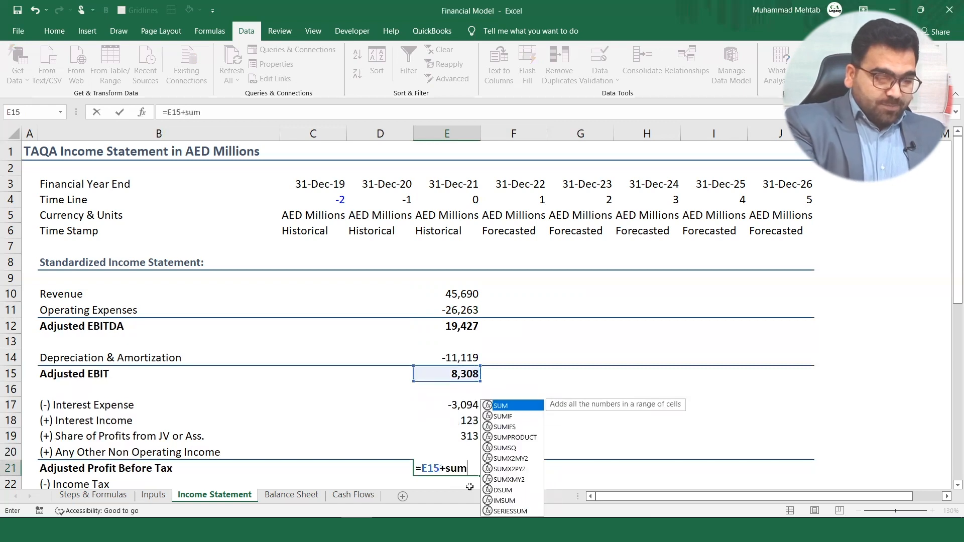
pyautogui.press('Tab')
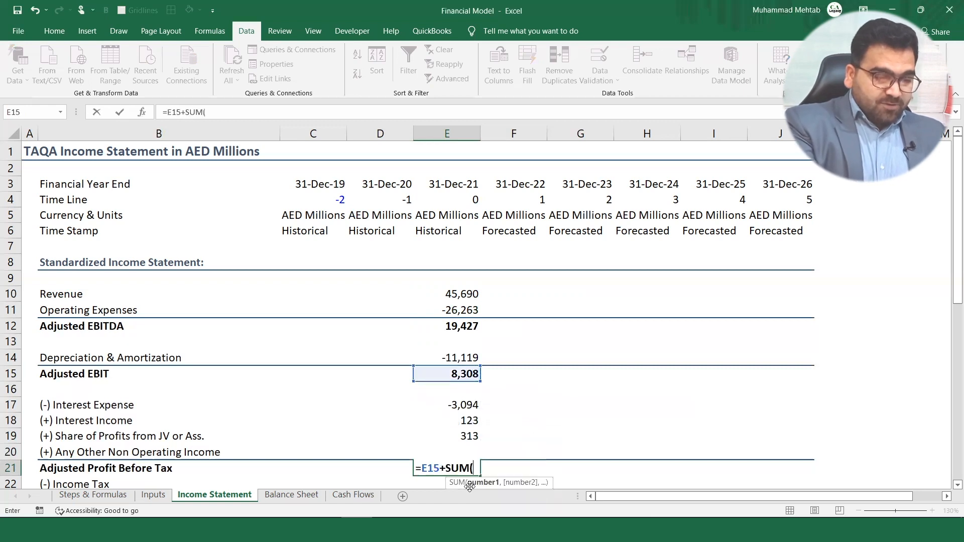
pyautogui.press('Up')
pyautogui.press('Up')
pyautogui.press('Up')
pyautogui.press('Up')
pyautogui.hotkey('shift', 'Down')
pyautogui.hotkey('shift', 'Down')
pyautogui.hotkey('shift', 'Down')
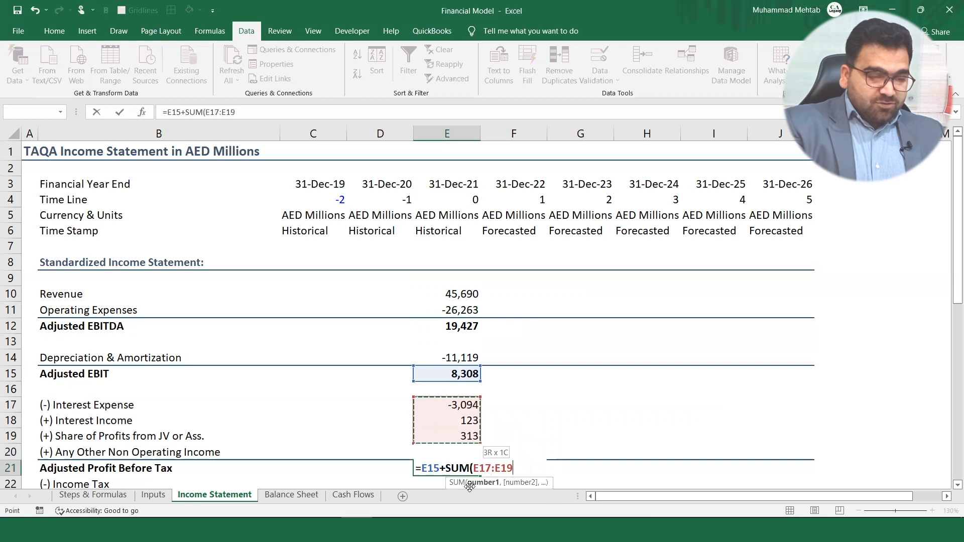
pyautogui.press('Return')
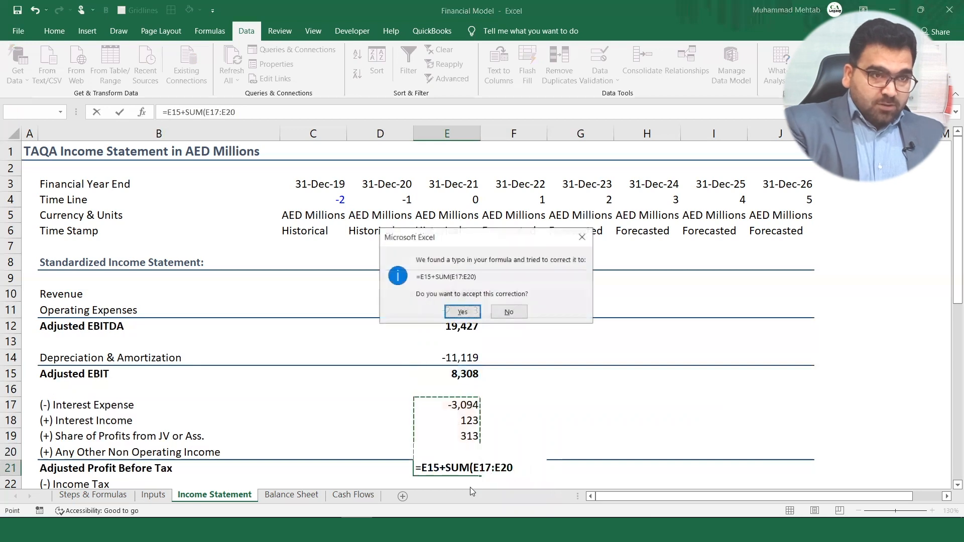
pyautogui.press('Return')
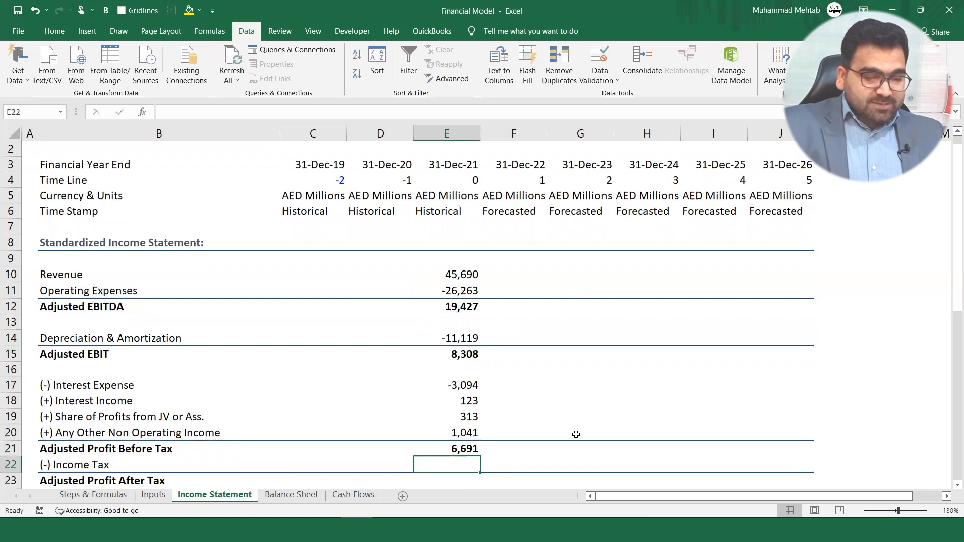
# Add a bold Effective Tax Rate label in B47, below the Reported Income Statement.
pyautogui.moveTo(950, 300); pyautogui.dragTo(951, 304)
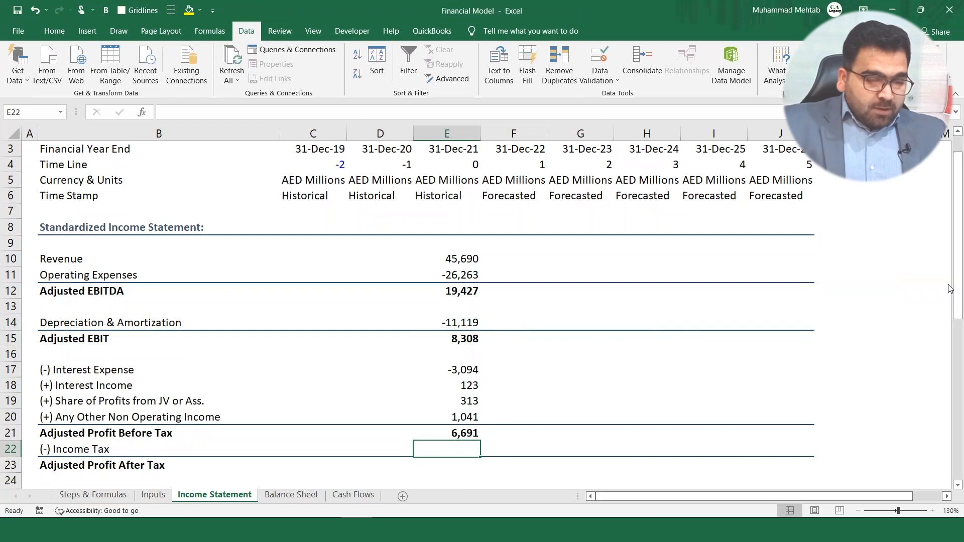
pyautogui.moveTo(951, 305); pyautogui.dragTo(950, 487)
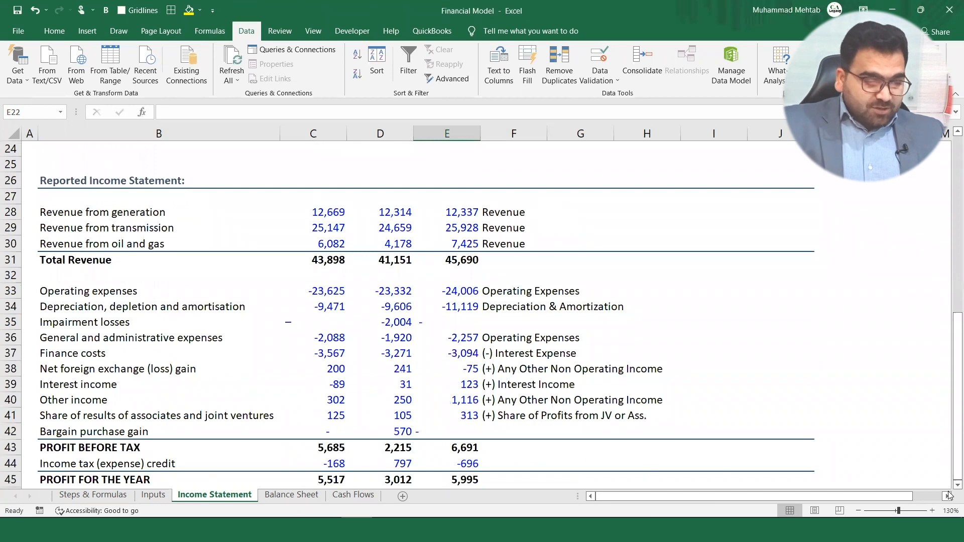
pyautogui.click(255, 464)
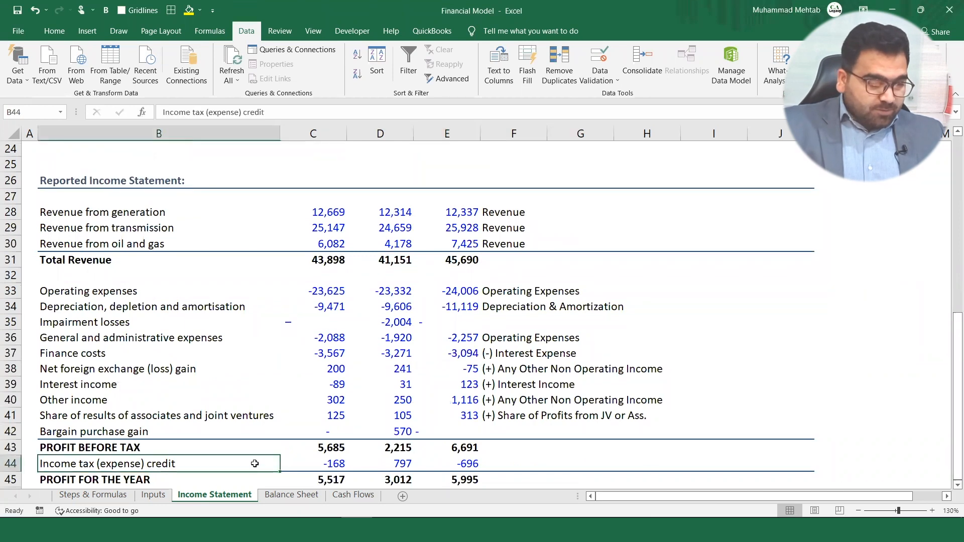
pyautogui.press('Down')
pyautogui.press('Down')
pyautogui.press('Down')
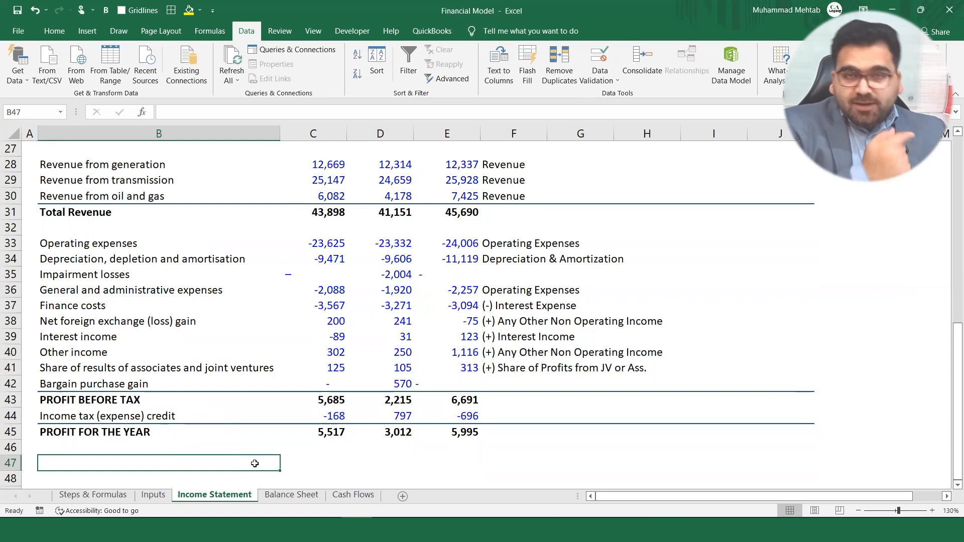
pyautogui.write('Effectiv')
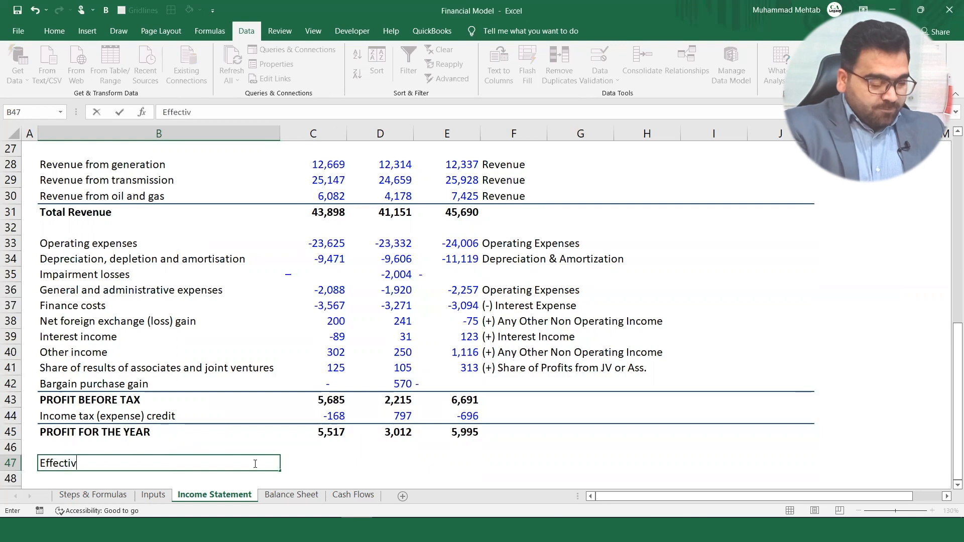
pyautogui.write('e Tax R')
pyautogui.press('Return')
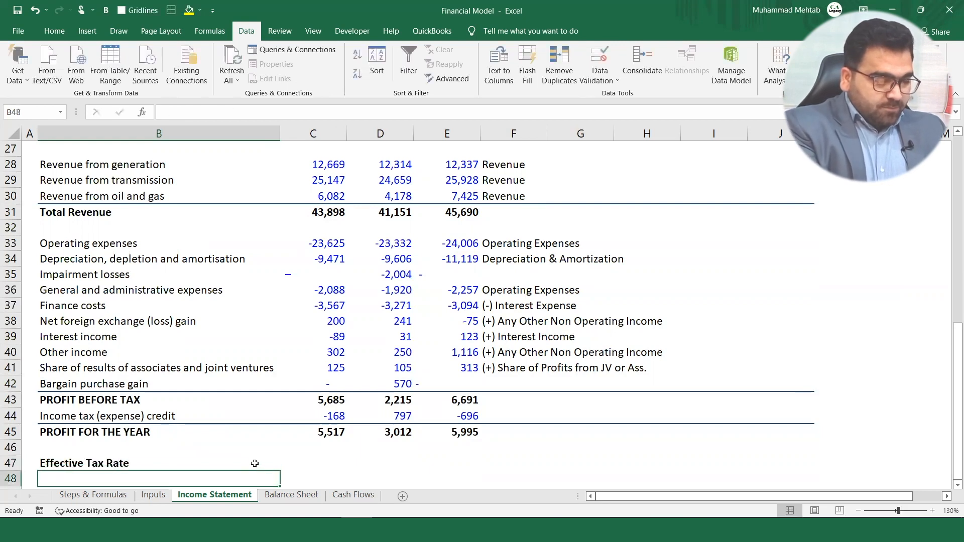
pyautogui.click(255, 463)
pyautogui.hotkey('ctrl', 'b')
# Calculate the 31-Dec-19 effective tax rate in C47 by dividing income tax C44 by profit before tax C43.
pyautogui.press('Right')
pyautogui.write('=')
pyautogui.press('Up')
pyautogui.press('Up')
pyautogui.press('Up')
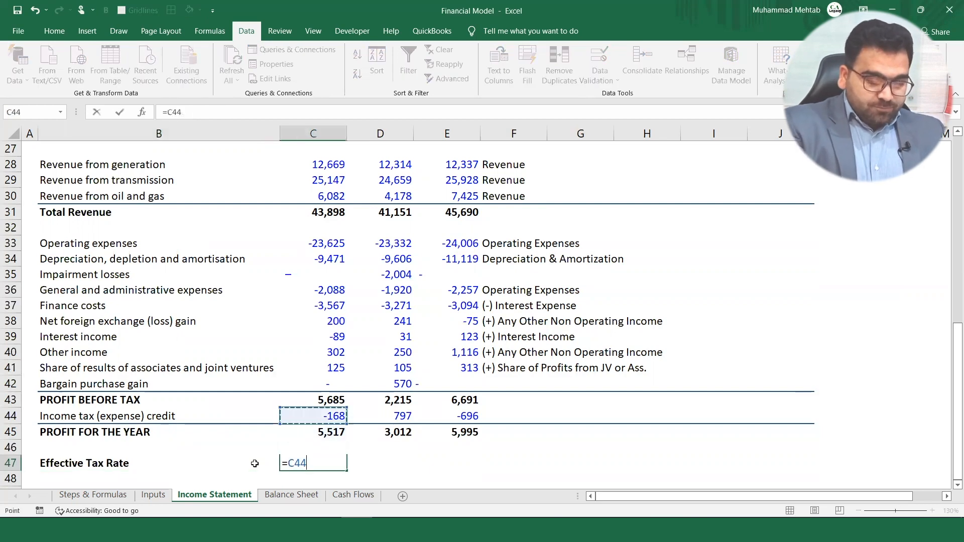
pyautogui.write('?')
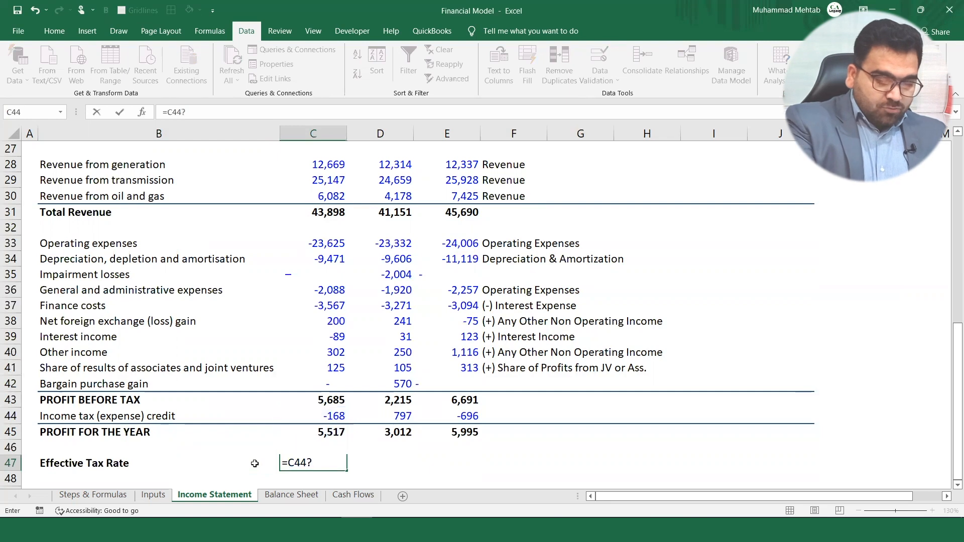
pyautogui.press('BackSpace')
pyautogui.write('/')
pyautogui.press('Up')
pyautogui.press('Up')
pyautogui.press('Up')
pyautogui.press('Up')
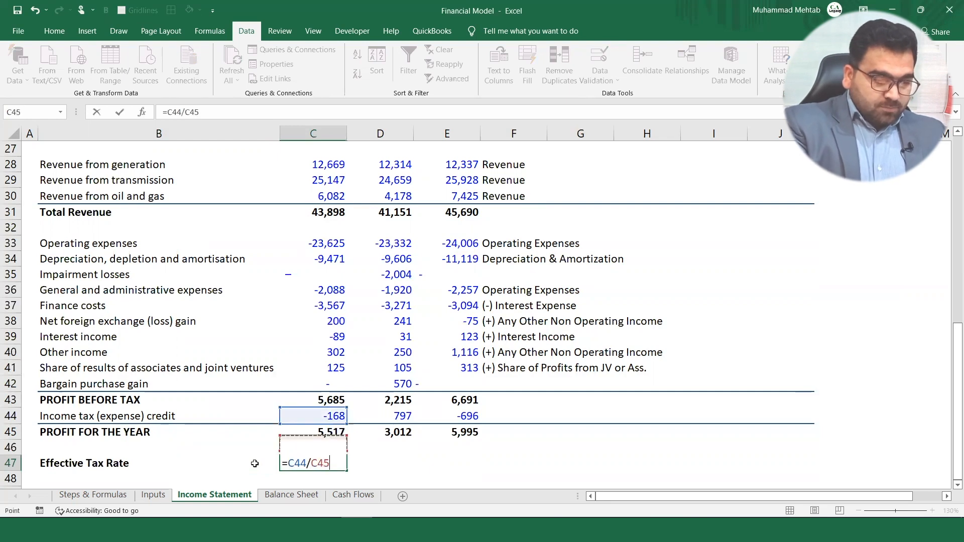
pyautogui.press('Return')
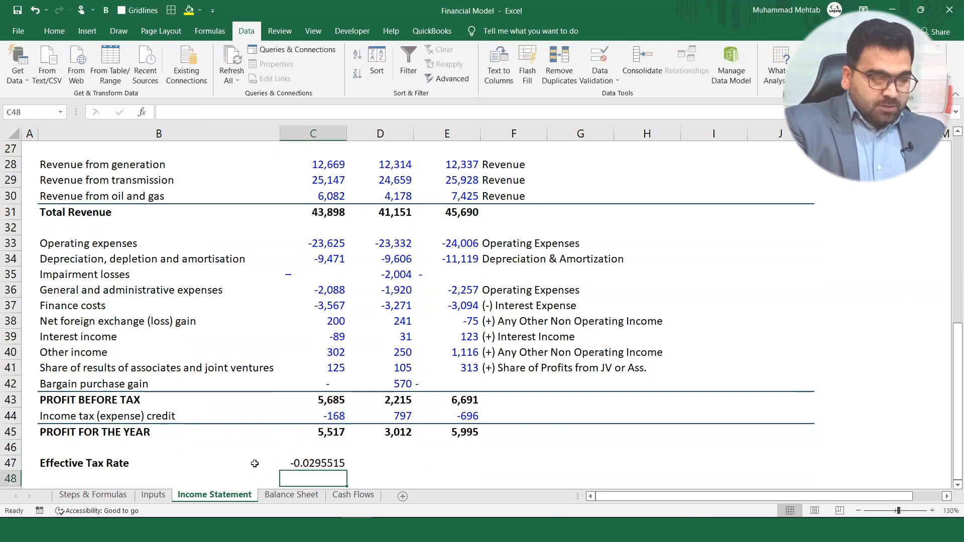
# Copy the effective tax rate formula from C47 across to E47 and format C47:E47 as percentages.
pyautogui.press('Up')
pyautogui.hotkey('ctrl', 'c')
pyautogui.hotkey('shift', 'Right')
pyautogui.hotkey('shift', 'Right')
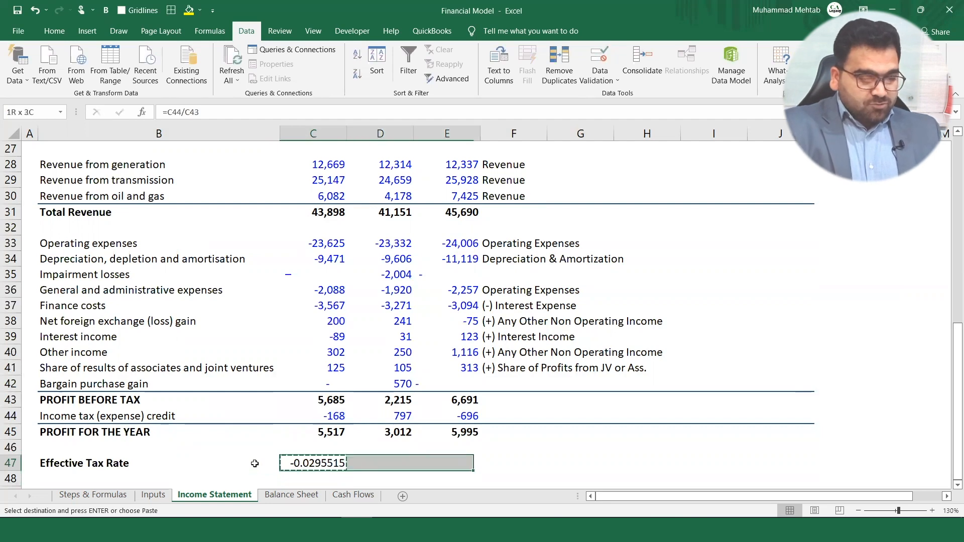
pyautogui.press('Return')
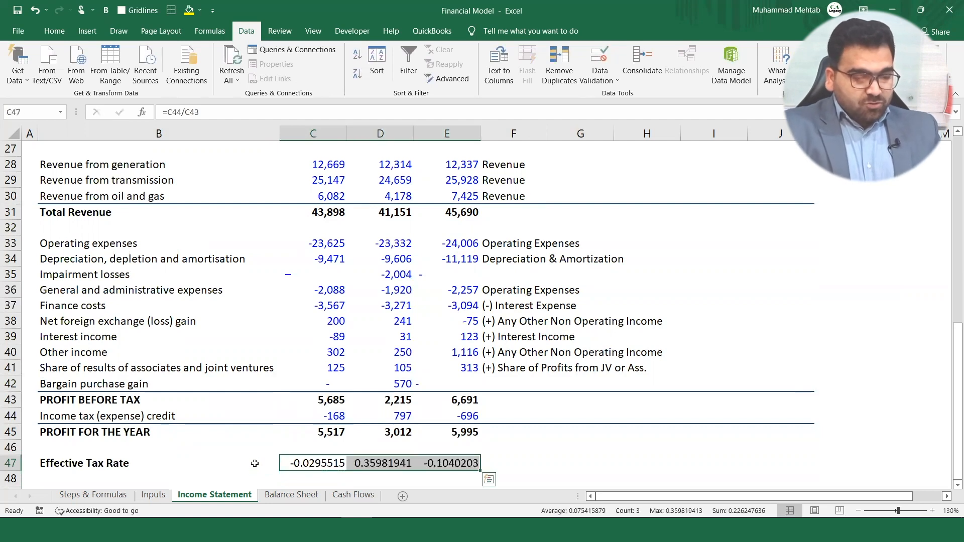
pyautogui.click(54, 31)
pyautogui.hotkey('ctrl', 'shift', '5')
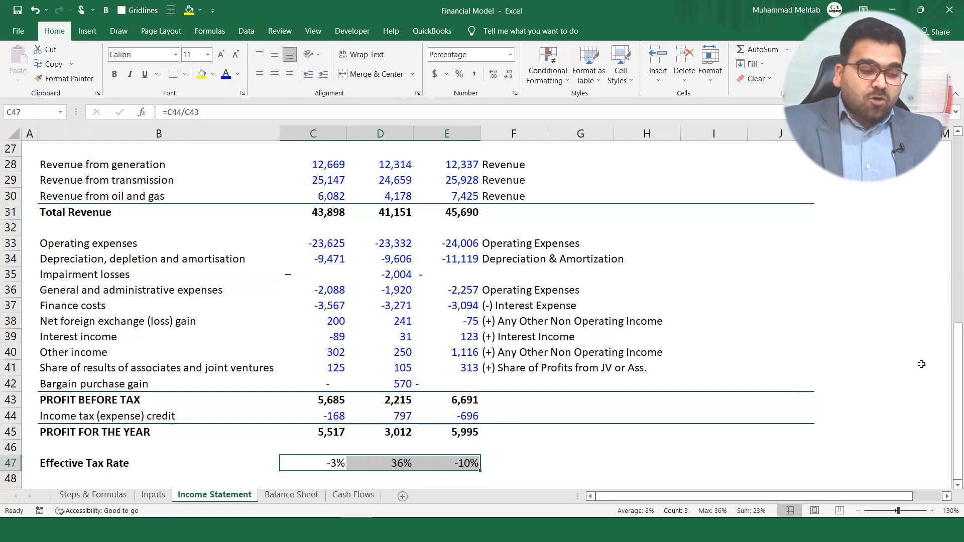
# Calculate 31-Dec-21 Income Tax in E22 by multiplying Adjusted Profit Before Tax E21 by the effective tax rate E47.
pyautogui.moveTo(952, 362); pyautogui.dragTo(951, 254)
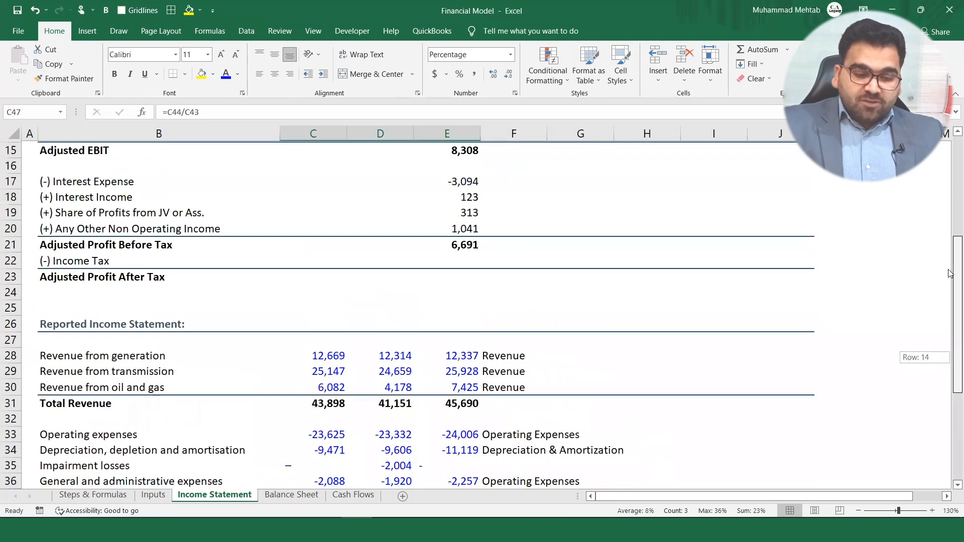
pyautogui.click(469, 259)
pyautogui.write('=')
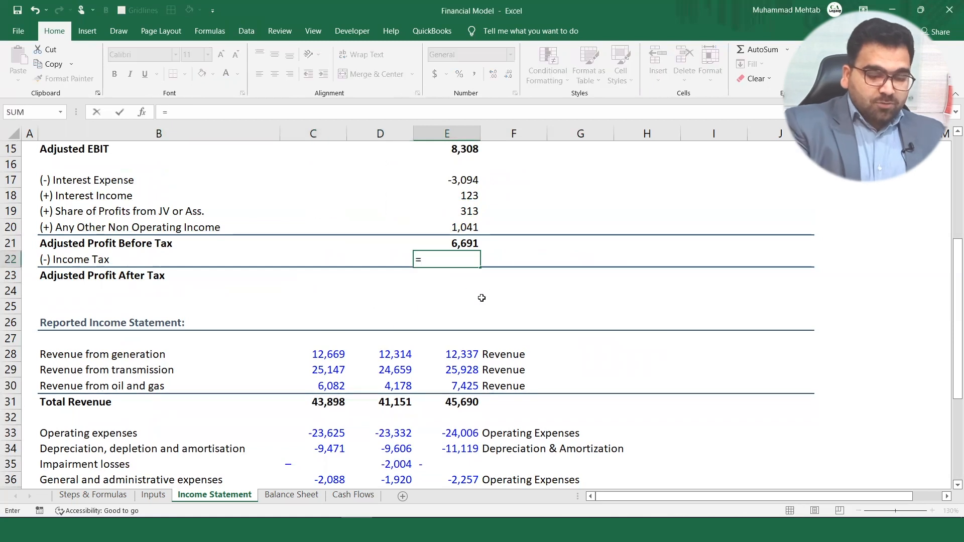
pyautogui.press('Up')
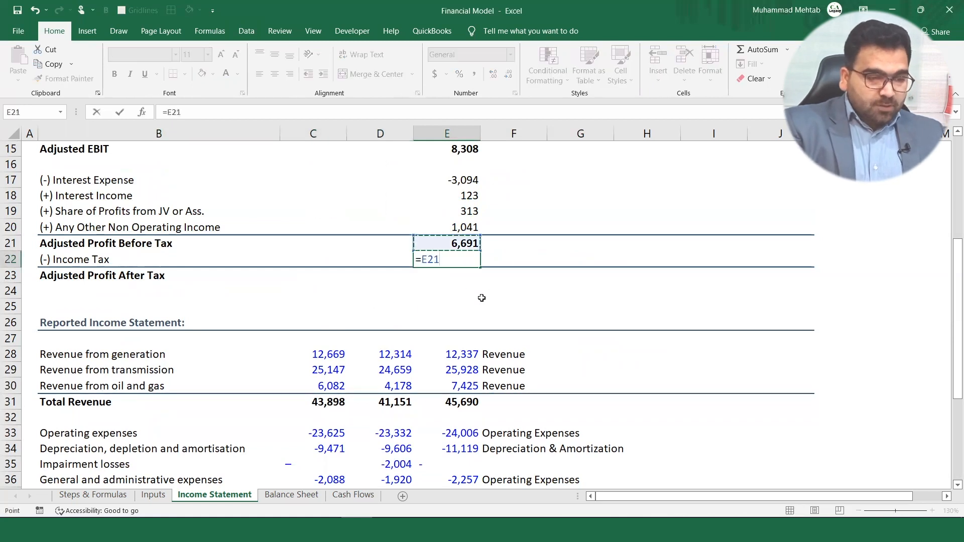
pyautogui.write('*')
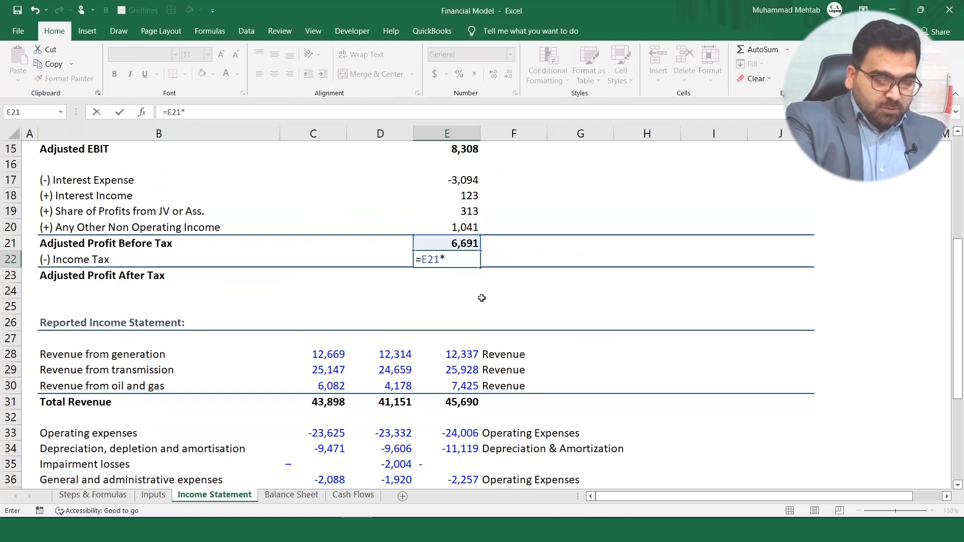
pyautogui.moveTo(950, 397); pyautogui.dragTo(949, 477)
pyautogui.click(469, 481)
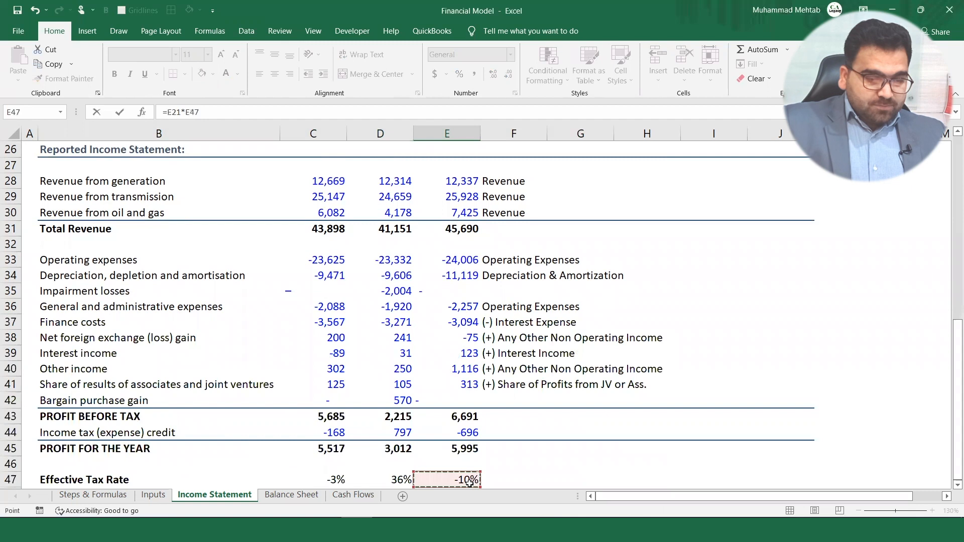
pyautogui.press('Return')
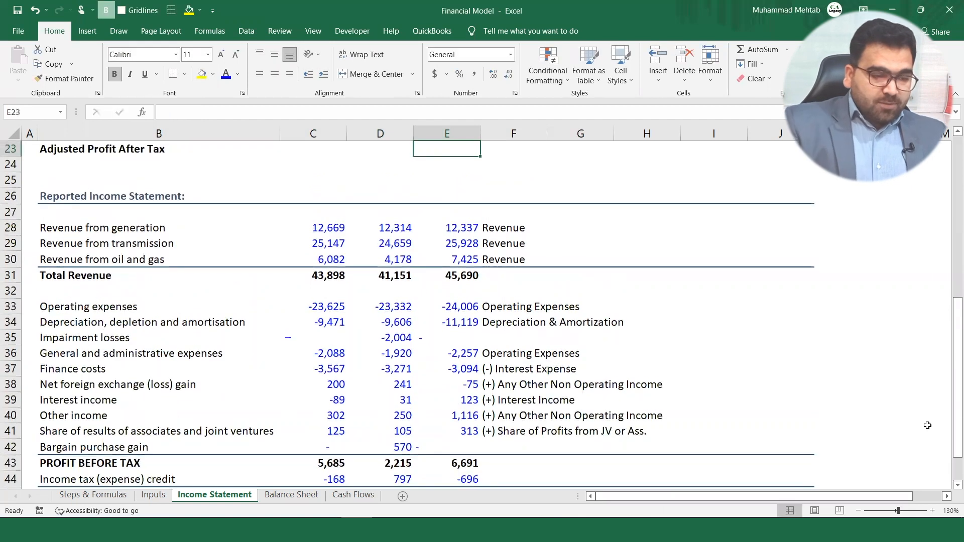
# Calculate 31-Dec-21 Adjusted Profit After Tax in E23 by adding Adjusted Profit Before Tax E21 and Income Tax E22.
pyautogui.moveTo(958, 405); pyautogui.dragTo(957, 289)
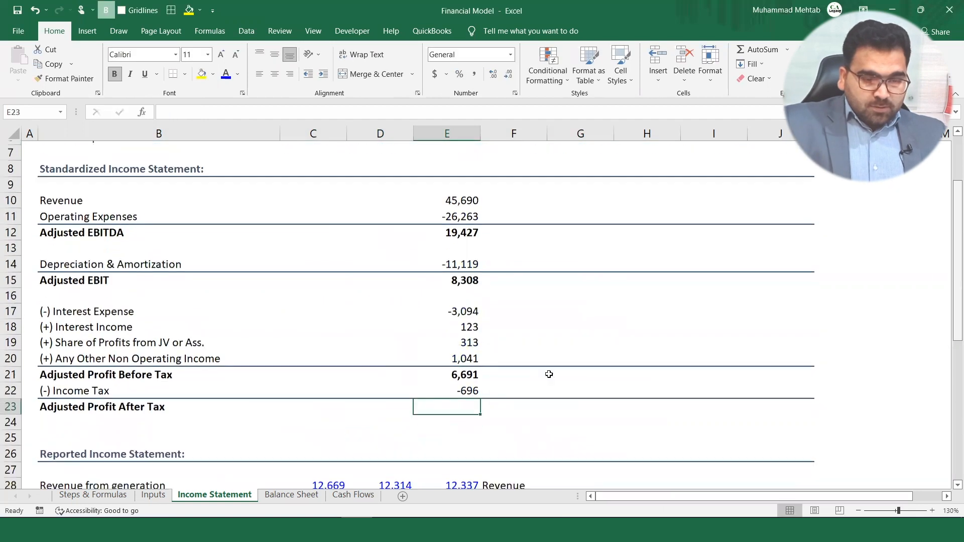
pyautogui.write('=')
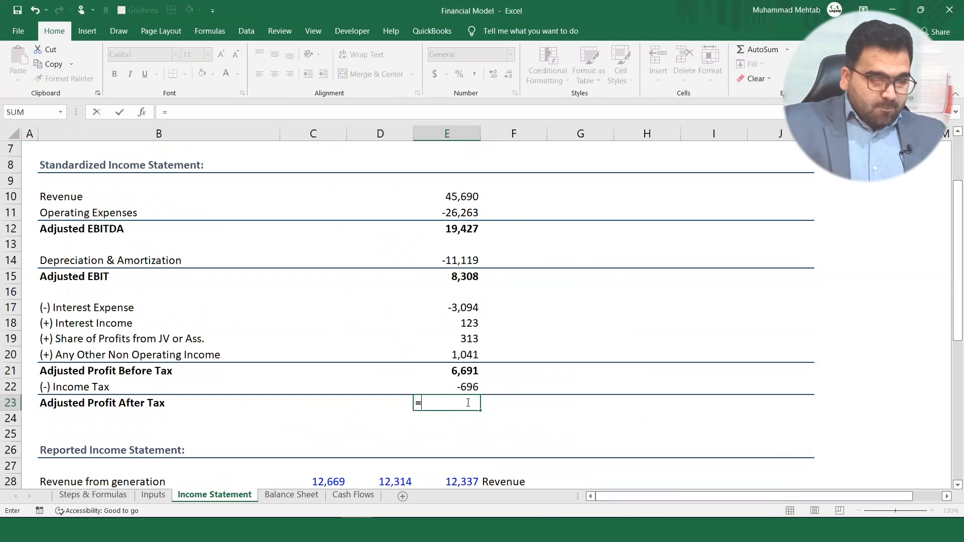
pyautogui.press('Up')
pyautogui.press('Up')
pyautogui.write('+')
pyautogui.press('Up')
pyautogui.press('Return')
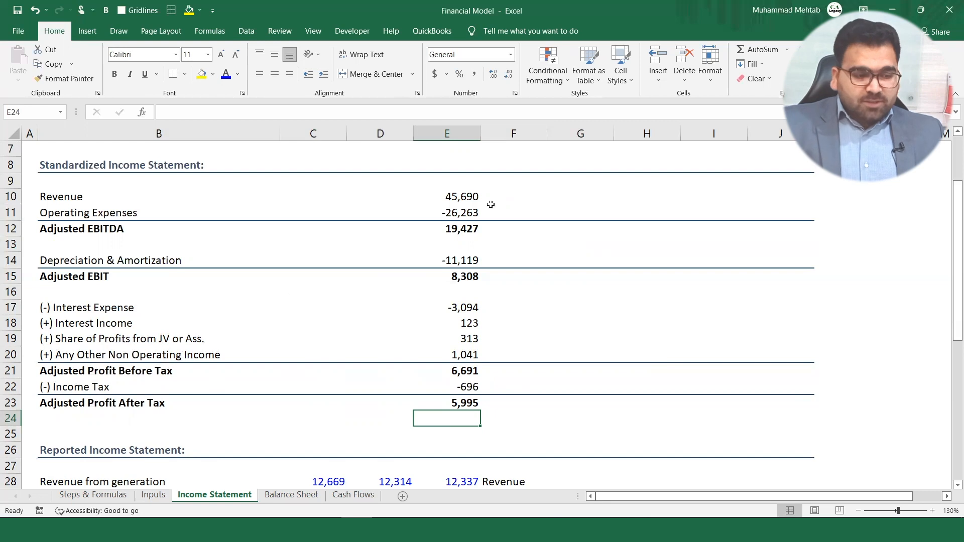
# Copy the standardized income statement formulas from E10:E23 to C10:D23 for 31-Dec-19 and 31-Dec-20.
pyautogui.moveTo(954, 261); pyautogui.dragTo(954, 252)
pyautogui.moveTo(472, 213); pyautogui.dragTo(472, 417)
pyautogui.hotkey('ctrl', 'c')
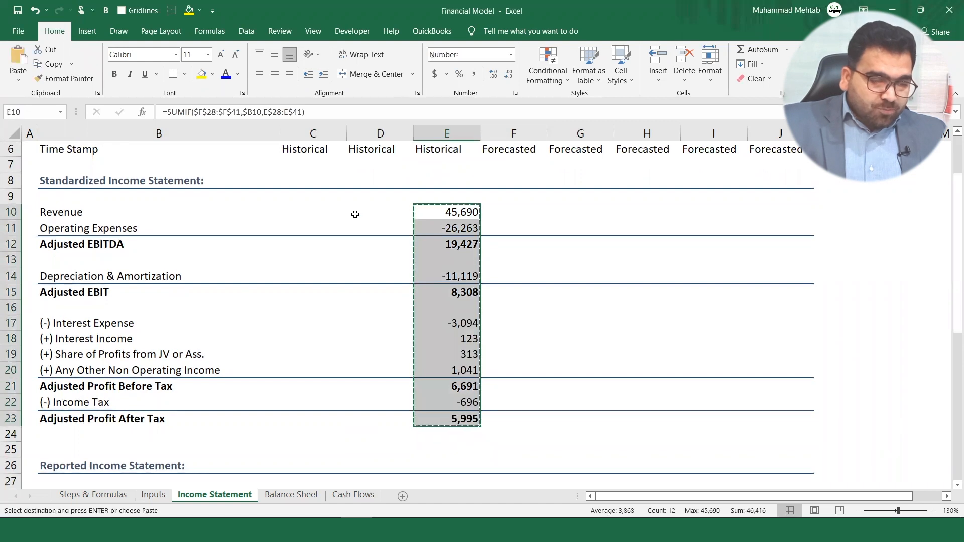
pyautogui.moveTo(315, 213); pyautogui.dragTo(391, 421)
pyautogui.hotkey('ctrl', 'v')
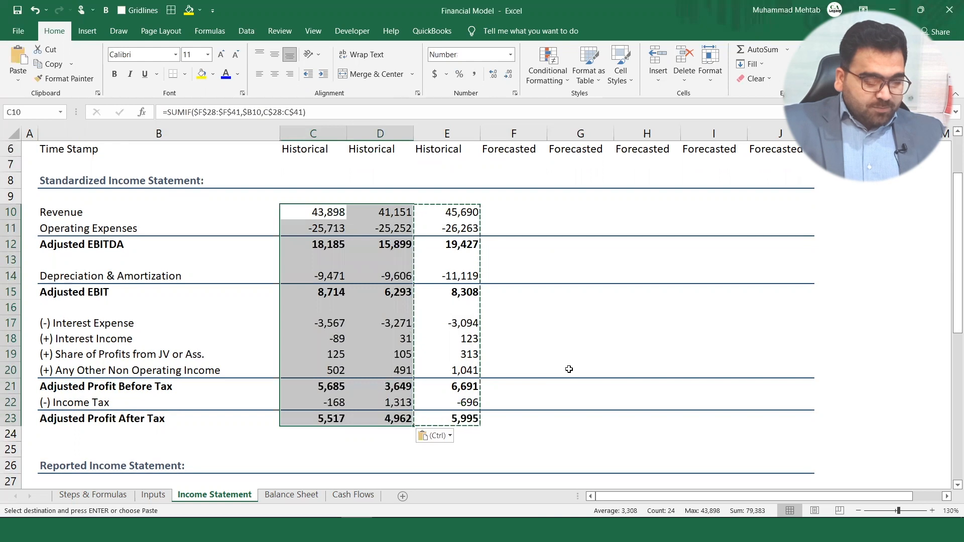
pyautogui.click(566, 369)
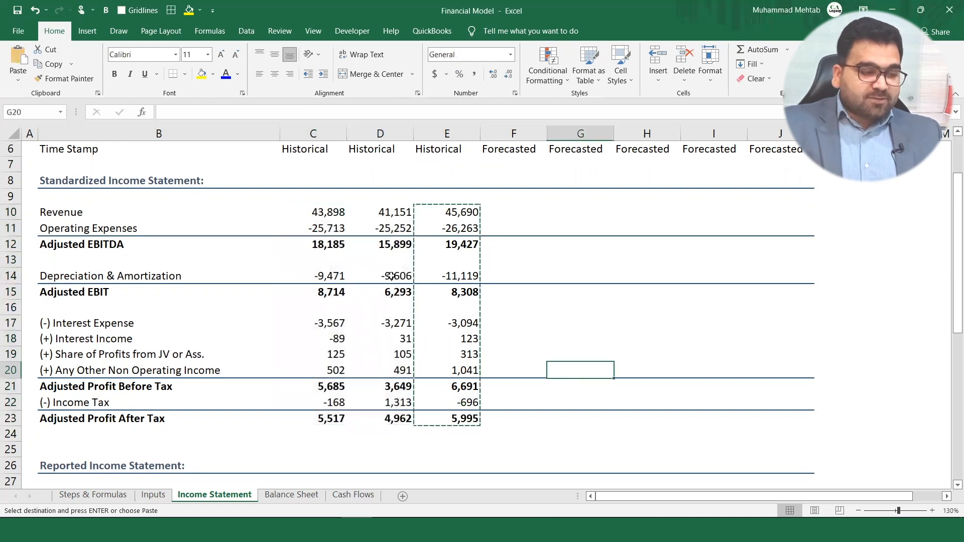
pyautogui.press('Escape')
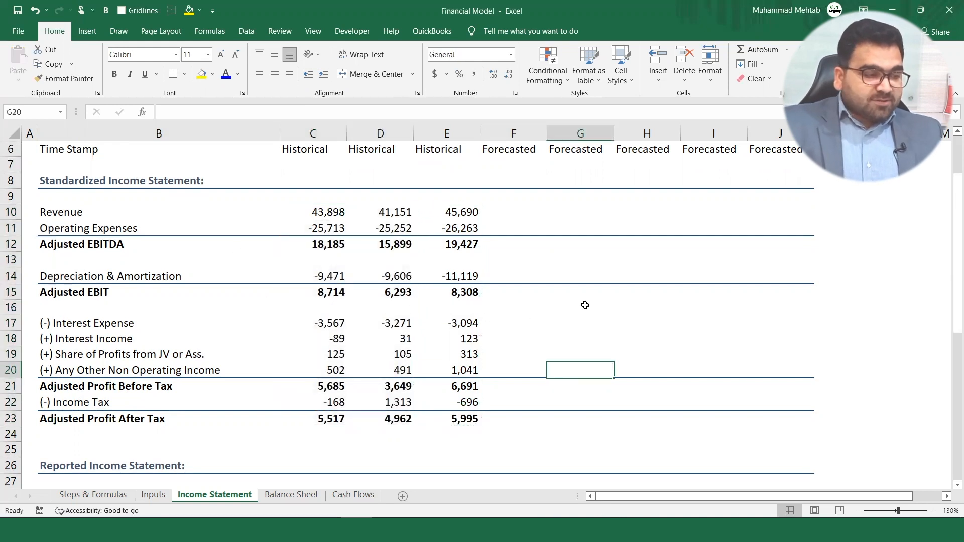
pyautogui.moveTo(952, 284); pyautogui.dragTo(952, 256)
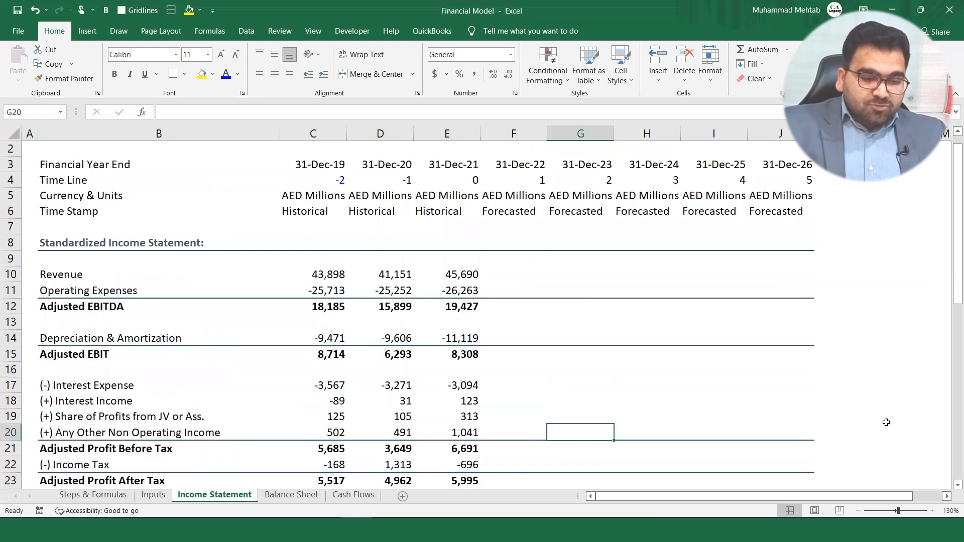
# Review the category labels beside the Reported Income Statement lines, including the data-validated label in F28, at 110% zoom.
pyautogui.click(858, 511)
pyautogui.click(859, 511)
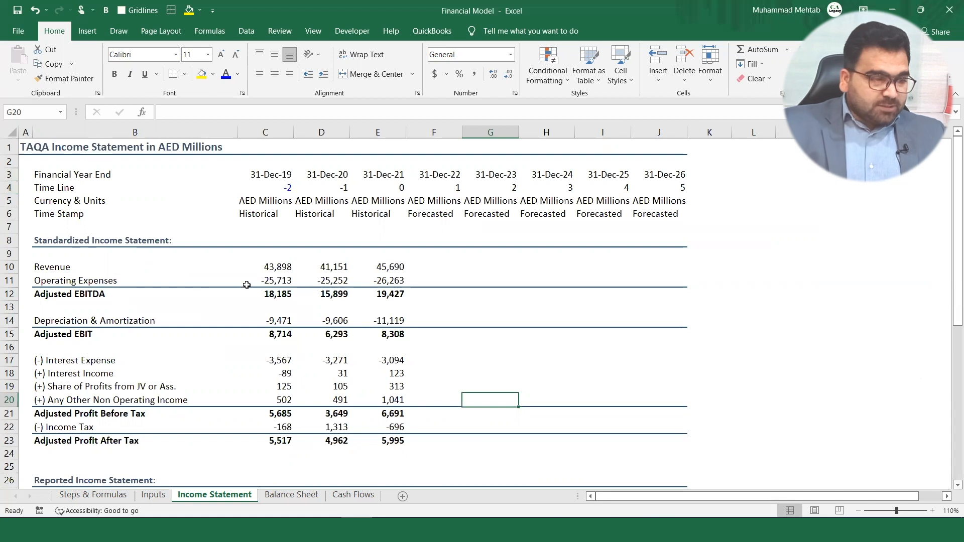
pyautogui.moveTo(951, 321); pyautogui.dragTo(950, 490)
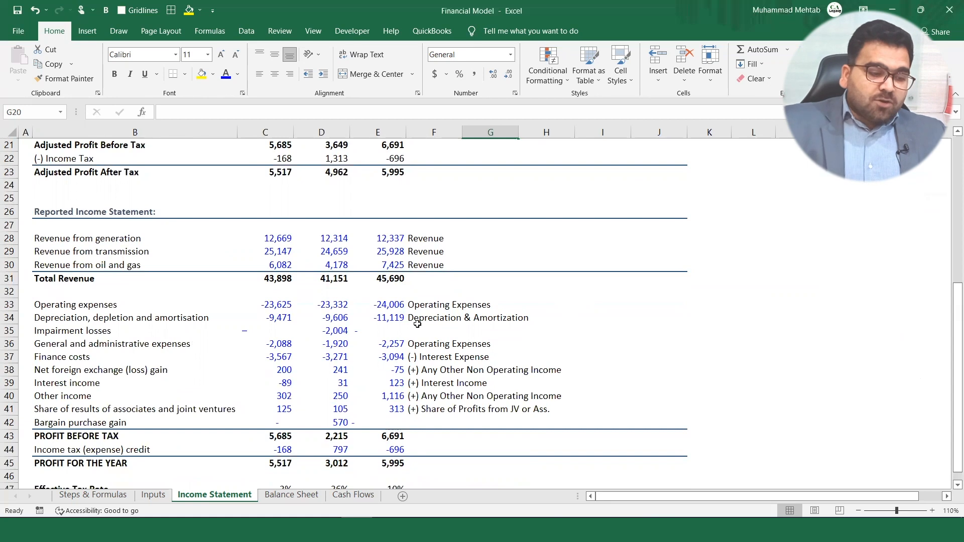
pyautogui.click(428, 239)
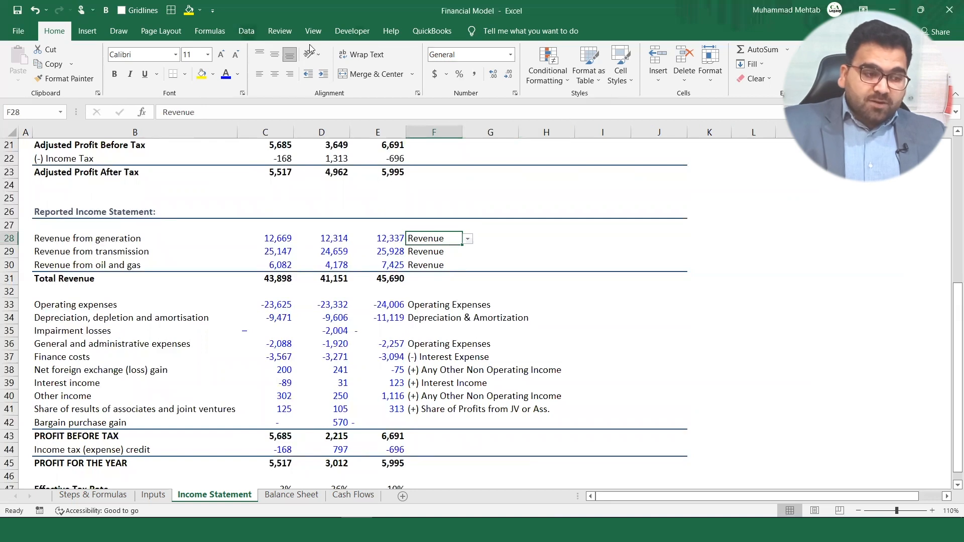
pyautogui.click(247, 31)
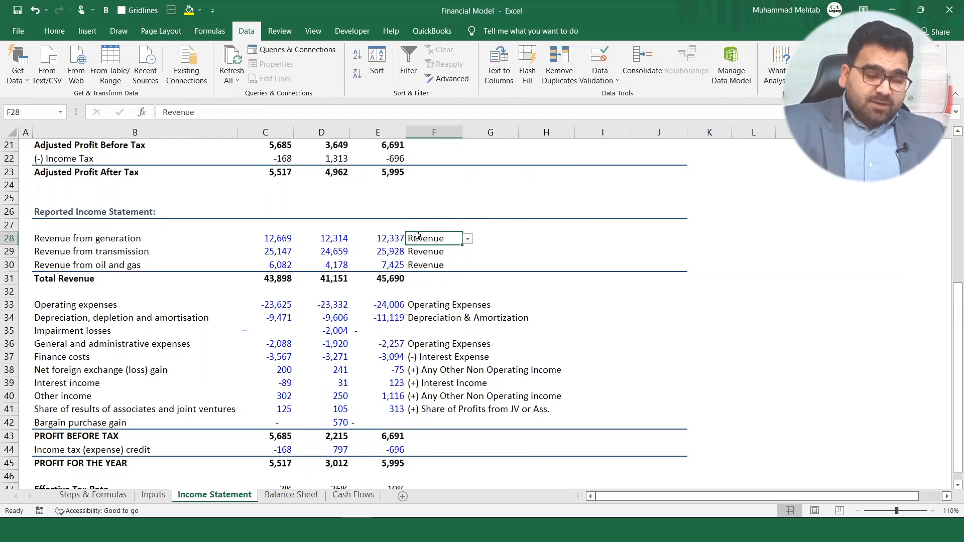
# Add "Sumif" in K10 and "Data Validation" in K11 to the formula list on the Steps & Formulas sheet.
pyautogui.click(111, 494)
pyautogui.write('Sumif')
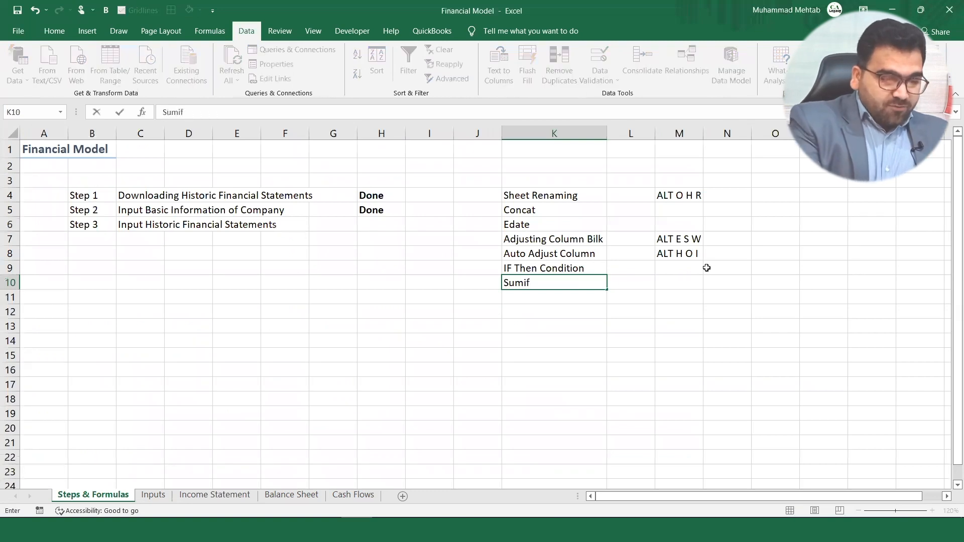
pyautogui.press('Return')
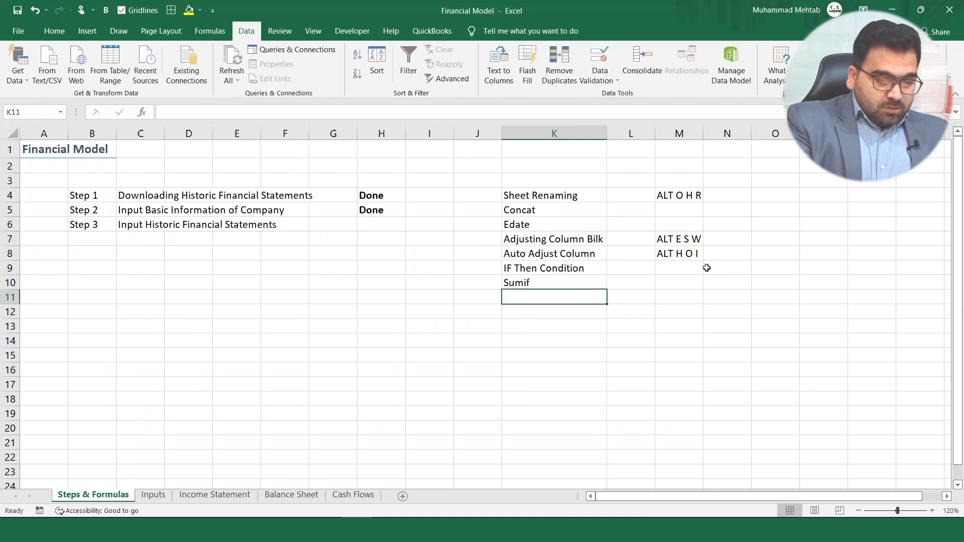
pyautogui.write('Data Validation')
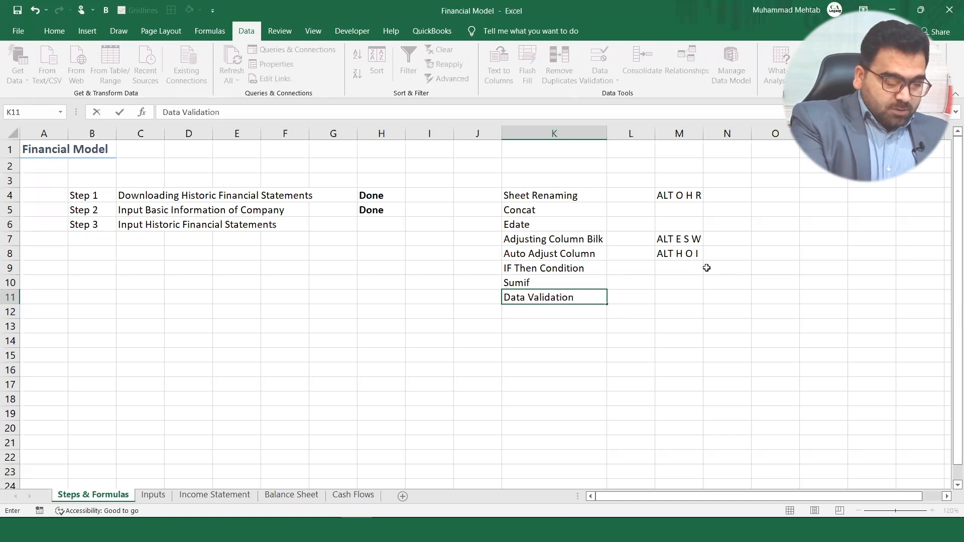
pyautogui.press('Return')
# Return to the Income Statement sheet and review the completed historical Standardized Income Statement.
pyautogui.hotkey('alt', 'Tab')
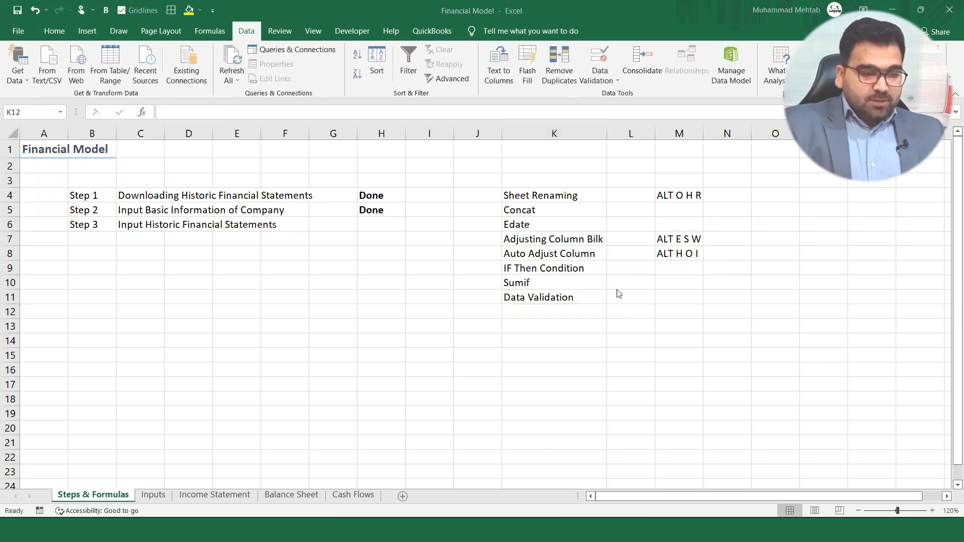
pyautogui.hotkey('alt', 'Tab')
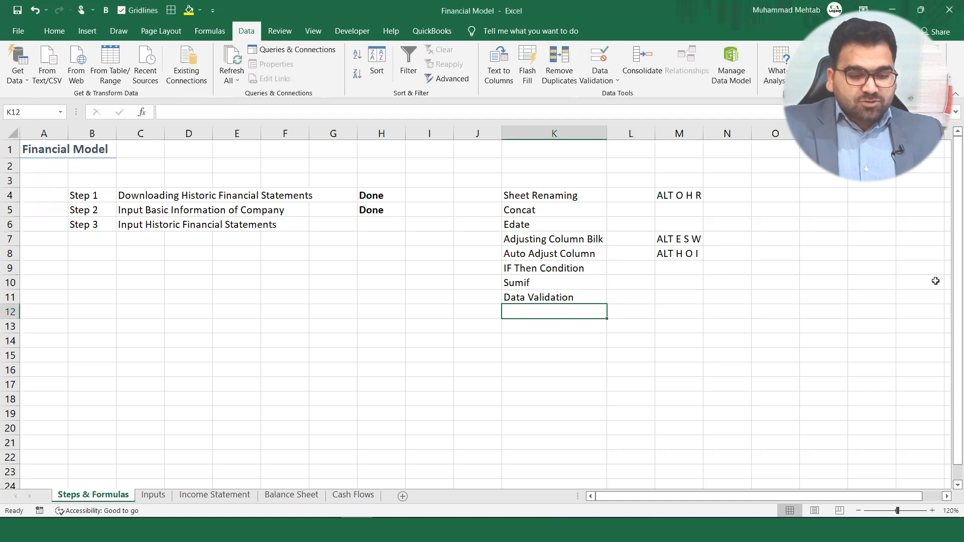
pyautogui.click(351, 496)
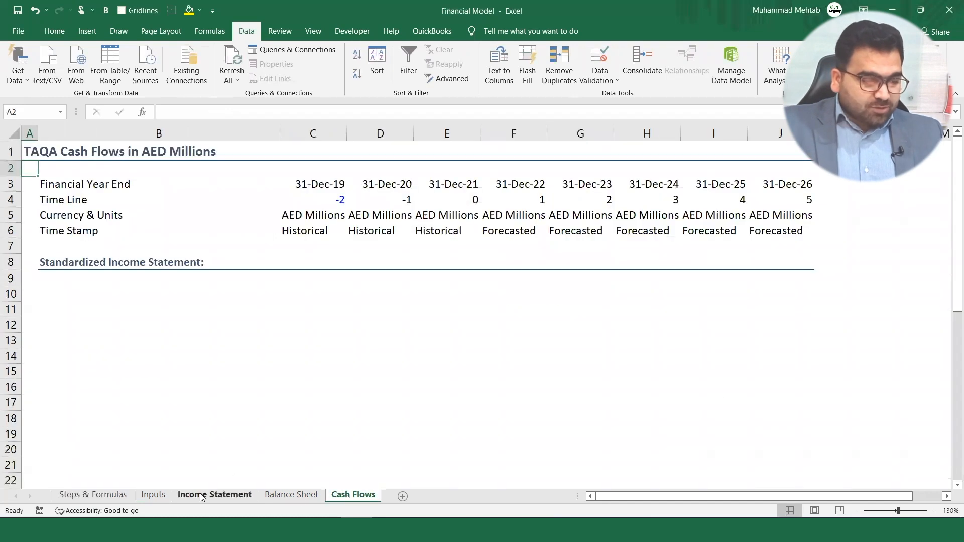
pyautogui.click(215, 495)
pyautogui.moveTo(956, 334); pyautogui.dragTo(952, 194)
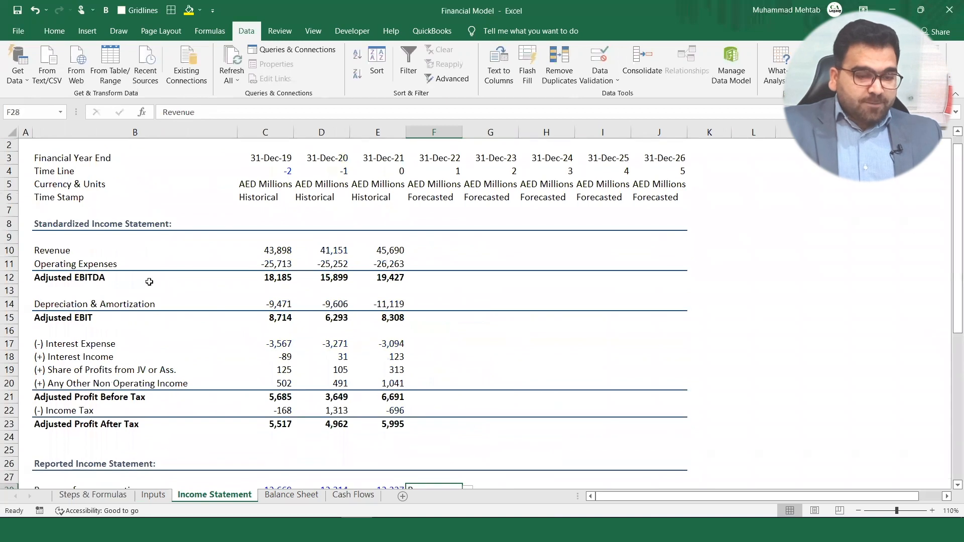